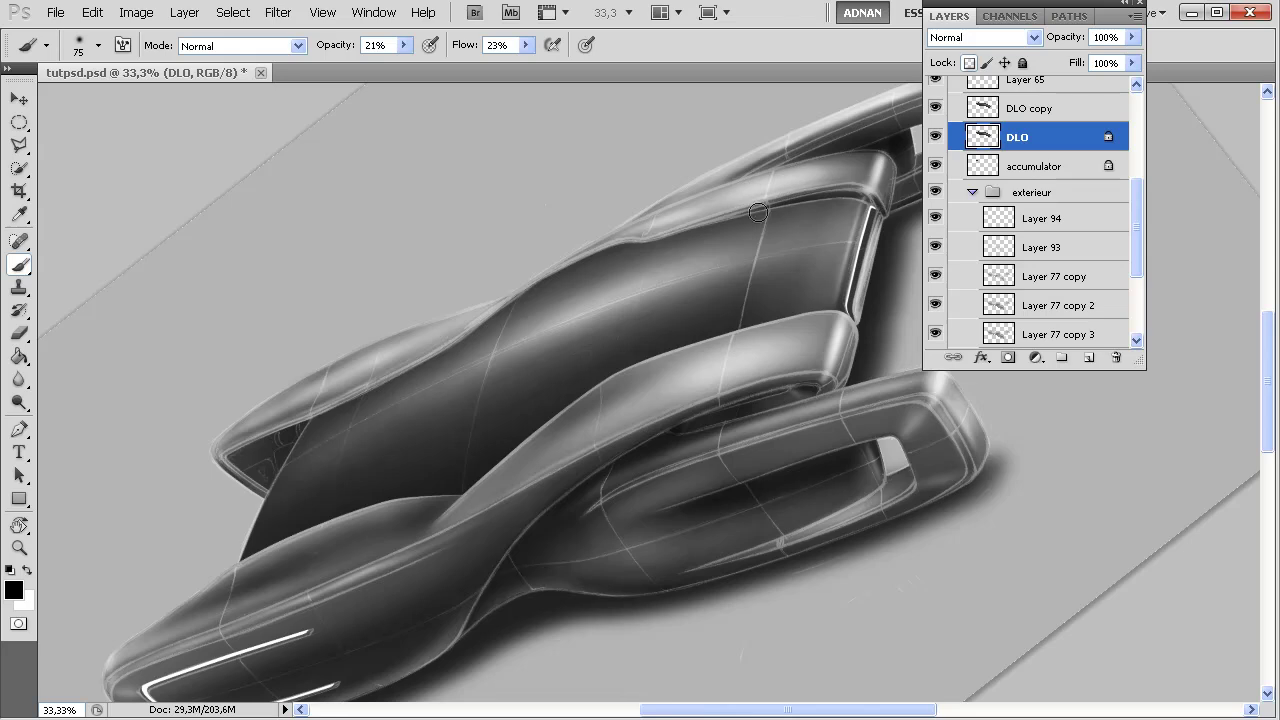
- Set the brush size to 85 px and paint soft black shading on the DLO layer's canopy
right_click(726, 225)
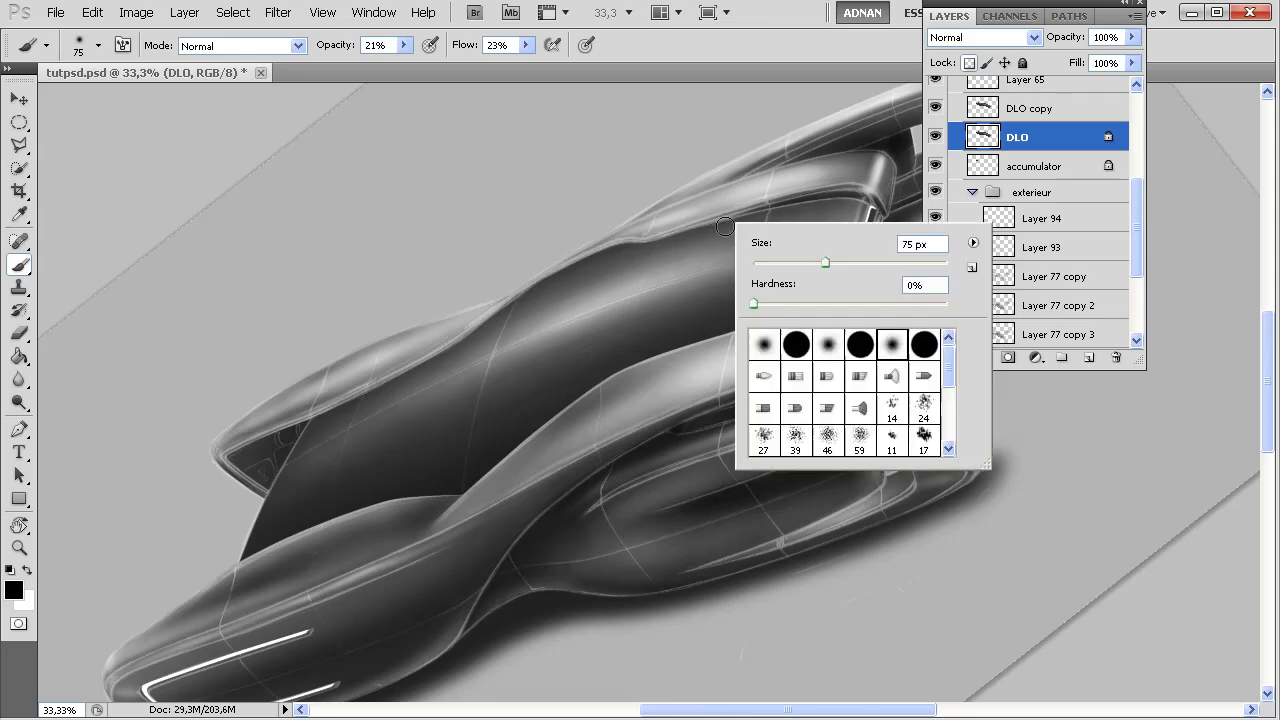
drag(823, 265, 830, 265)
key(Return)
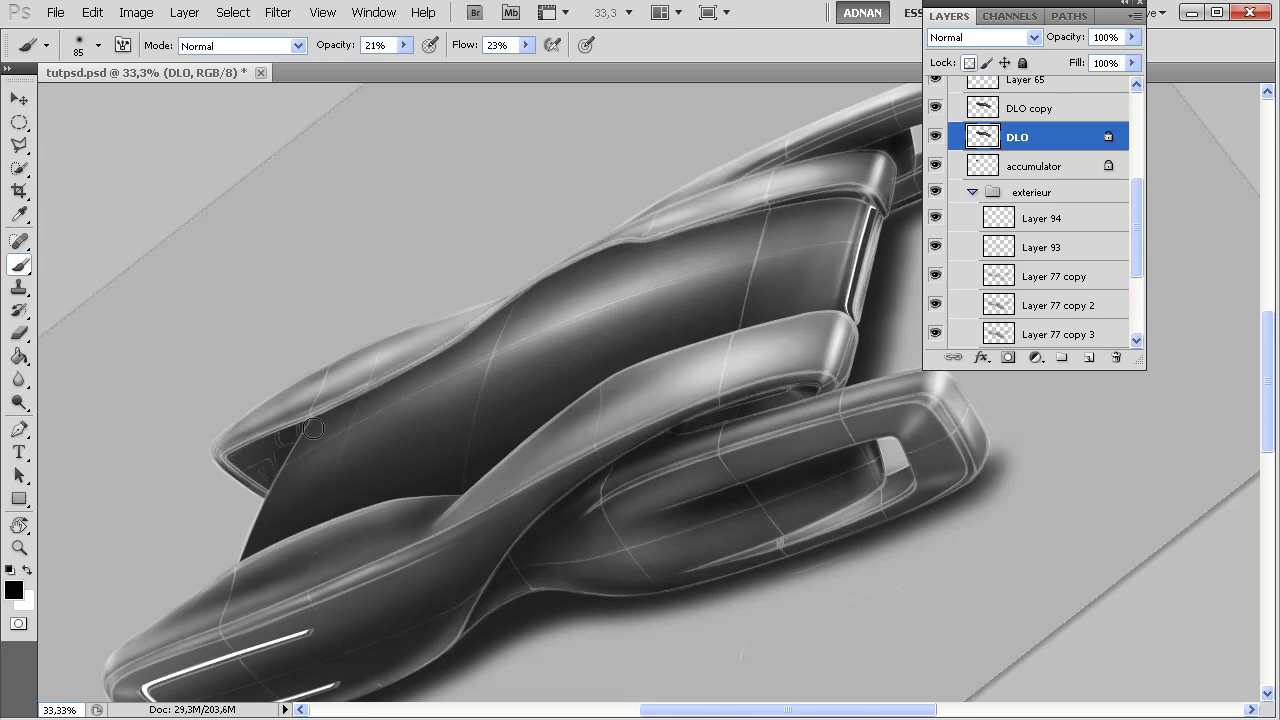
- Add a new layer above DLO and another above Layer 94 in the exterieur group, and make white the painting colour
mouse_move(587, 460)
mouse_down()
mouse_move(500, 514)
mouse_move(523, 514)
mouse_up()
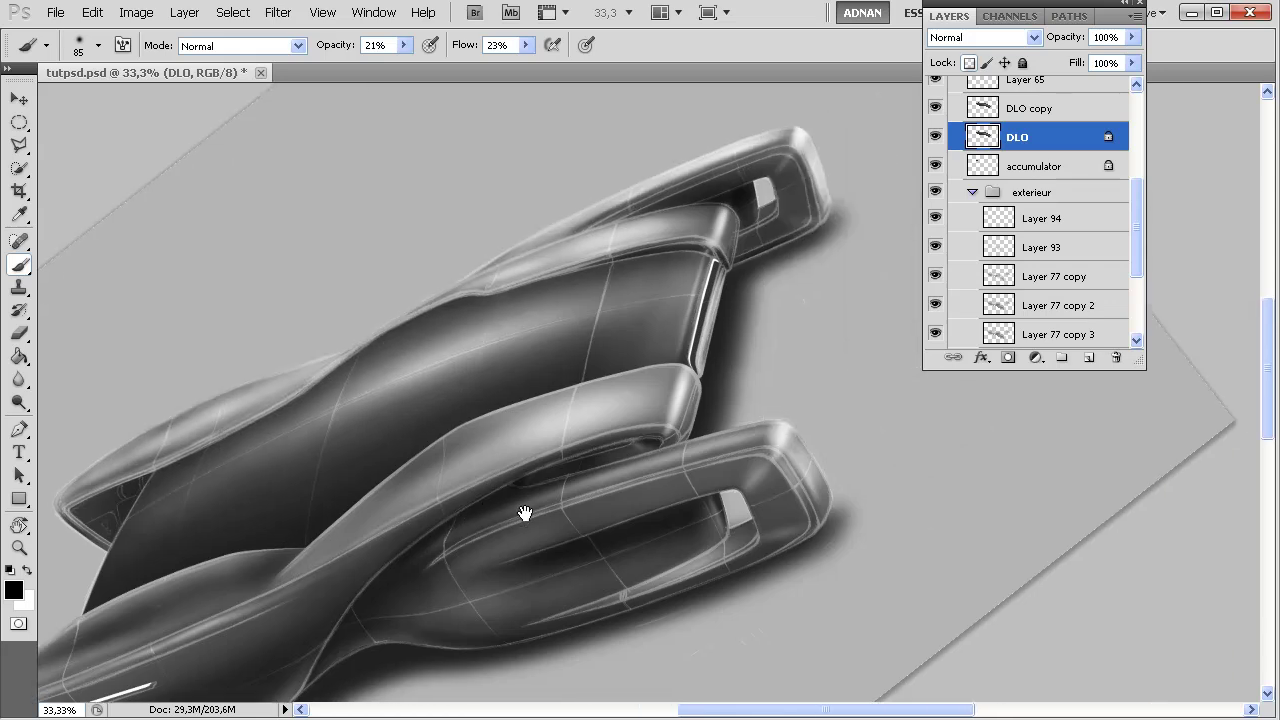
click(1089, 358)
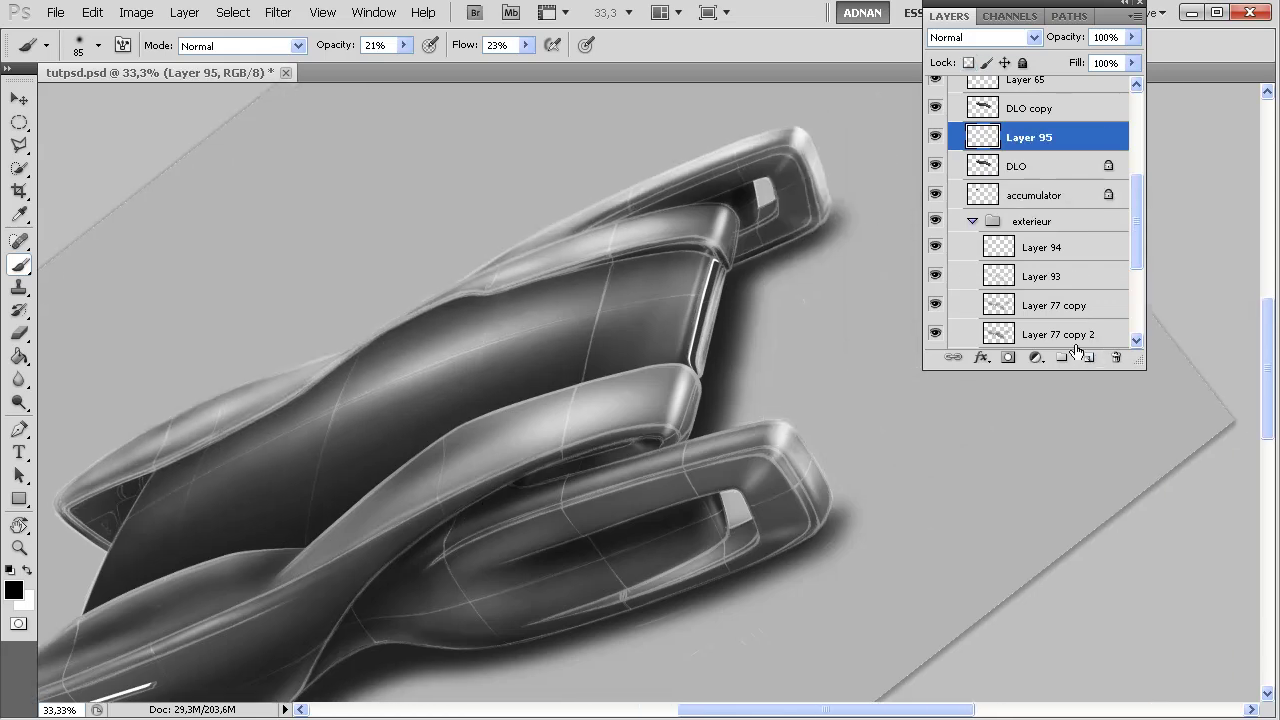
click(1045, 250)
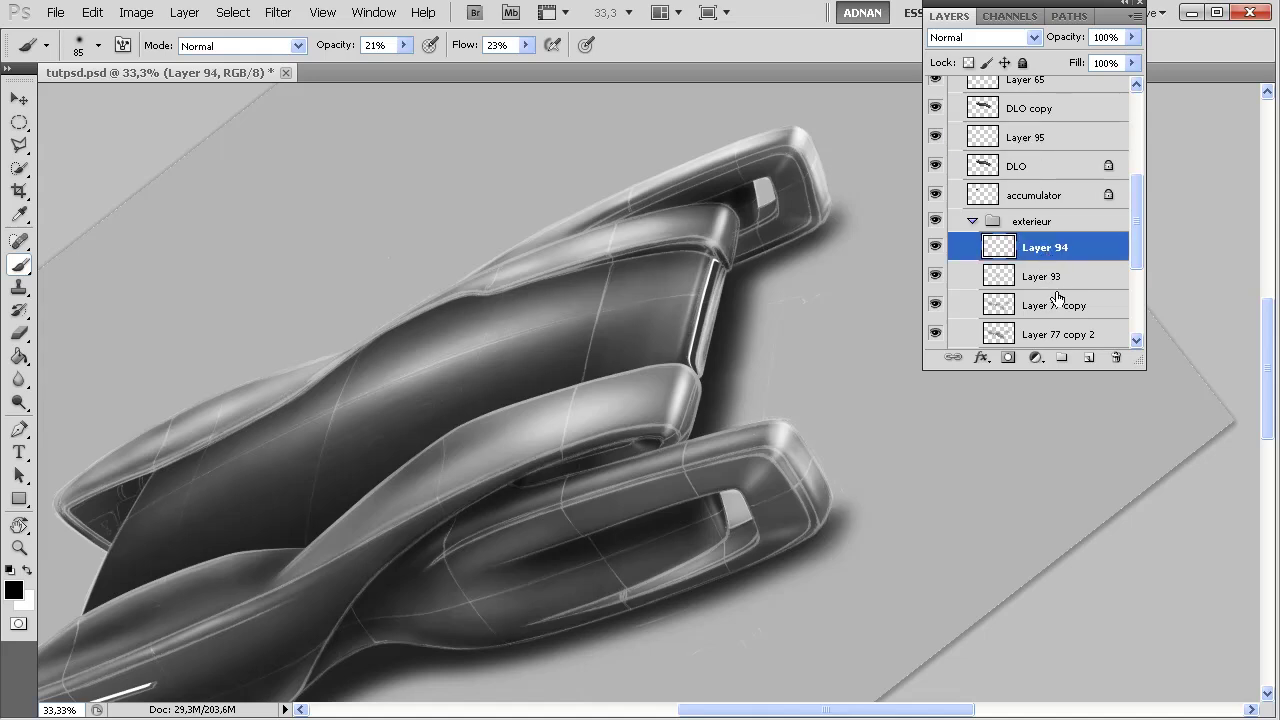
click(1089, 358)
key(x)
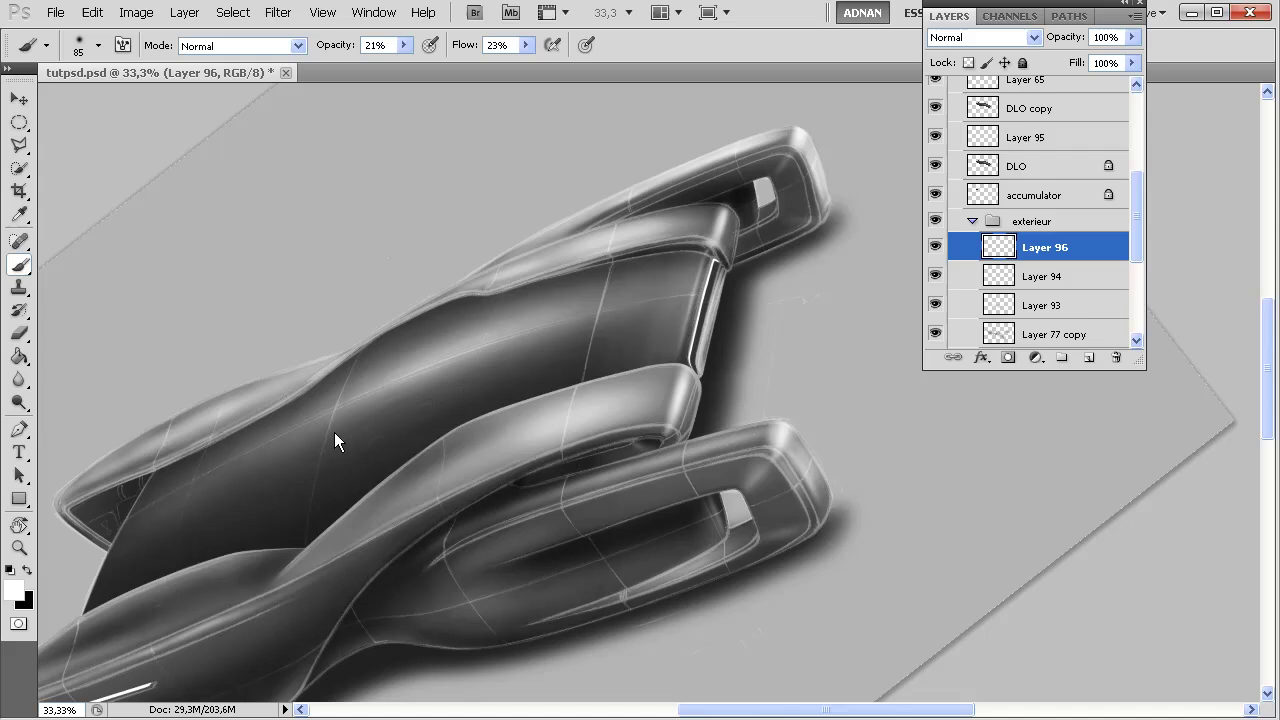
- Paint white highlights around the far rear fin's opening, using a soft brush at 45 px and 22 px
right_click(767, 189)
click(836, 229)
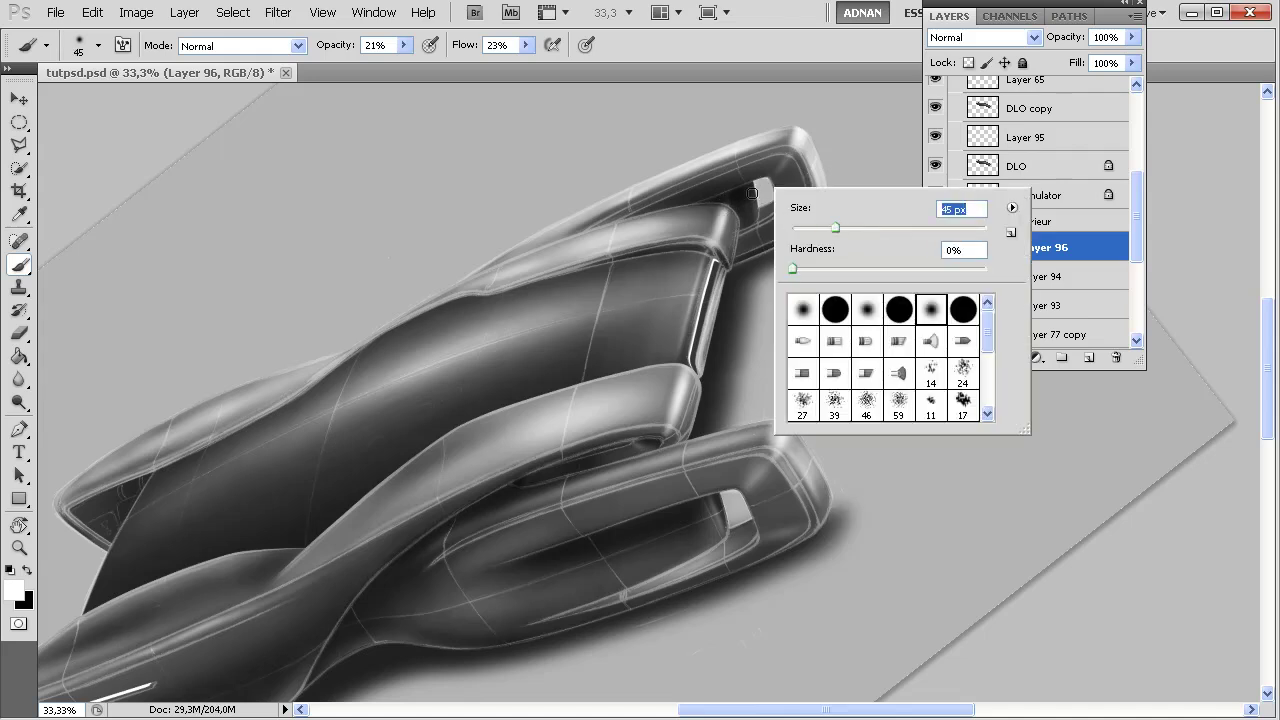
key(Return)
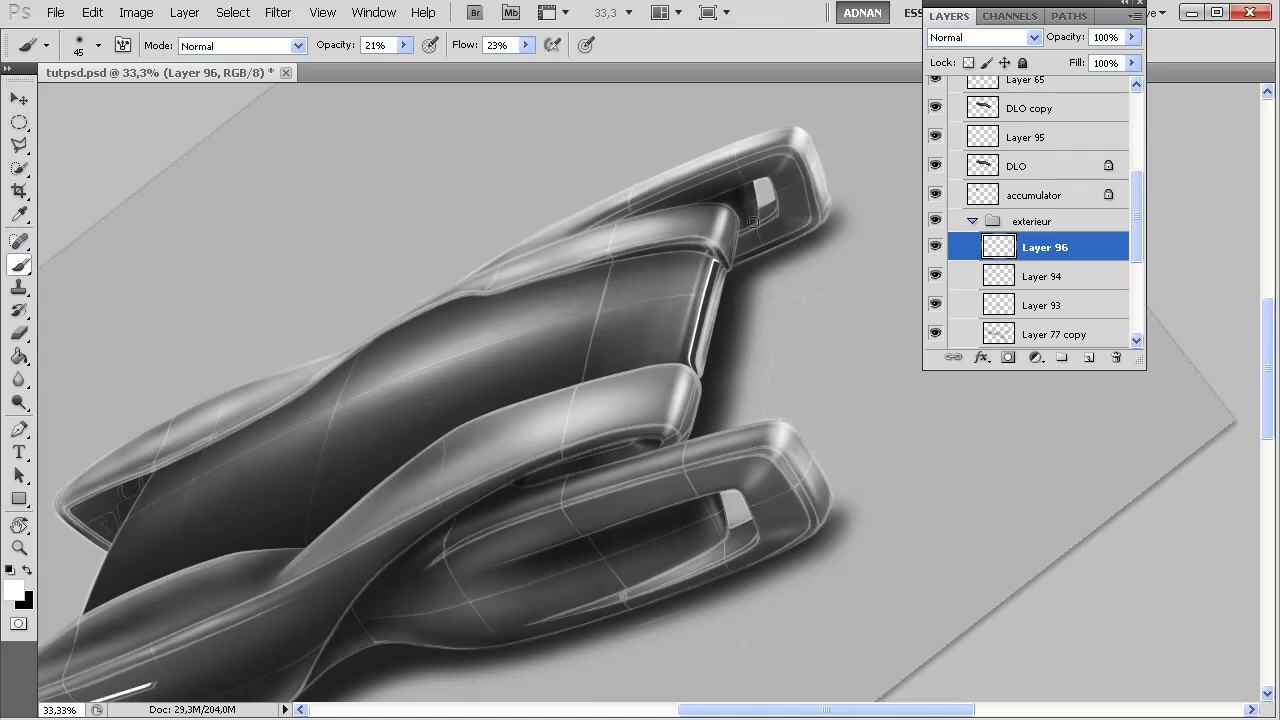
right_click(767, 253)
drag(840, 265, 804, 257)
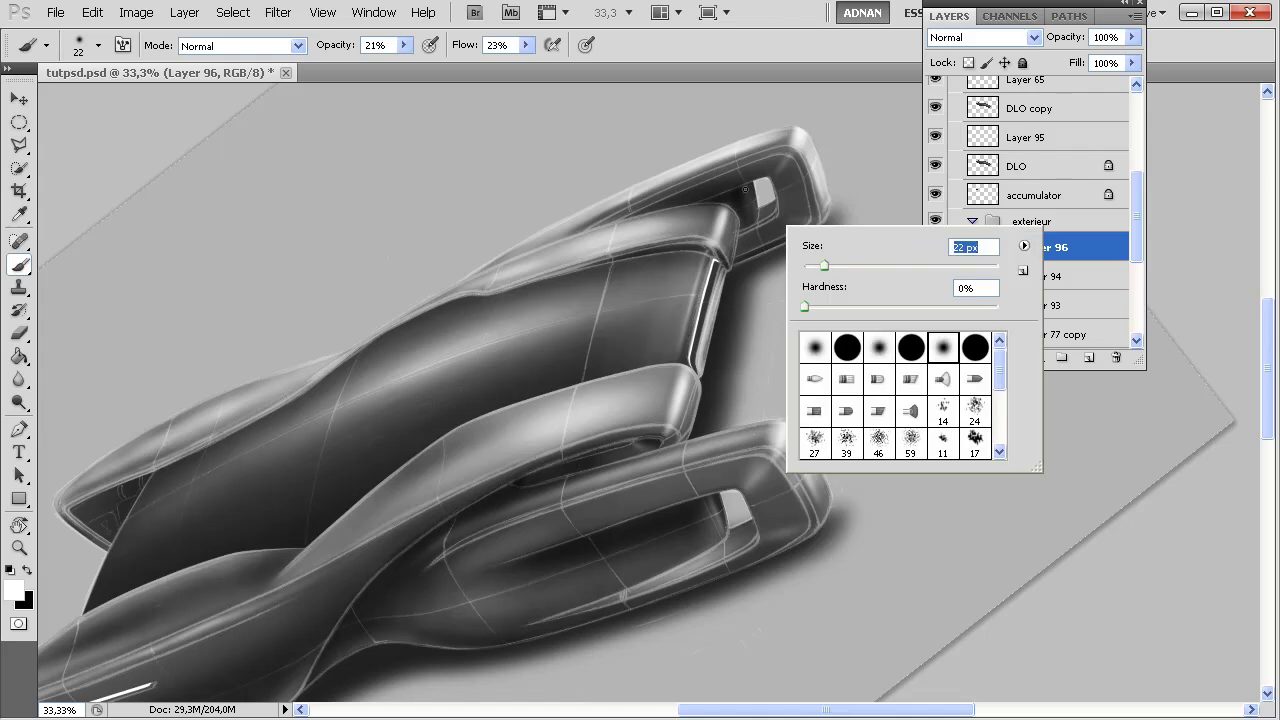
key(Return)
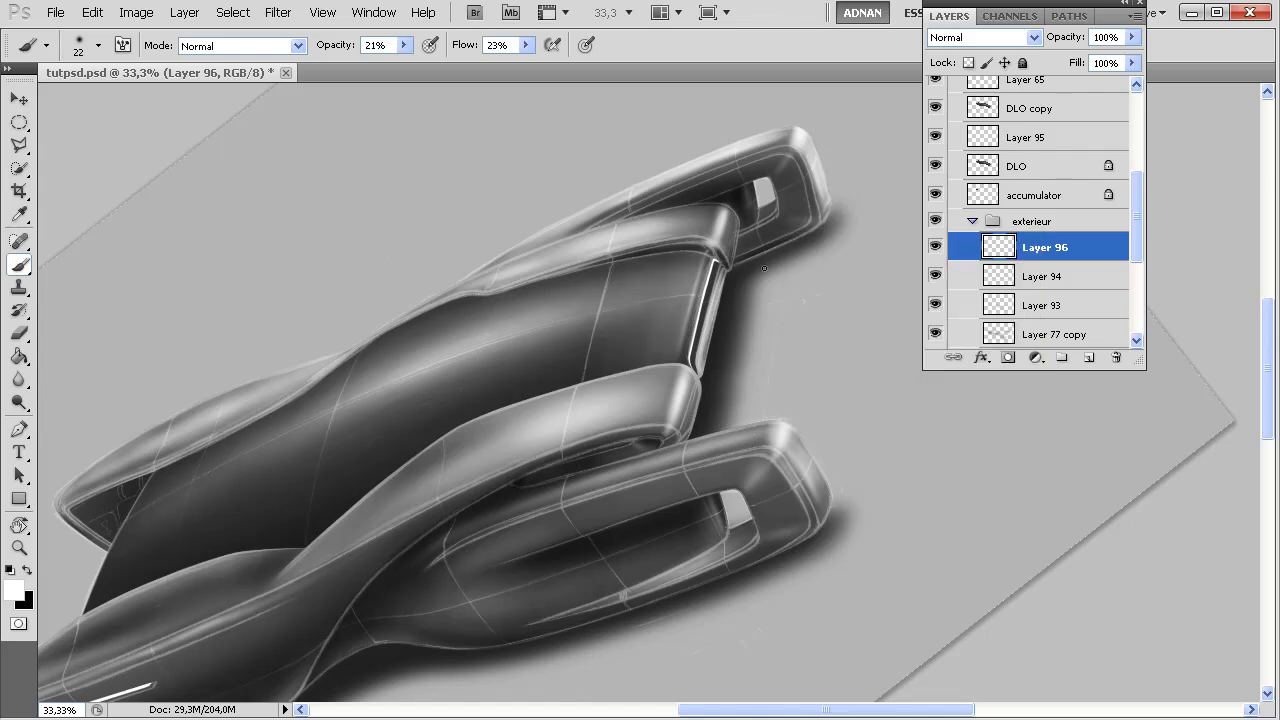
- Brush soft white highlights over the rear fin and near-side body, enlarging the brush to 70 px and 164 px
right_click(760, 220)
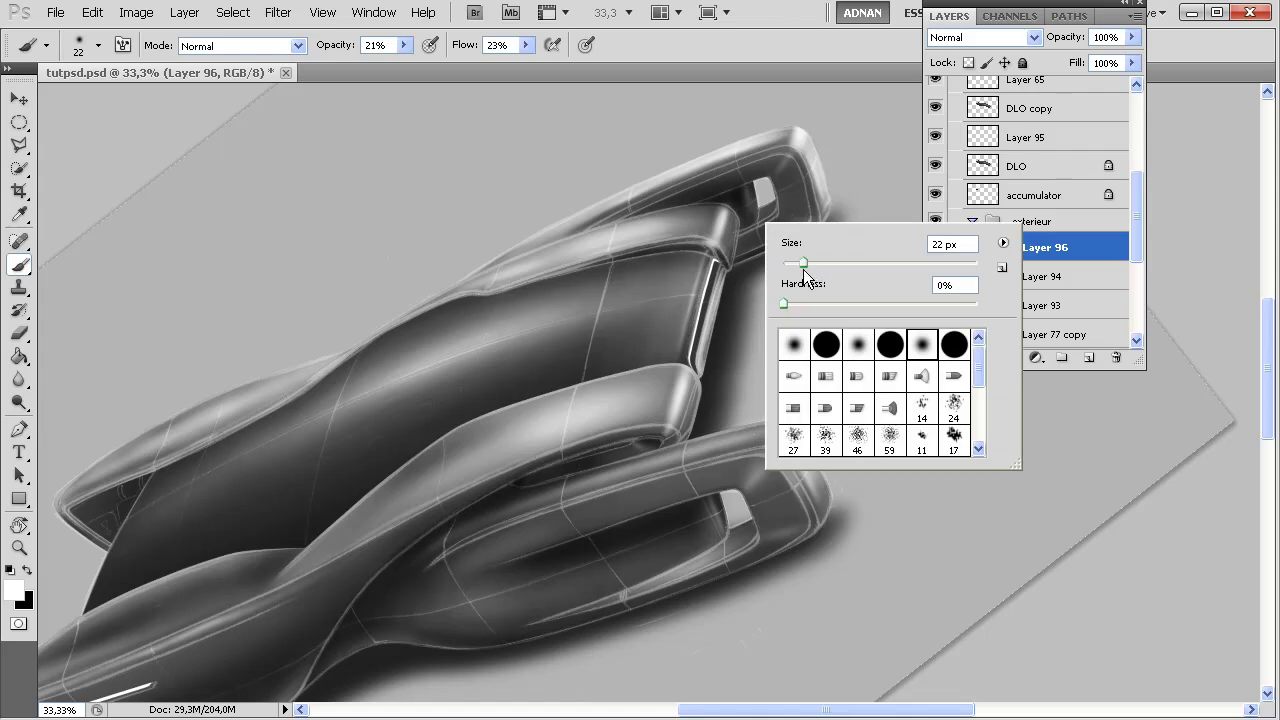
click(832, 262)
text(70)
key(Return)
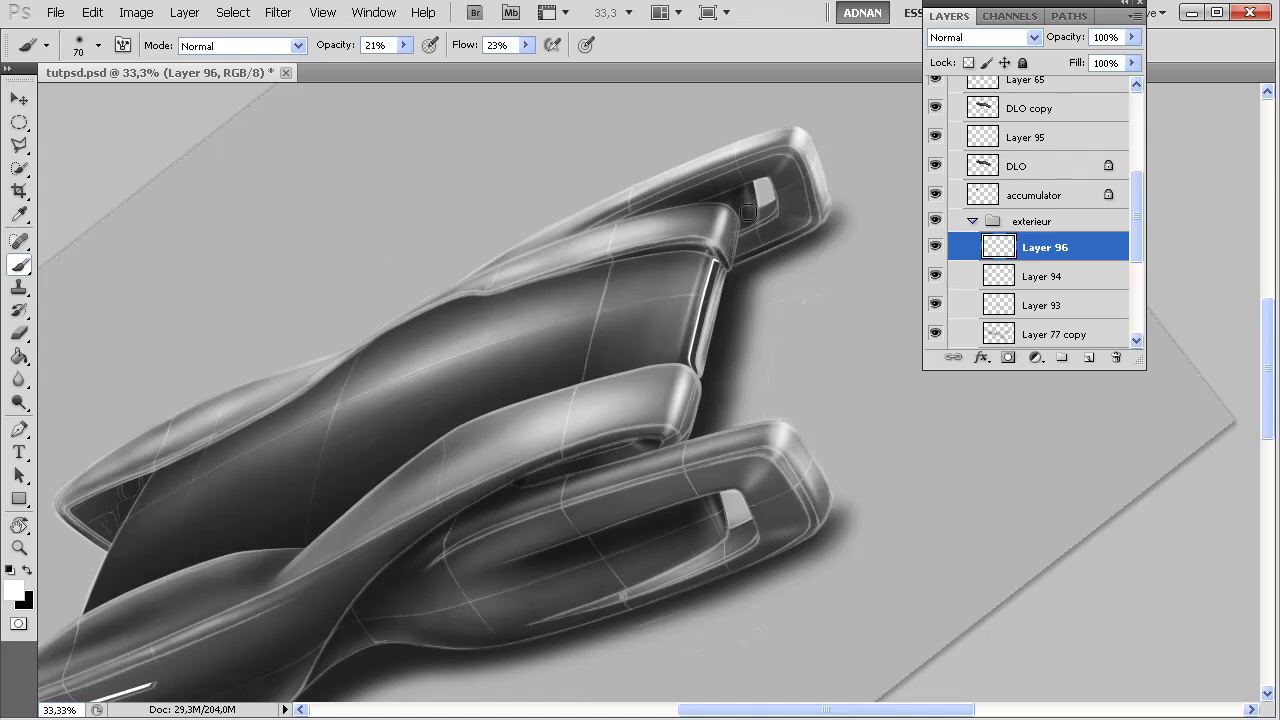
right_click(638, 536)
drag(726, 575, 786, 574)
click(540, 562)
- Add a new layer above Layer 96 and paint black shading on the near-side body, reducing the brush to 91 px
mouse_move(660, 536)
mouse_down()
mouse_move(458, 587)
mouse_move(456, 599)
mouse_move(753, 535)
mouse_move(579, 570)
mouse_move(746, 528)
mouse_move(707, 560)
mouse_move(687, 409)
mouse_move(699, 386)
mouse_move(733, 425)
mouse_move(660, 455)
mouse_up()
click(1089, 357)
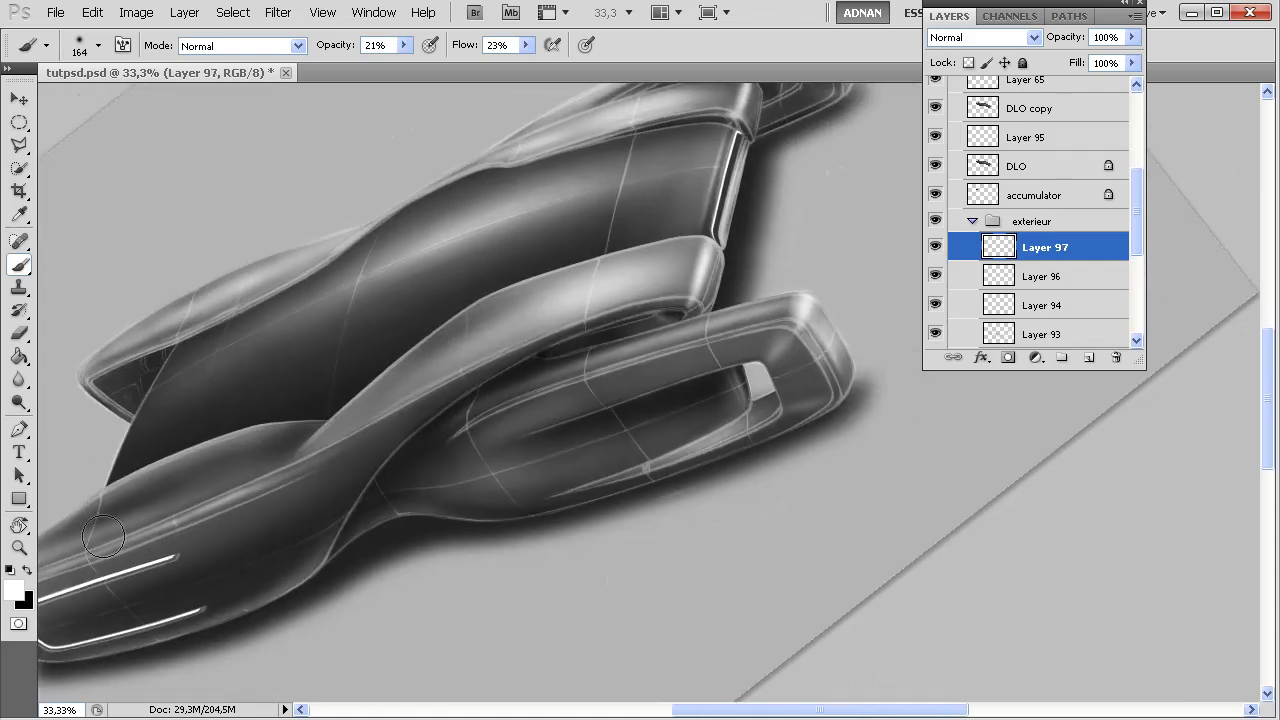
click(28, 568)
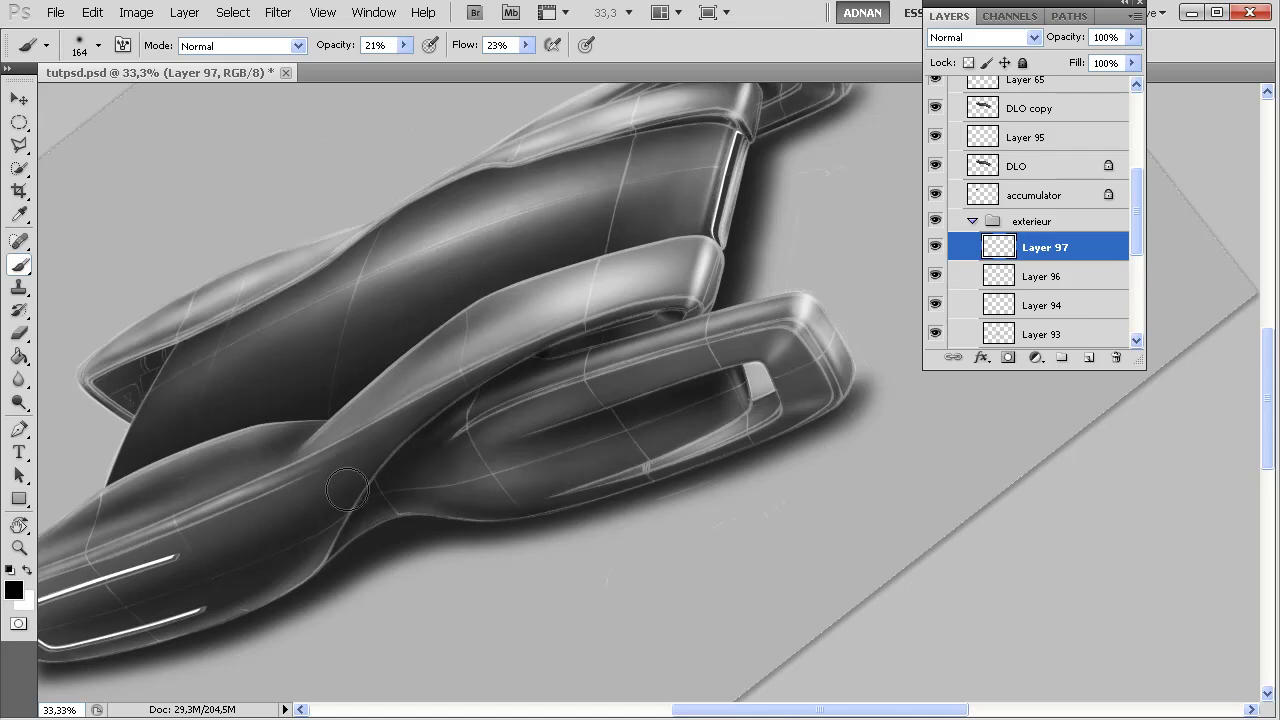
right_click(792, 386)
drag(889, 447, 866, 455)
key(Return)
right_click(845, 392)
drag(928, 395, 938, 393)
key(Return)
- Switch to white and paint highlights on the near rear pod's corner with a 102 px brush
mouse_move(839, 369)
mouse_down()
mouse_move(828, 360)
mouse_move(845, 377)
mouse_move(603, 478)
mouse_up()
mouse_move(645, 161)
mouse_down()
mouse_move(643, 176)
mouse_move(634, 130)
mouse_up()
click(28, 571)
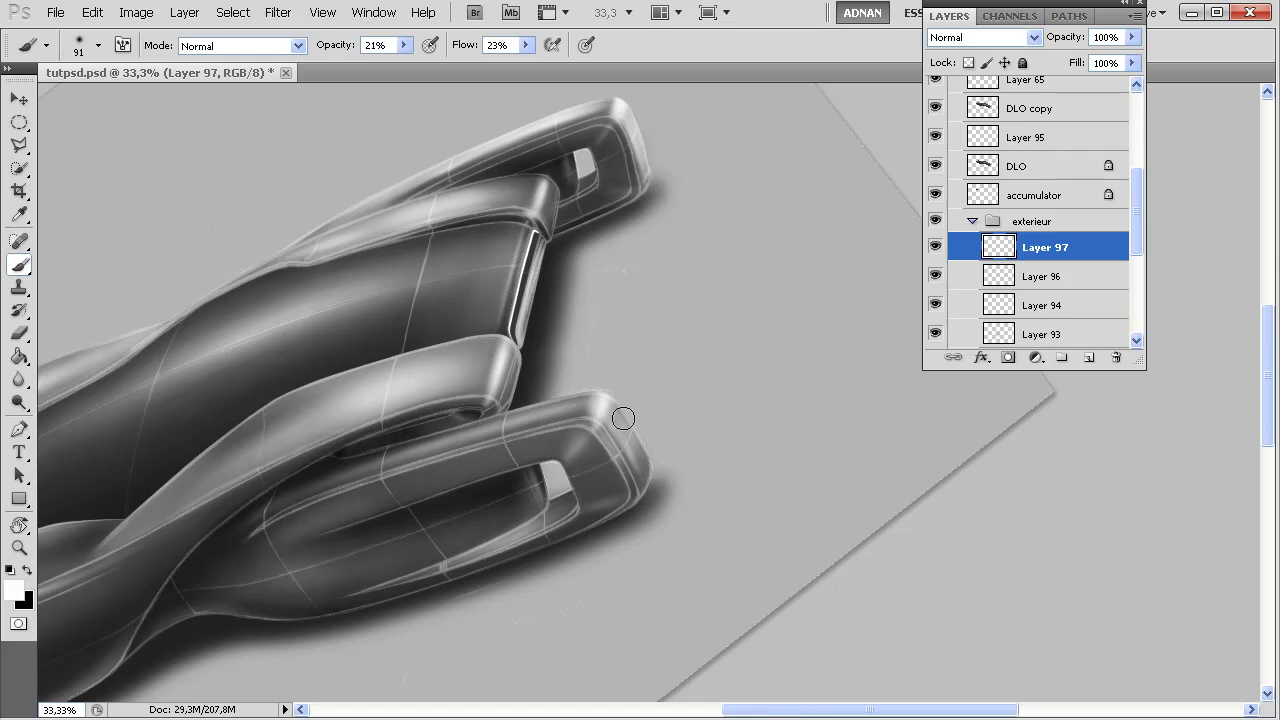
right_click(656, 412)
drag(768, 456, 772, 456)
key(Return)
- Merge Layer 93 through Layer 97 and clear the painted areas outside the shape layer's outline
drag(1133, 247, 1133, 269)
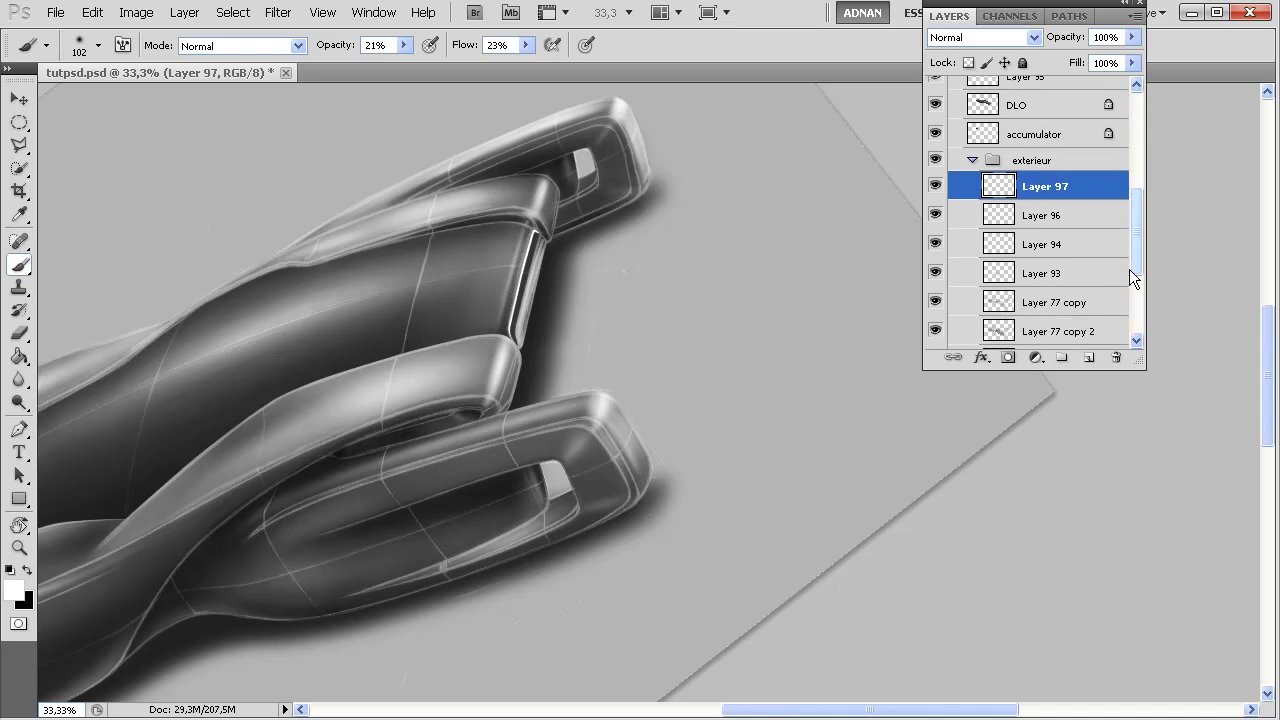
shift+click(1050, 270)
right_click(1064, 259)
click(1109, 610)
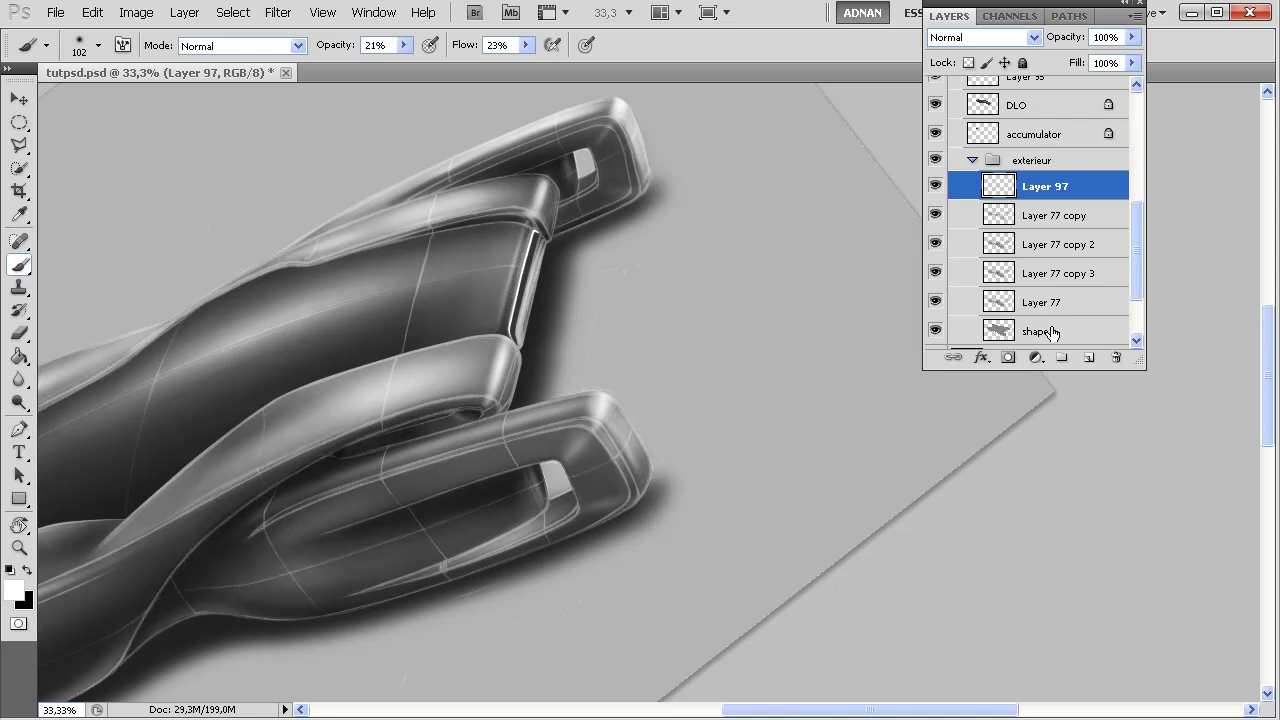
ctrl+click(999, 331)
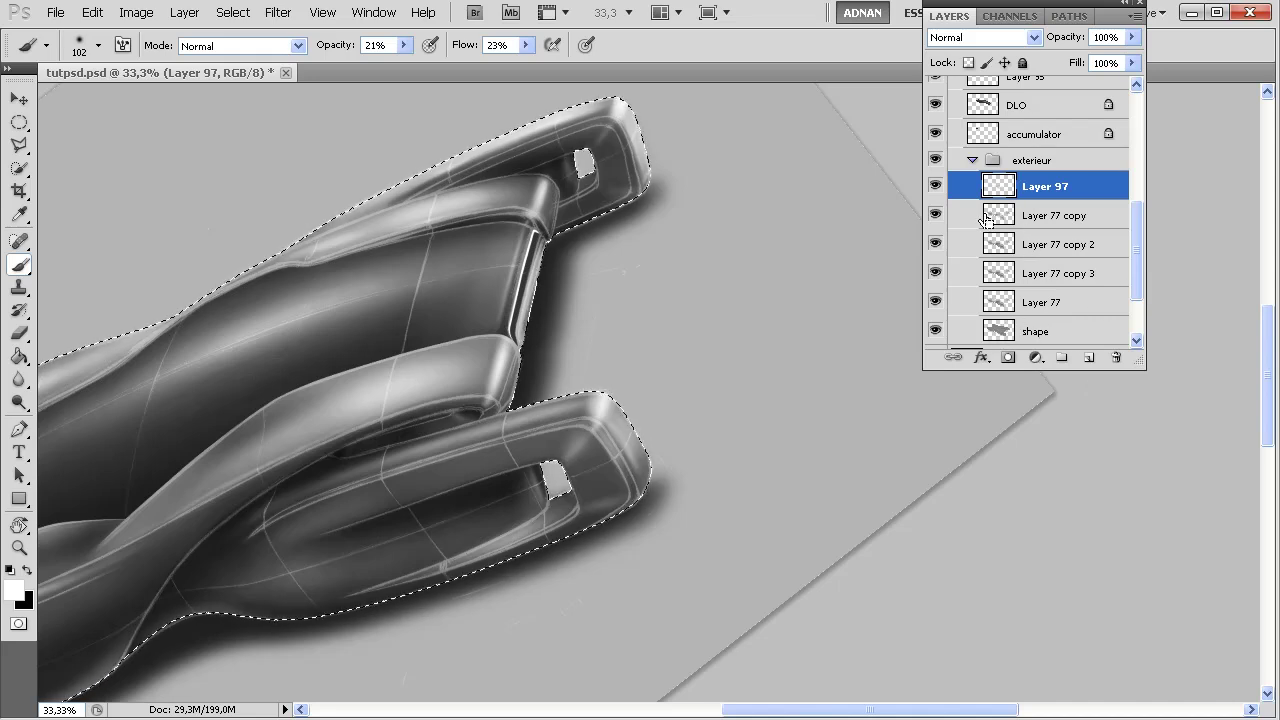
ctrl+shift+click(993, 183)
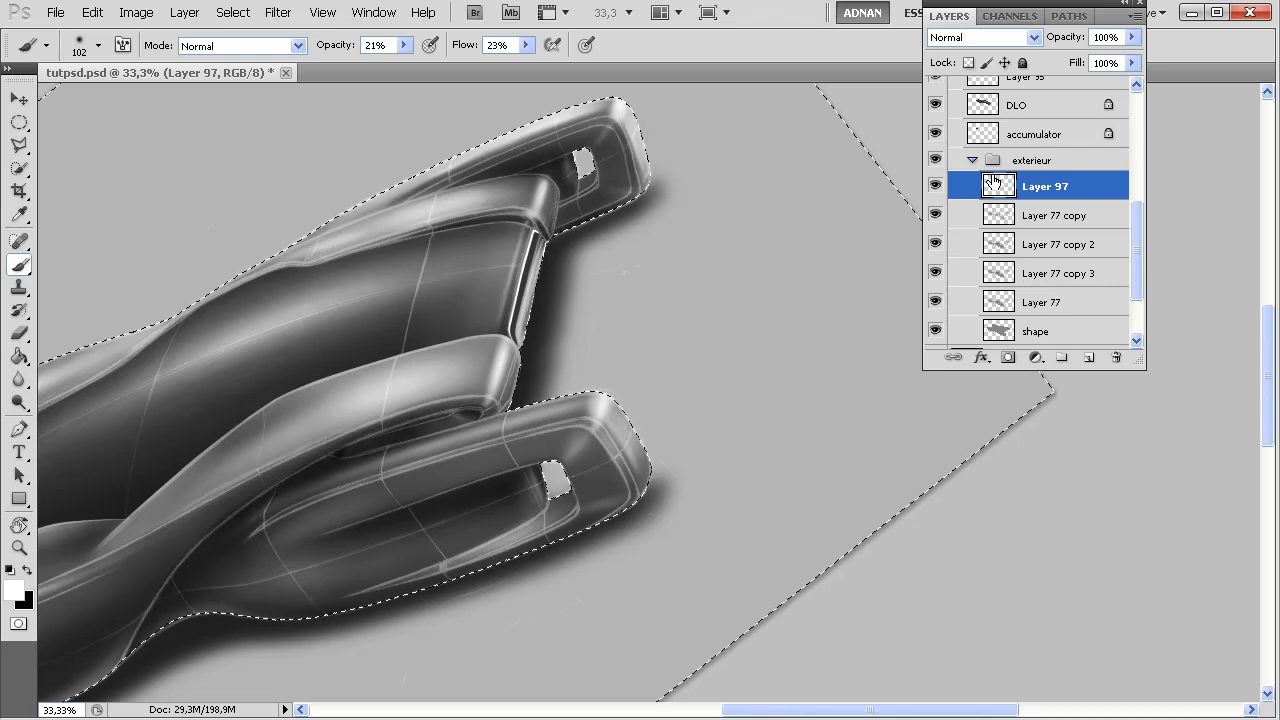
- Add a new layer above Layer 97 and paint white highlights on the body with a 56 px brush
key(ctrl+minus)
key(r)
drag(520, 560, 627, 497)
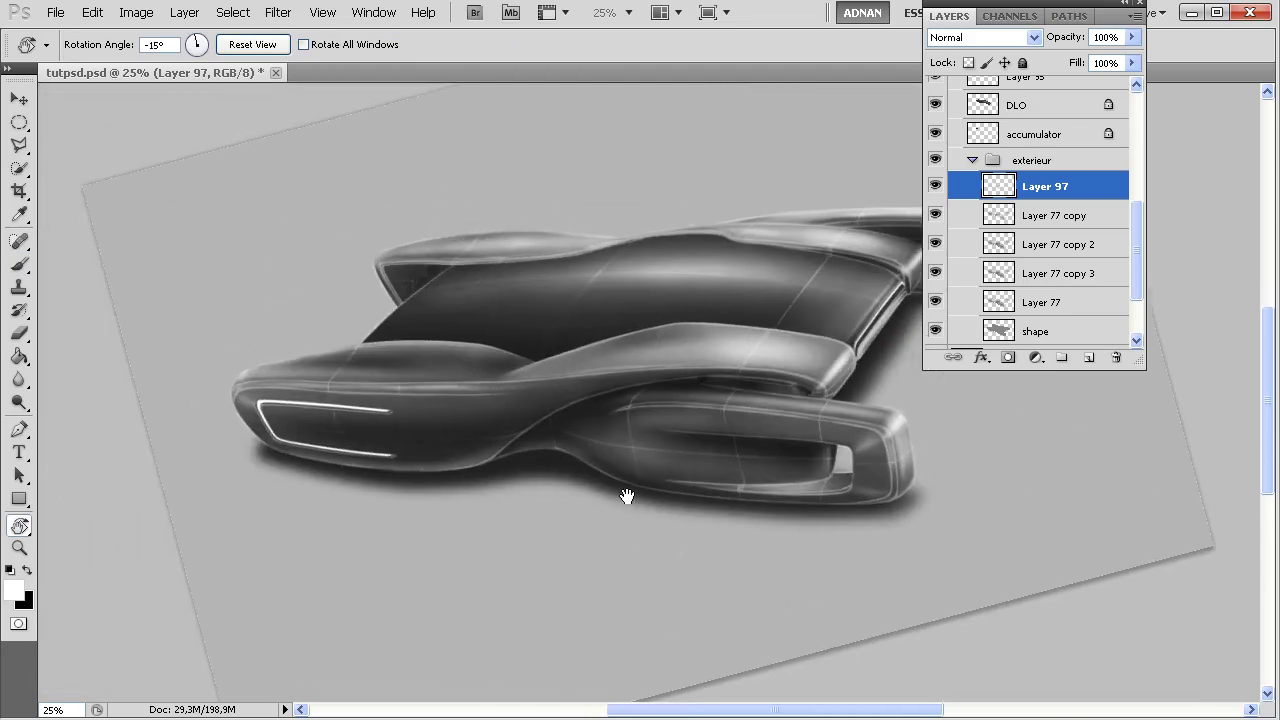
click(1089, 357)
key(b)
key(r)
drag(331, 405, 369, 474)
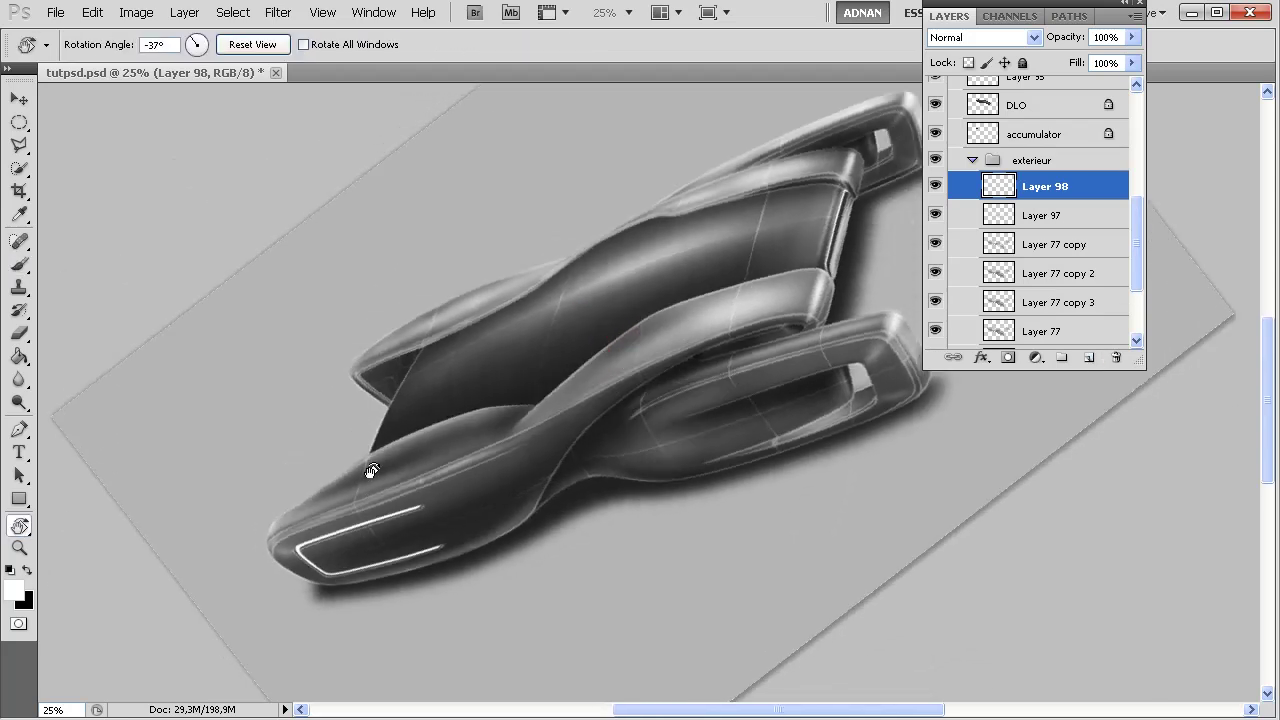
key(b)
right_click(410, 488)
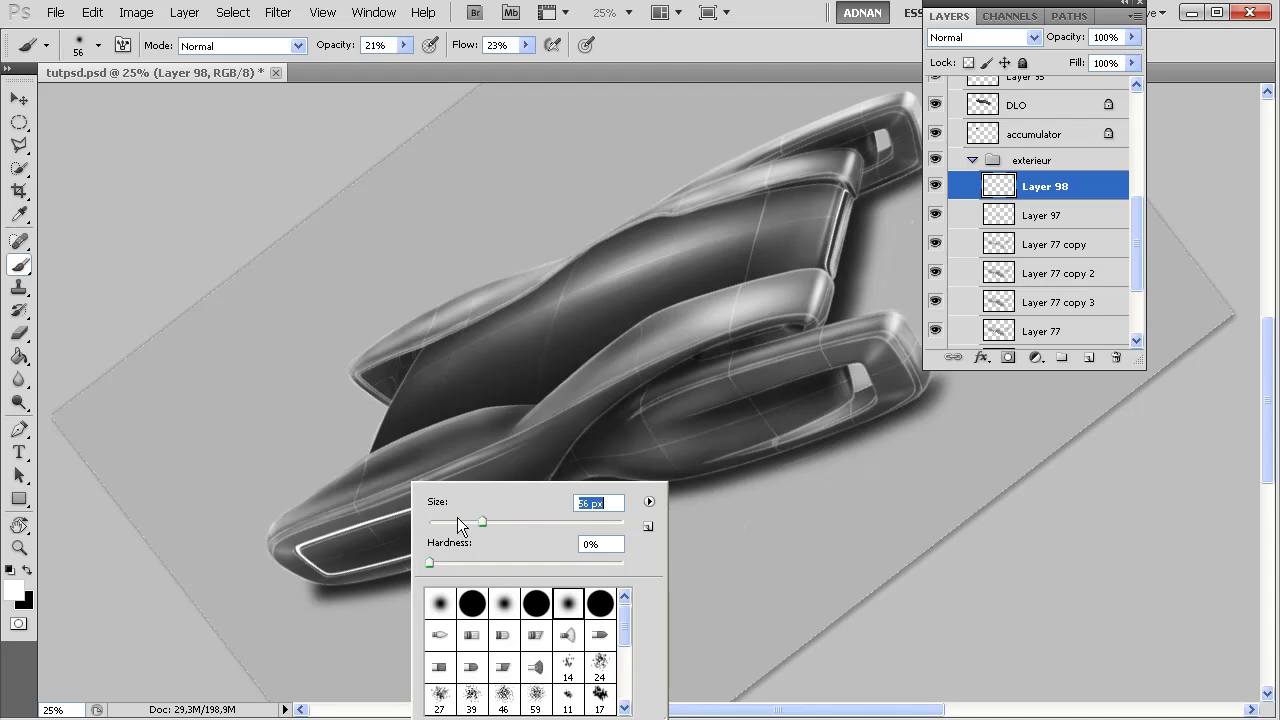
key(Return)
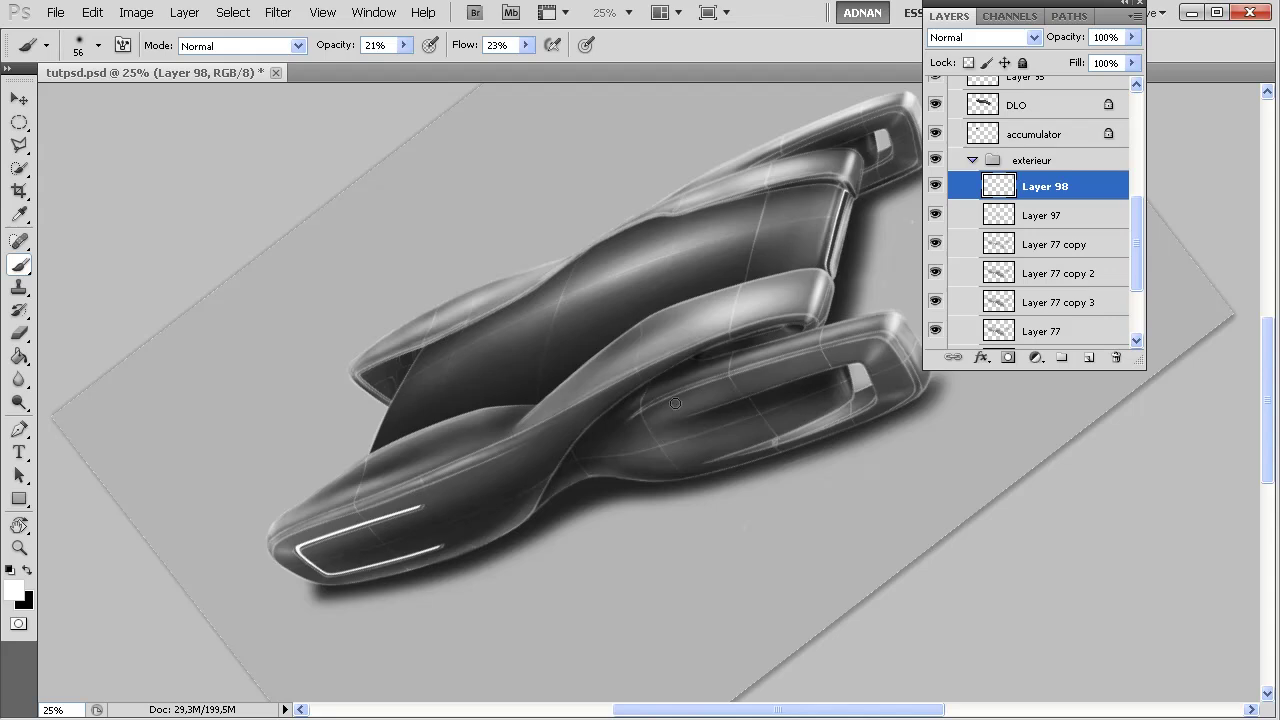
- Refine the white highlights on the near rear pod with the brush at 81 px and 43 px
scroll(676, 402, right, 1)
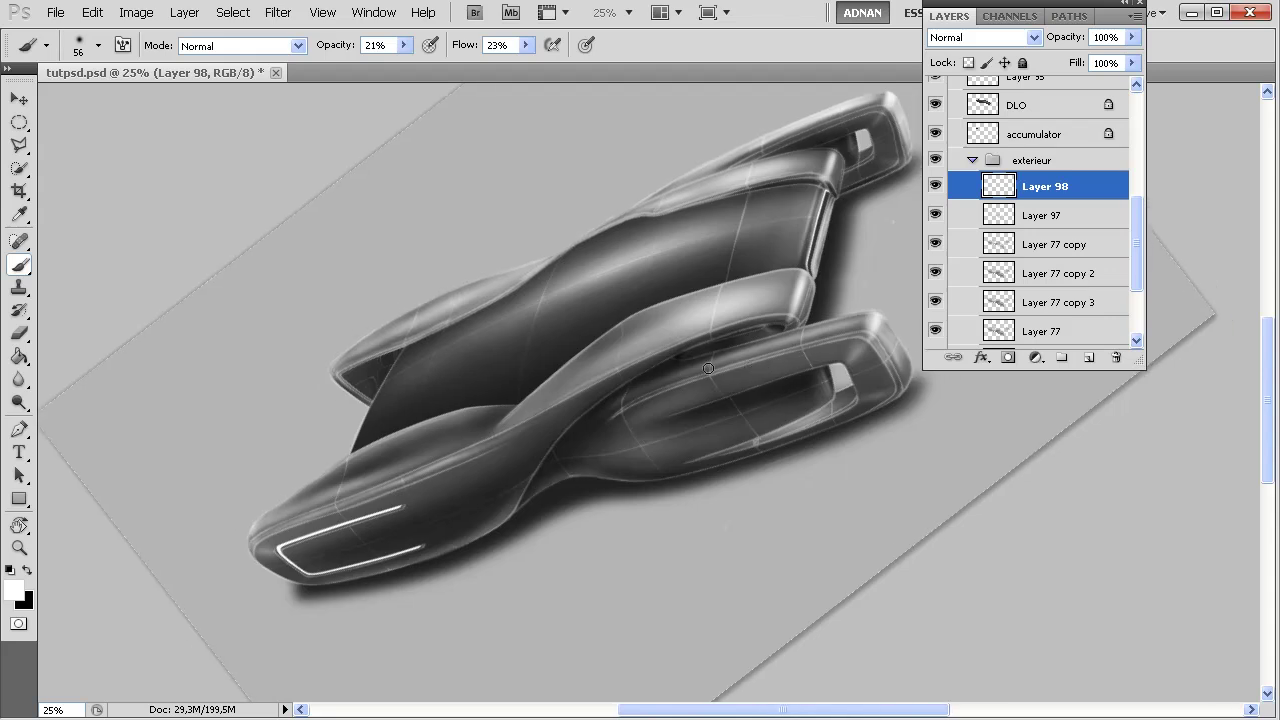
right_click(687, 391)
drag(731, 417, 820, 421)
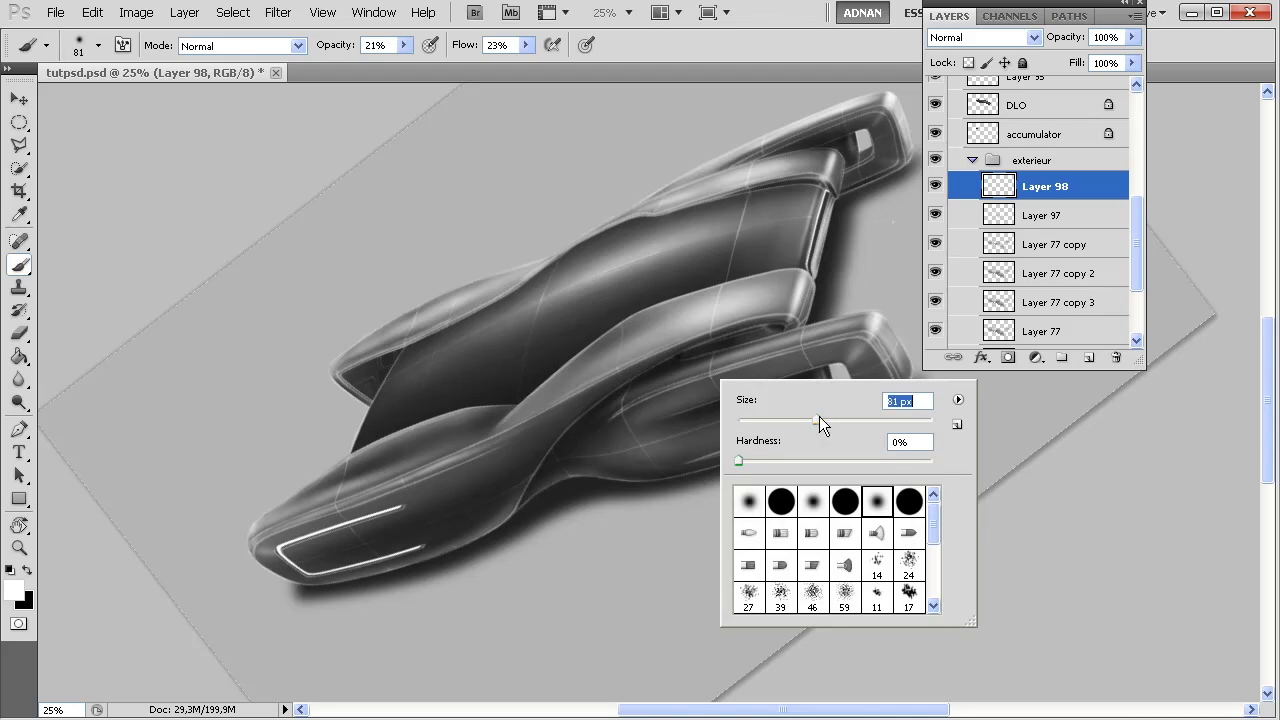
key(Return)
right_click(833, 333)
drag(941, 369, 897, 369)
key(Return)
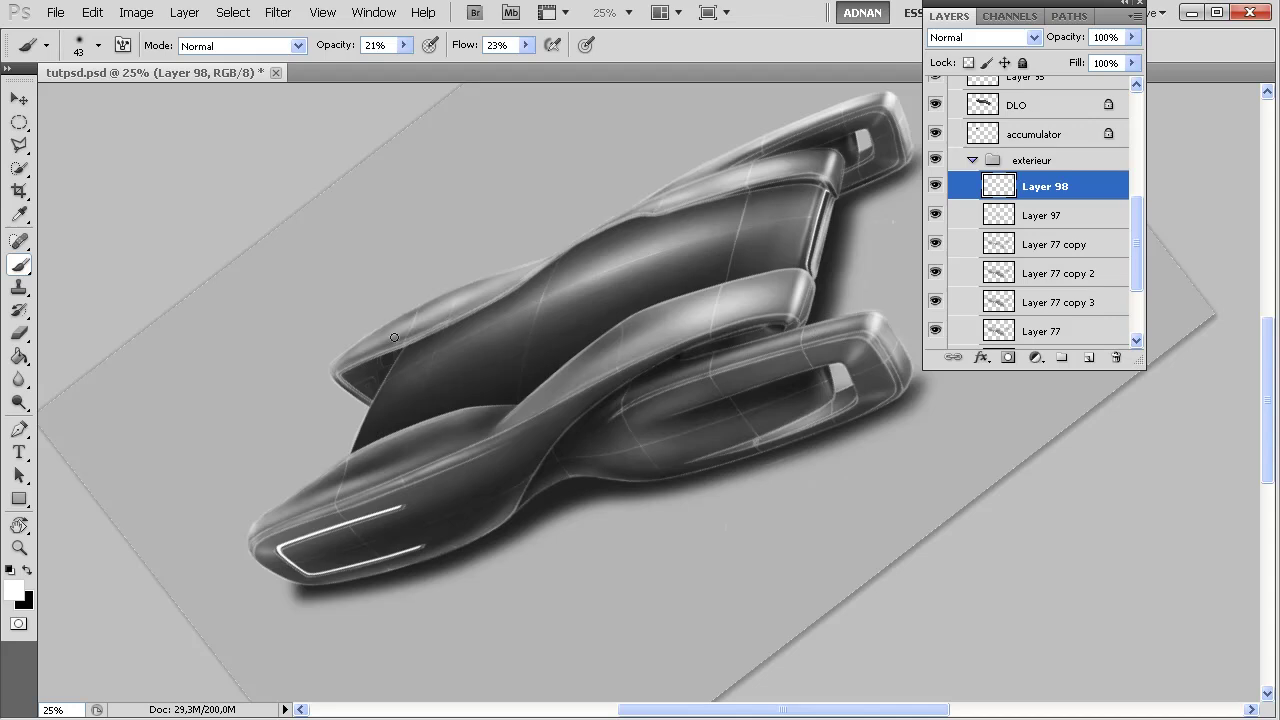
- Switch to black and shade the front part of the far fender with a 61 px brush
click(27, 572)
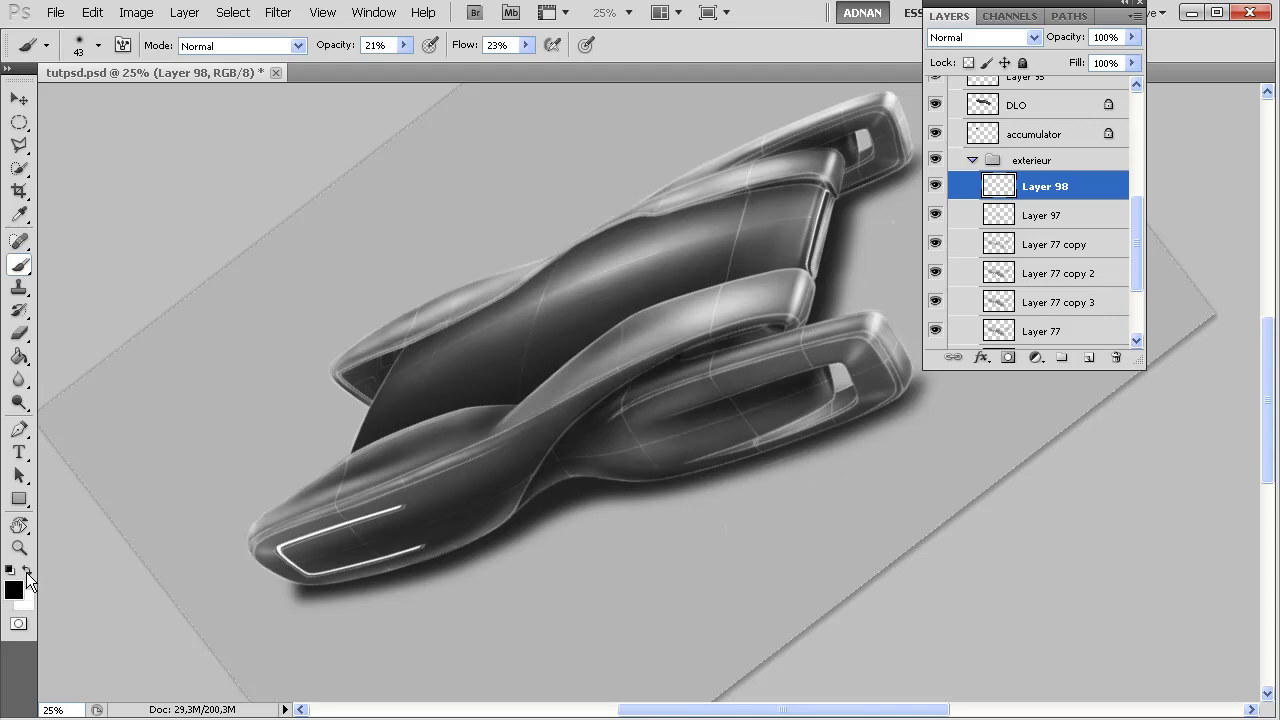
right_click(469, 309)
drag(510, 350, 527, 350)
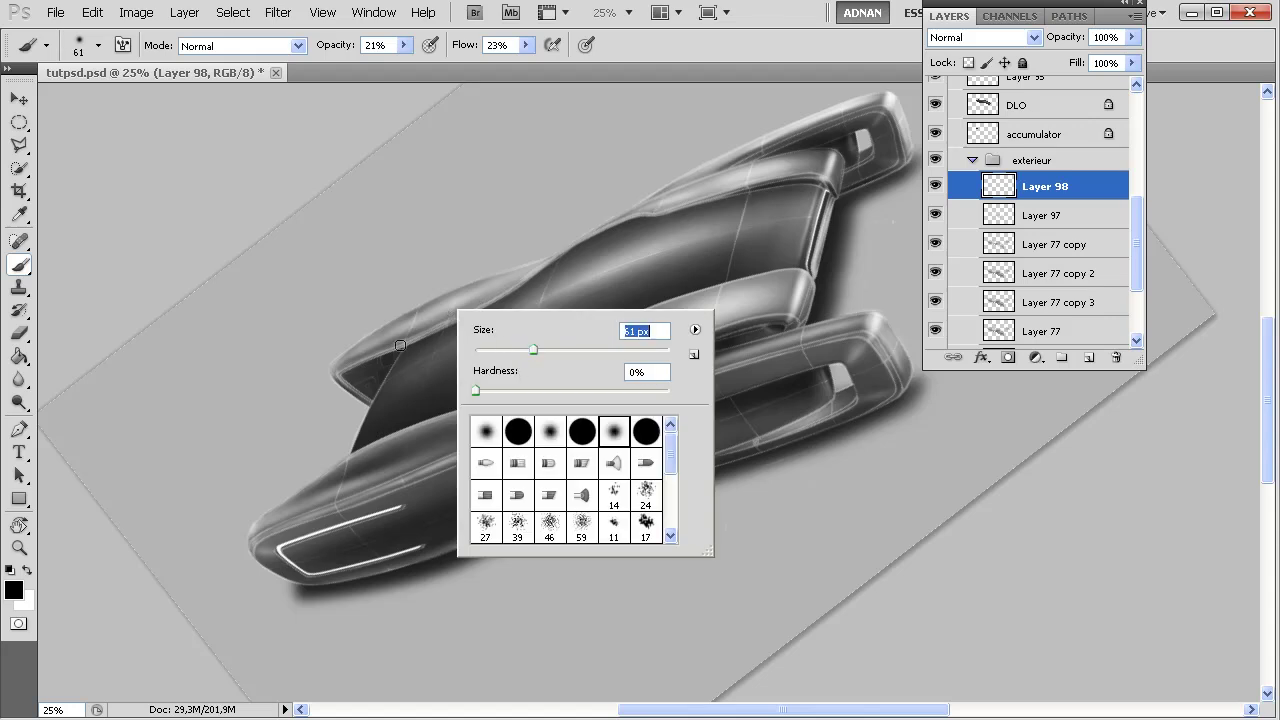
key(Return)
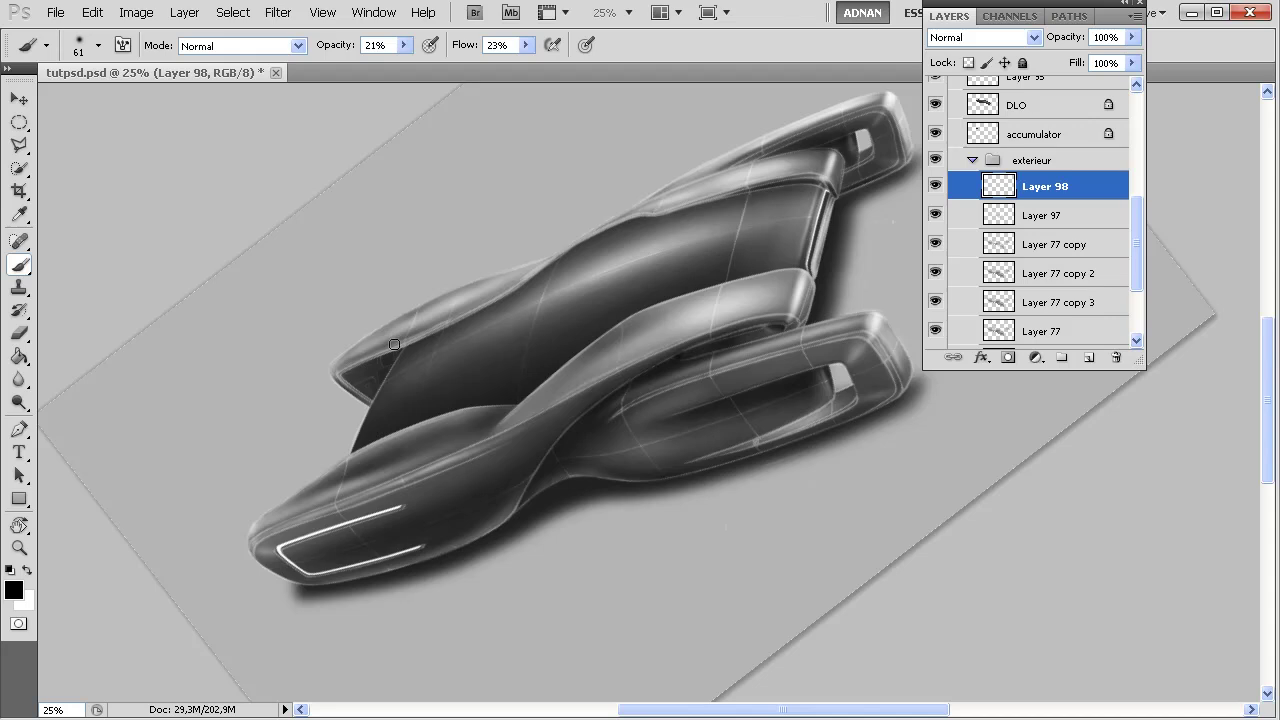
- Shade the far rear fender in black with the brush at 95 px and 94 px
right_click(720, 184)
drag(792, 236, 815, 236)
key(Return)
right_click(679, 197)
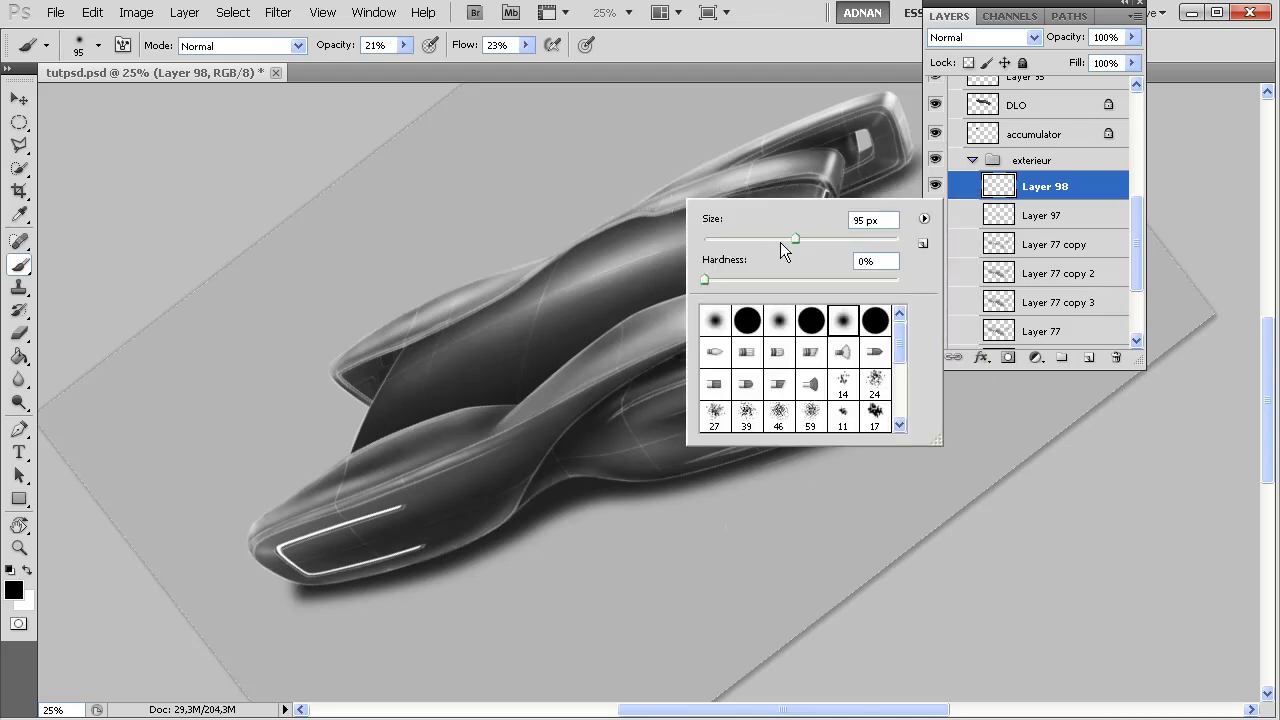
click(790, 238)
key(Return)
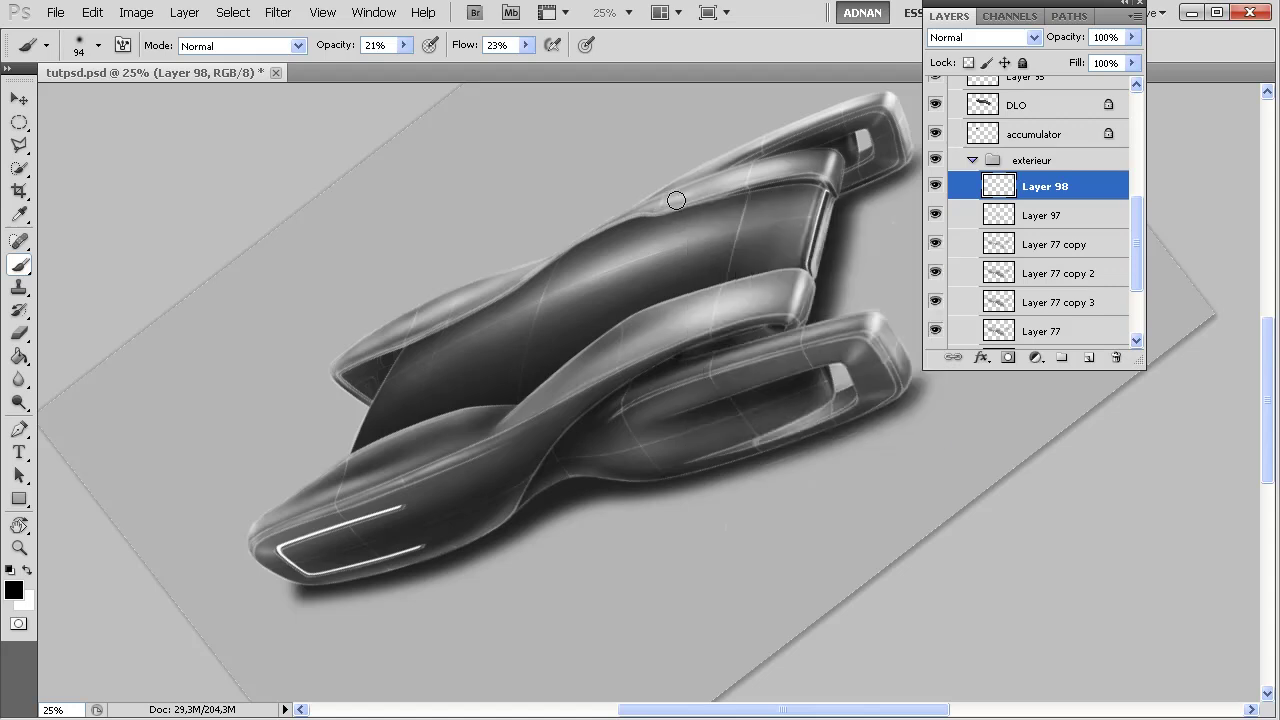
- Continue the black shading along the far rear fender, reducing the brush to 58 px
right_click(738, 180)
drag(838, 228, 849, 228)
key(Return)
right_click(686, 203)
drag(807, 245, 768, 243)
key(Return)
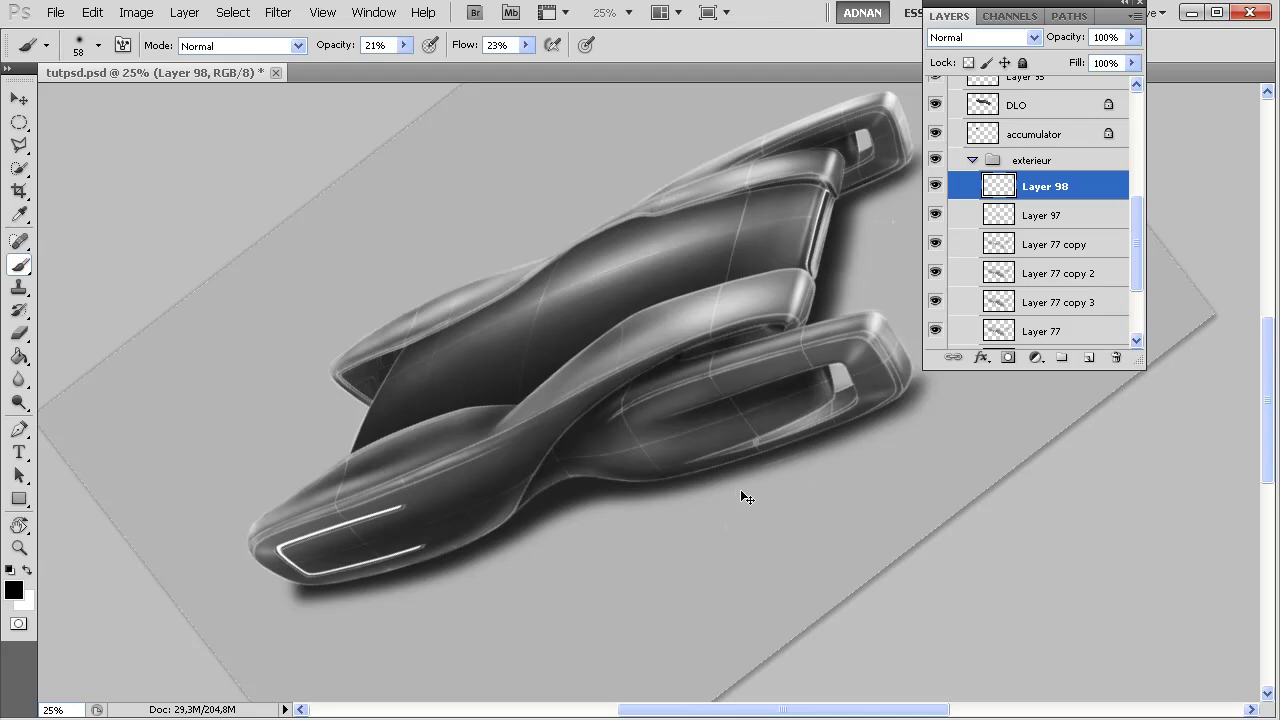
- Add a new layer above Layer 98 and set the brush size to 30 px for the far rear fender
scroll(740, 497, up, 2)
mouse_move(740, 491)
mouse_down()
mouse_move(469, 497)
mouse_move(635, 353)
mouse_move(608, 434)
mouse_up()
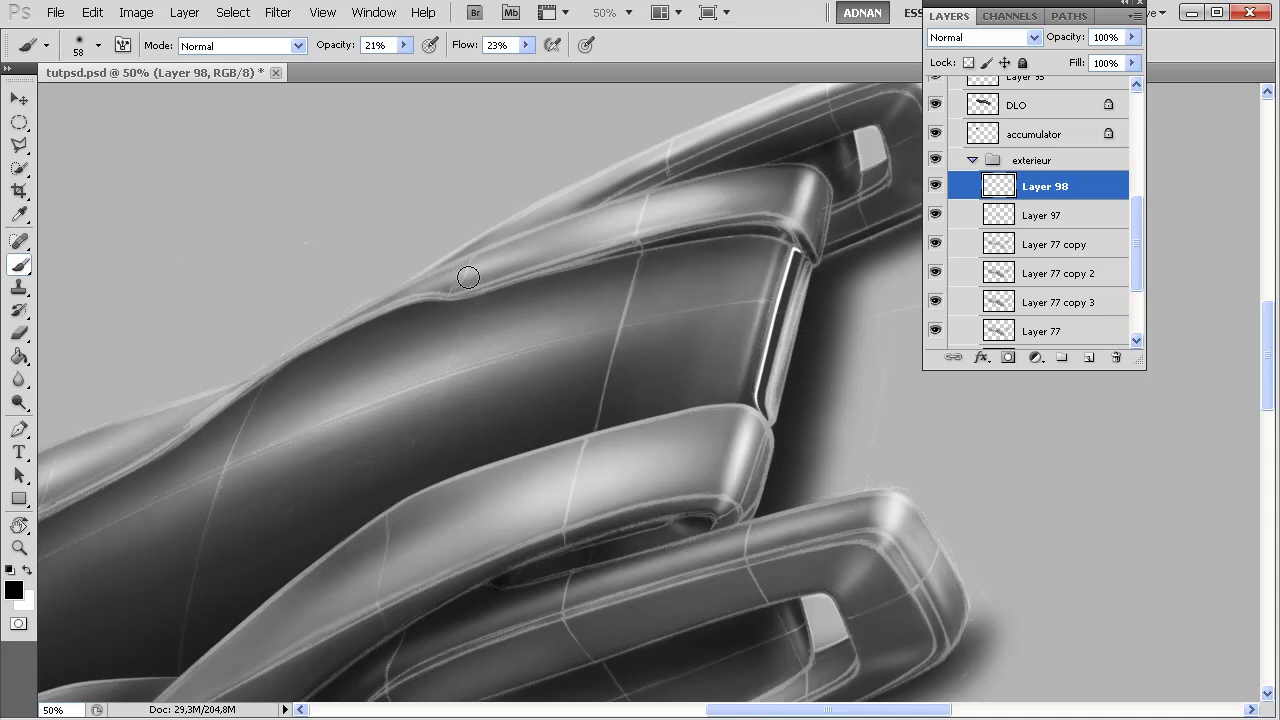
click(1090, 356)
right_click(603, 175)
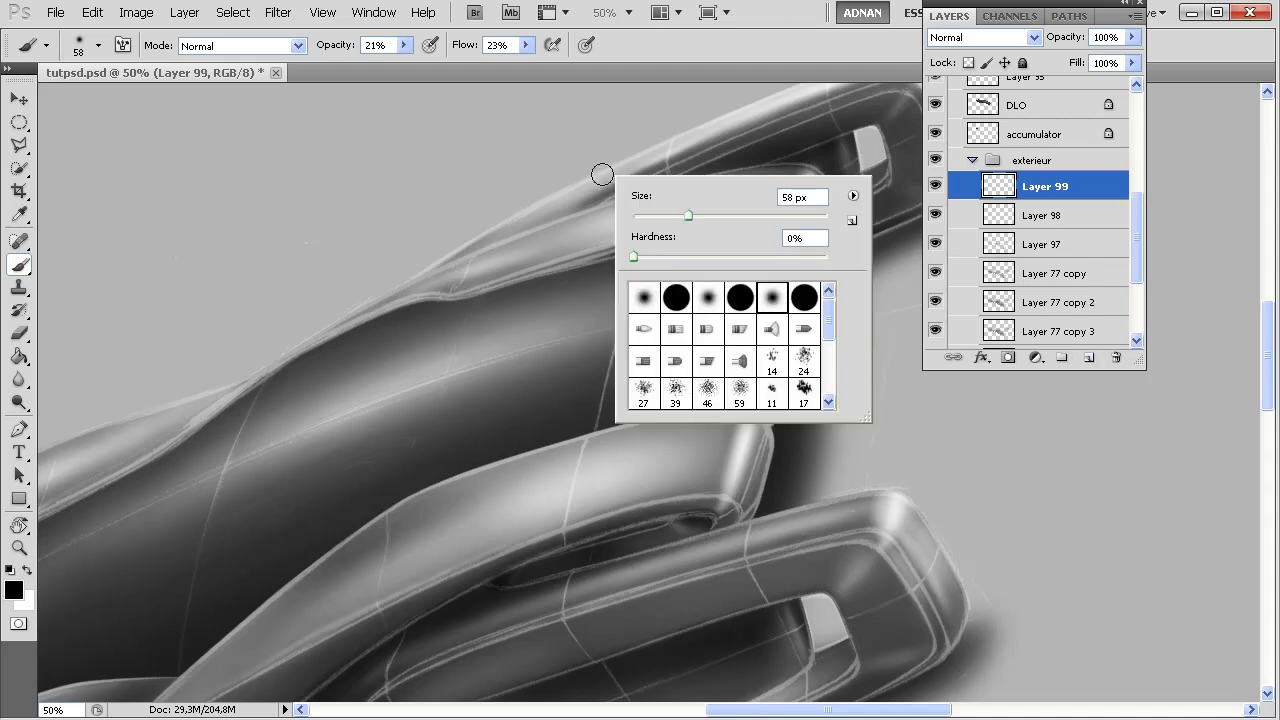
drag(683, 220, 677, 217)
key(Return)
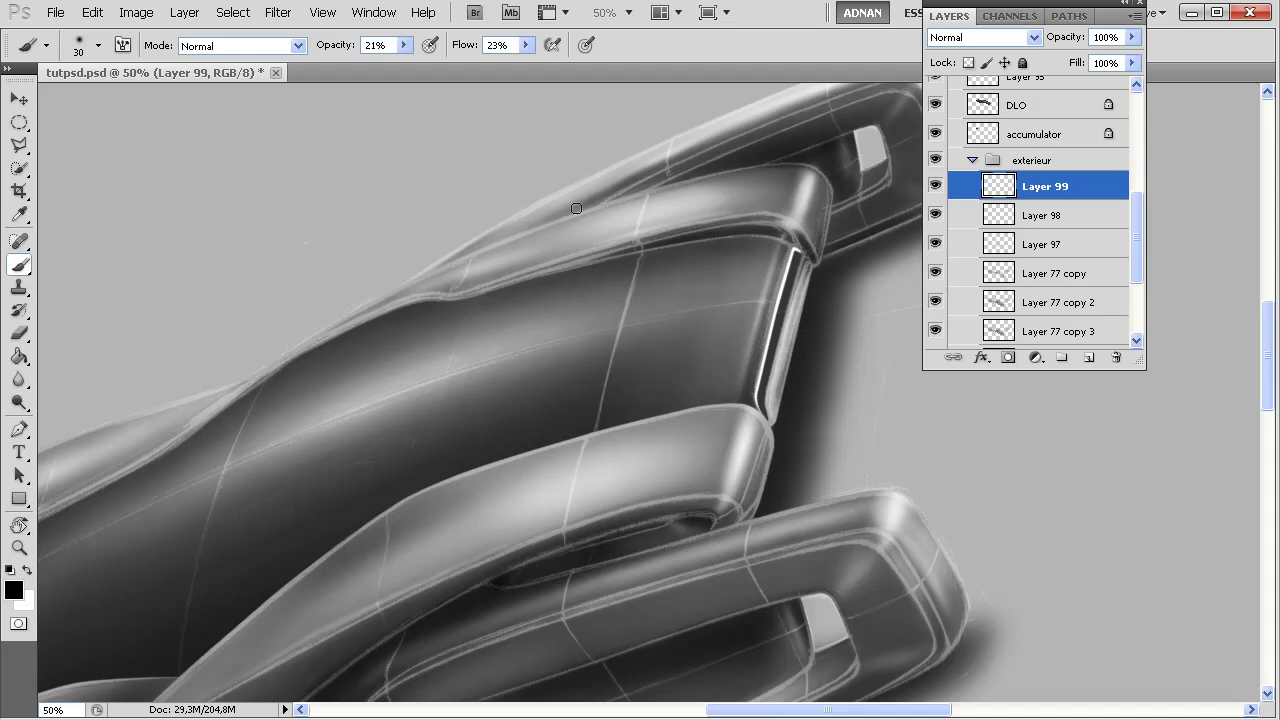
- Darken the far rear fender with fine black strokes along its upper edge using the 30 px brush
drag(528, 234, 481, 250)
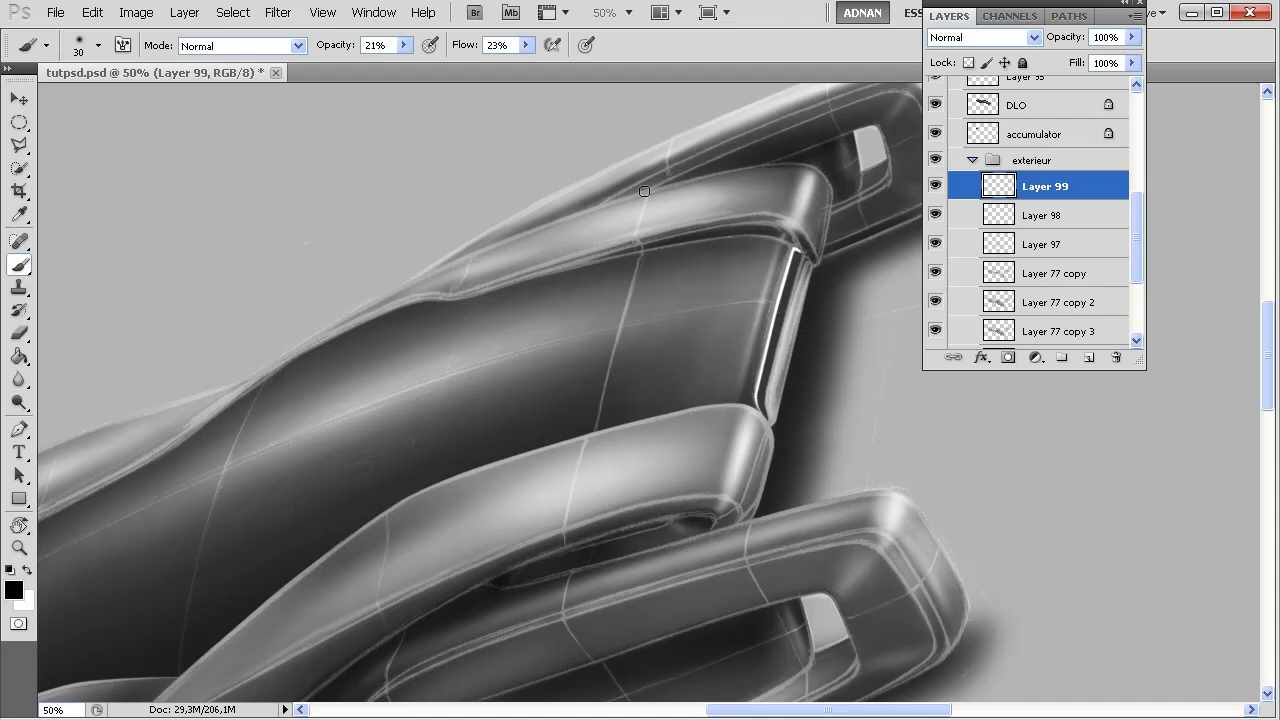
drag(712, 141, 686, 189)
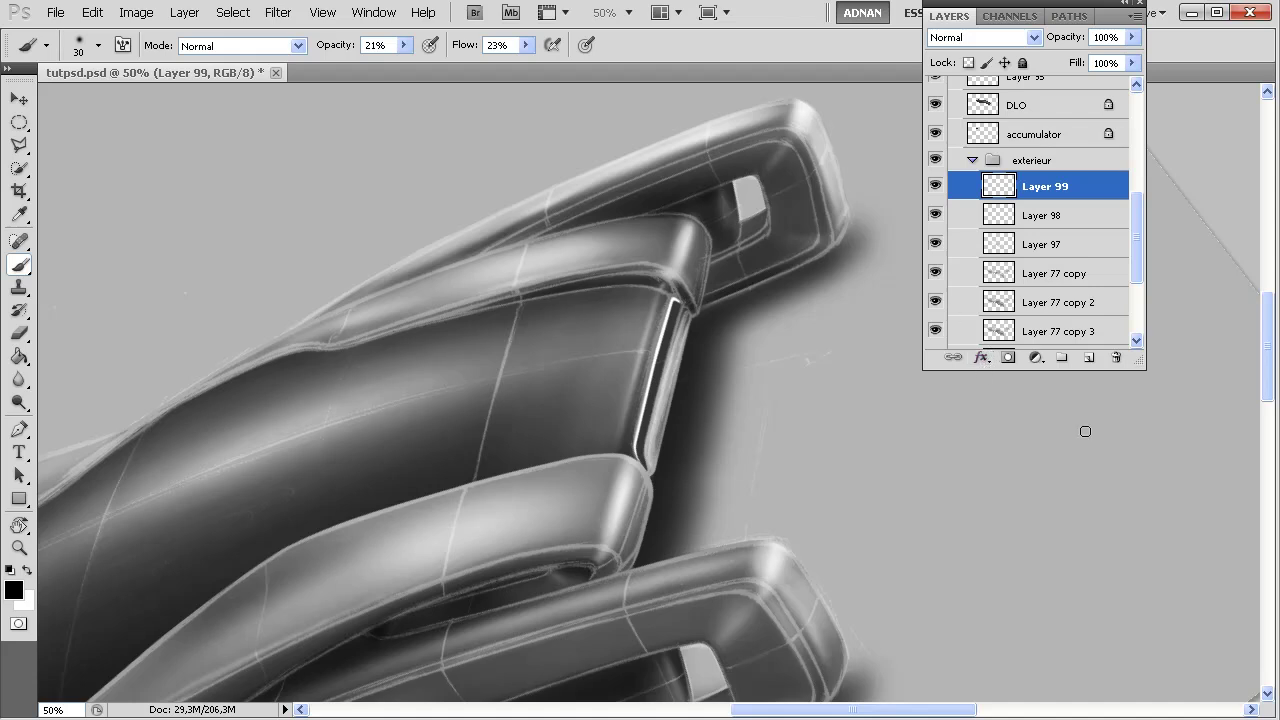
- Add a new layer above Layer 99, switch to white and lighten the far rear fender with a 98 px brush
click(1088, 360)
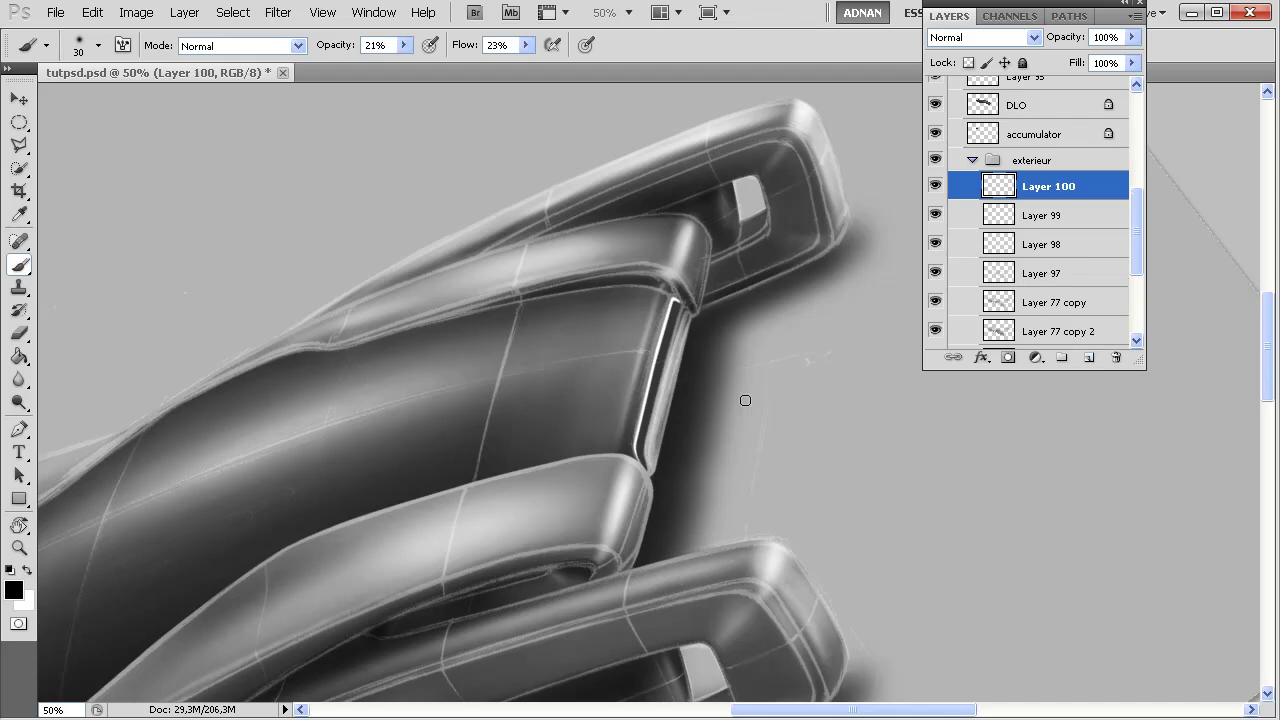
click(32, 570)
click(642, 309)
click(552, 256)
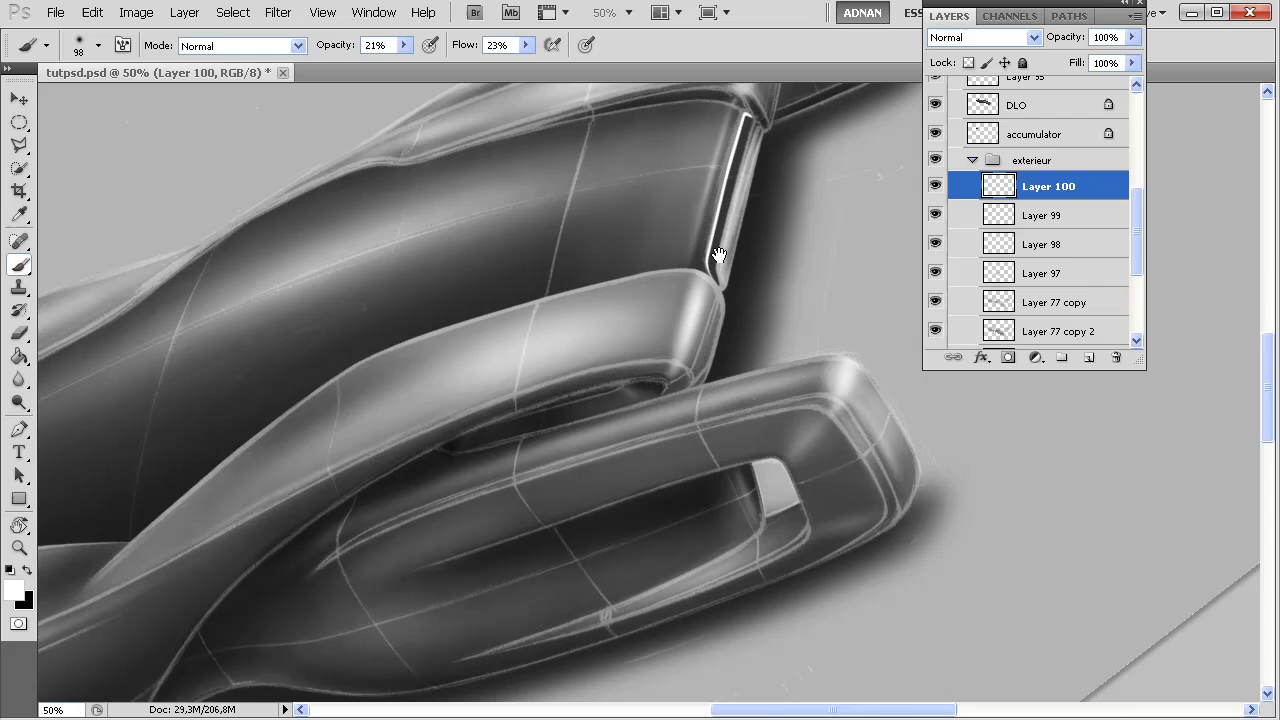
- Add a new layer above Layer 100 and reduce the white brush to 60 px for the near rear fender
drag(478, 625, 613, 360)
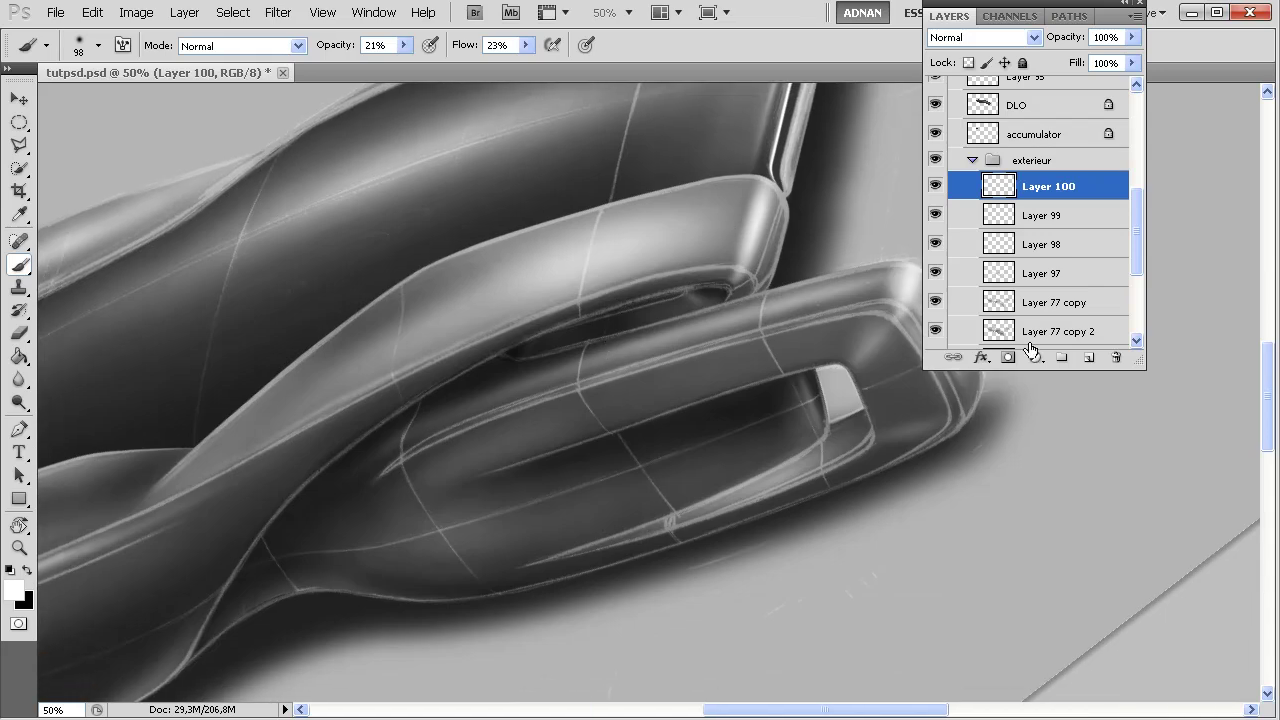
click(1089, 357)
right_click(774, 358)
click(798, 359)
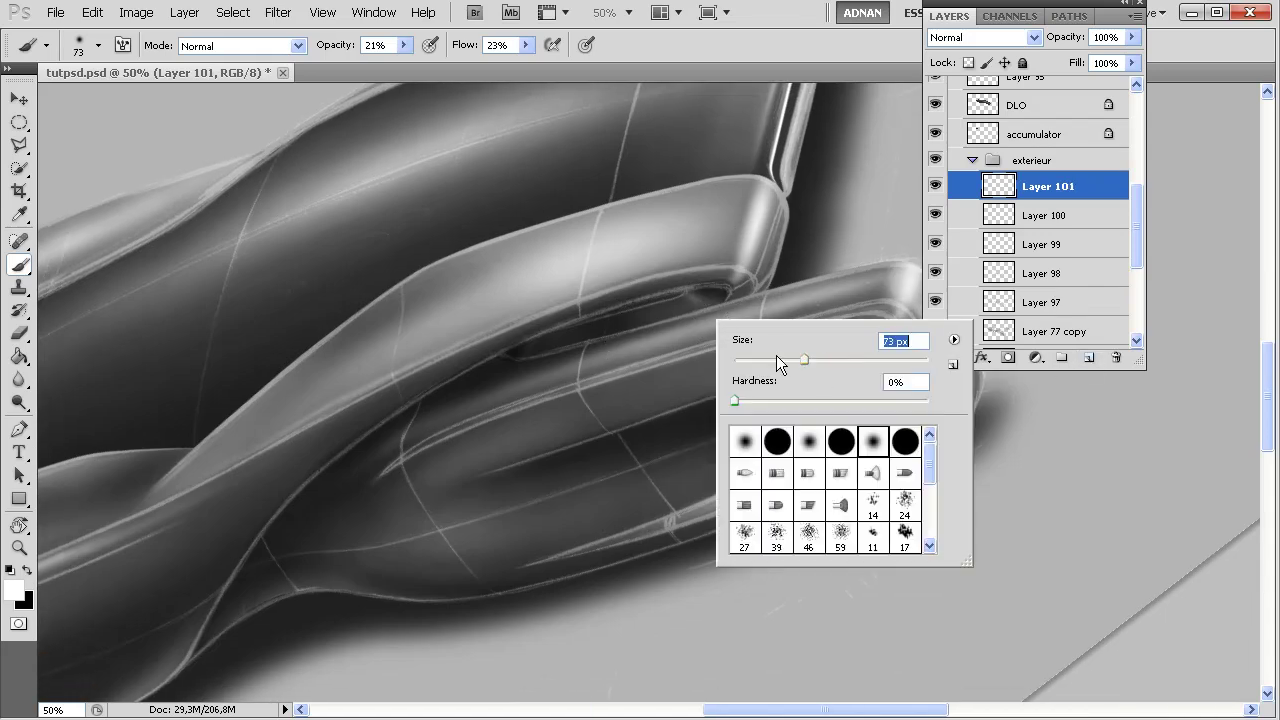
click(634, 348)
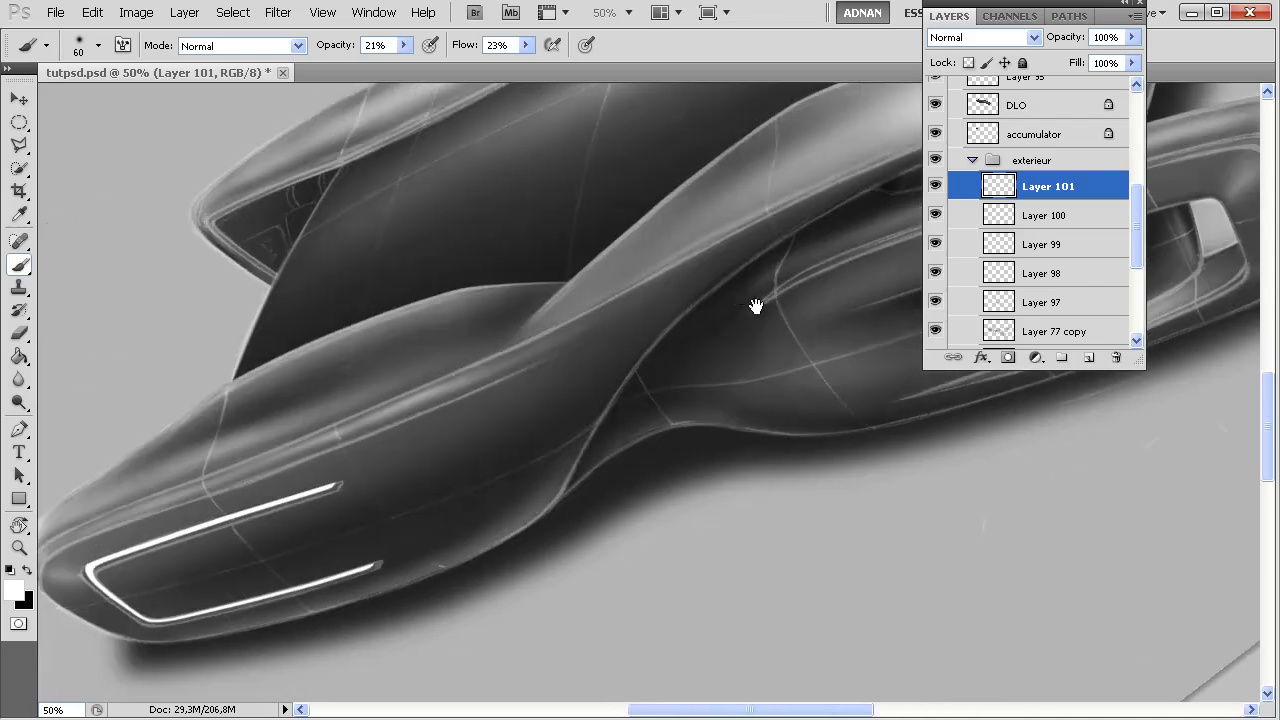
- Paint white highlights on the near front fender above the light strip, reducing the brush to 40 px and 32 px
mouse_move(373, 477)
mouse_down()
mouse_move(757, 306)
mouse_move(763, 326)
mouse_up()
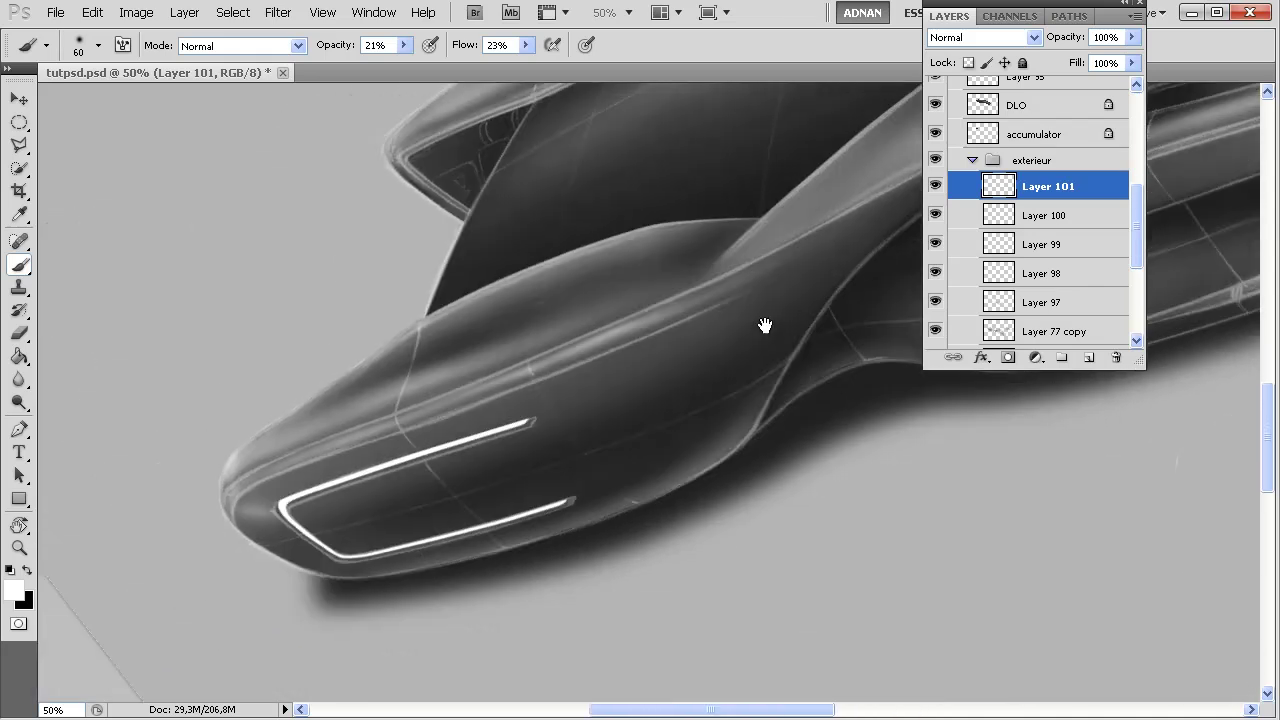
right_click(436, 392)
drag(518, 432, 499, 432)
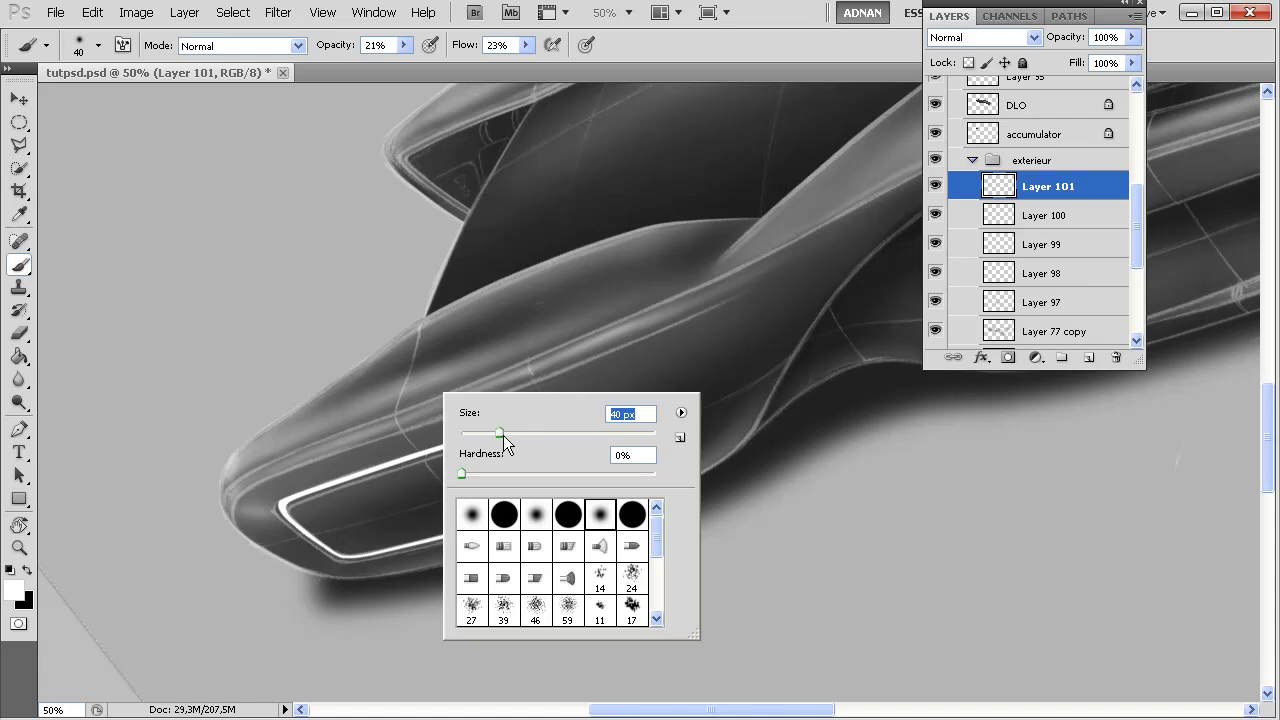
key(Return)
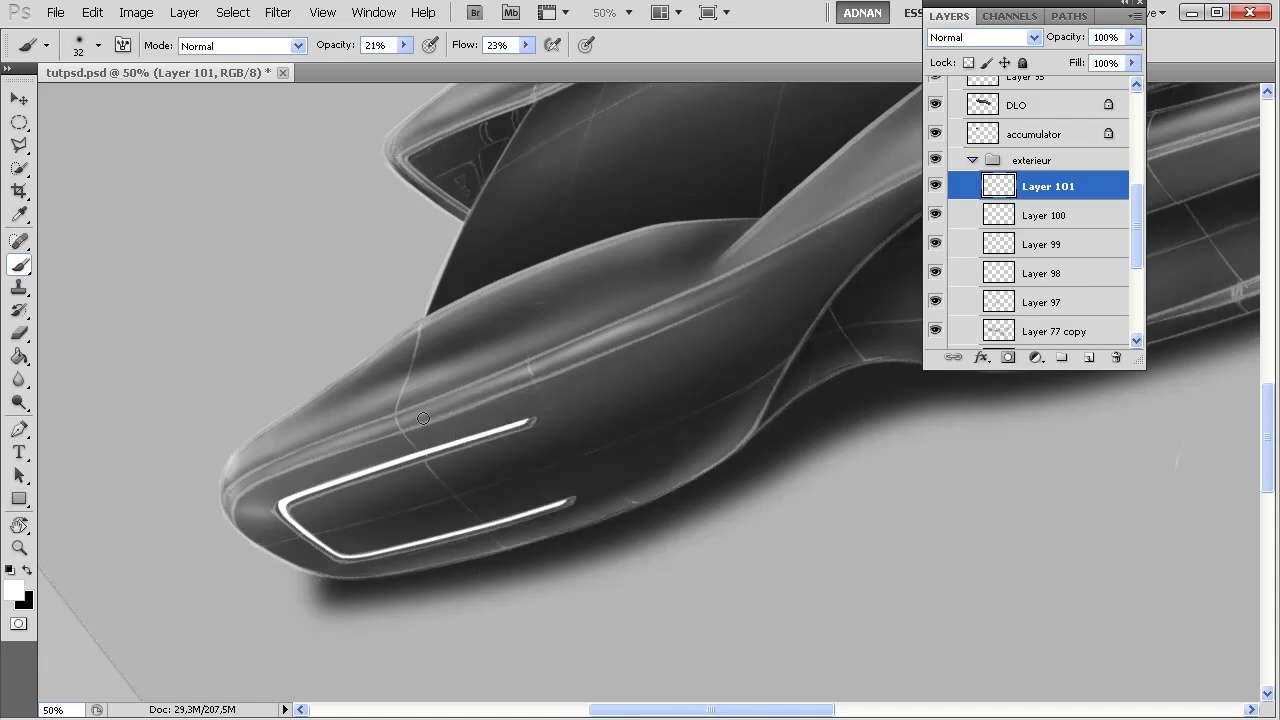
right_click(491, 346)
drag(559, 389, 569, 389)
key(Return)
- Paint fine white highlights along the near fender's upper crease with a 15 px brush
drag(613, 342, 252, 510)
right_click(486, 380)
drag(512, 416, 491, 416)
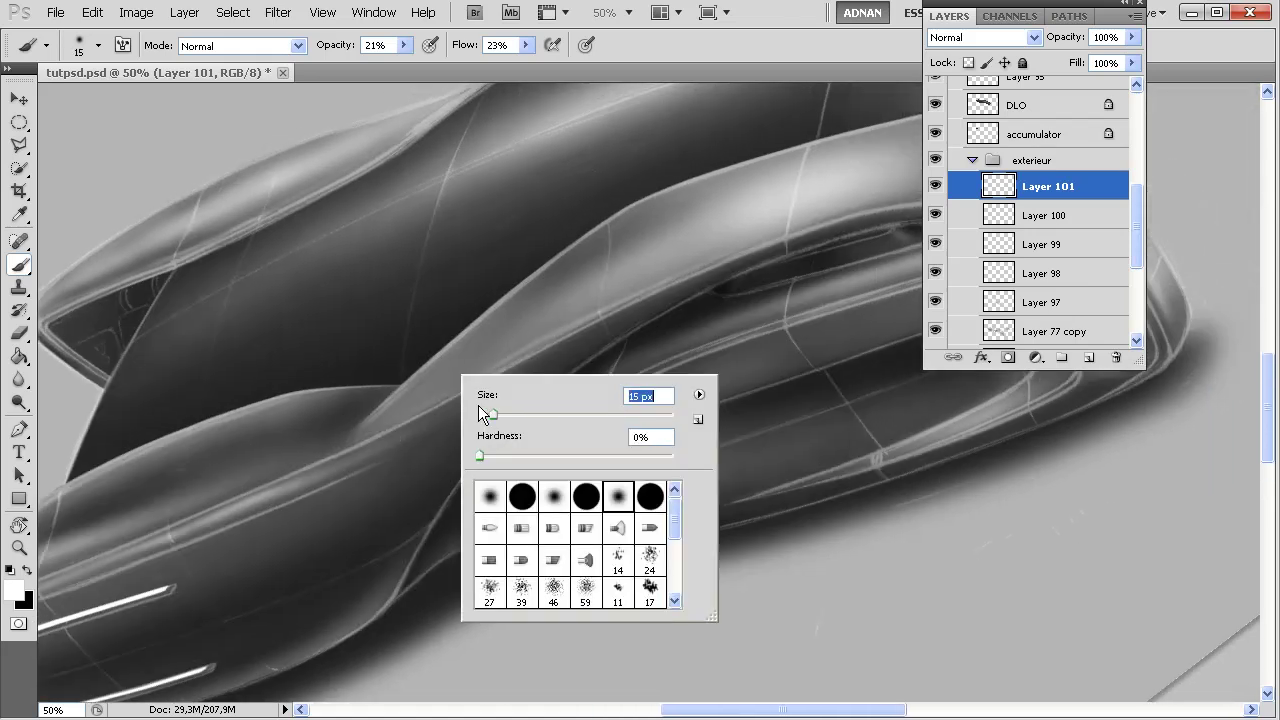
key(Return)
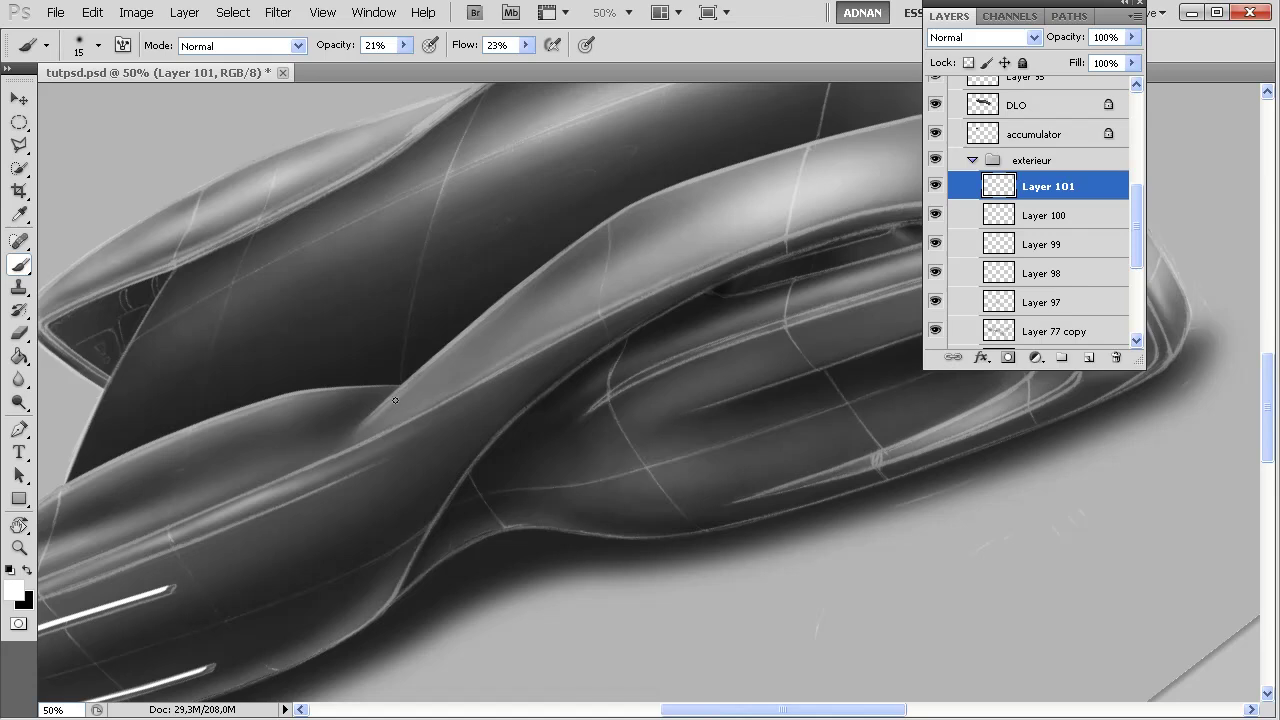
- Switch to black and darken the area where the near front and rear fenders meet with a 36 px brush
right_click(396, 446)
drag(470, 468, 492, 462)
click(402, 439)
click(26, 570)
- Shade the near rear fender's recessed side in black with the brush at 53 px
drag(653, 371, 491, 386)
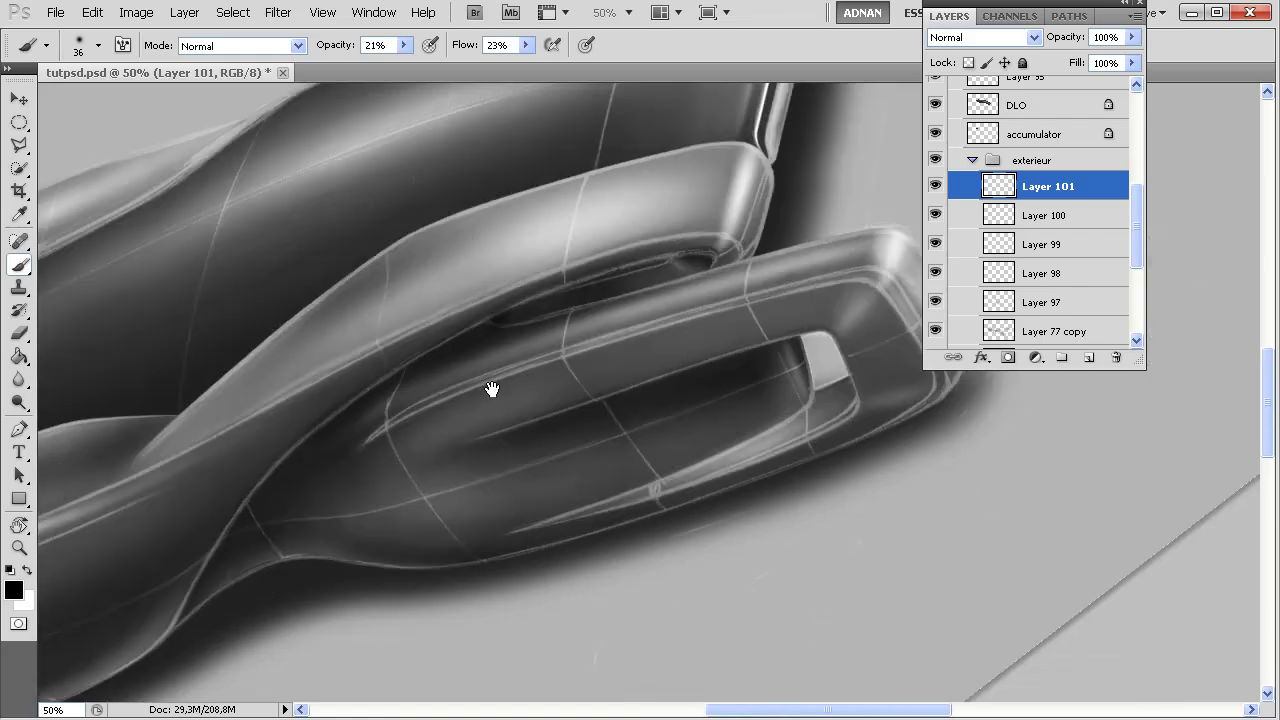
drag(614, 369, 475, 403)
right_click(617, 371)
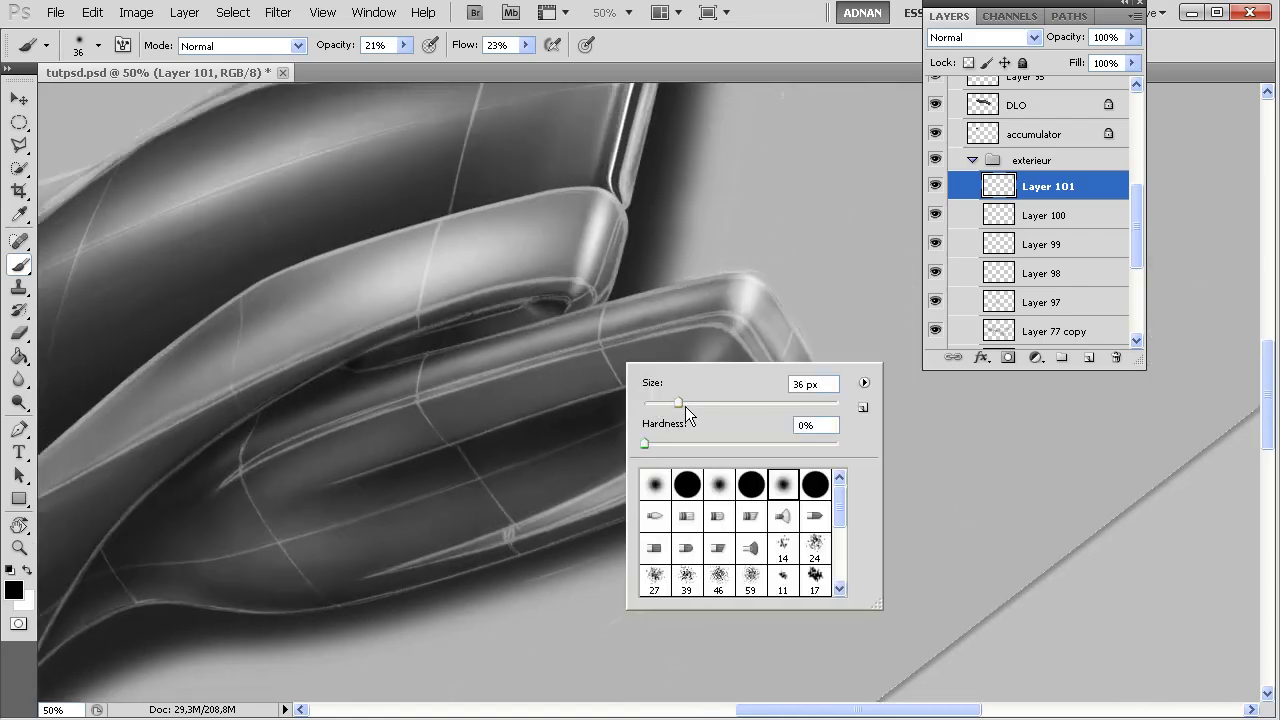
key(Return)
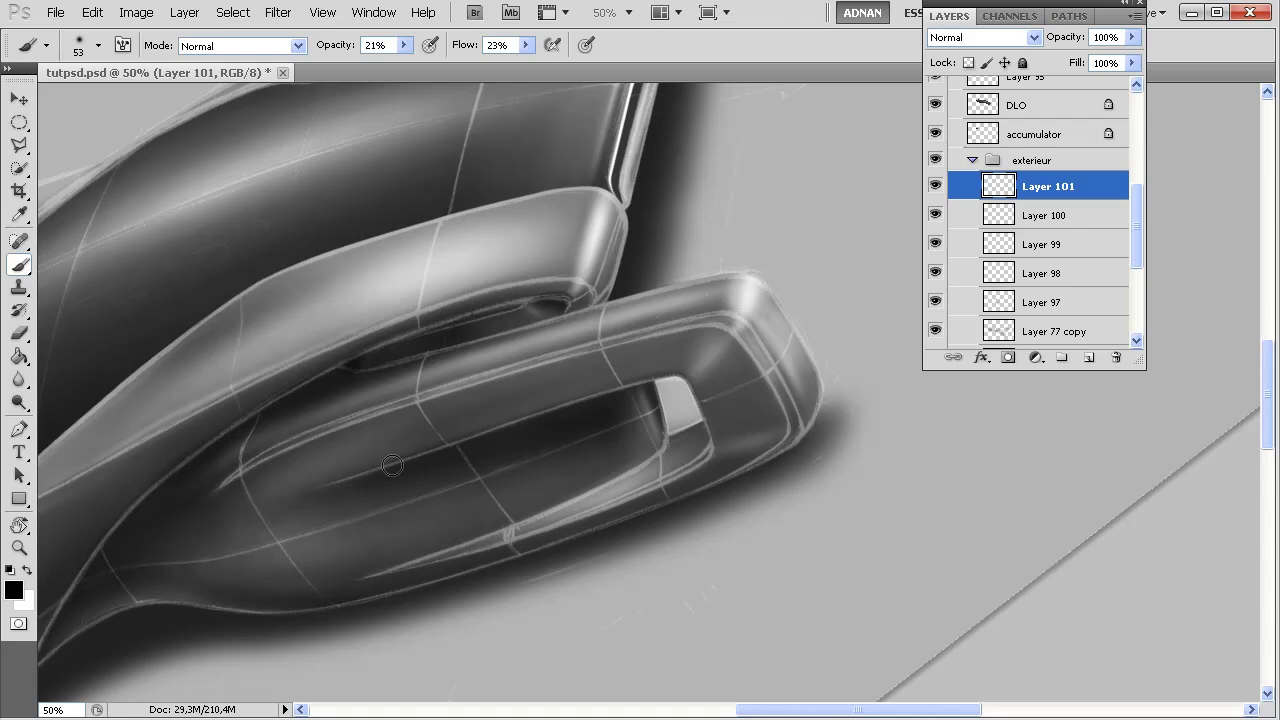
- Switch to white and highlight the near rear fender's side and rear corner with the brush at 40 px and 68 px
click(27, 570)
right_click(502, 397)
drag(574, 433, 566, 433)
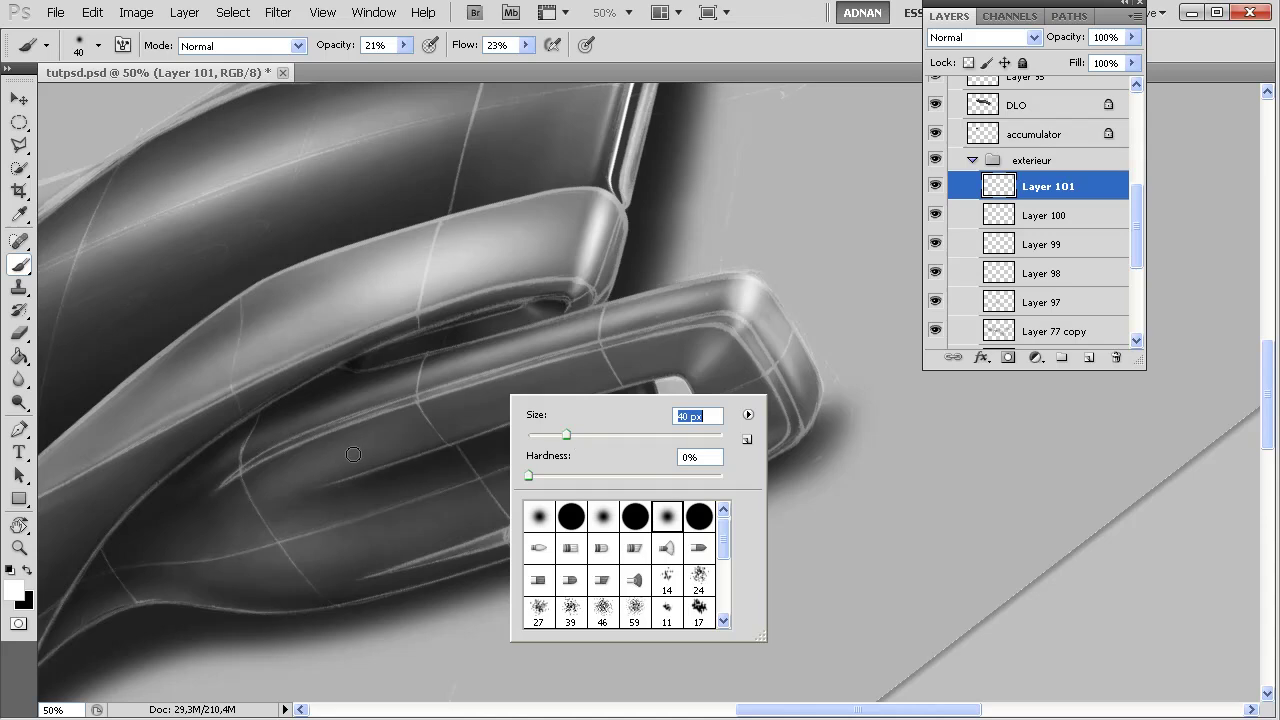
key(Return)
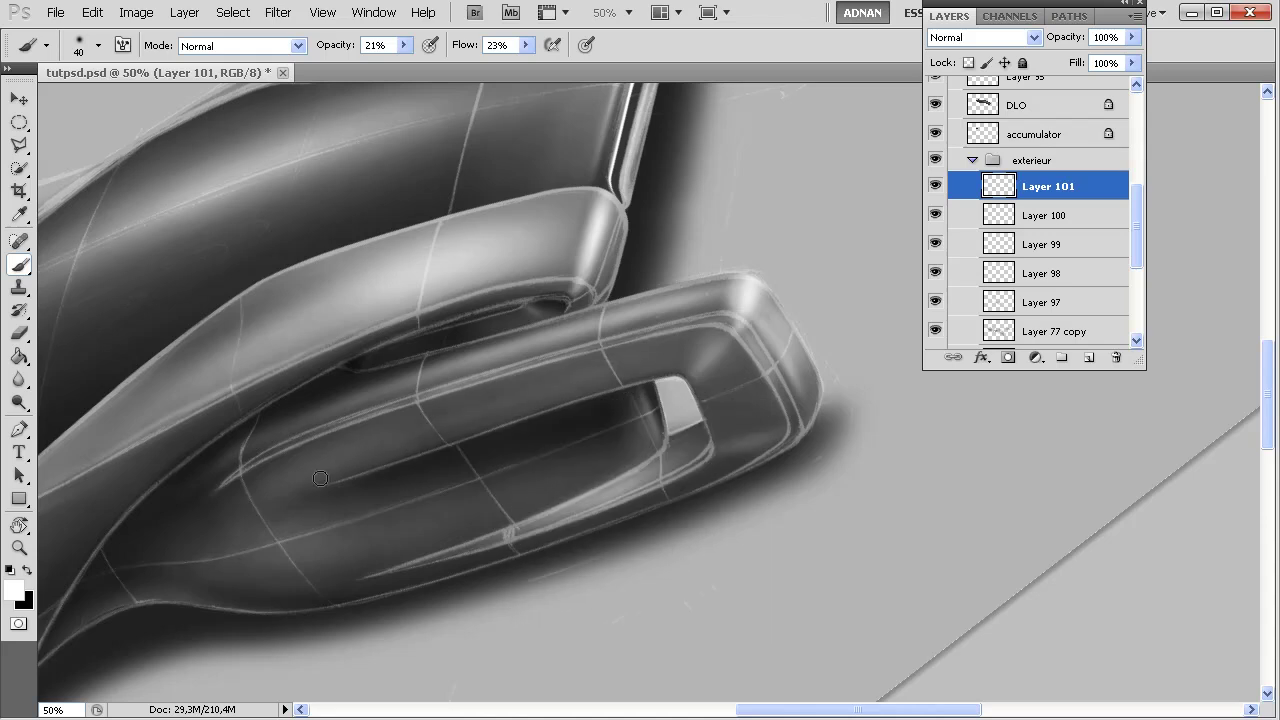
right_click(514, 404)
drag(566, 442, 586, 442)
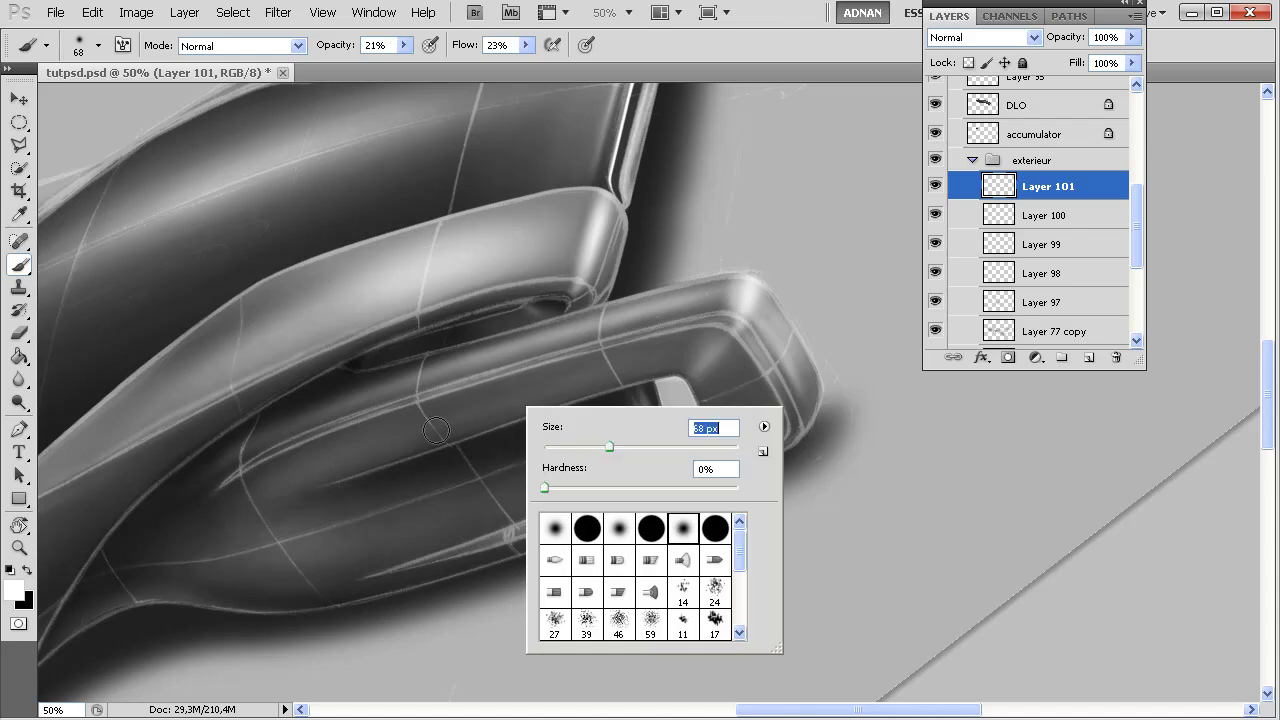
key(Return)
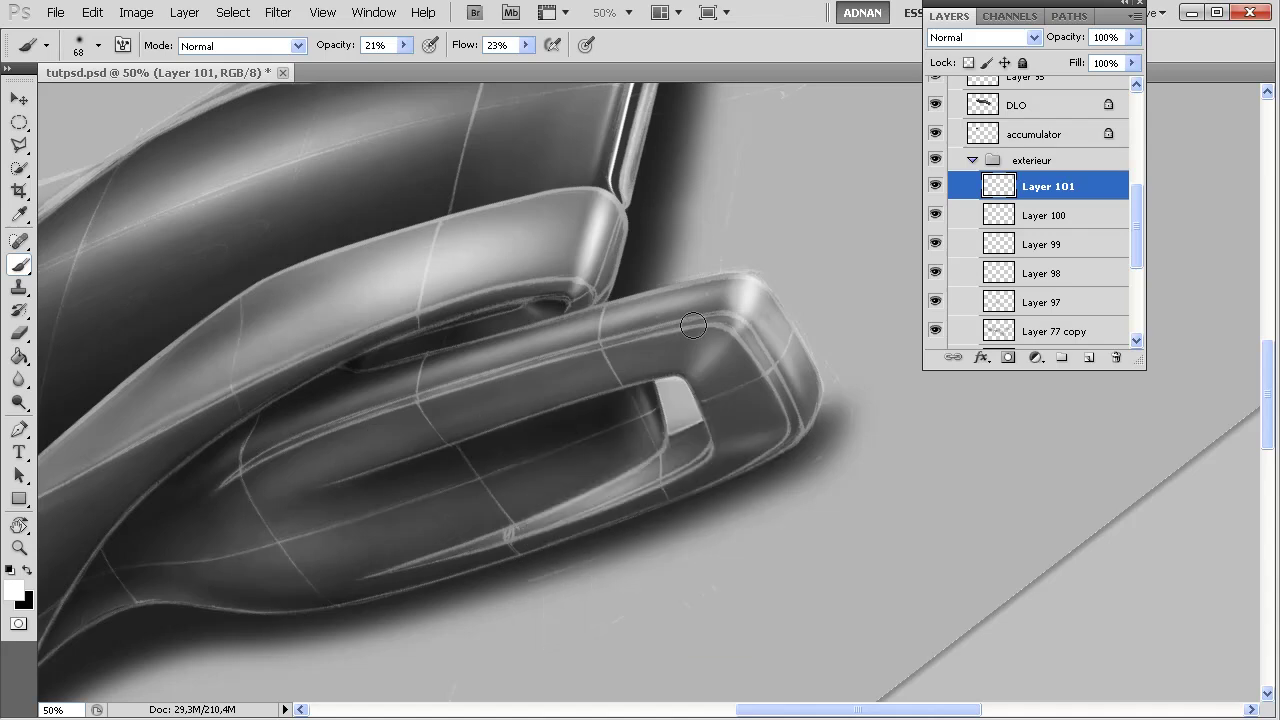
- Switch back to black and softly shade the near rear fender with the brush at 143 px and 180 px
click(28, 569)
right_click(381, 409)
drag(468, 447, 482, 447)
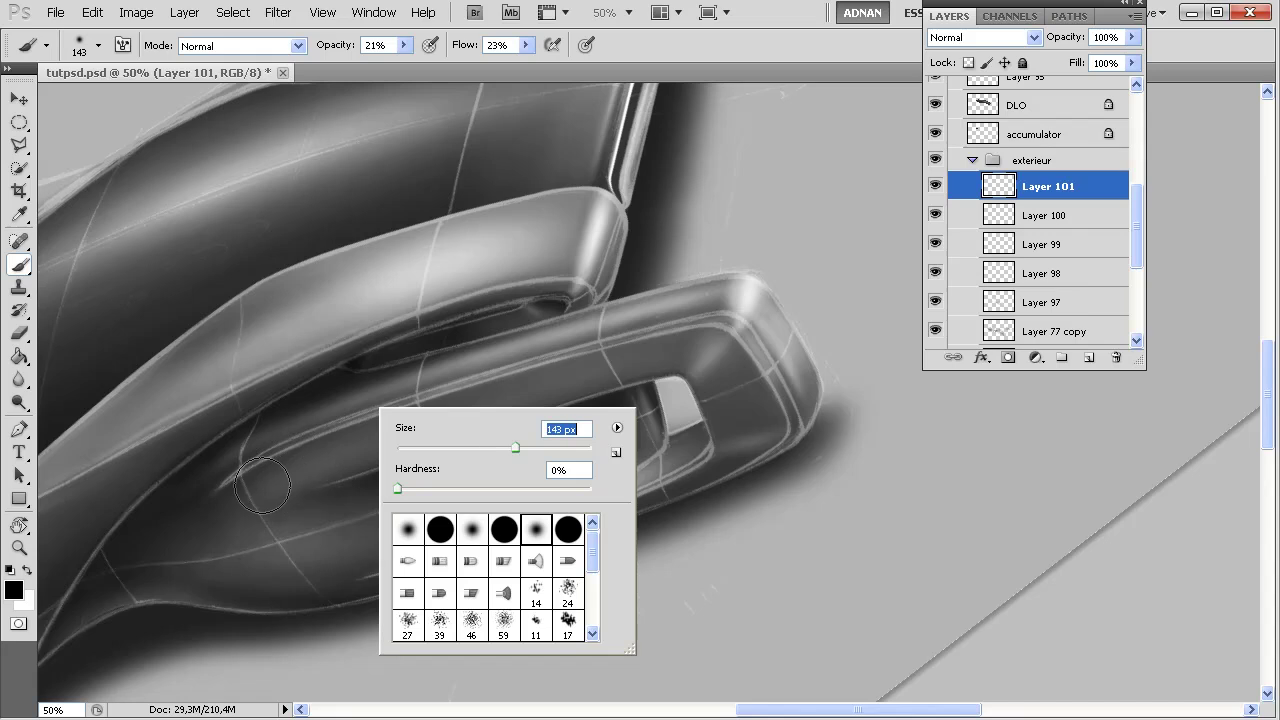
key(Return)
right_click(487, 413)
key(Return)
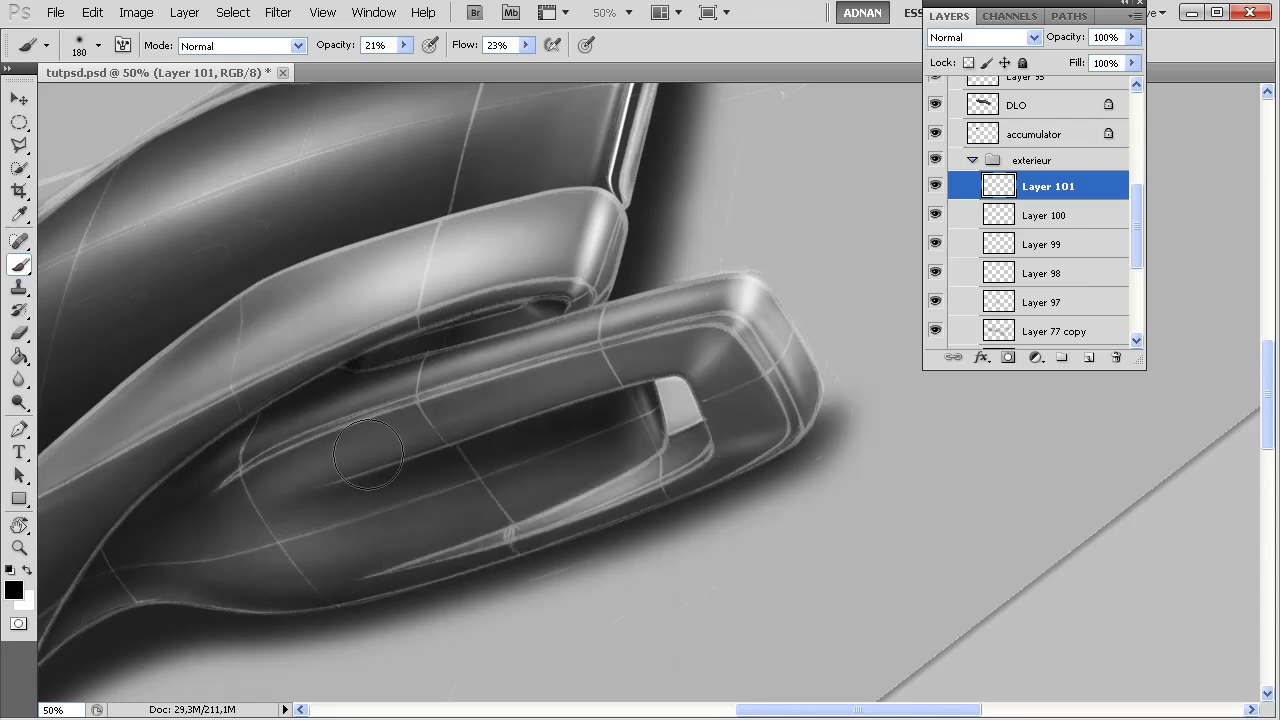
mouse_move(772, 342)
mouse_down()
mouse_move(403, 444)
mouse_move(435, 415)
mouse_move(635, 361)
mouse_move(269, 493)
mouse_move(704, 344)
mouse_move(587, 387)
mouse_move(541, 382)
mouse_move(168, 547)
mouse_move(462, 400)
mouse_move(146, 592)
mouse_move(225, 509)
mouse_move(460, 405)
mouse_move(714, 341)
mouse_move(604, 364)
mouse_up()
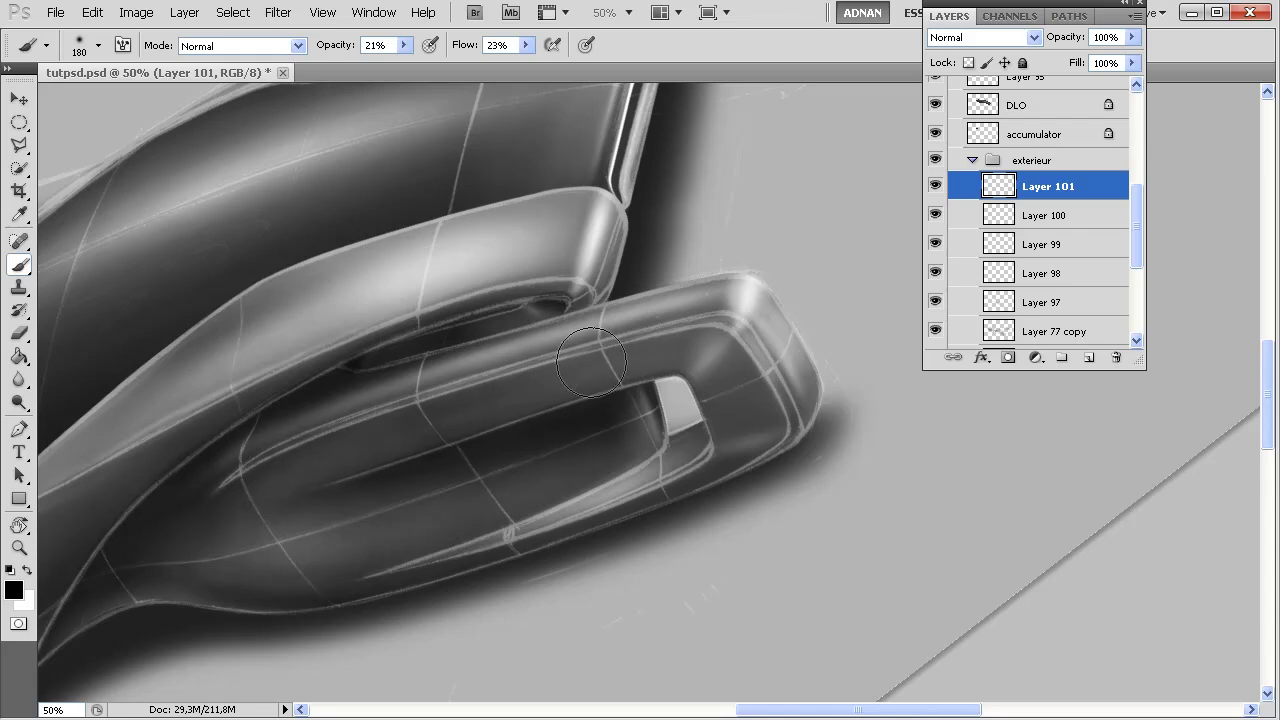
- Darken the near front fender and its transition to the rear fender with the 180 px black brush
mouse_move(137, 567)
mouse_down()
mouse_move(663, 371)
mouse_move(635, 372)
mouse_up()
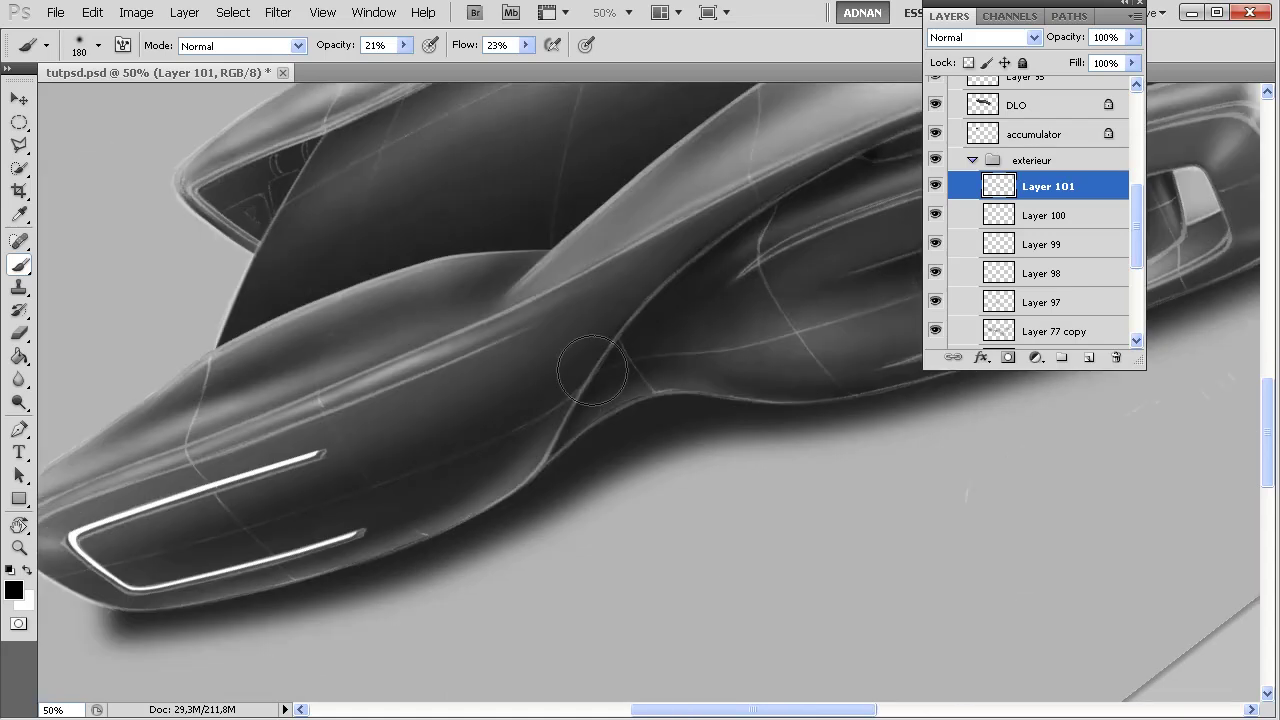
mouse_move(369, 467)
mouse_down()
mouse_move(397, 471)
mouse_move(507, 425)
mouse_up()
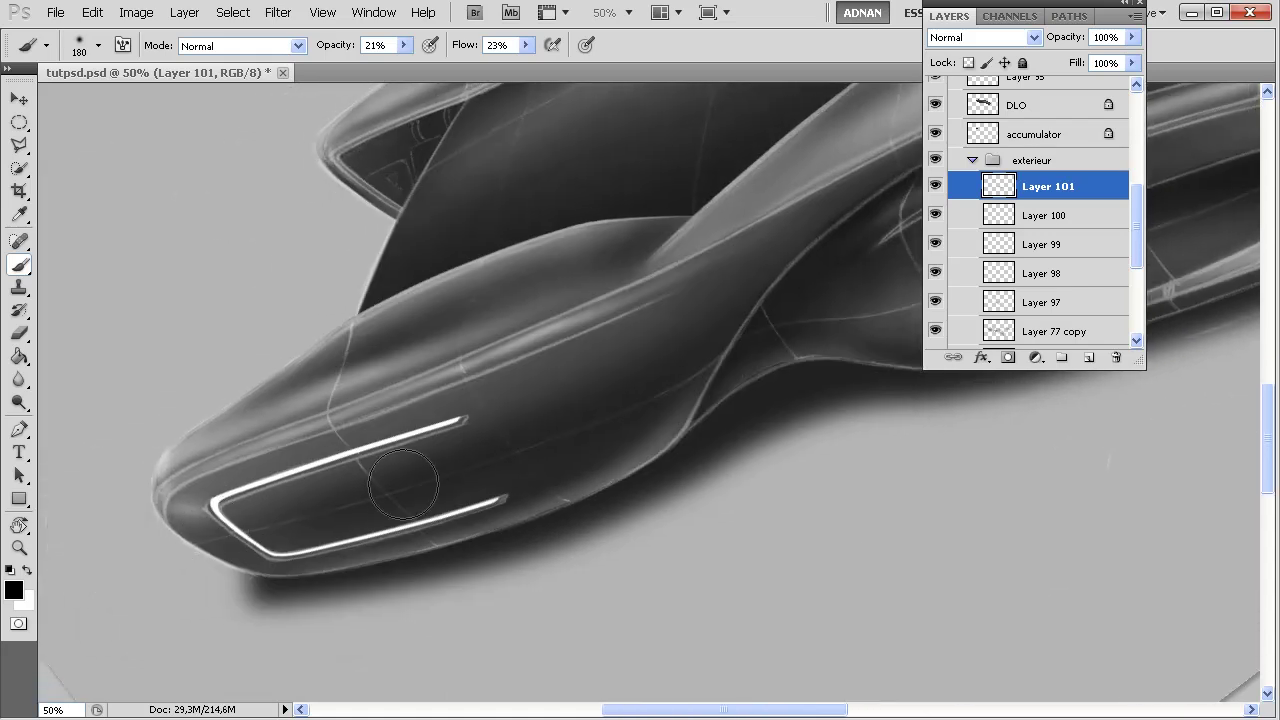
drag(638, 400, 297, 514)
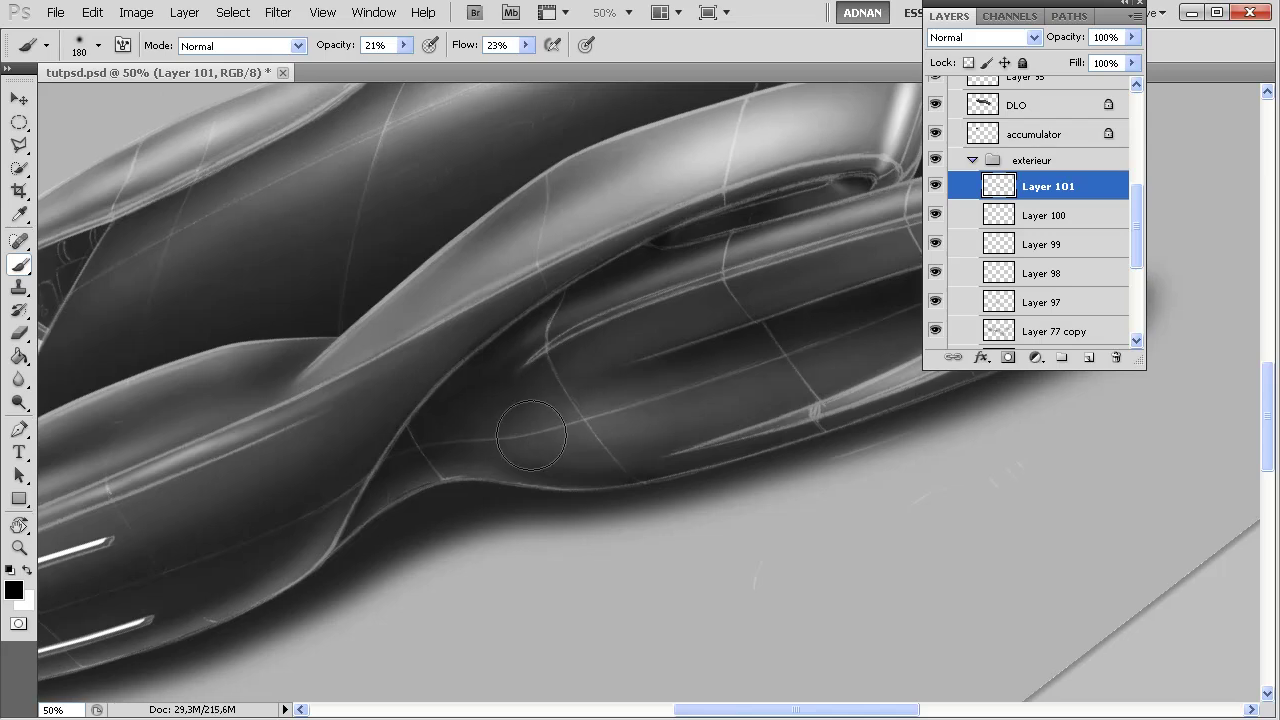
- Add a new layer above Layer 101 and shade the near rear fender around its opening with the 180 px black brush
drag(509, 400, 366, 524)
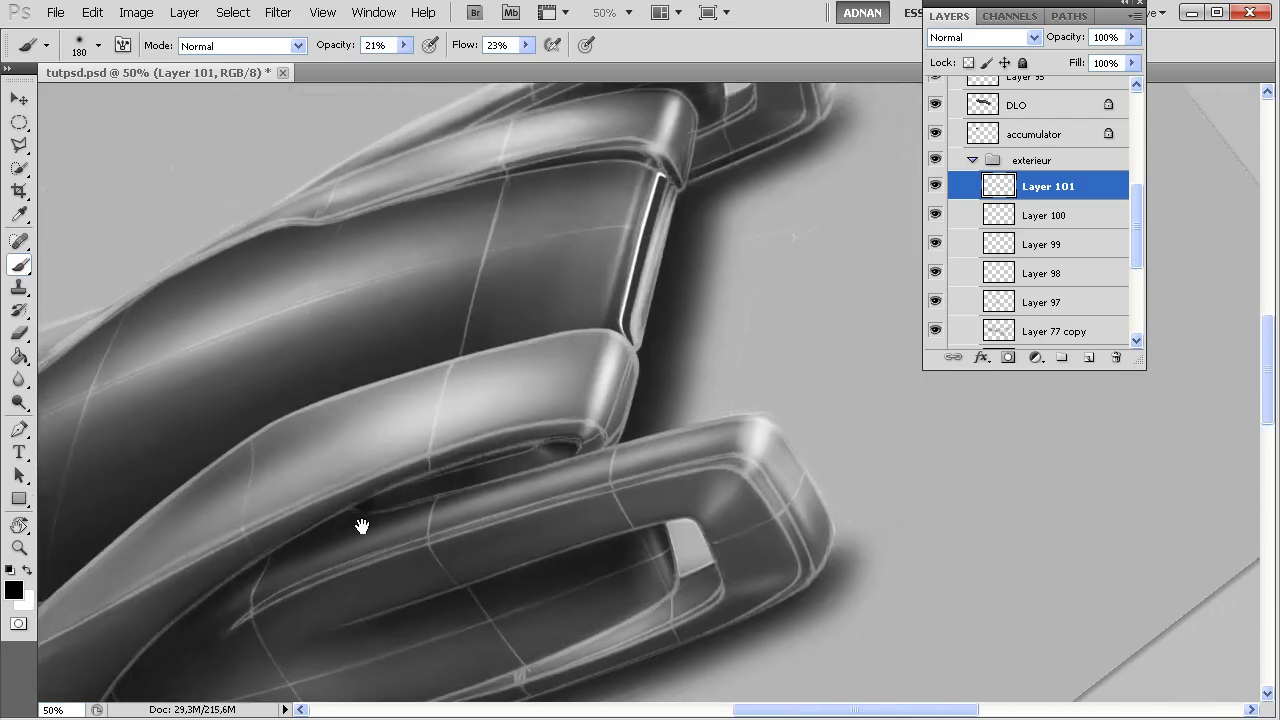
key(r)
drag(435, 492, 383, 495)
click(1088, 357)
mouse_move(458, 408)
mouse_down()
mouse_move(686, 603)
mouse_move(820, 407)
mouse_move(449, 449)
mouse_up()
key(b)
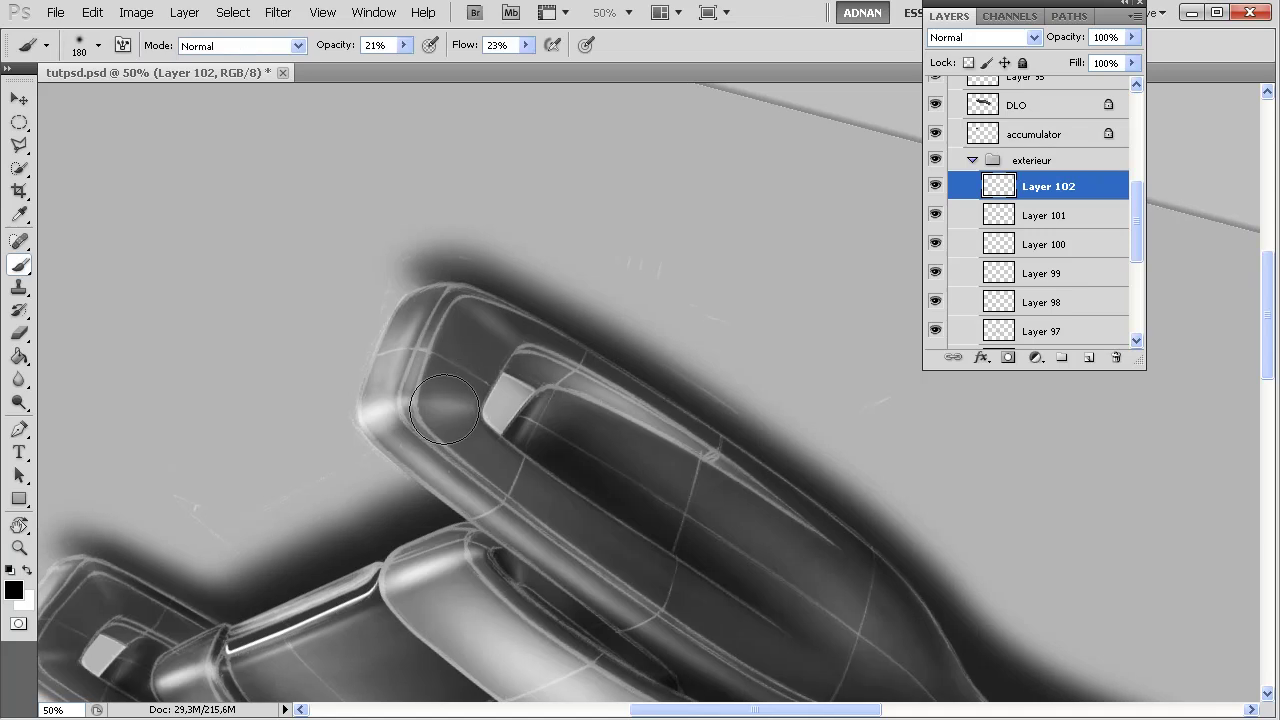
mouse_move(454, 352)
mouse_down()
mouse_move(505, 390)
mouse_move(446, 356)
mouse_move(472, 372)
mouse_up()
key(ctrl+z)
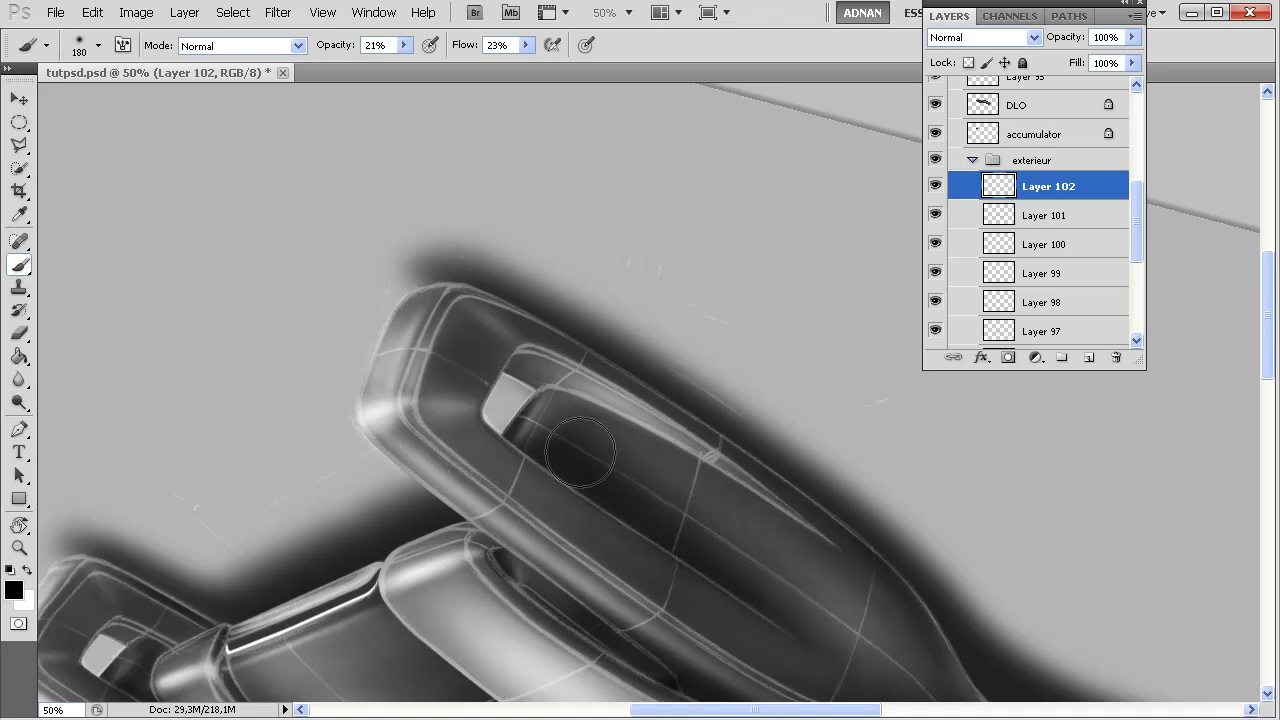
mouse_move(550, 447)
mouse_down()
mouse_move(636, 490)
mouse_move(590, 455)
mouse_up()
- Shade the far rear fender's end around its opening with the 180 px black brush
scroll(783, 571, down, 5)
scroll(657, 277, left, 3)
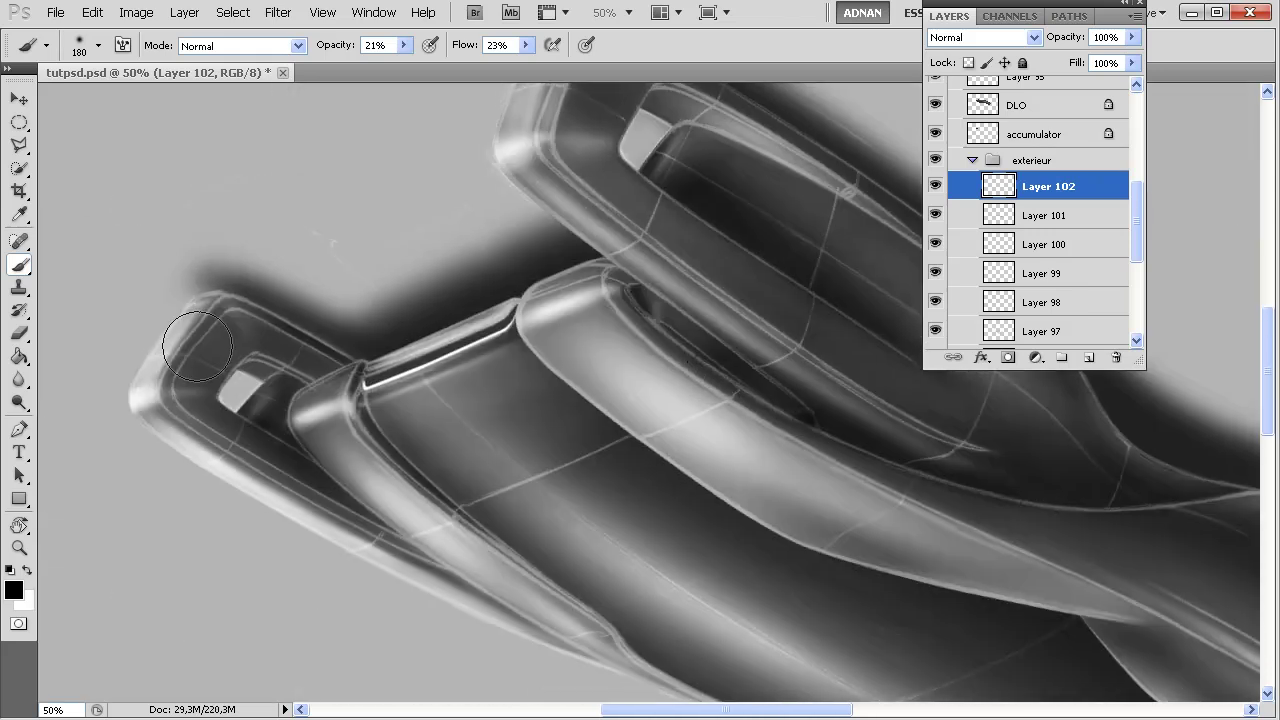
drag(249, 381, 272, 400)
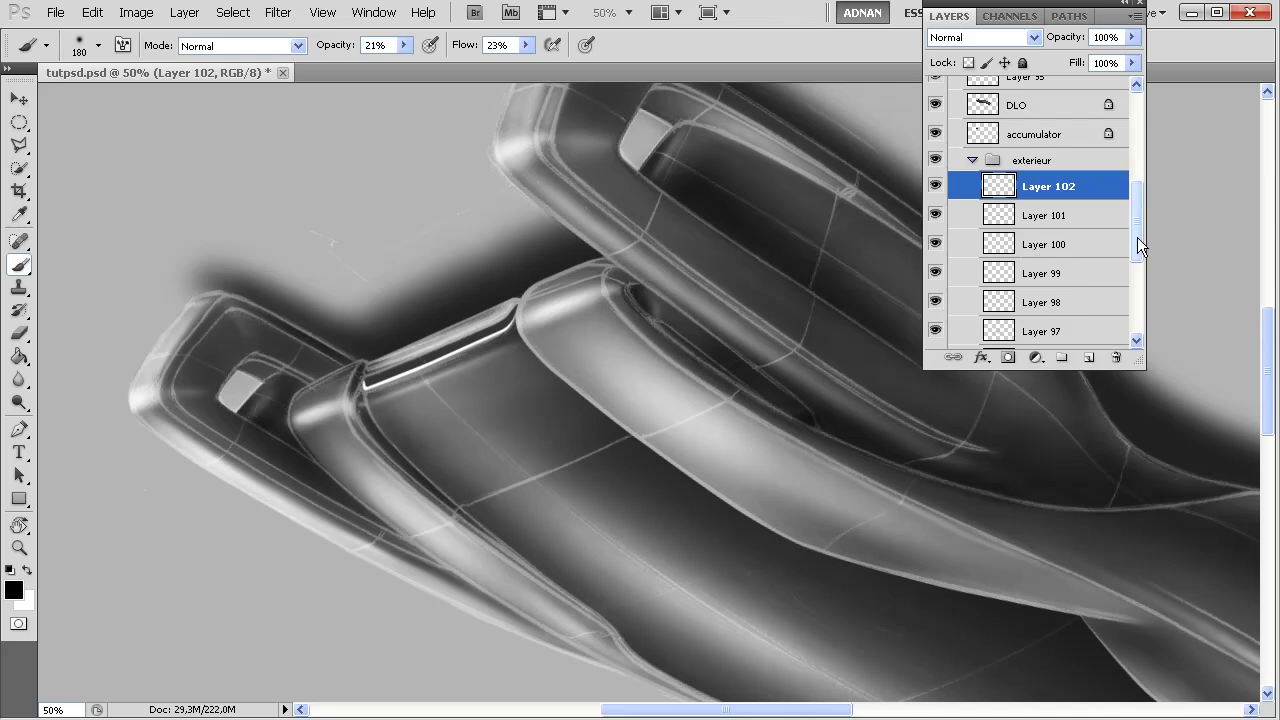
- Merge Layers 97 through 102 into a single layer
scroll(1070, 295, down, 3)
shift+click(1063, 253)
right_click(1063, 253)
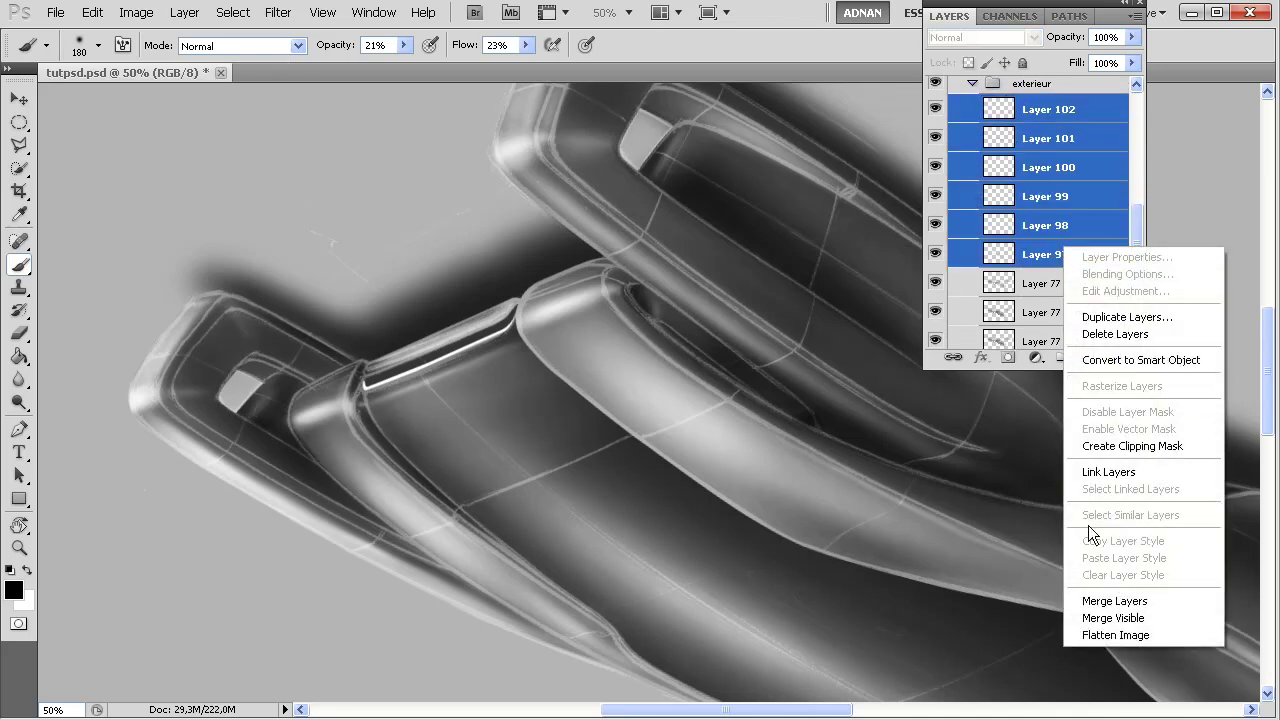
click(1086, 600)
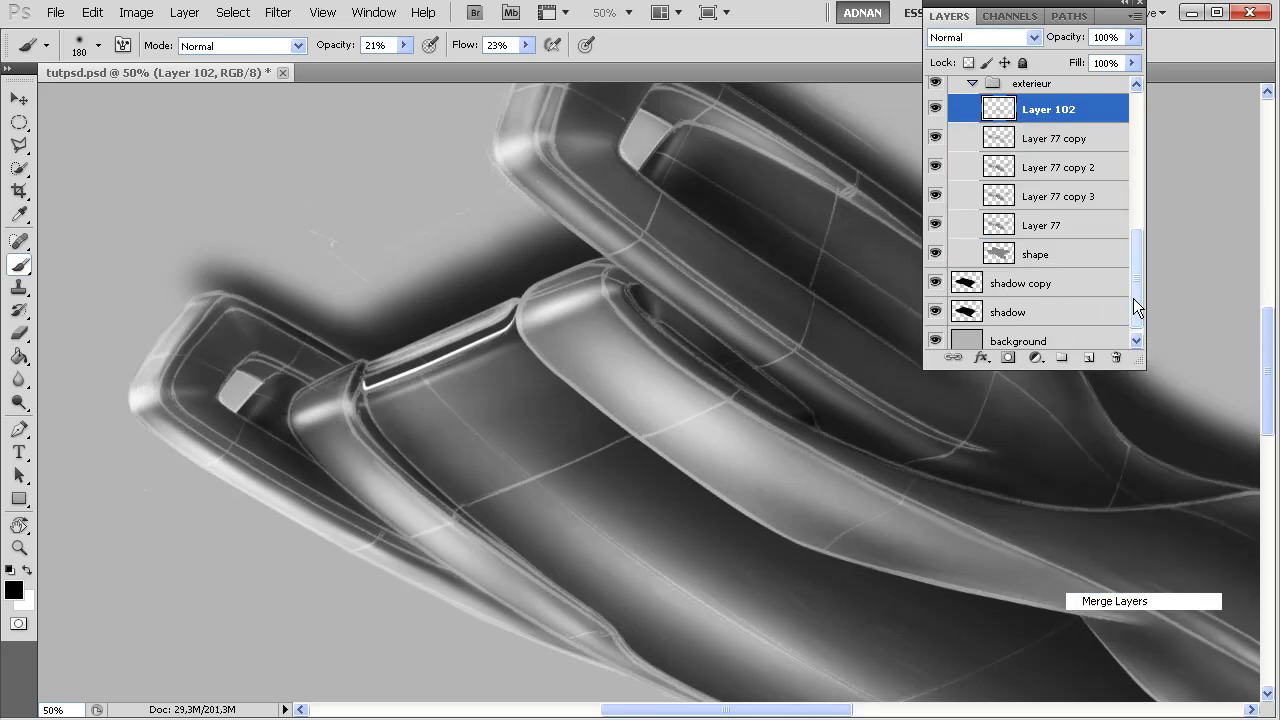
- Load the shape layer's outline as a selection with the merged Layer 102 active and hide the selection edges
ctrl+click(1000, 256)
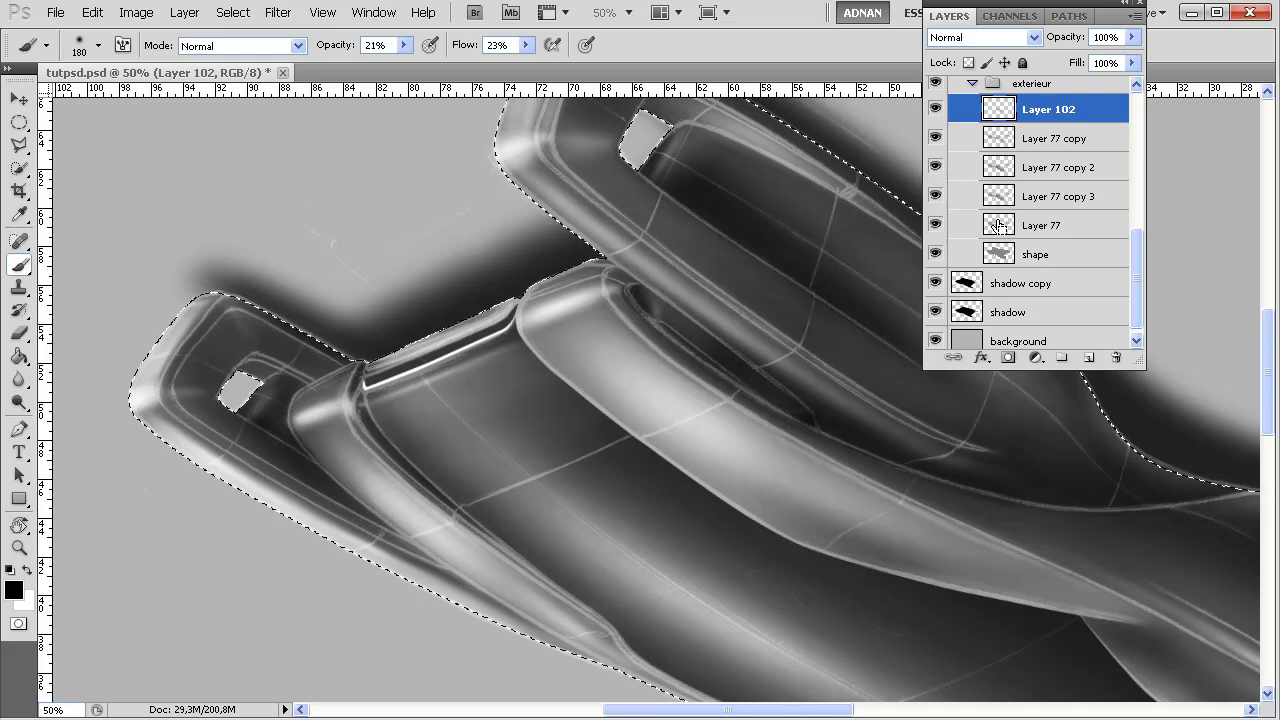
key(ctrl+h)
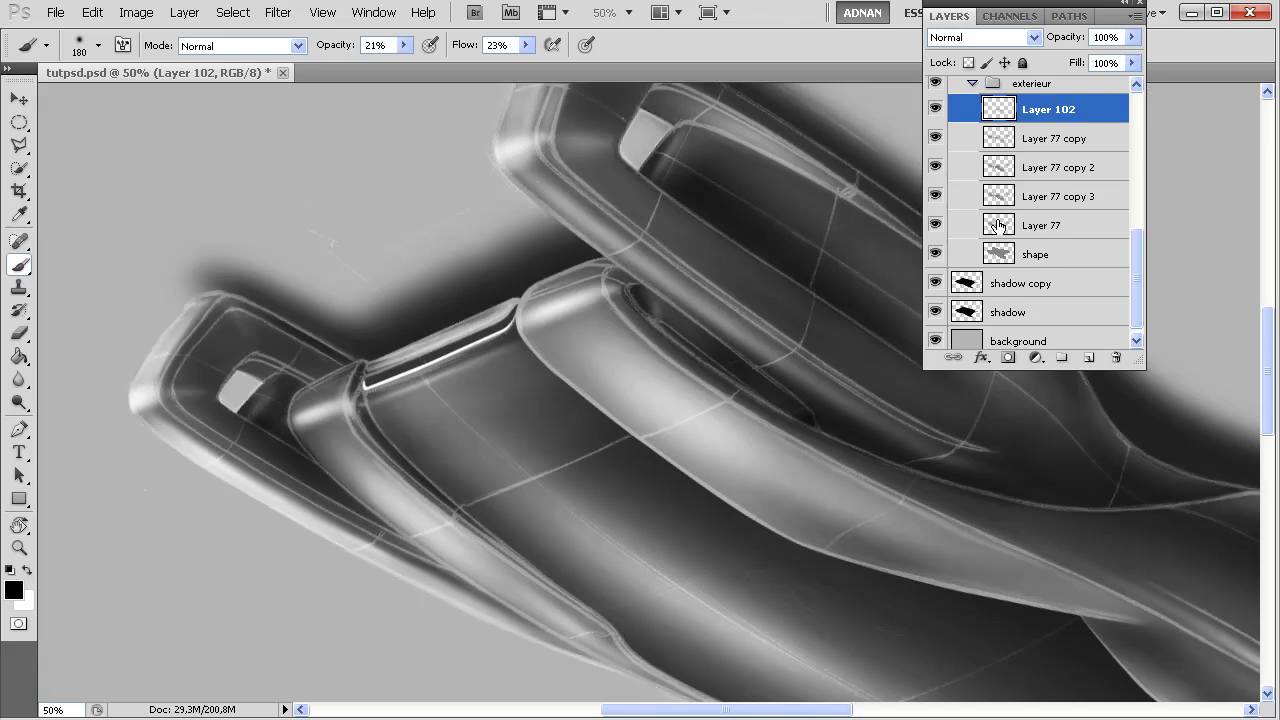
- Return the canvas rotation to 0° and examine the shading of the whole car at 25% zoom
key(r)
drag(443, 491, 709, 266)
key(ctrl+minus)
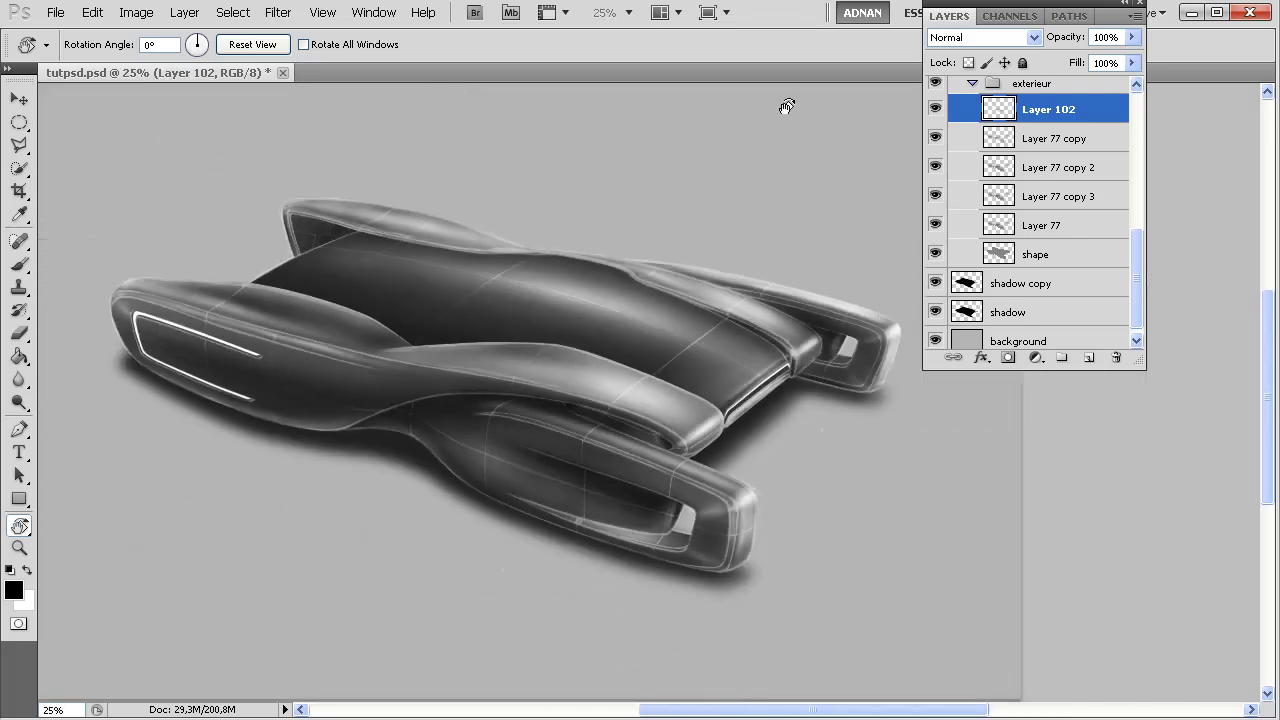
- Darken the shape layer with a Hue/Saturation lightness of -48
scroll(1105, 295, down, 1)
click(1076, 277)
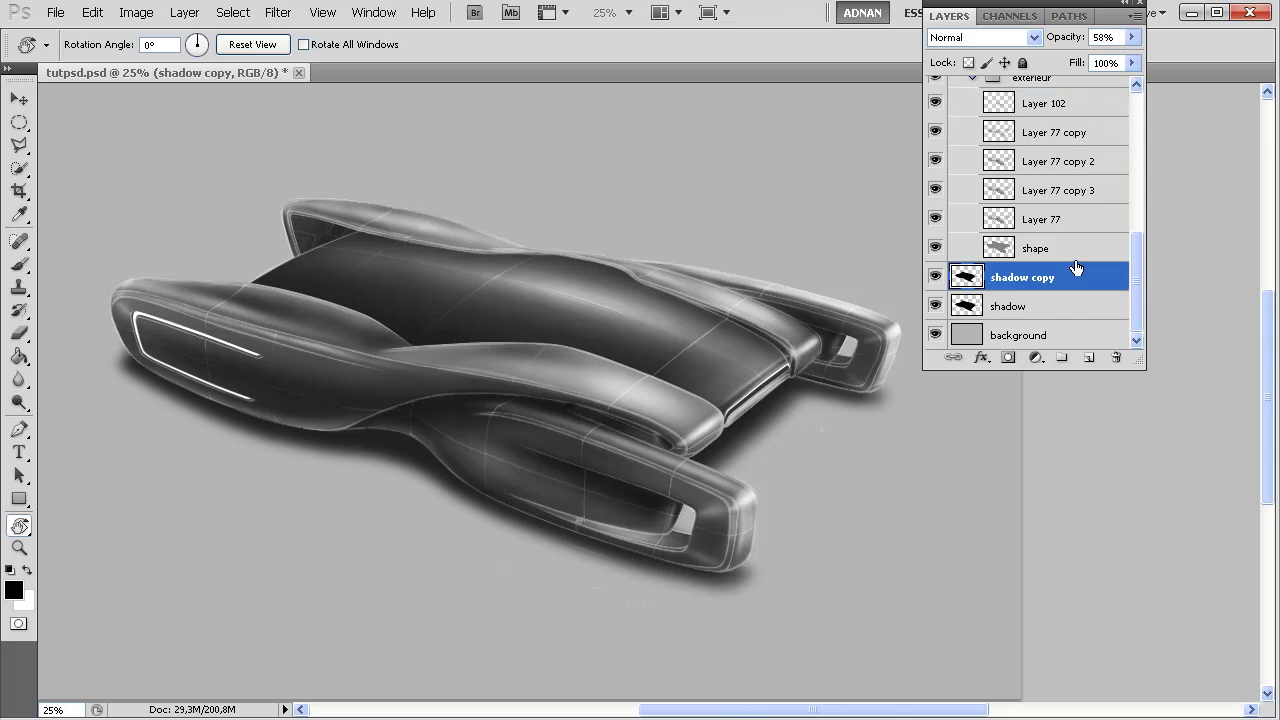
click(1074, 250)
key(ctrl+u)
drag(1020, 272, 971, 274)
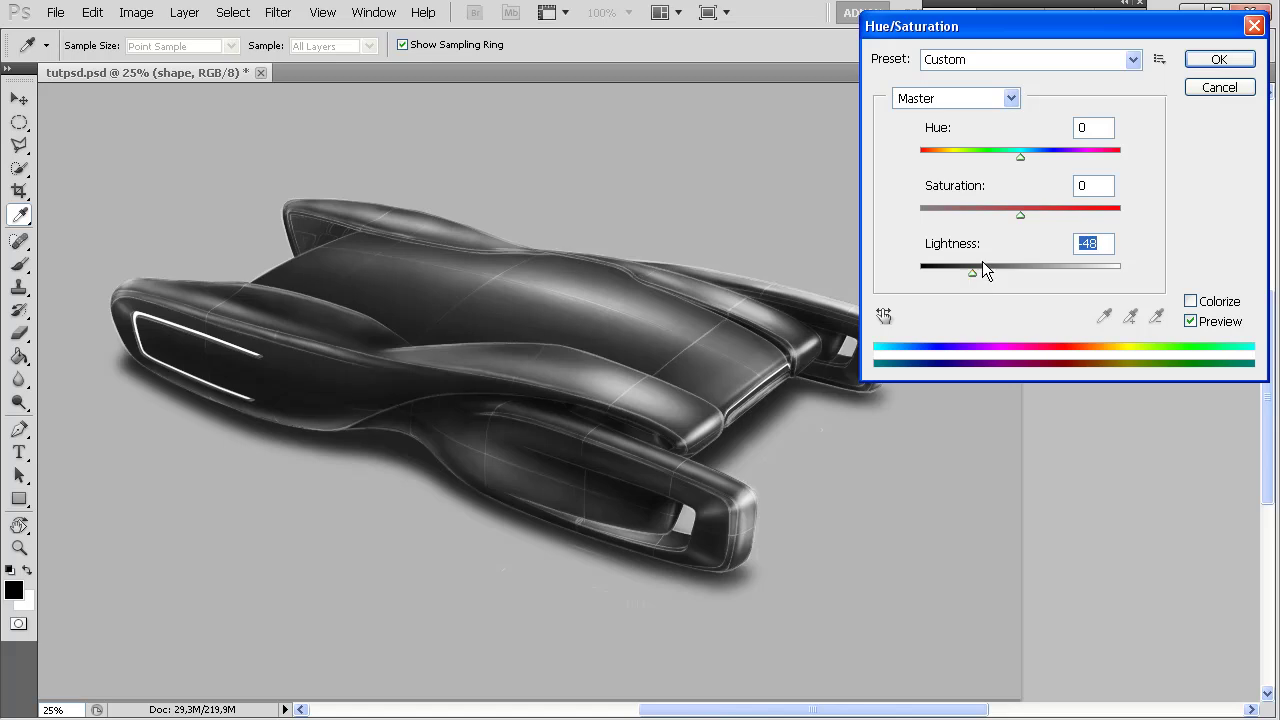
click(1214, 62)
- Add a new empty layer directly above Layer 102 in the exterieur group
key(r)
key(ctrl+plus)
key(ctrl+plus)
key(ctrl+plus)
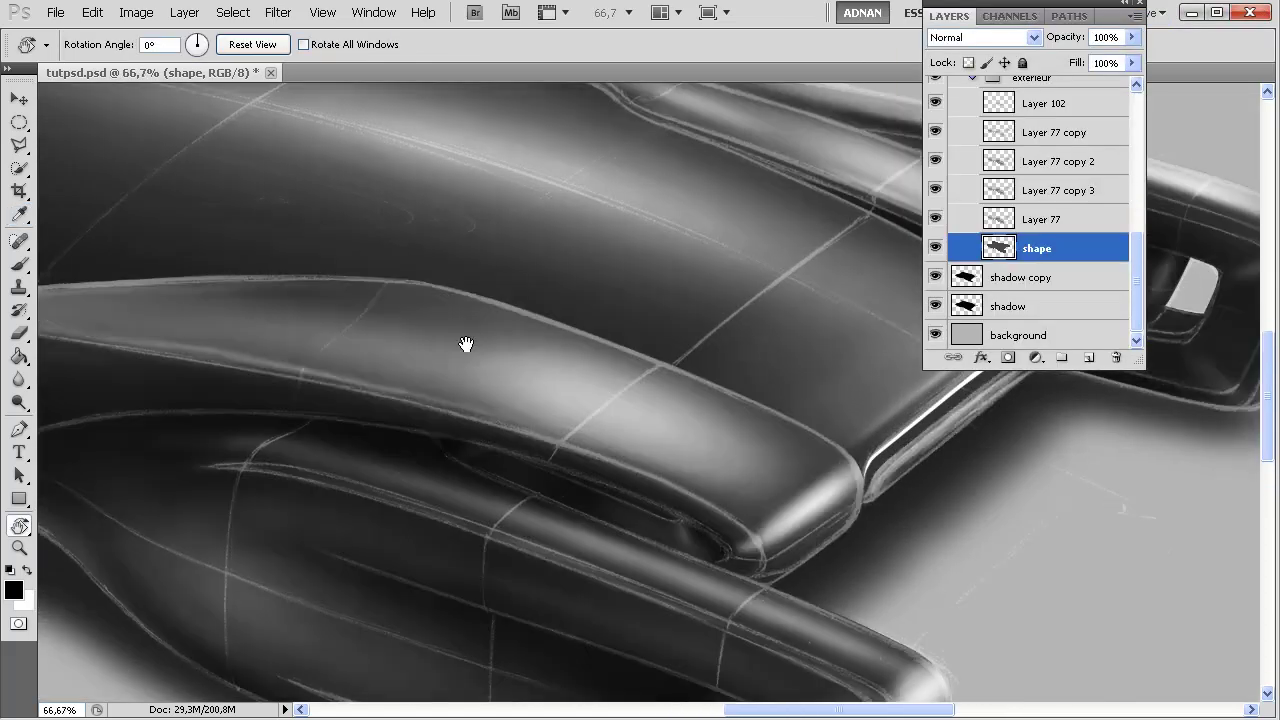
drag(466, 343, 840, 571)
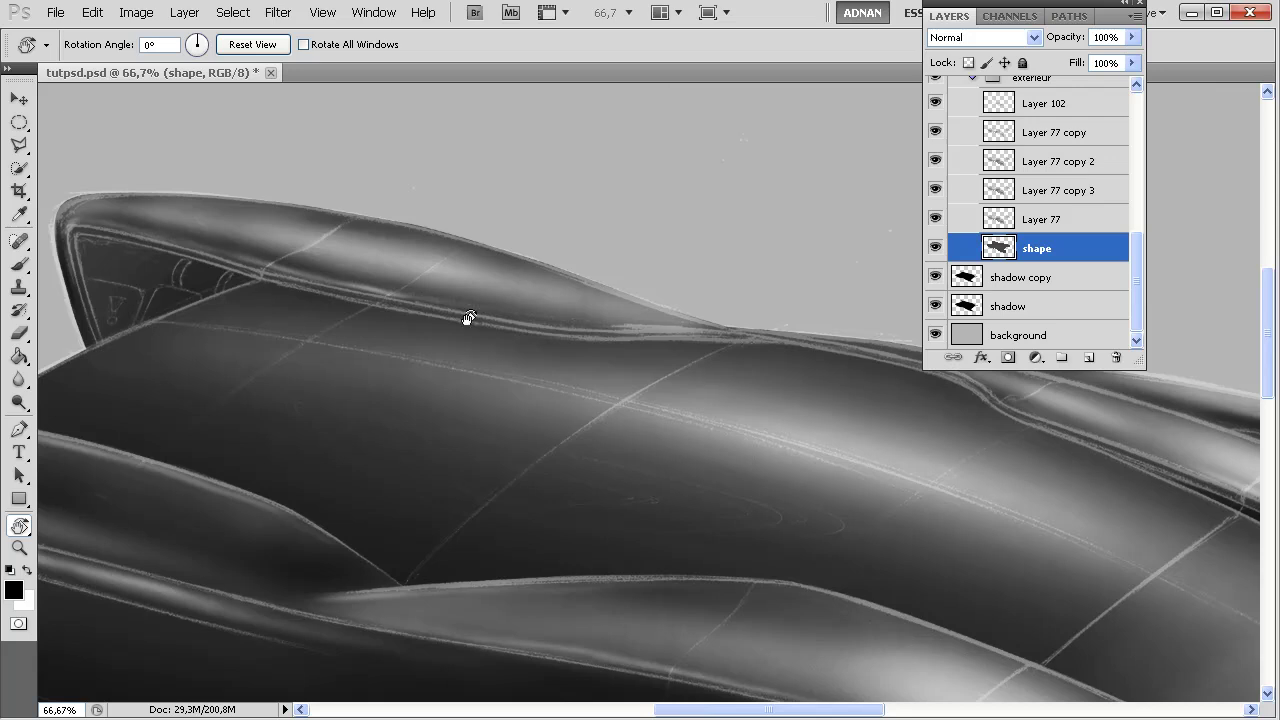
key(b)
scroll(1134, 260, up, 3)
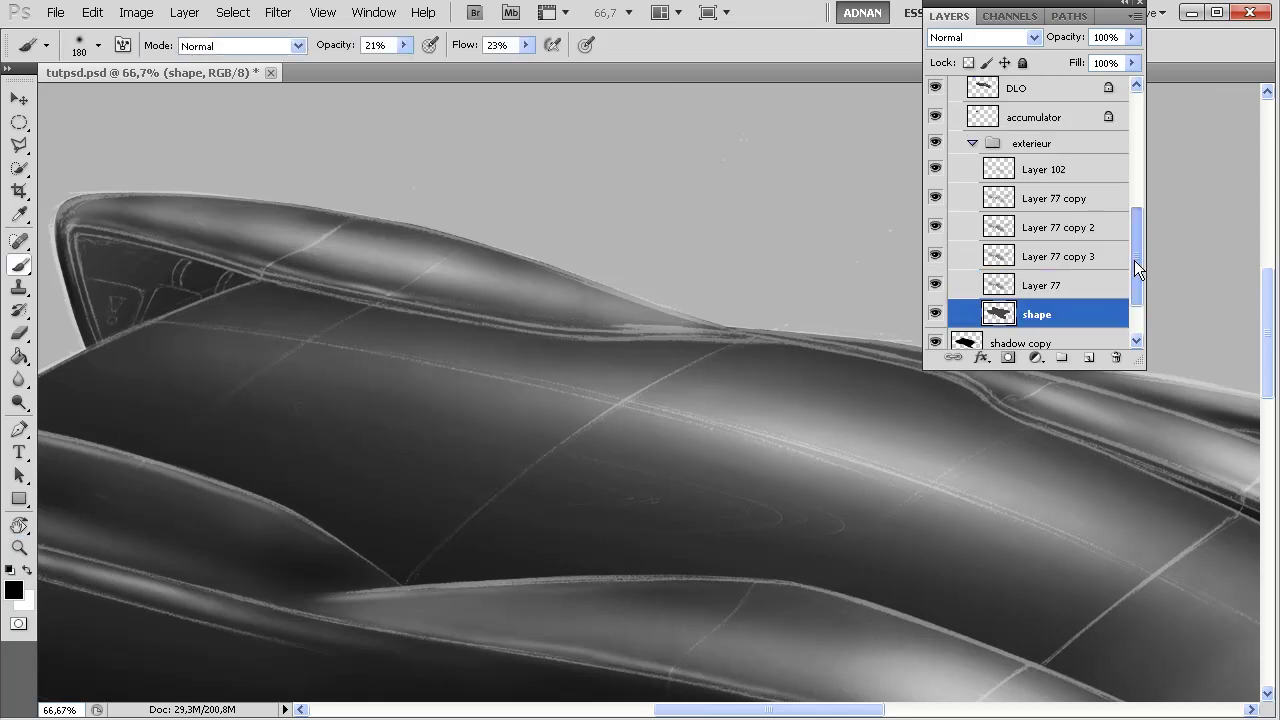
click(1088, 357)
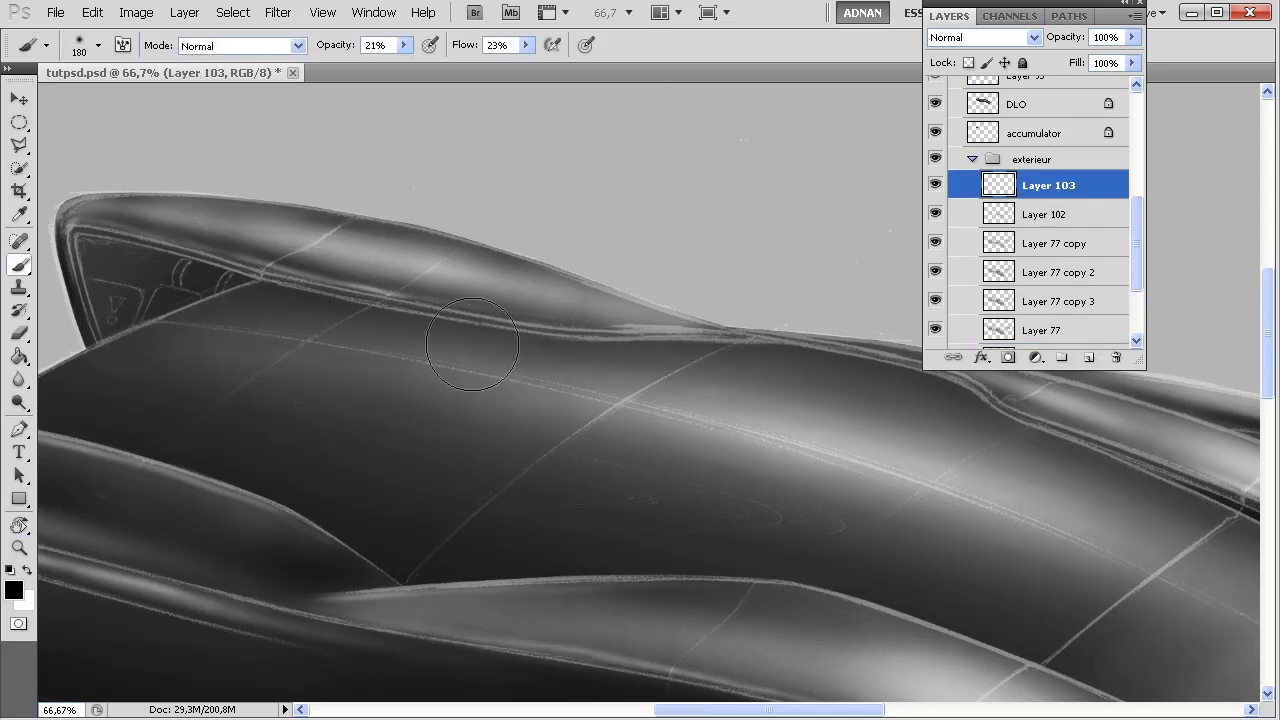
- Rotate the canvas to -38° around the far front fender and set the soft brush to 12 px
right_click(406, 432)
text(20)
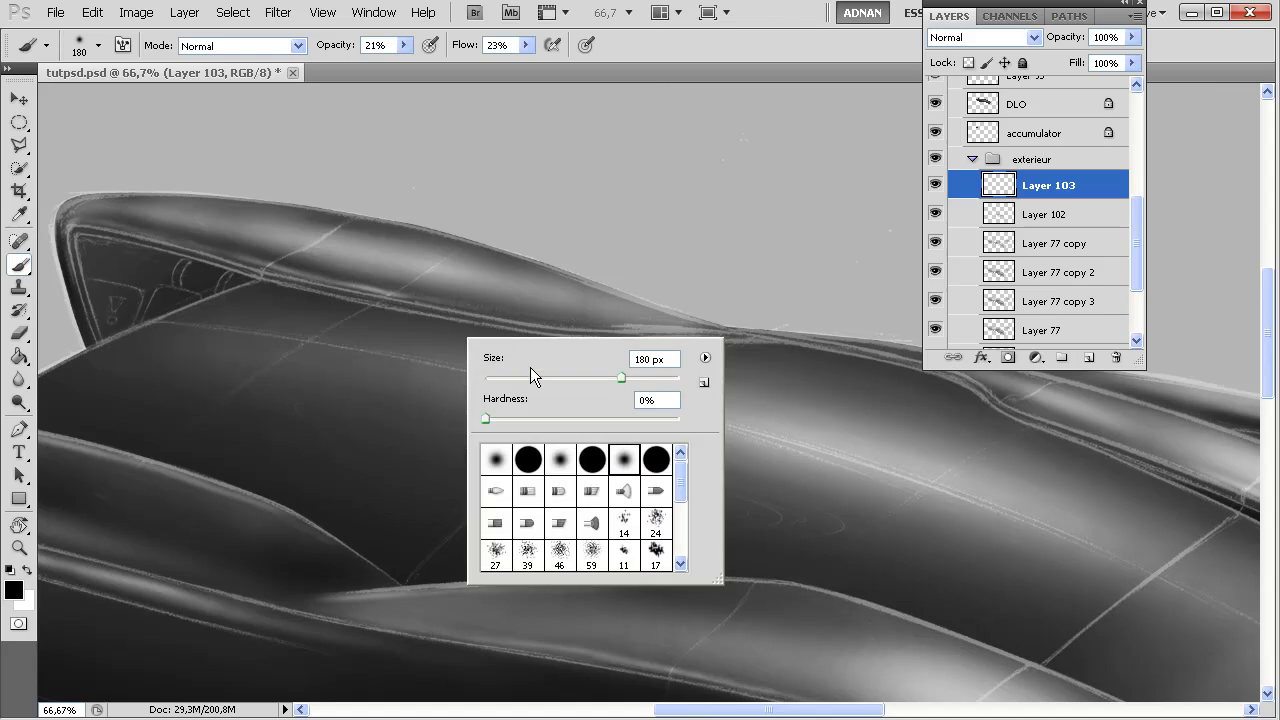
key(Return)
key(r)
drag(446, 356, 275, 486)
key(ctrl+plus)
key(ctrl+plus)
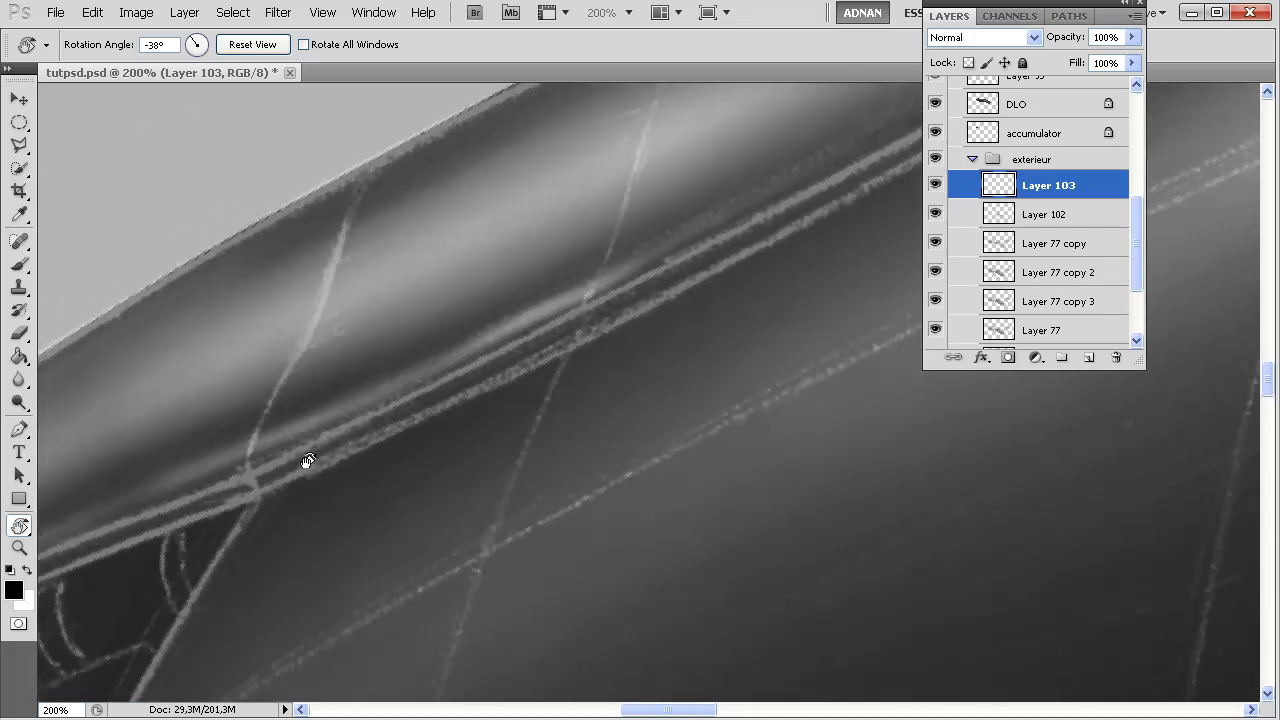
key(b)
right_click(380, 413)
drag(424, 456, 410, 452)
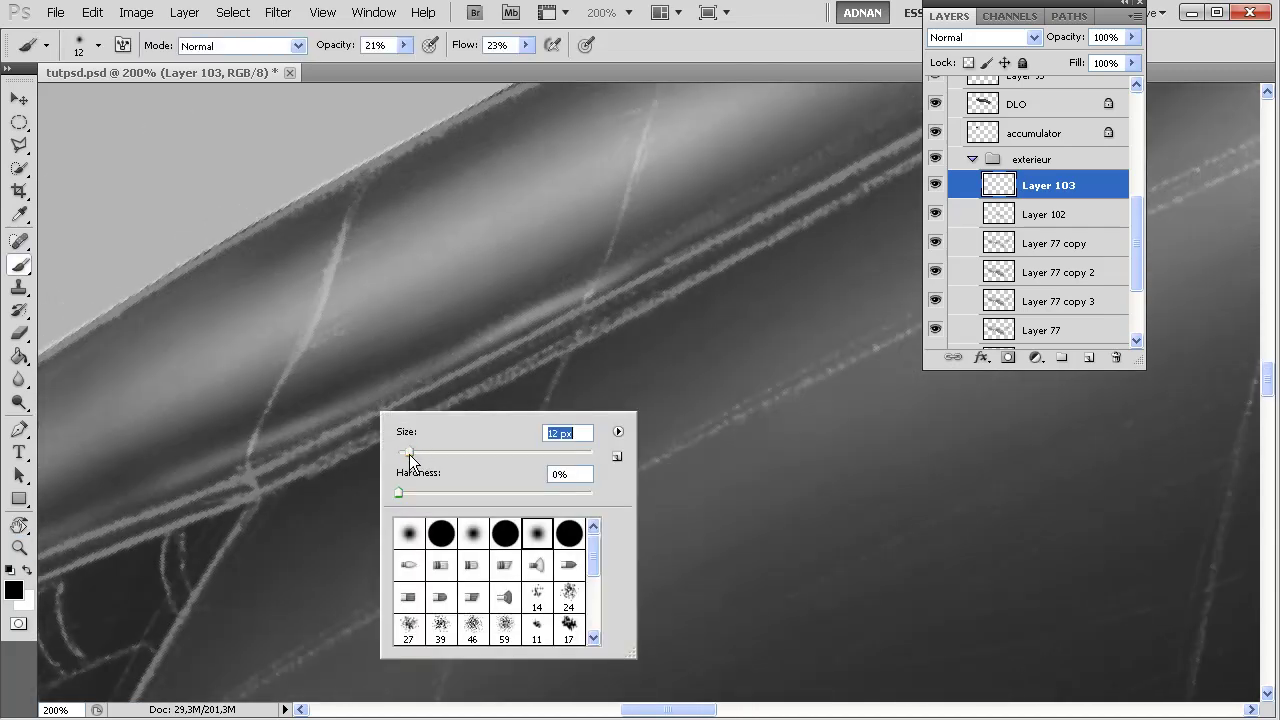
key(Return)
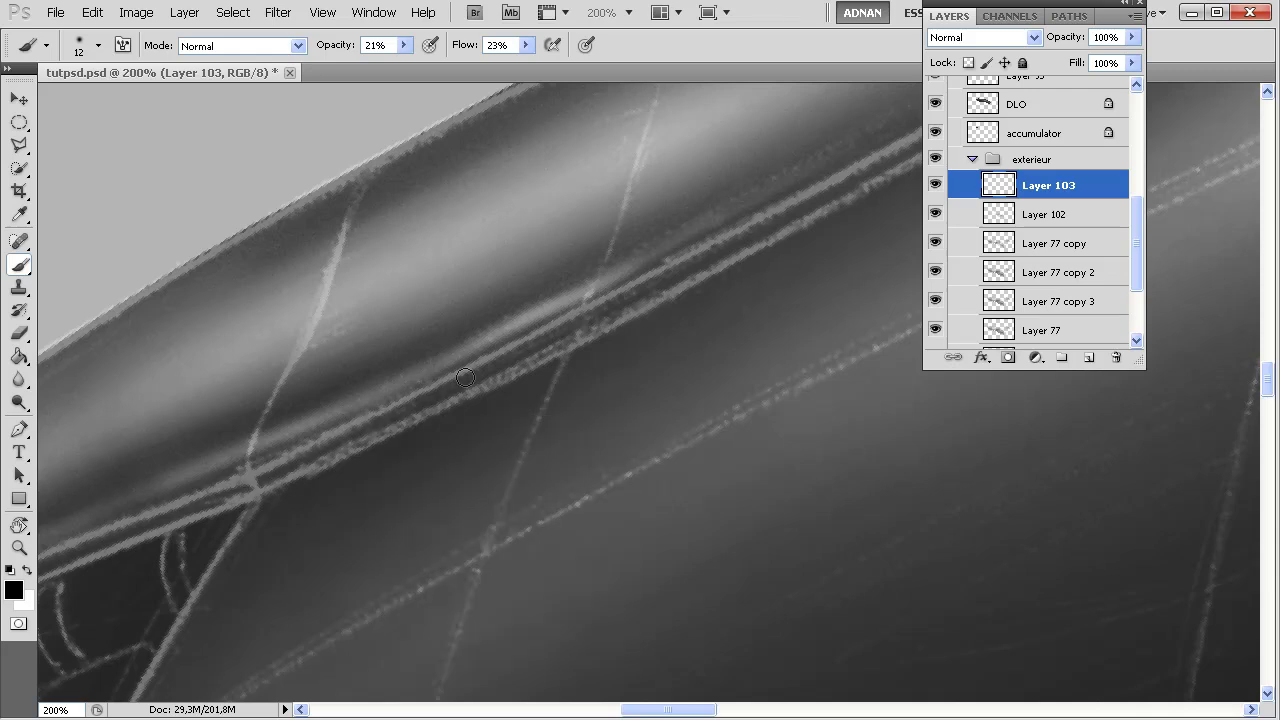
- Darken the seam between the far fender and the central body with the 12 px black brush
key(ctrl+minus)
key(ctrl+minus)
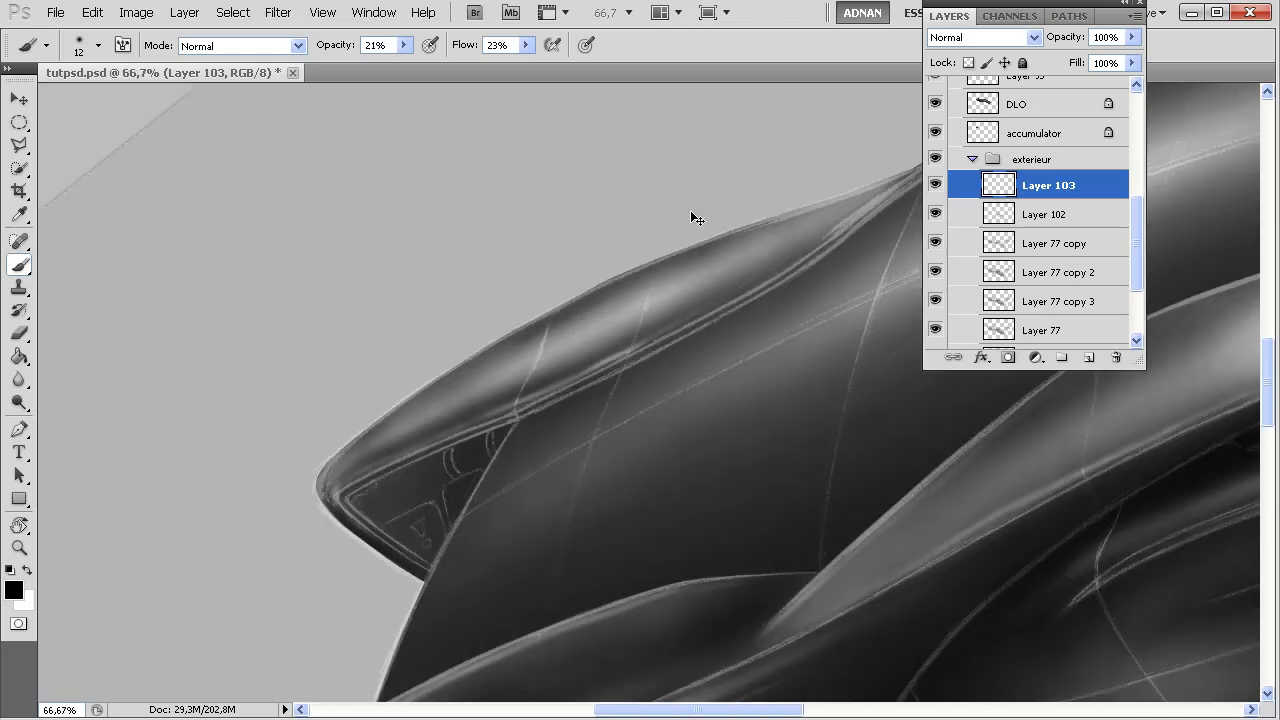
mouse_move(691, 214)
mouse_down()
mouse_move(573, 365)
mouse_move(341, 527)
mouse_up()
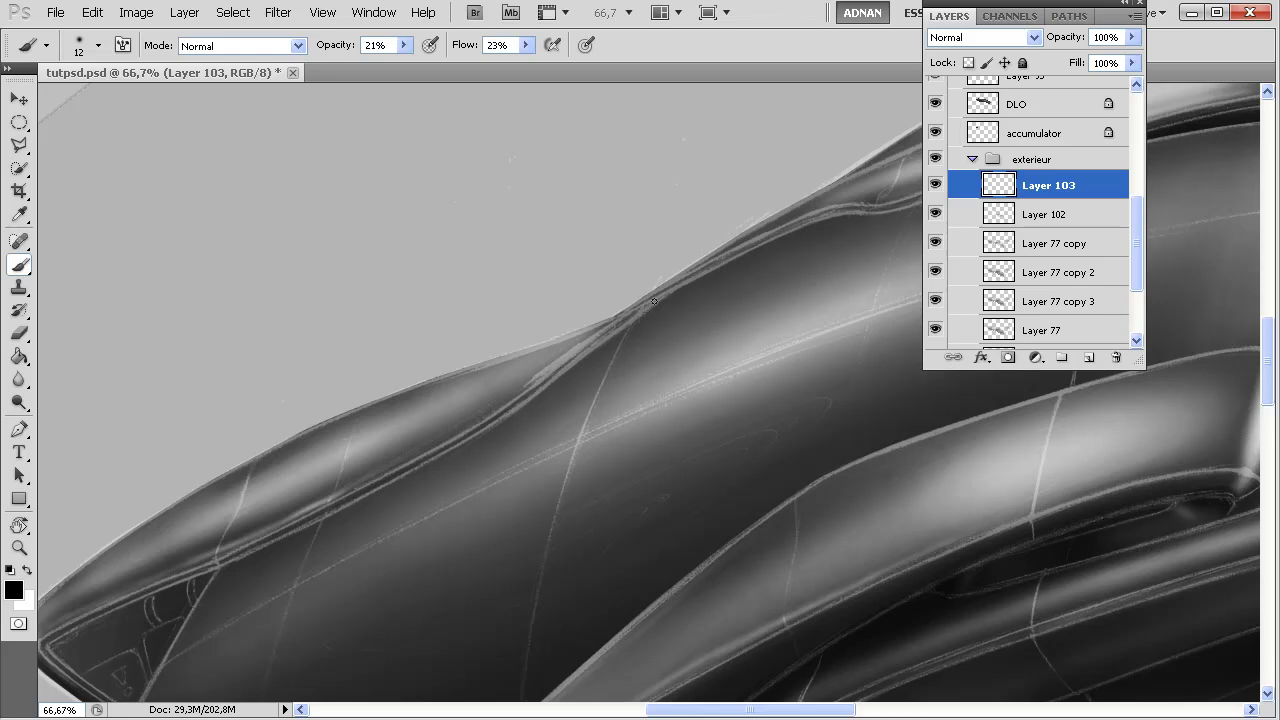
drag(685, 287, 506, 380)
drag(717, 298, 627, 341)
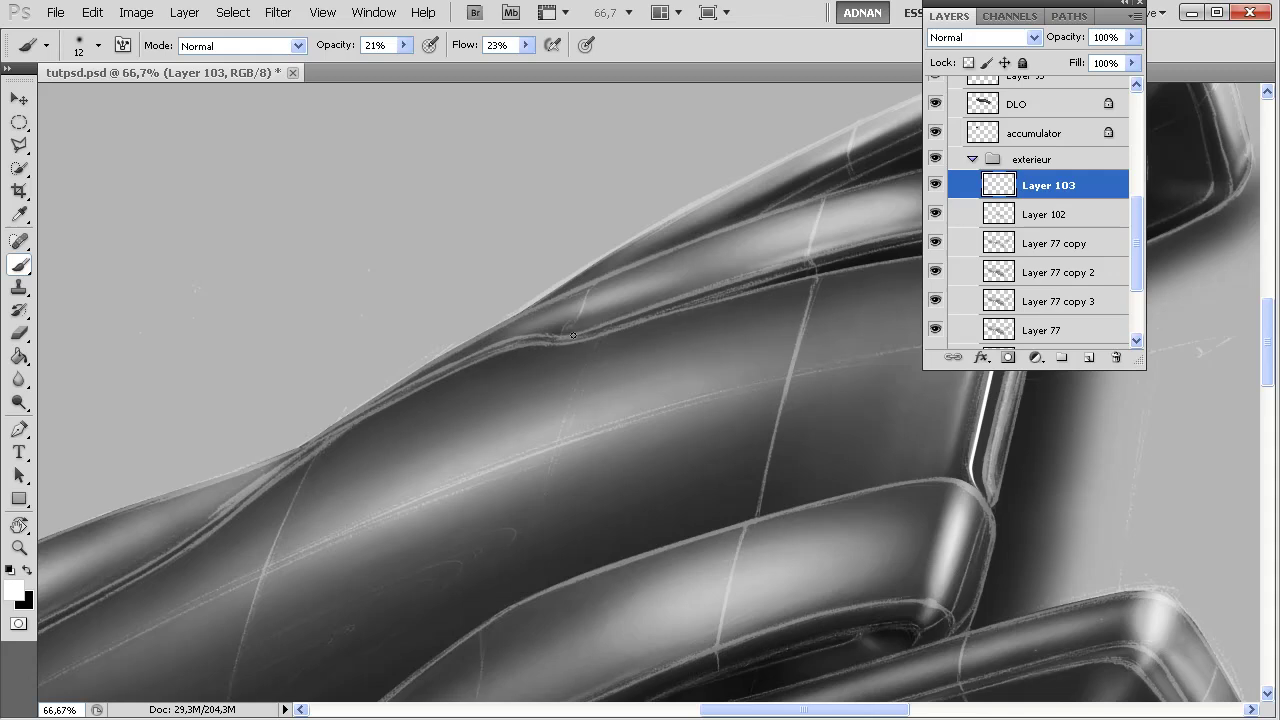
- Highlight the edge of the far fender's seam with the 12 px brush in white
drag(252, 478, 334, 462)
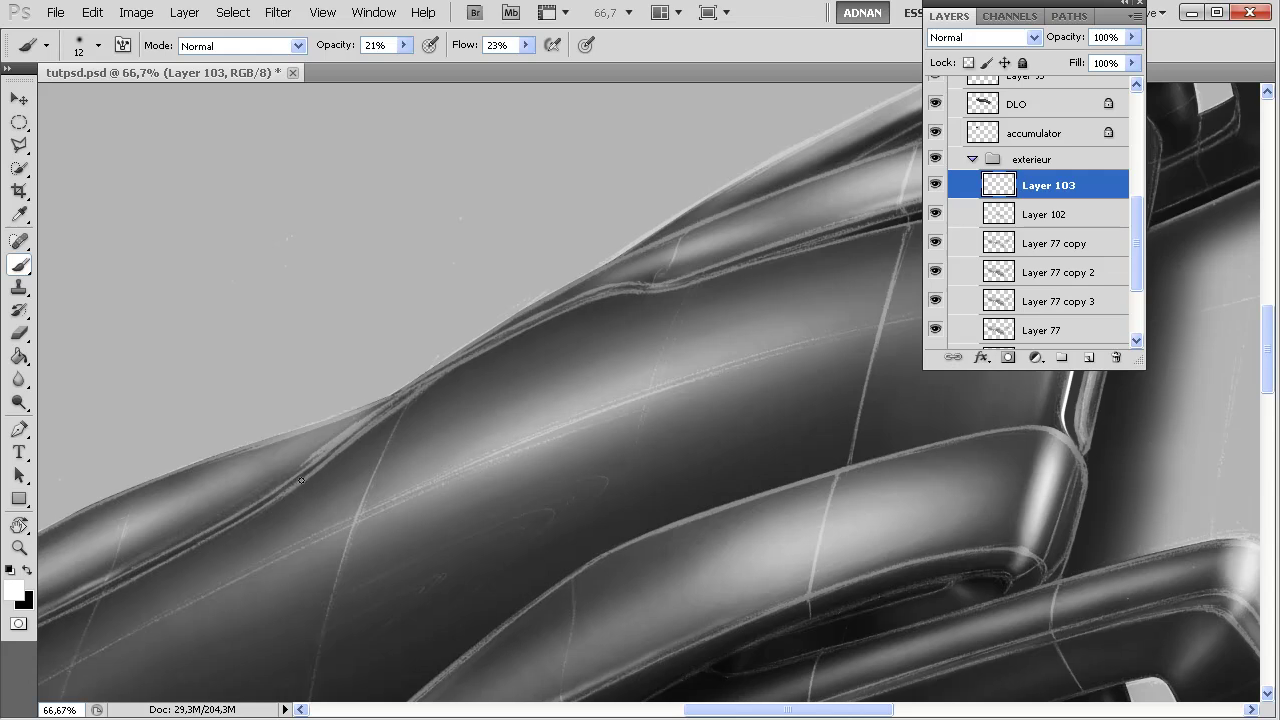
drag(205, 540, 426, 433)
drag(264, 504, 434, 443)
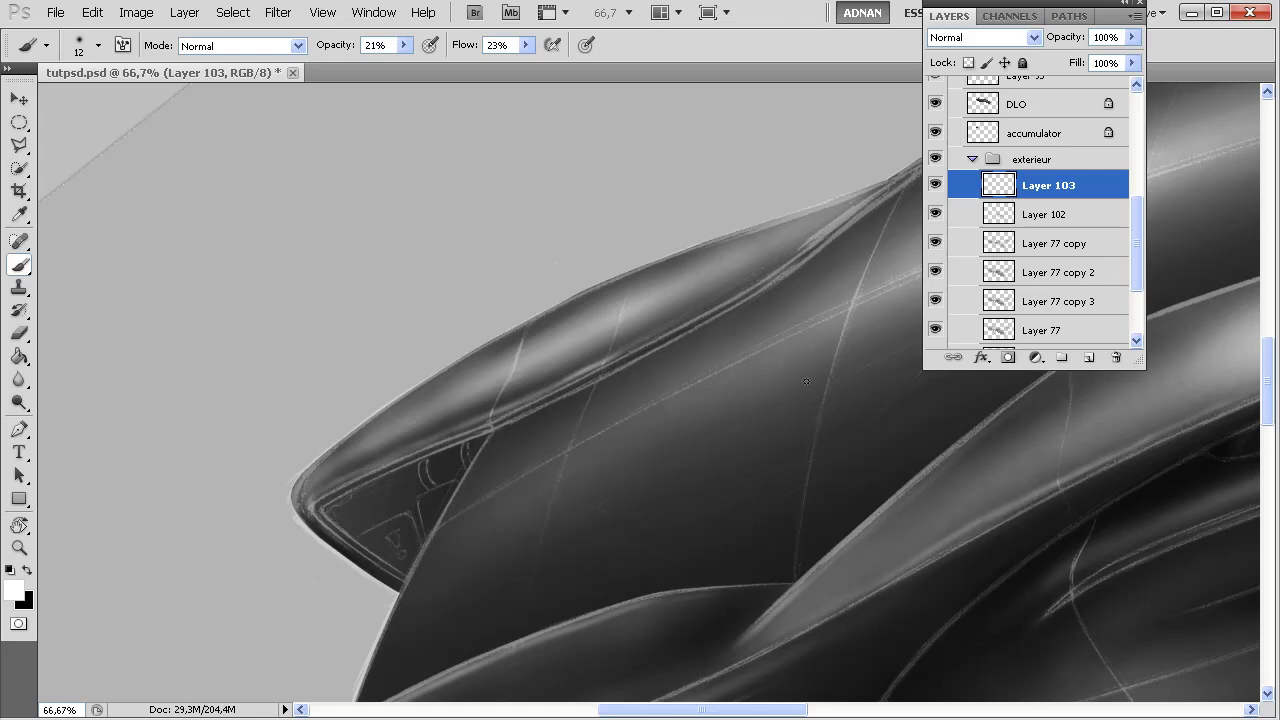
- Add a layer above Layer 103 and shade the far front fender's tip with a soft black brush, starting at 27 px
click(1089, 357)
click(31, 567)
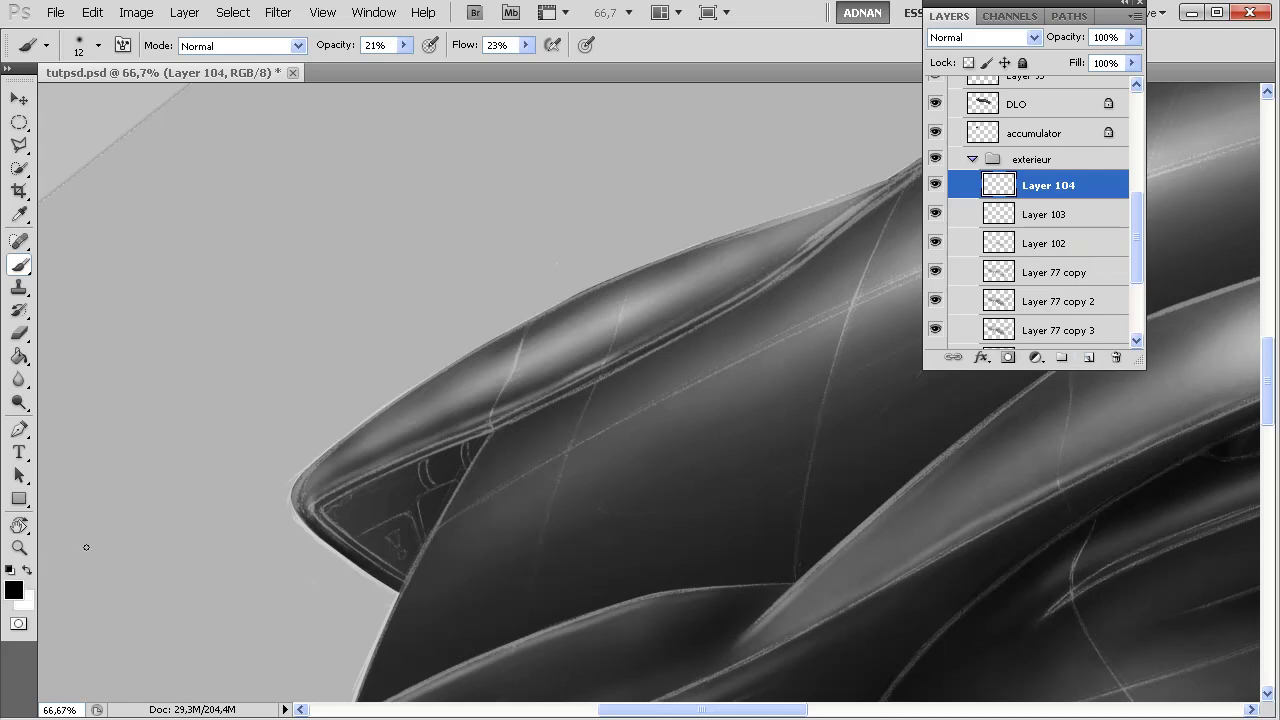
right_click(411, 434)
drag(446, 466, 455, 468)
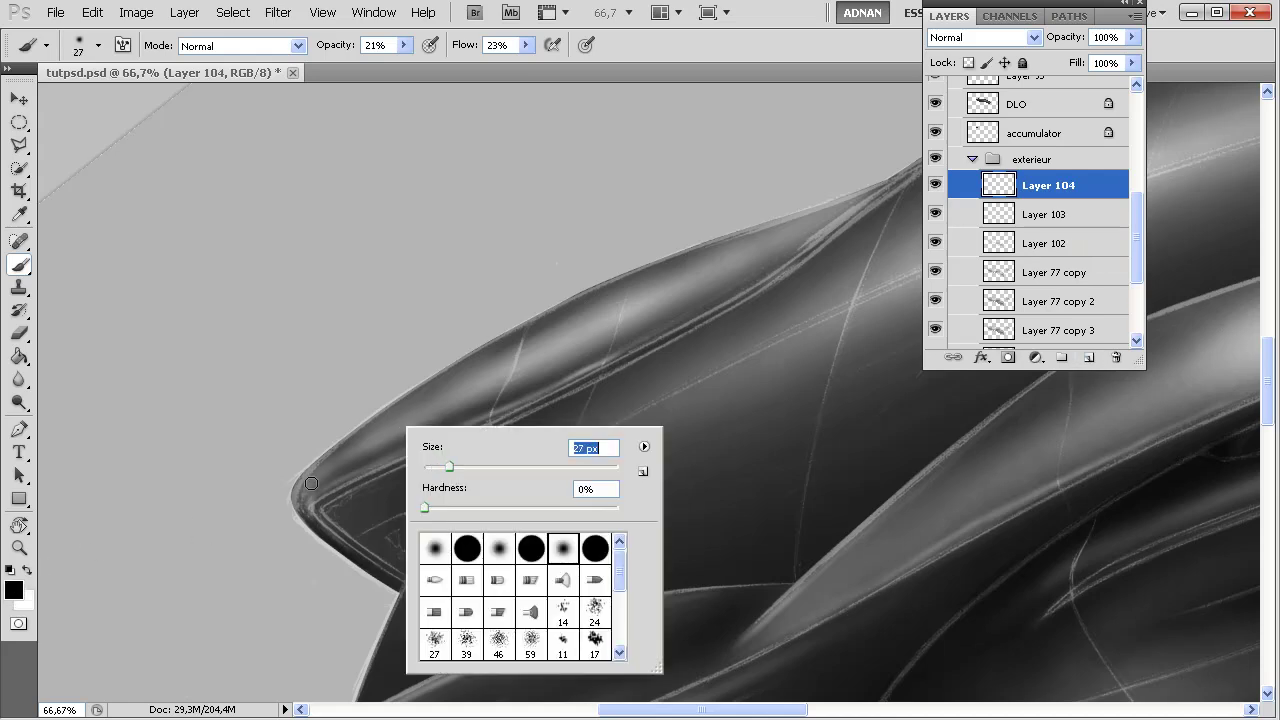
key(Return)
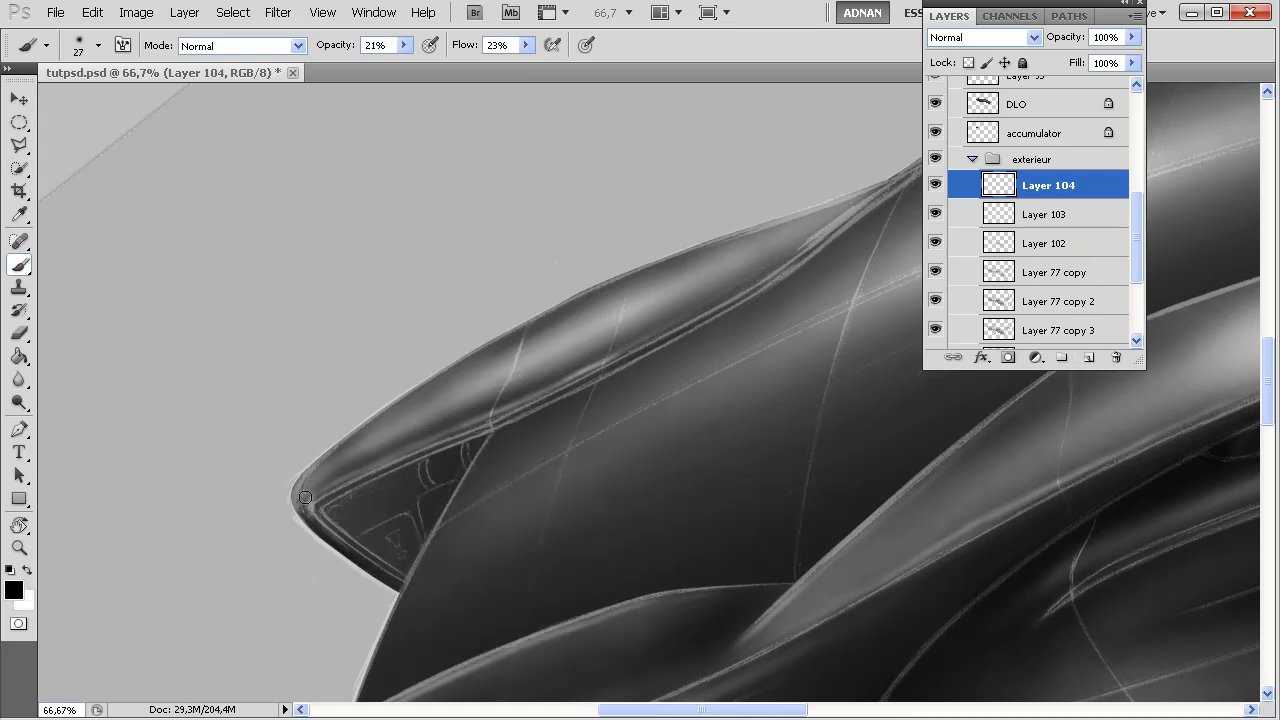
right_click(406, 421)
drag(471, 455, 494, 457)
key(Return)
- Highlight the far front fender's tip with the soft white brush at 33 px and 39 px
click(27, 569)
right_click(330, 424)
drag(405, 462, 386, 462)
key(Return)
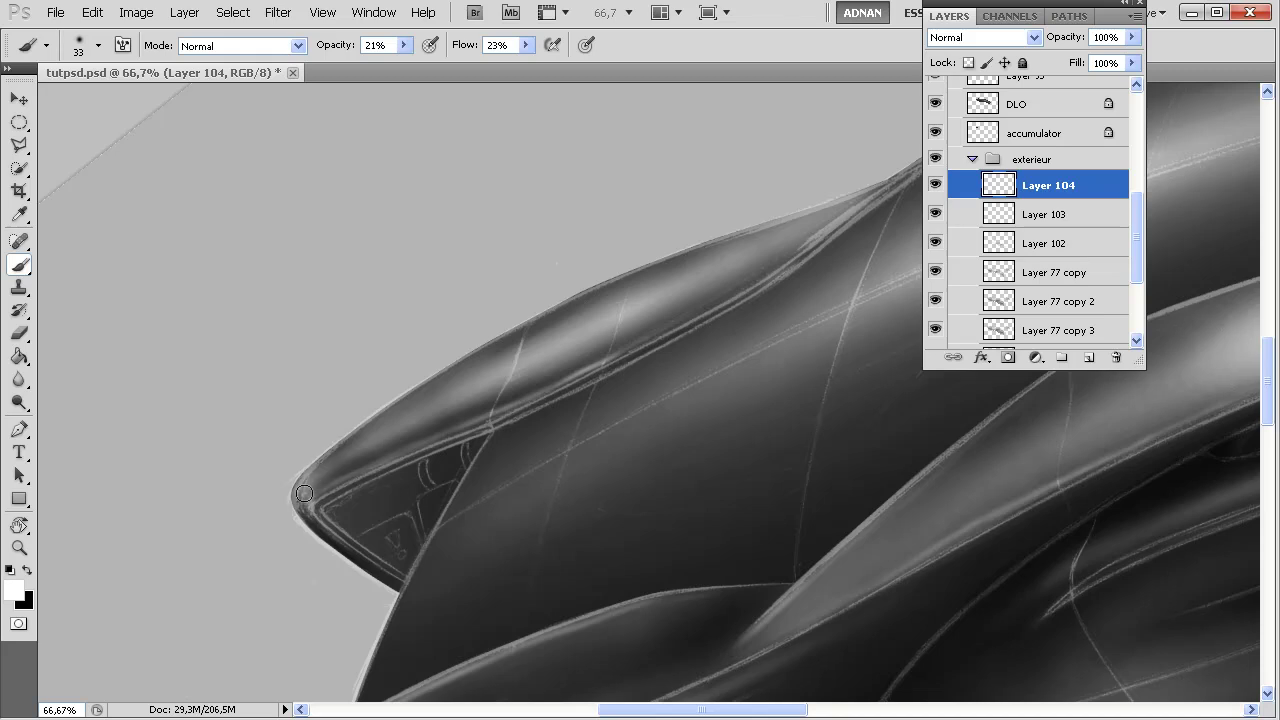
right_click(360, 457)
drag(411, 491, 416, 491)
key(Return)
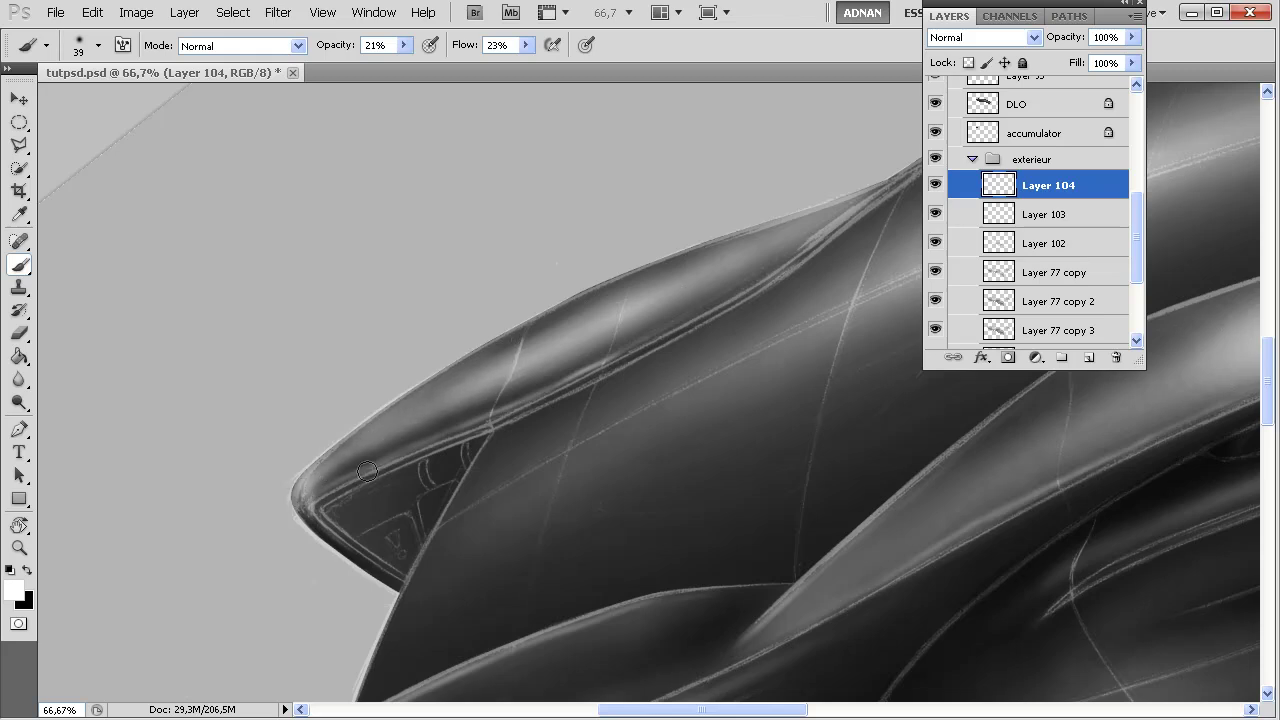
- Darken the lower edge of the far front fender's tip with a 15 px black brush
key(x)
right_click(342, 500)
click(391, 536)
key(Return)
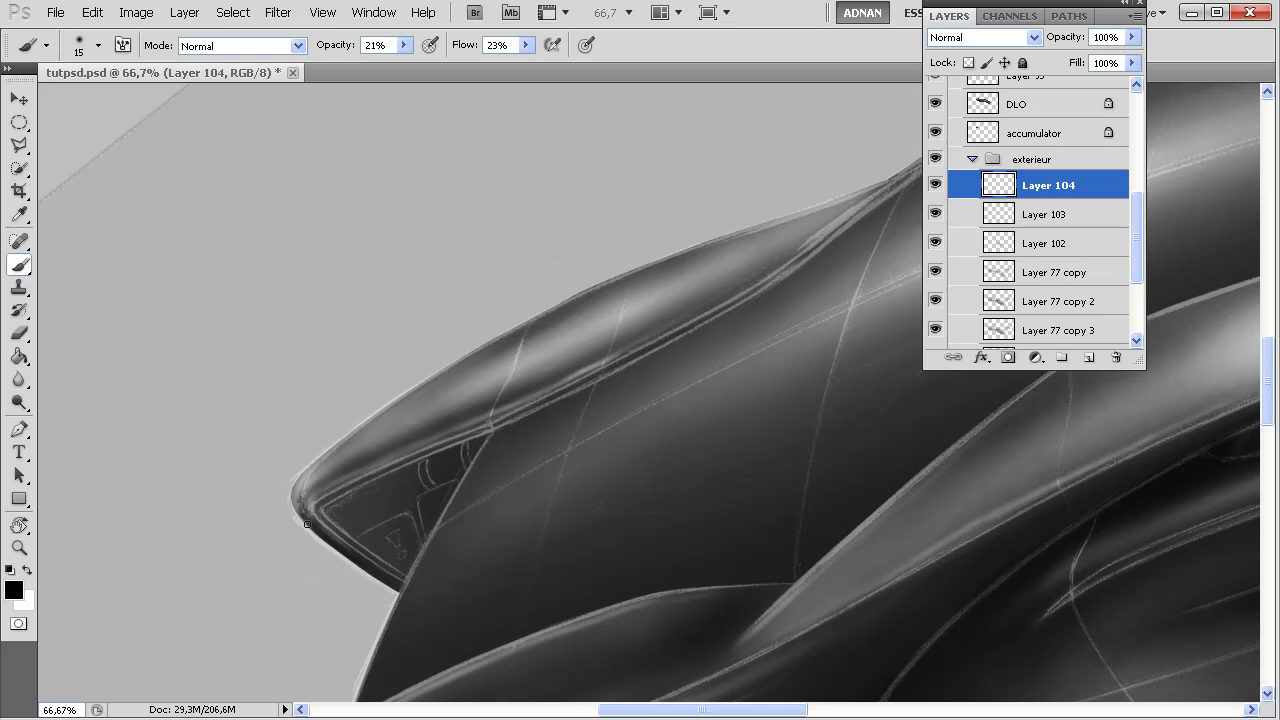
- Shade the upper surface of the near rear fender with a soft 127 px black brush
drag(614, 358, 240, 354)
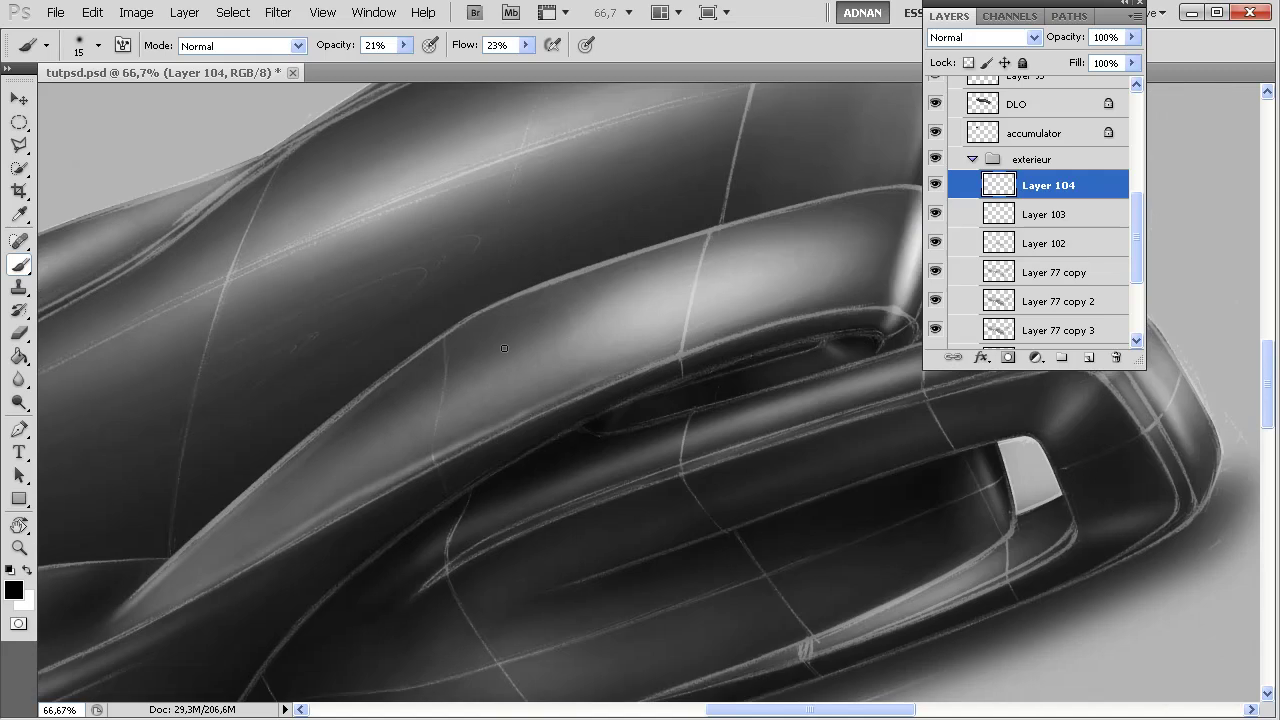
right_click(557, 378)
drag(559, 385, 609, 387)
key(Return)
right_click(535, 383)
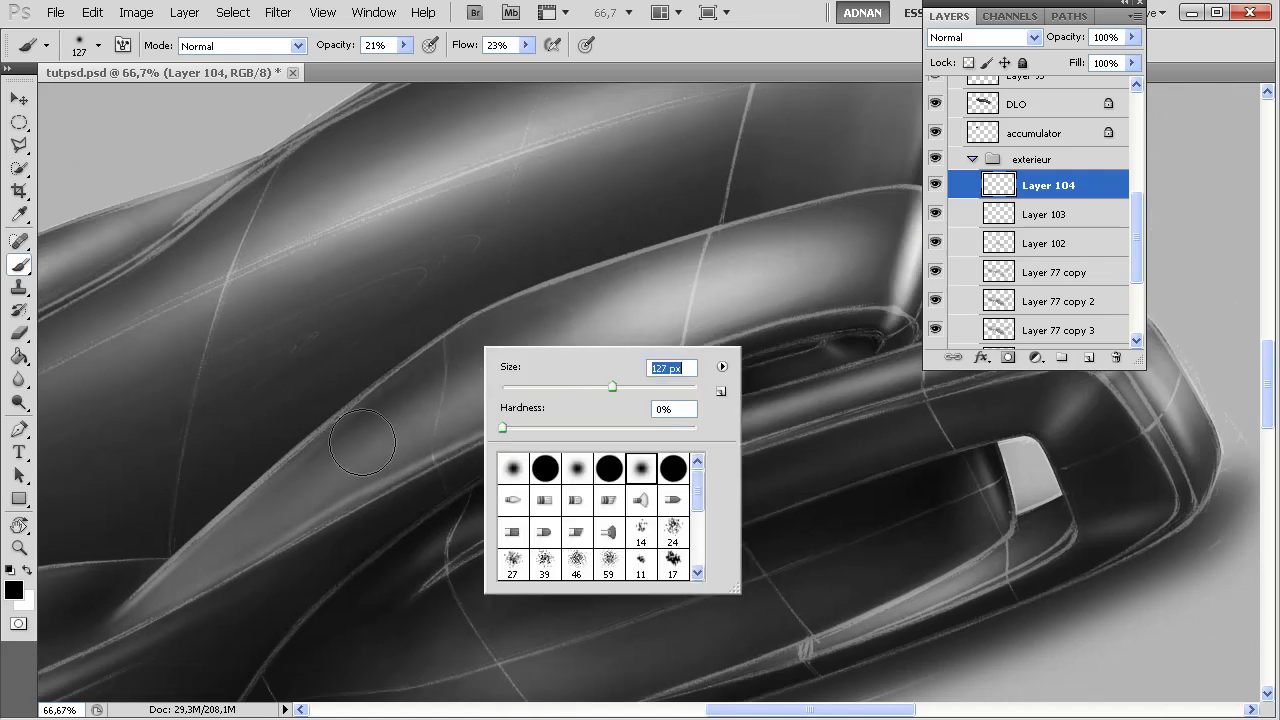
key(Return)
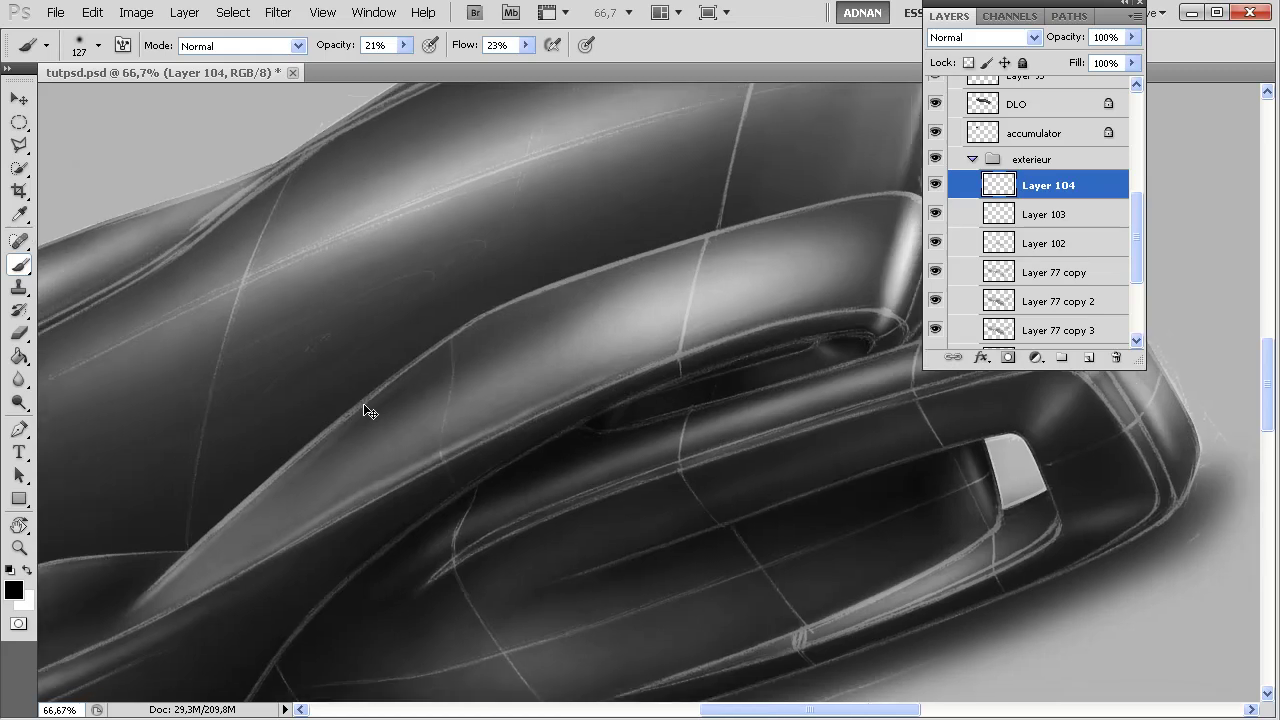
key(ctrl+minus)
key(ctrl+minus)
key(ctrl+minus)
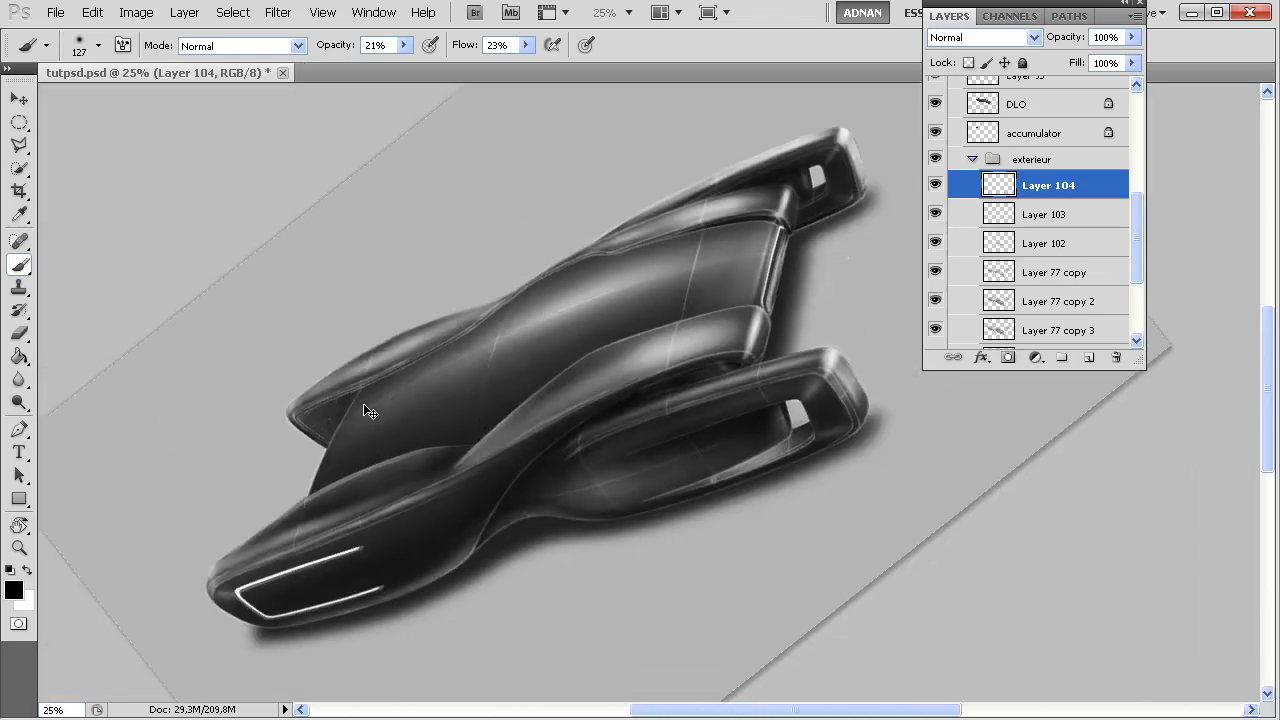
mouse_move(363, 405)
mouse_down()
mouse_move(649, 371)
mouse_move(579, 368)
mouse_move(693, 316)
mouse_move(601, 360)
mouse_move(720, 321)
mouse_move(603, 356)
mouse_move(508, 426)
mouse_move(562, 389)
mouse_up()
- Brighten the highlights on the near and far rear fenders with the 127 px brush in white
click(28, 571)
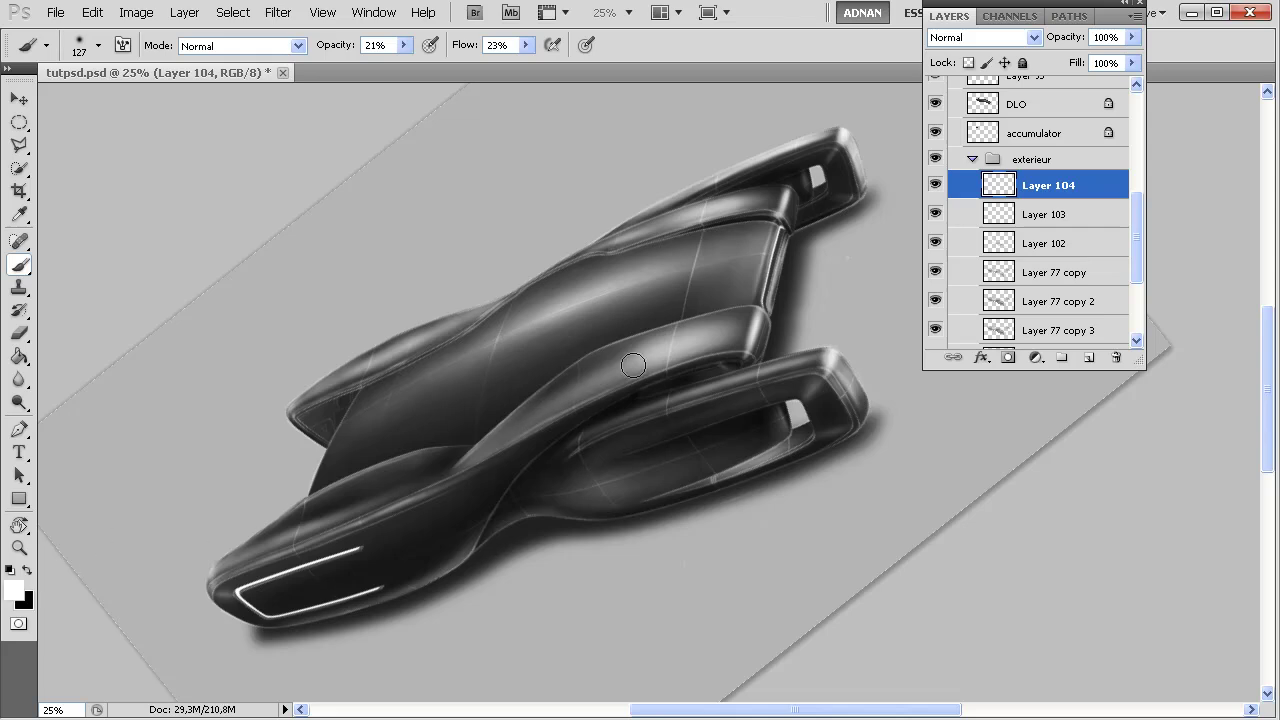
mouse_move(683, 350)
mouse_down()
mouse_move(664, 350)
mouse_move(697, 342)
mouse_move(640, 362)
mouse_up()
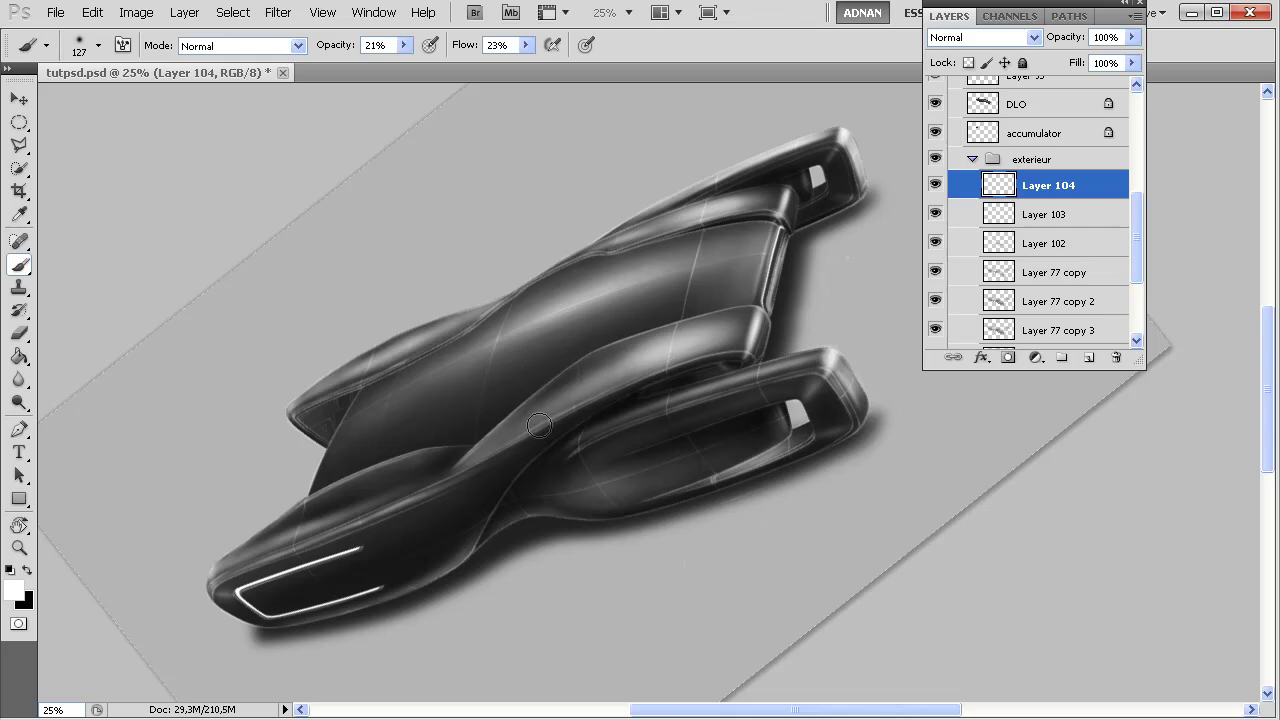
mouse_move(570, 400)
mouse_down()
mouse_move(728, 326)
mouse_move(689, 342)
mouse_move(757, 331)
mouse_move(654, 341)
mouse_move(733, 318)
mouse_up()
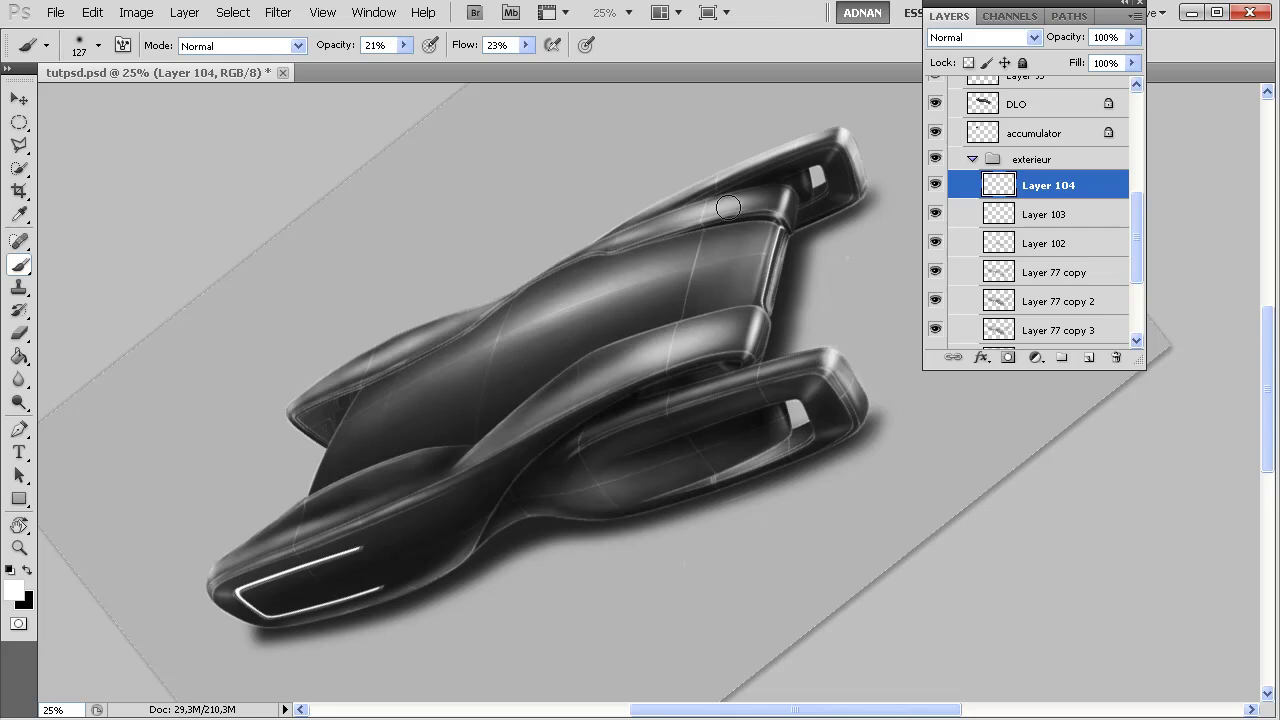
mouse_move(733, 207)
mouse_down()
mouse_move(792, 260)
mouse_move(806, 370)
mouse_move(857, 393)
mouse_up()
- Paint soft highlights along the near front fender's upper edge and nose with a 63 px white brush
right_click(376, 505)
click(477, 530)
click(230, 567)
right_click(362, 532)
click(444, 558)
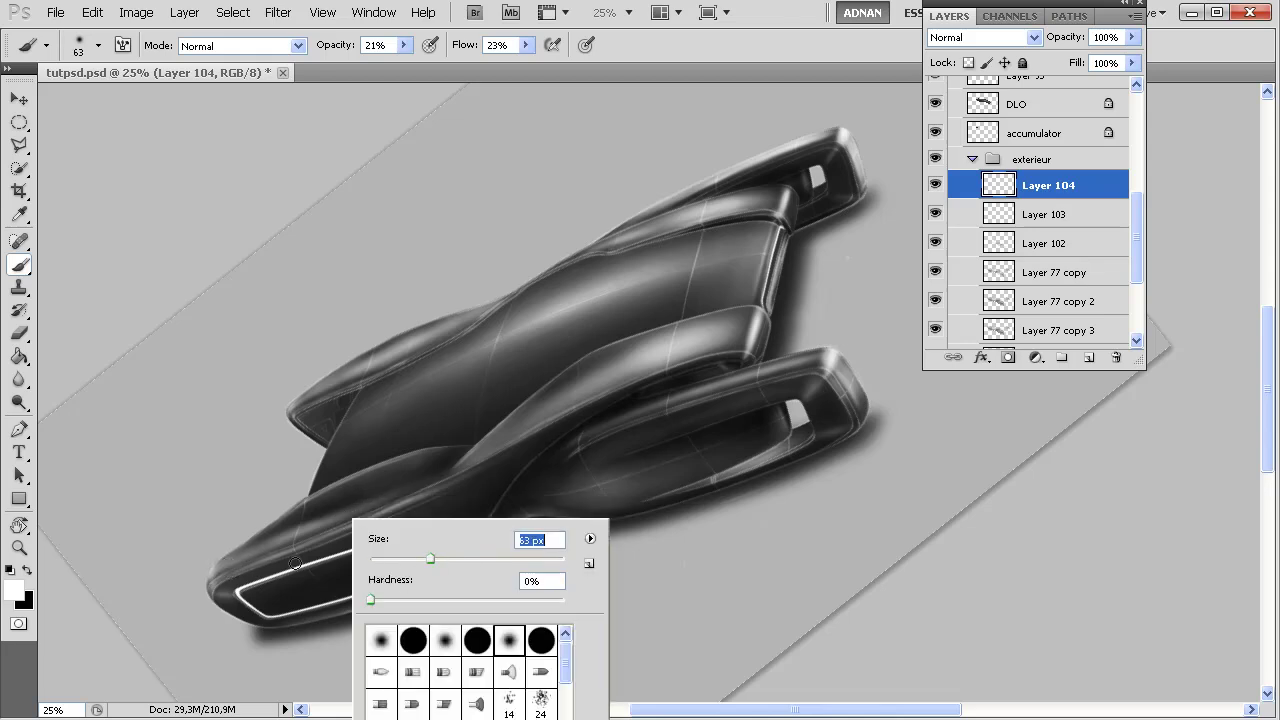
click(216, 569)
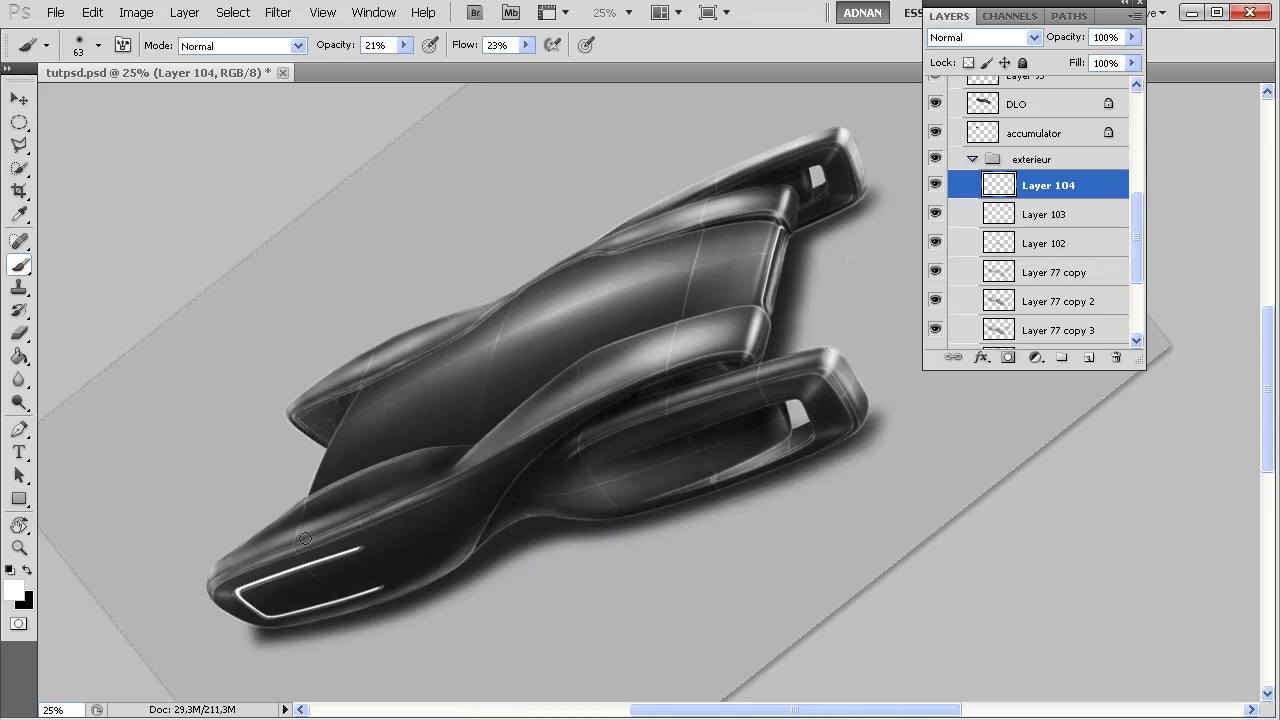
- Lighten the near front fender's side around the light strip with the white brush at 95 px and 133 px
right_click(288, 602)
click(414, 616)
click(258, 611)
right_click(409, 559)
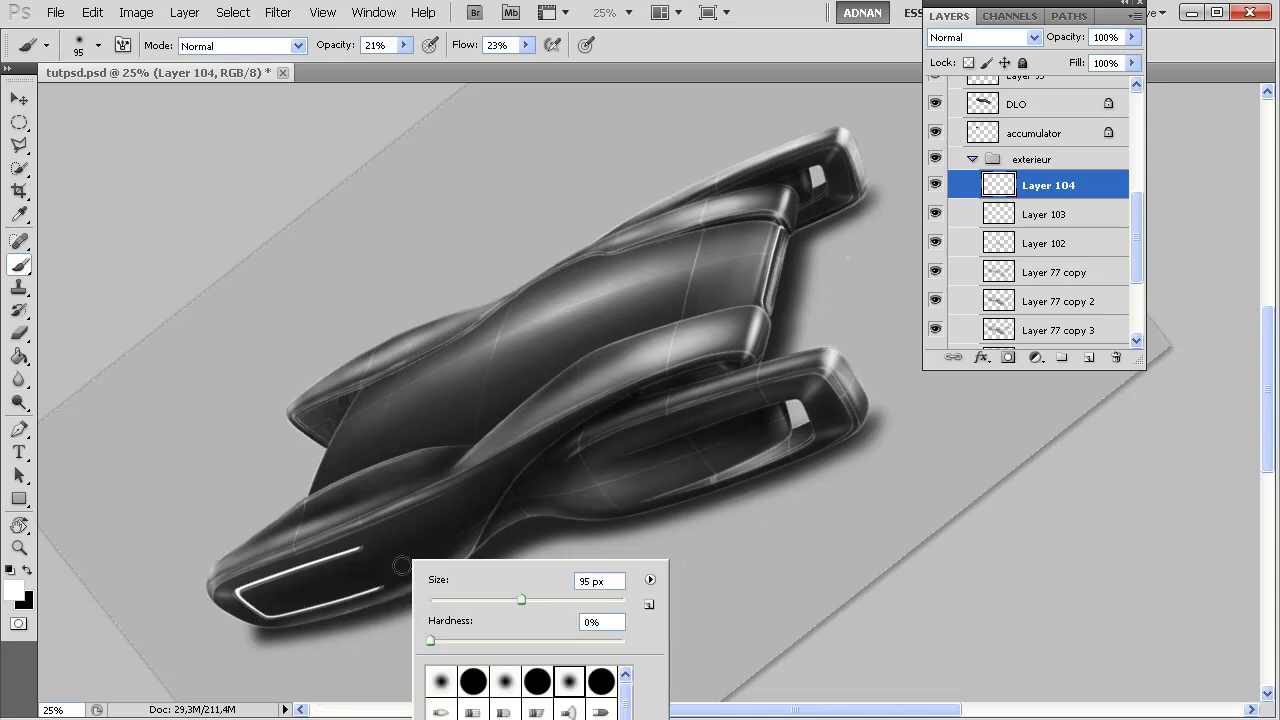
click(543, 600)
click(293, 615)
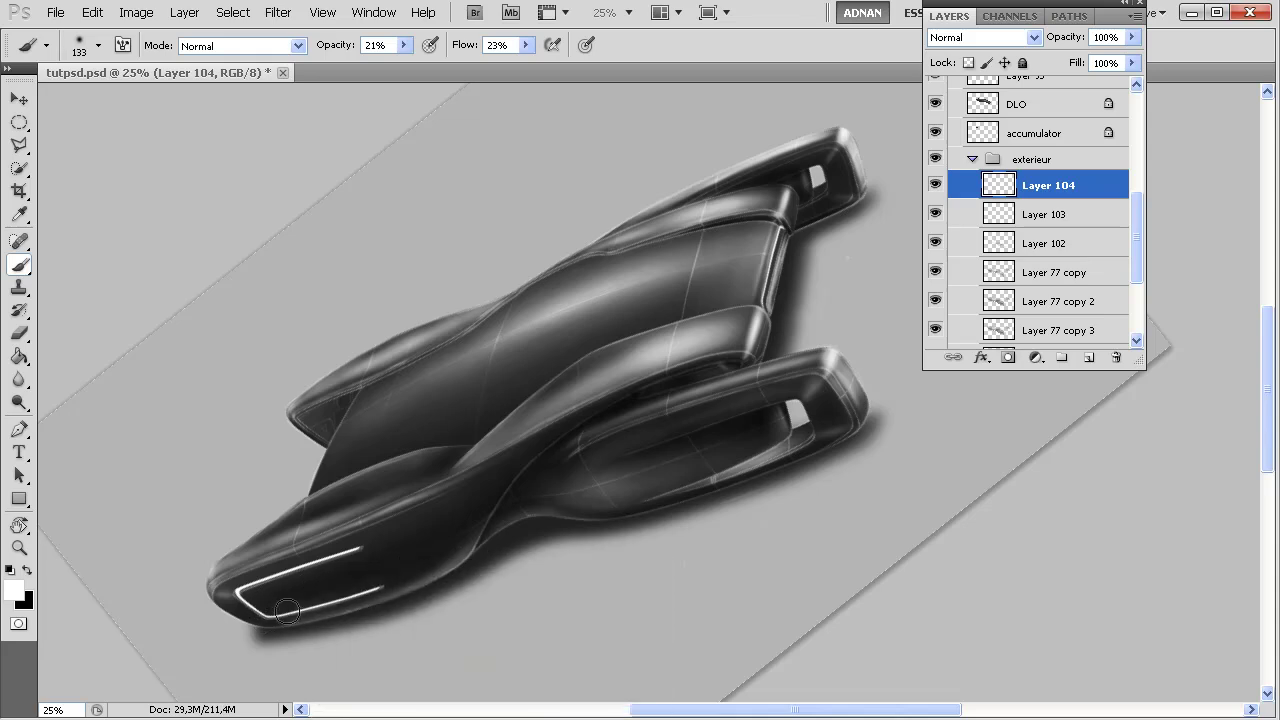
- Refine the near front fender's edge highlights with a 35 px white brush and return the canvas rotation to 0°
right_click(310, 558)
click(360, 598)
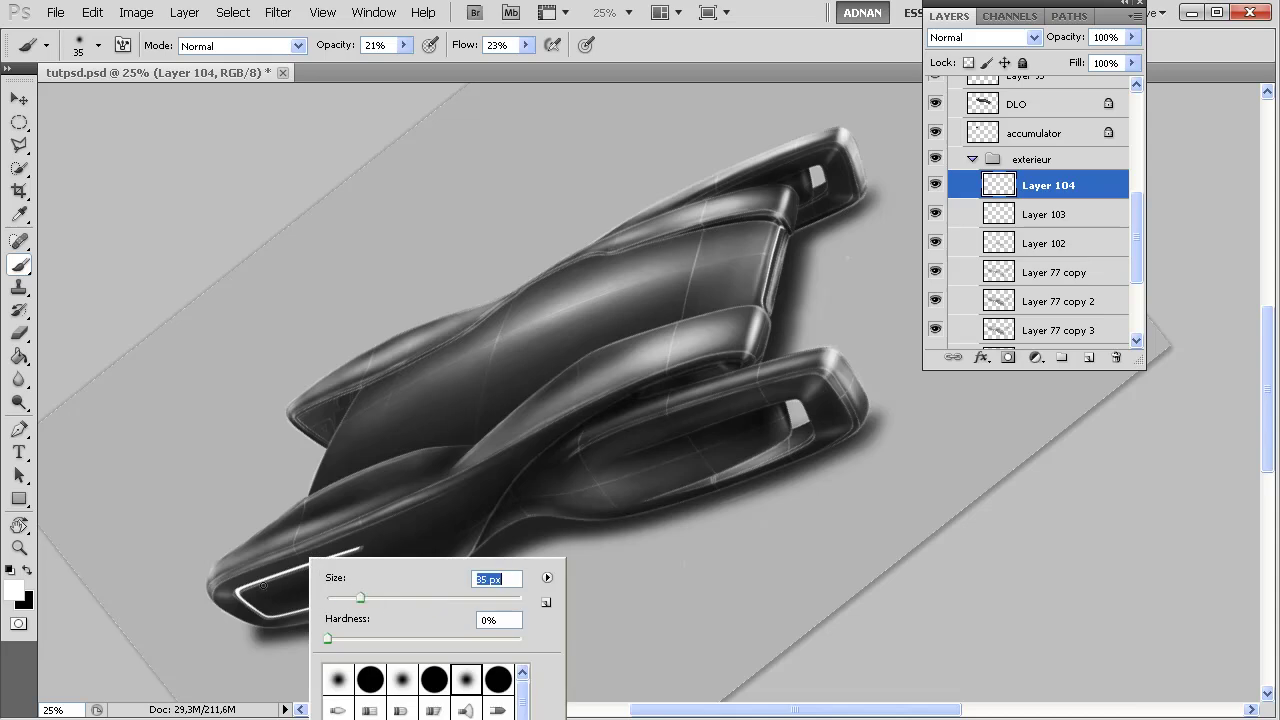
click(213, 577)
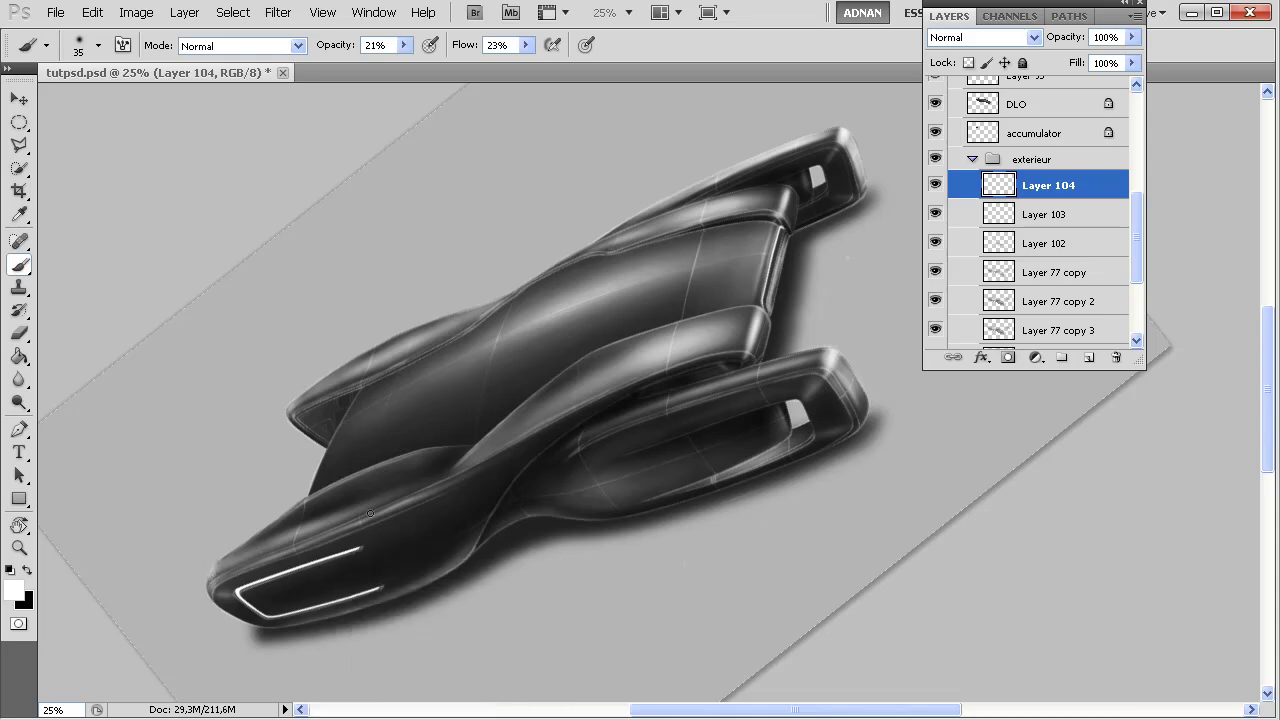
key(r)
drag(397, 576, 730, 394)
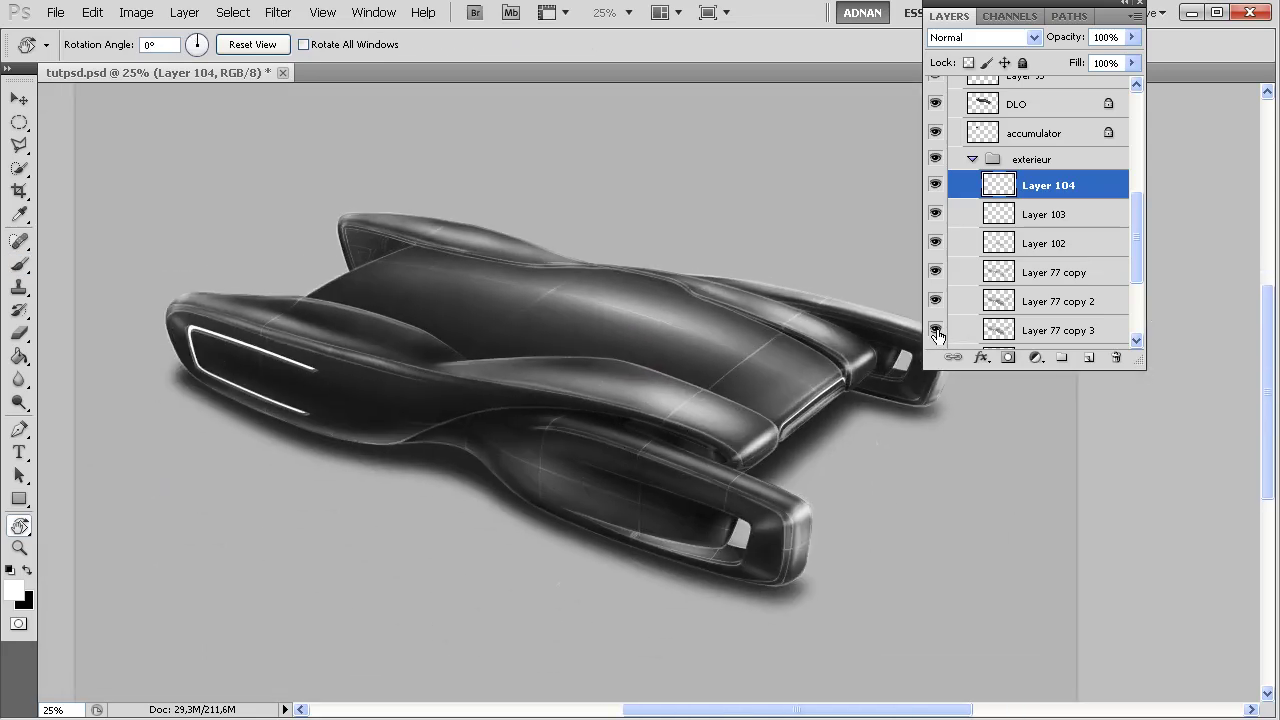
- Add a new layer above Layer 104 in the exterieur group and prepare a 31 px black brush for the rear deck edge
click(1089, 357)
click(27, 569)
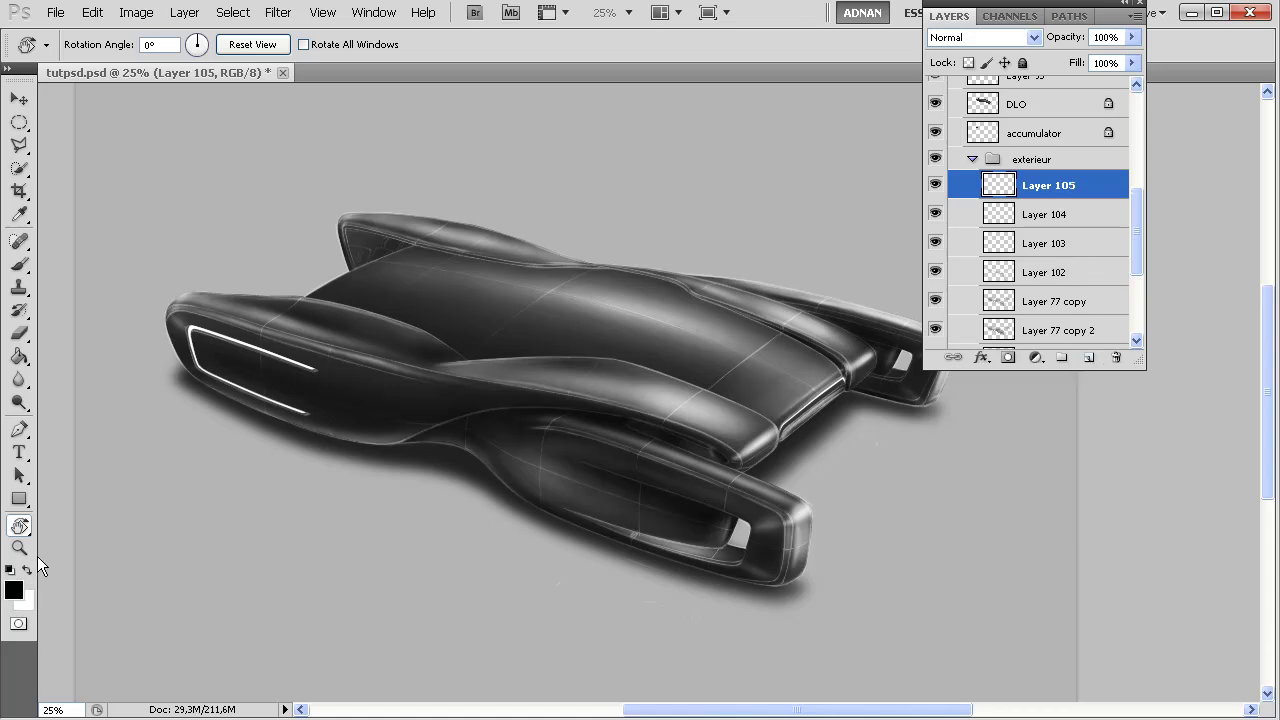
key(b)
scroll(754, 443, up, 2)
drag(754, 443, 516, 255)
right_click(524, 438)
drag(588, 470, 542, 462)
key(Return)
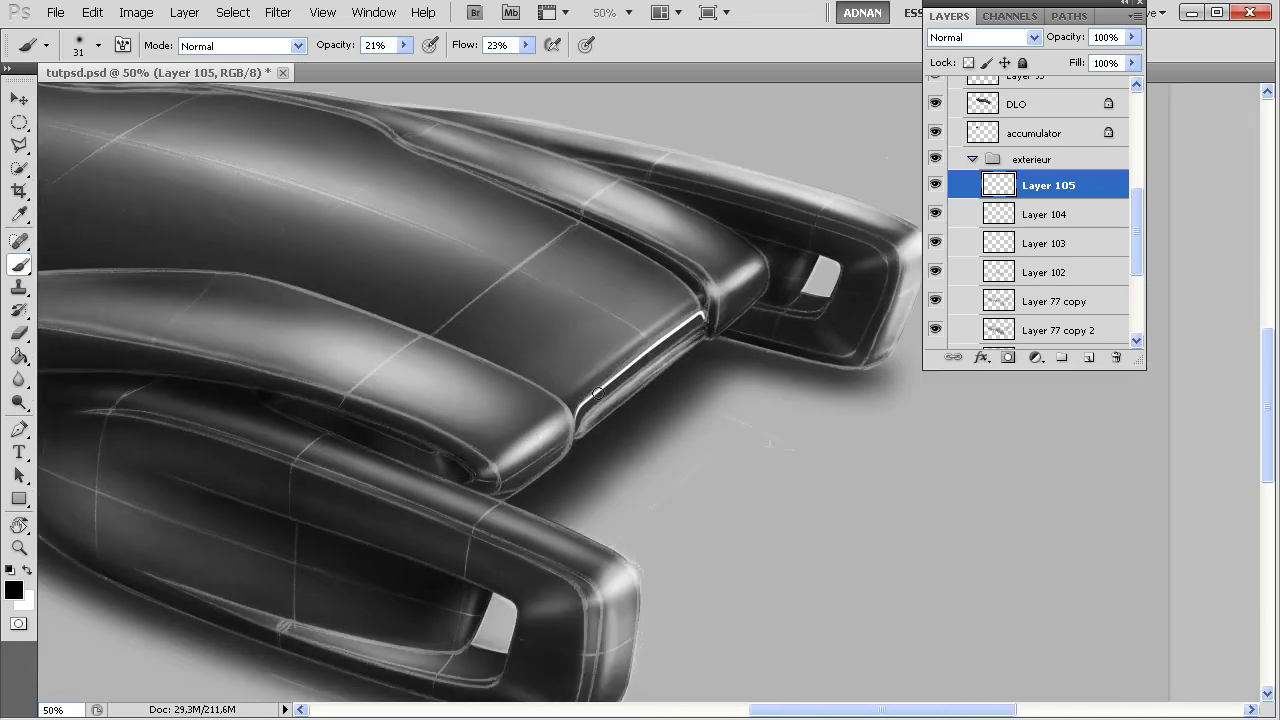
- Darken the rear deck's edge and its junction with the far rear fender using a 49 px black brush
right_click(538, 433)
click(599, 458)
key(Return)
right_click(537, 421)
click(600, 468)
text(49)
key(Return)
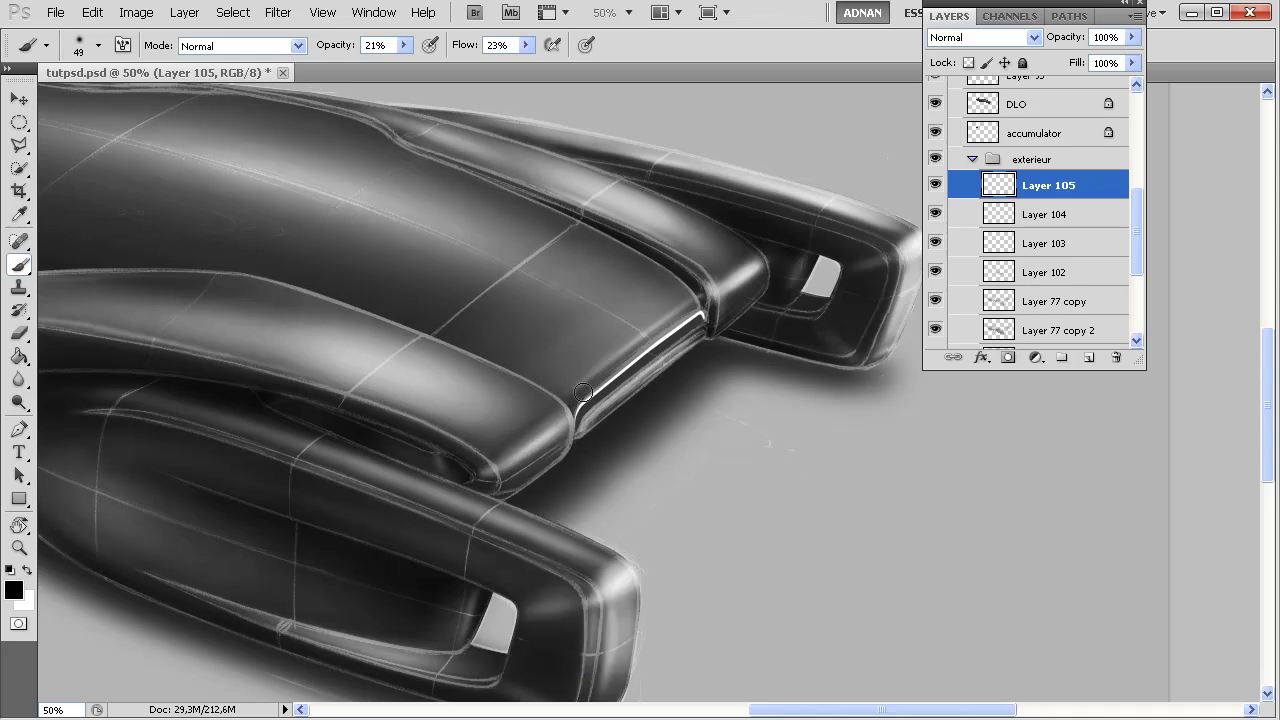
mouse_move(686, 287)
mouse_down()
mouse_move(763, 251)
mouse_move(733, 277)
mouse_move(776, 265)
mouse_move(727, 274)
mouse_up()
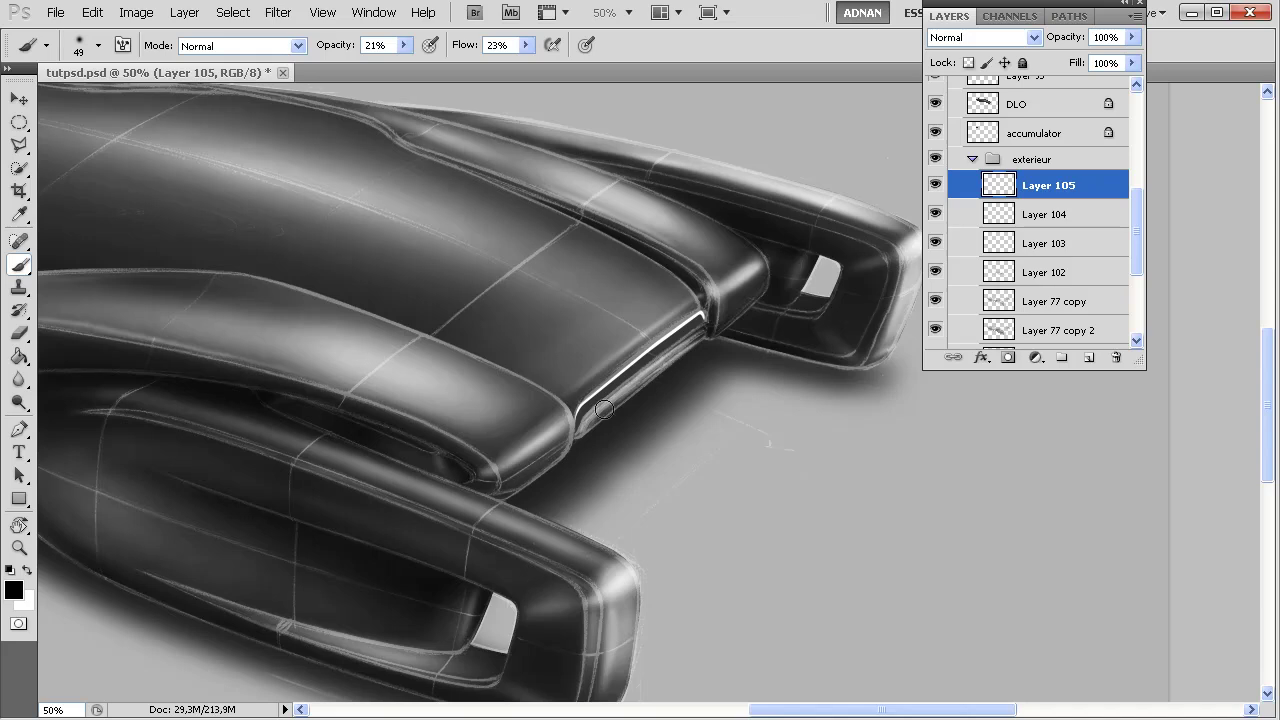
- Switch the foreground colour to white and inspect the shading over the whole car and its rear end
click(27, 569)
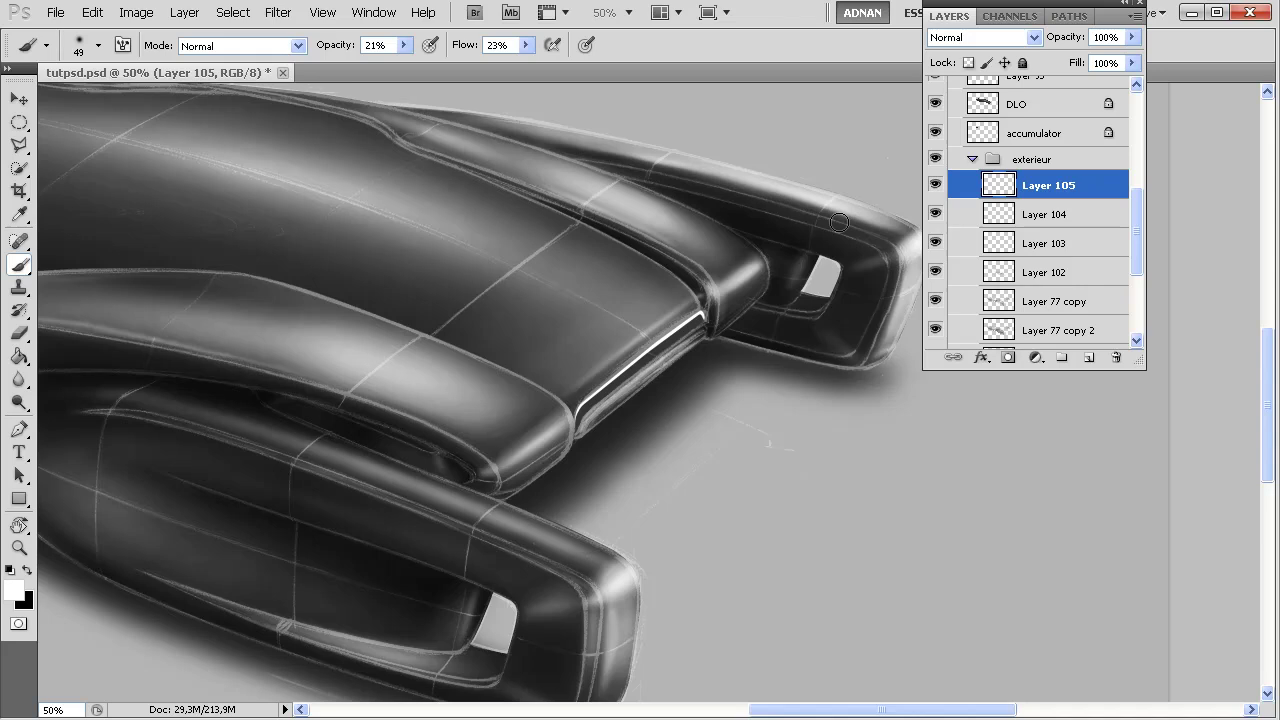
mouse_move(428, 371)
mouse_down()
mouse_move(720, 394)
mouse_move(722, 353)
mouse_up()
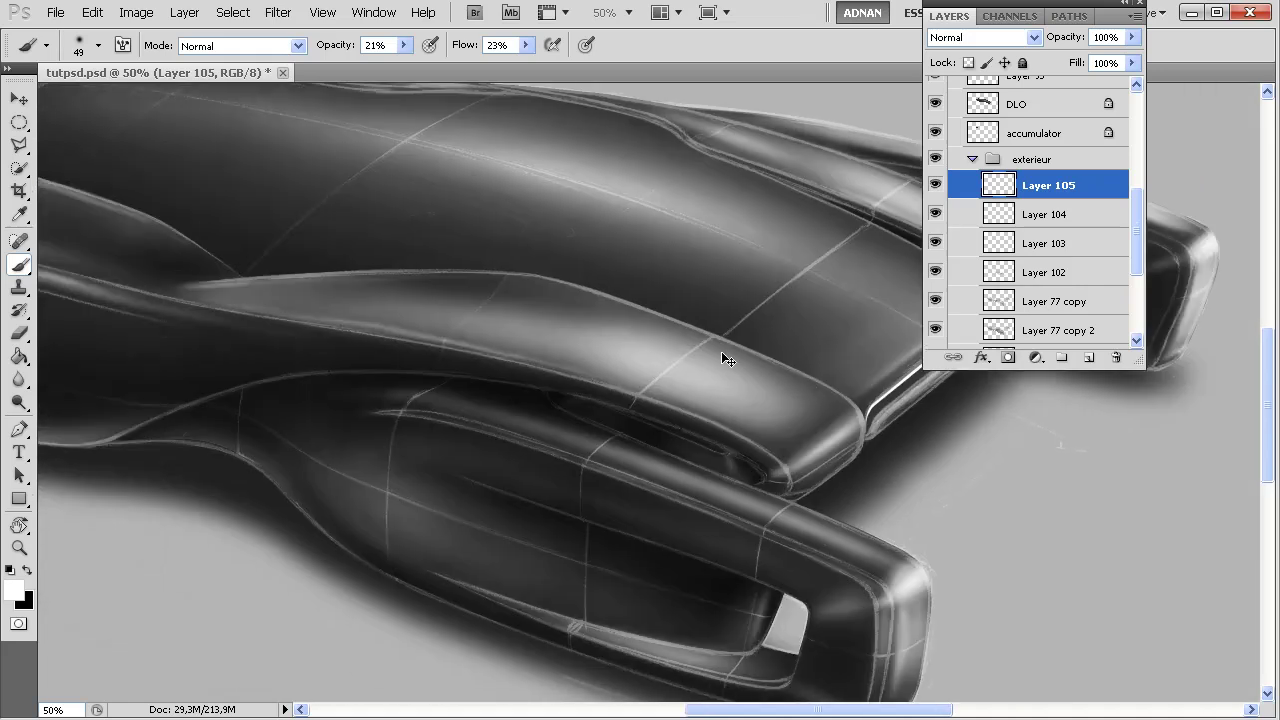
scroll(722, 353, down, 2)
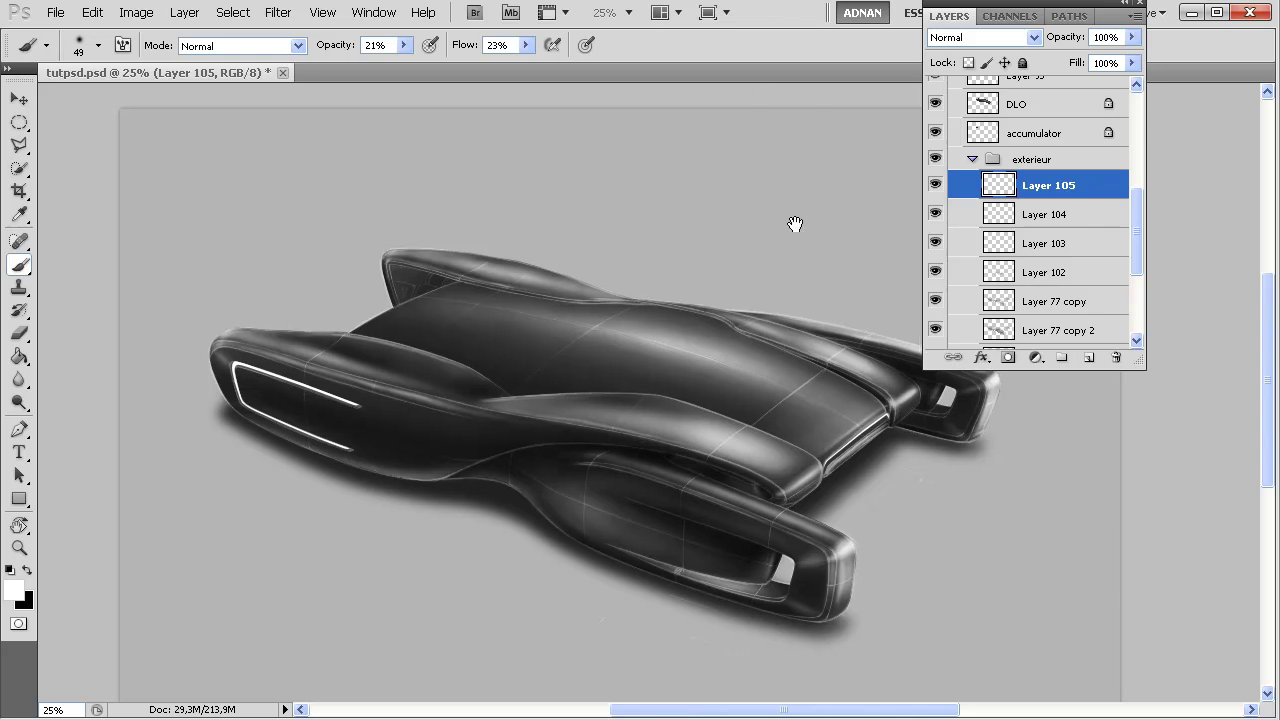
drag(796, 222, 691, 140)
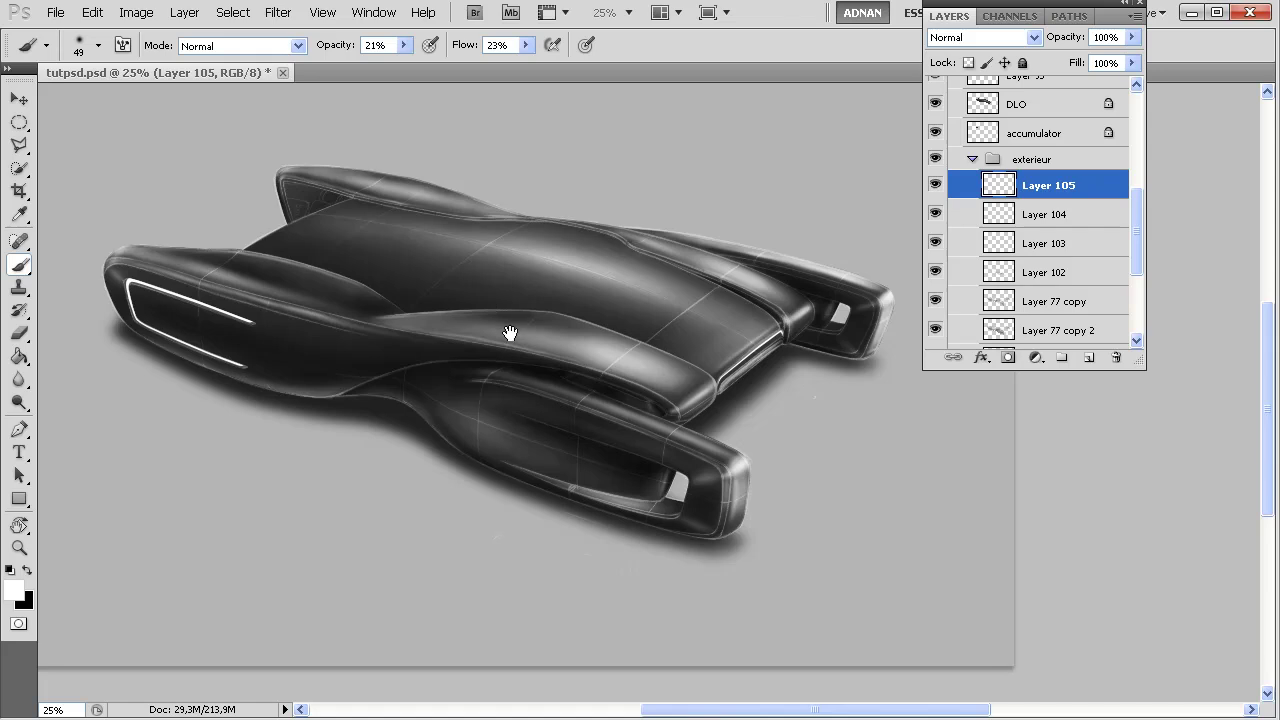
drag(651, 366, 405, 353)
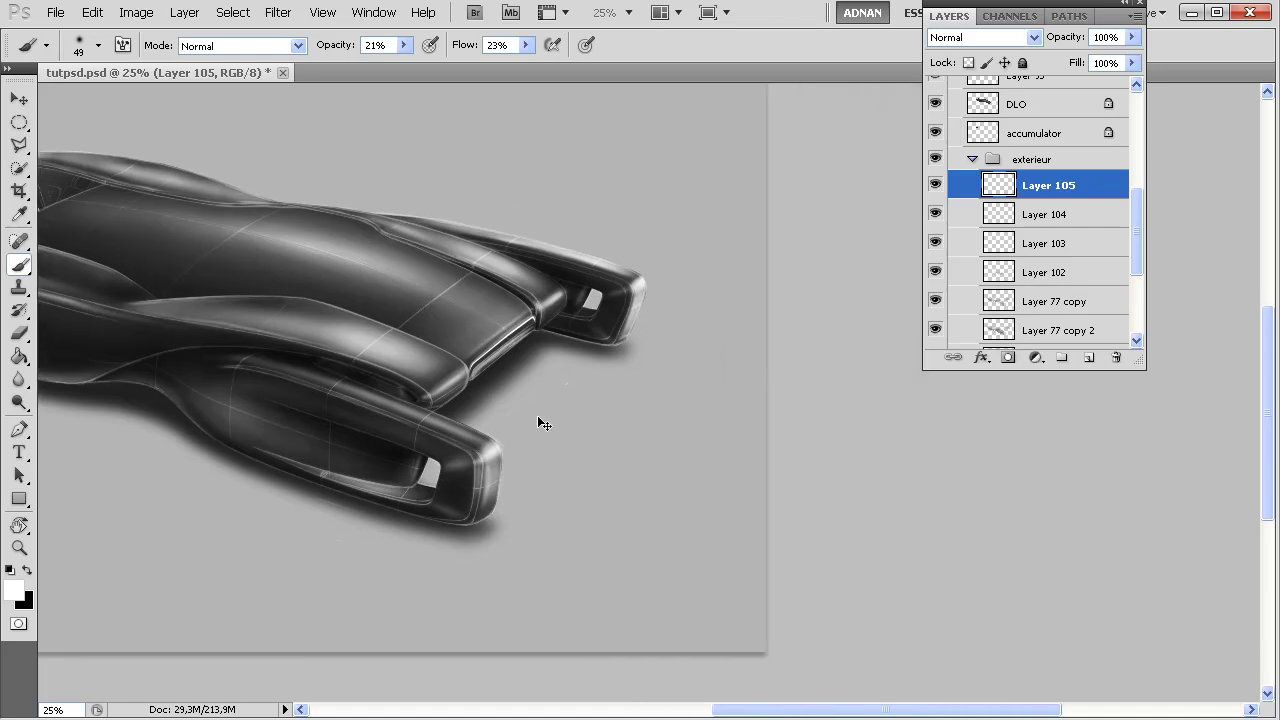
key(ctrl+plus)
key(ctrl+plus)
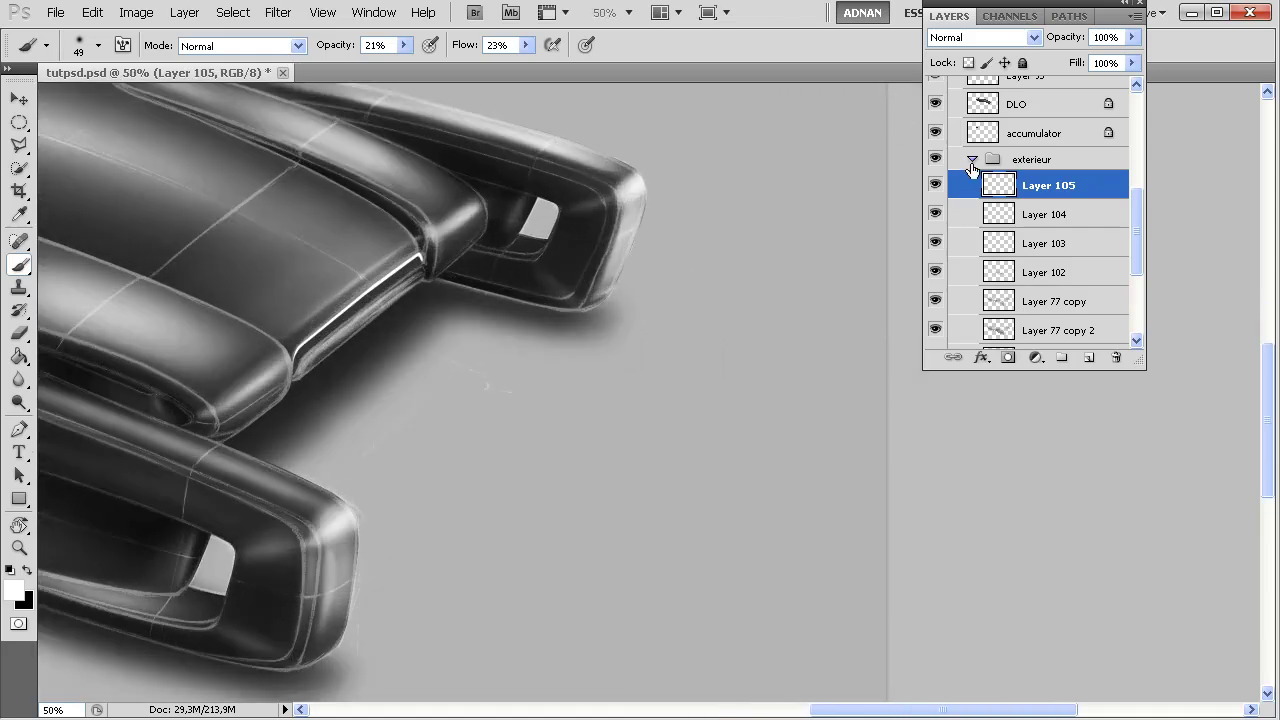
- Collapse the exterieur group, expand the side_light group and select its side_light layer, checking the light strip by toggling its visibility
click(971, 162)
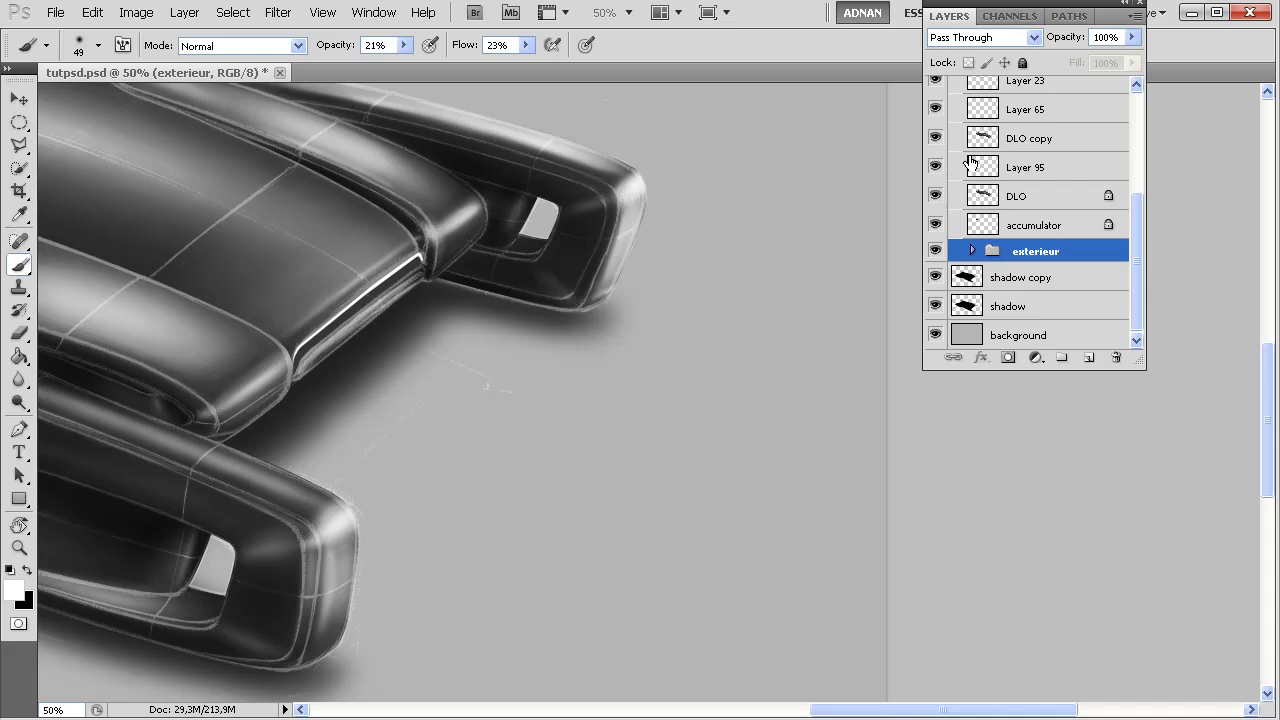
drag(289, 262, 860, 294)
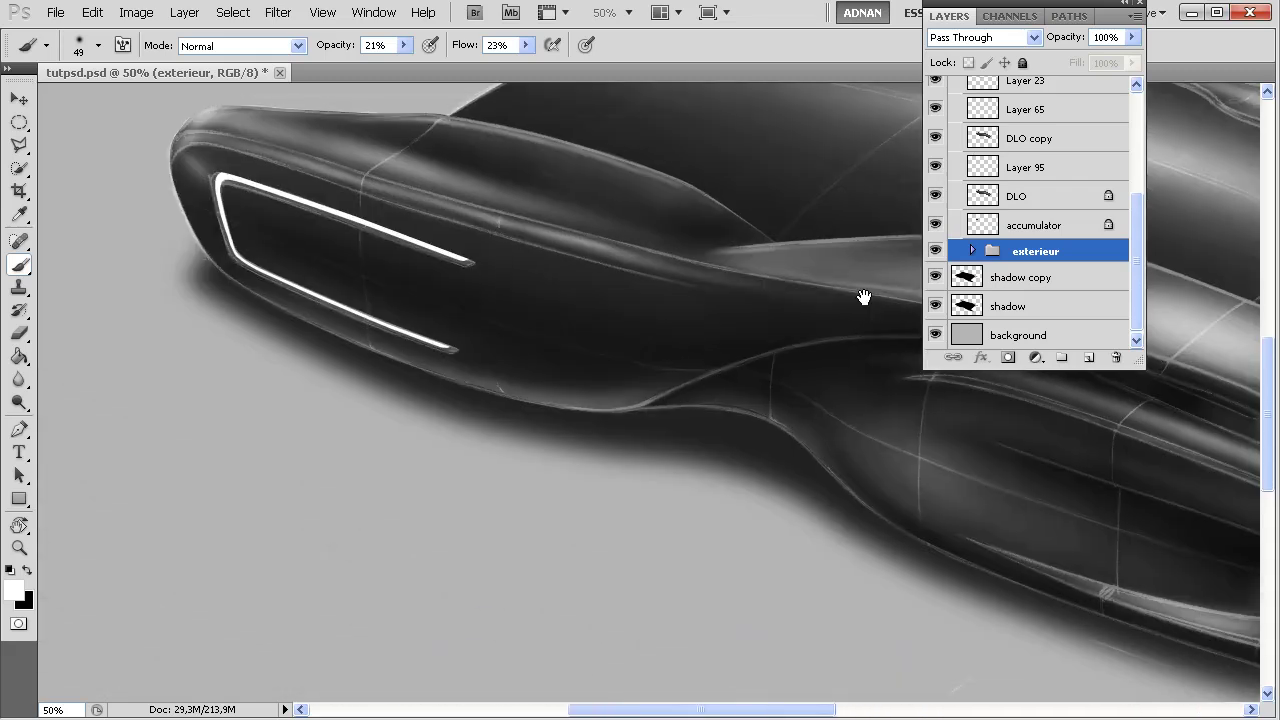
drag(1136, 238, 1144, 163)
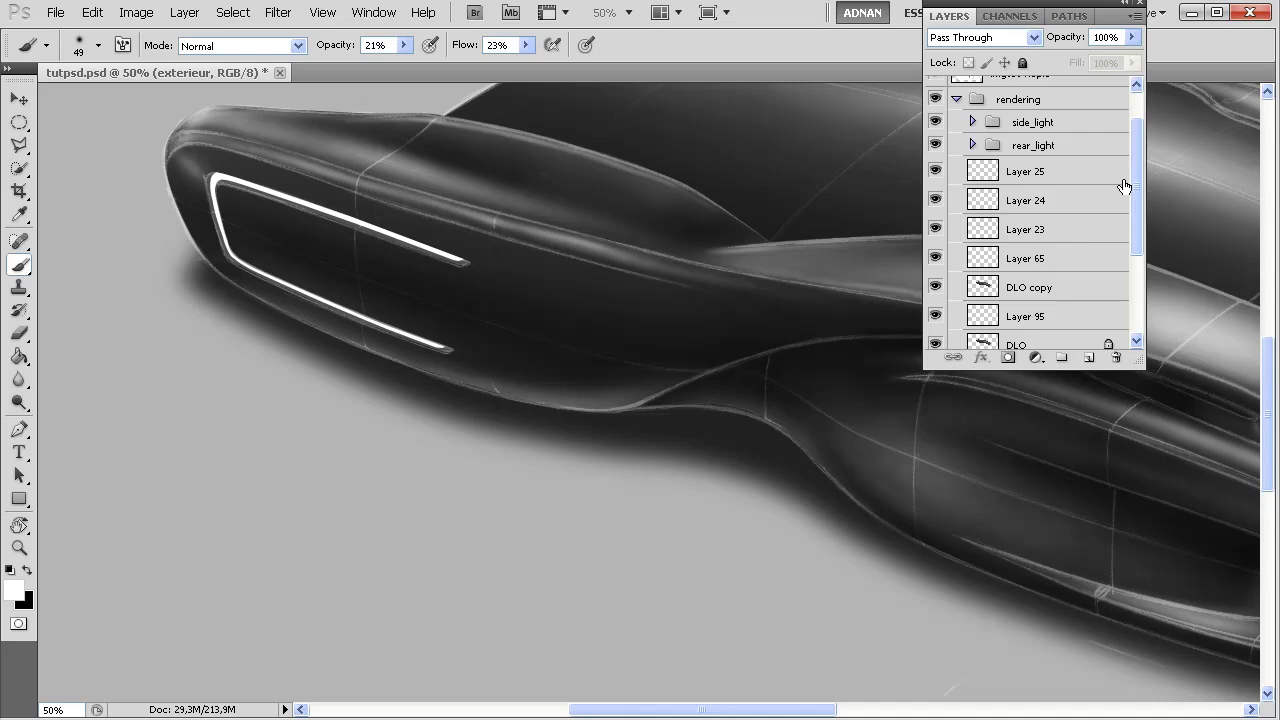
scroll(1133, 187, up, 2)
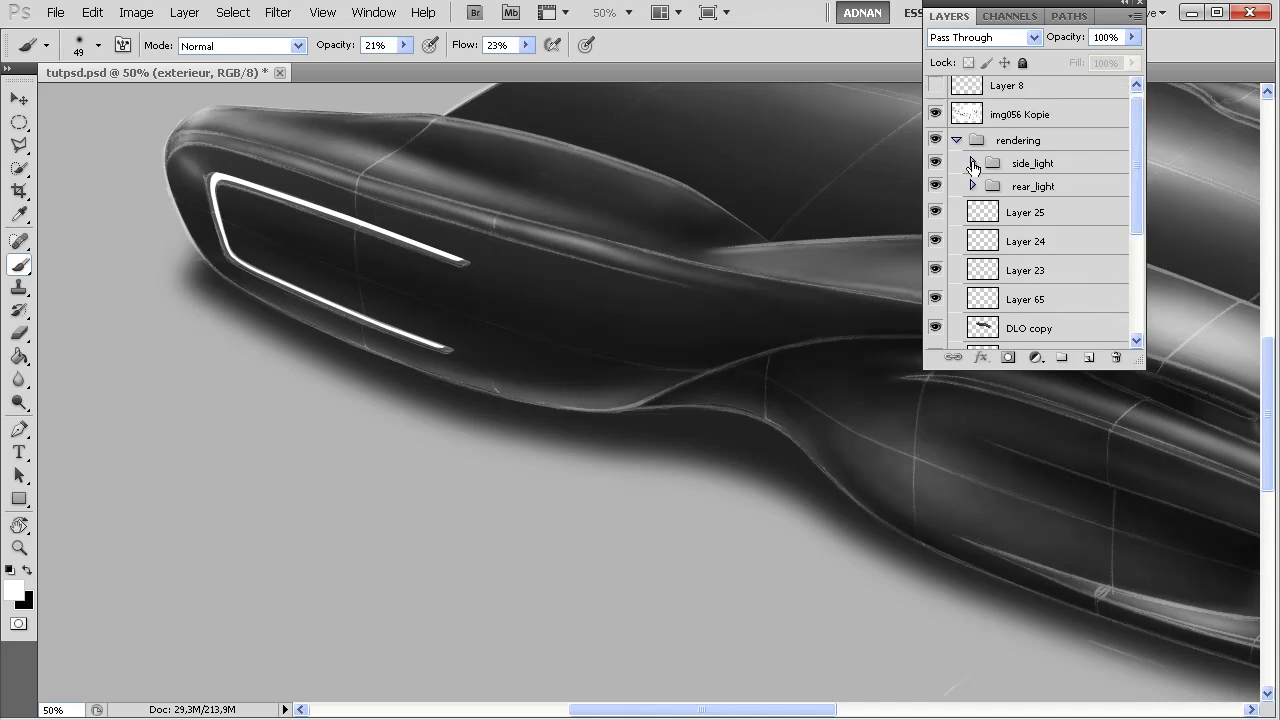
click(972, 163)
click(1044, 197)
click(935, 190)
click(935, 190)
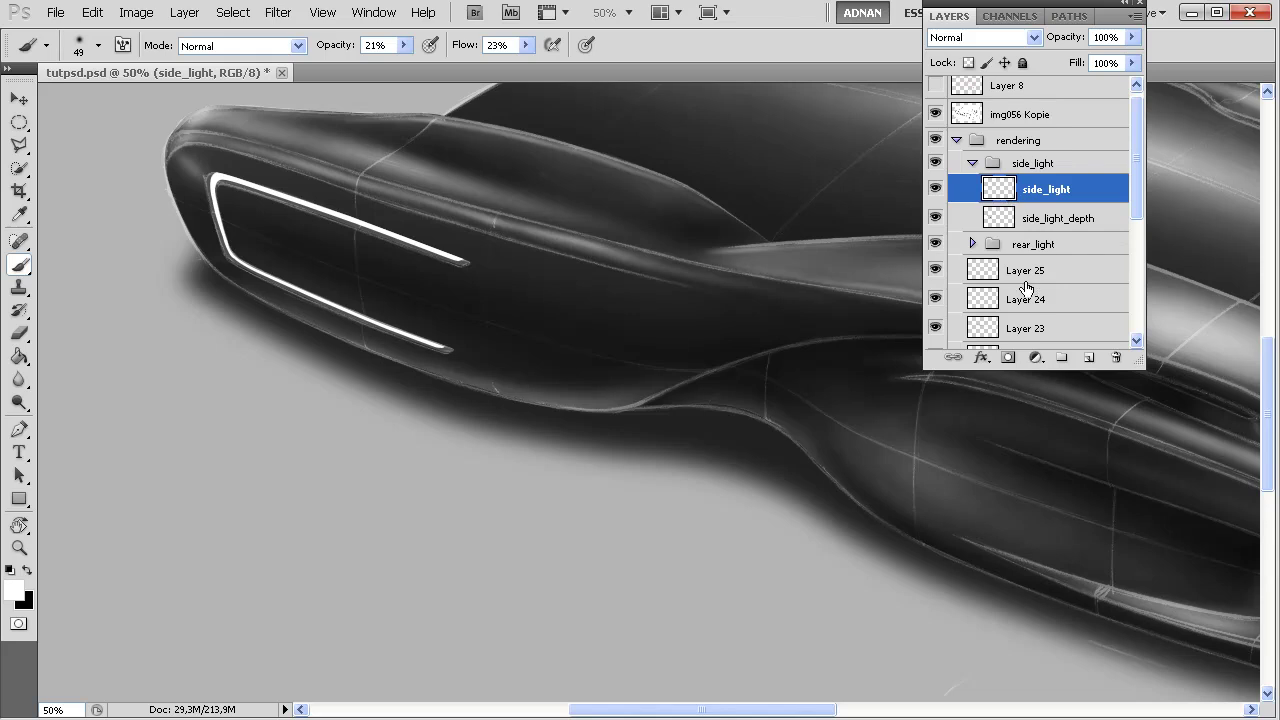
- Add an Outer Glow effect to the side_light layer in cyan #00d2ff
click(982, 358)
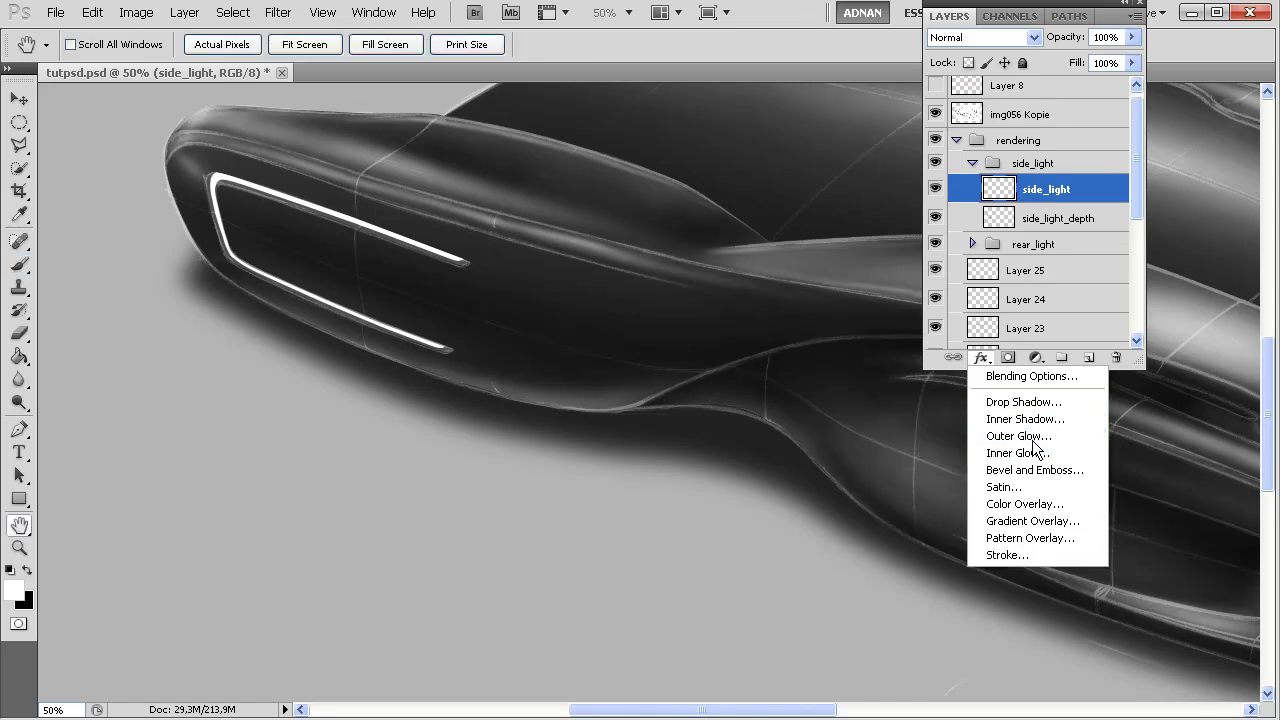
click(1043, 437)
drag(500, 0, 1004, 145)
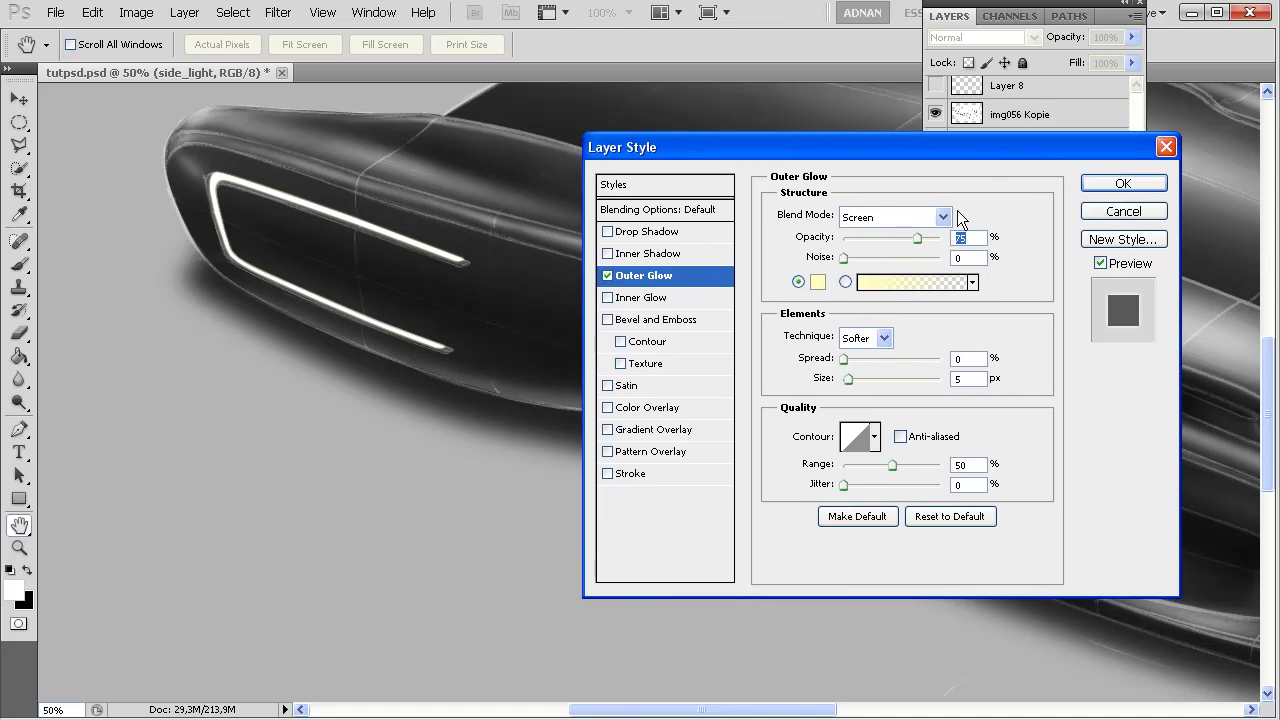
click(820, 281)
mouse_move(736, 128)
mouse_down()
mouse_move(728, 105)
mouse_move(728, 122)
mouse_up()
drag(656, 44, 697, 4)
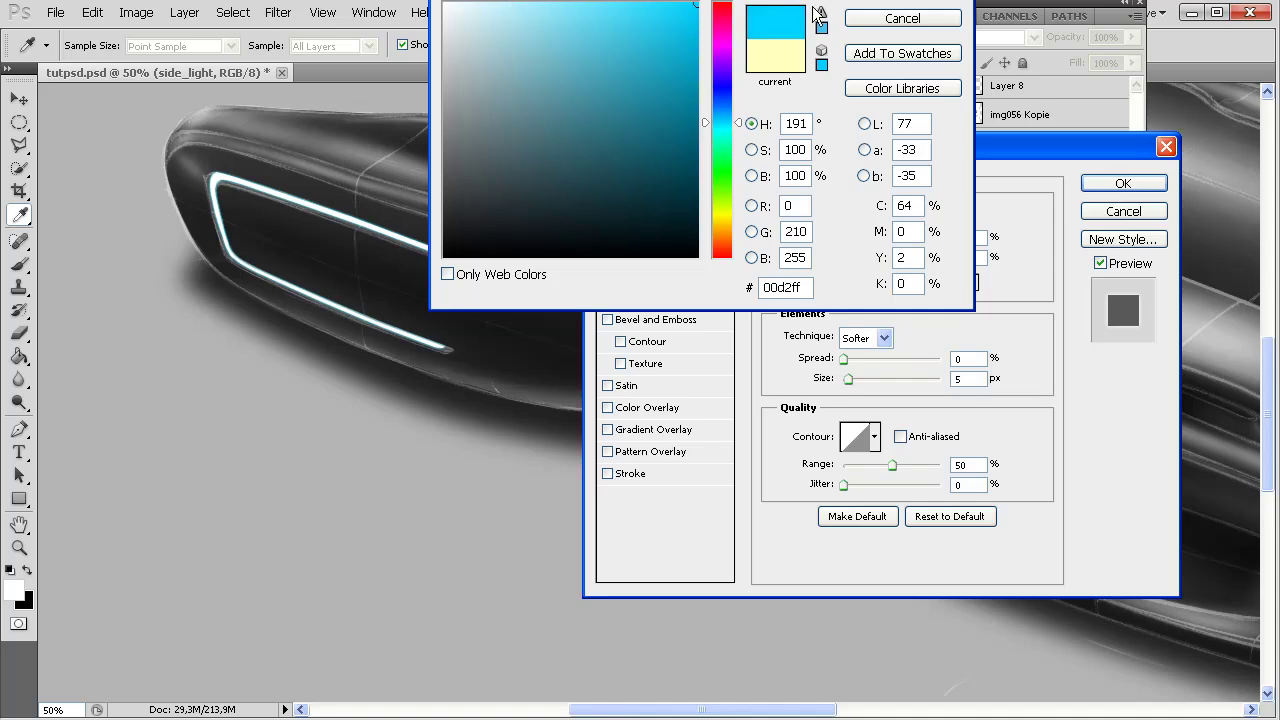
key(Return)
- Set the side_light glow's spread to 34%, reduce its size and change its colour to white
drag(845, 360, 850, 387)
drag(847, 384, 845, 383)
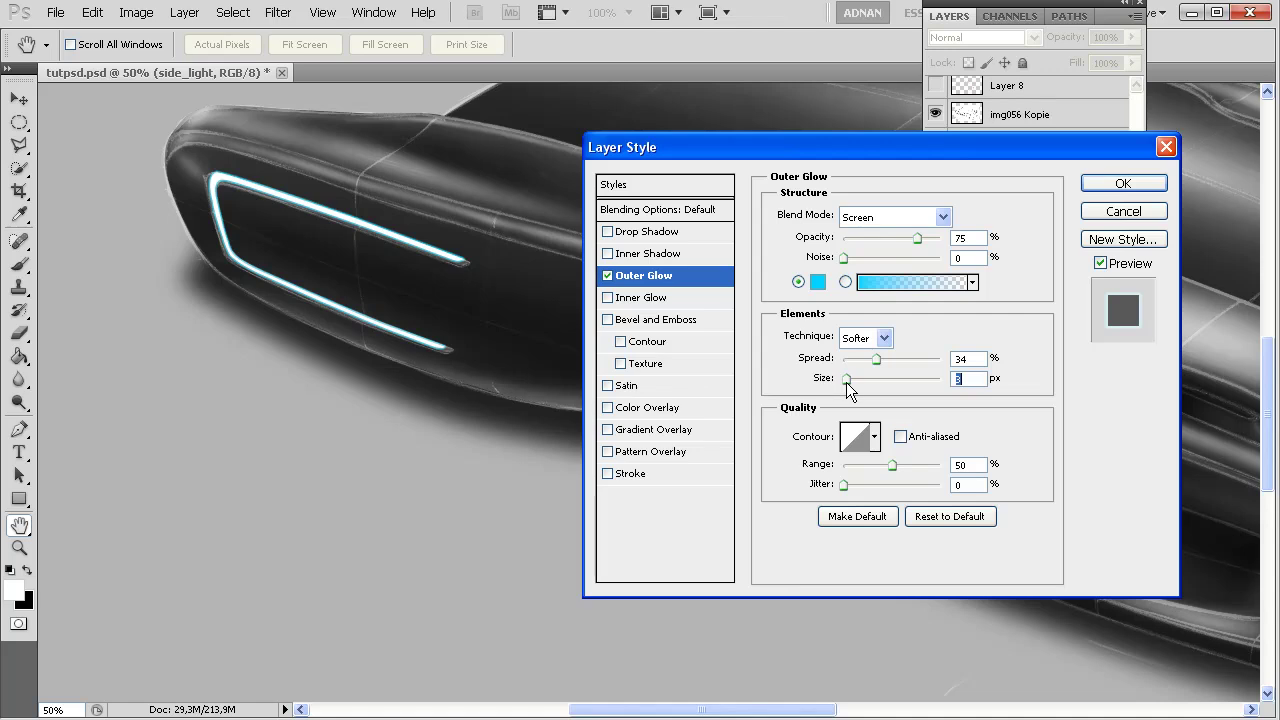
click(818, 282)
click(446, 5)
key(Return)
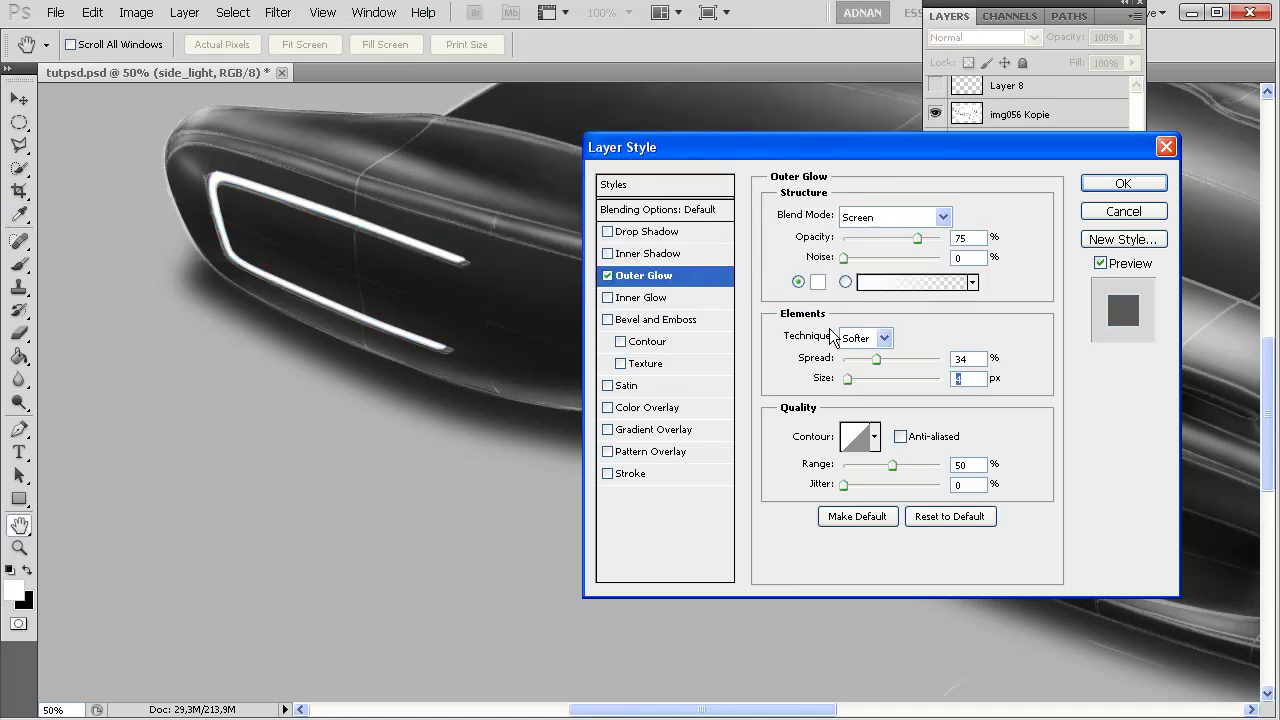
- Refine the white glow to 3 px size, 17% spread and 56% opacity, and apply it to side_light
drag(850, 381, 845, 384)
mouse_move(871, 357)
mouse_down()
mouse_move(843, 366)
mouse_move(861, 371)
mouse_up()
drag(861, 358, 862, 367)
drag(902, 238, 900, 239)
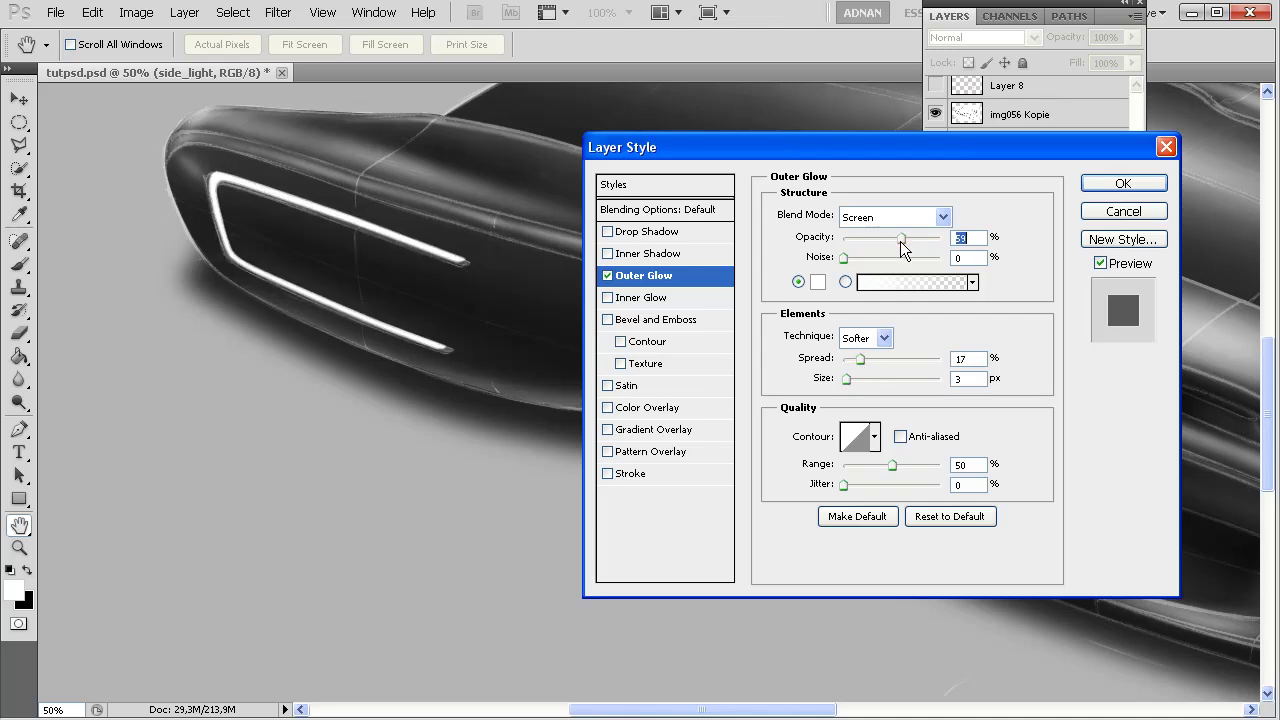
click(1123, 183)
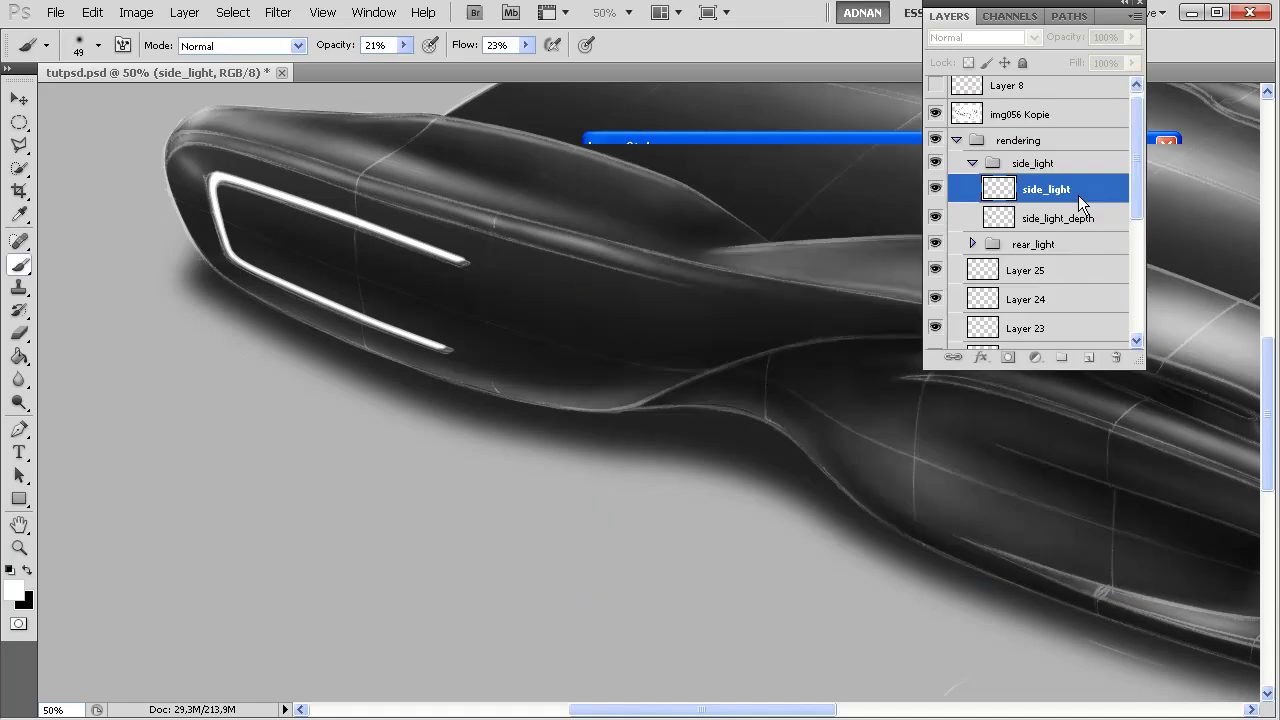
- Add an Outer Glow effect to the side_light_depth layer in cyan #00ccff
click(1046, 262)
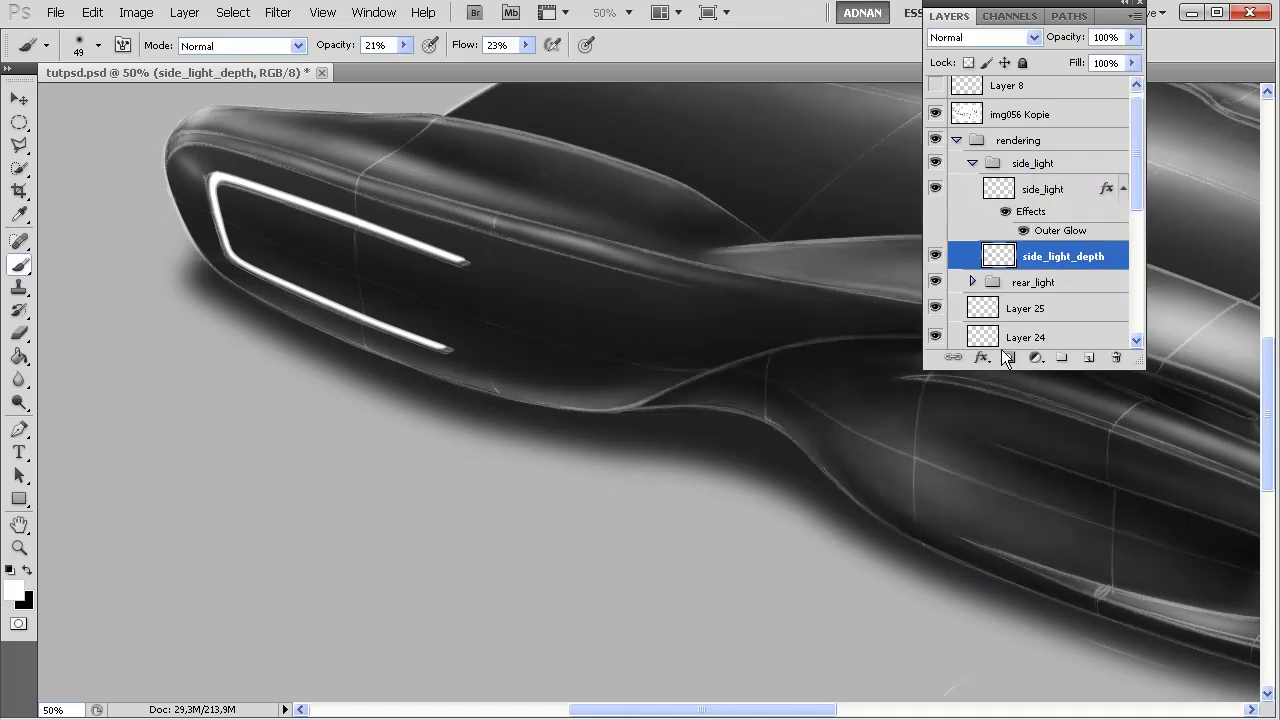
click(981, 357)
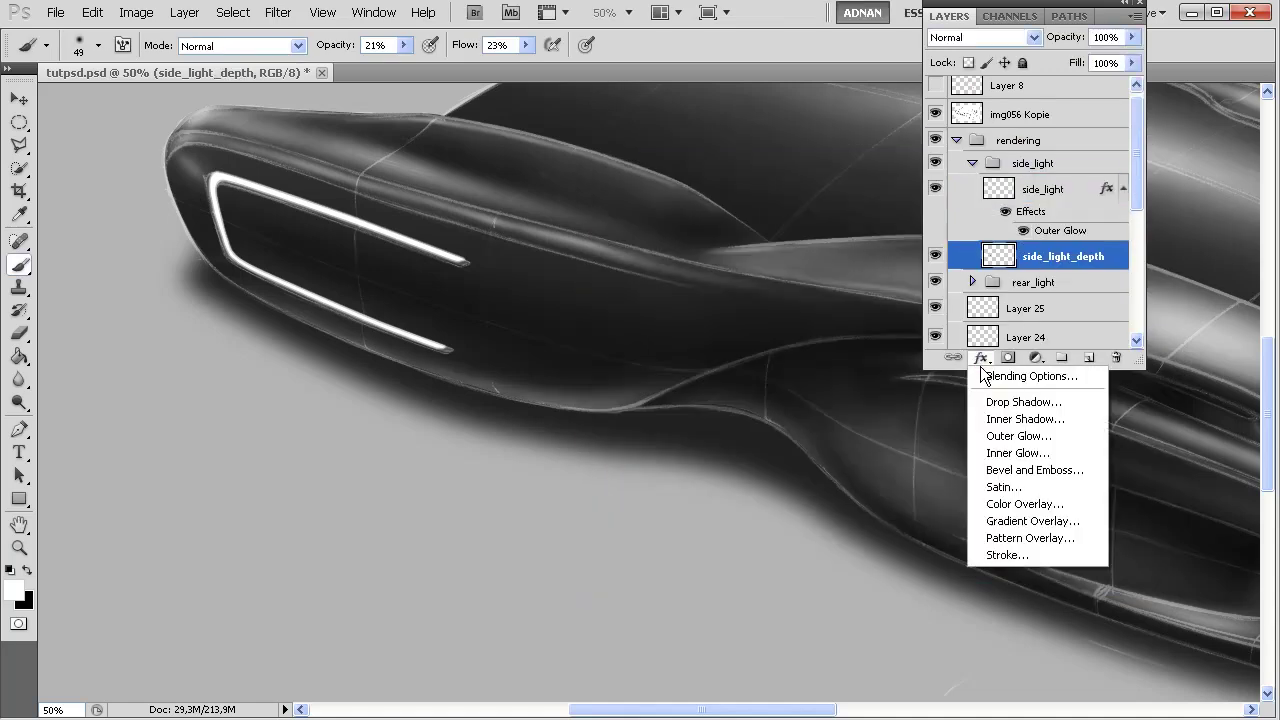
click(1015, 436)
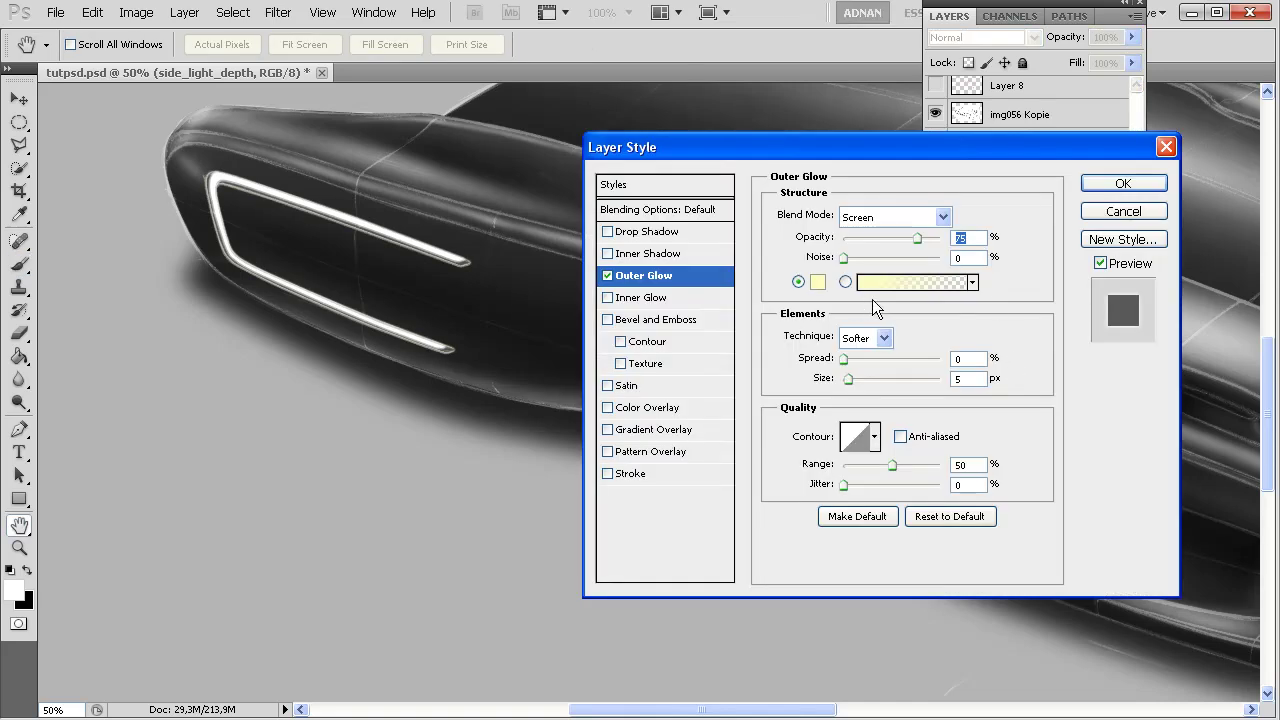
click(818, 283)
mouse_move(724, 113)
mouse_down()
mouse_move(727, 102)
mouse_move(726, 119)
mouse_up()
drag(600, 4, 699, 2)
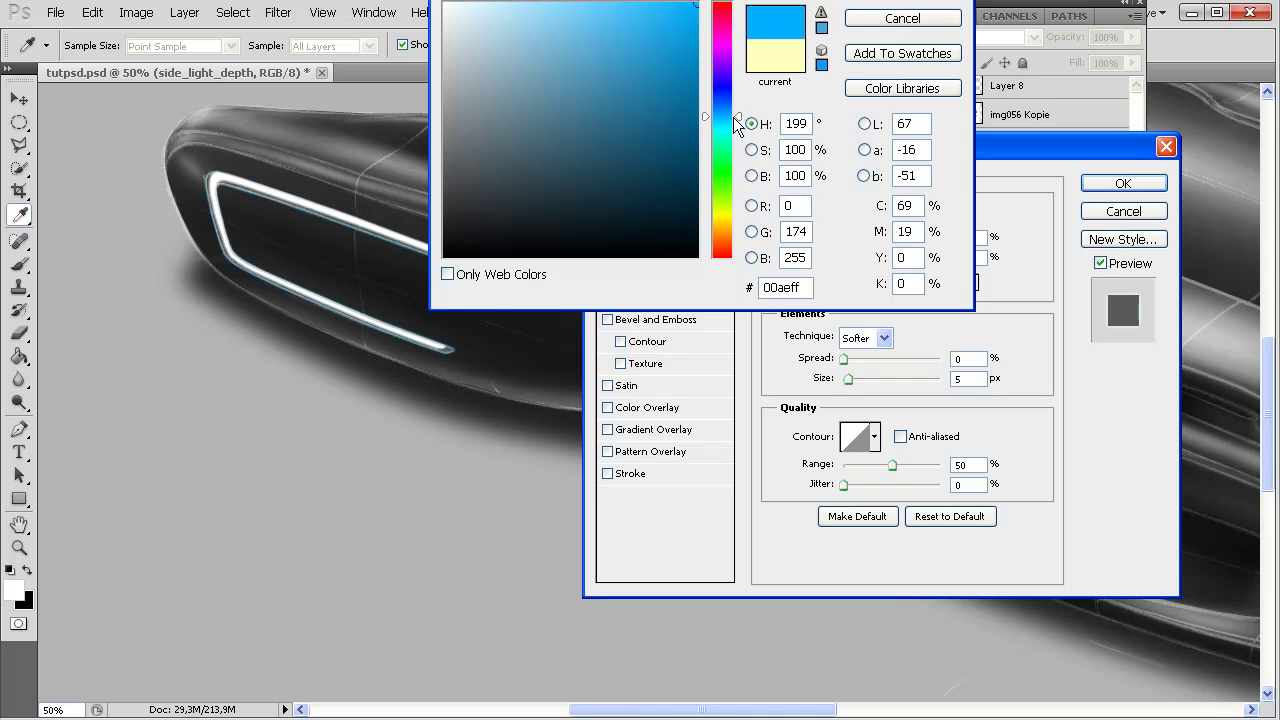
drag(739, 117, 739, 121)
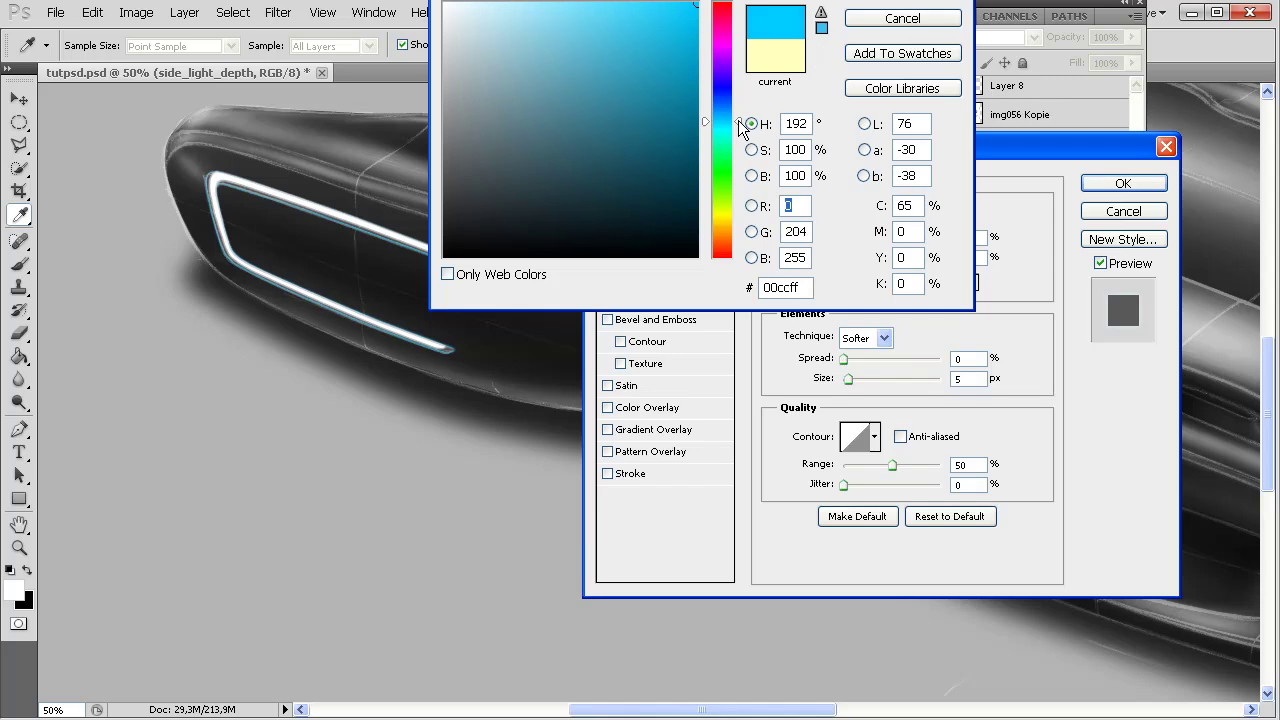
click(878, 4)
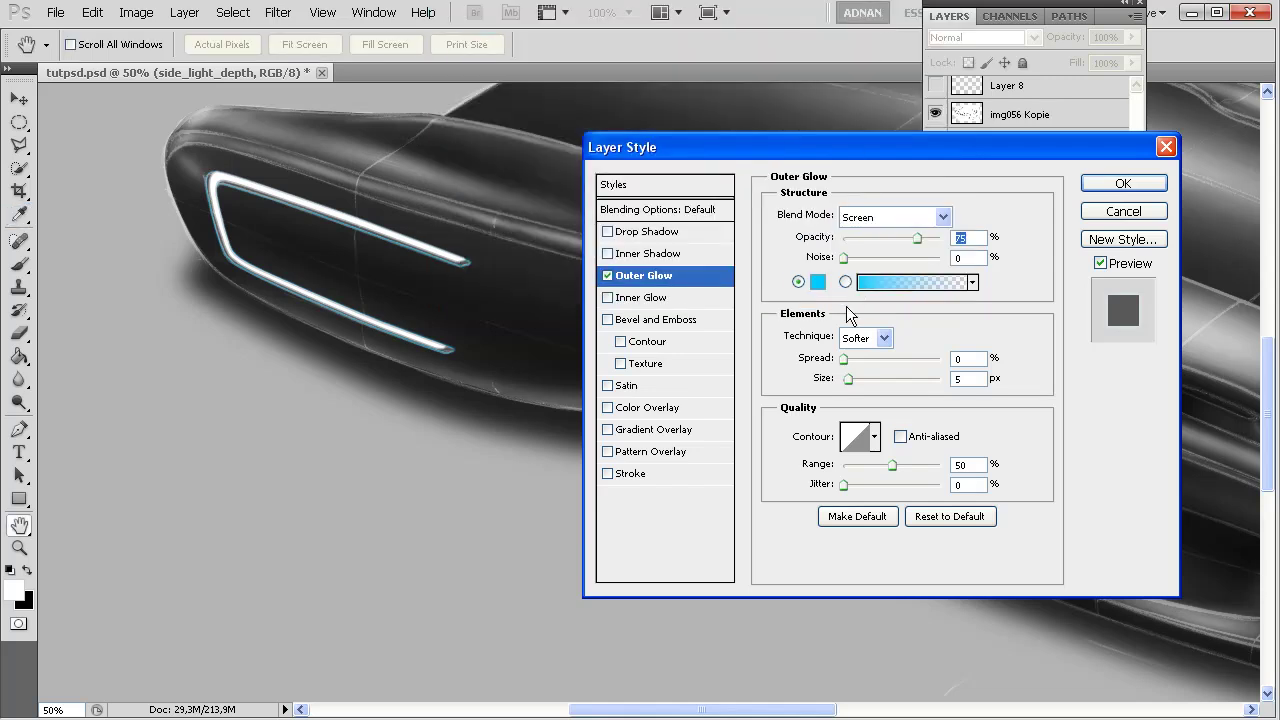
- Set the side_light_depth glow to 46% opacity, 3% spread and 29 px size, and apply it
drag(844, 359, 853, 390)
drag(917, 238, 888, 241)
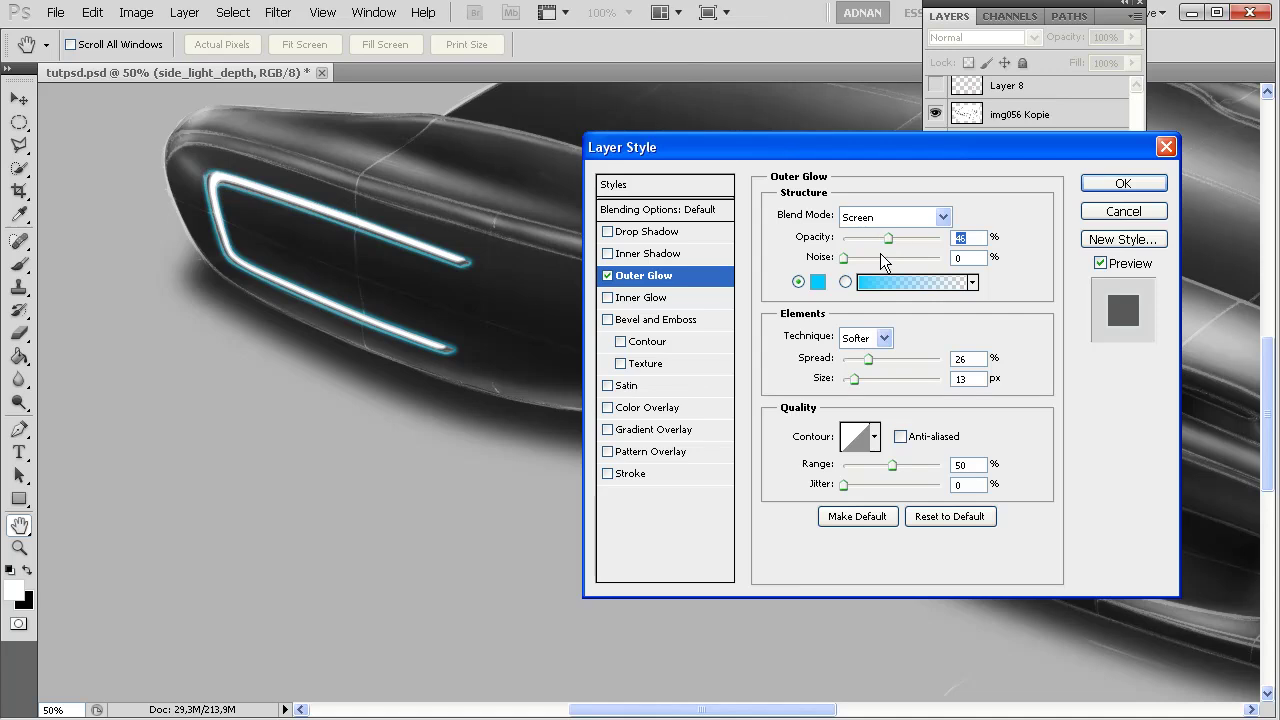
drag(871, 358, 846, 374)
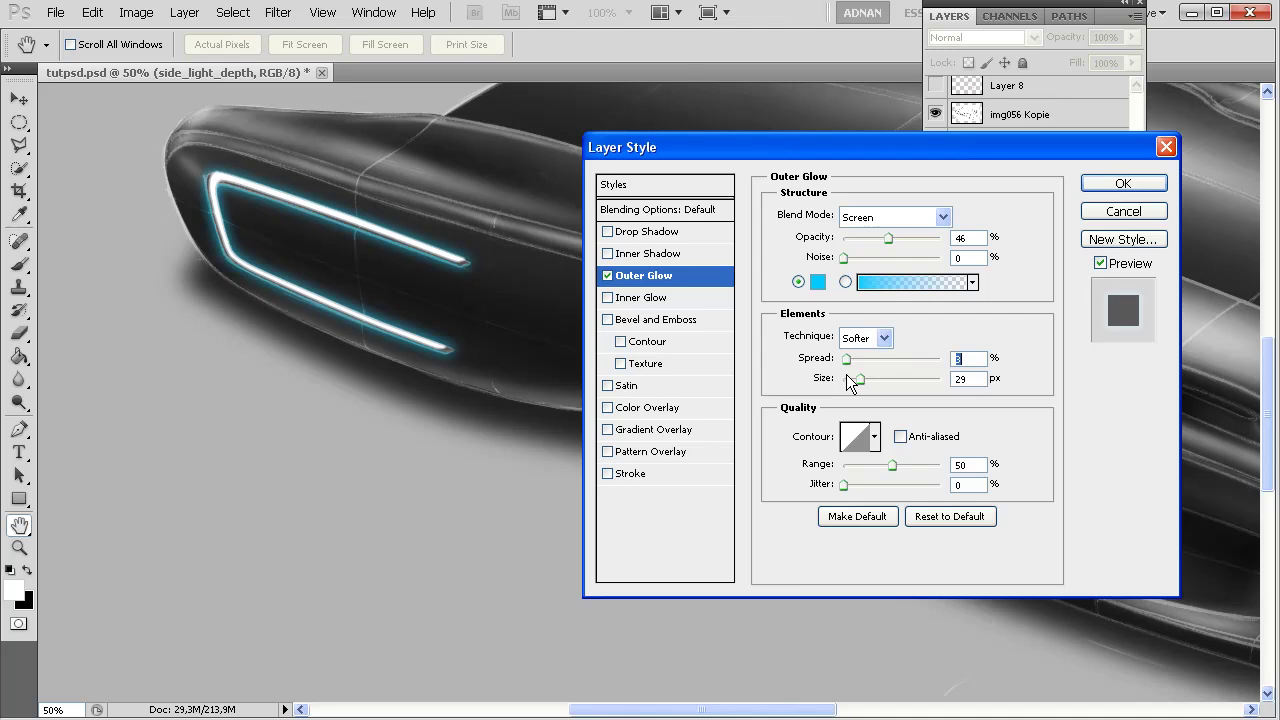
click(1090, 184)
- Change the side_light layer's Outer Glow colour to a bright light cyan, sampling the existing glow as a base
click(1107, 193)
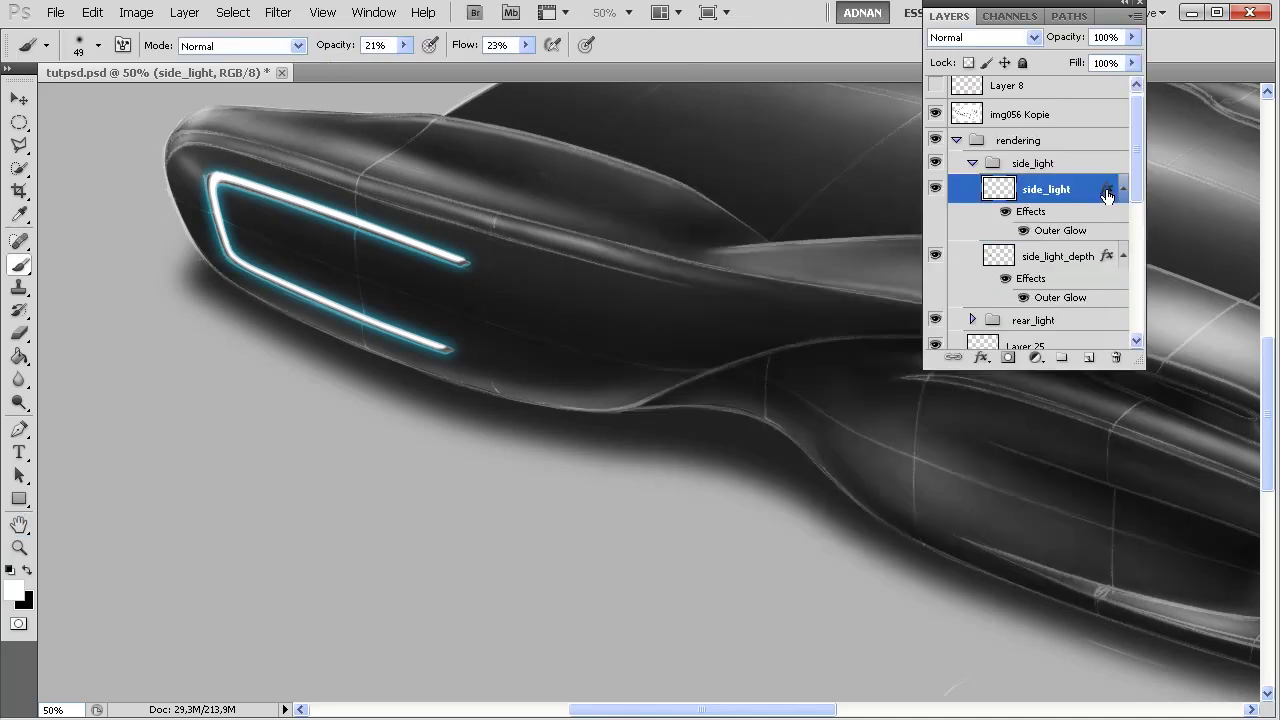
double_click(1107, 193)
click(644, 275)
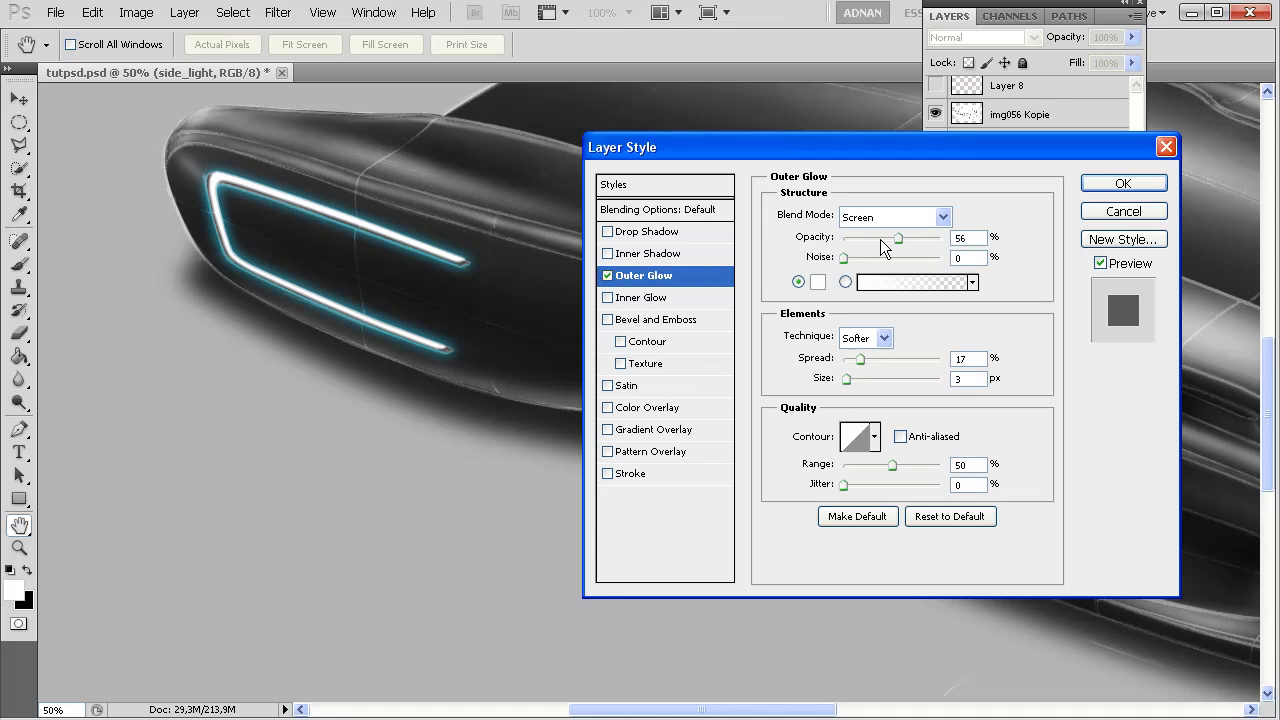
click(818, 283)
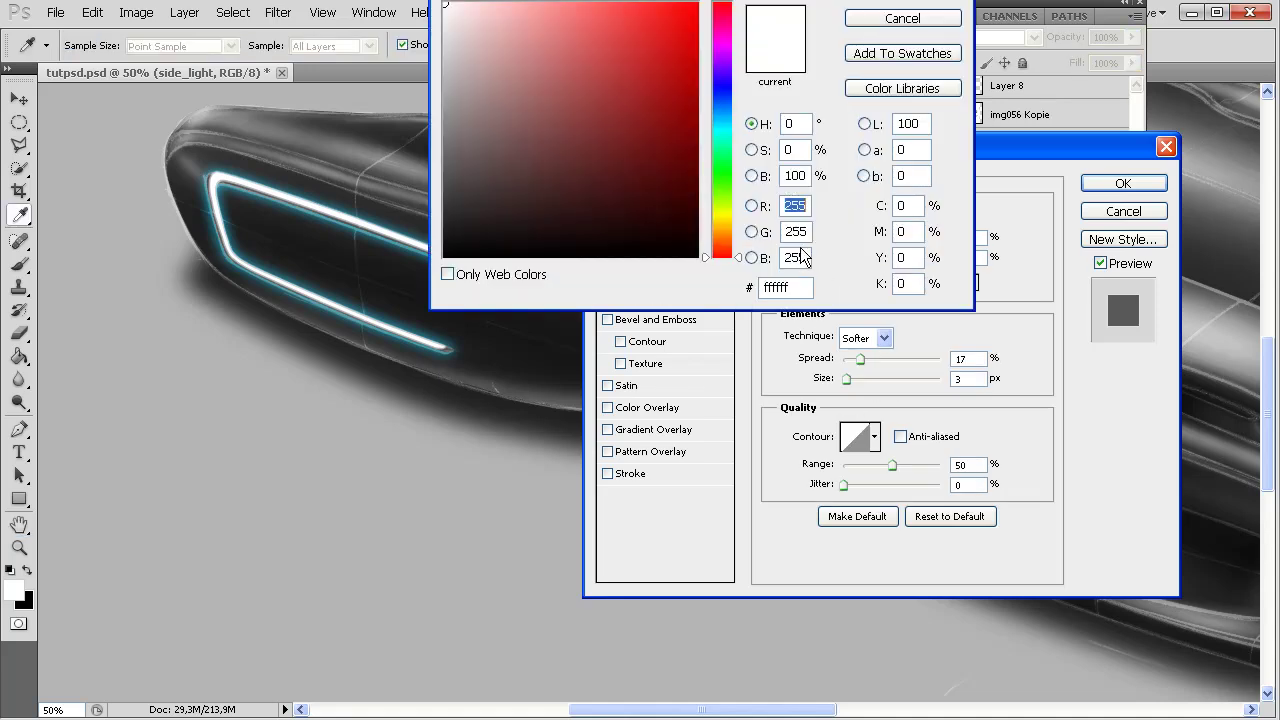
click(370, 225)
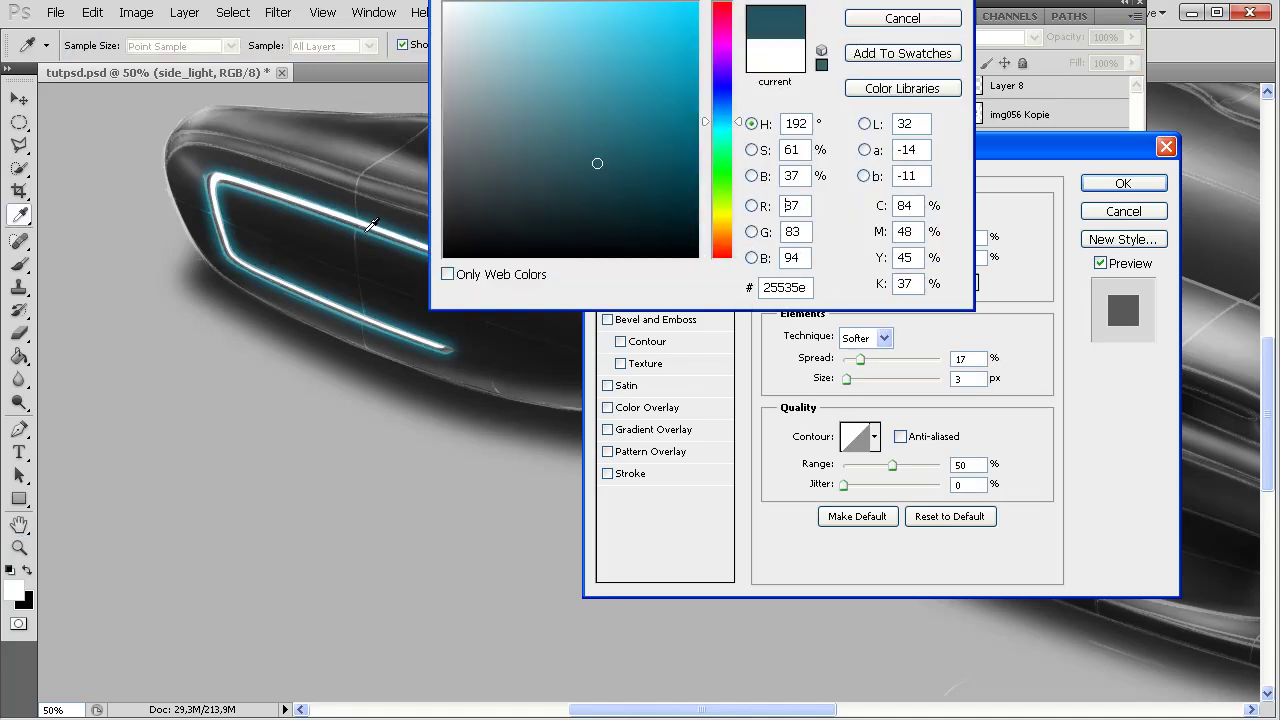
click(373, 223)
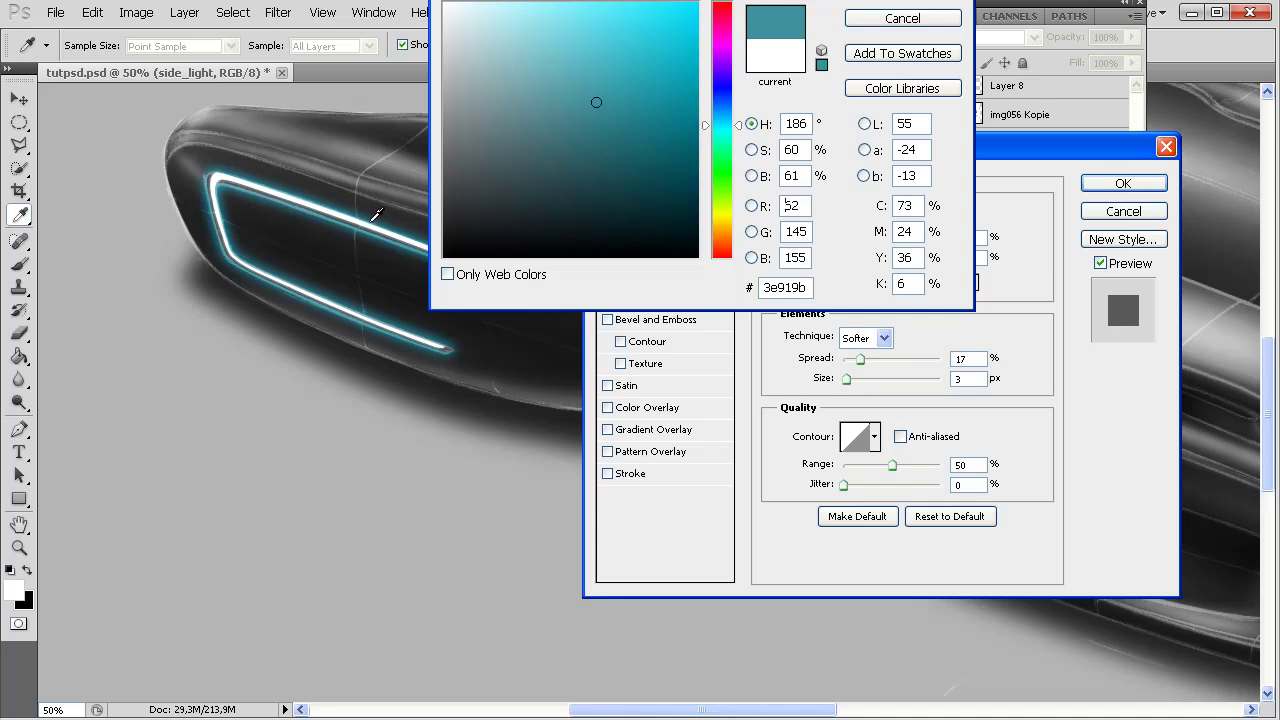
mouse_move(608, 60)
mouse_down()
mouse_move(626, 17)
mouse_move(614, 26)
mouse_move(600, 8)
mouse_up()
key(Return)
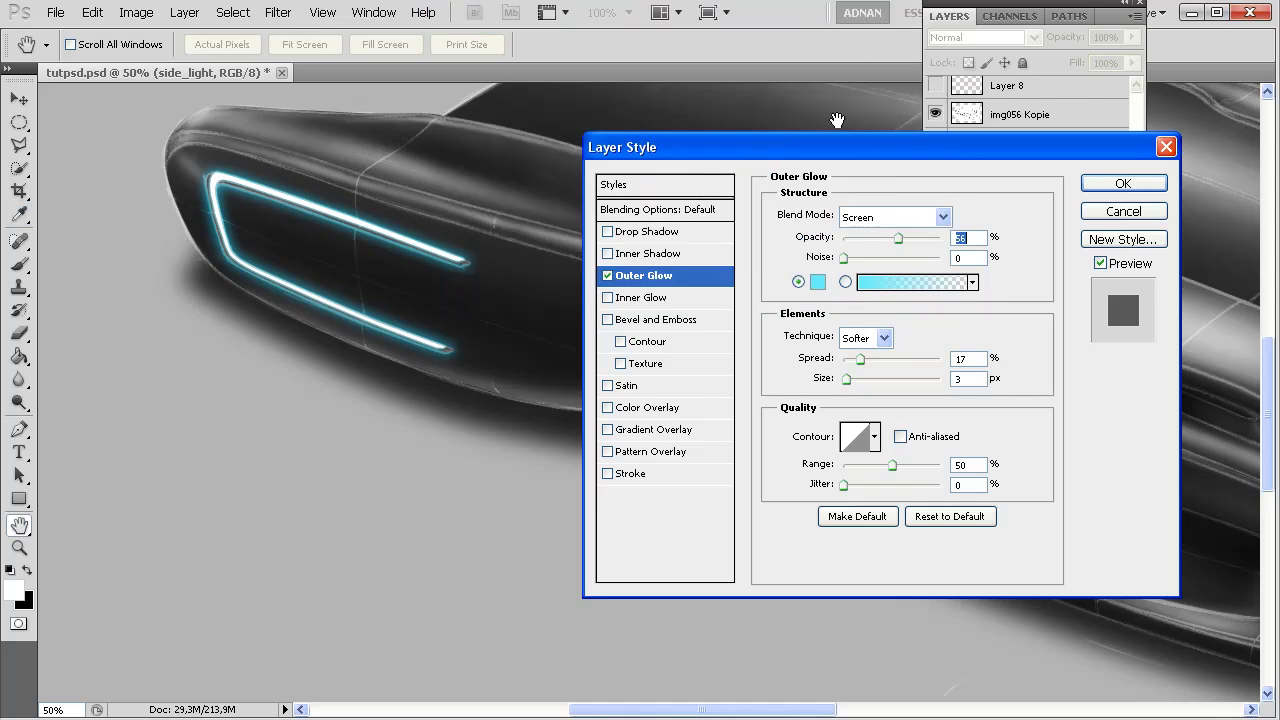
- Adjust the side_light glow's spread and size, raise its opacity slightly, and apply it
mouse_move(859, 360)
mouse_down()
mouse_move(880, 359)
mouse_move(846, 380)
mouse_up()
click(849, 379)
drag(897, 239, 908, 239)
click(1123, 183)
- Add an Outer Glow effect to the rear_depth layer in the rear_light group
drag(643, 354, 571, 480)
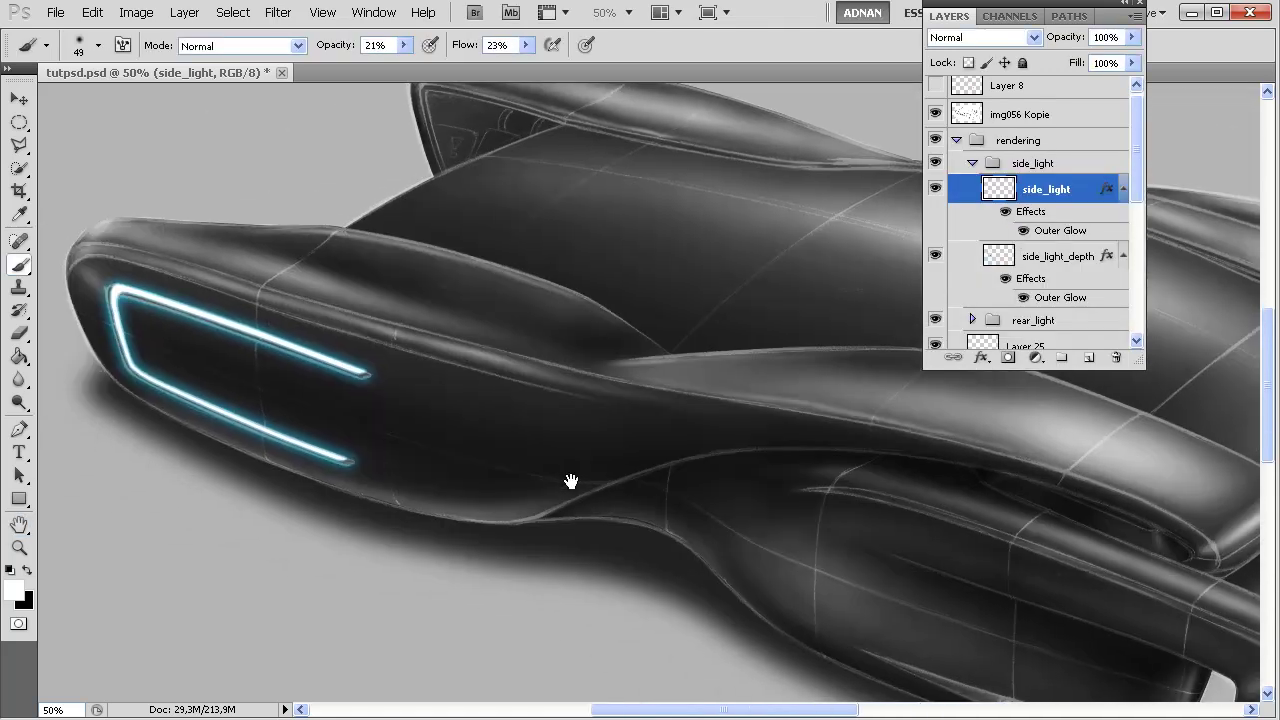
drag(791, 517, 772, 483)
scroll(772, 483, down, 2)
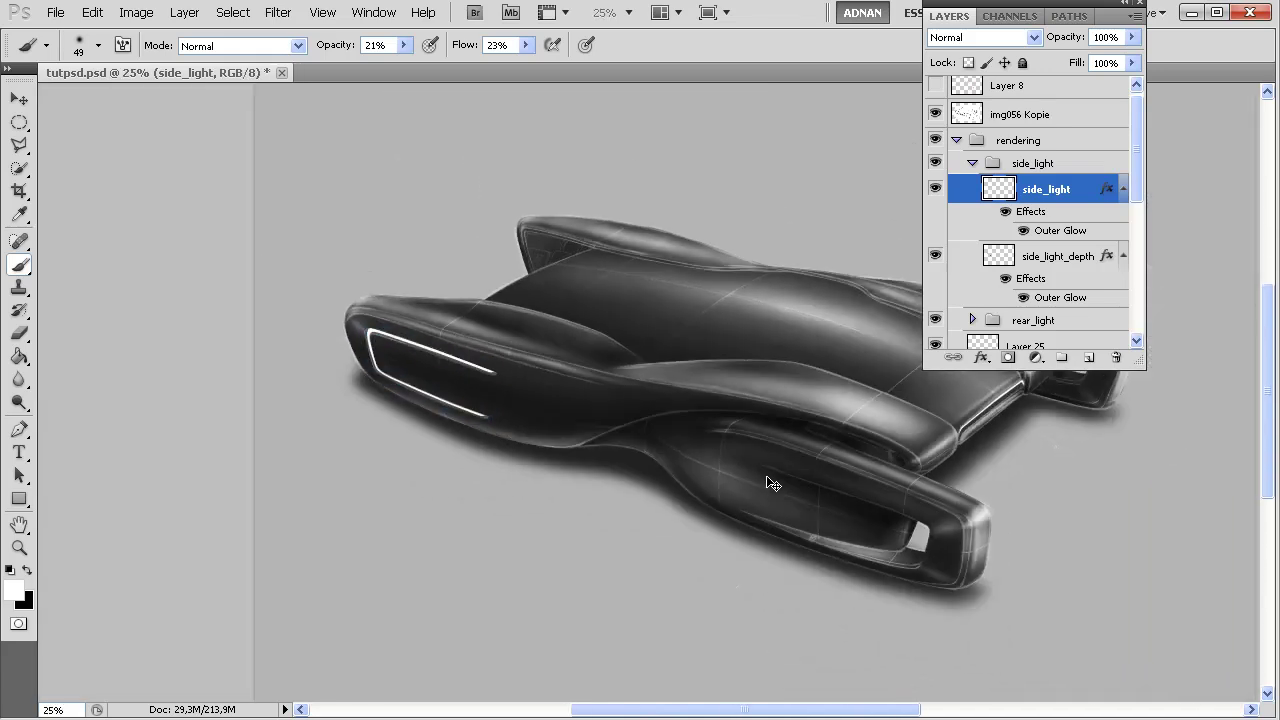
scroll(772, 483, up, 1)
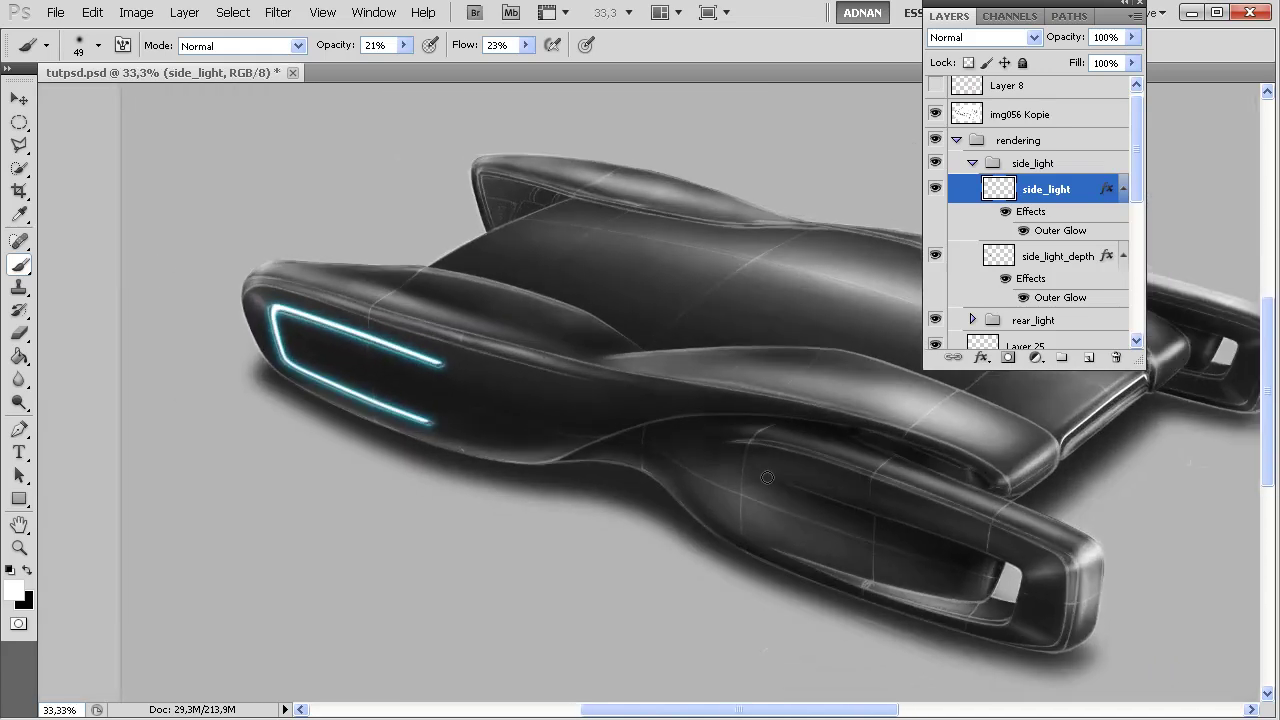
scroll(547, 403, right, 4)
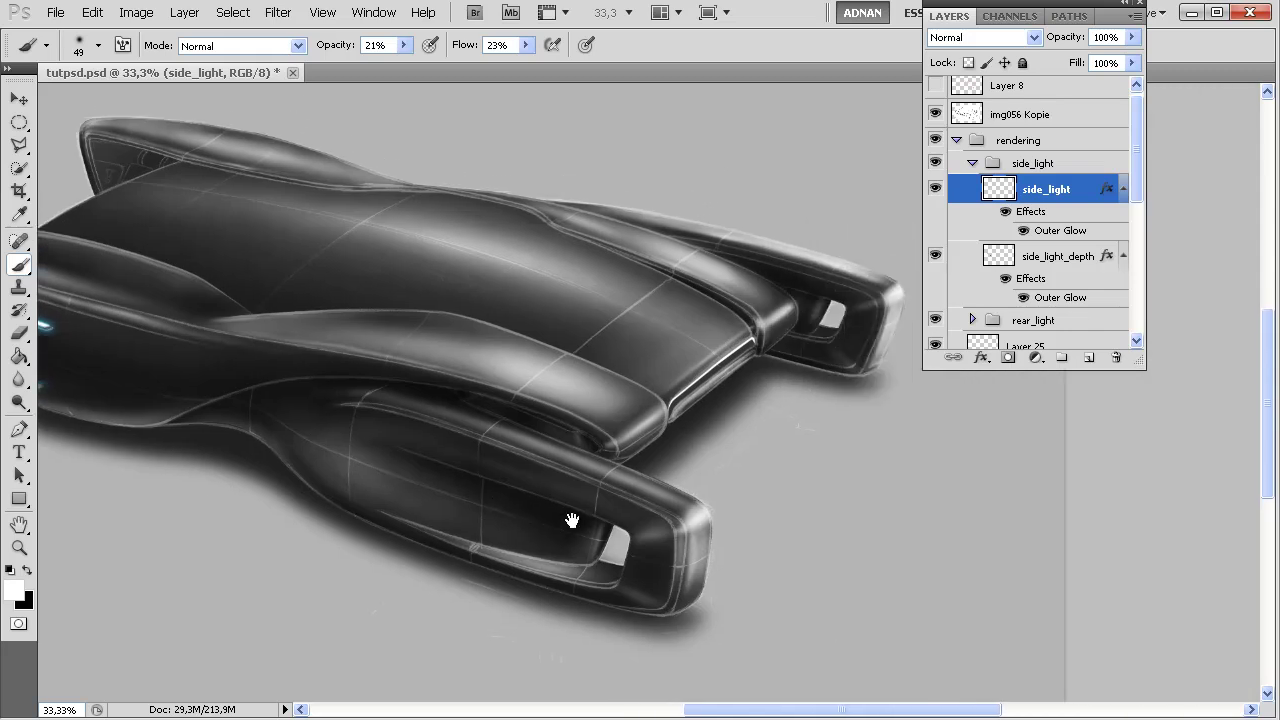
mouse_move(571, 521)
mouse_down()
mouse_move(645, 494)
mouse_move(551, 557)
mouse_move(448, 505)
mouse_up()
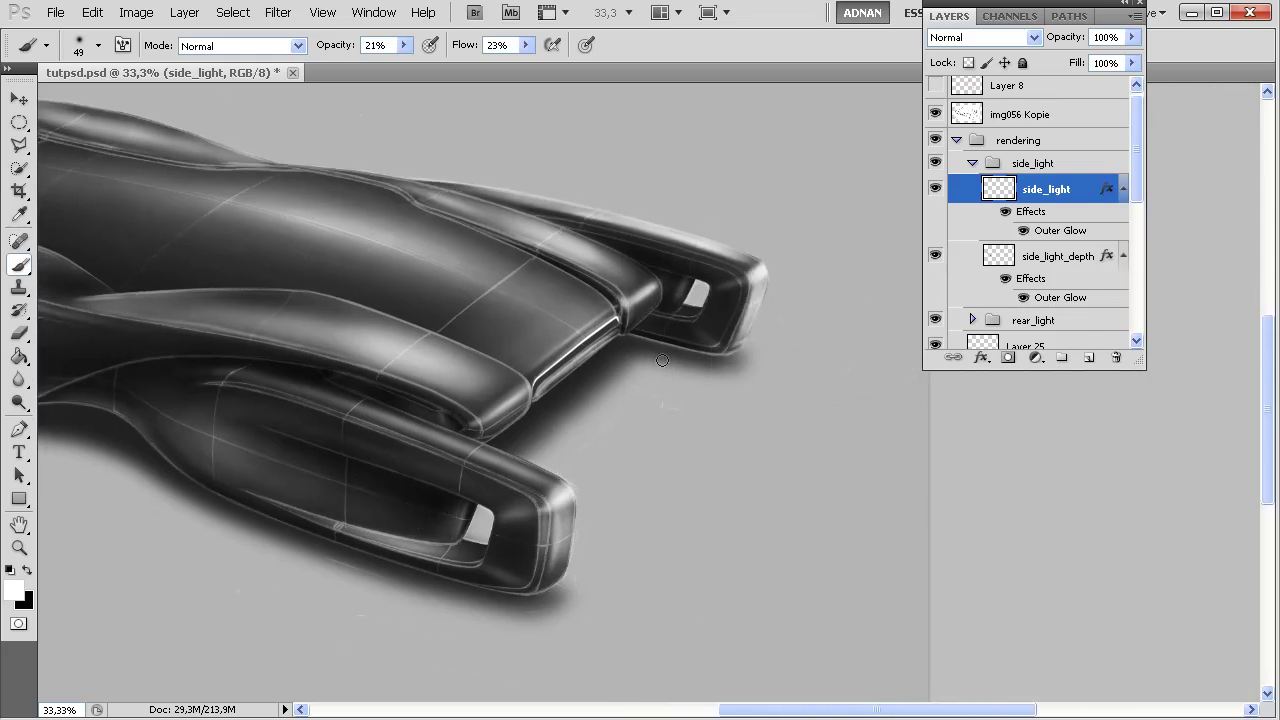
click(973, 165)
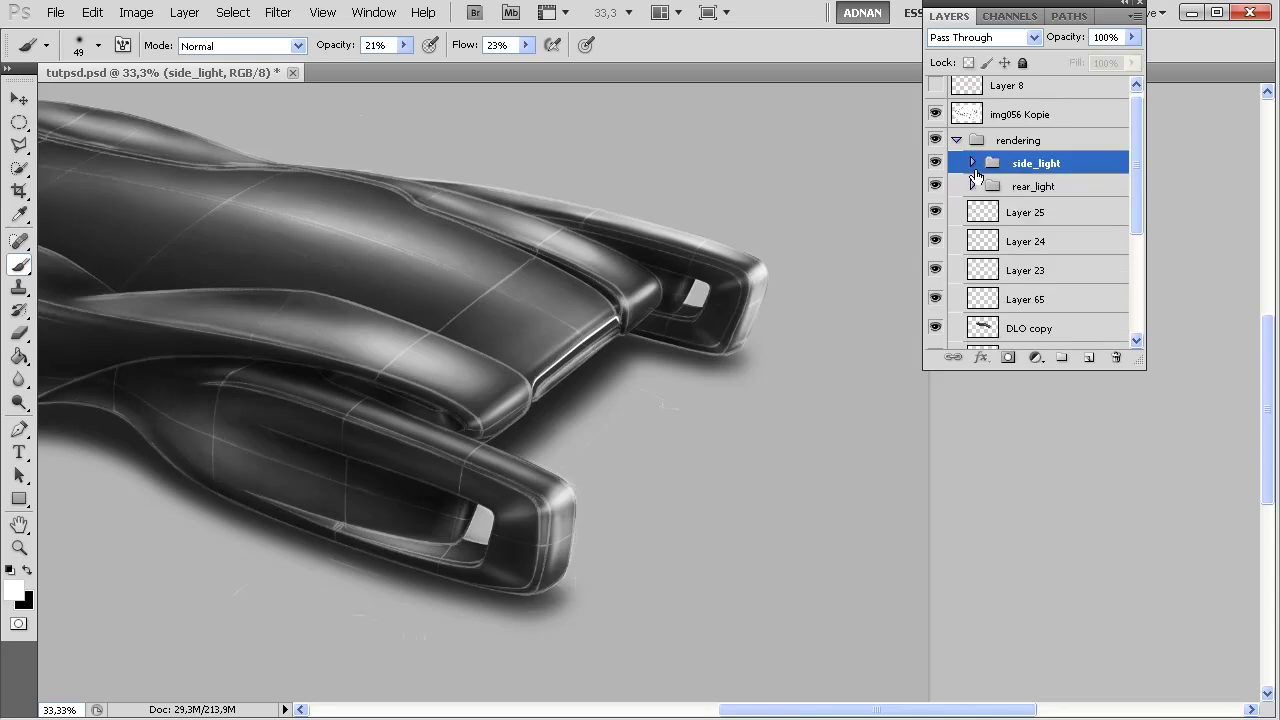
click(972, 186)
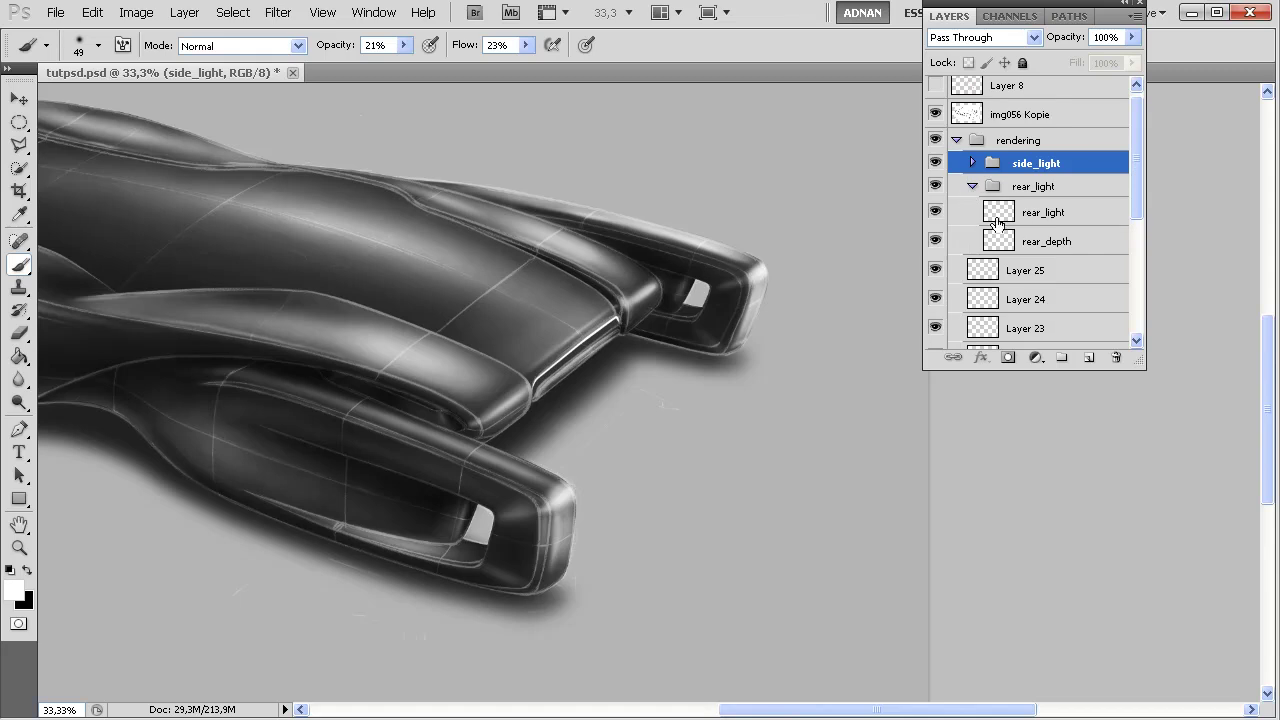
click(1027, 221)
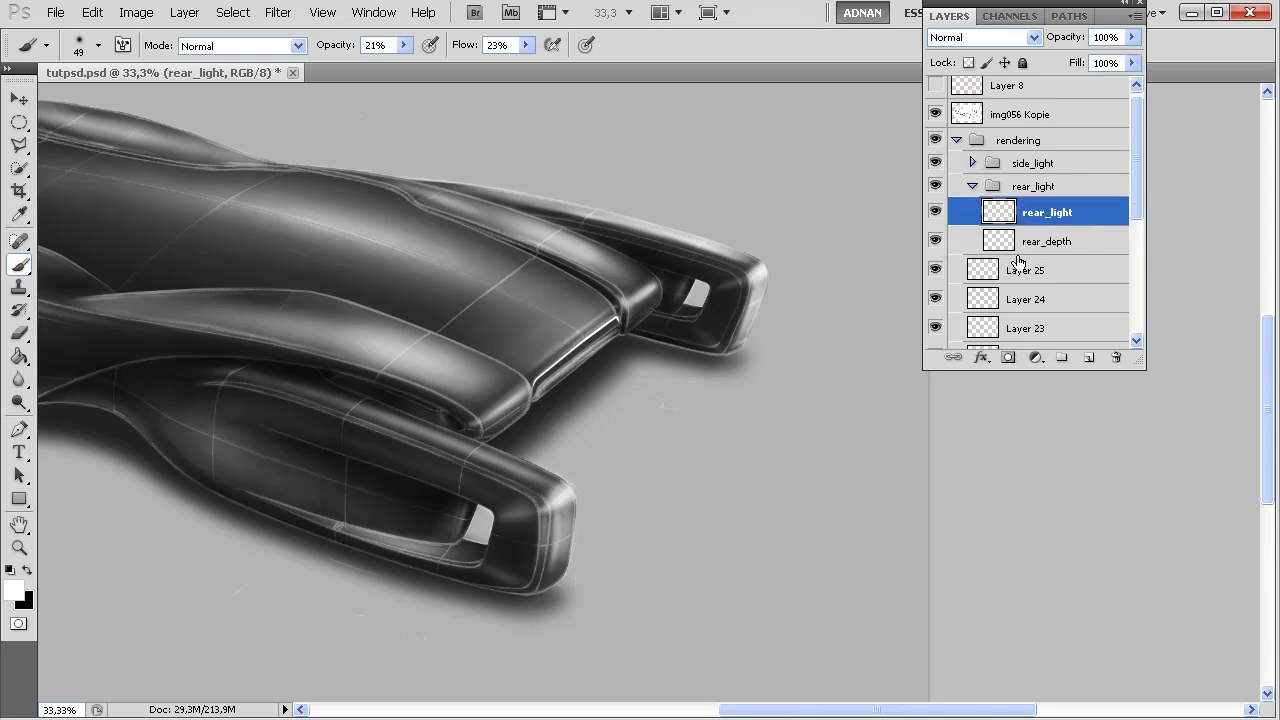
click(1033, 250)
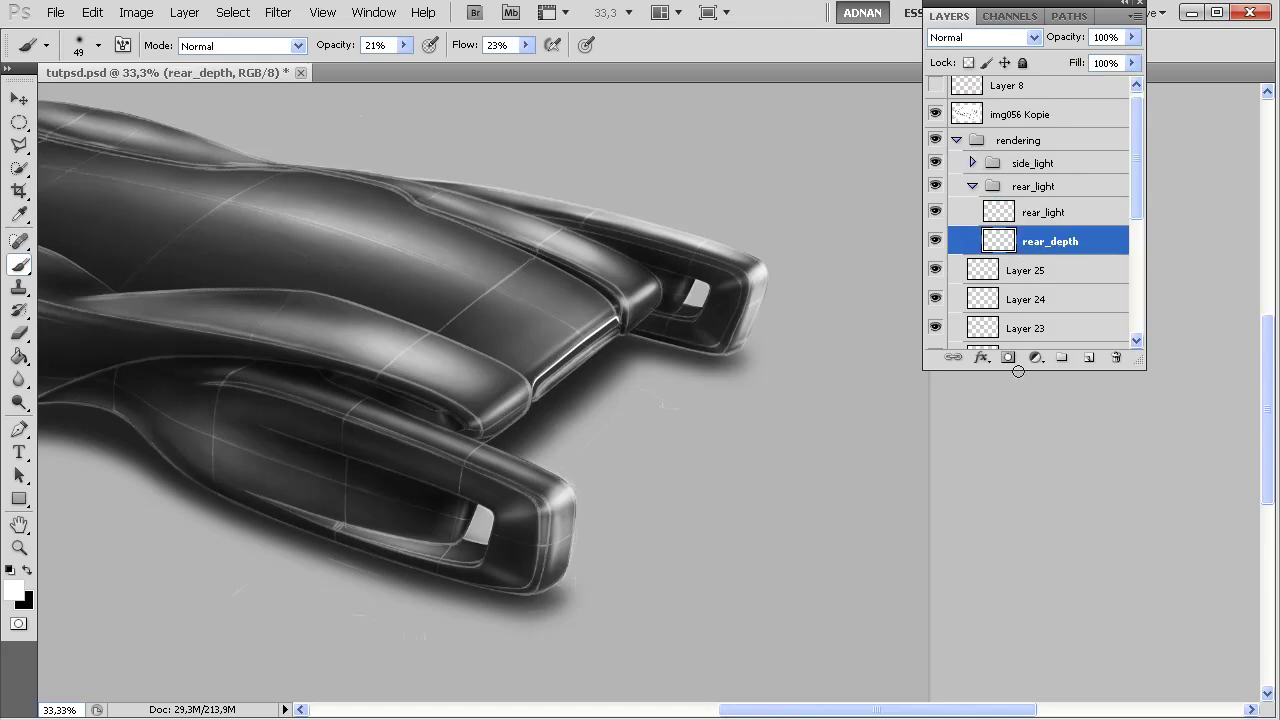
click(981, 359)
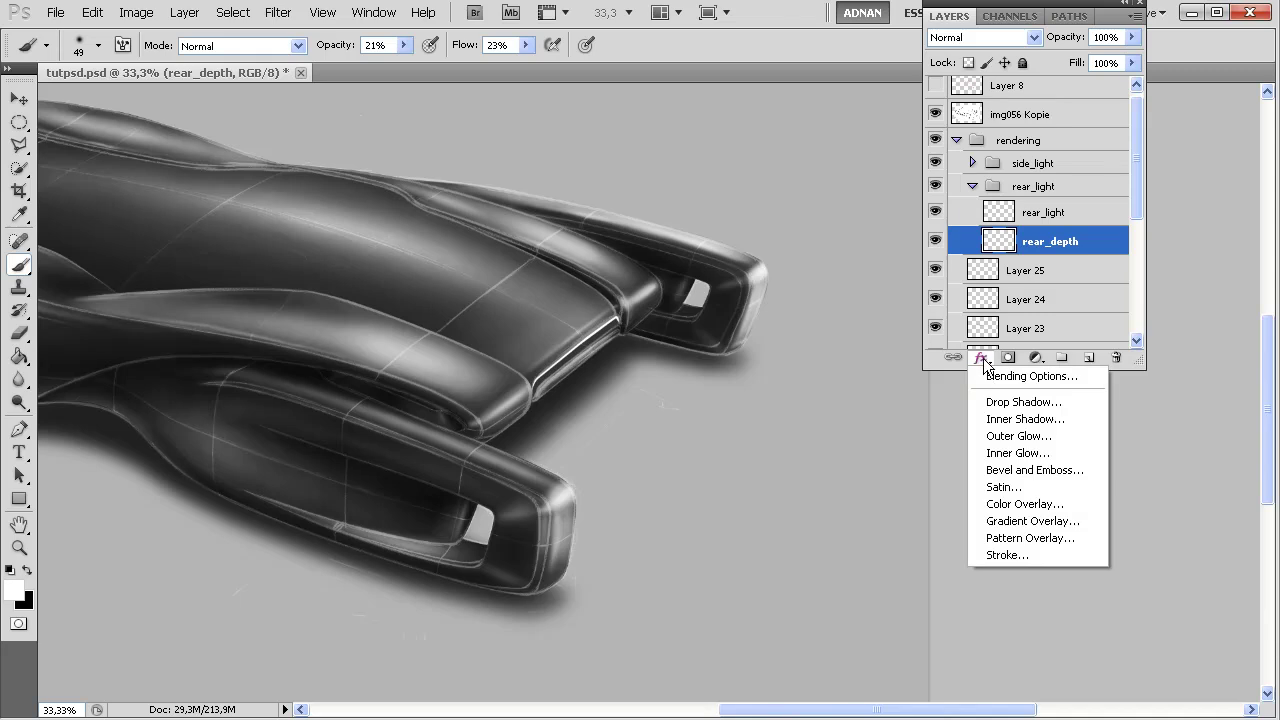
click(1019, 436)
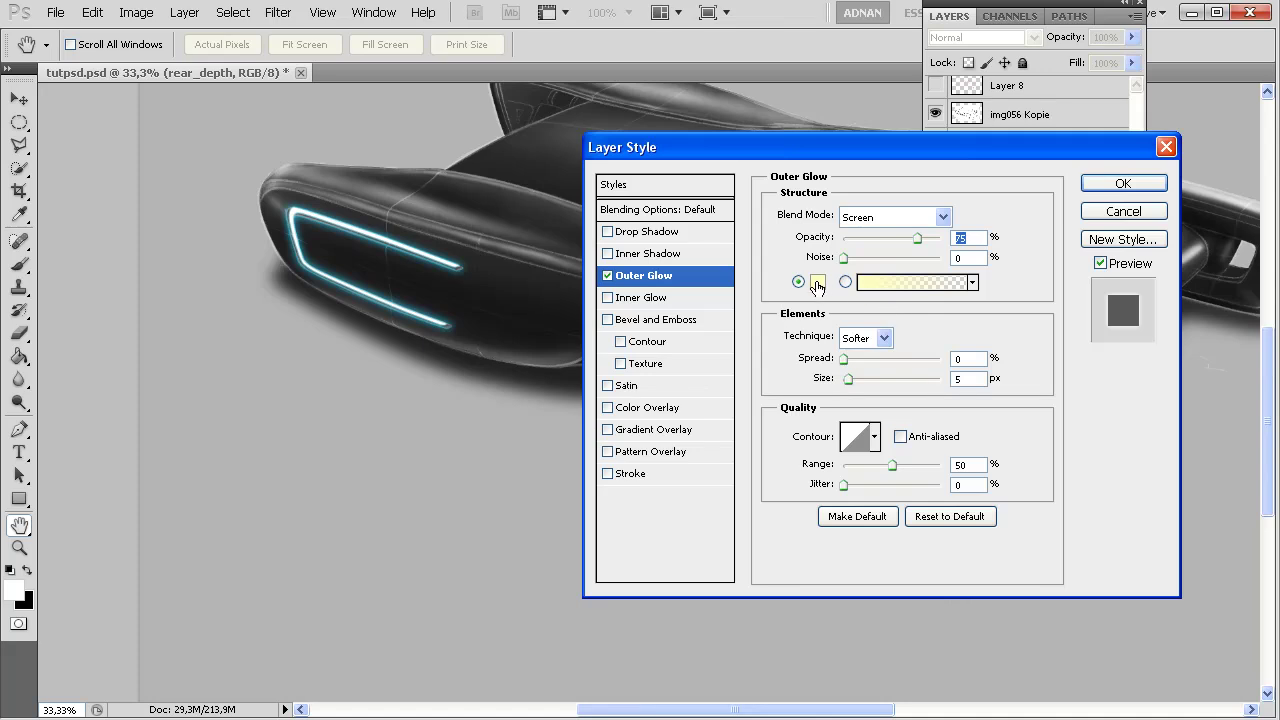
- Set the rear_depth glow to a fully saturated bright cyan, sampling the side light strip's glow as a base
click(817, 282)
click(405, 248)
drag(565, 166, 652, 4)
key(Return)
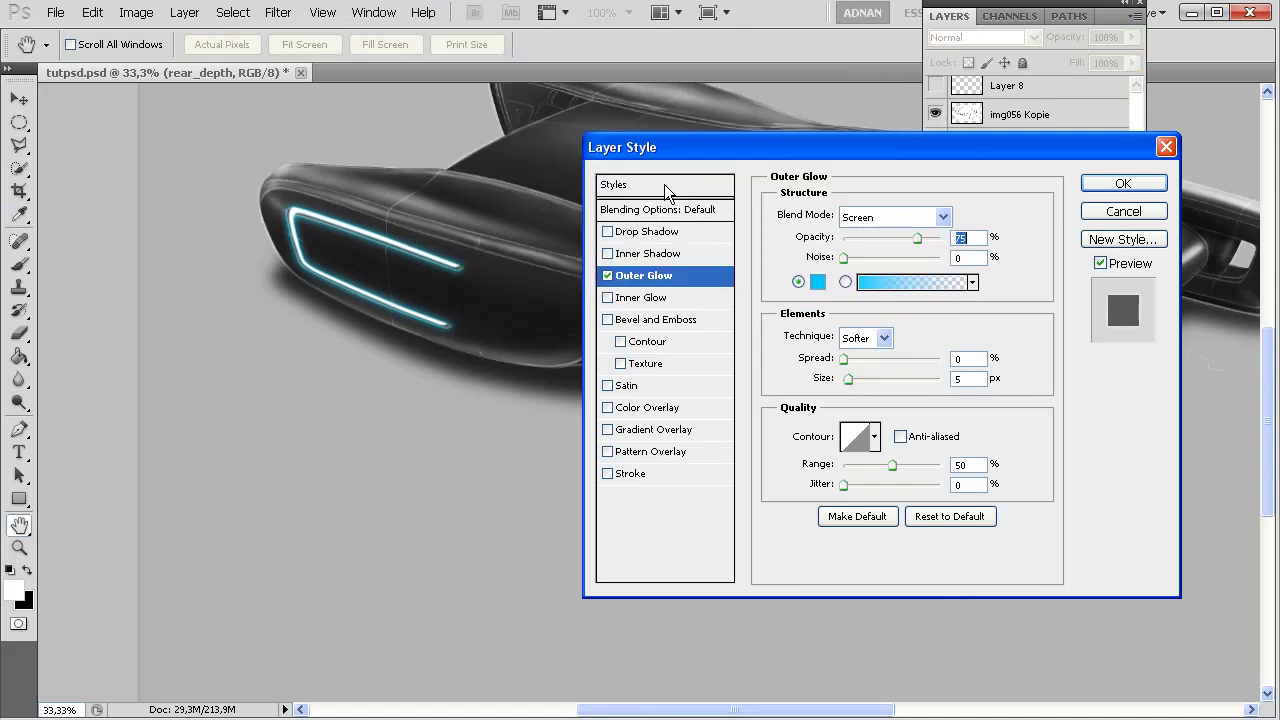
- Set the rear_depth glow to 53% opacity, 12% spread and 43 px size, and apply it
drag(414, 363, 499, 383)
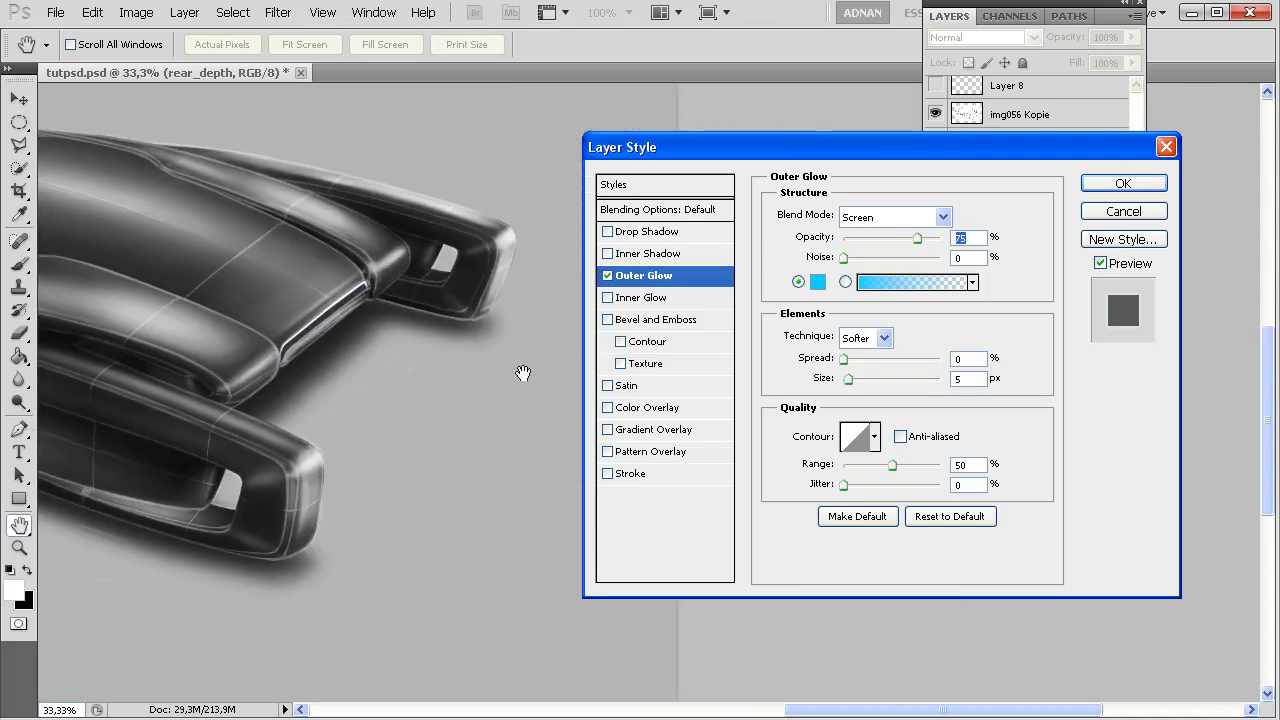
key(ctrl+plus)
key(ctrl+plus)
drag(389, 370, 486, 366)
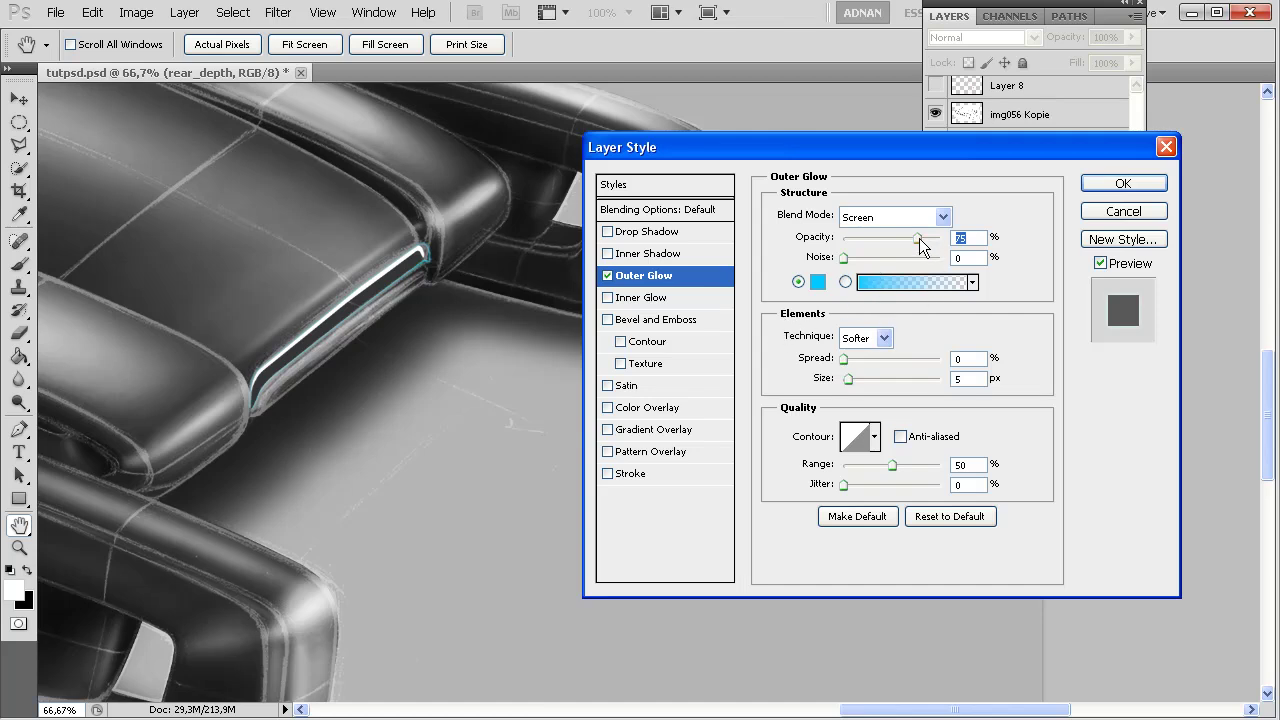
mouse_move(845, 362)
mouse_down()
mouse_move(872, 359)
mouse_move(856, 383)
mouse_move(867, 365)
mouse_up()
drag(430, 385, 418, 489)
drag(903, 240, 895, 241)
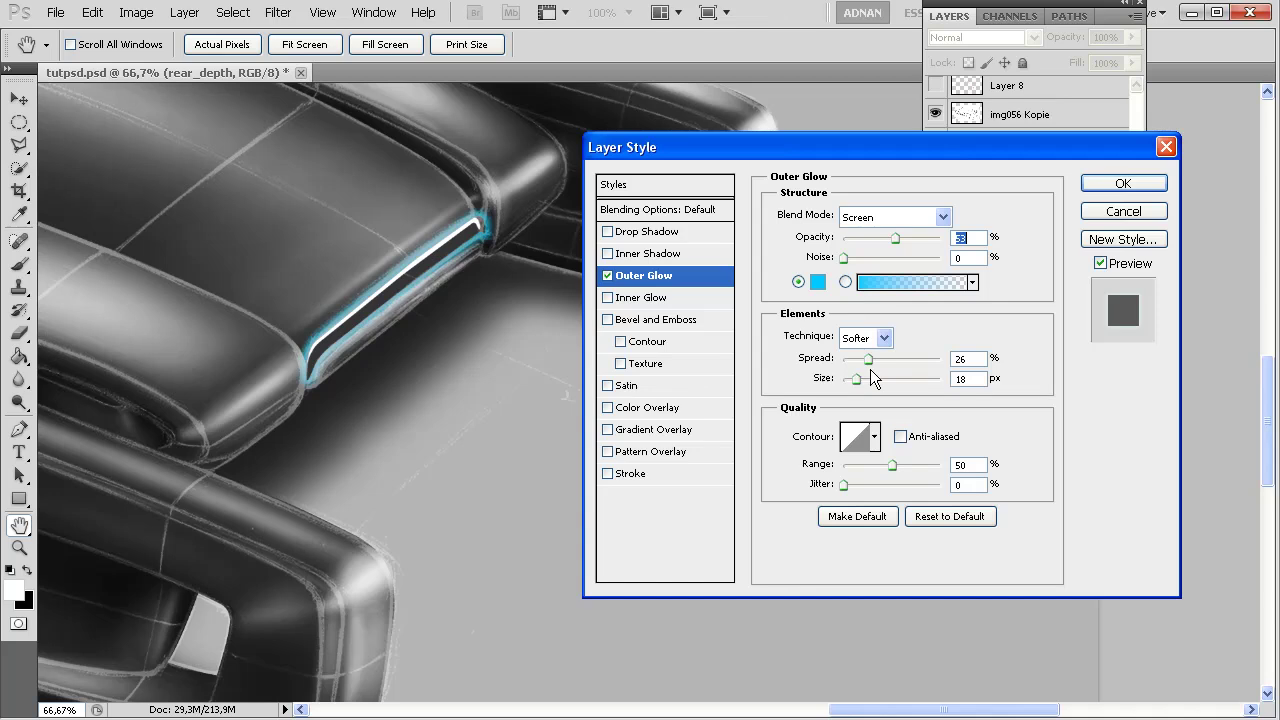
drag(859, 377, 864, 381)
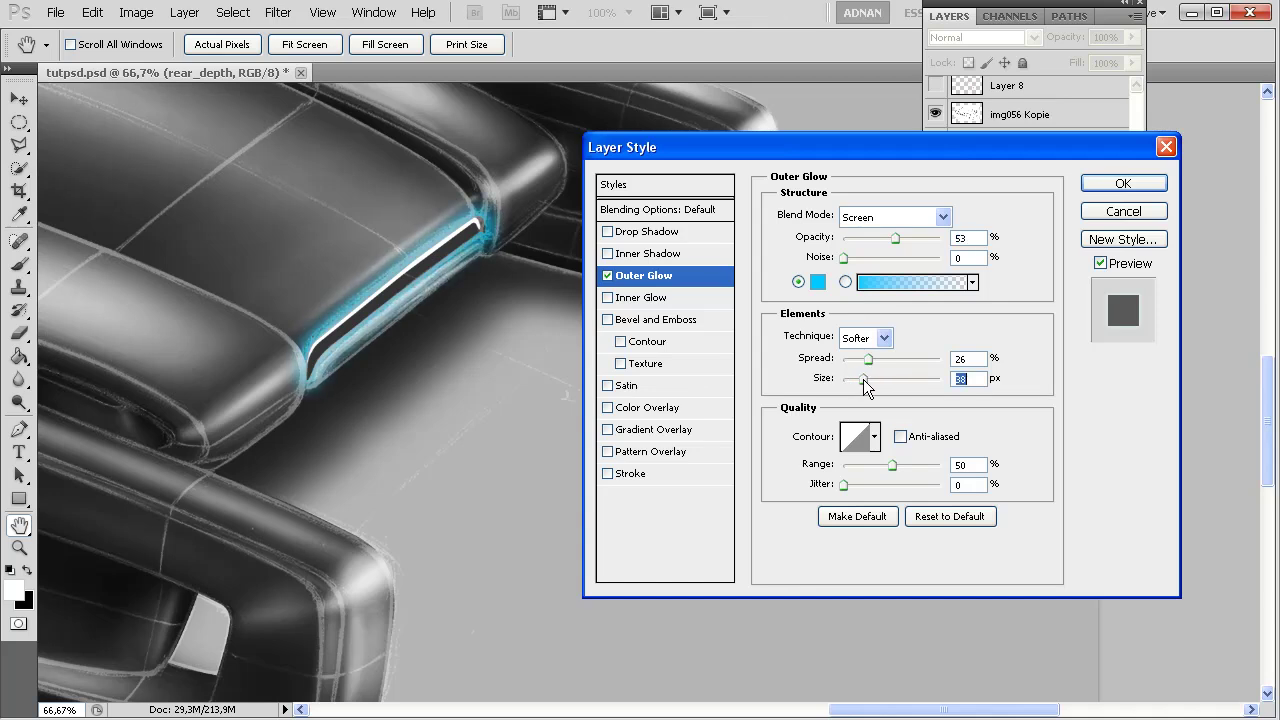
mouse_move(865, 363)
mouse_down()
mouse_move(840, 361)
mouse_move(854, 360)
mouse_up()
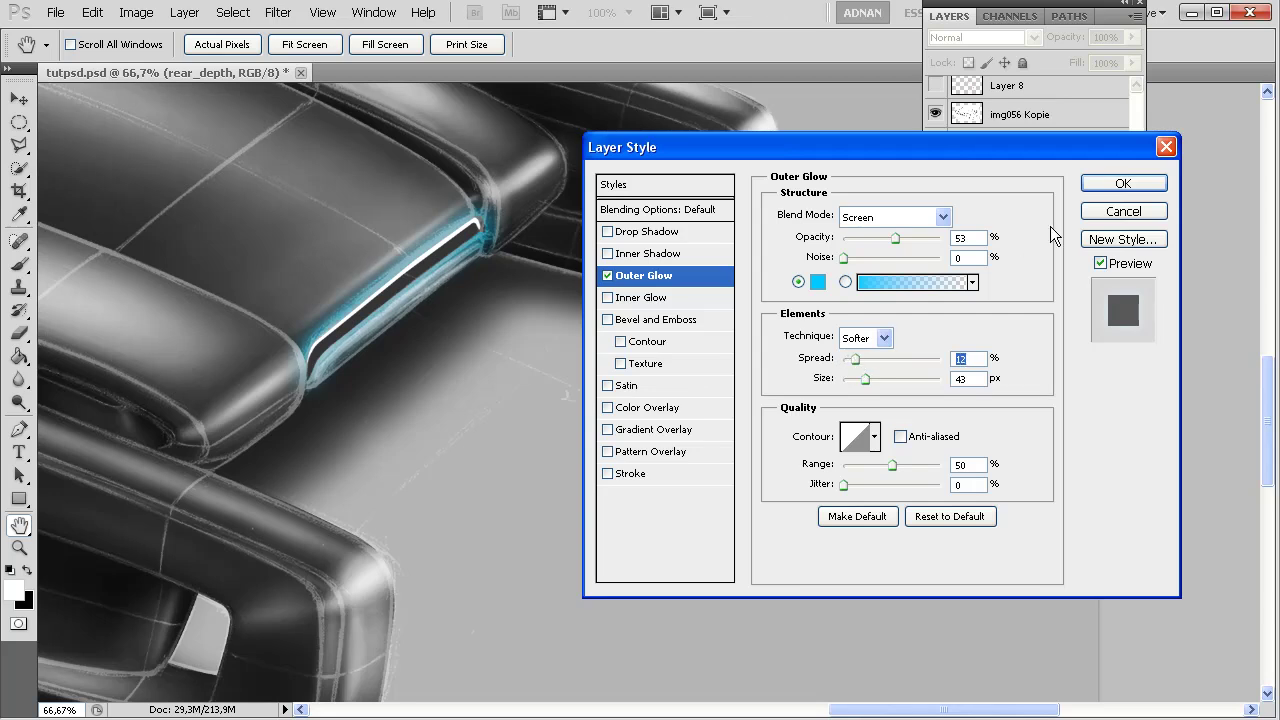
click(1095, 182)
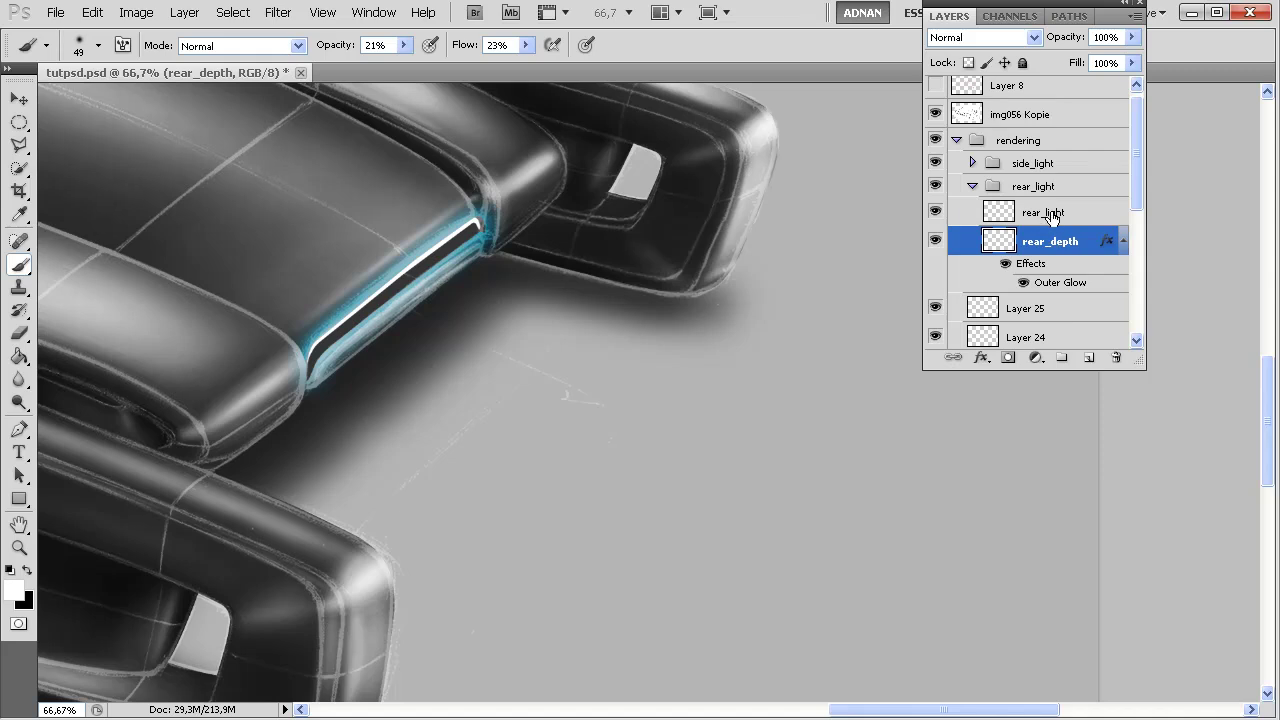
- Add an Outer Glow effect to the rear_light layer in a light cyan based on the rear glow's colour
click(1050, 213)
click(981, 358)
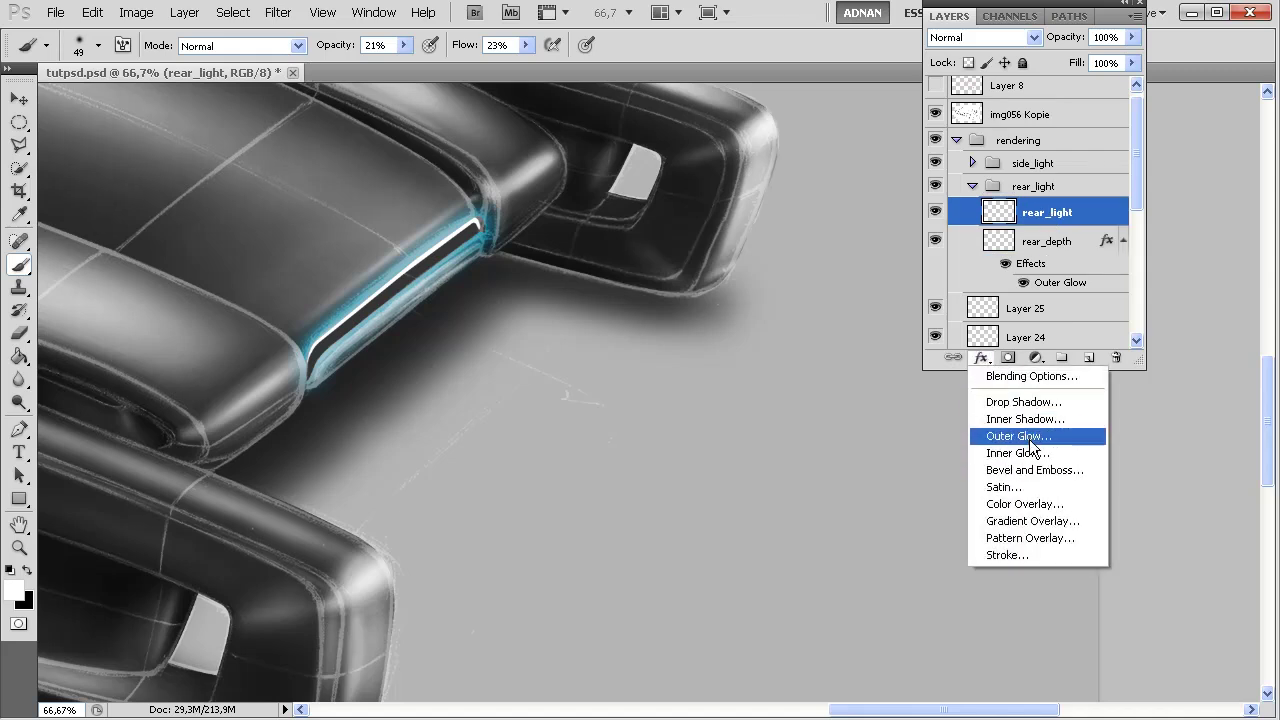
click(1031, 437)
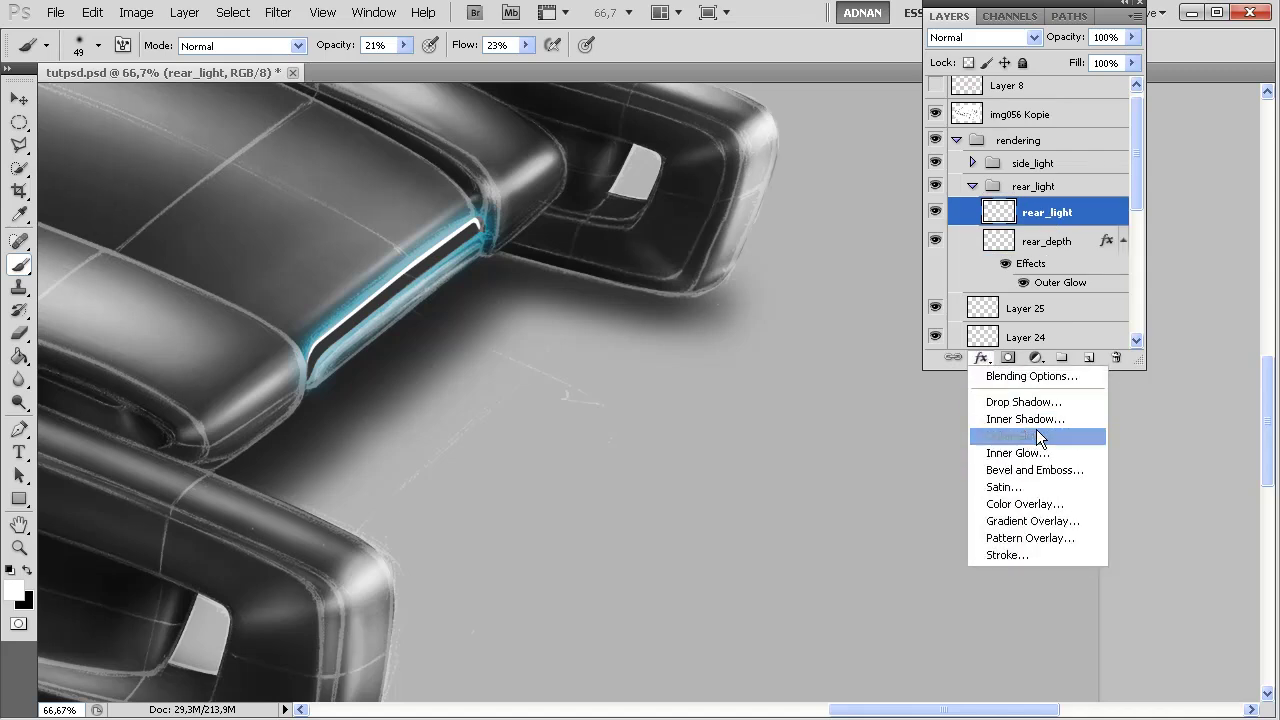
click(820, 283)
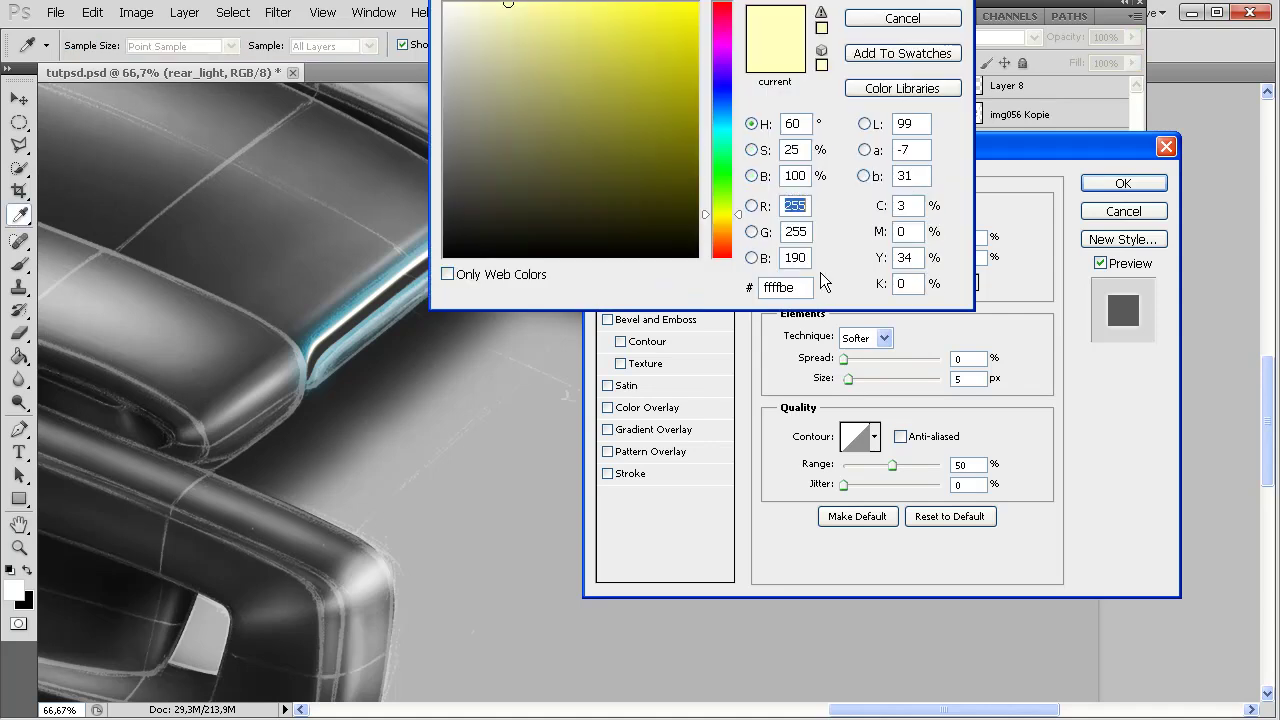
click(370, 285)
mouse_move(581, 121)
mouse_down()
mouse_move(698, 1)
mouse_move(597, 10)
mouse_up()
key(Return)
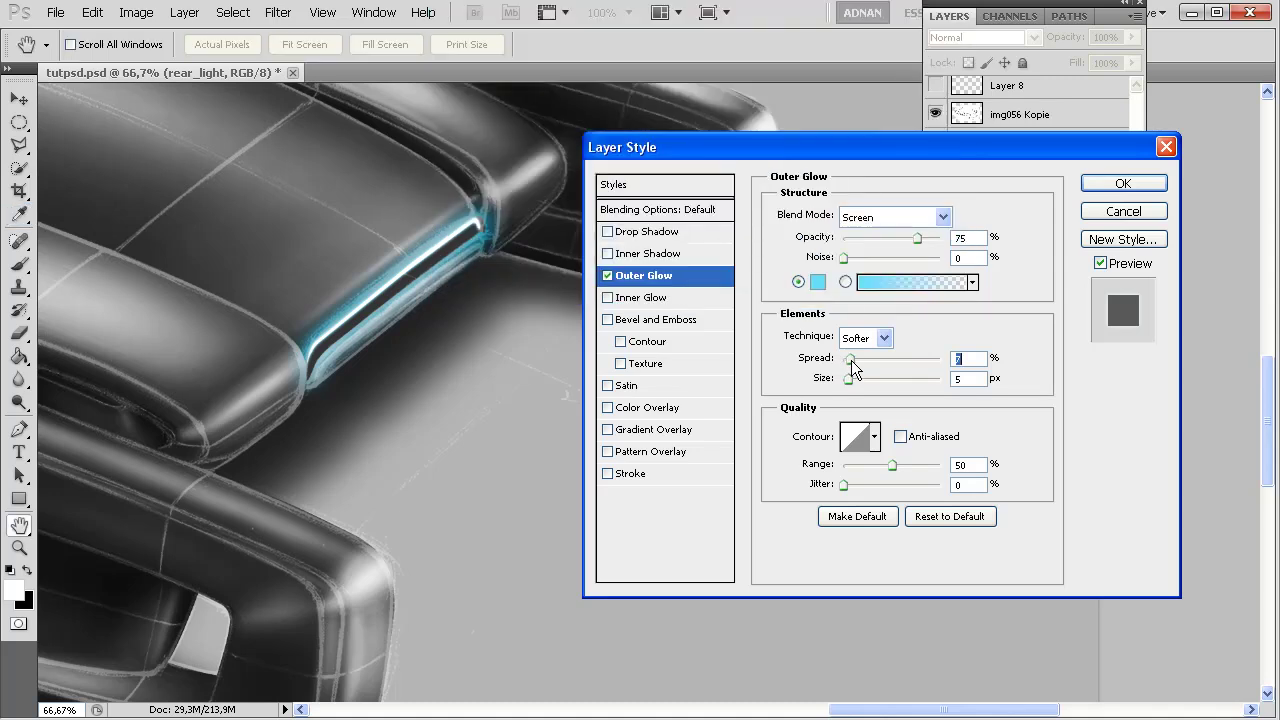
- Set the rear_light glow's spread to 31% and its size to 16 px
text(22)
drag(851, 378, 854, 379)
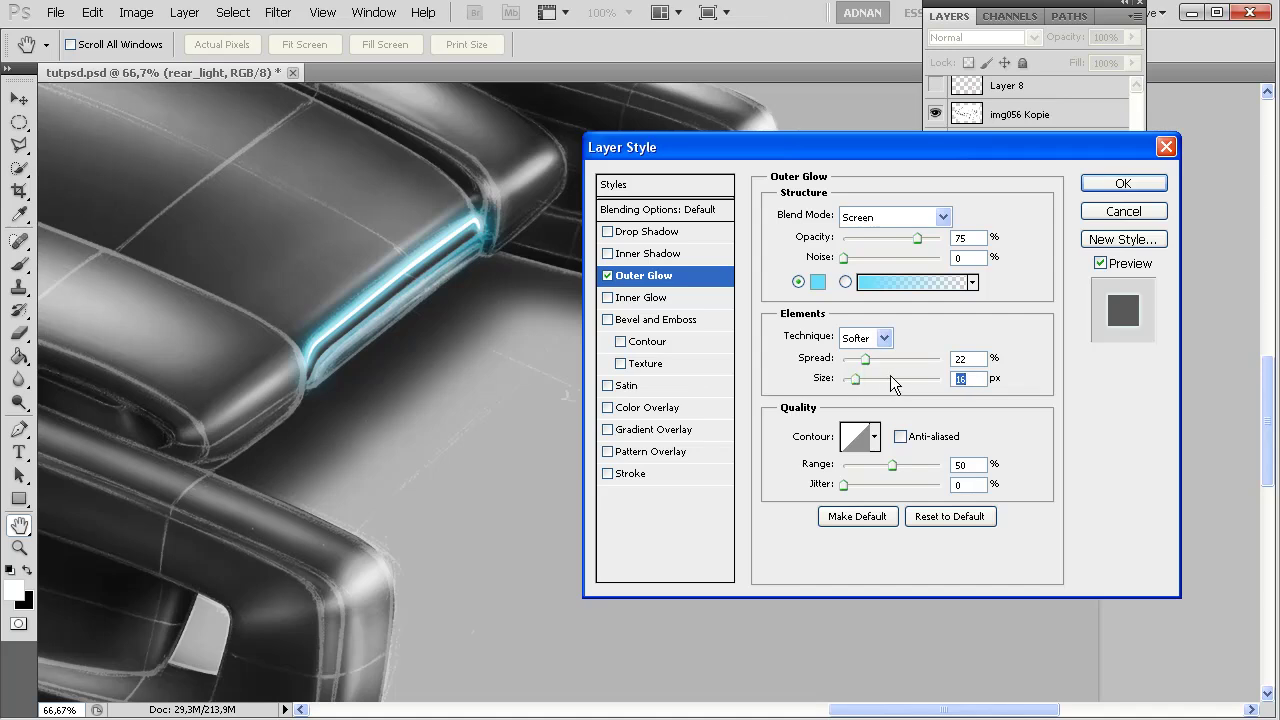
click(873, 362)
drag(871, 362, 873, 362)
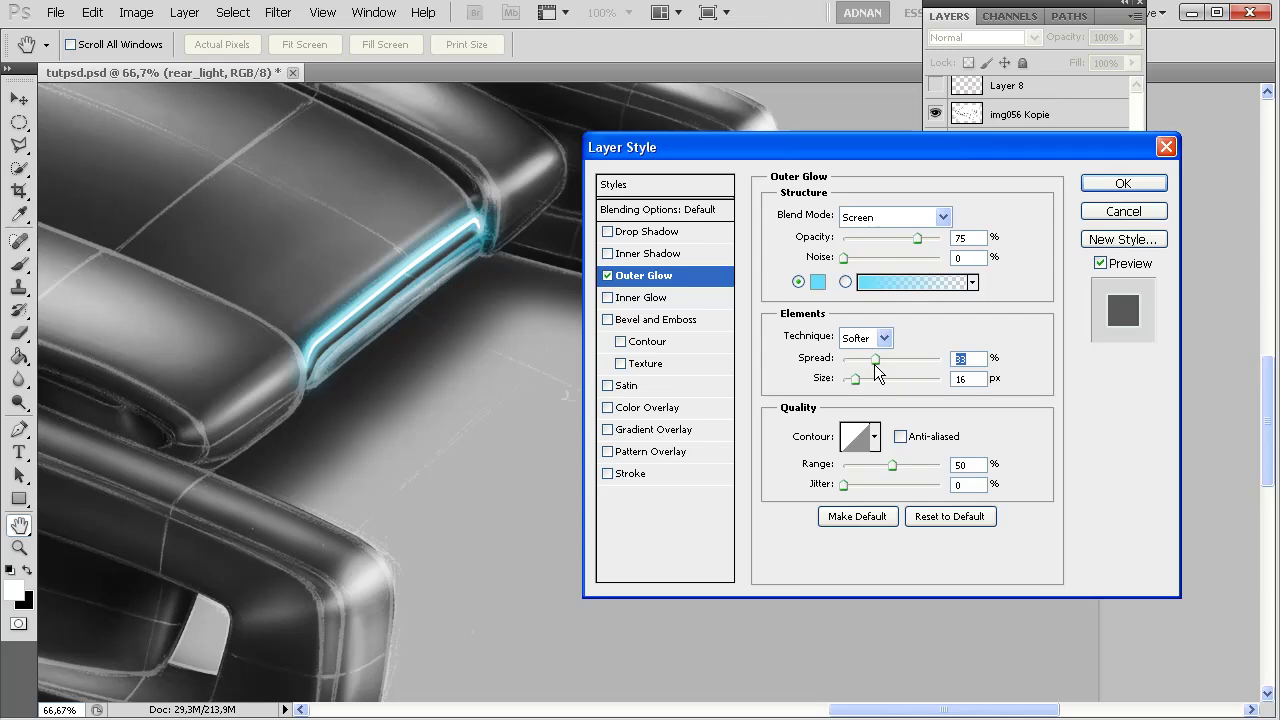
drag(857, 381, 855, 381)
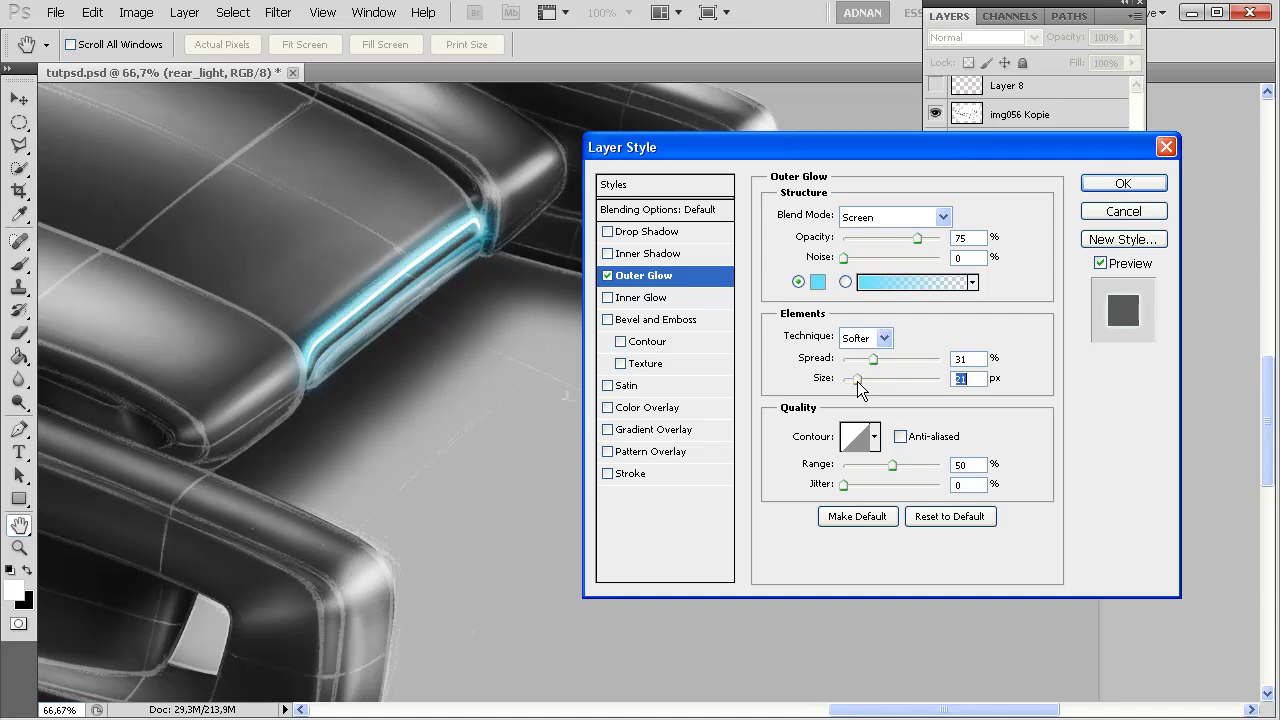
- Change the rear_light glow's colour to white #ffffff and apply the effect
click(817, 282)
click(610, 66)
mouse_move(610, 66)
mouse_down()
mouse_move(652, 3)
mouse_move(445, 4)
mouse_up()
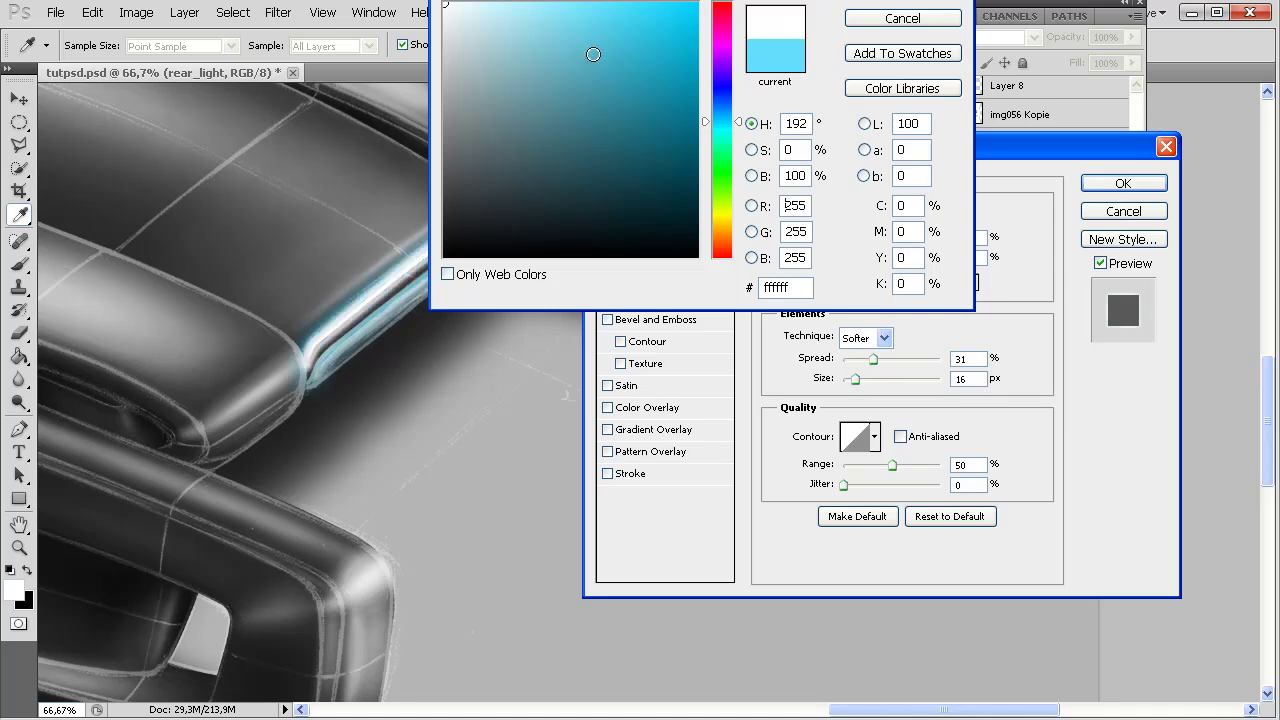
click(900, 19)
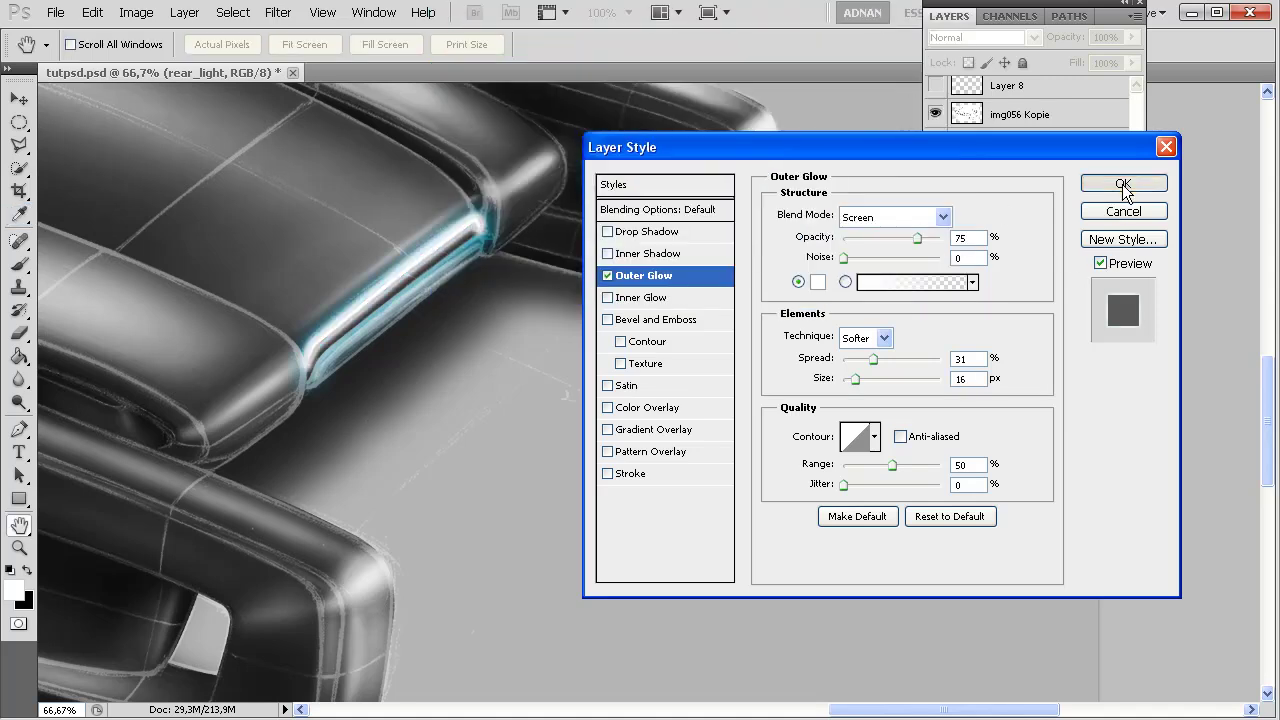
click(1123, 186)
drag(743, 229, 517, 338)
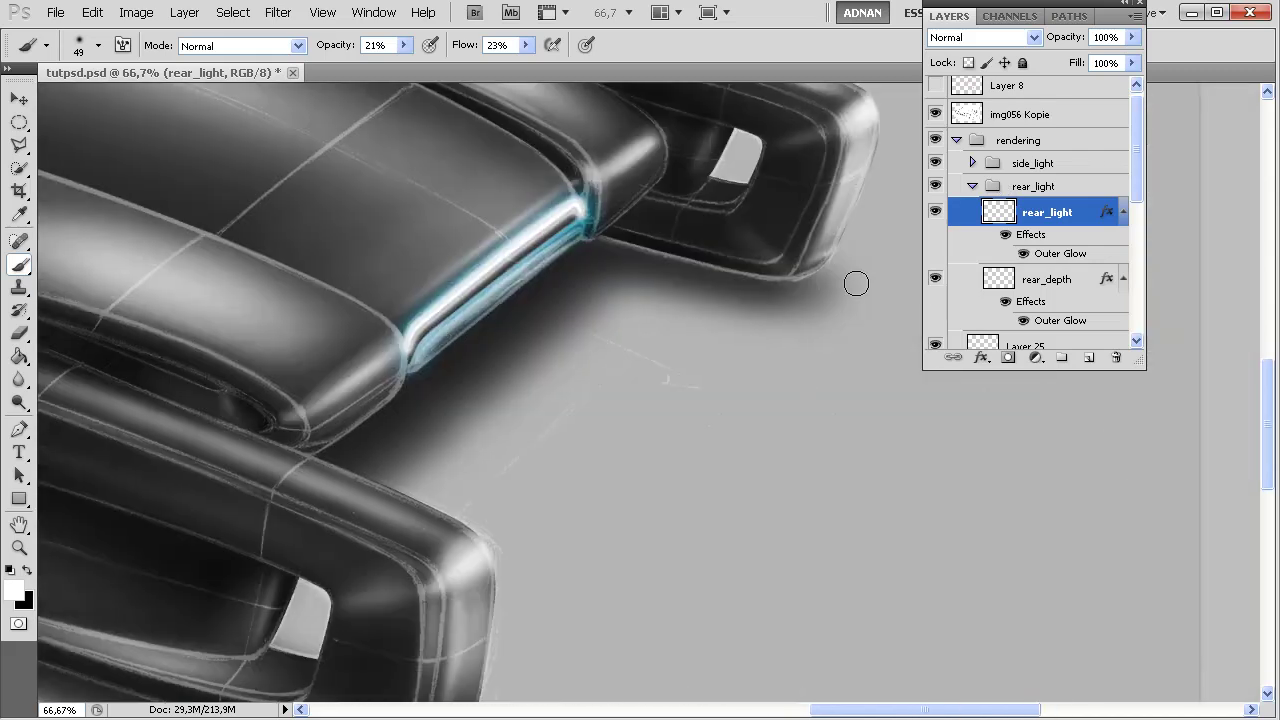
drag(656, 409, 560, 446)
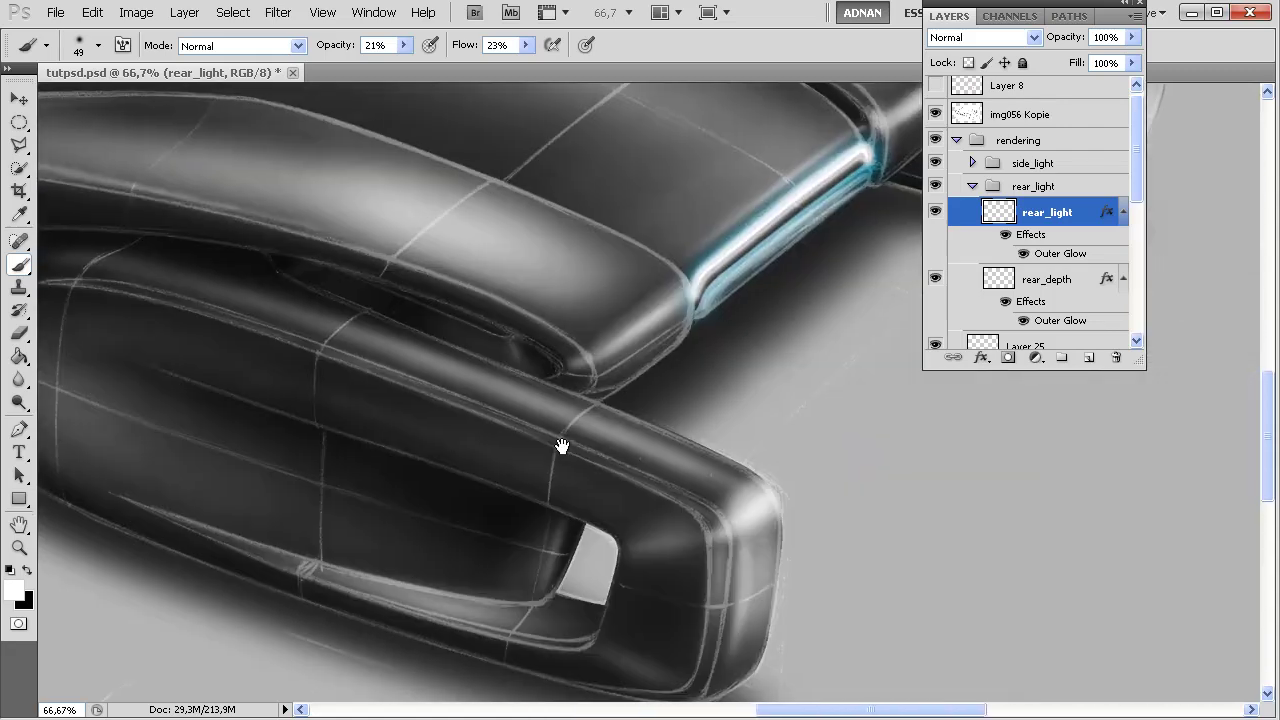
- Raise the rear_depth layer's Outer Glow to 70 px size and 68% opacity, and apply it
double_click(1053, 326)
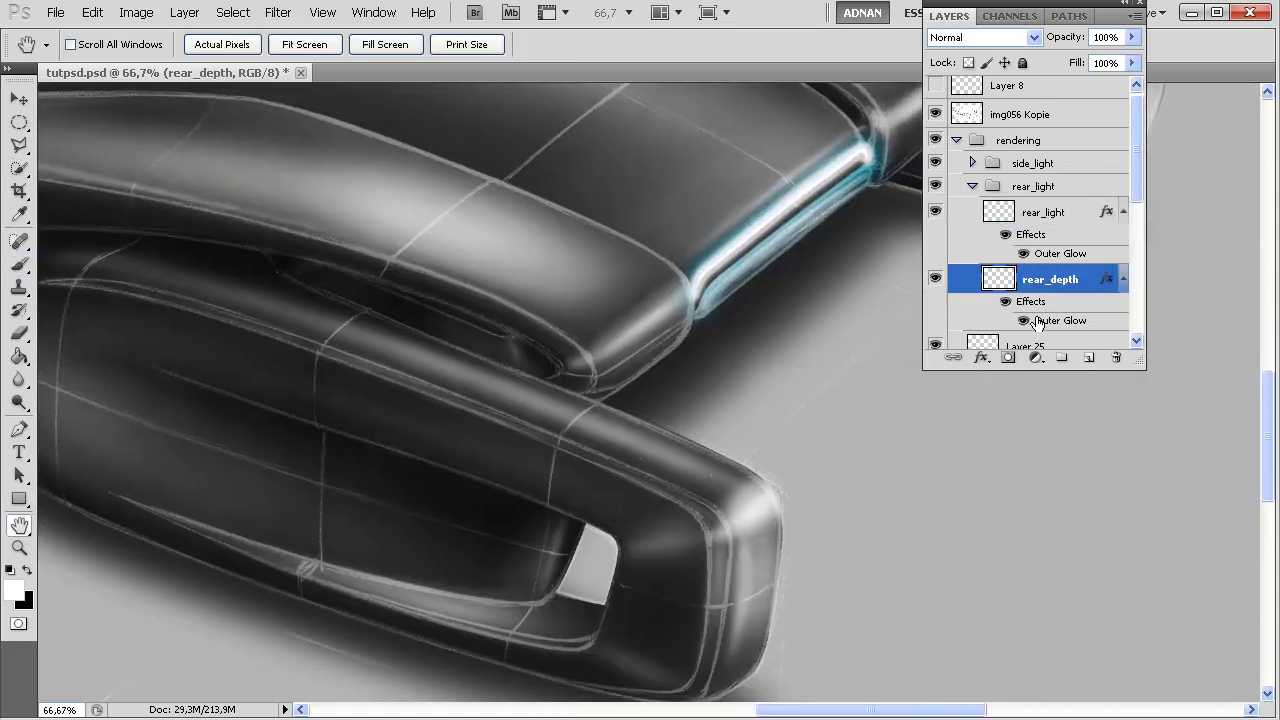
drag(898, 140, 364, 122)
mouse_move(331, 341)
mouse_down()
mouse_move(347, 360)
mouse_move(328, 339)
mouse_up()
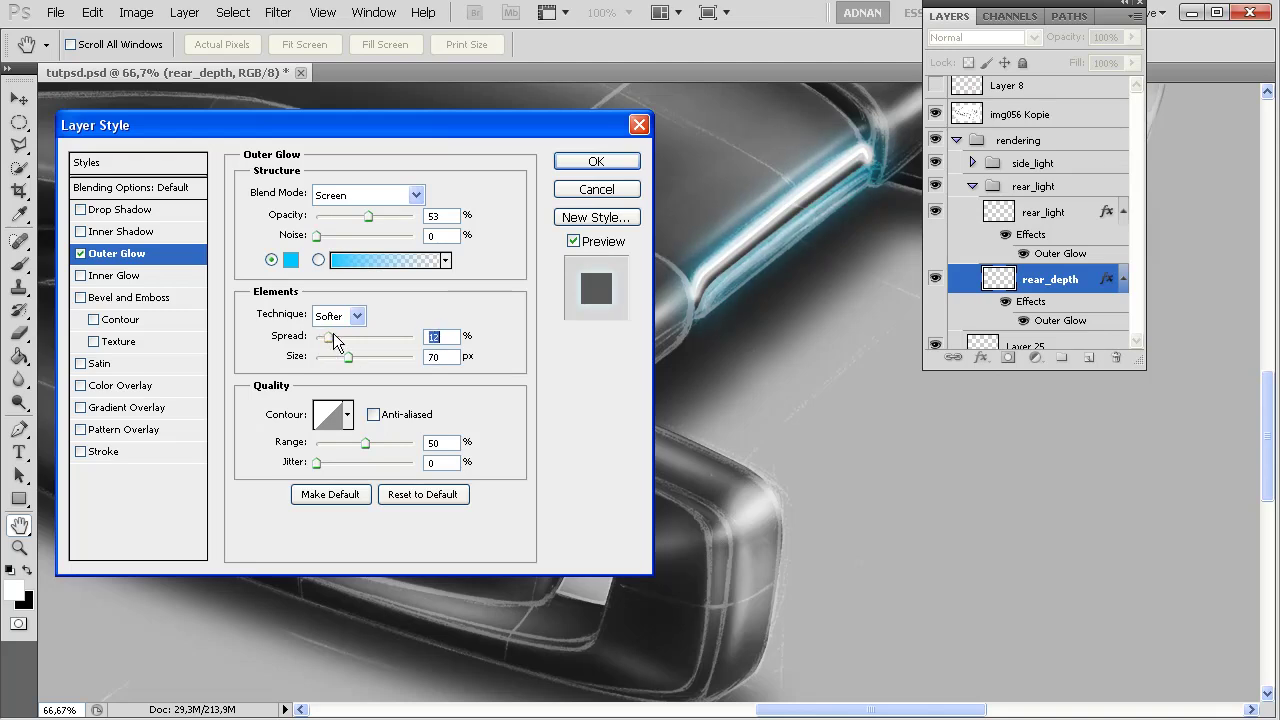
drag(377, 214, 382, 219)
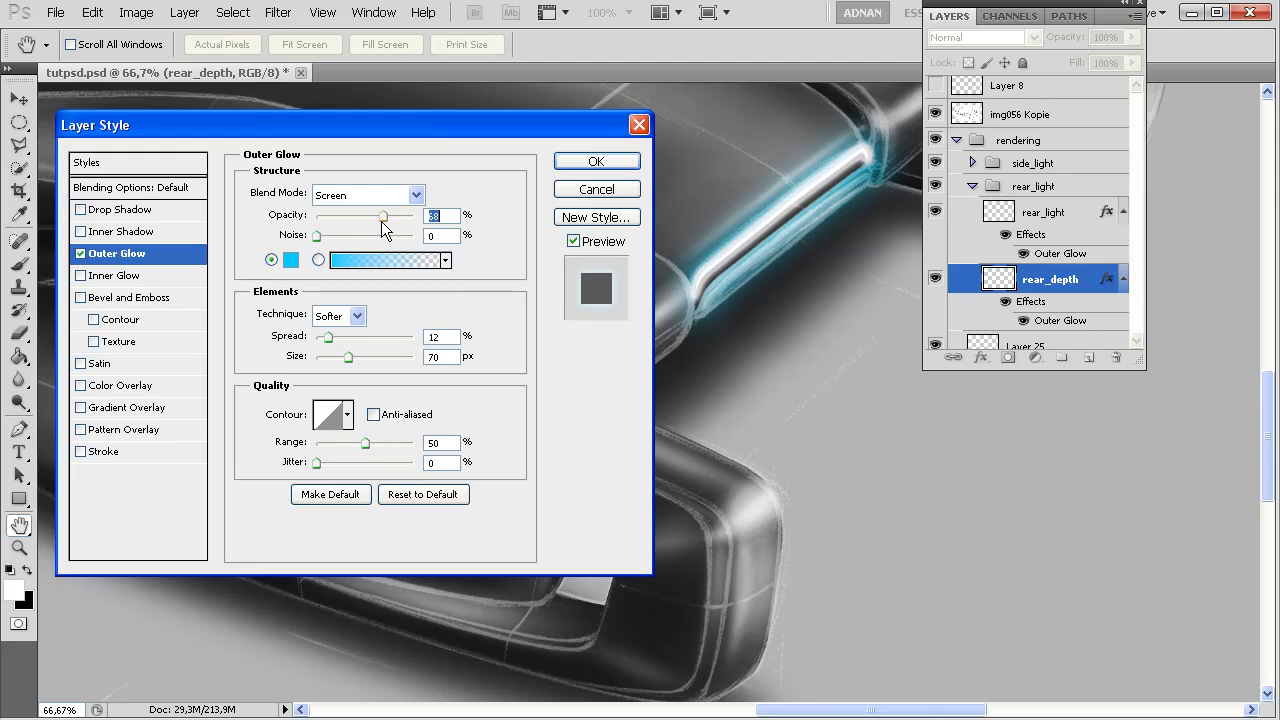
click(571, 166)
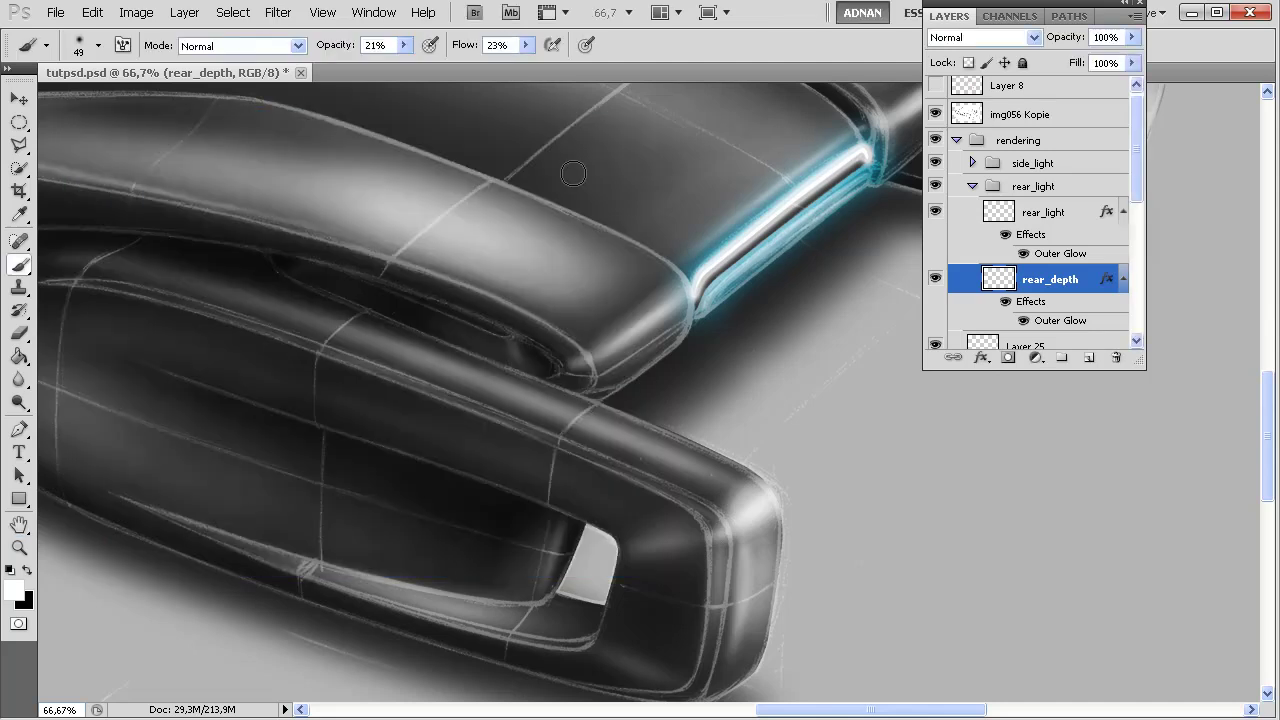
- Reopen the rear_depth layer's Outer Glow and set its spread to 30% and its size to 27 px
key(ctrl+minus)
key(ctrl+minus)
key(ctrl+minus)
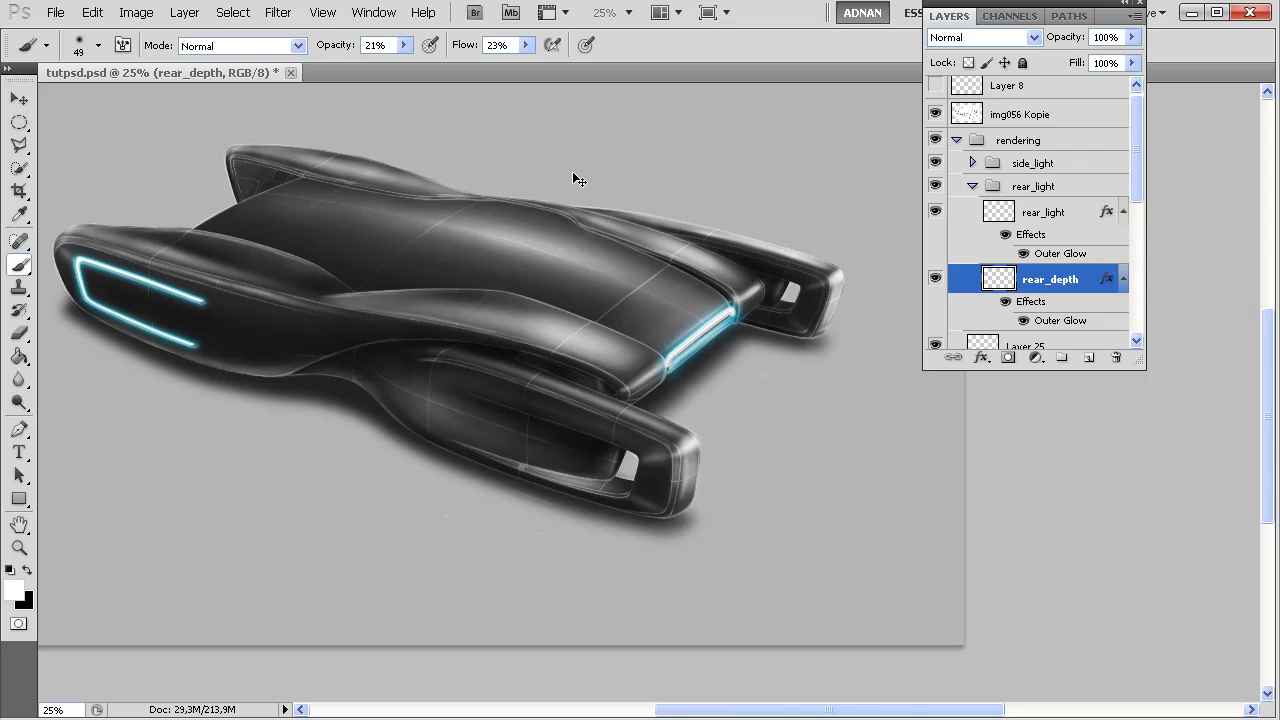
key(ctrl+minus)
key(ctrl+plus)
key(ctrl+plus)
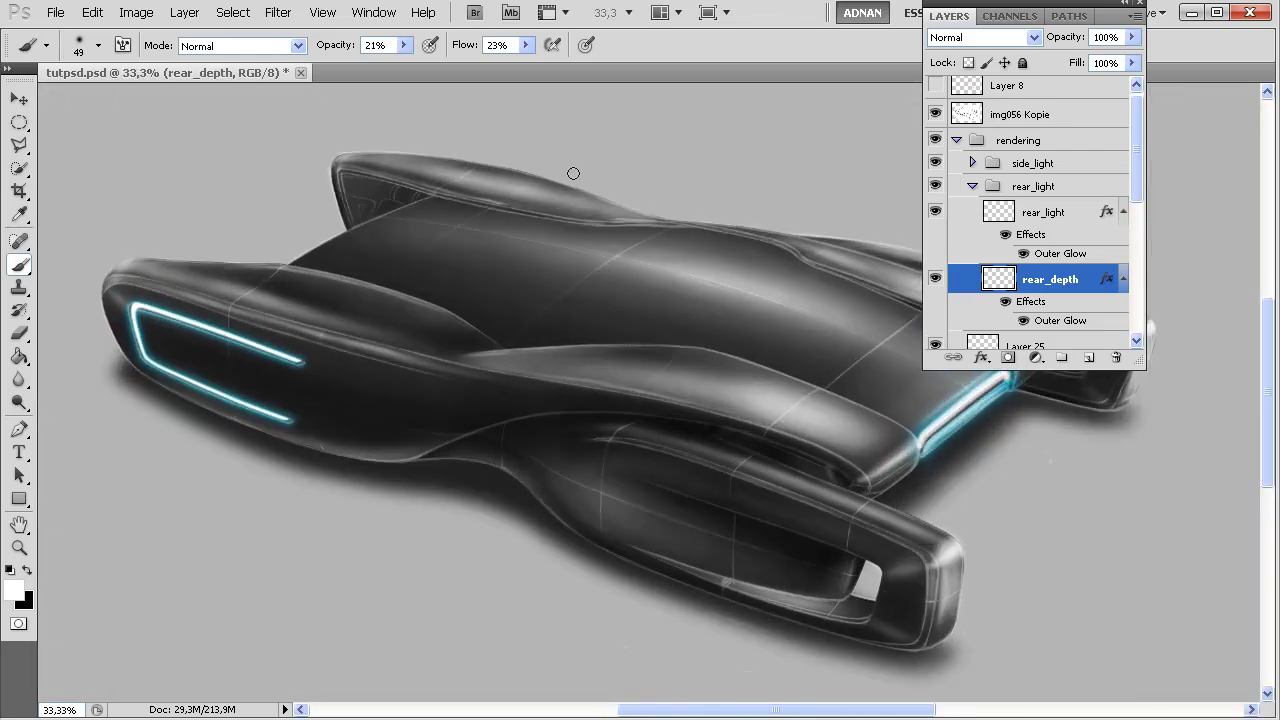
mouse_move(574, 174)
mouse_down()
mouse_move(474, 403)
mouse_move(550, 423)
mouse_up()
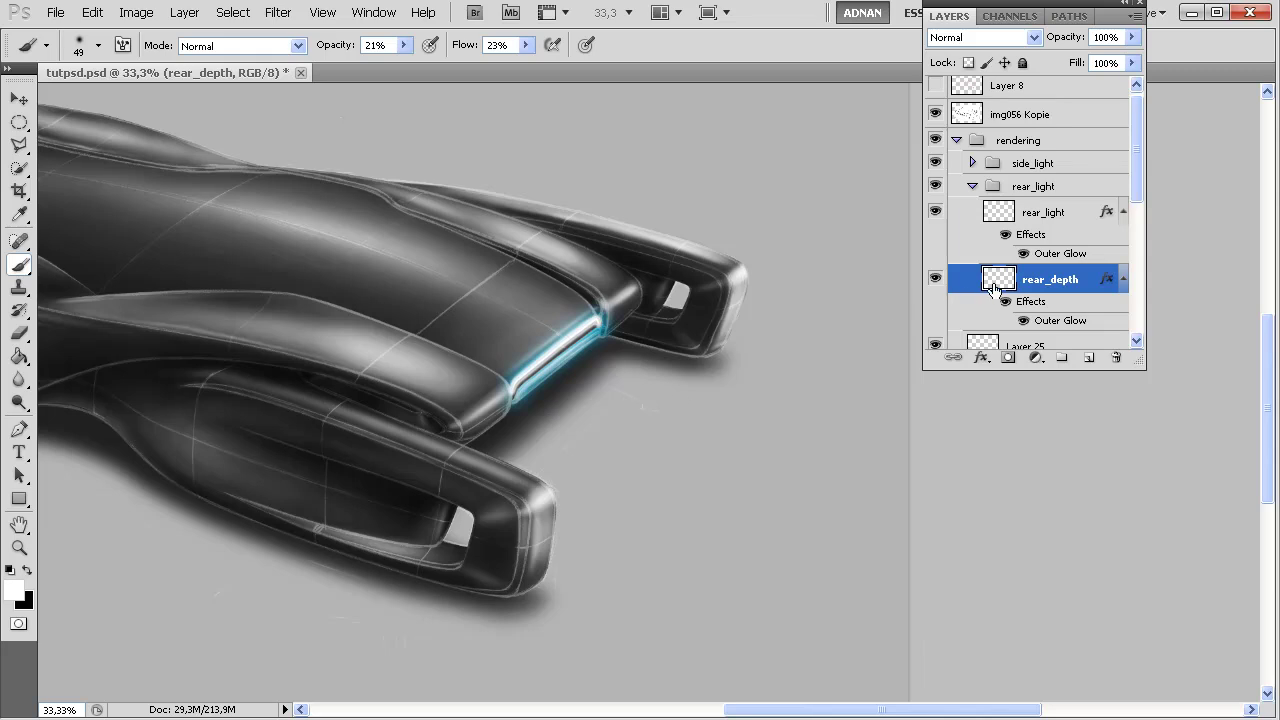
double_click(1060, 320)
drag(555, 119, 870, 436)
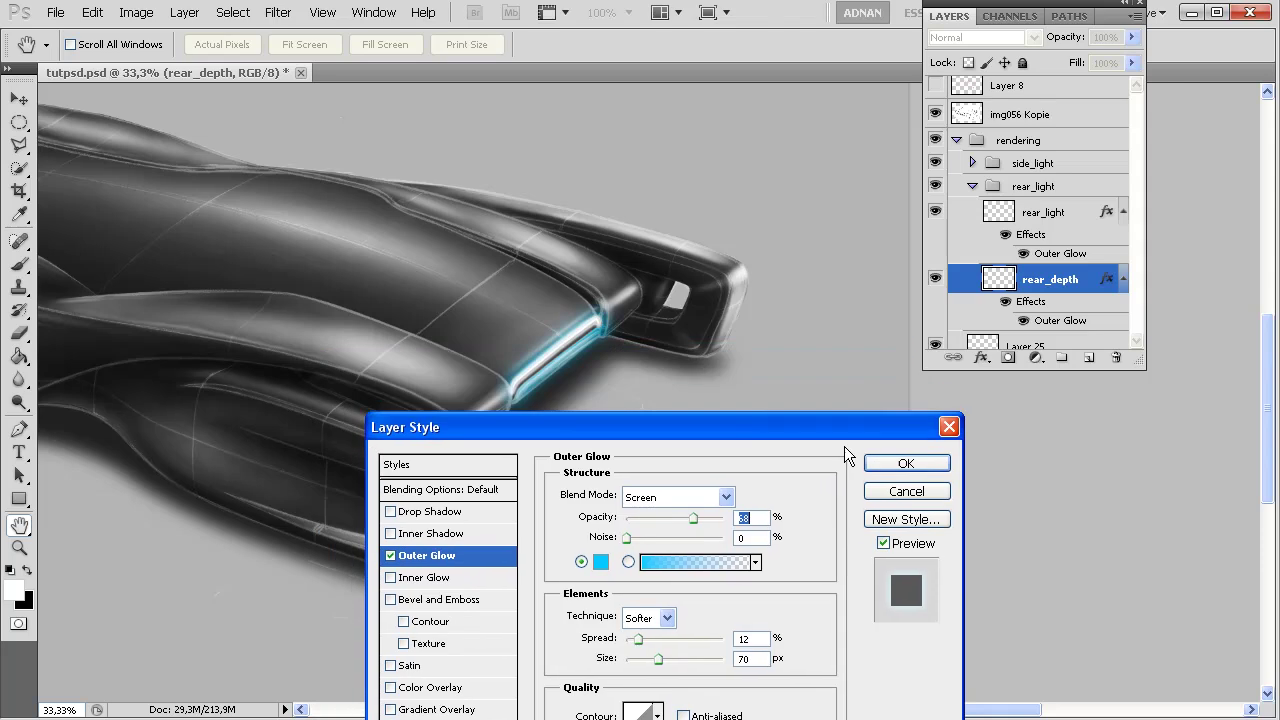
drag(647, 664, 636, 659)
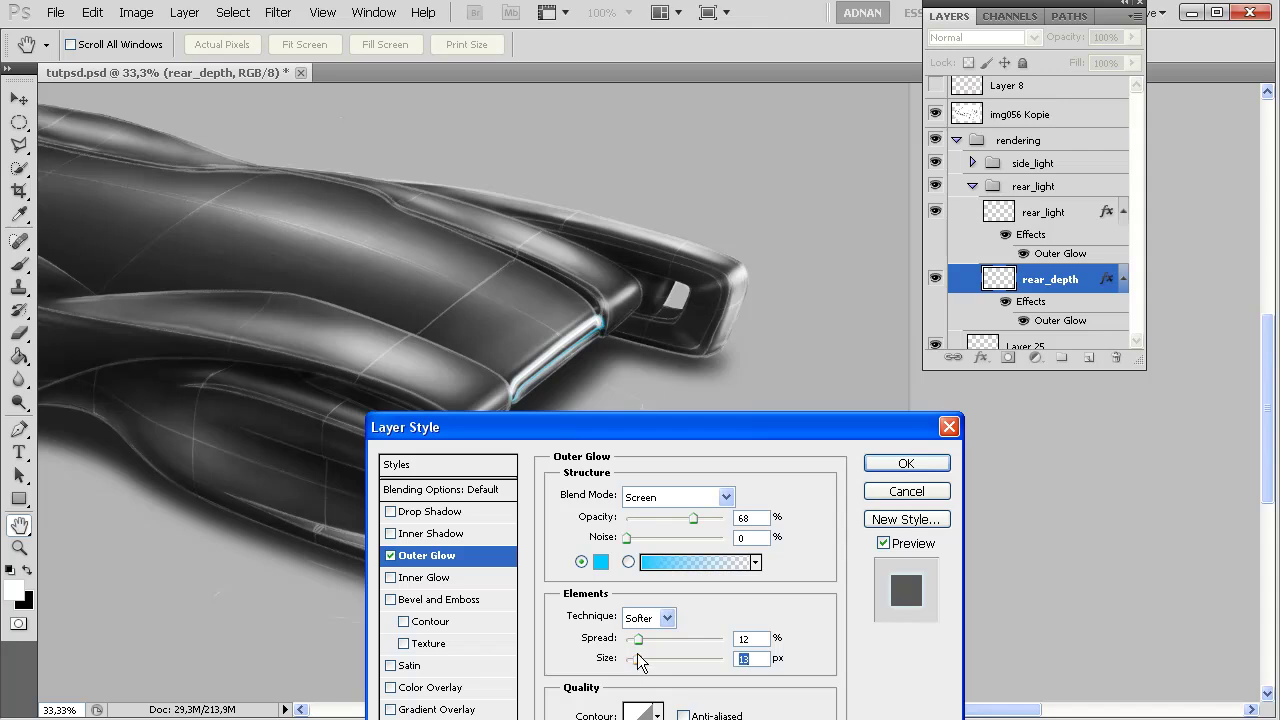
mouse_move(637, 639)
mouse_down()
mouse_move(655, 652)
mouse_move(642, 658)
mouse_up()
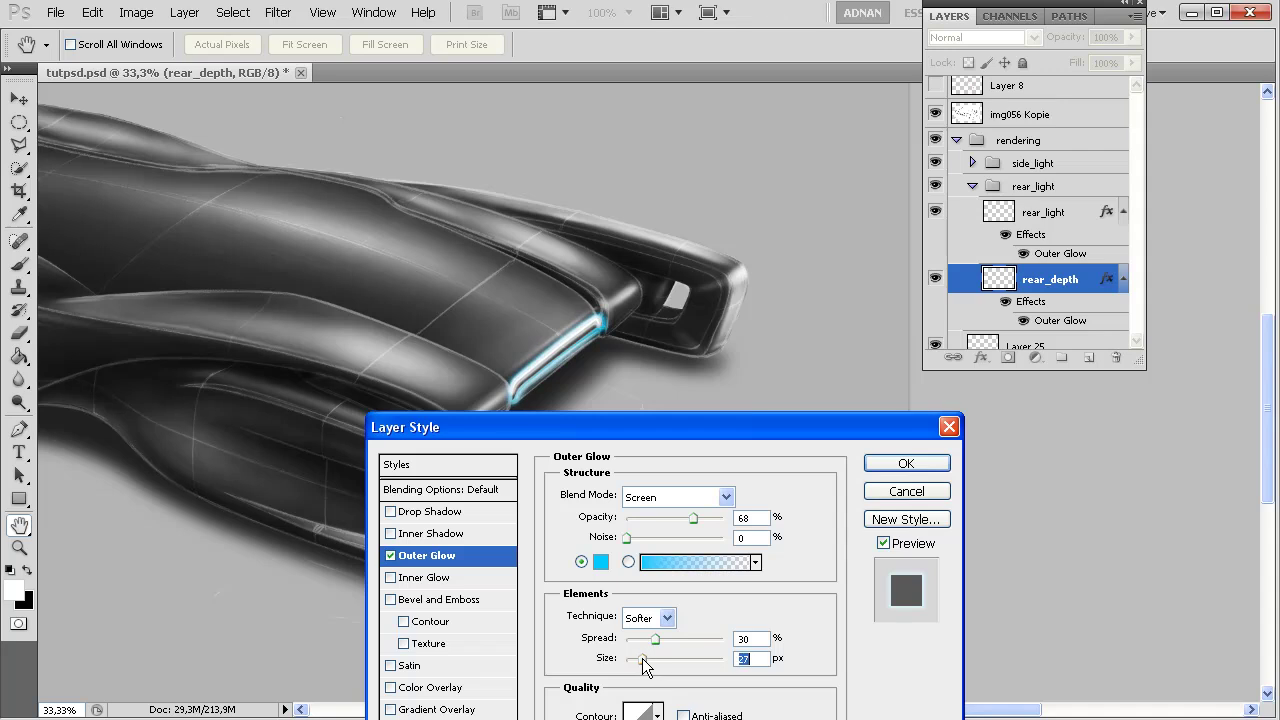
- Shift the rear_depth glow's colour to a greener cyan with hue 186° and apply the effect
click(600, 562)
drag(680, 4, 508, 386)
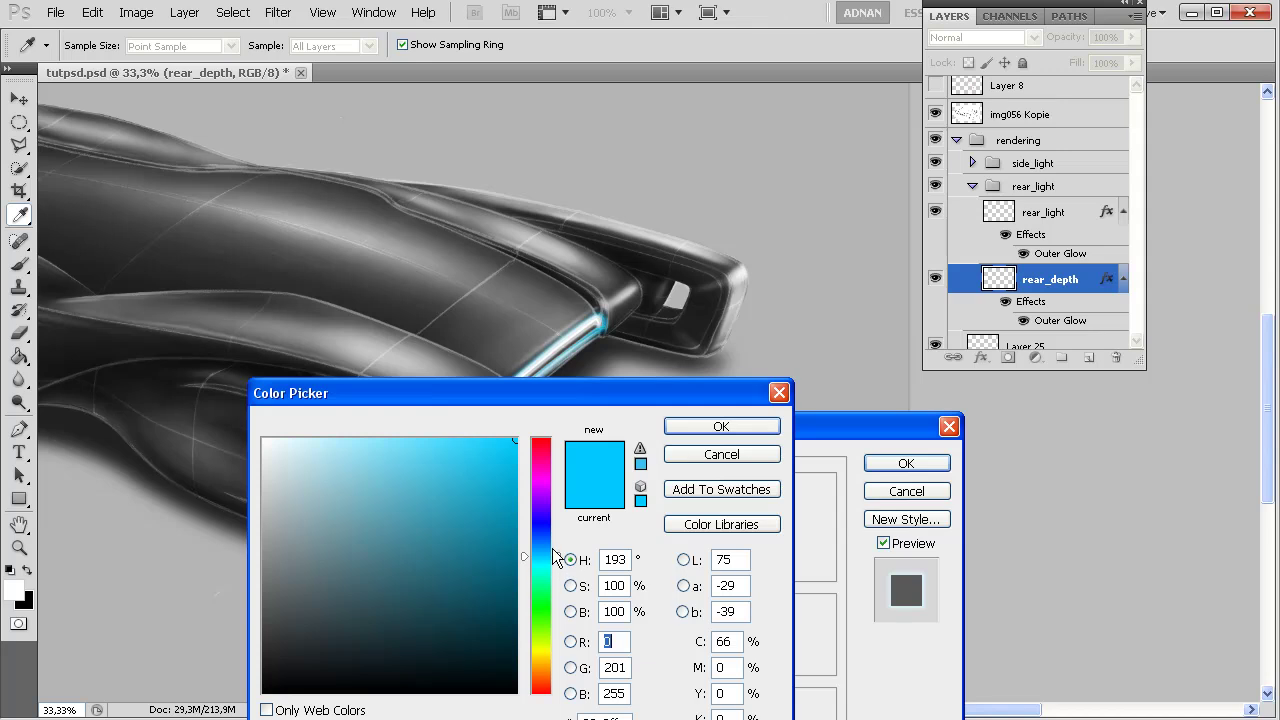
drag(553, 556, 553, 562)
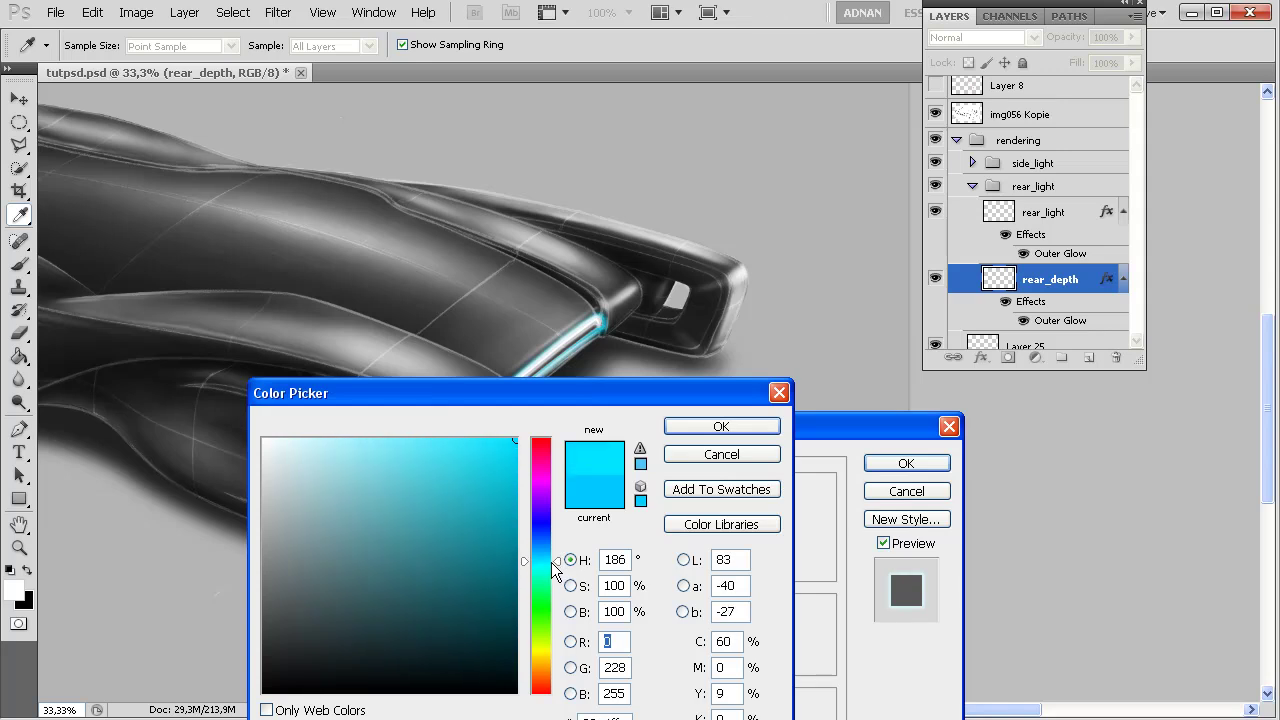
click(721, 426)
drag(555, 402, 503, 266)
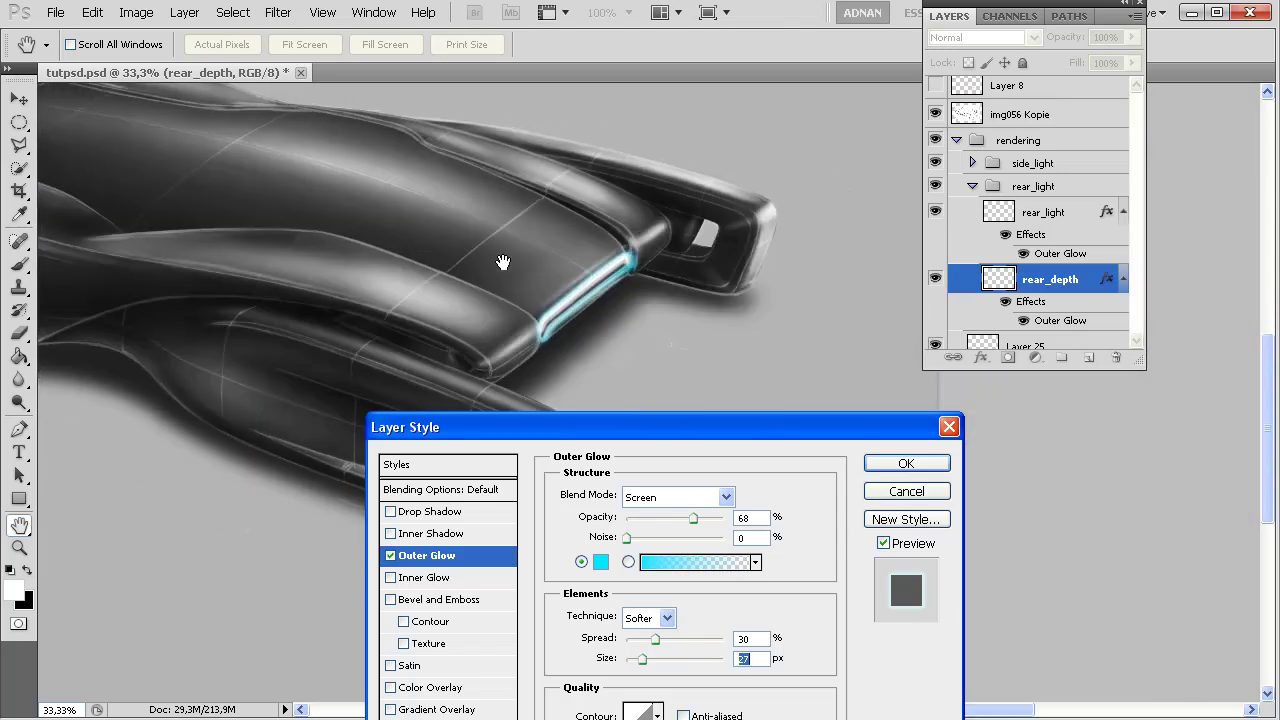
click(882, 464)
- Tighten the rear_light layer's Outer Glow by lowering its spread and size, and apply it
mouse_move(654, 349)
mouse_down()
mouse_move(688, 314)
mouse_move(645, 420)
mouse_up()
double_click(1050, 253)
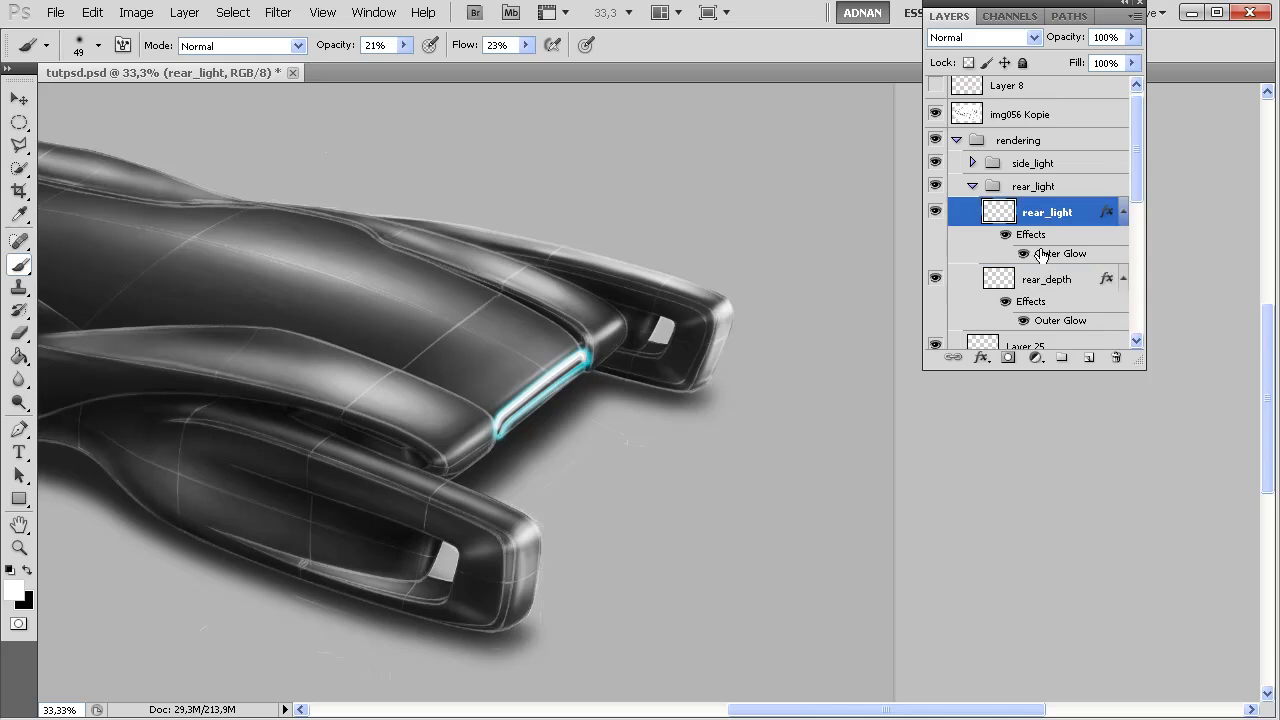
mouse_move(637, 661)
mouse_down()
mouse_move(628, 666)
mouse_move(648, 638)
mouse_move(636, 658)
mouse_up()
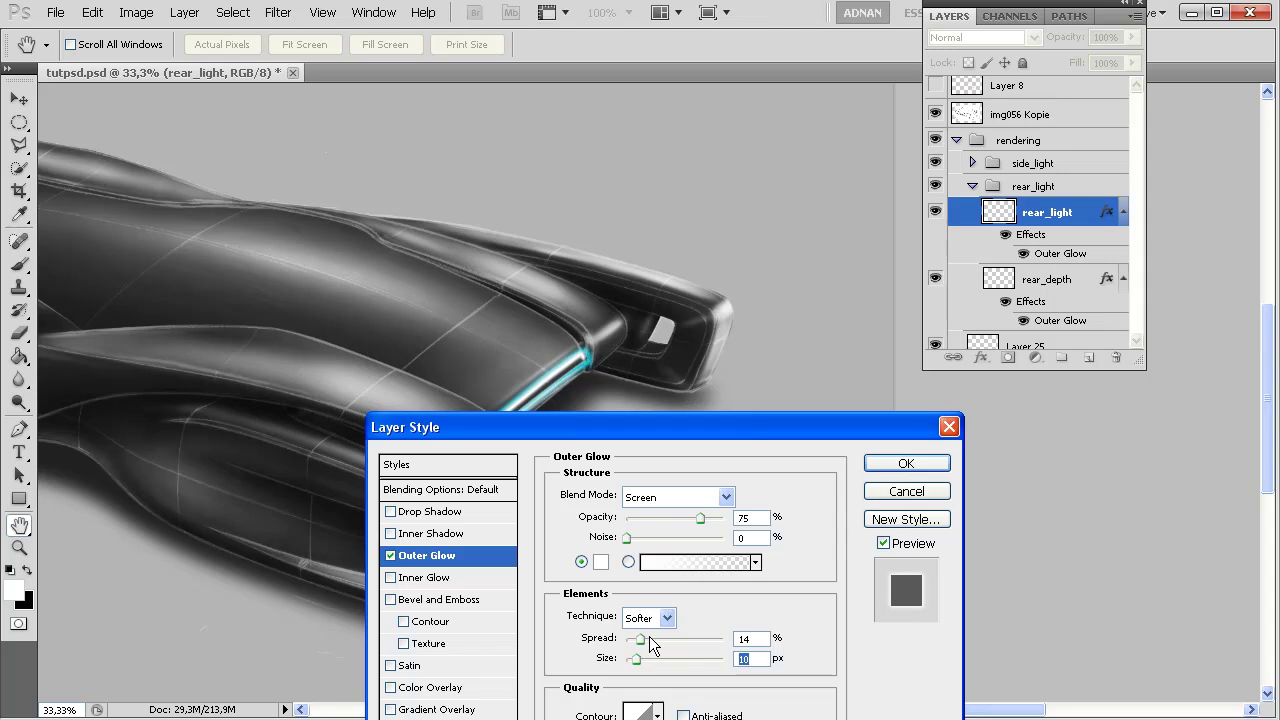
mouse_move(640, 642)
mouse_down()
mouse_move(650, 662)
mouse_move(630, 665)
mouse_move(631, 640)
mouse_move(635, 652)
mouse_up()
click(903, 464)
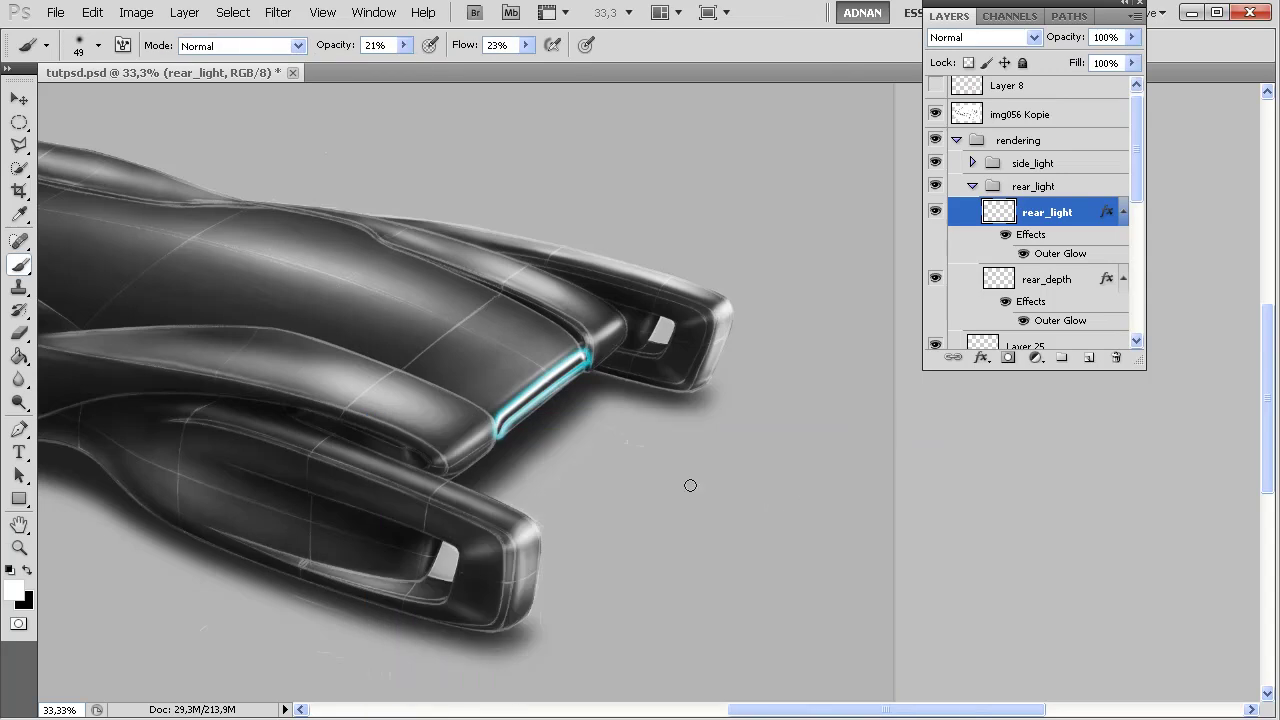
- Examine the rear light's glow up close and against the whole car
key(v)
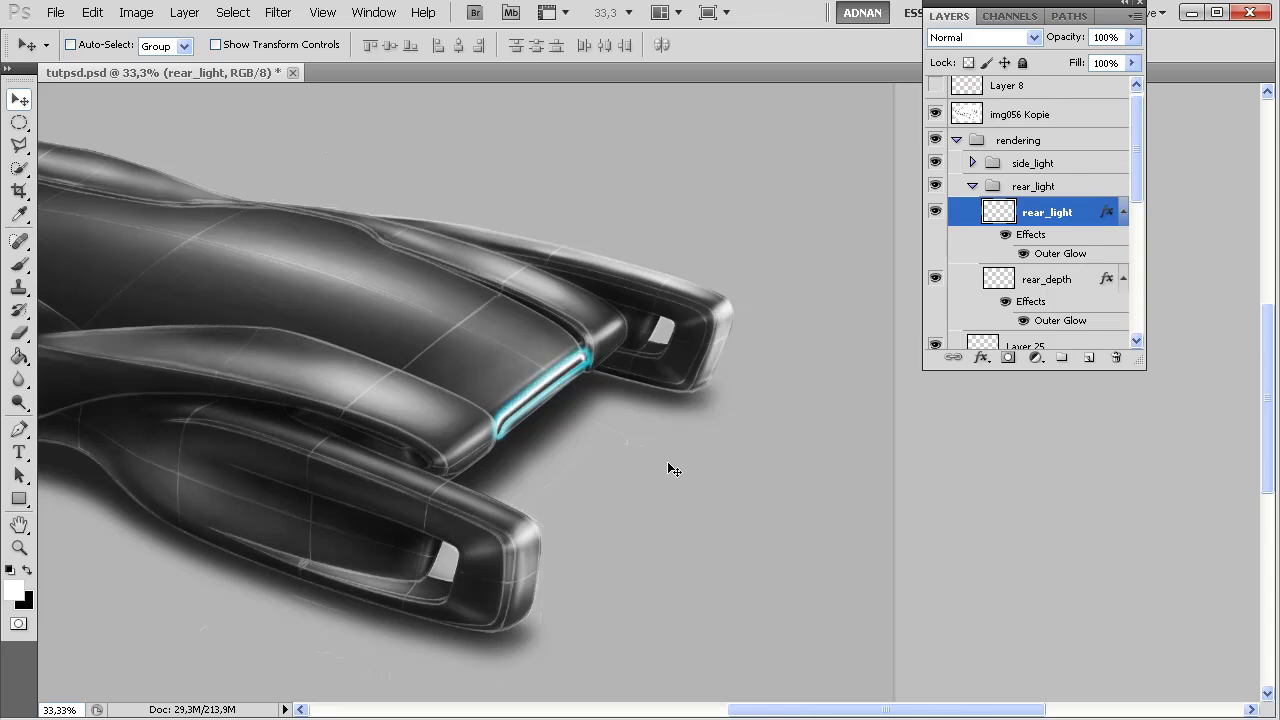
key(ctrl+plus)
key(ctrl+plus)
key(ctrl+plus)
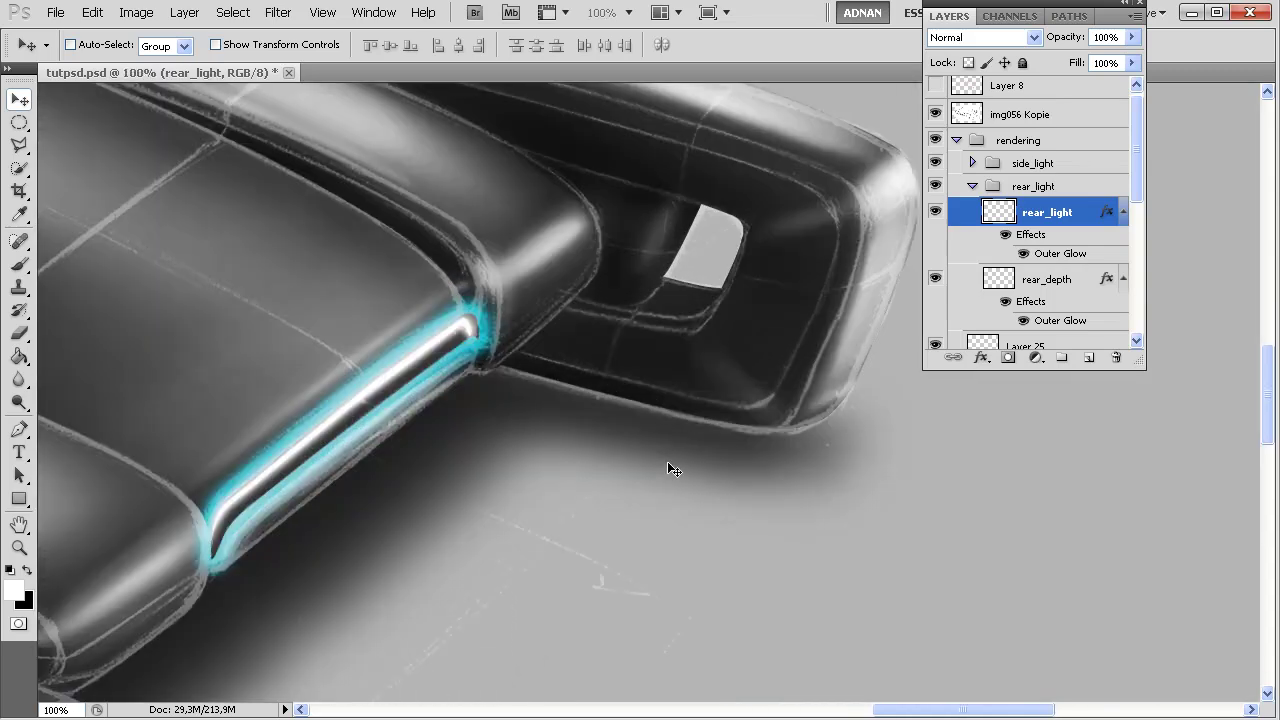
key(ctrl+minus)
key(ctrl+minus)
key(ctrl+minus)
key(ctrl+minus)
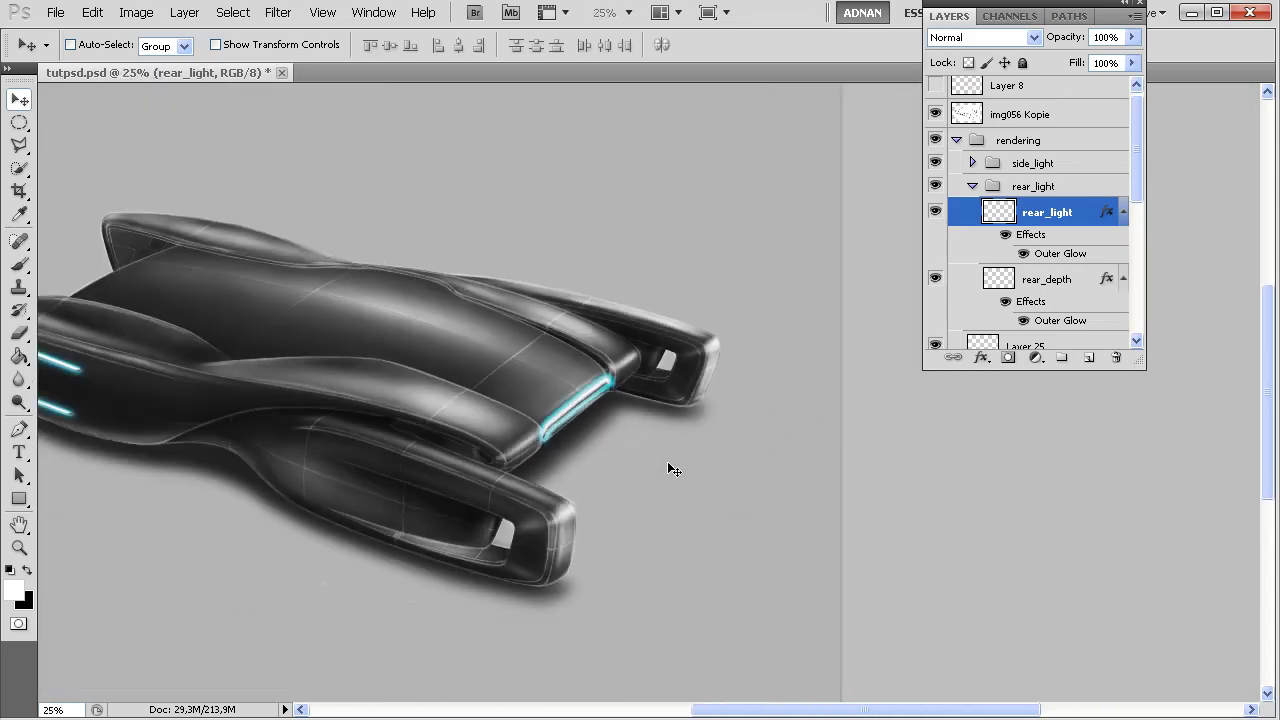
drag(347, 324, 534, 335)
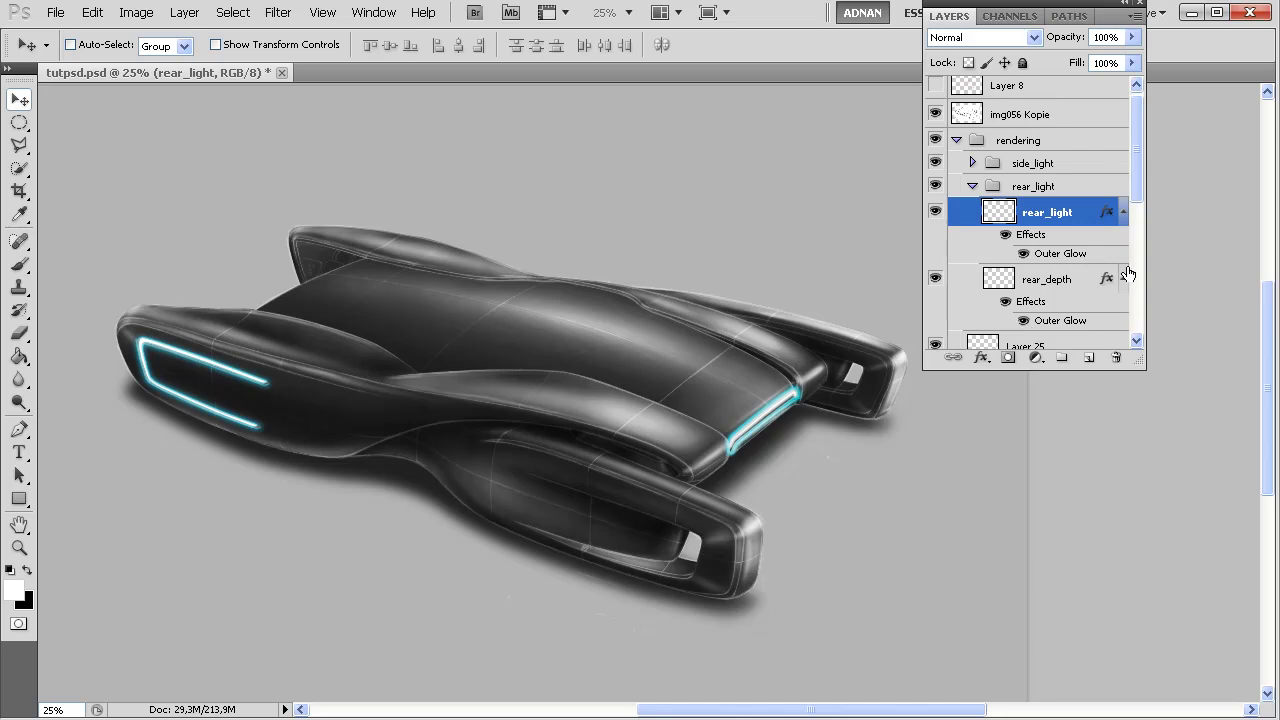
- Collapse the rear_light group and merge Layers 102 to 105 in the exterieur group into one layer
click(972, 180)
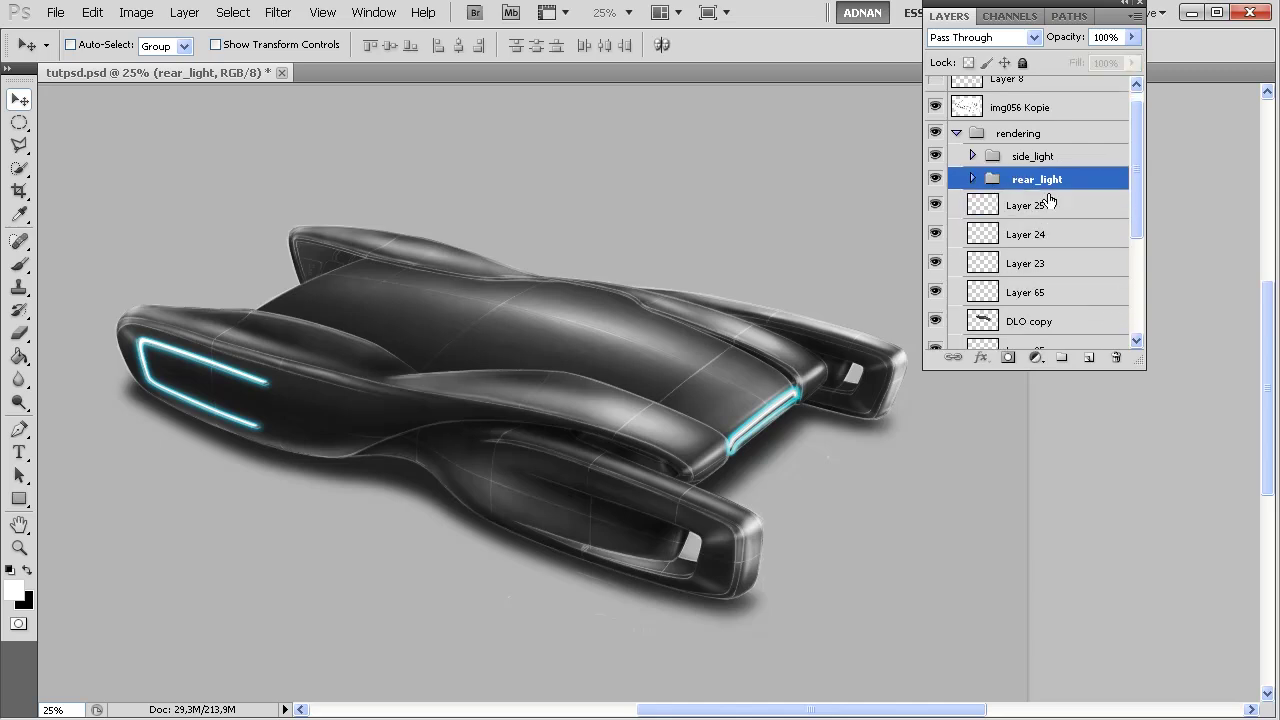
drag(1129, 218, 1118, 316)
click(974, 251)
drag(1136, 250, 1134, 296)
click(1050, 137)
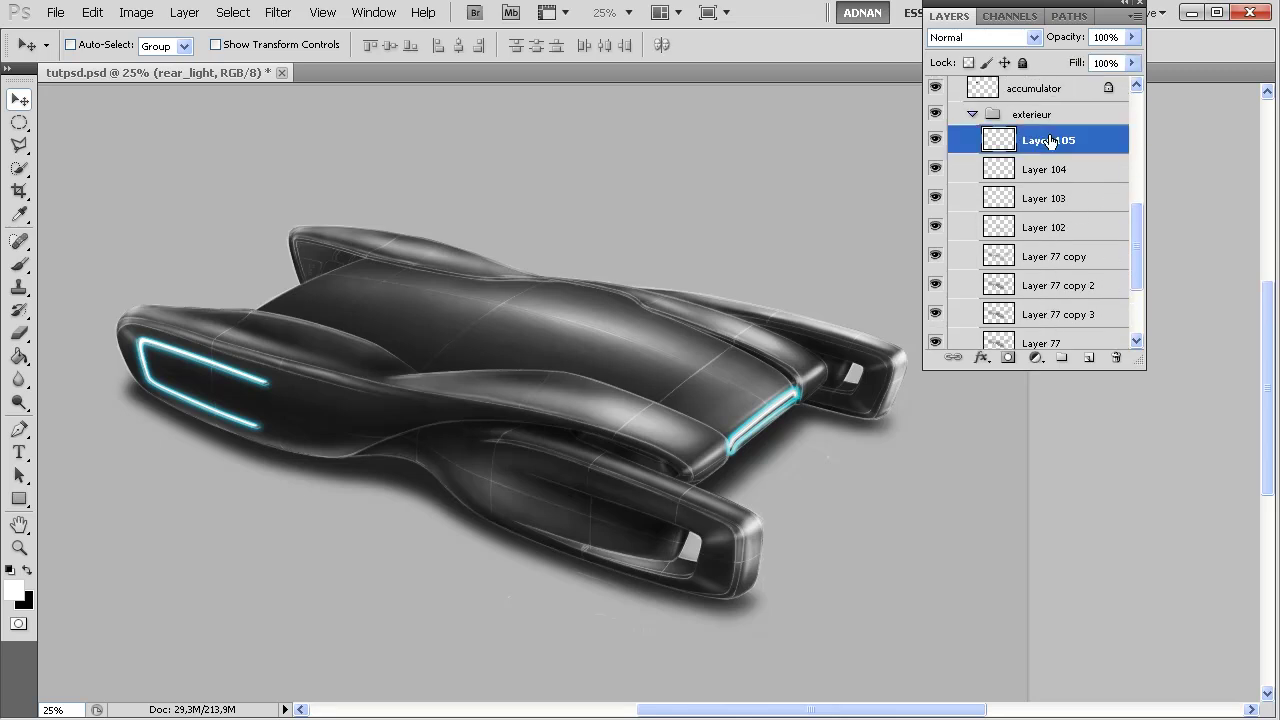
shift+click(1045, 226)
right_click(1044, 226)
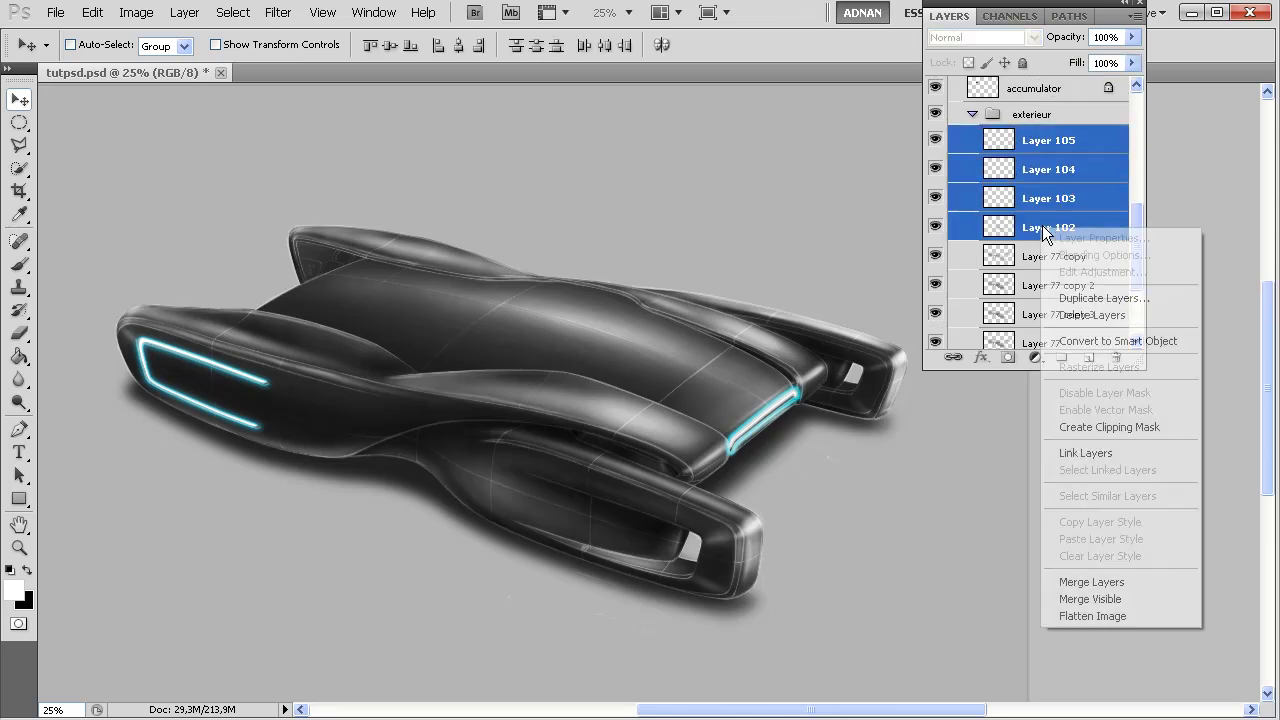
click(1070, 583)
- Select everything outside the car's silhouette using the shape layer's inverted outline, and release the selection
ctrl+click(1000, 290)
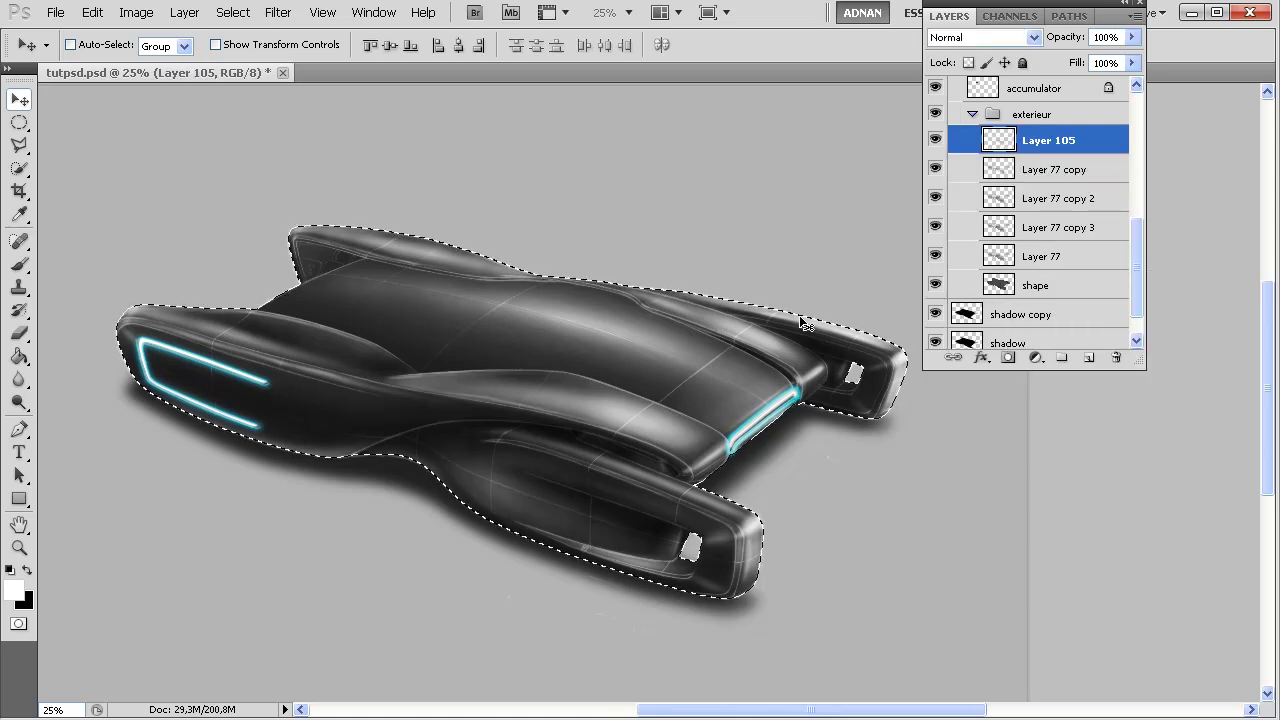
key(ctrl+shift+i)
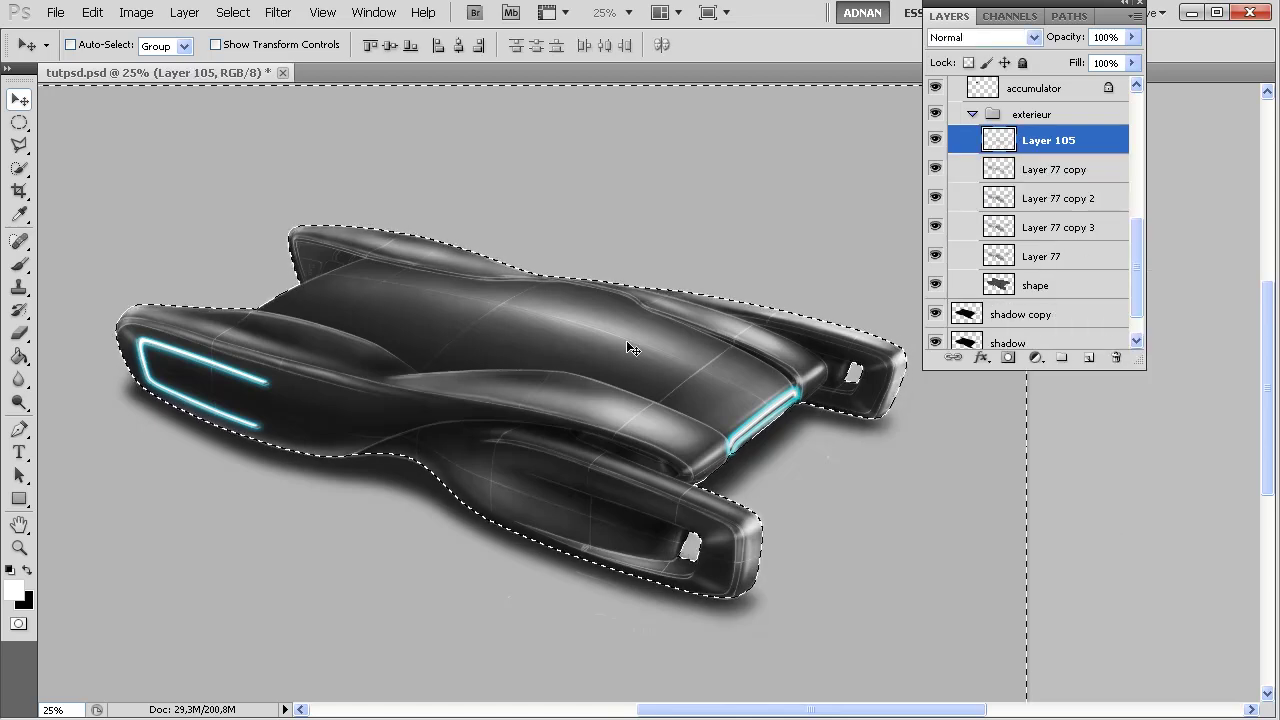
key(ctrl+d)
- Compare the car's shading with Layer 77 copy hidden and shown
scroll(628, 343, up, 1)
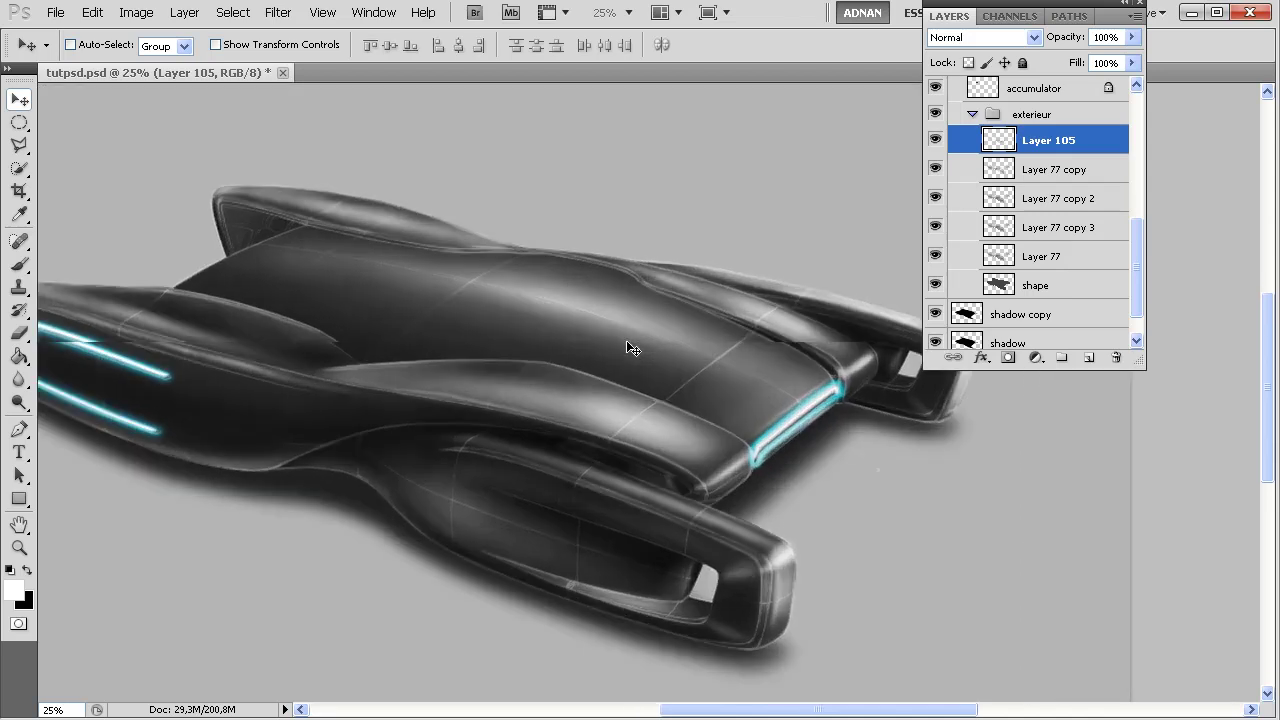
drag(737, 415, 814, 440)
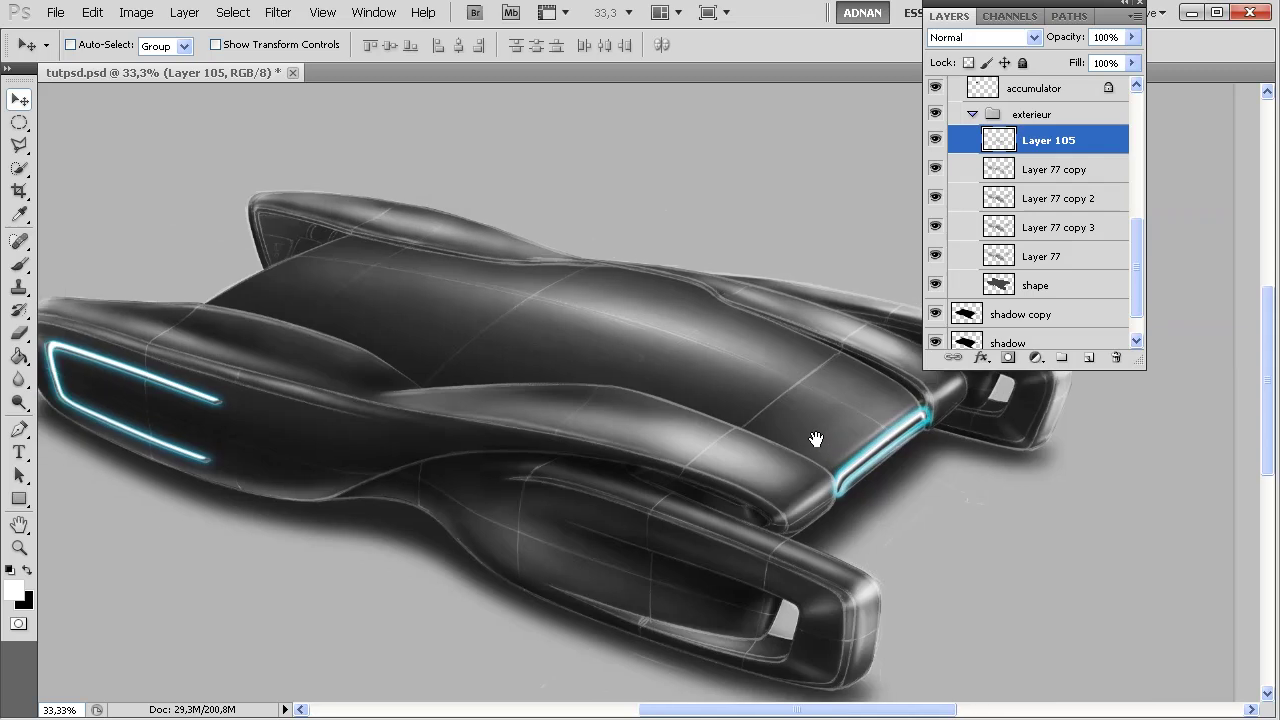
click(1005, 172)
click(935, 170)
click(934, 172)
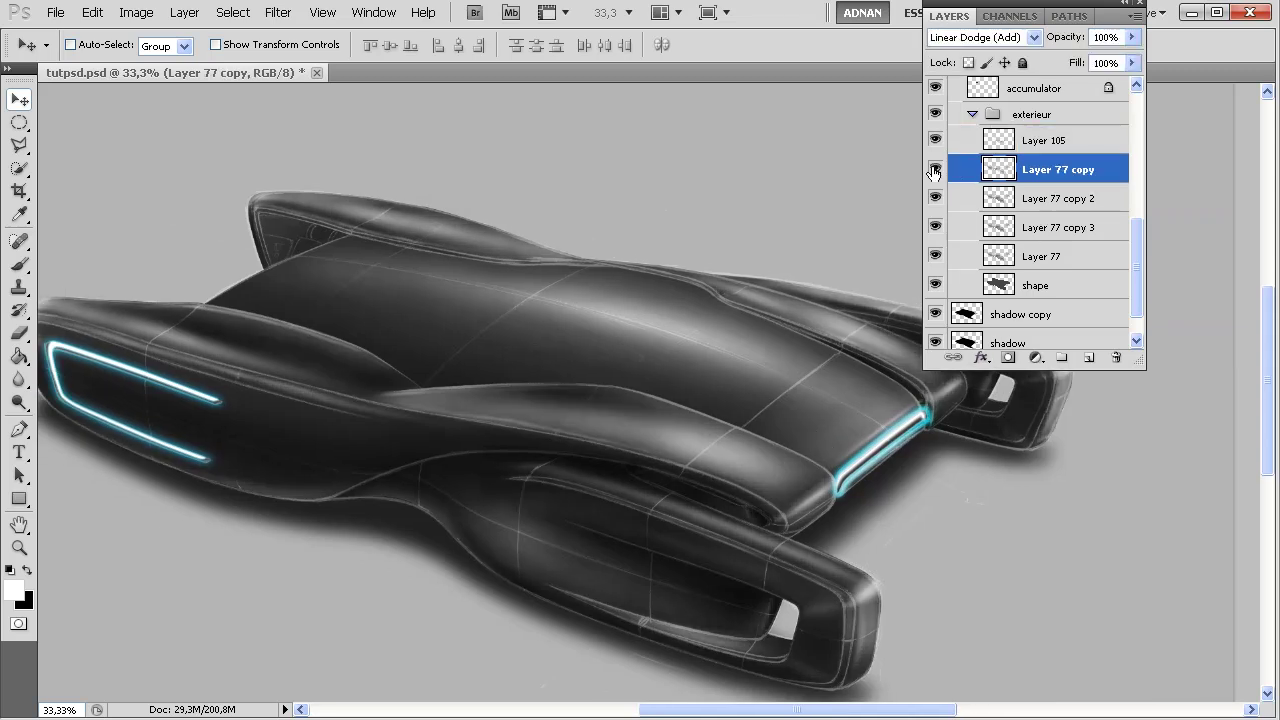
- Adjust the opacity of the Soft Light layer Layer 77 copy 3 in the exterieur group
click(1035, 199)
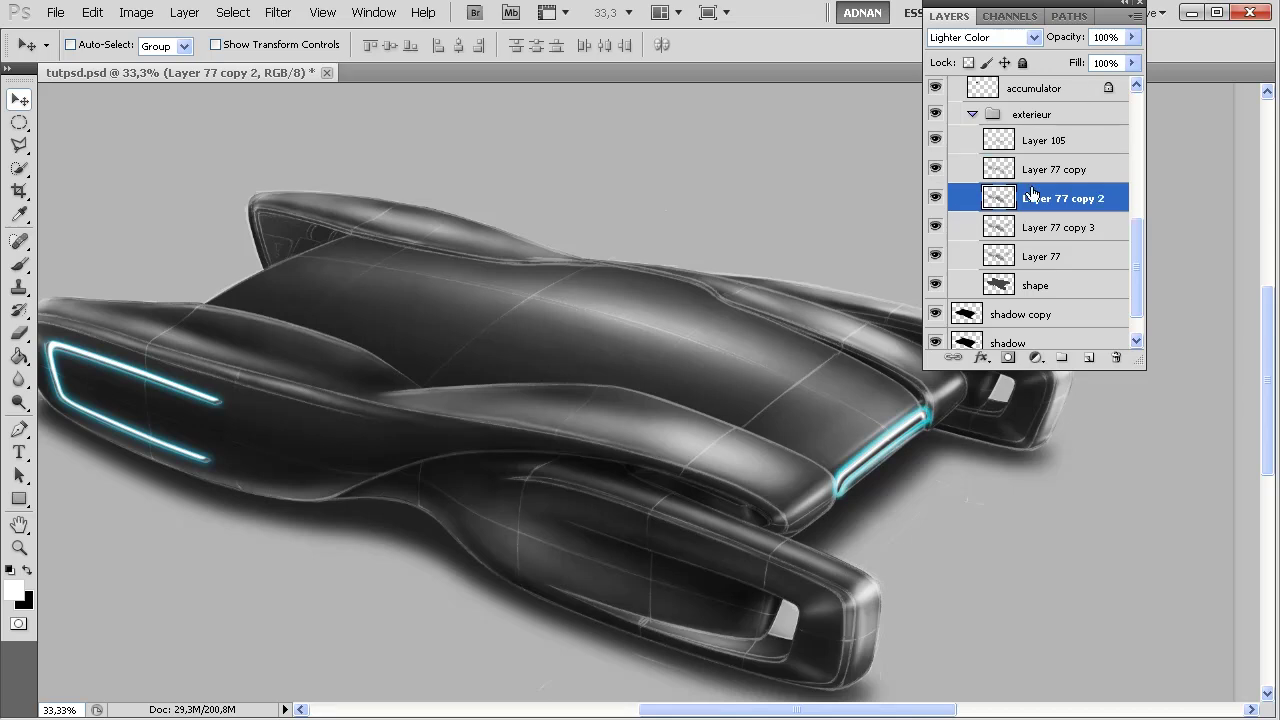
click(1040, 232)
click(1134, 37)
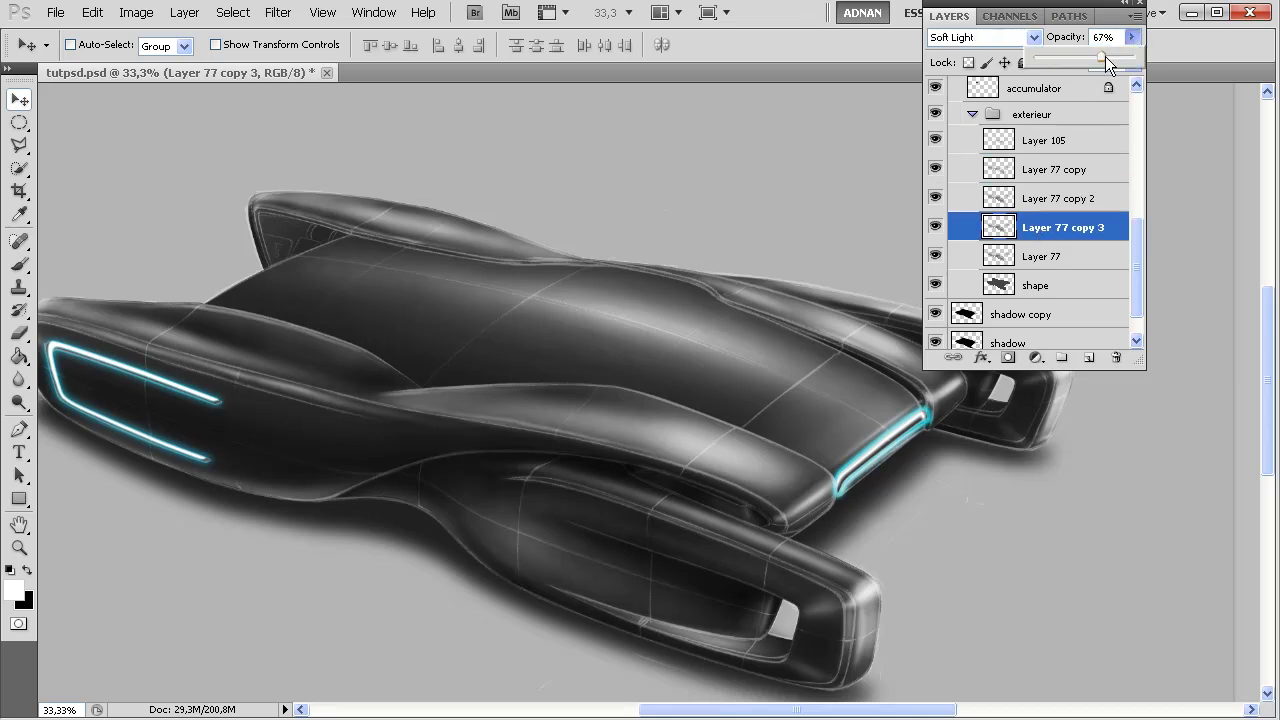
mouse_move(1114, 59)
mouse_down()
mouse_move(1138, 62)
mouse_move(1128, 72)
mouse_move(1116, 57)
mouse_up()
- Compare the car's shading with the merged Layer 105 hidden and shown
click(1028, 170)
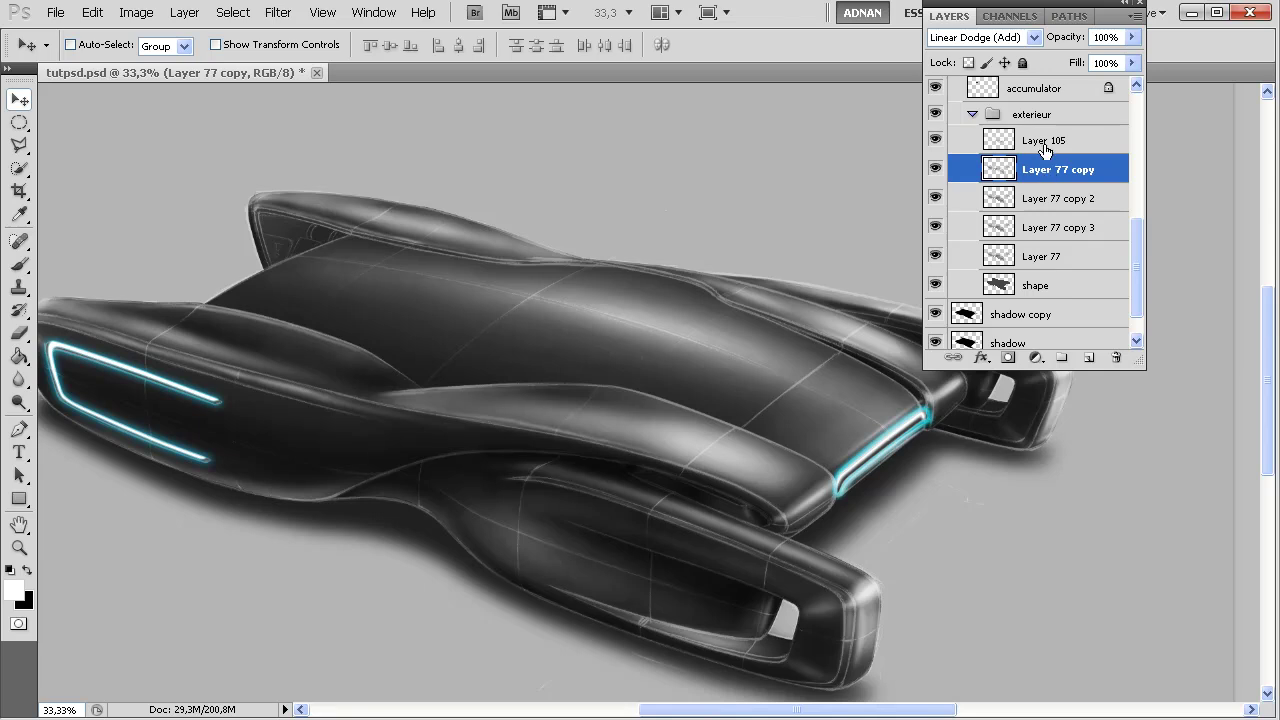
click(1040, 141)
click(935, 141)
click(935, 141)
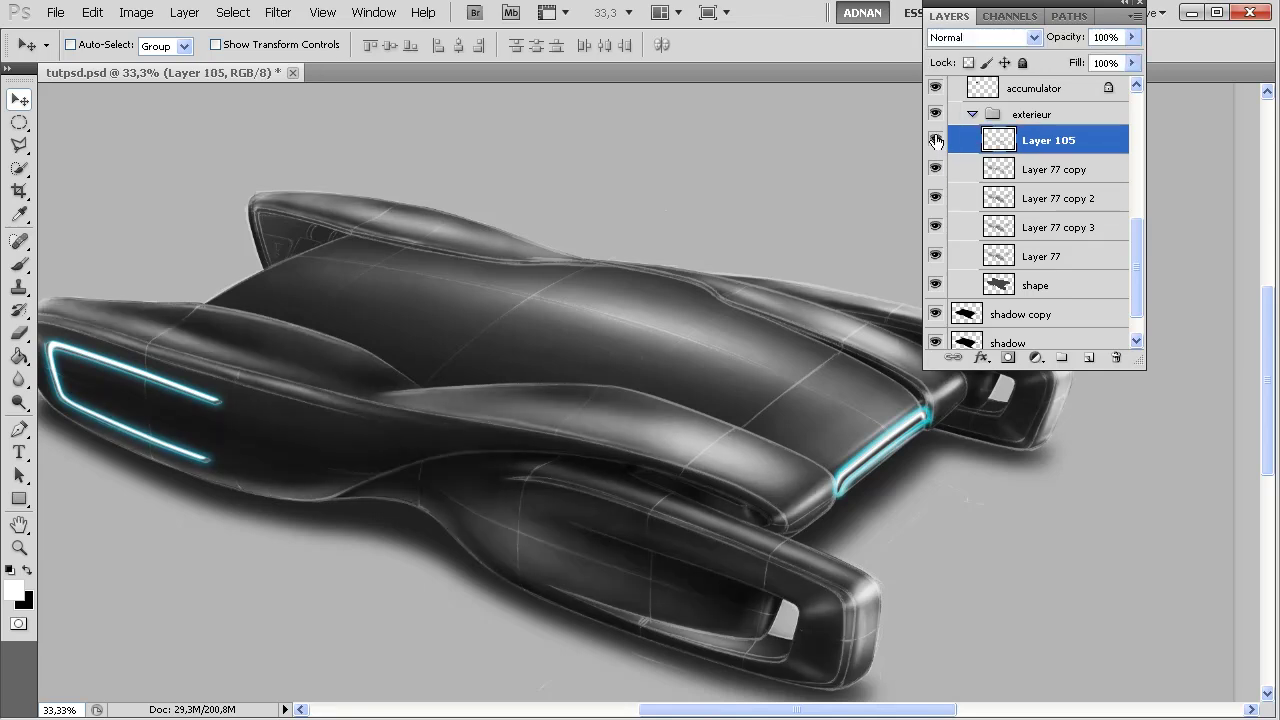
click(935, 141)
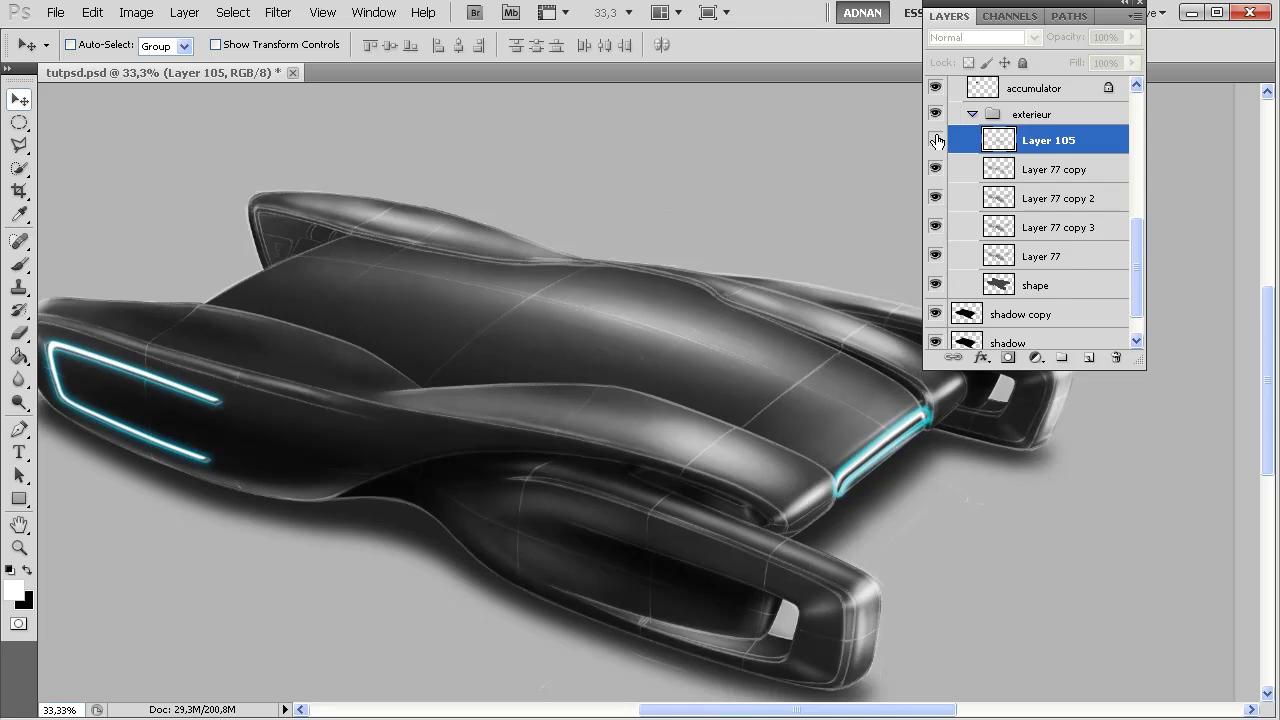
click(935, 141)
- Duplicate Layer 105 in the exterieur group and set the copy's blend mode to Linear Burn
right_click(1040, 137)
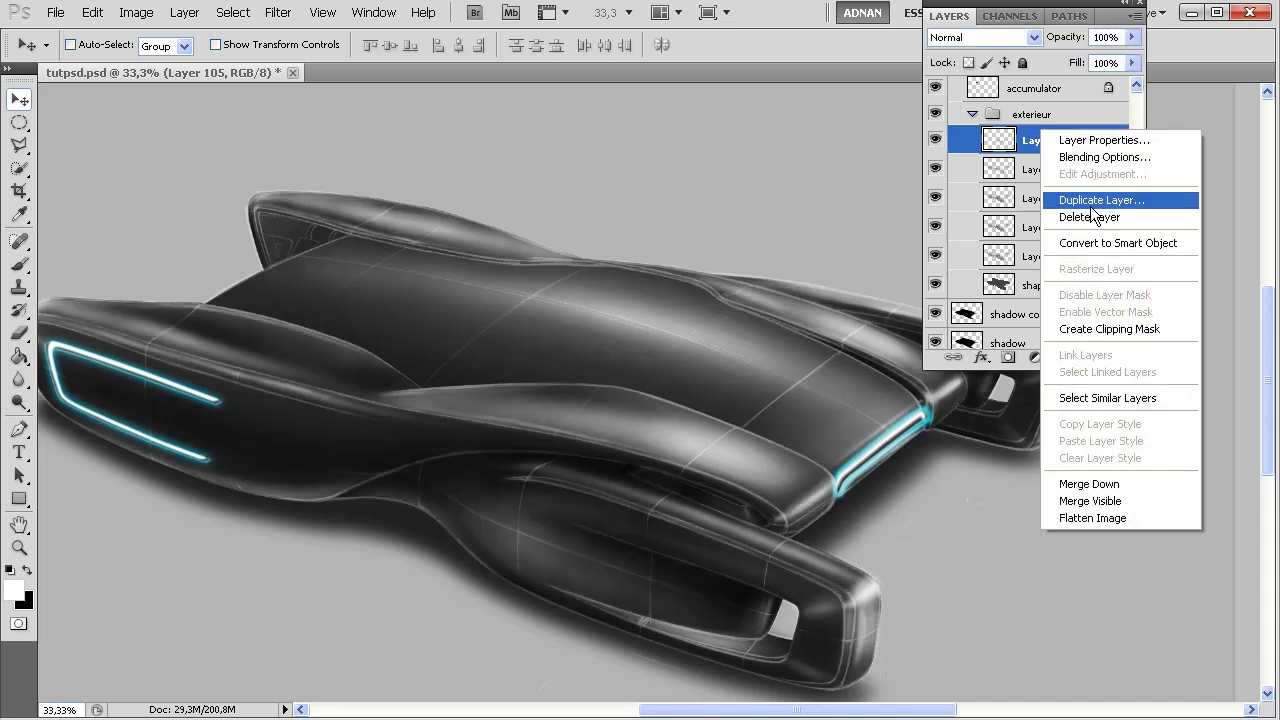
click(1095, 201)
click(834, 148)
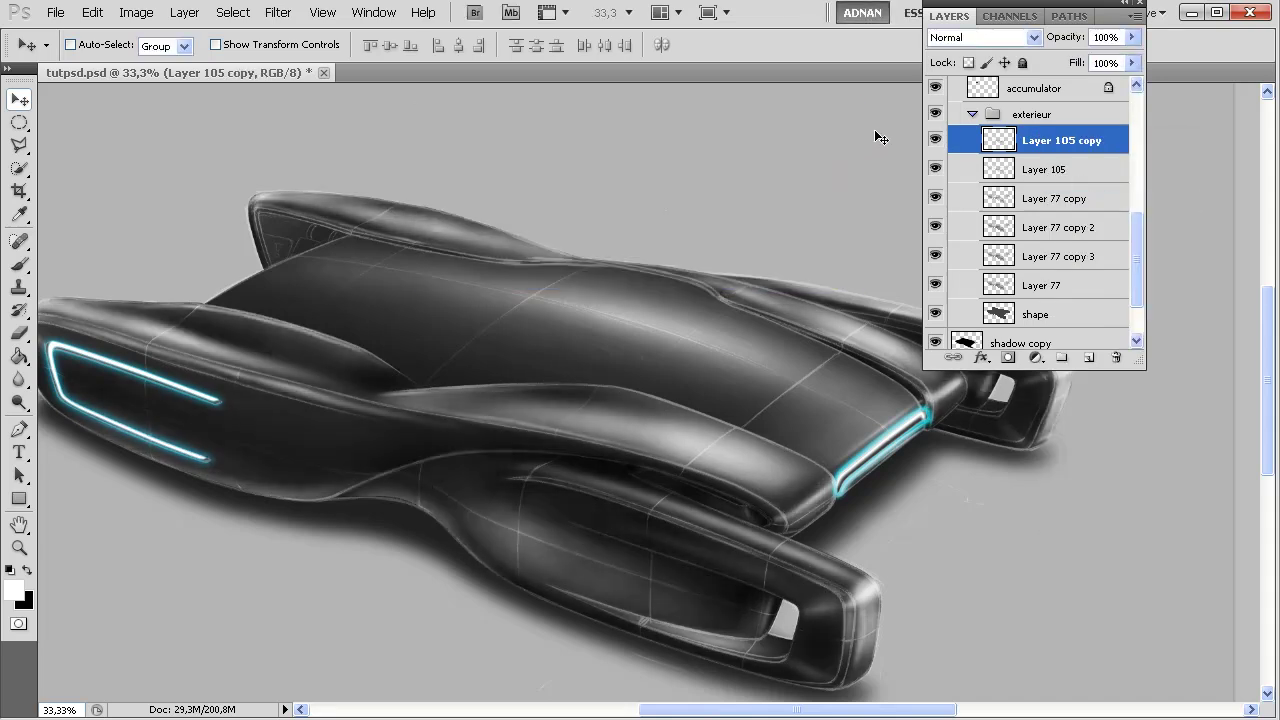
click(965, 38)
key(Down)
key(Down)
key(Down)
key(Down)
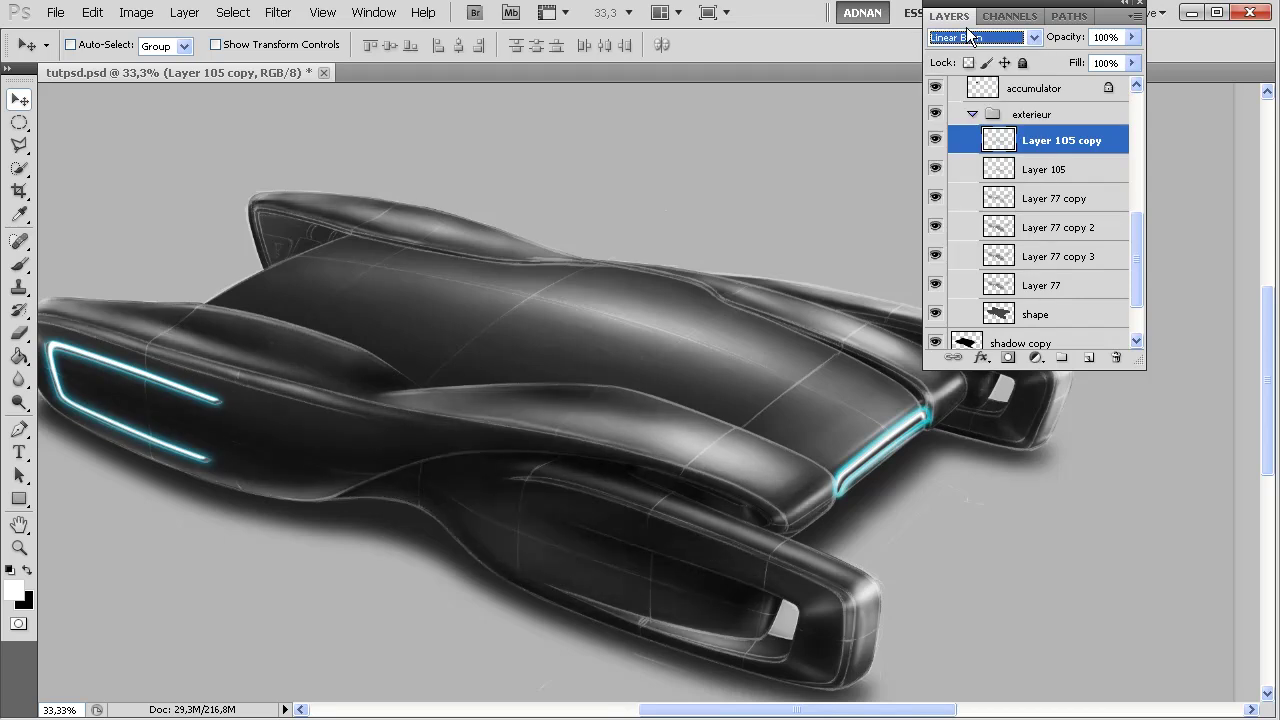
- Compare blend modes for Layer 105 copy and set the layer to Linear Dodge (Add)
key(Down)
key(Down)
key(Down)
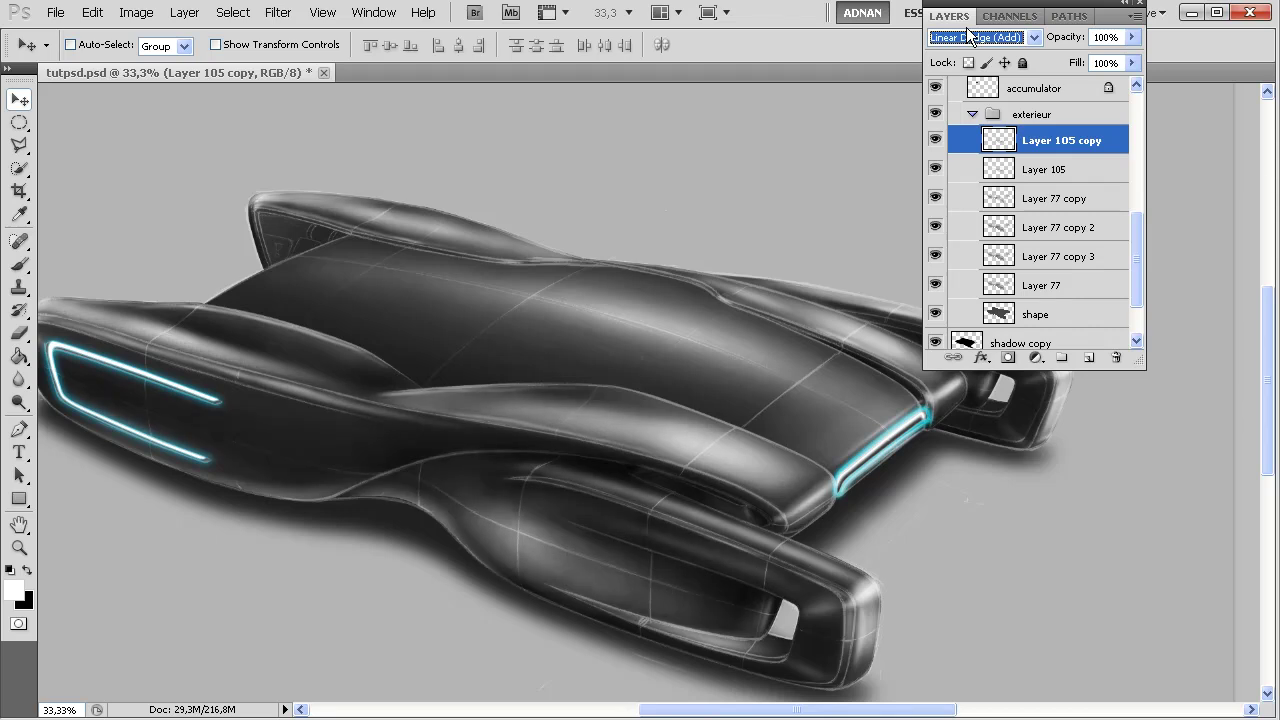
key(Down)
key(Down)
key(Up)
key(Up)
key(Up)
key(Up)
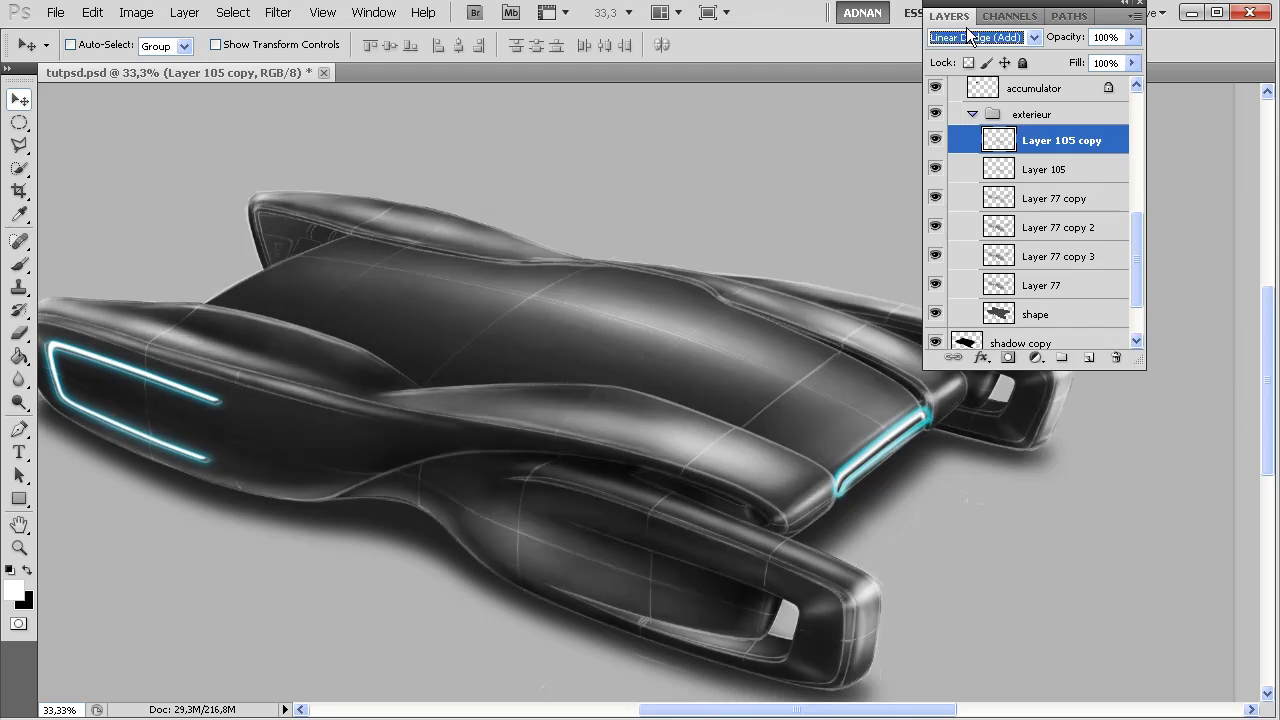
key(Down)
key(Up)
key(Up)
key(Up)
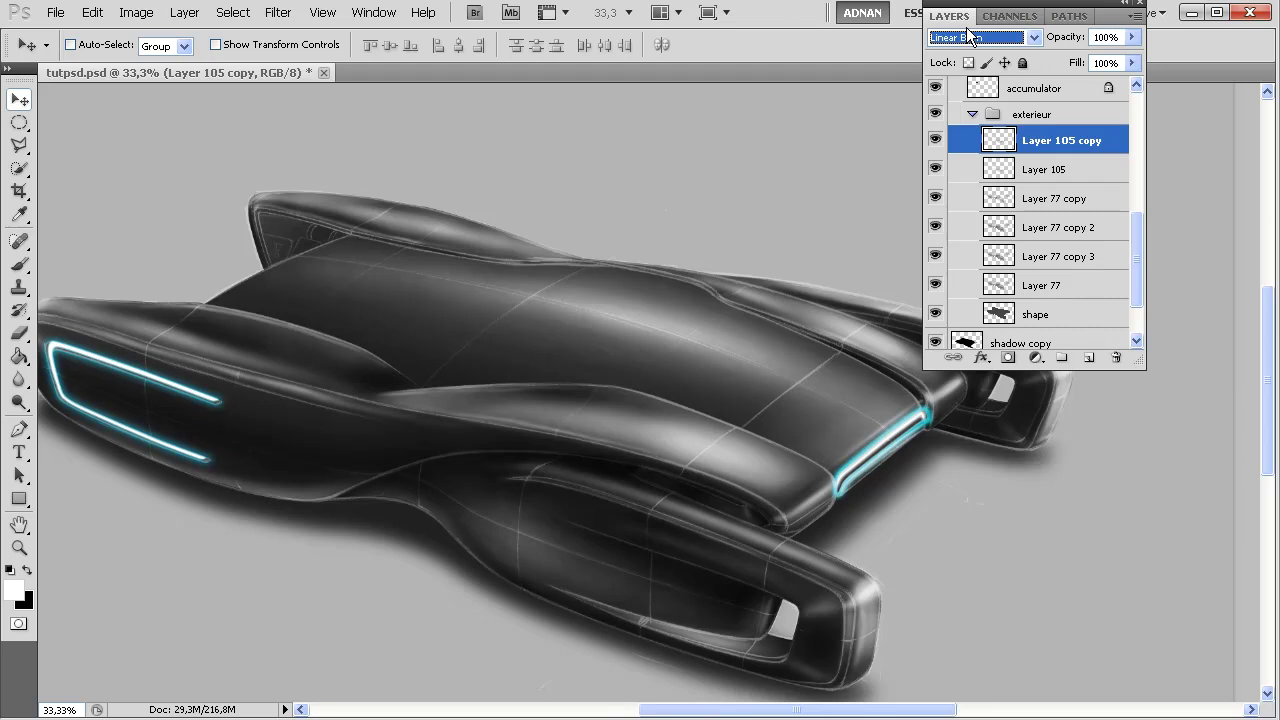
key(Up)
key(Up)
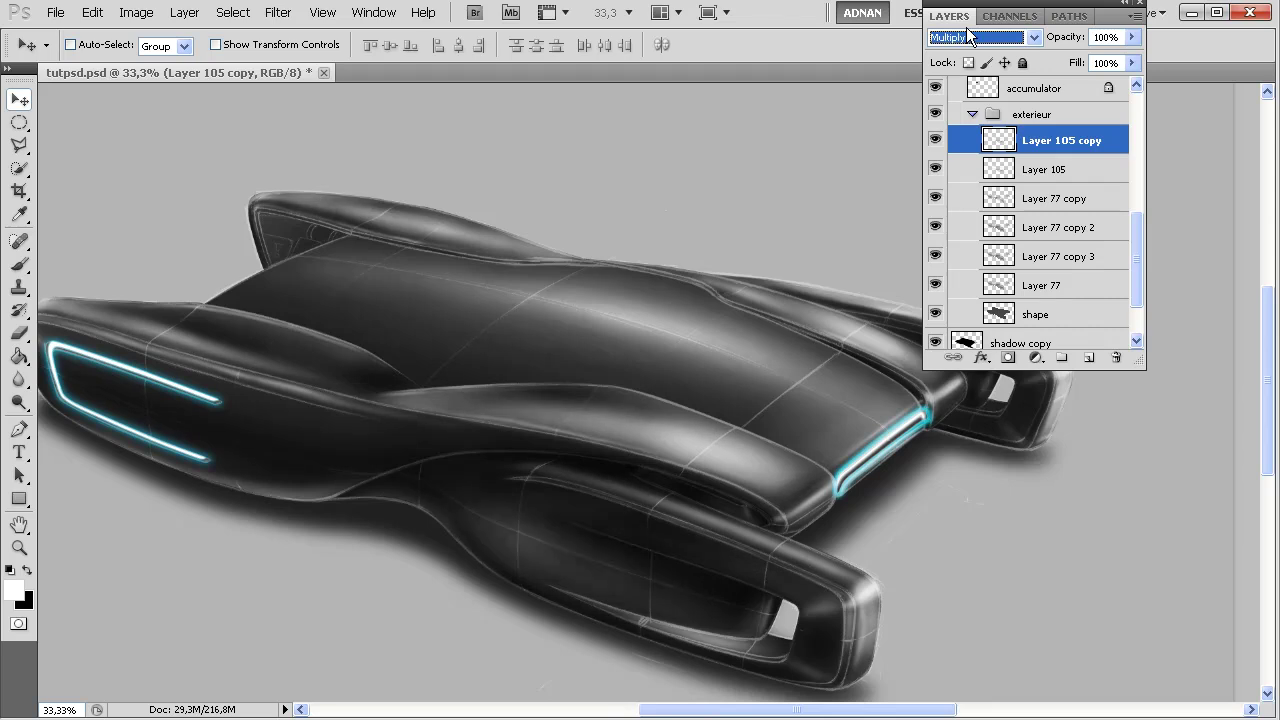
key(Up)
key(Up)
key(Up)
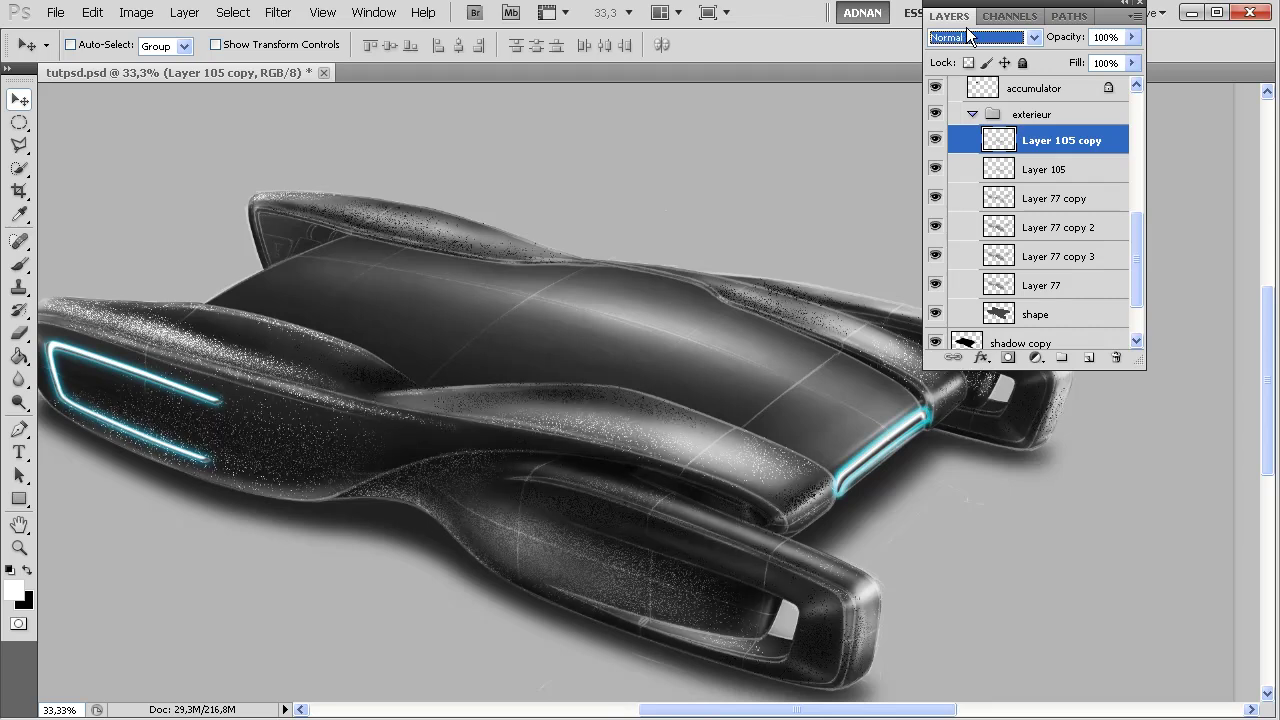
key(Down)
key(Down)
key(Down)
key(Down)
key(Down)
key(Down)
key(Down)
key(Down)
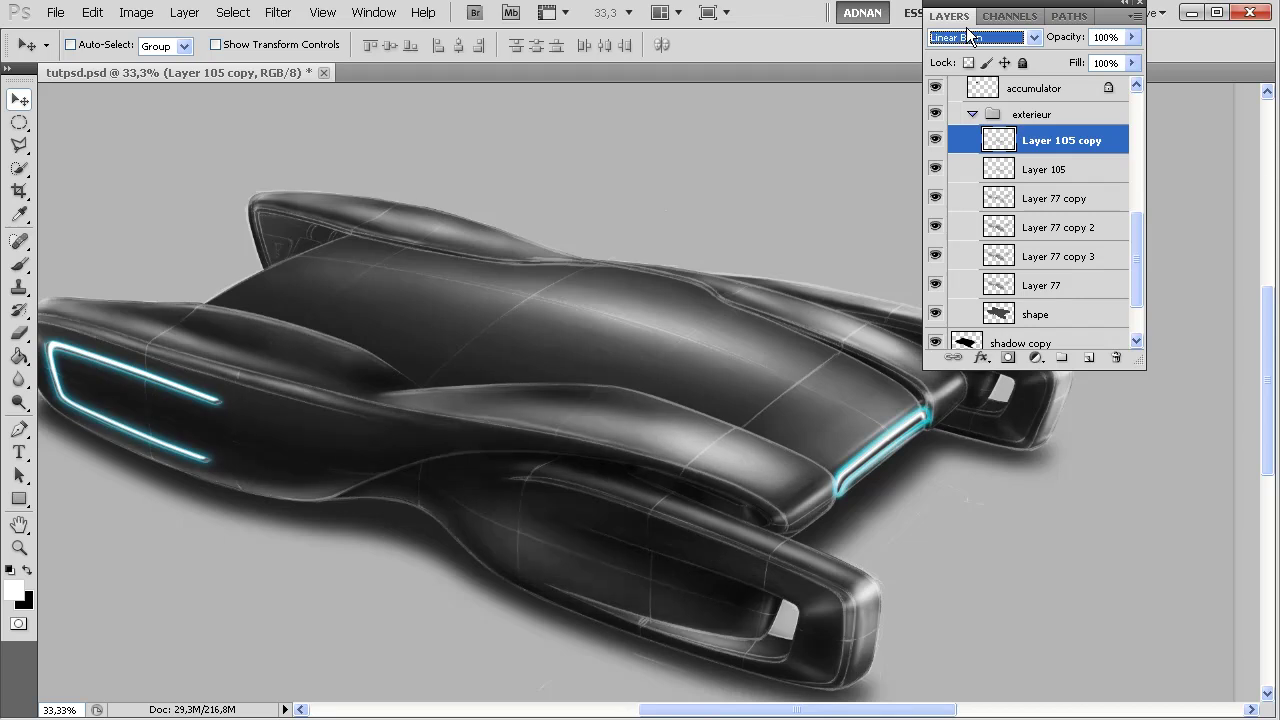
key(Down)
key(Down)
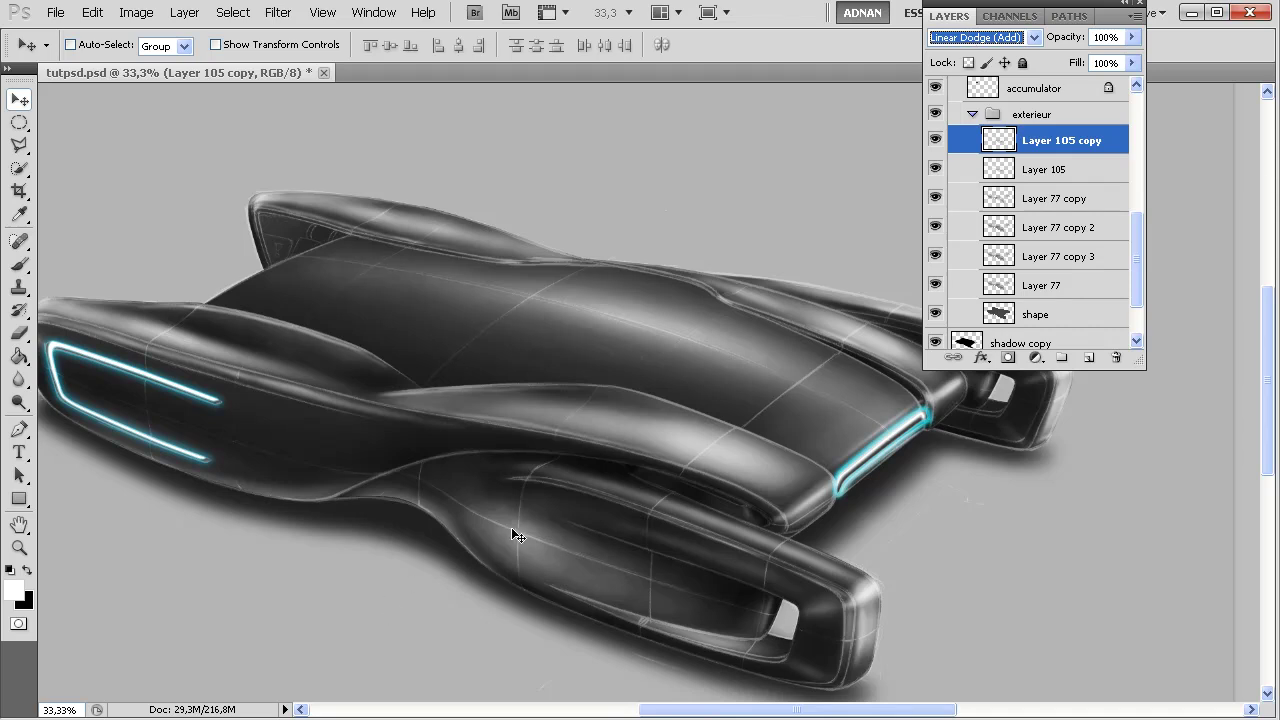
- Soften Layer 105 copy along the car's near side with a 463 px, 0% hardness Eraser and compare it with the layer hidden
click(19, 333)
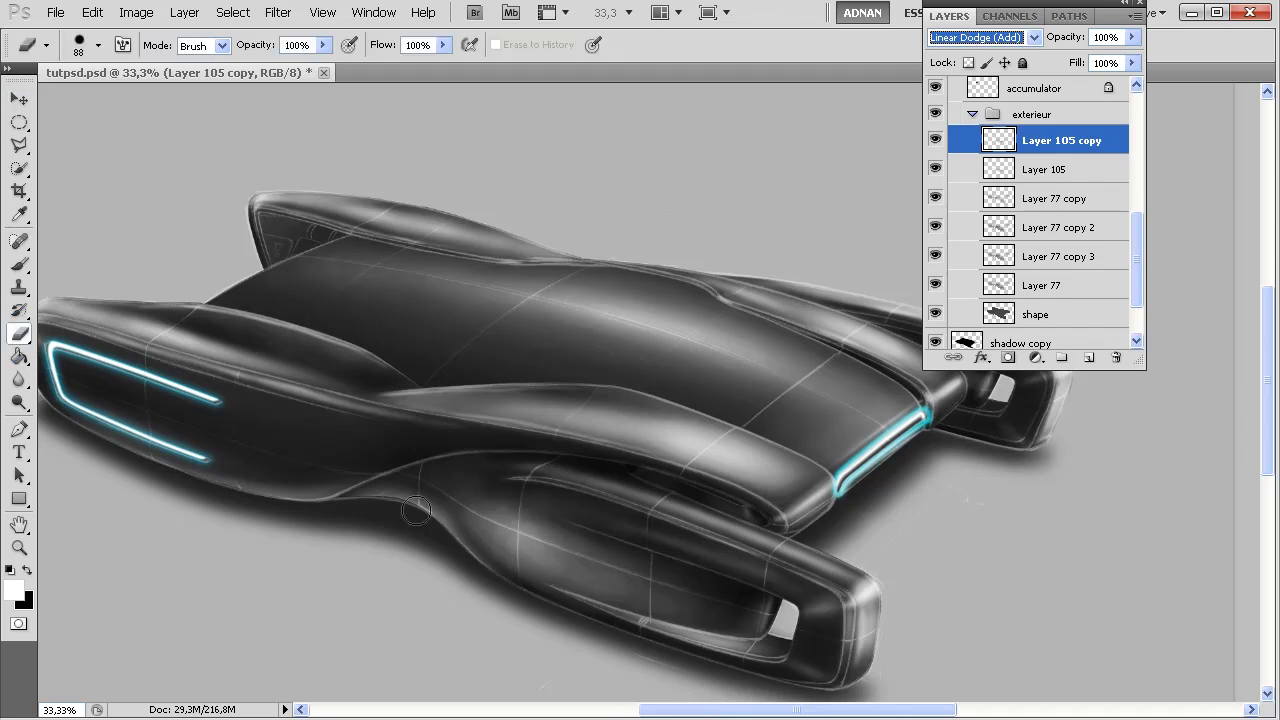
right_click(432, 500)
click(583, 587)
drag(583, 587, 383, 587)
drag(531, 545, 620, 558)
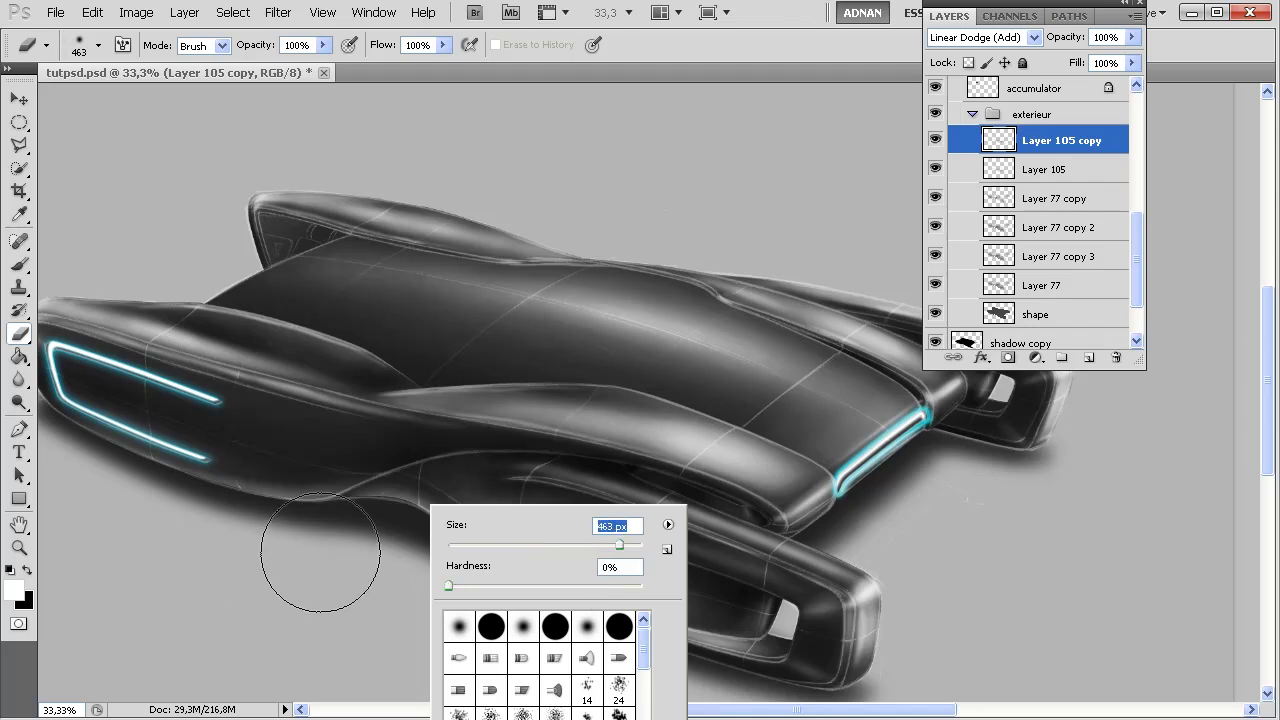
click(300, 545)
mouse_move(437, 541)
mouse_down()
mouse_move(576, 608)
mouse_move(463, 538)
mouse_move(545, 590)
mouse_up()
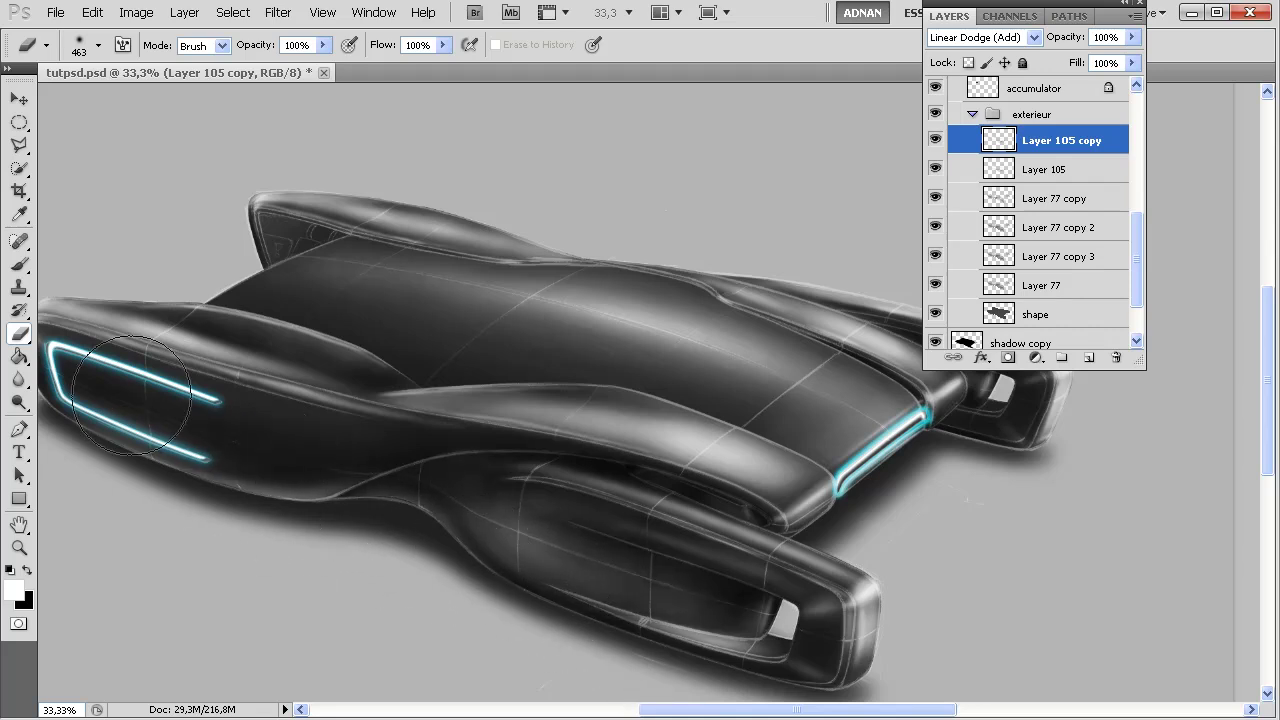
mouse_move(273, 450)
mouse_down()
mouse_move(506, 514)
mouse_move(346, 466)
mouse_move(517, 443)
mouse_move(540, 412)
mouse_up()
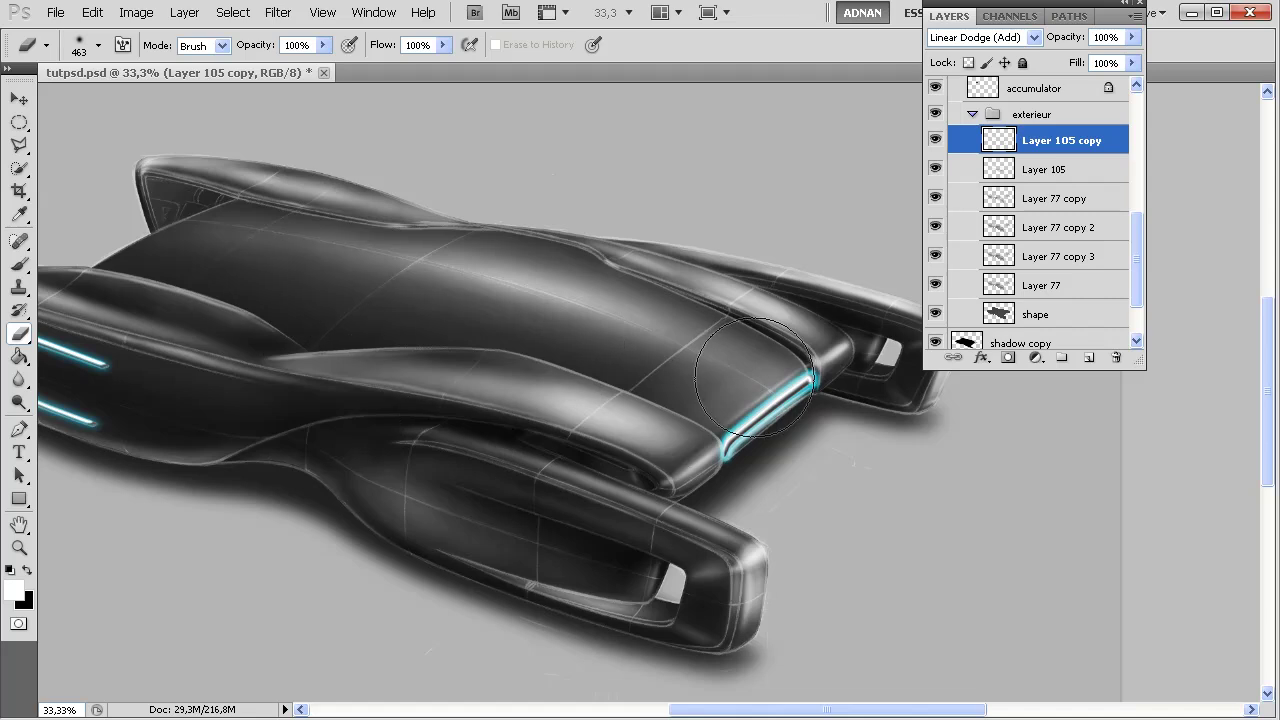
click(935, 139)
click(935, 140)
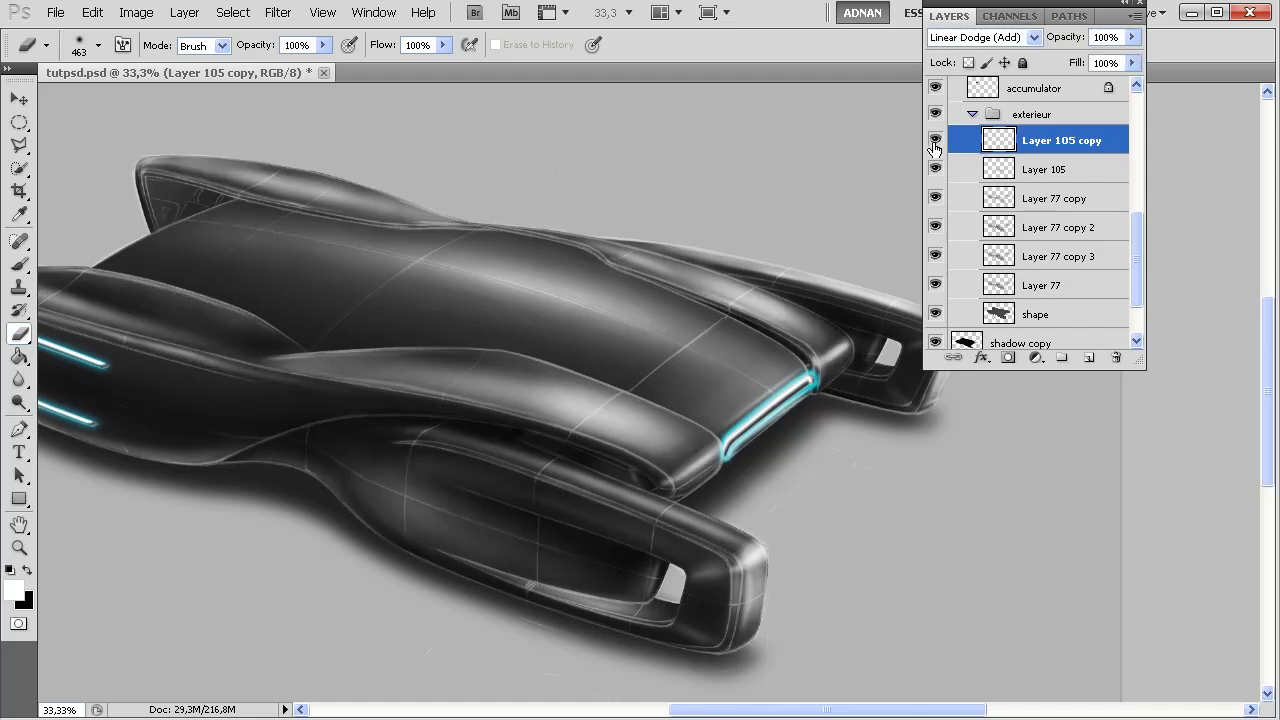
- Duplicate Layer 105 copy as Layer 105 copy 2 within tutpsd.psd
right_click(1045, 145)
click(1080, 212)
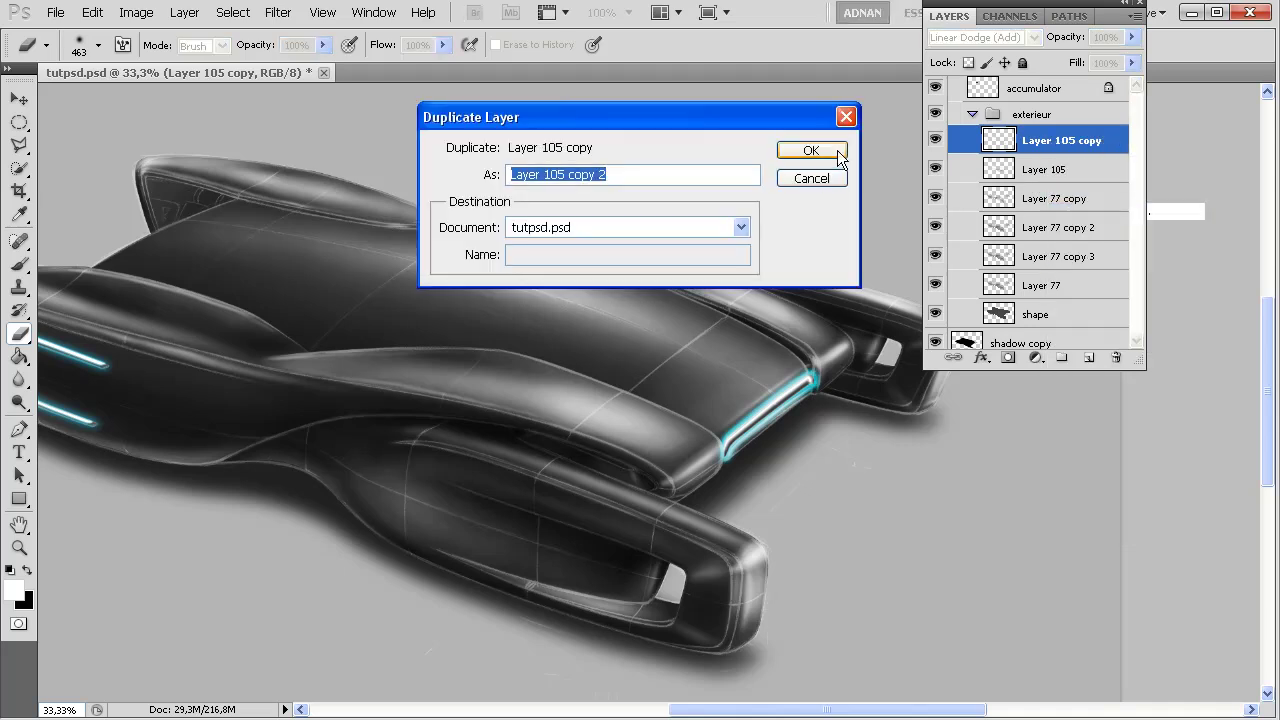
click(811, 150)
drag(686, 234, 723, 251)
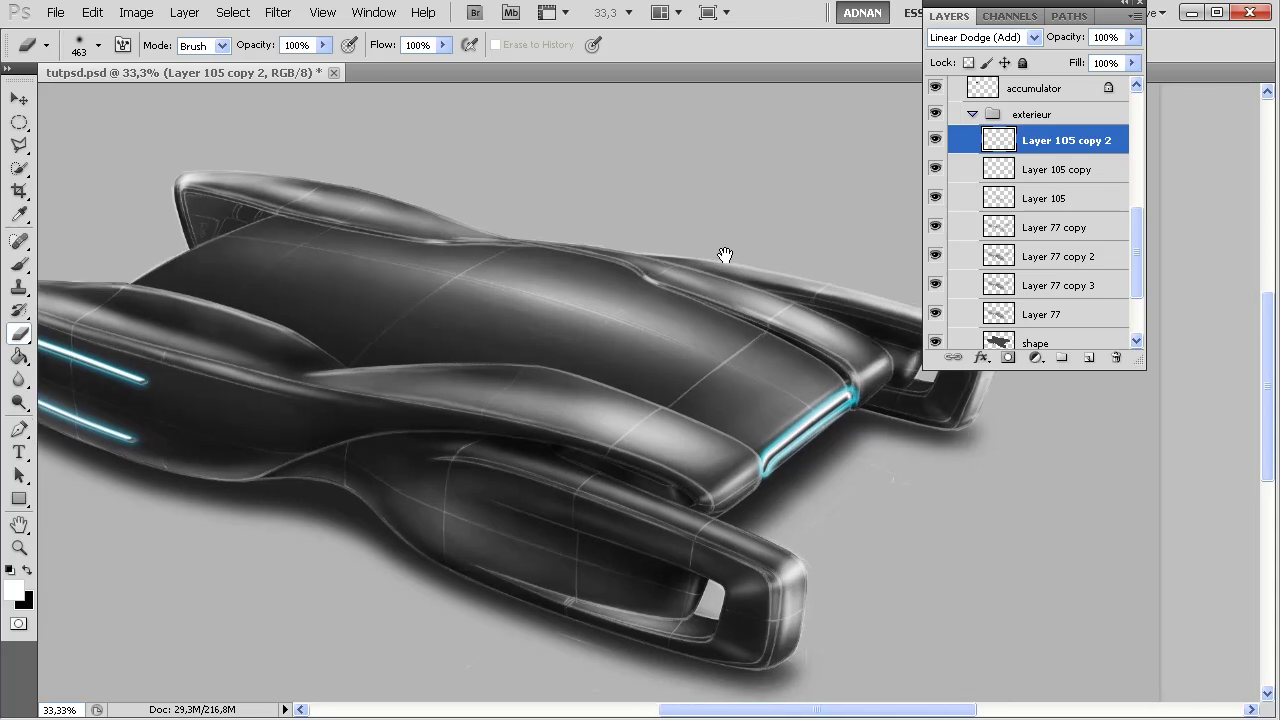
- Lighten the shape layer with Hue/Saturation, setting Lightness to +62
scroll(1110, 265, down, 4)
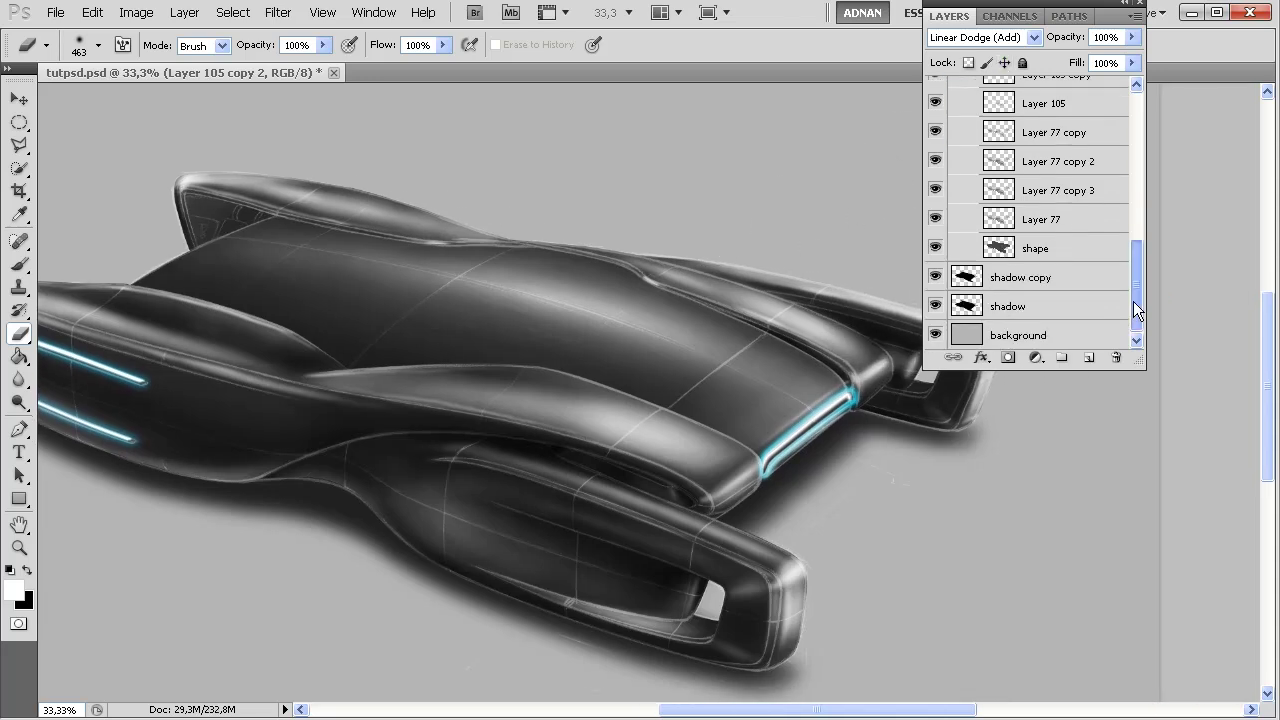
click(1030, 250)
key(ctrl+u)
drag(998, 275, 1089, 271)
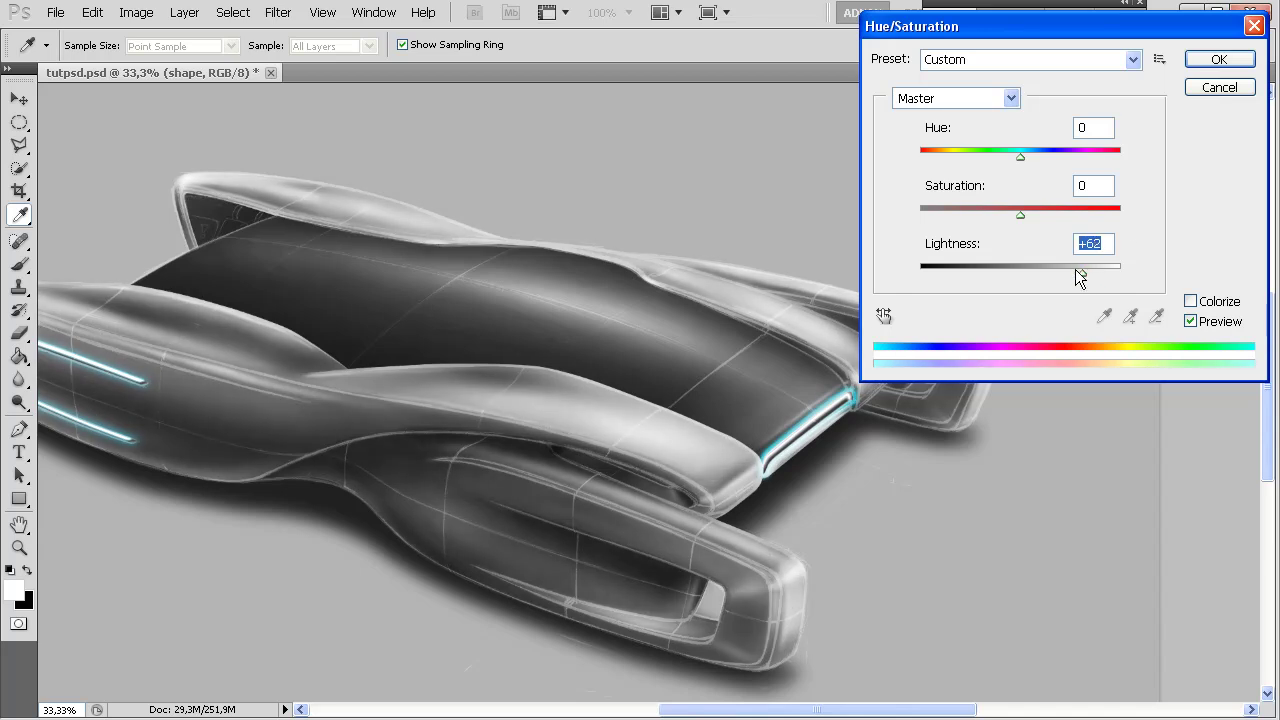
click(1220, 60)
- Add a layer above Layer 105 copy 2 and paint soft black shading beside the far rear fender with a 114 px brush
drag(620, 414, 443, 409)
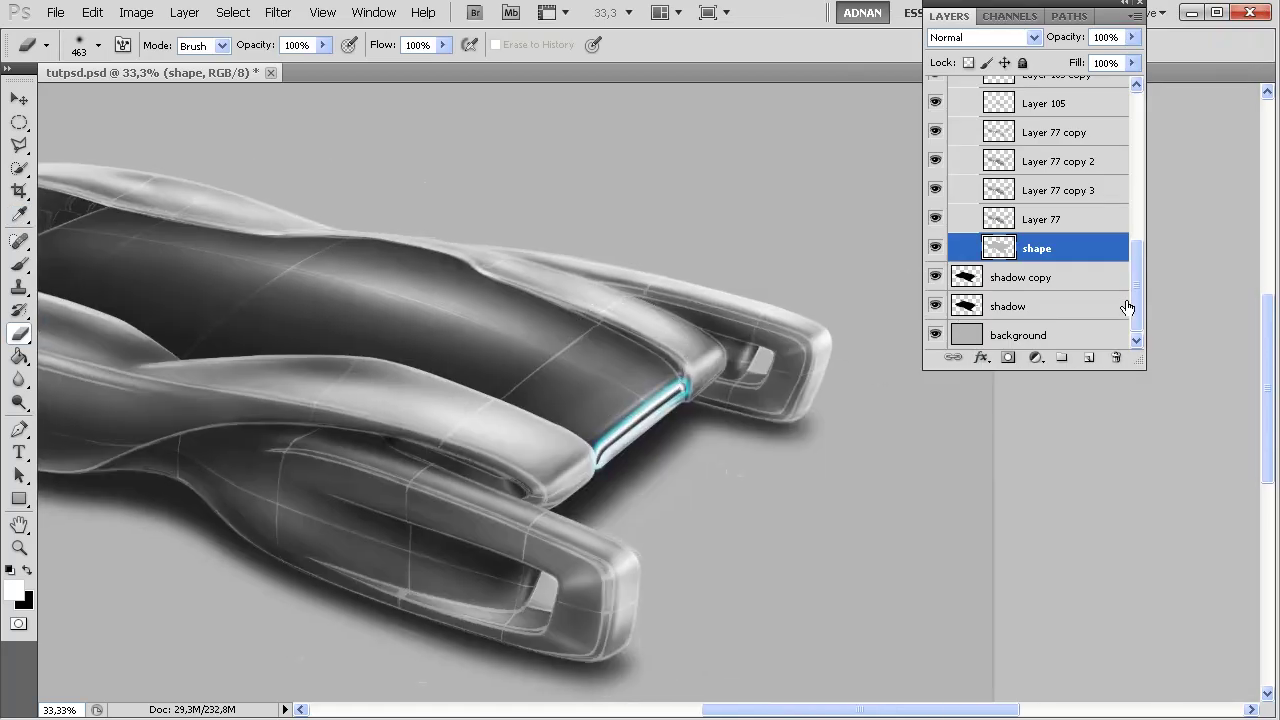
scroll(1120, 300, up, 3)
click(1064, 150)
click(1088, 358)
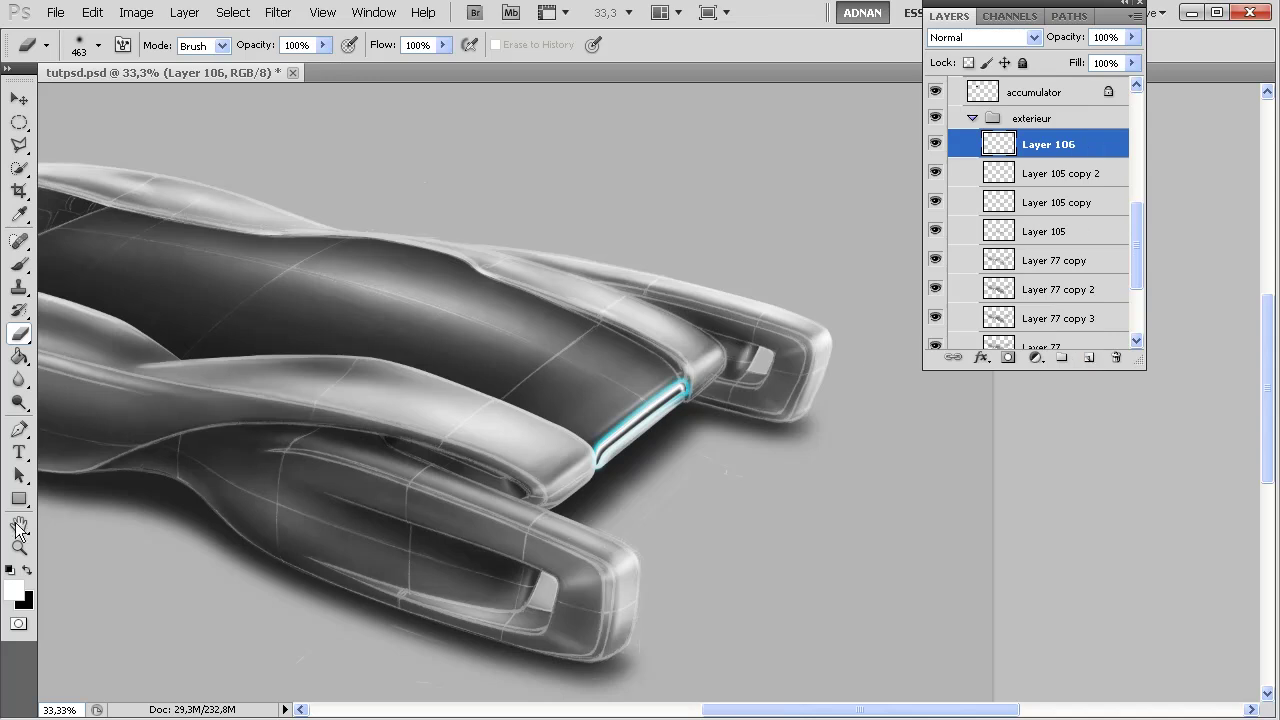
click(27, 569)
key(b)
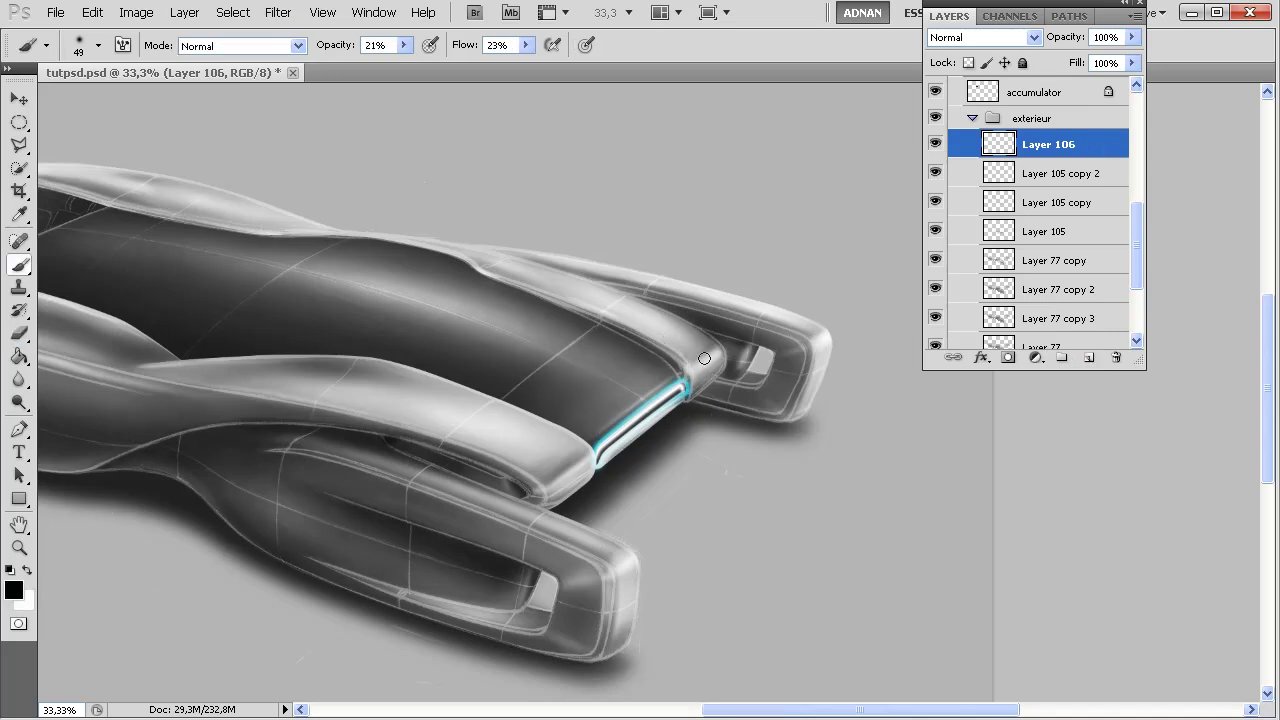
right_click(714, 346)
right_click(730, 346)
drag(816, 389, 854, 384)
click(704, 334)
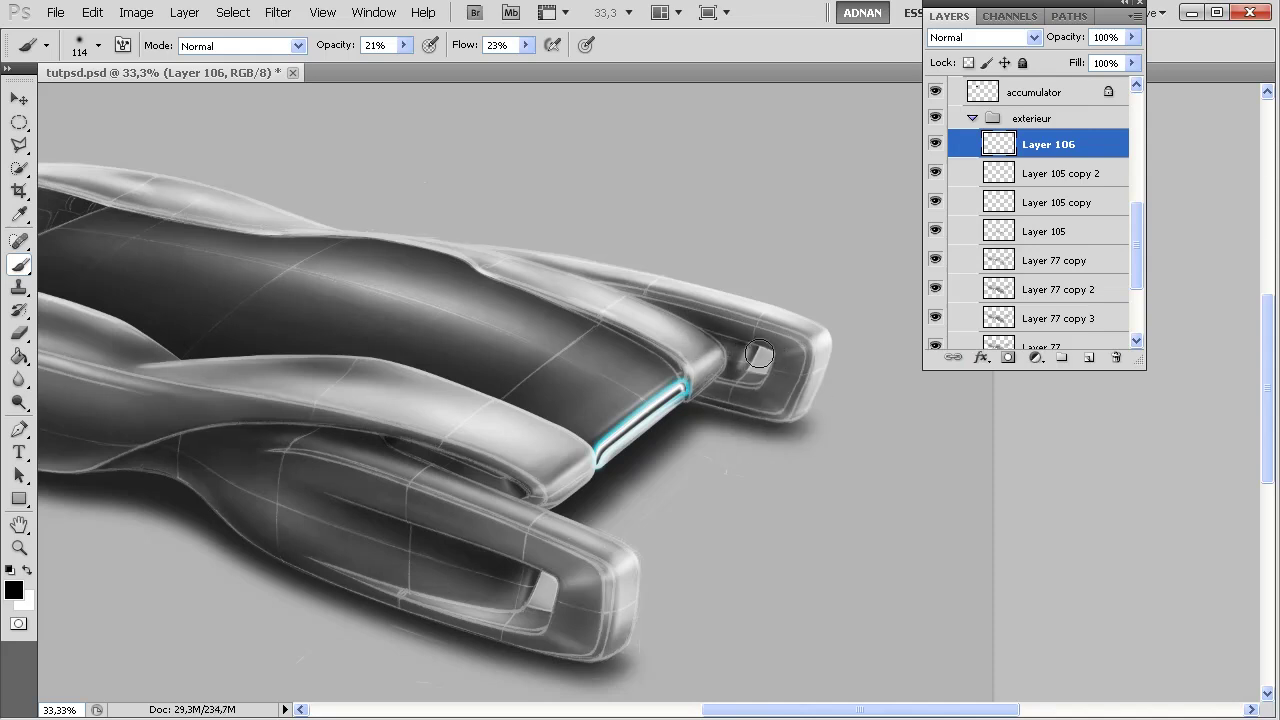
- Set the Eraser to 41 px with 0% hardness for refining the fender shading on Layer 106
key(e)
right_click(731, 308)
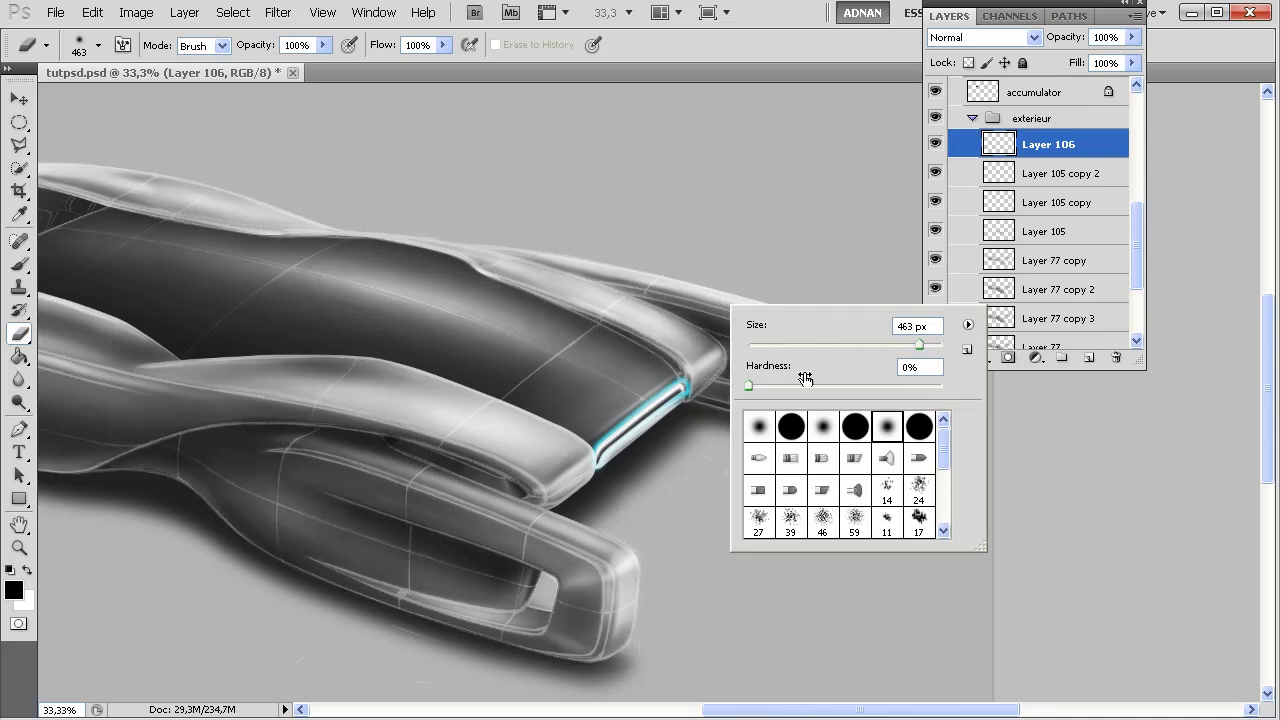
drag(802, 347, 787, 347)
right_click(722, 320)
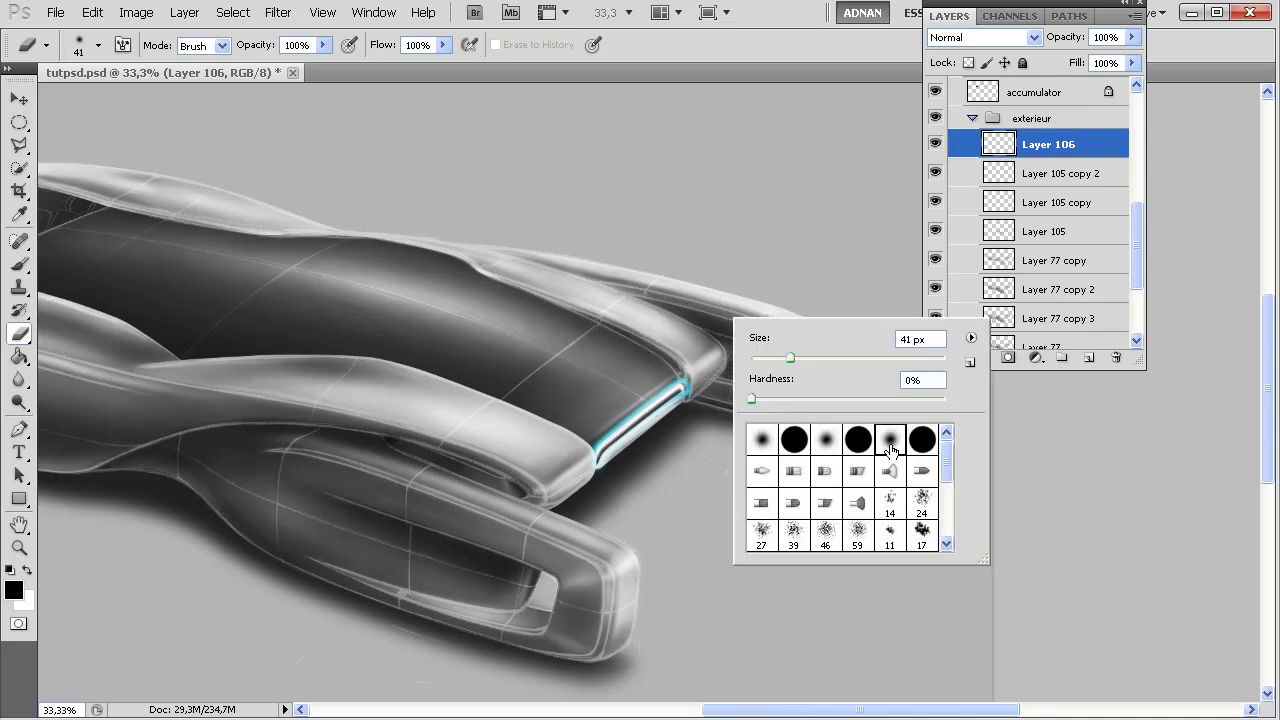
key(Return)
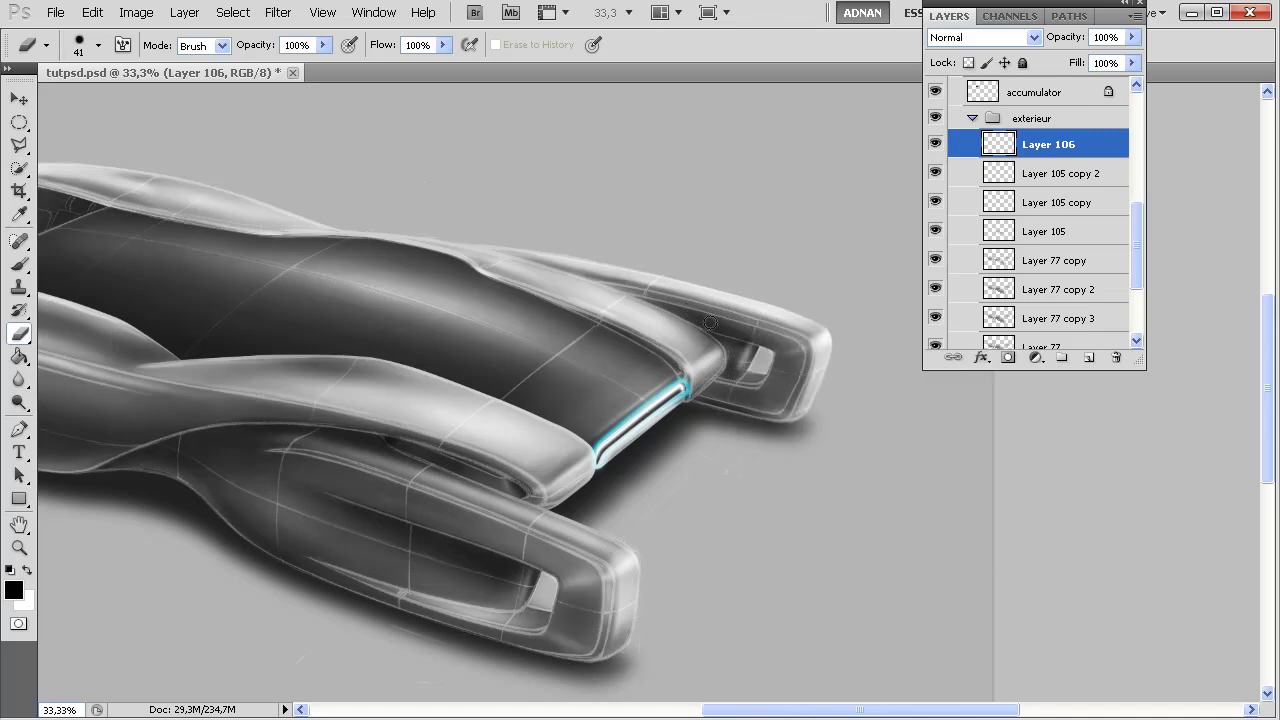
- Add another layer above Layer 106 and paint black shading along the far fender's inner edge with a 129 px brush
click(1089, 360)
key(b)
right_click(724, 346)
drag(846, 385, 852, 385)
key(Return)
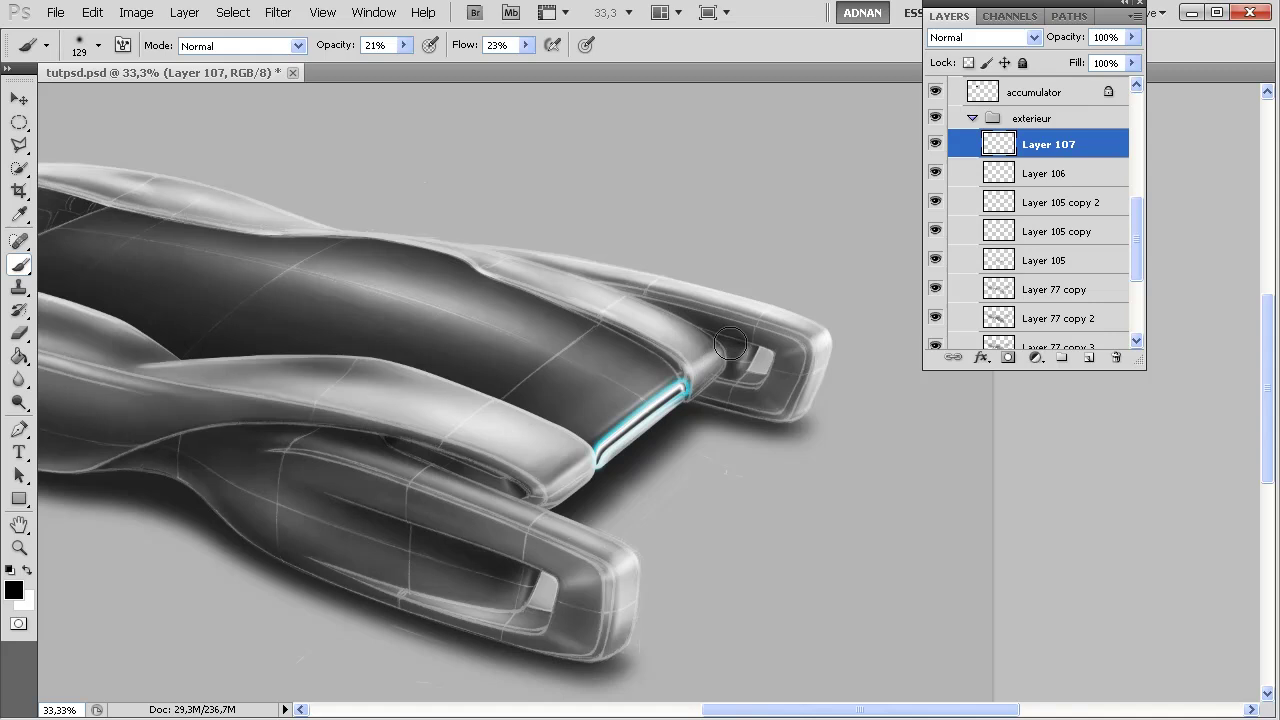
mouse_move(657, 305)
mouse_down()
mouse_move(715, 308)
mouse_move(535, 294)
mouse_up()
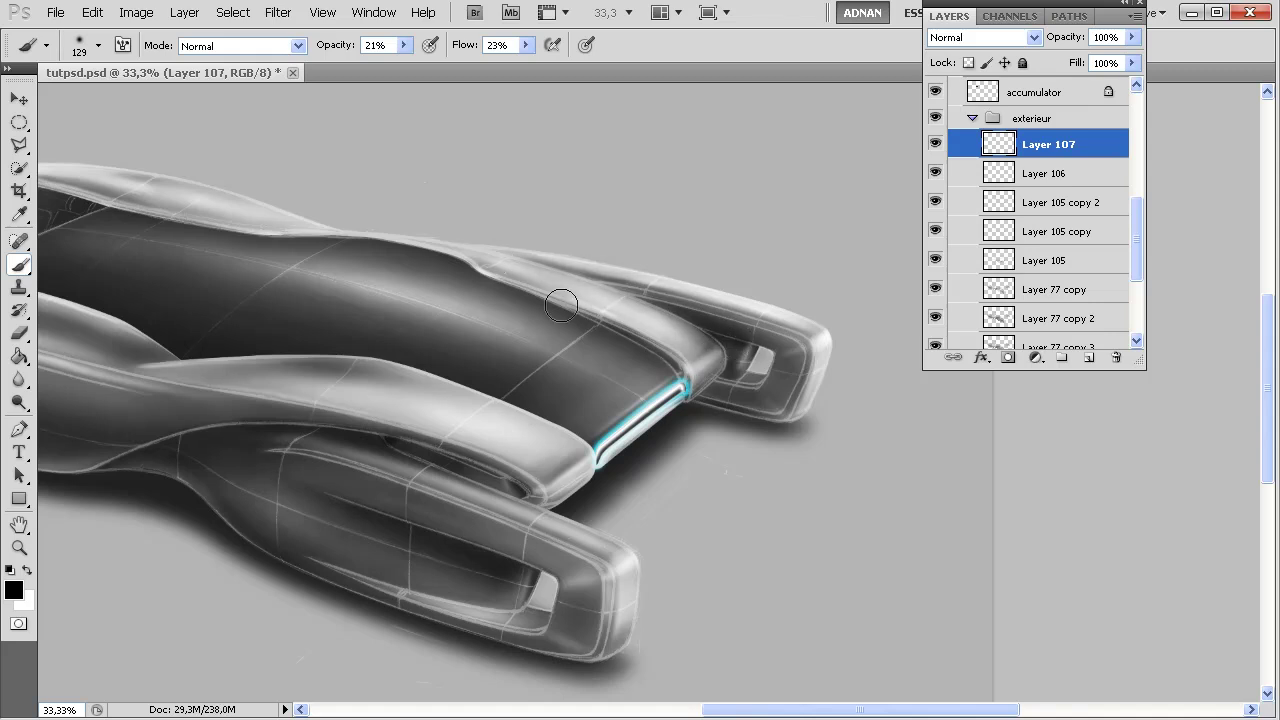
- Set the Eraser to a soft 83 px tip for cleaning up the shading on Layer 107
key(e)
right_click(573, 287)
click(730, 405)
drag(630, 325, 662, 327)
key(Return)
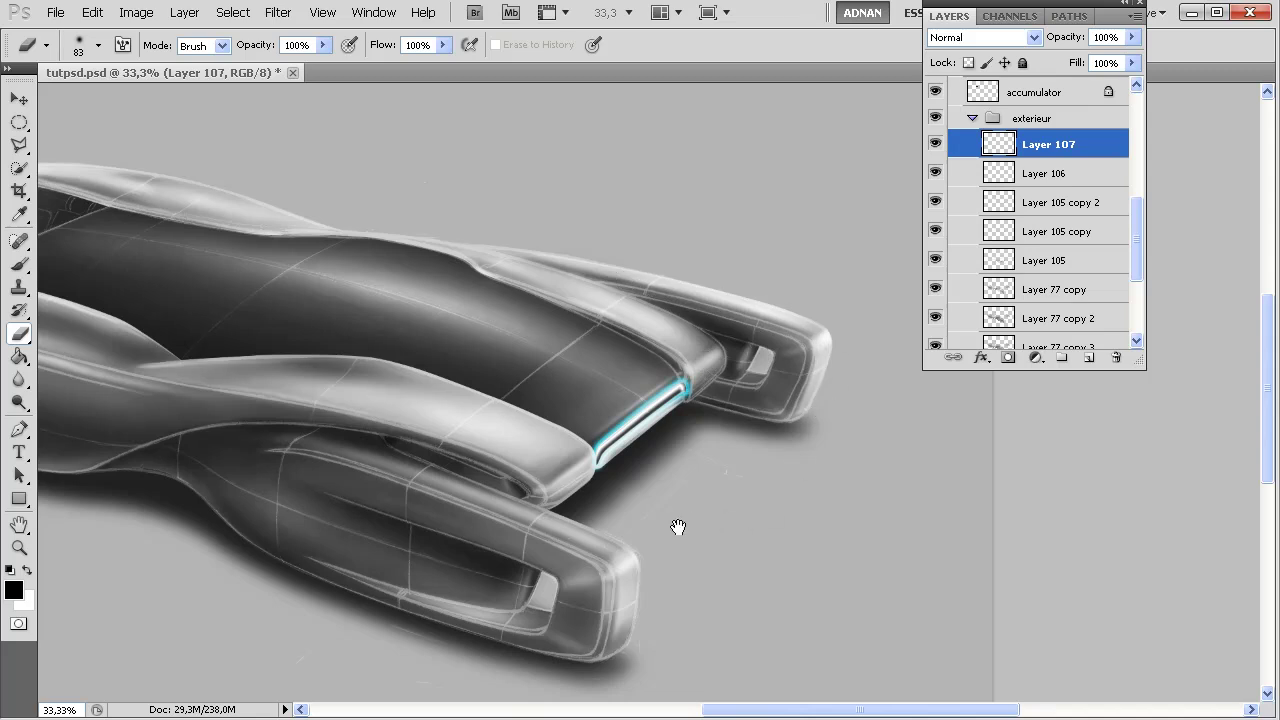
- Collapse the exterieur and rendering layer groups and move the layer list clear of the car
drag(680, 527, 860, 446)
drag(629, 377, 657, 459)
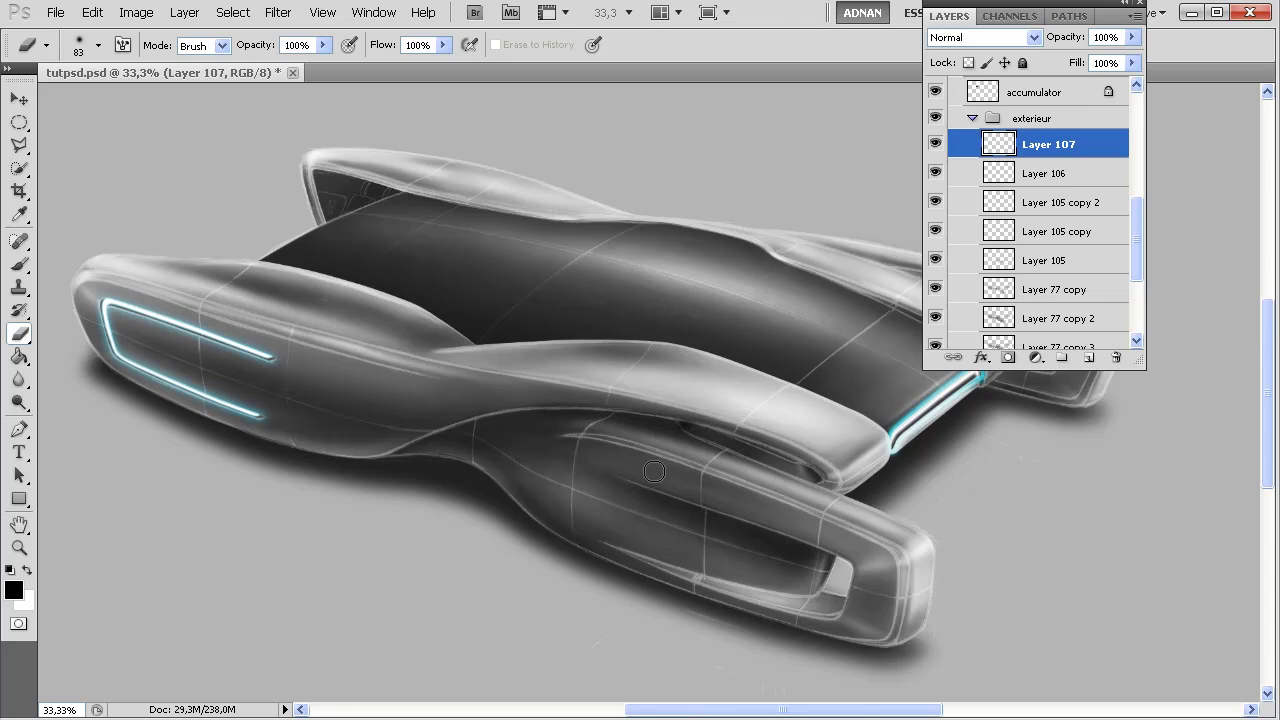
scroll(1137, 220, up, 5)
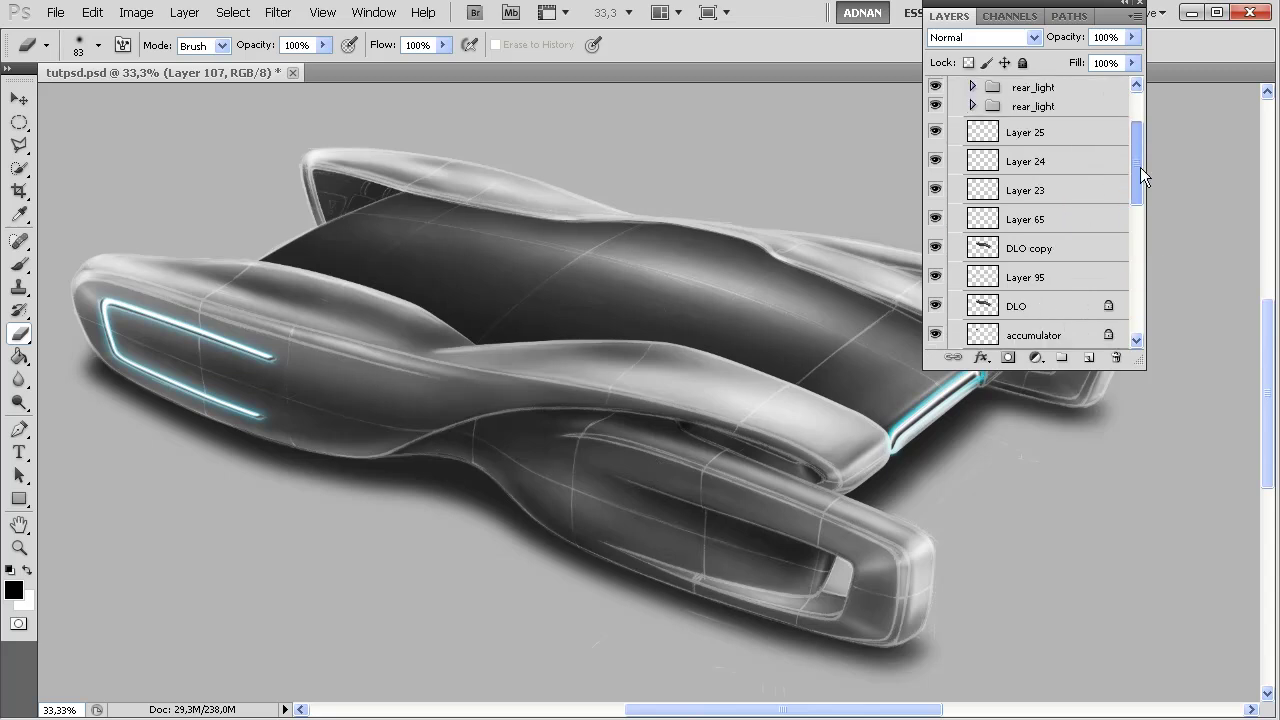
scroll(1143, 170, down, 2)
click(973, 316)
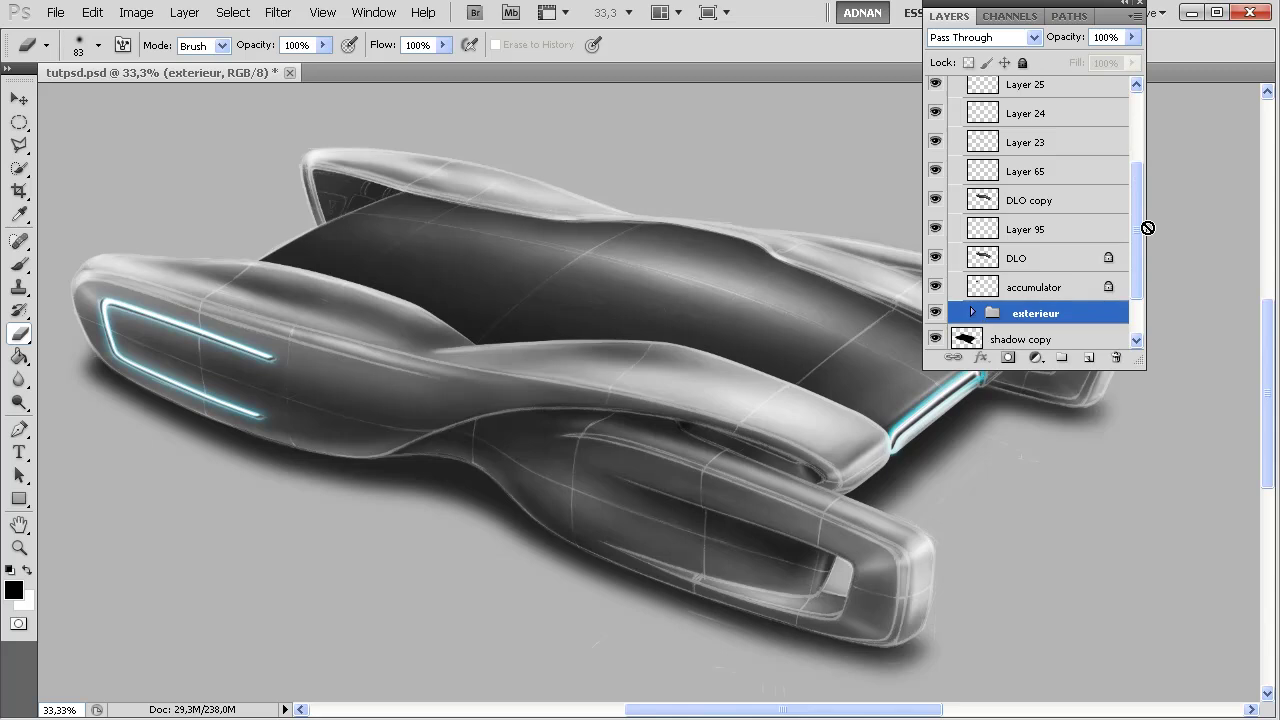
scroll(1144, 200, up, 2)
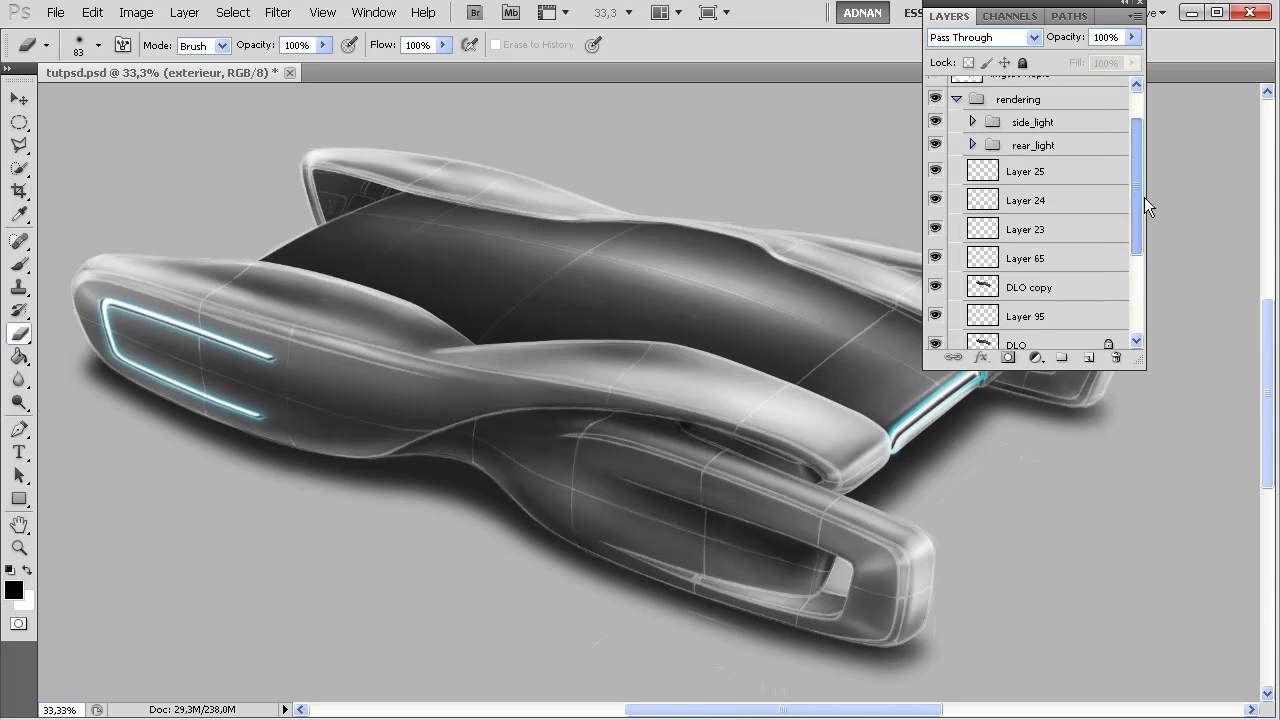
click(957, 101)
drag(1025, 10, 1143, 103)
drag(900, 412, 775, 412)
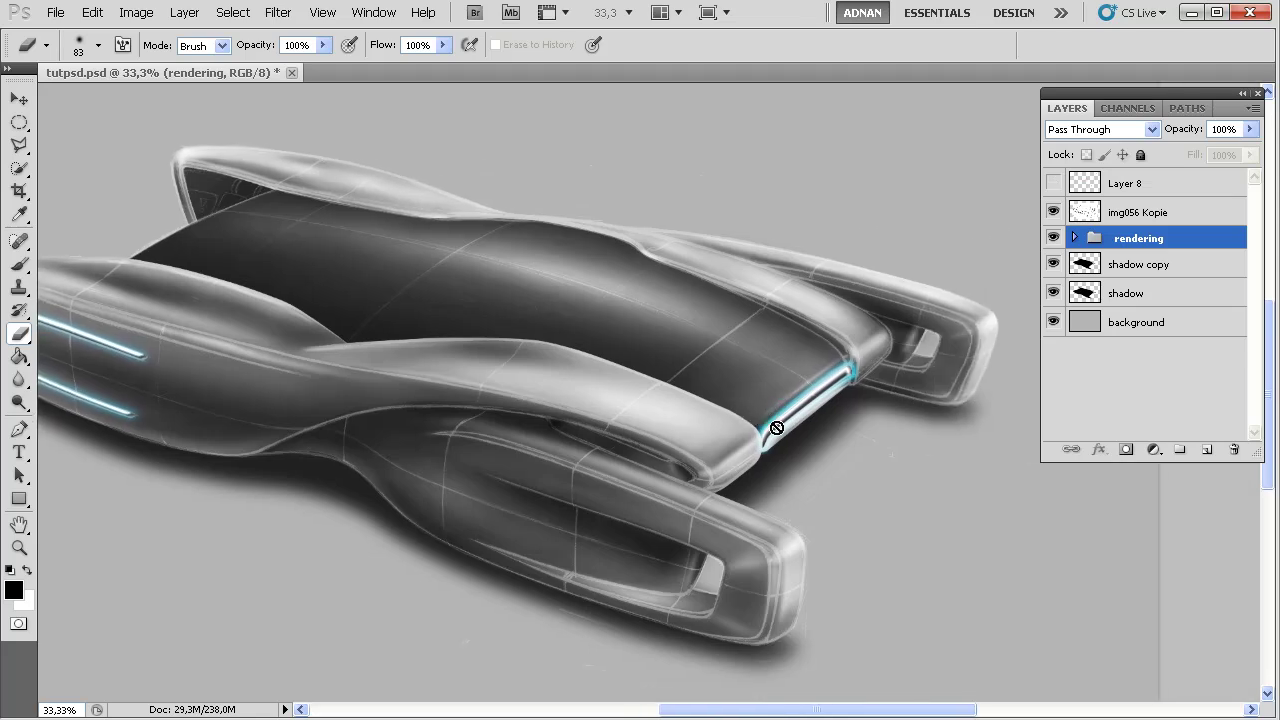
drag(724, 484, 806, 444)
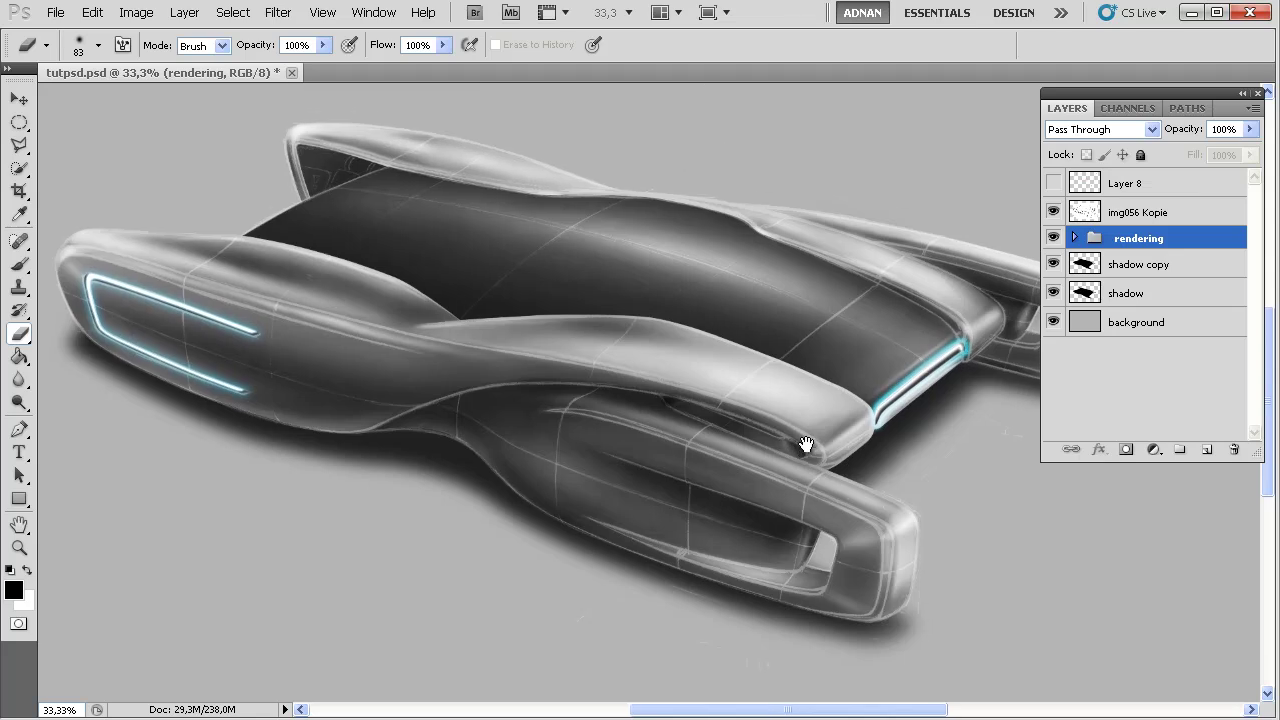
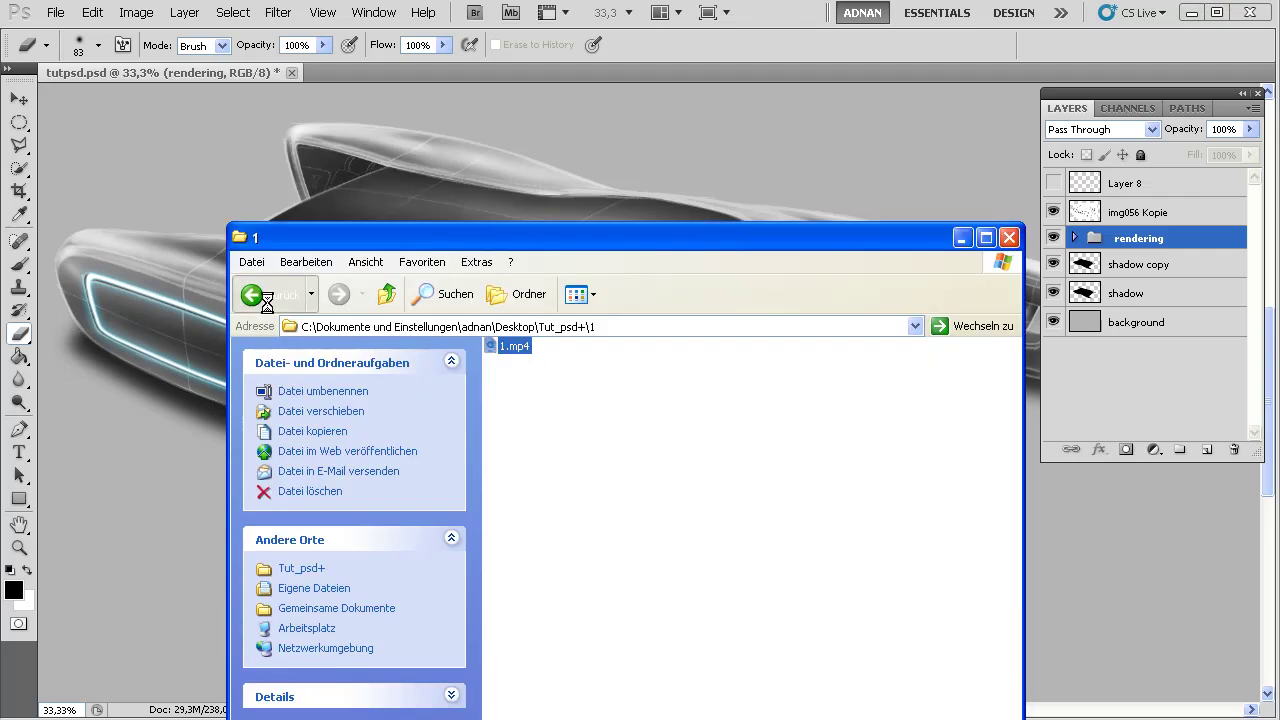
- Place Free_HDR_For_Studio_Render_by_djeric.jpg from the Tut_psd+ folder into the car document
click(283, 296)
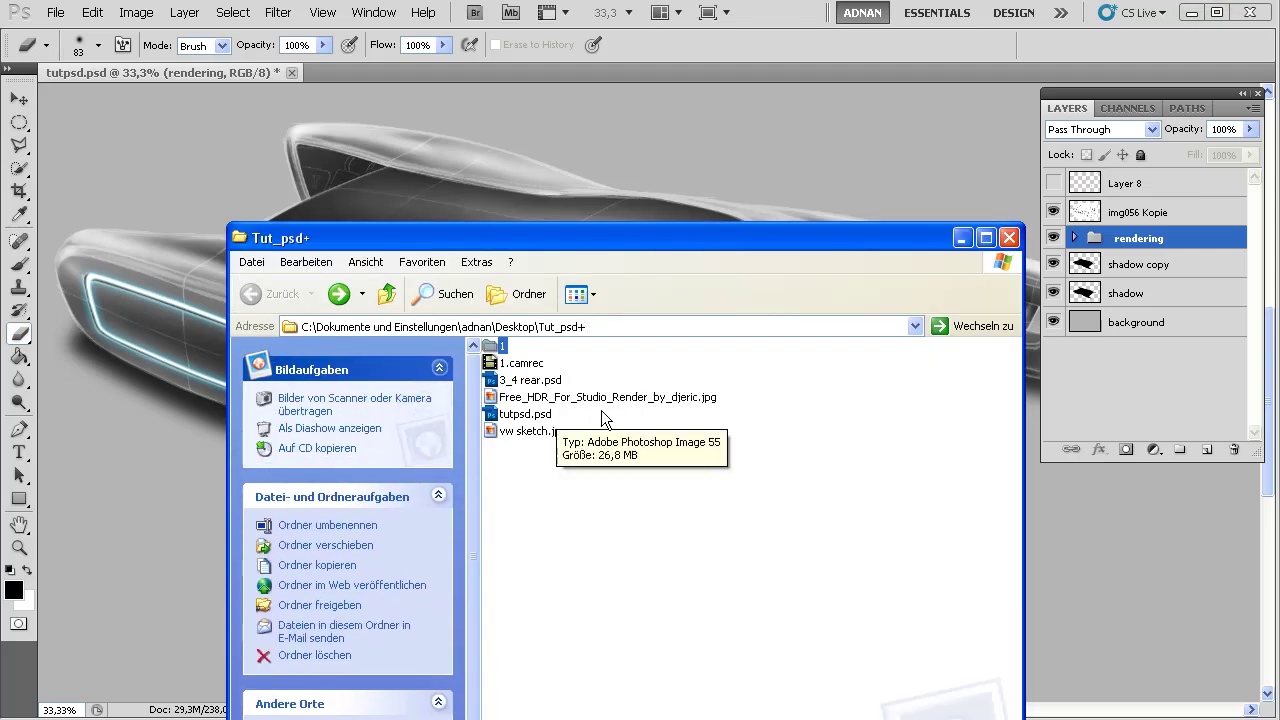
drag(608, 243, 768, 317)
drag(730, 471, 608, 257)
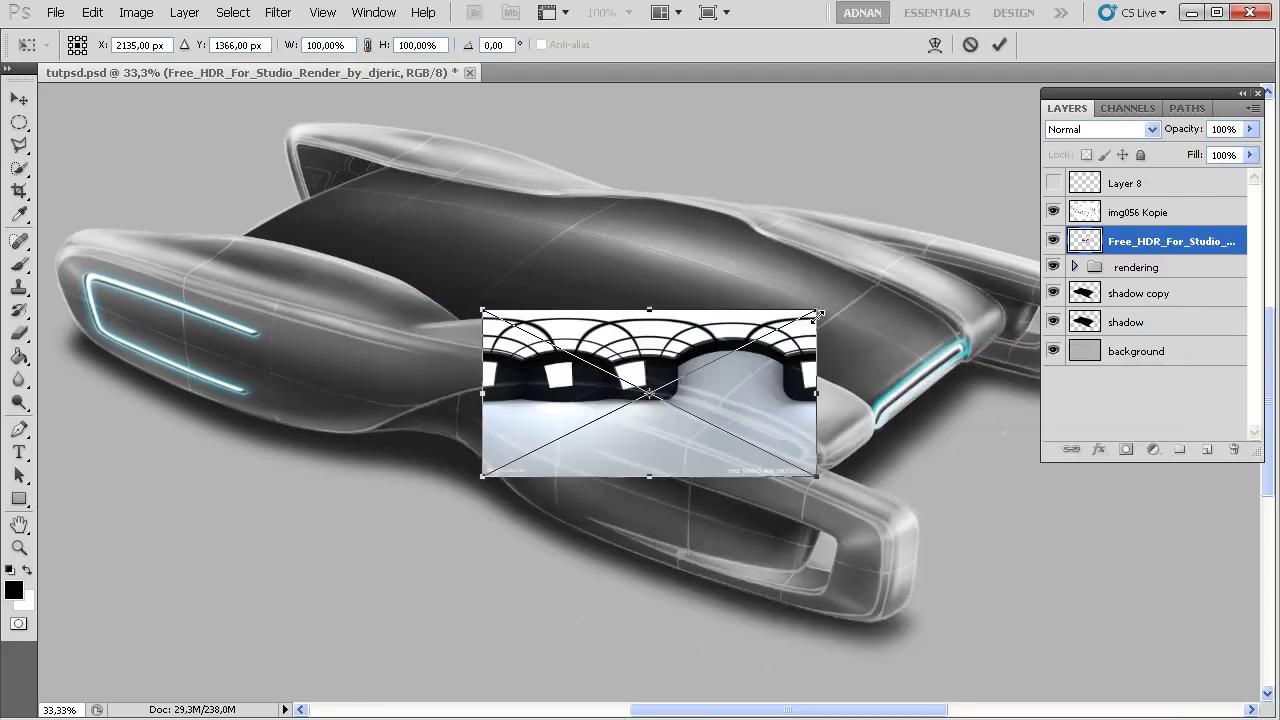
- Enlarge the placed HDR image to about 215% and rotate it clockwise to follow the car body
drag(818, 313, 936, 247)
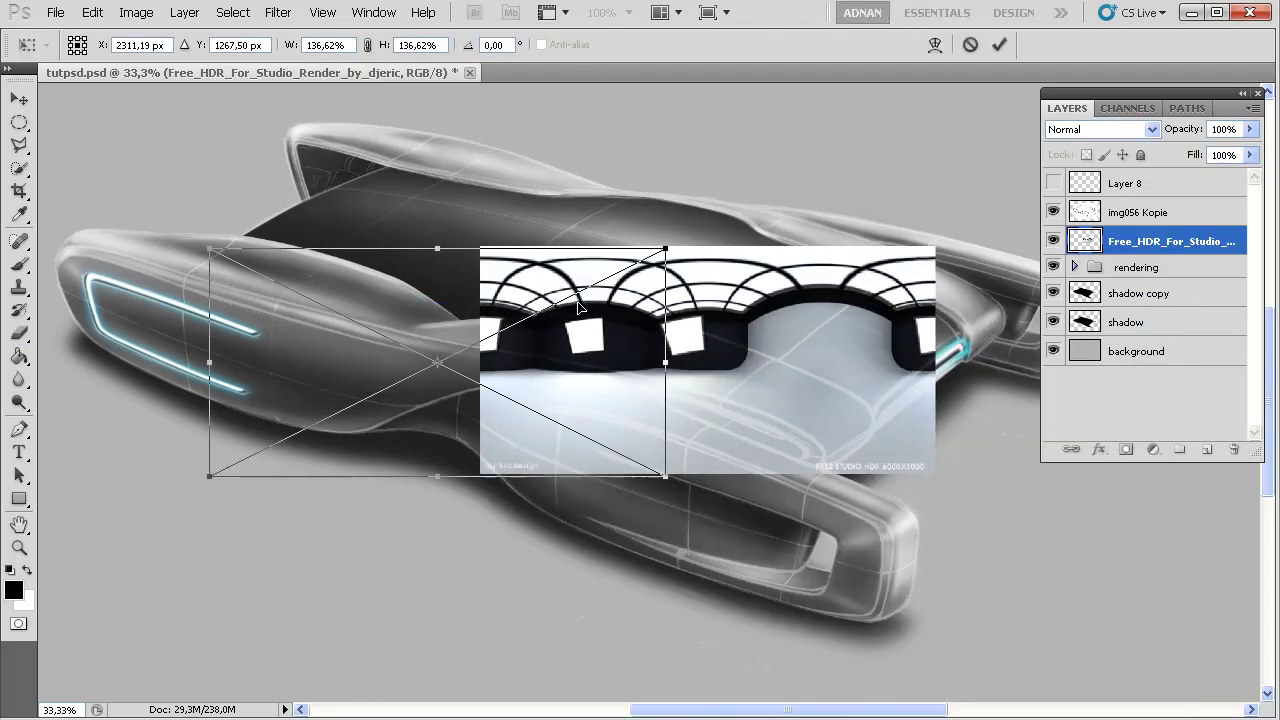
drag(578, 308, 306, 311)
drag(666, 476, 926, 607)
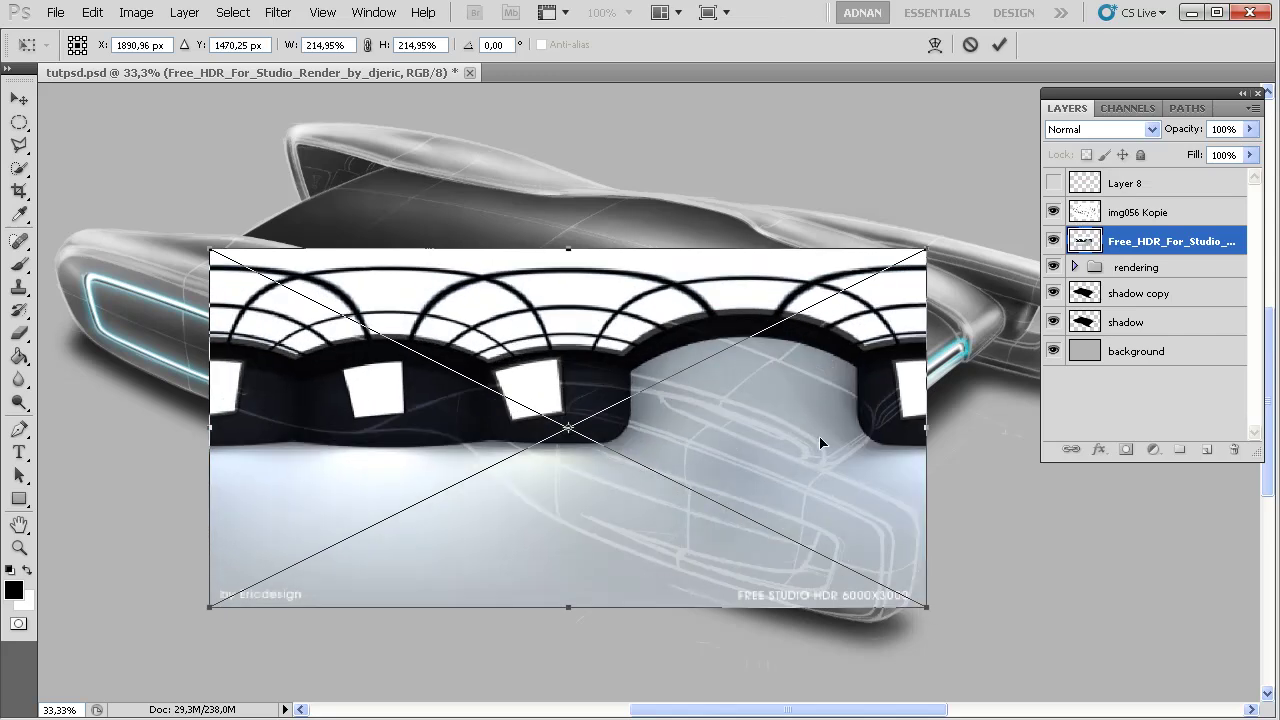
drag(827, 455, 864, 467)
drag(939, 589, 837, 675)
key(Return)
- Rasterize the placed Free_HDR_For_Studio_Render_by_djeric layer
key(e)
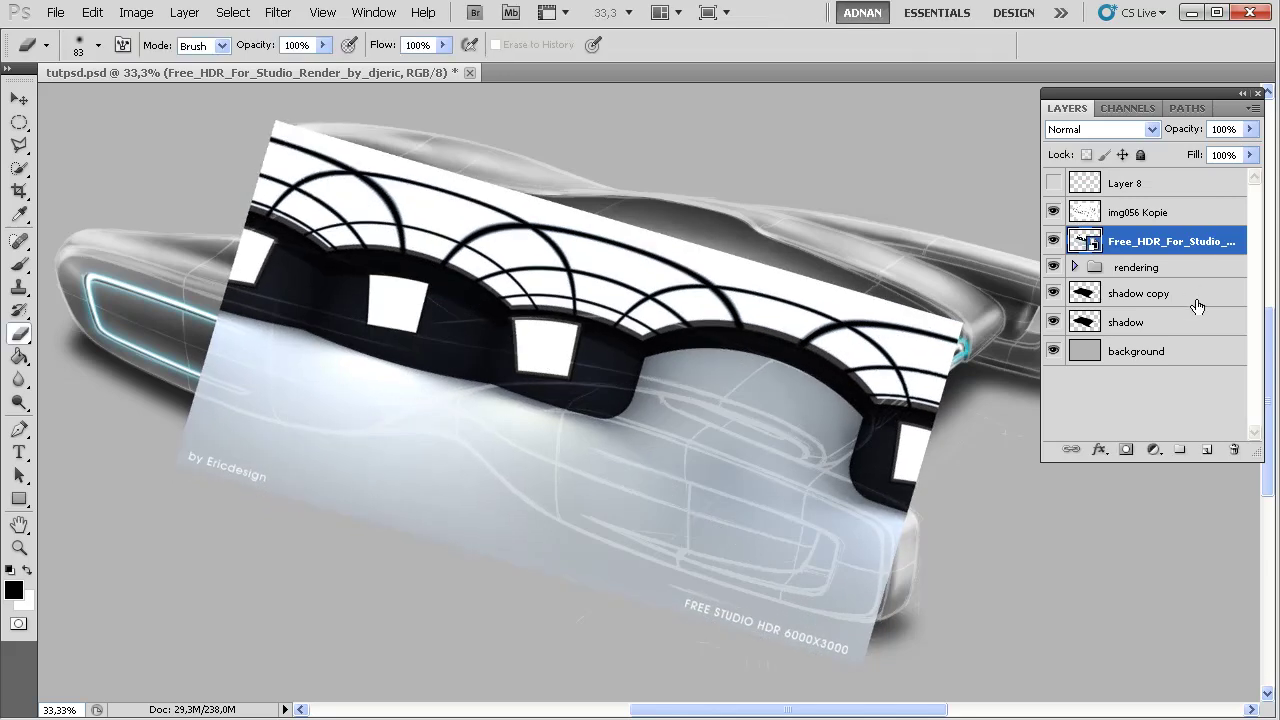
right_click(1130, 252)
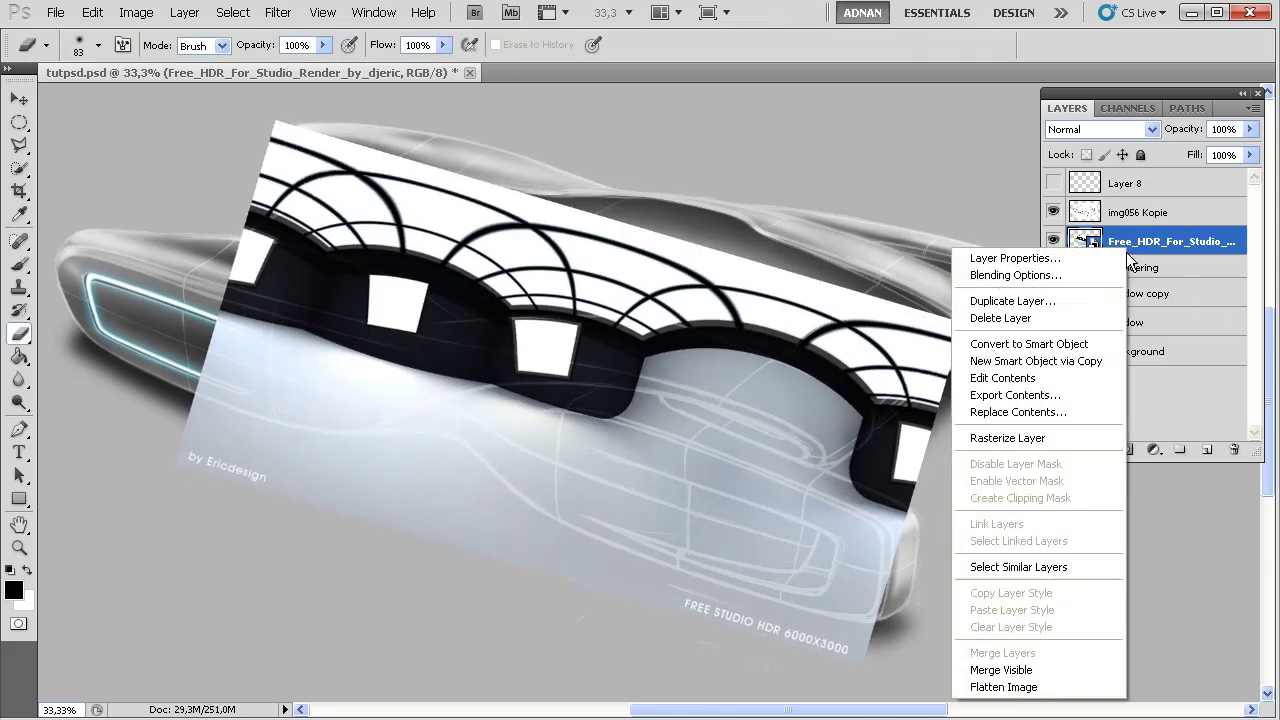
click(1063, 436)
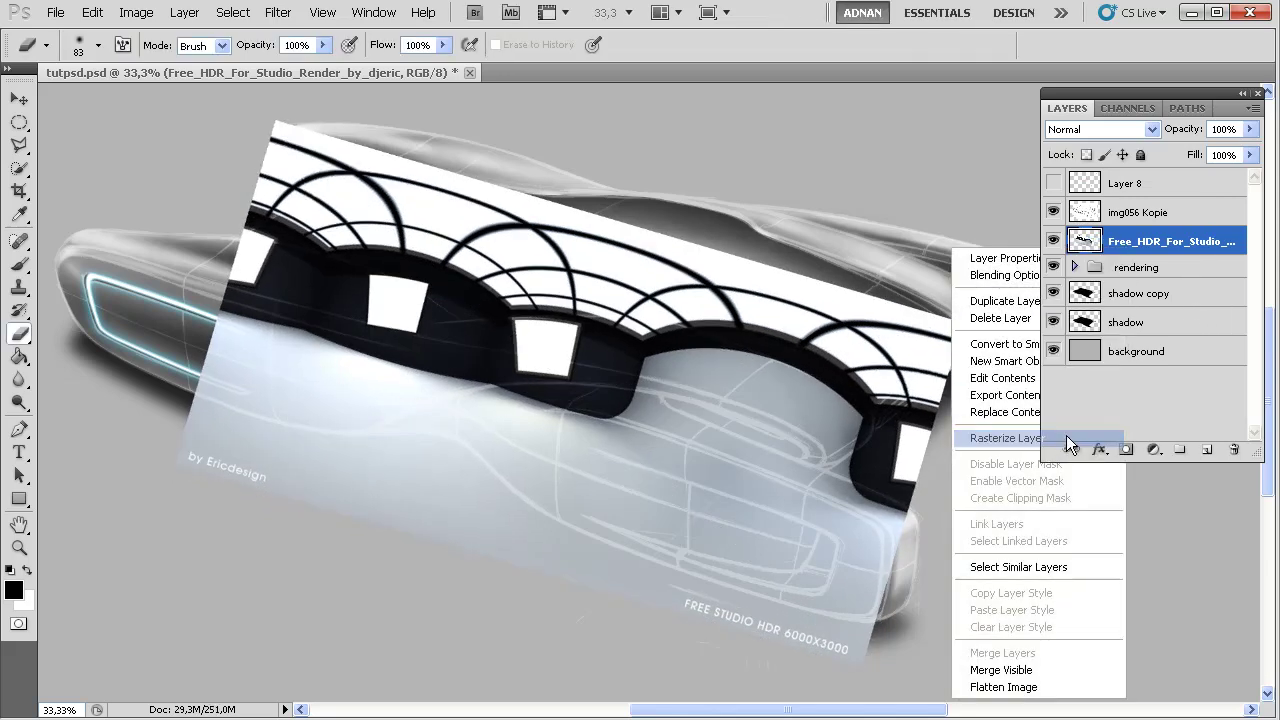
- Try out the blend modes on the HDR layer, then set it to Soft Light at 42% opacity
click(1080, 130)
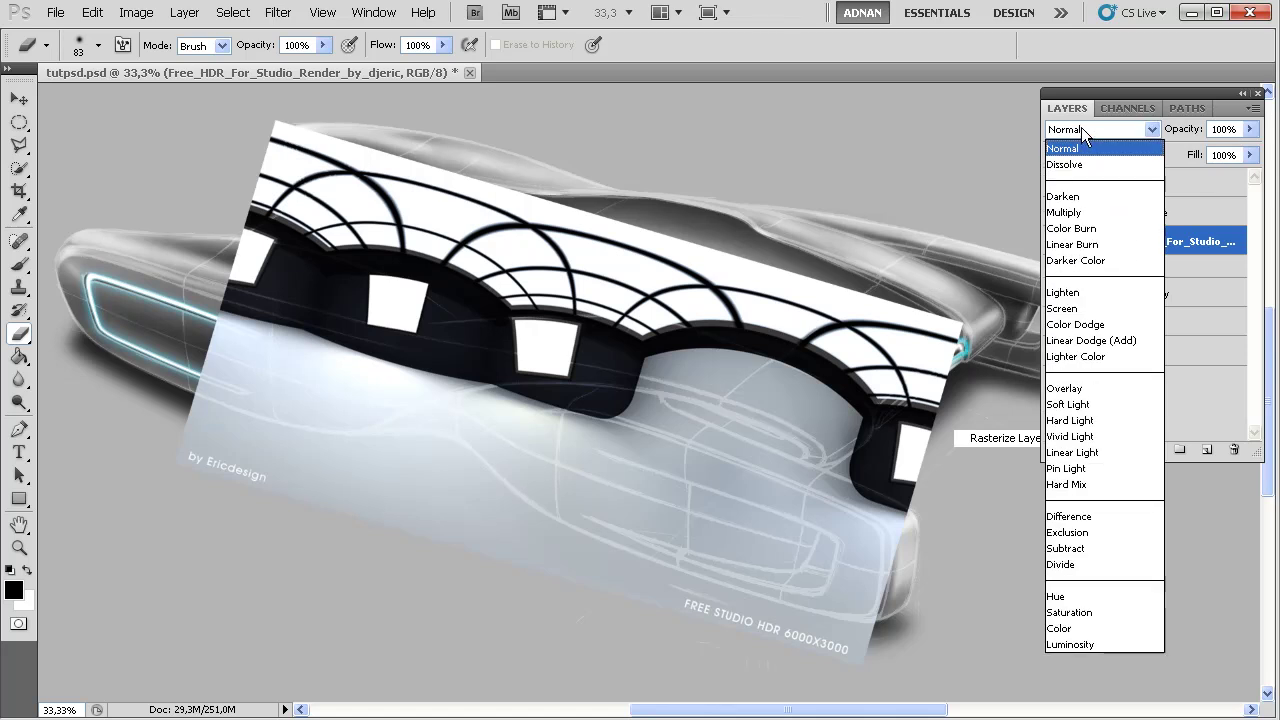
click(1070, 199)
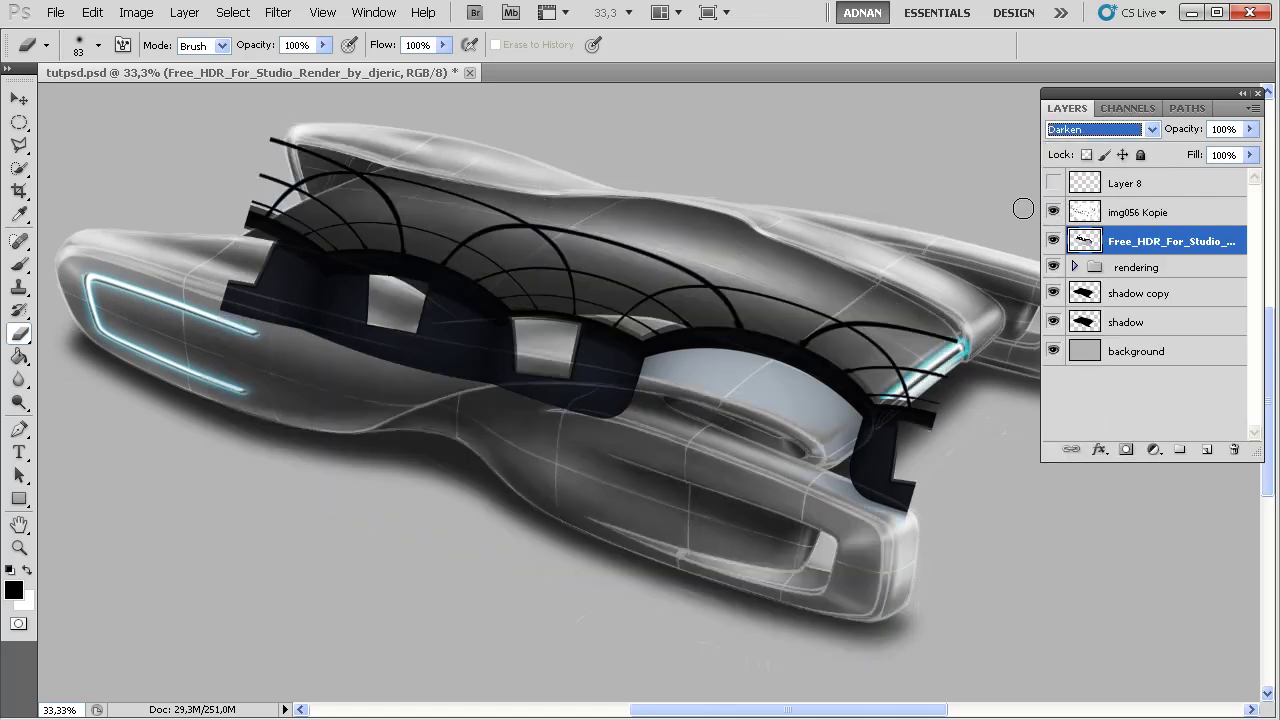
key(Down)
key(Down)
key(Down)
key(Down)
key(Down)
key(Down)
key(Down)
key(Down)
key(Down)
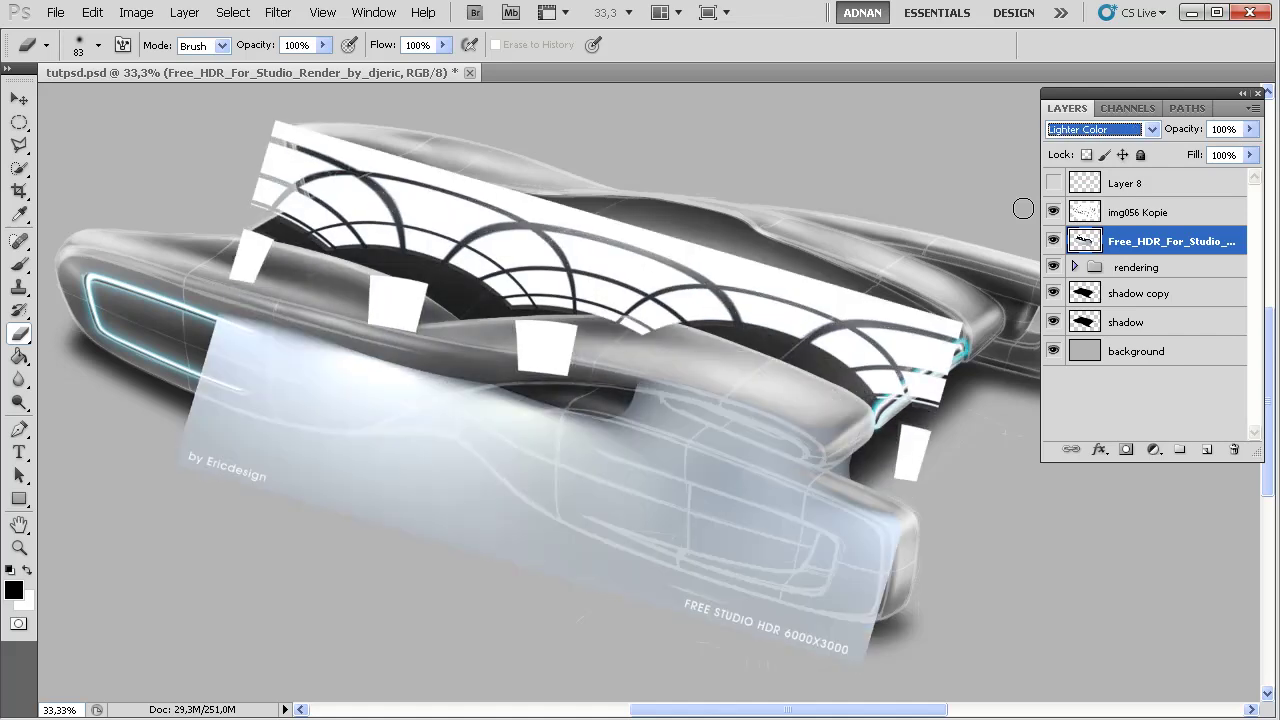
key(Down)
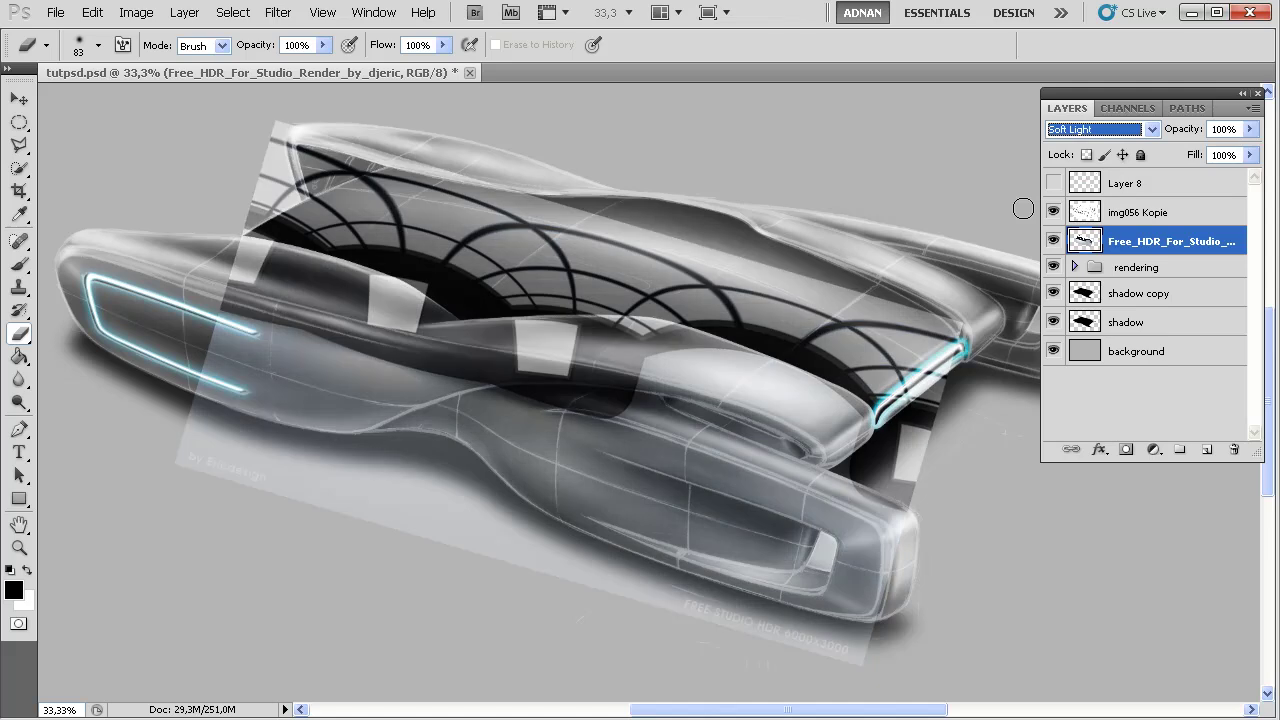
key(Down)
key(Down)
key(Down)
key(Down)
key(Down)
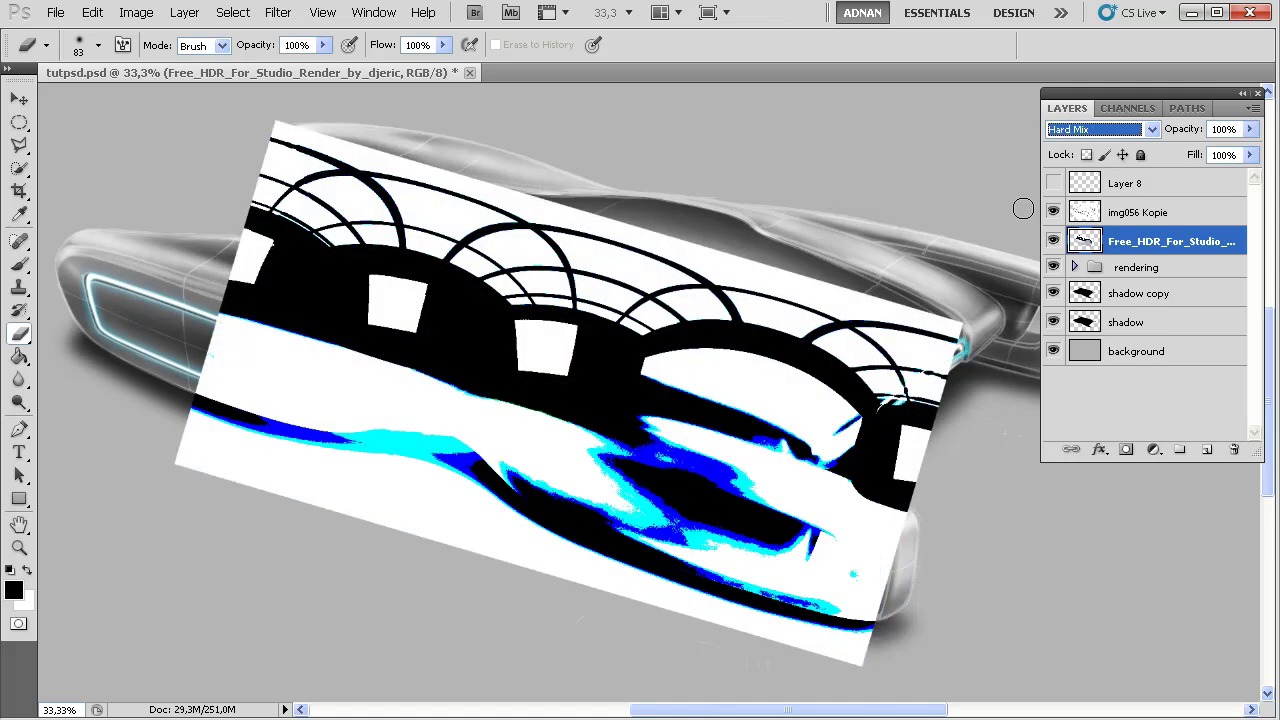
key(Down)
key(Down)
key(Down)
key(Down)
key(Down)
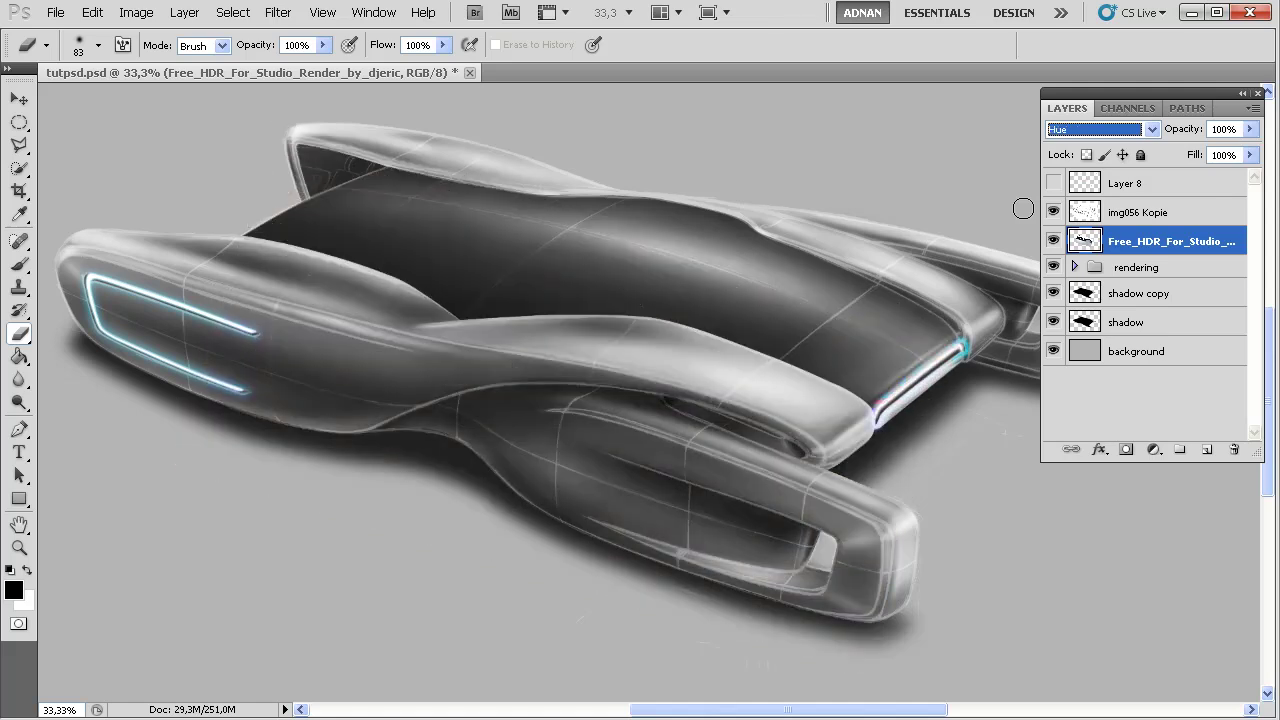
key(Down)
key(Up)
key(Up)
key(Up)
key(Up)
key(Up)
key(Up)
key(Up)
key(Up)
key(Up)
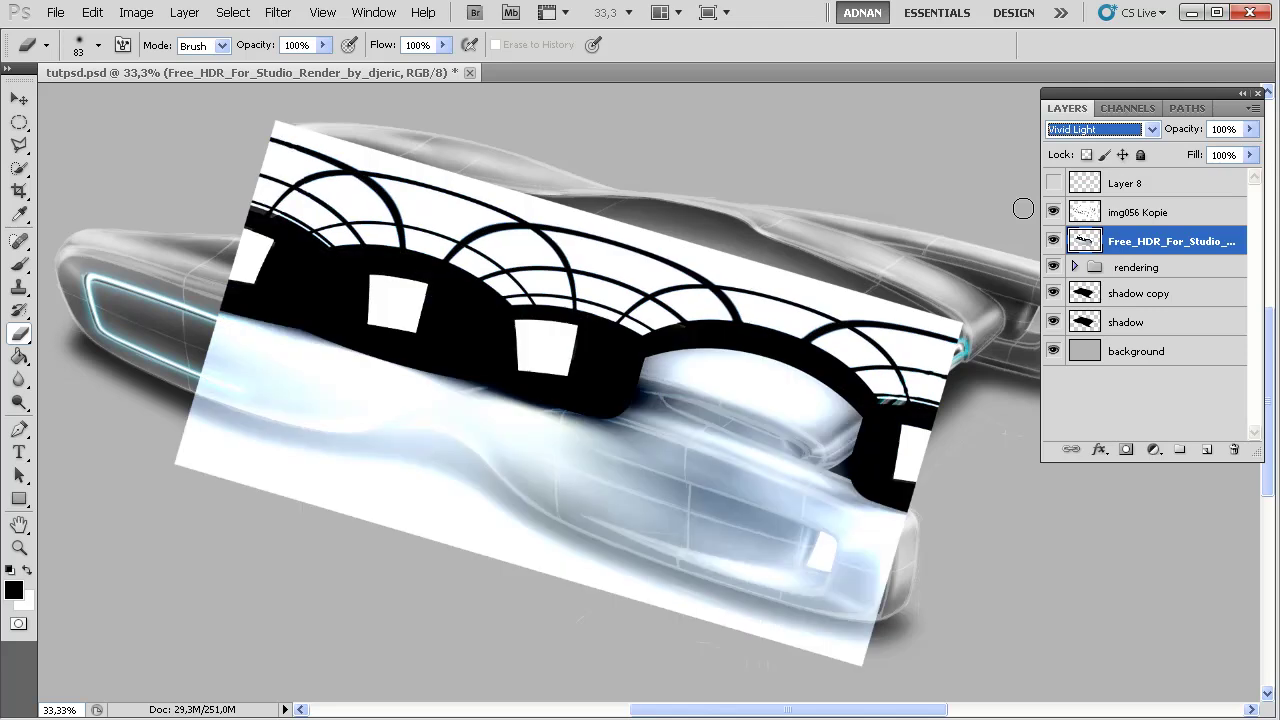
key(Up)
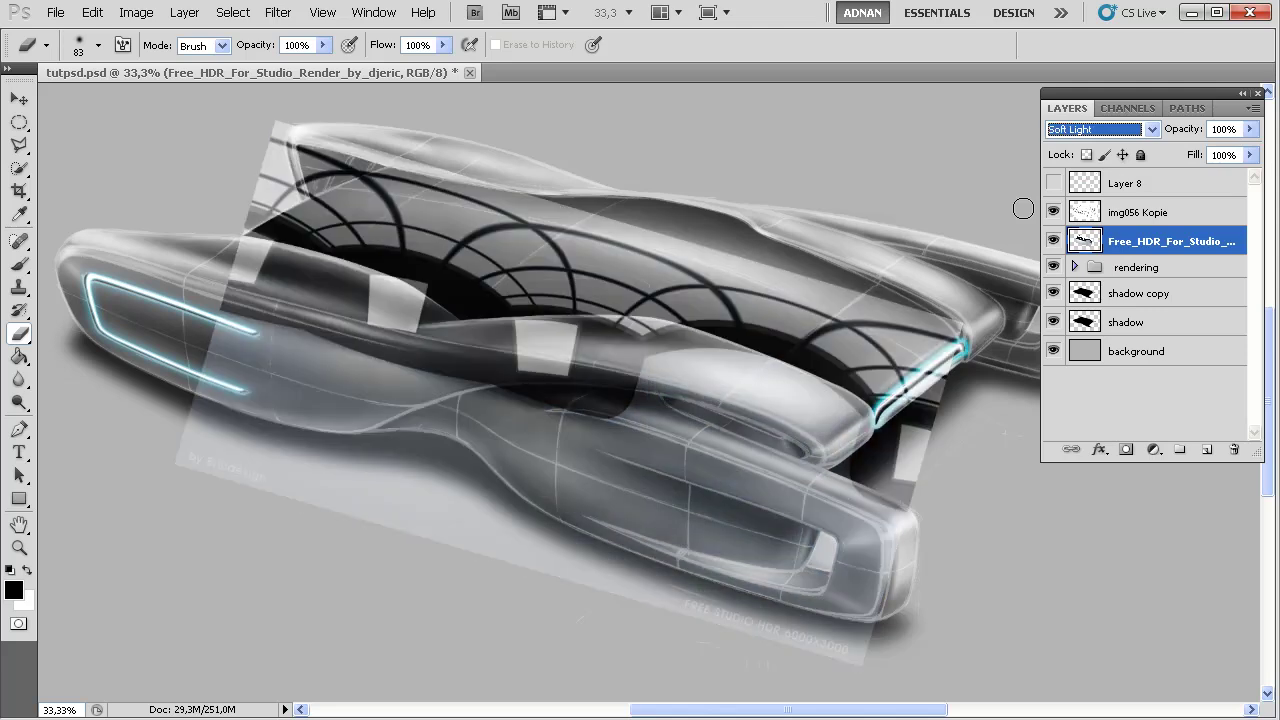
drag(1249, 129, 1194, 147)
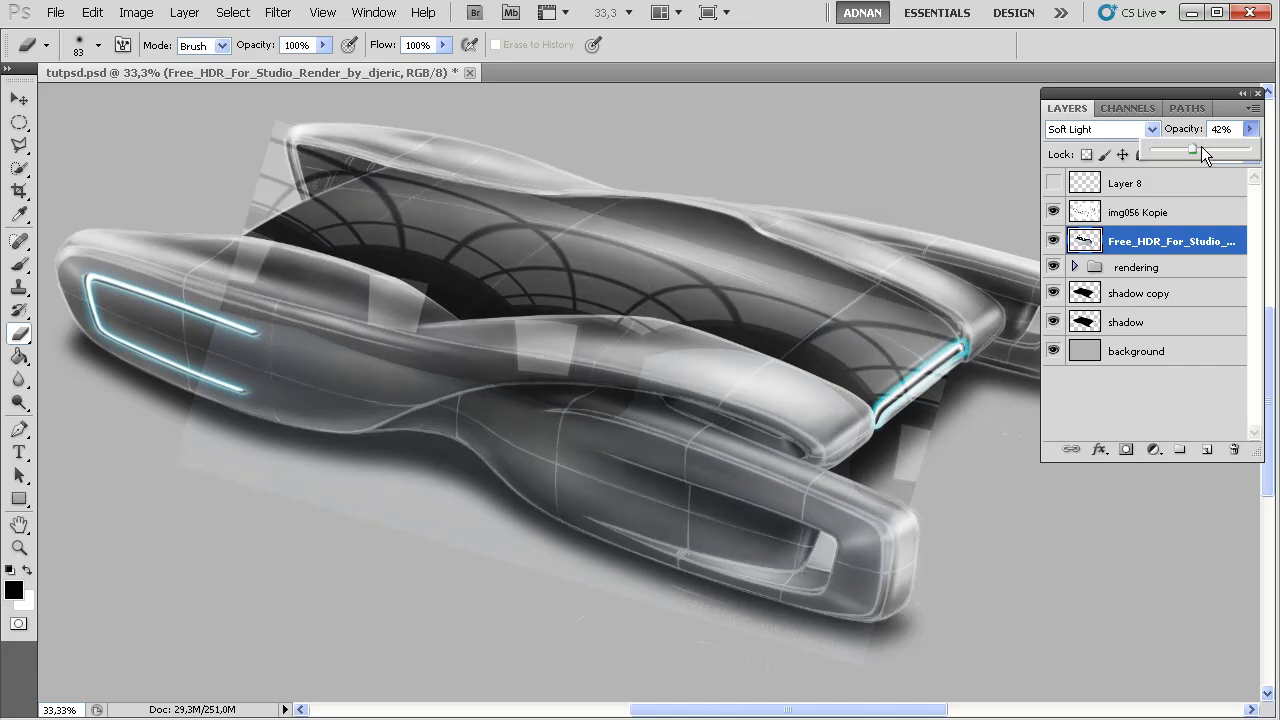
- Warp the HDR layer by lowering its upper-left corner and bowing its upper edge to suit the car's roof
click(92, 12)
mouse_move(220, 368)
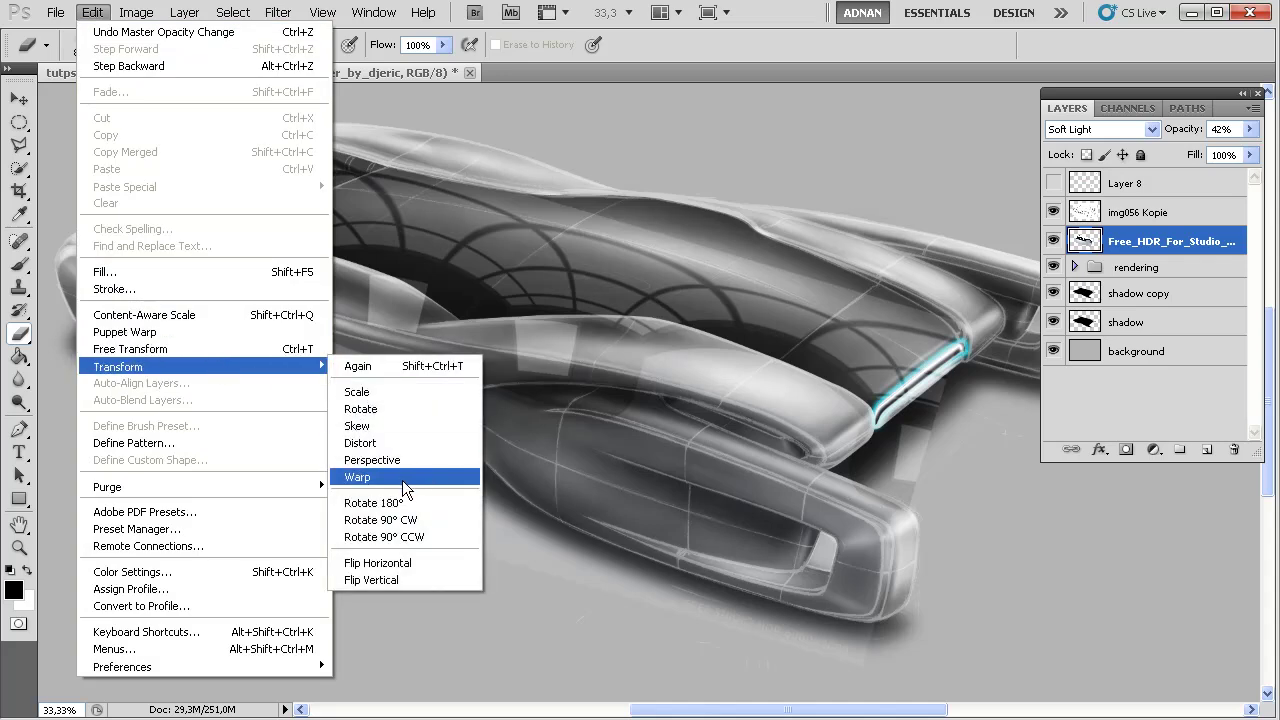
click(405, 479)
drag(178, 125, 169, 222)
drag(704, 121, 725, 105)
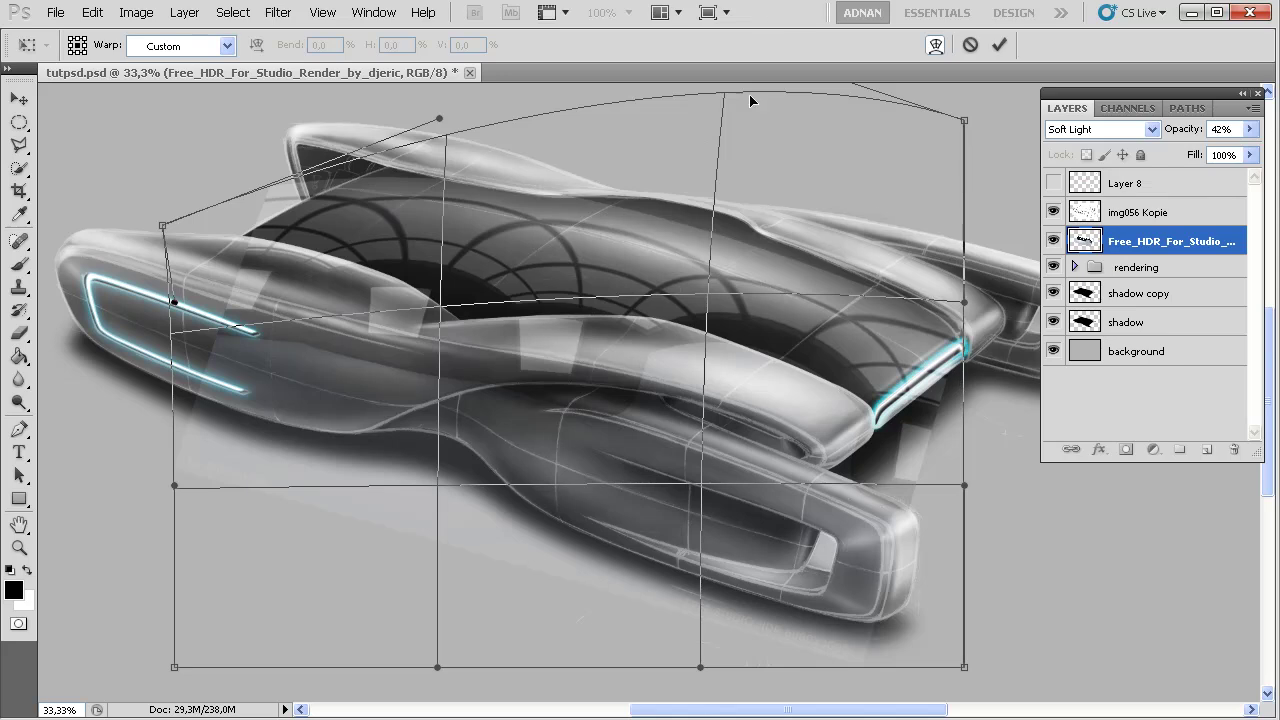
mouse_move(725, 101)
mouse_down()
mouse_move(735, 93)
mouse_move(729, 109)
mouse_up()
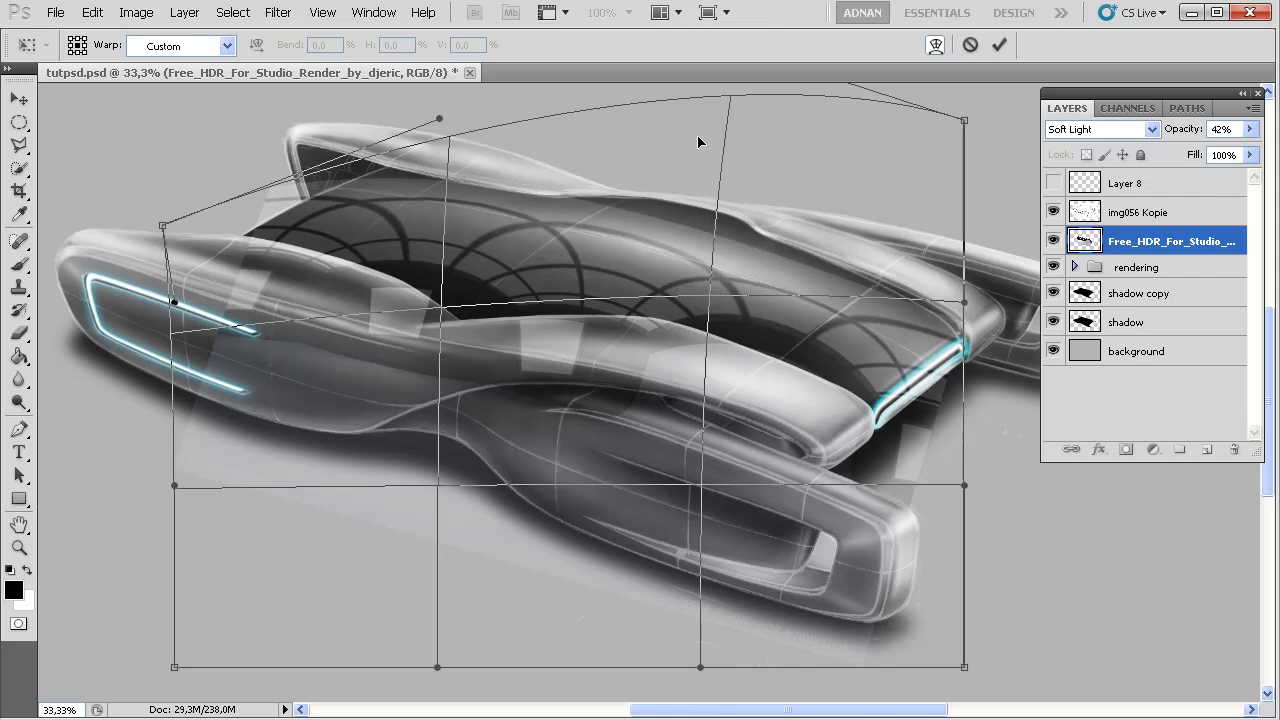
key(e)
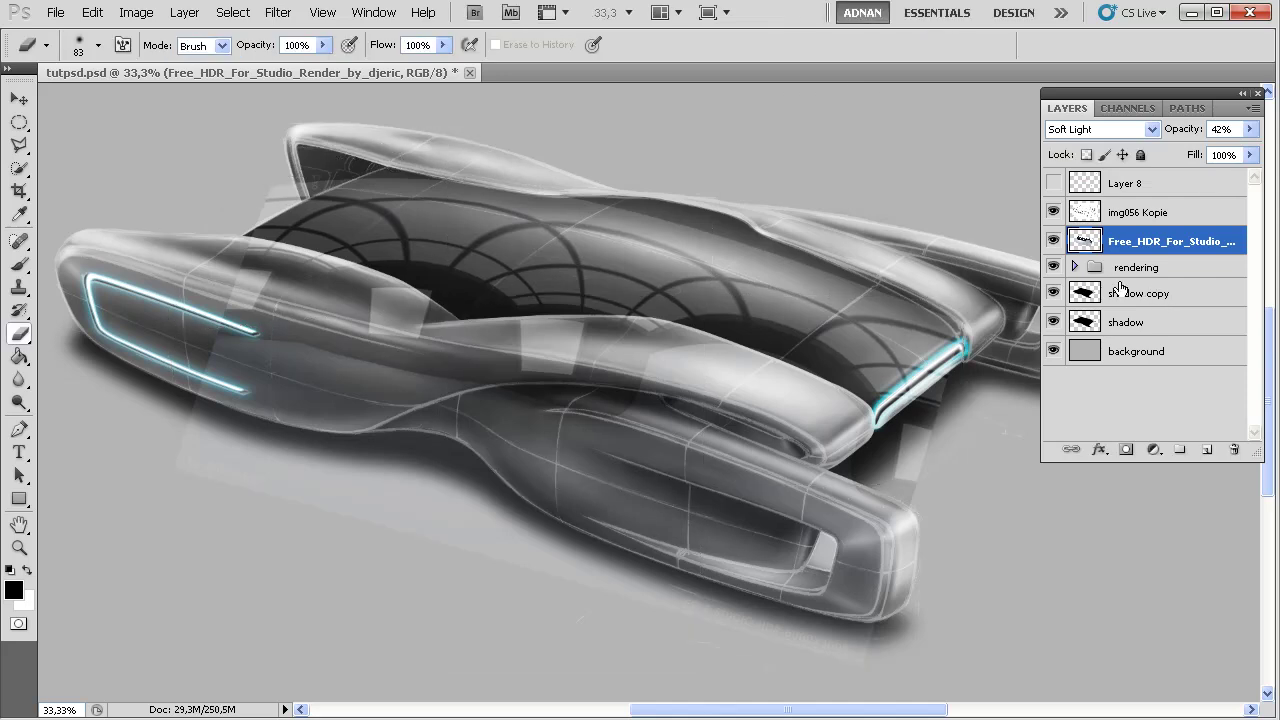
- Create a layer group named reflection above the rendering group and move the HDR layer into it
click(1073, 267)
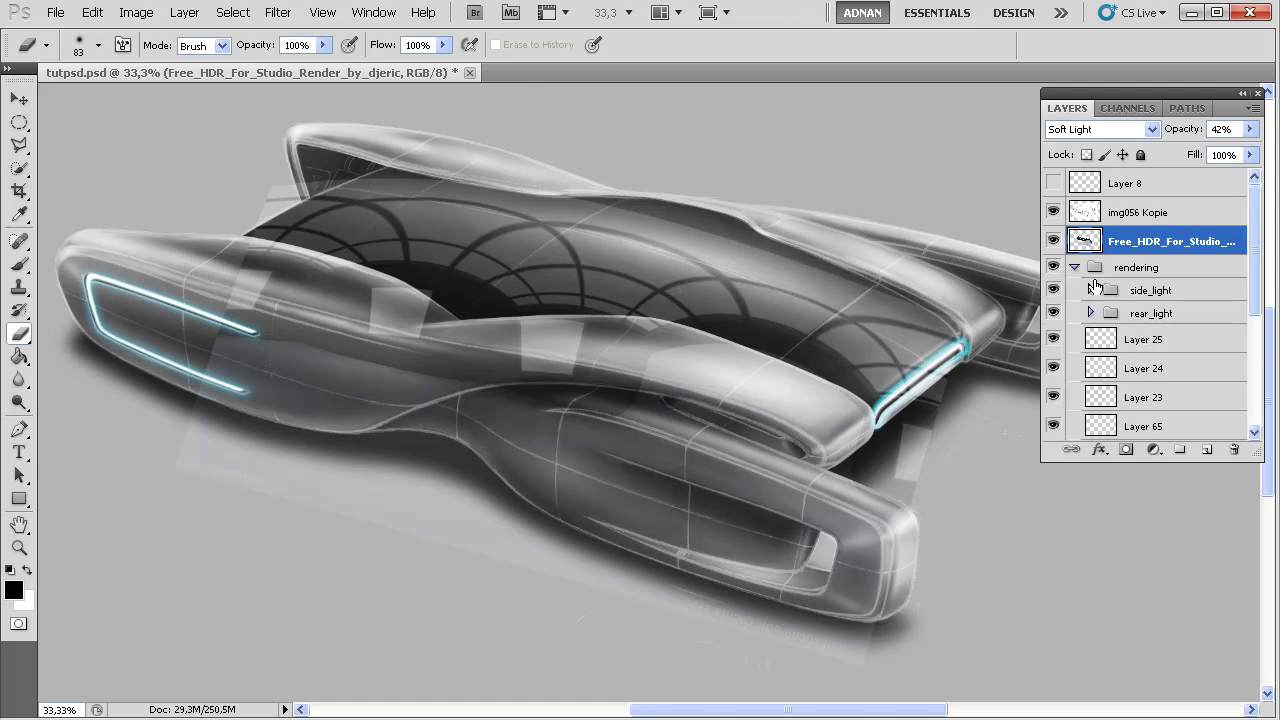
click(1180, 449)
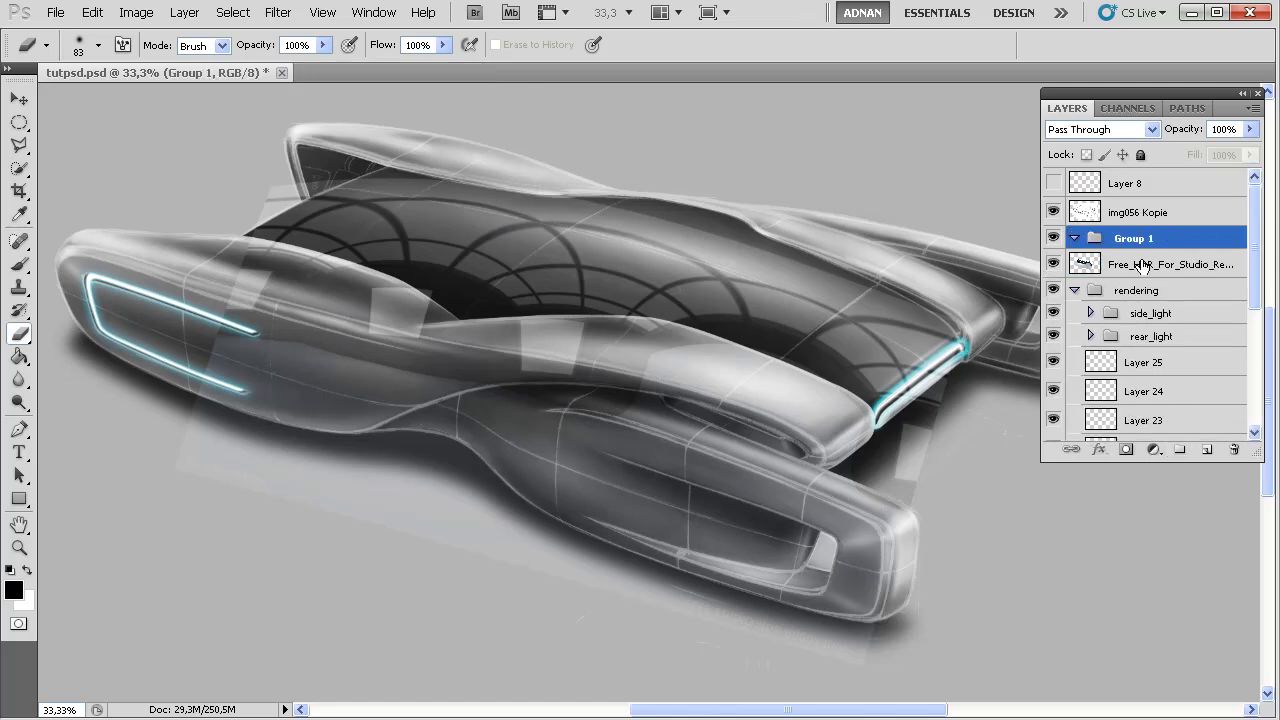
double_click(1133, 240)
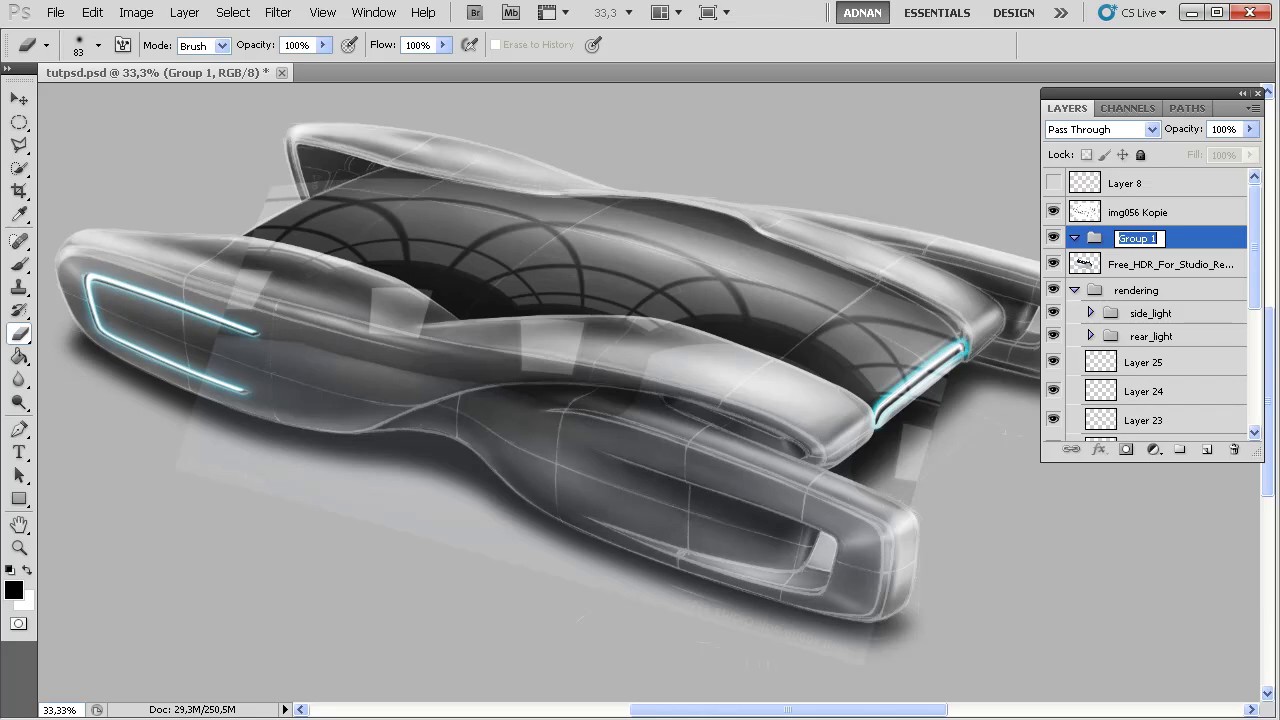
text(reflection)
key(Return)
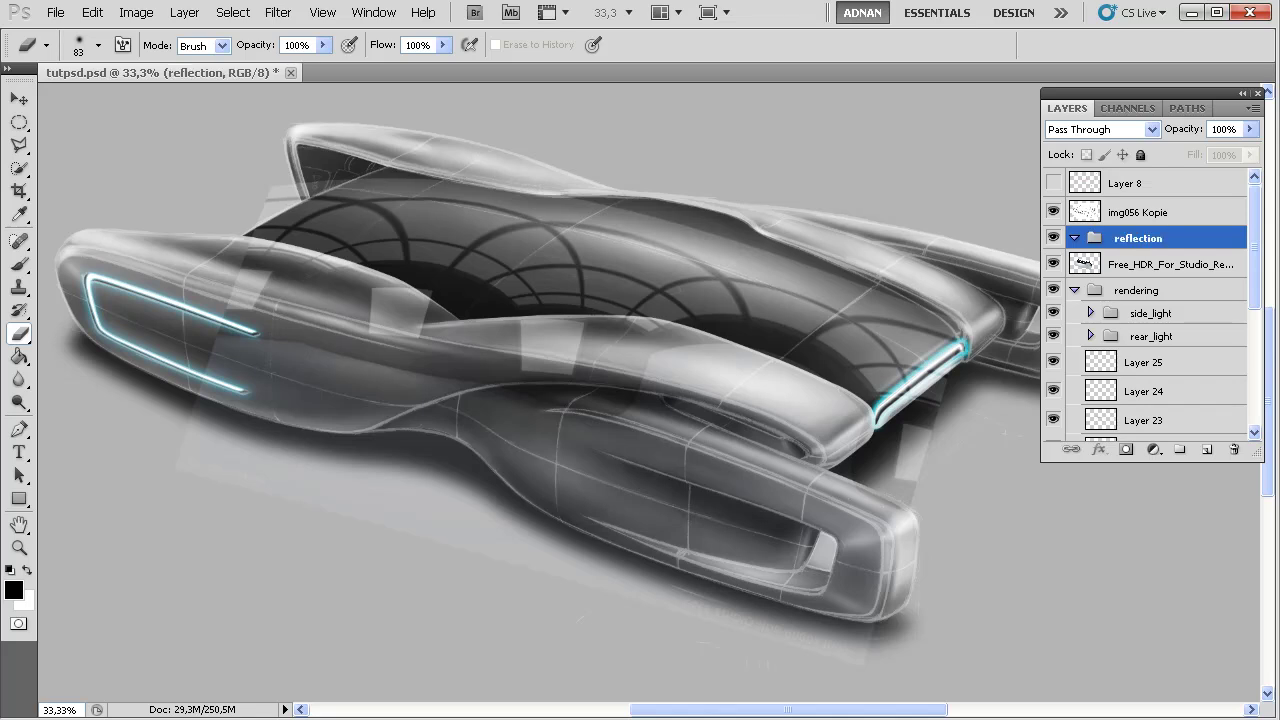
drag(1153, 270, 1128, 244)
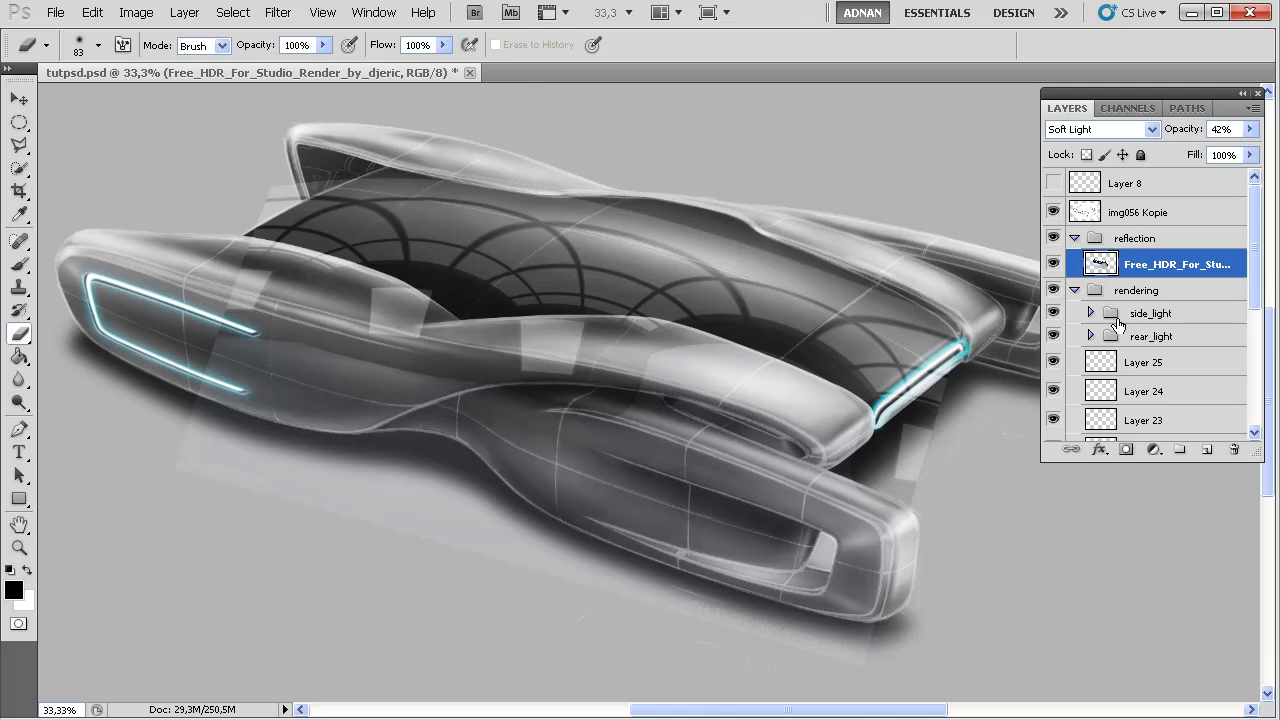
- Using the DLO copy layer's outline as a selection, delete the HDR image outside the glass roof and deselect
scroll(1097, 308, down, 1)
scroll(1095, 307, up, 1)
scroll(1071, 296, down, 2)
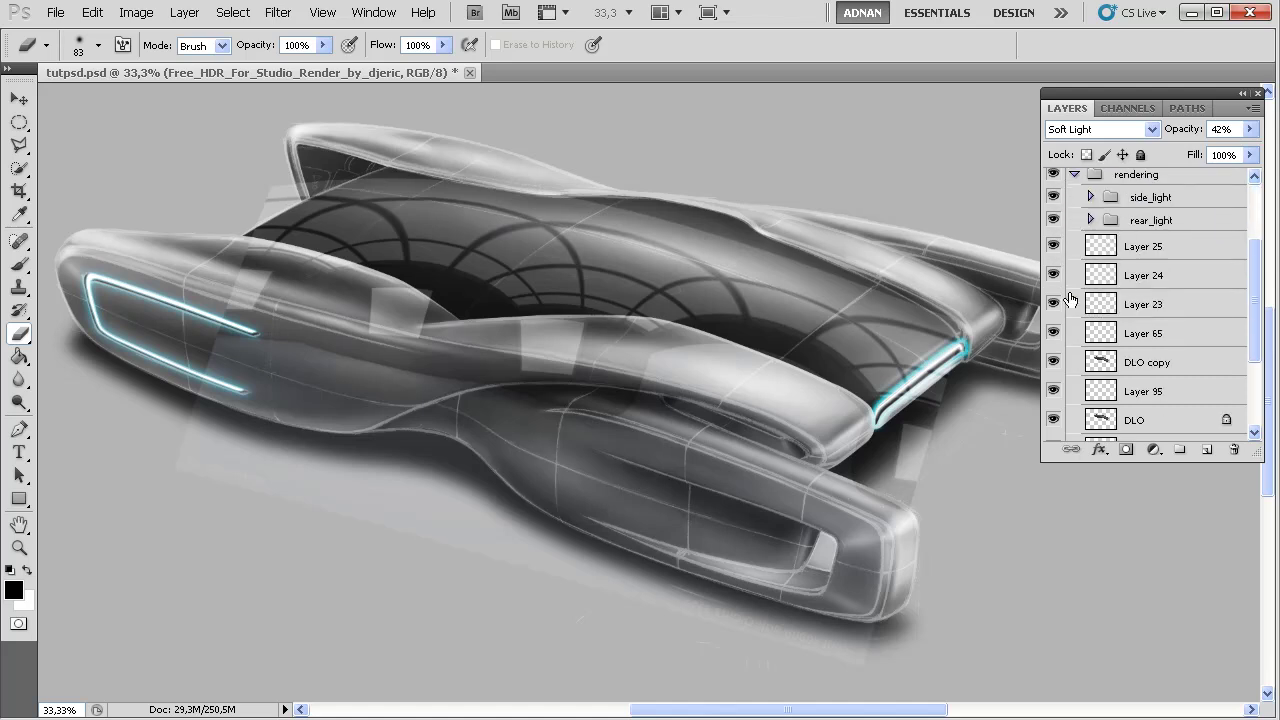
click(1160, 370)
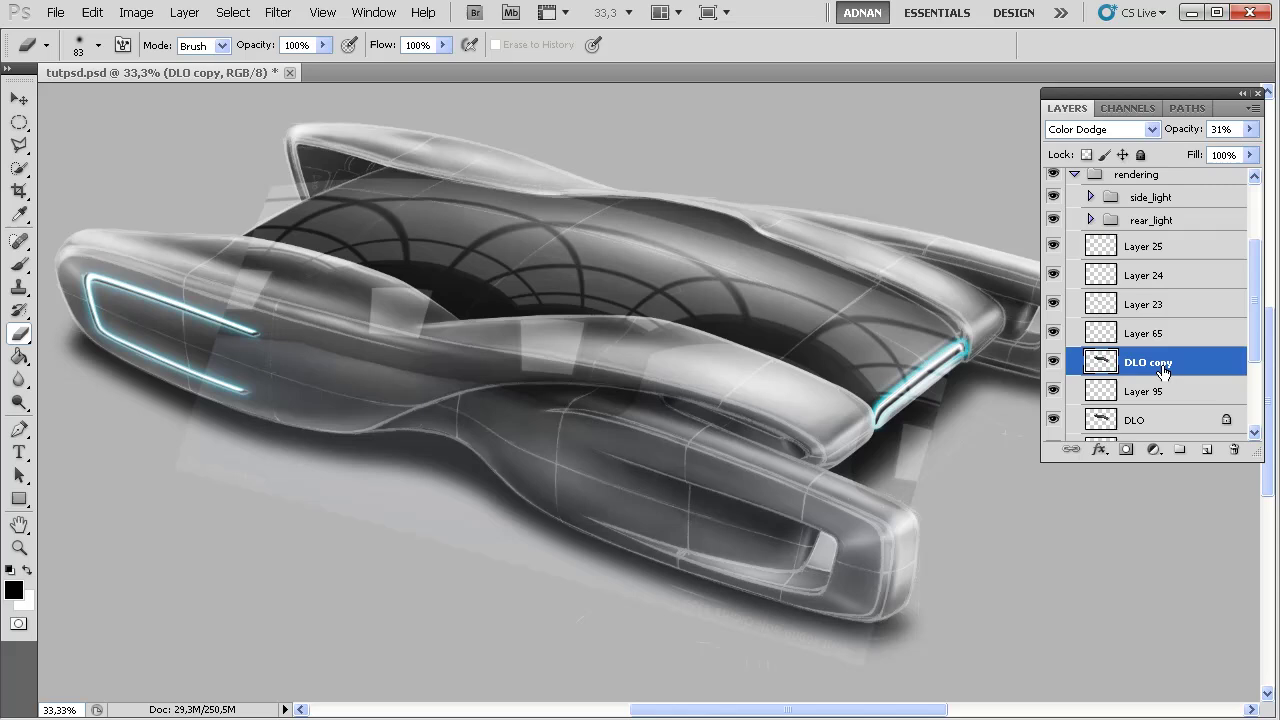
ctrl+click(1101, 366)
scroll(1257, 280, up, 2)
click(1185, 267)
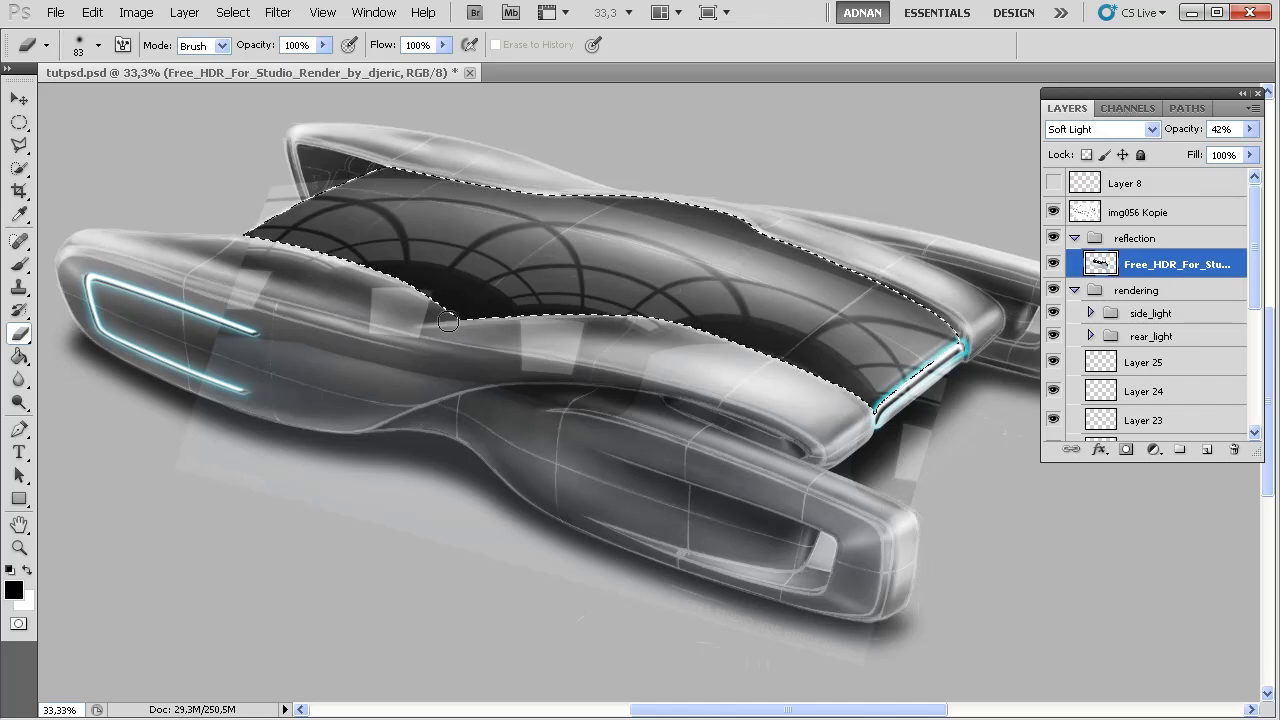
key(Delete)
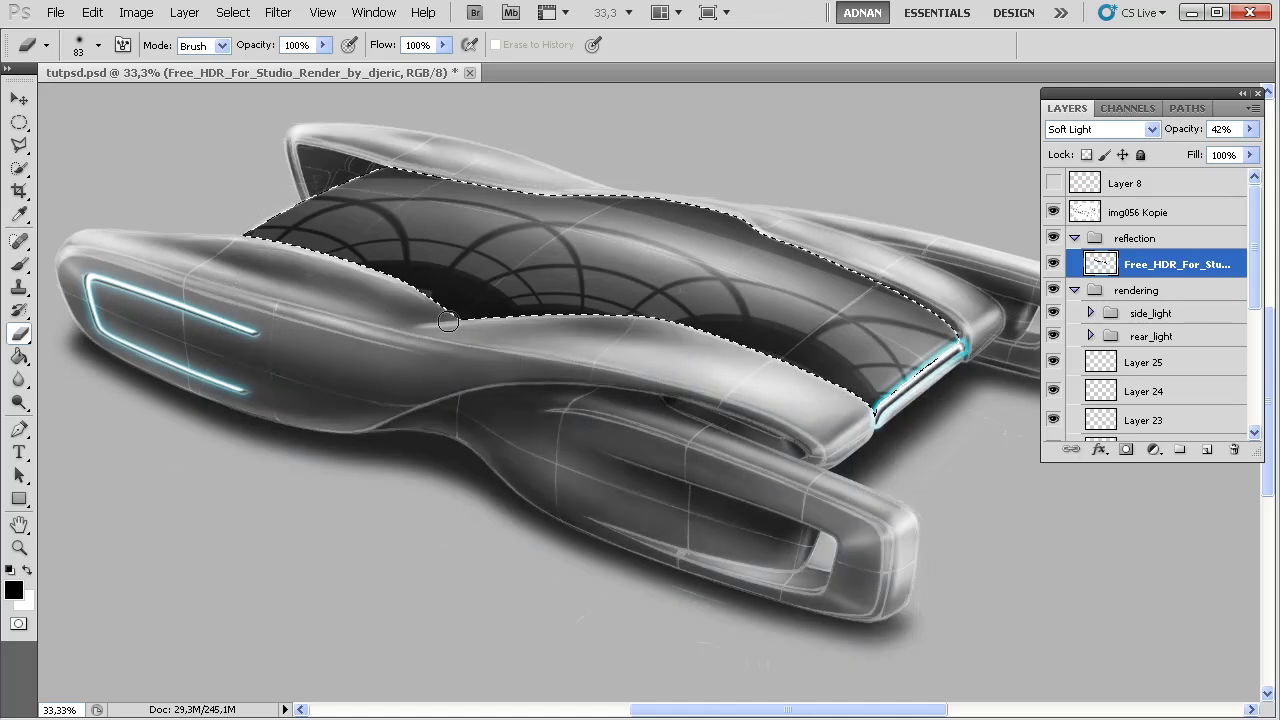
key(ctrl+d)
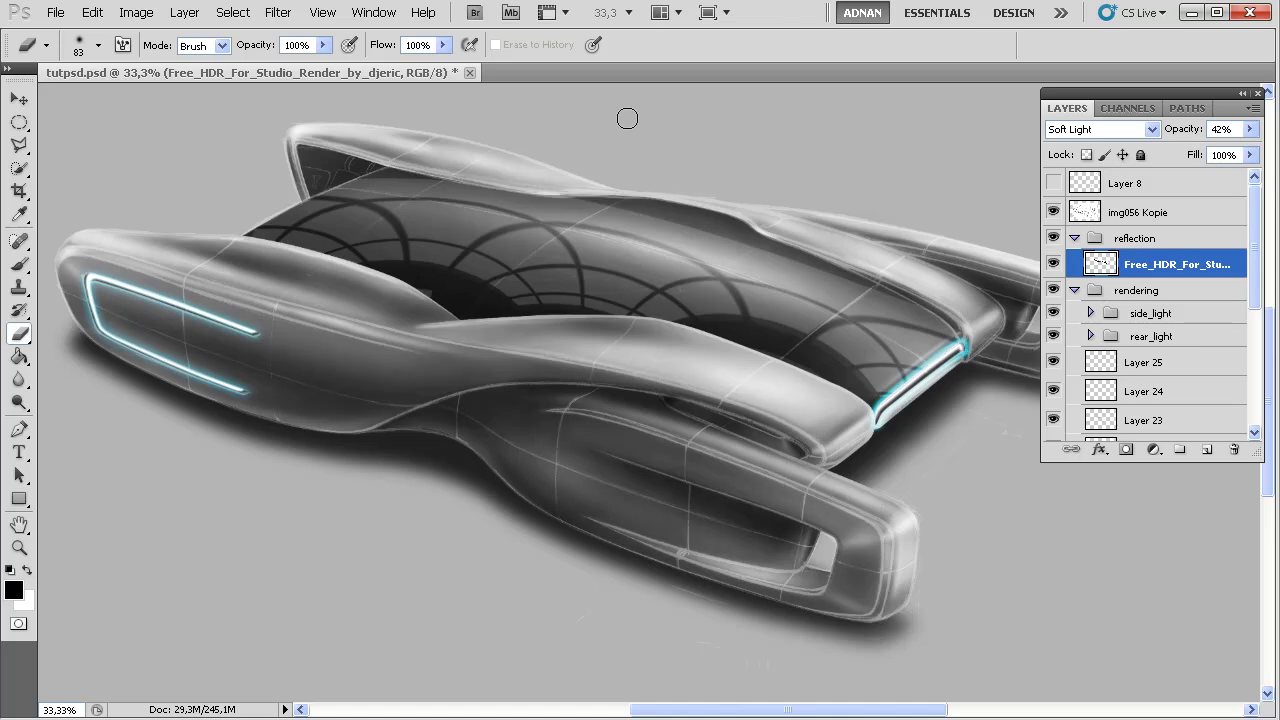
- Set the Eraser to 133 px with 0% hardness for softening the roof reflection on the HDR layer
right_click(661, 213)
key(Return)
right_click(645, 209)
click(786, 230)
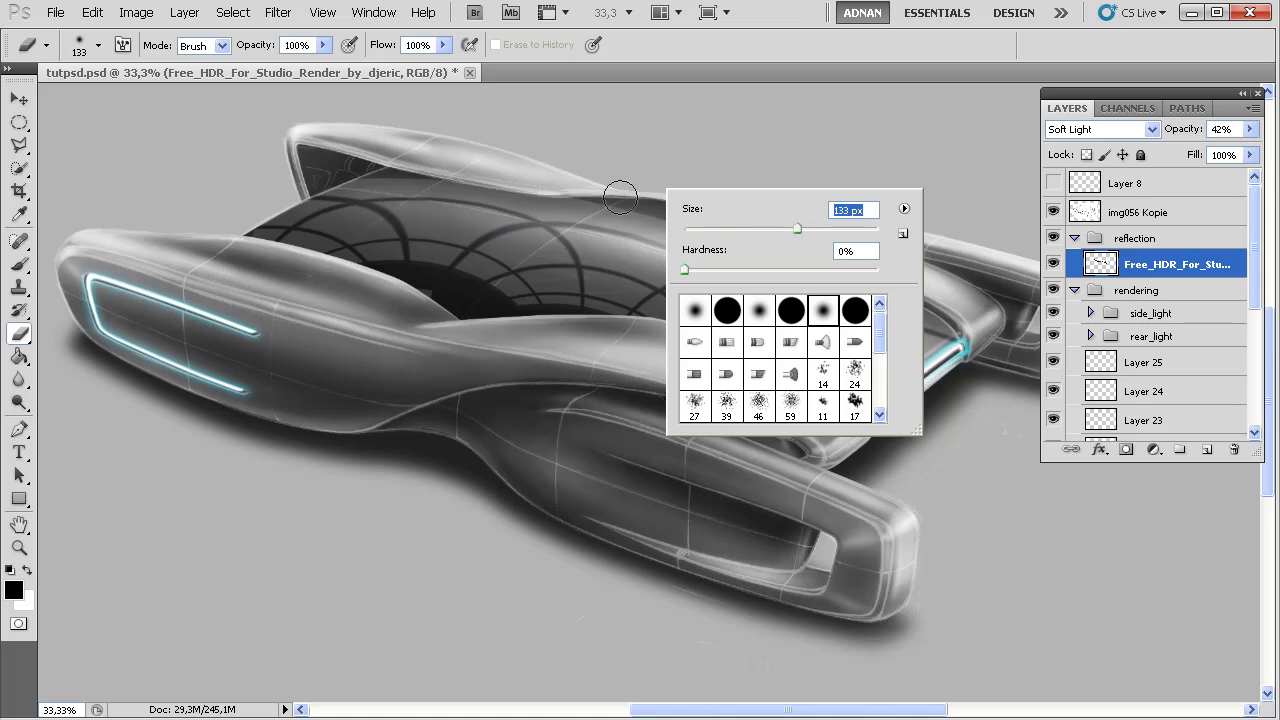
key(Return)
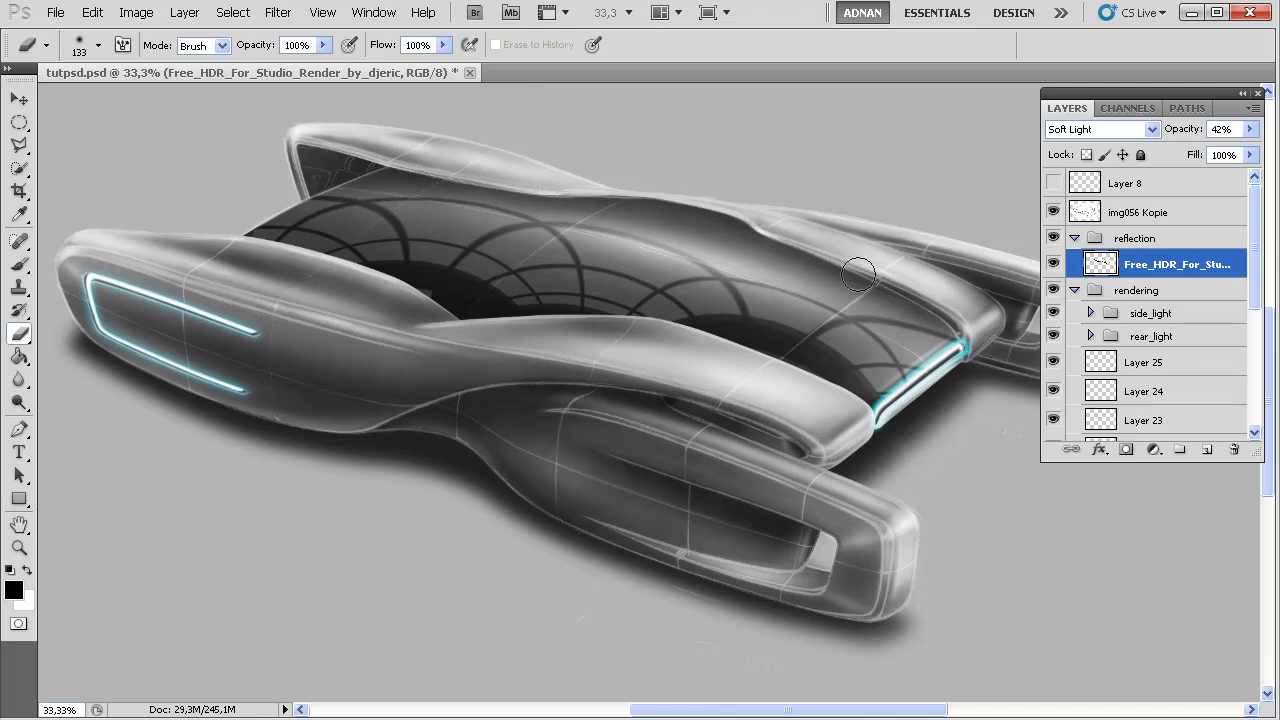
- Lower the HDR reflection layer's opacity to 32%
click(1249, 129)
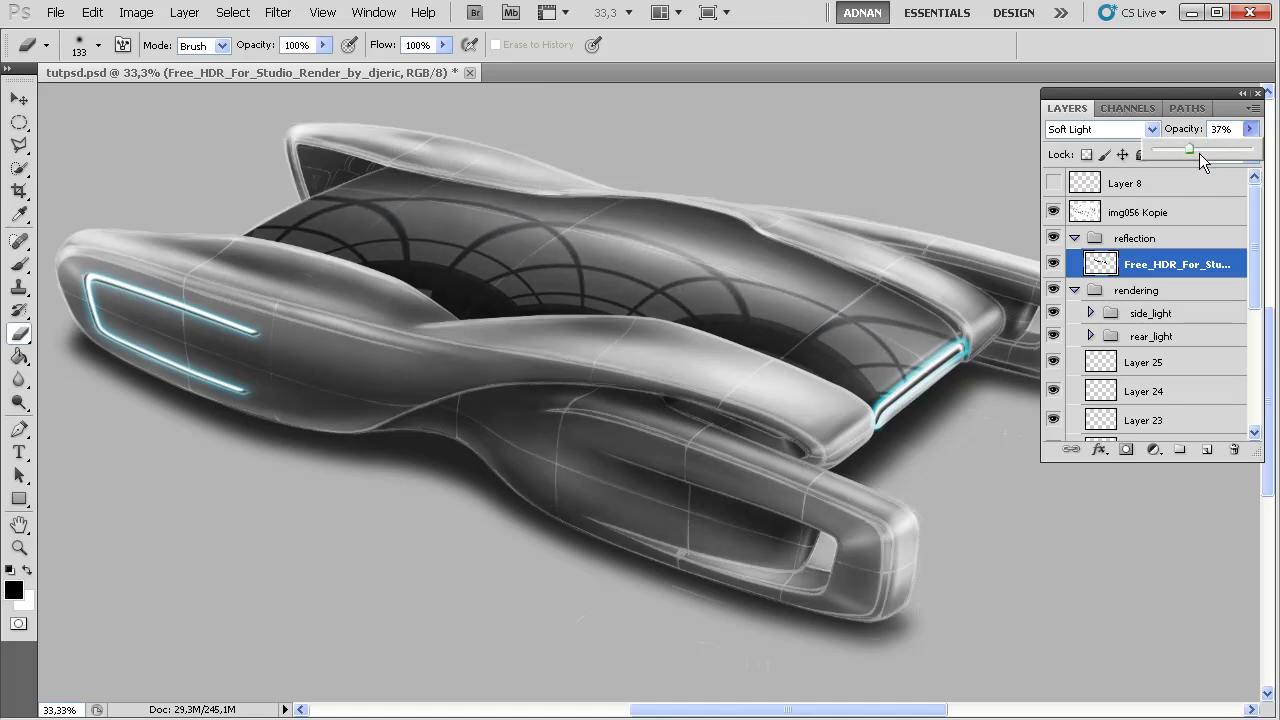
mouse_move(1188, 149)
mouse_down()
mouse_move(1163, 150)
mouse_move(1176, 152)
mouse_up()
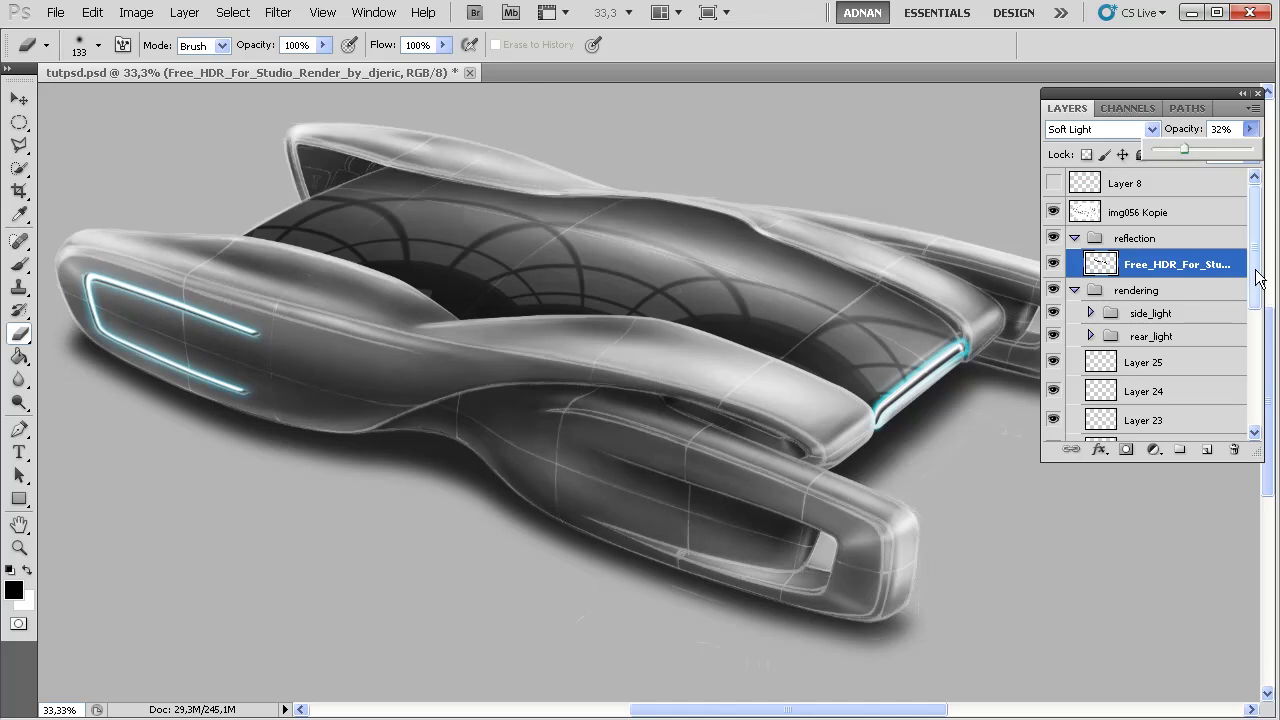
scroll(1248, 292, down, 1)
scroll(1248, 292, down, 6)
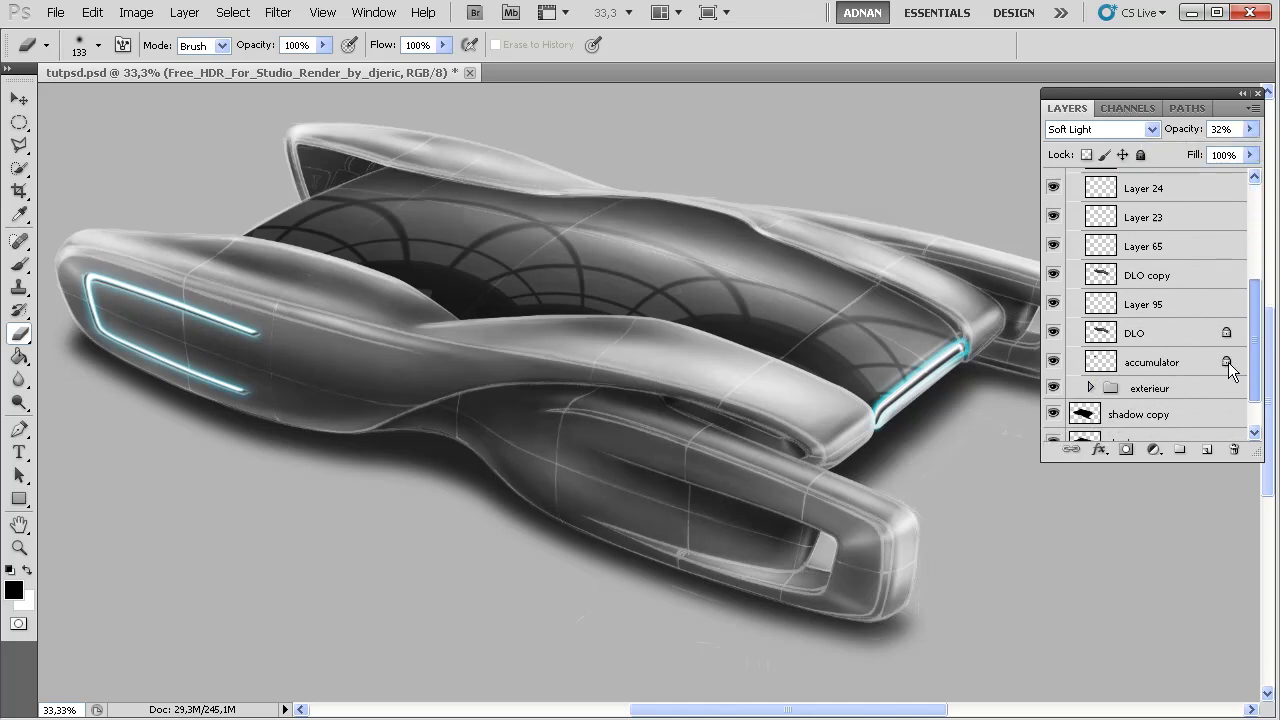
- Set the DLO copy layer's opacity to 55%
click(1165, 276)
click(1251, 129)
mouse_move(1197, 149)
mouse_down()
mouse_move(1218, 150)
mouse_move(1196, 149)
mouse_move(1207, 152)
mouse_up()
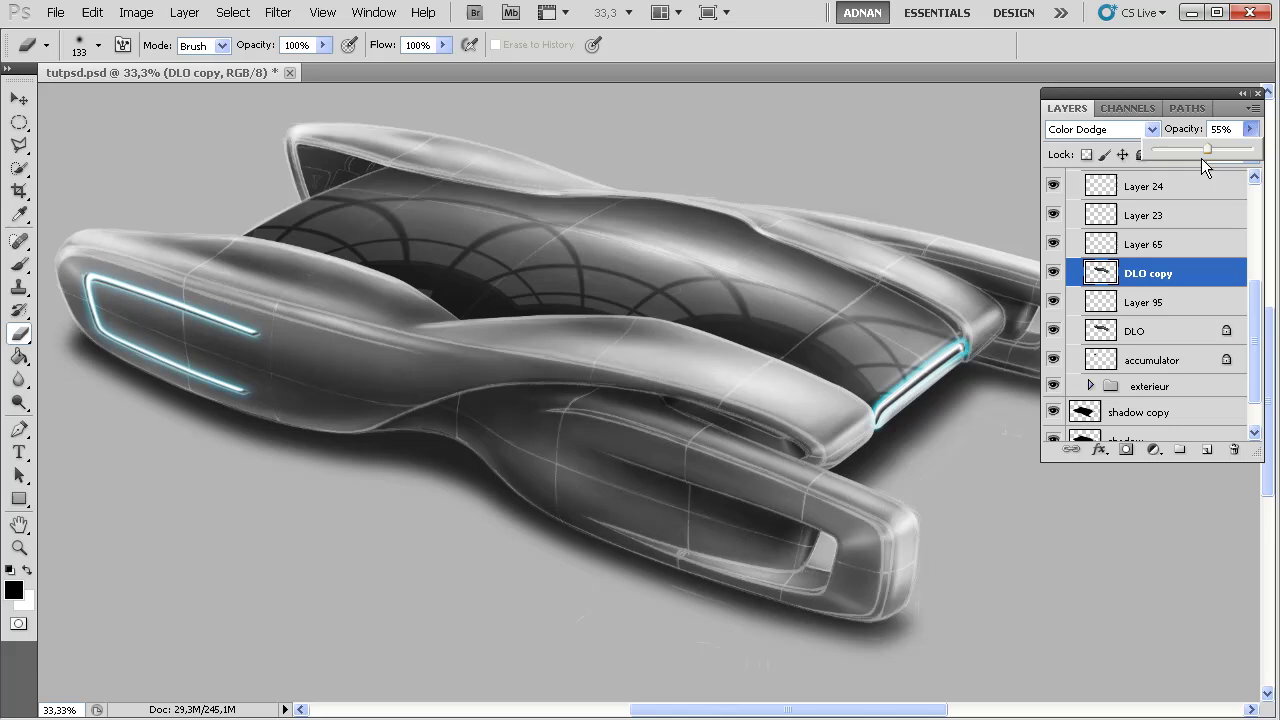
- Darken the DLO layer's midtones with Levels, using a midtone value of 0.91 and a white input of 249
click(1134, 340)
key(ctrl+l)
drag(320, 449, 513, 354)
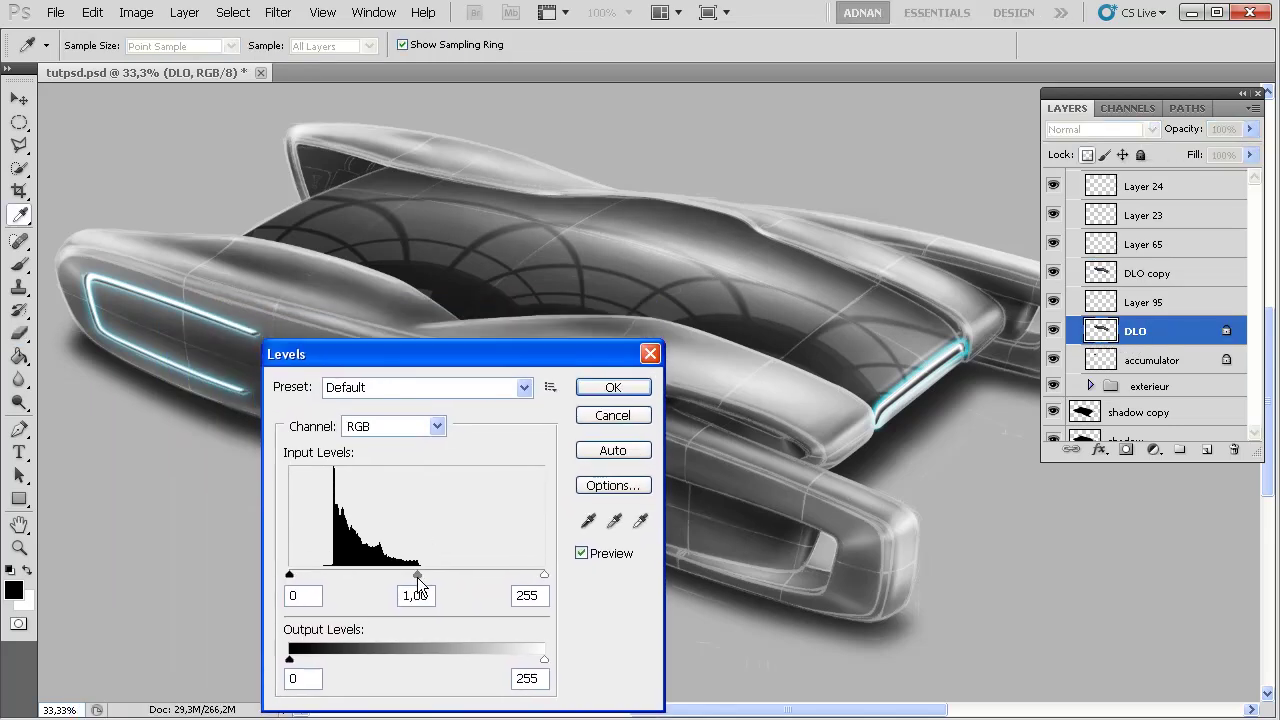
click(422, 576)
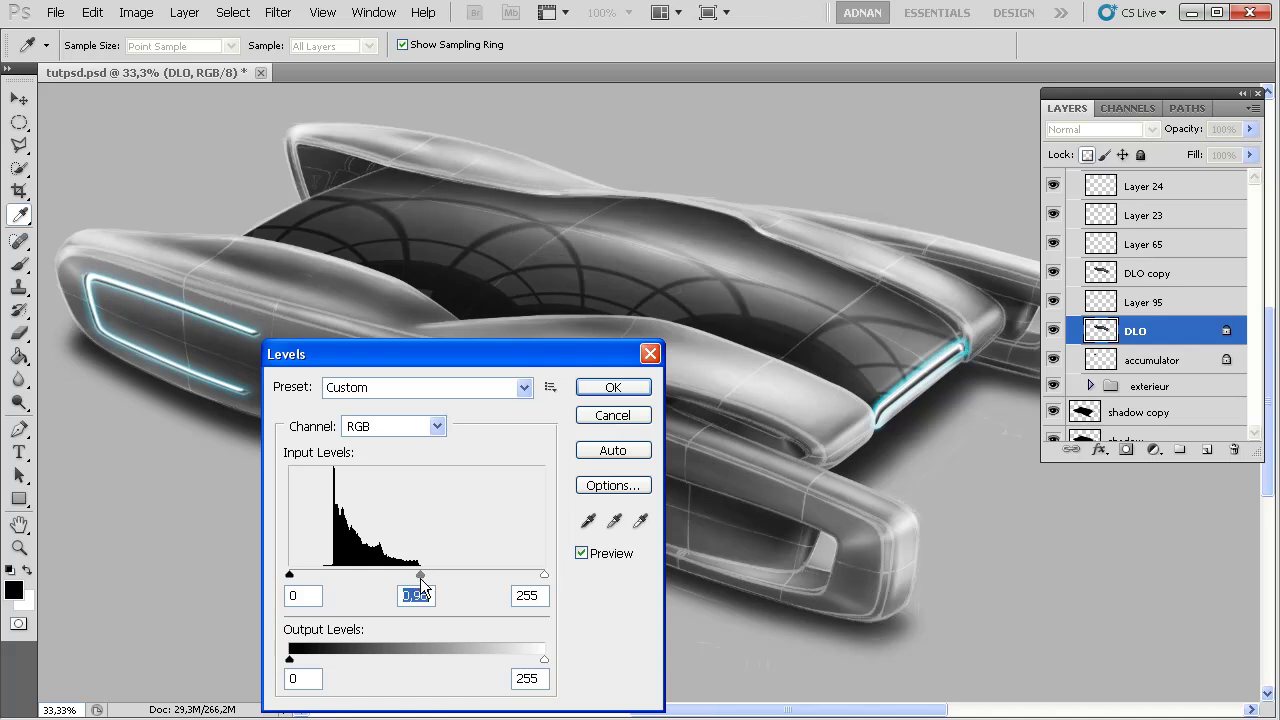
drag(542, 577, 538, 583)
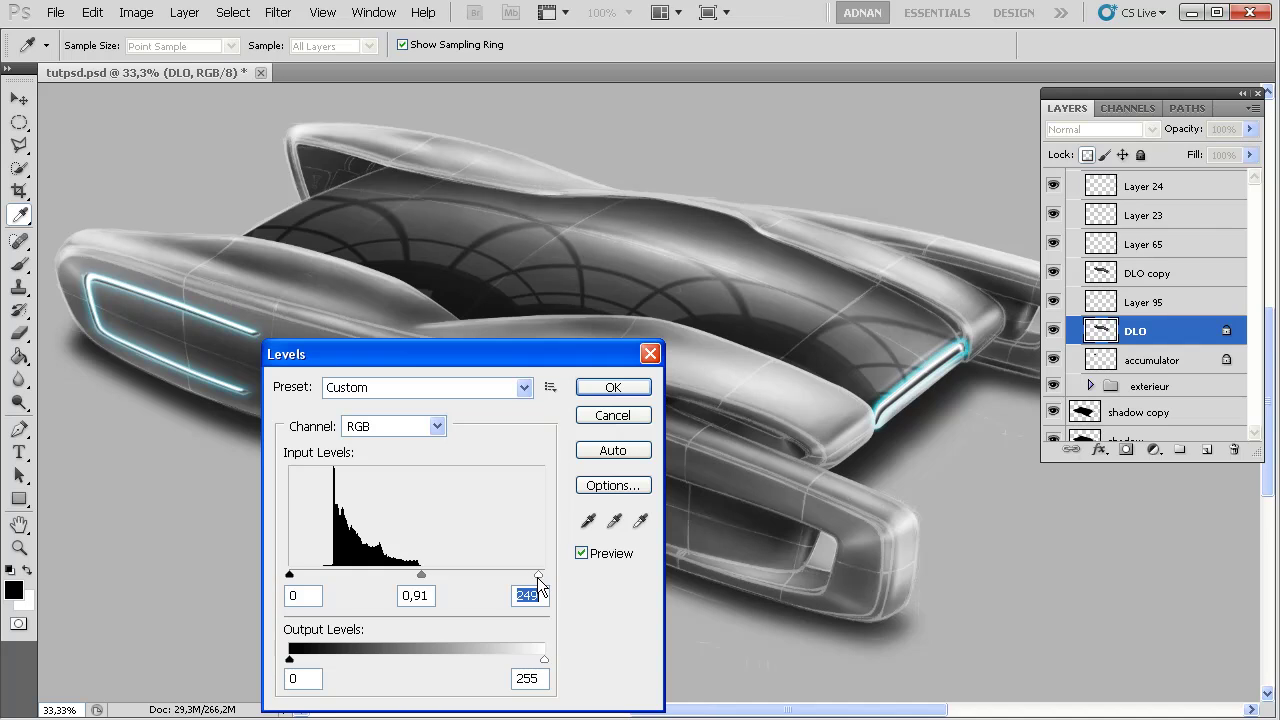
click(622, 389)
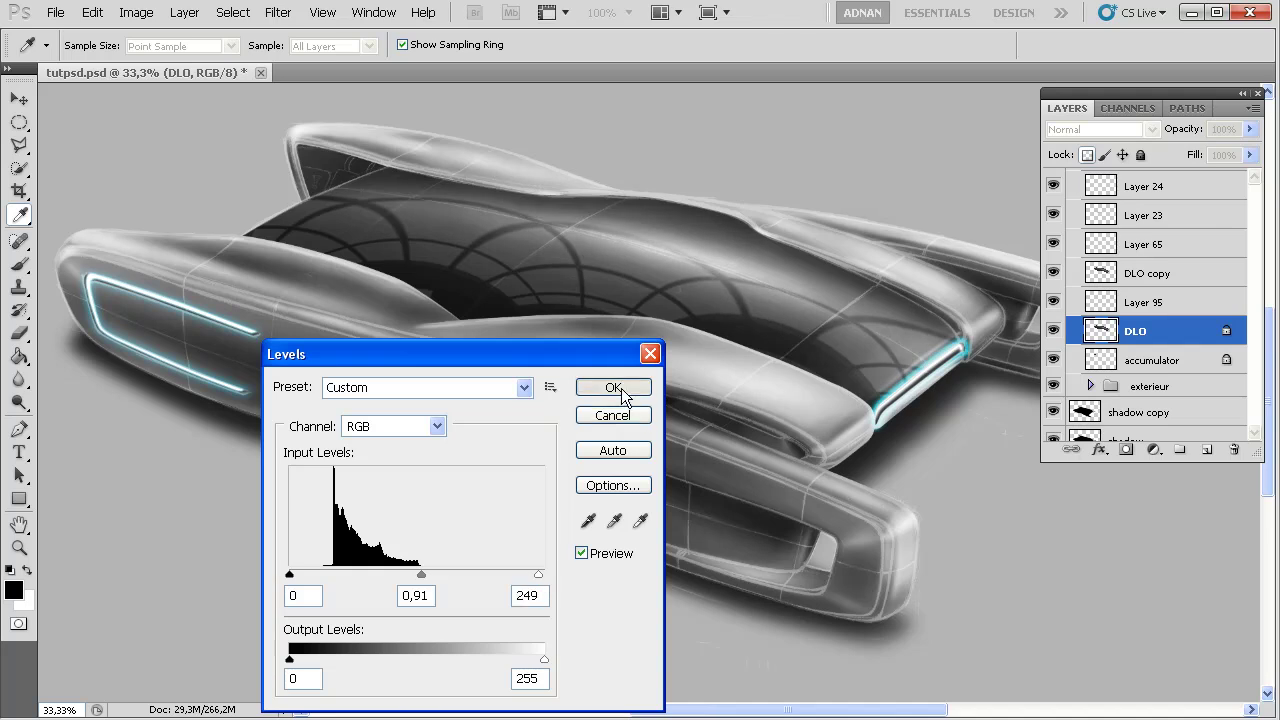
key(e)
- Erase the HDR reflection over the glowing rear light strip on the HDR layer with a soft 14 px Eraser
scroll(1160, 300, up, 5)
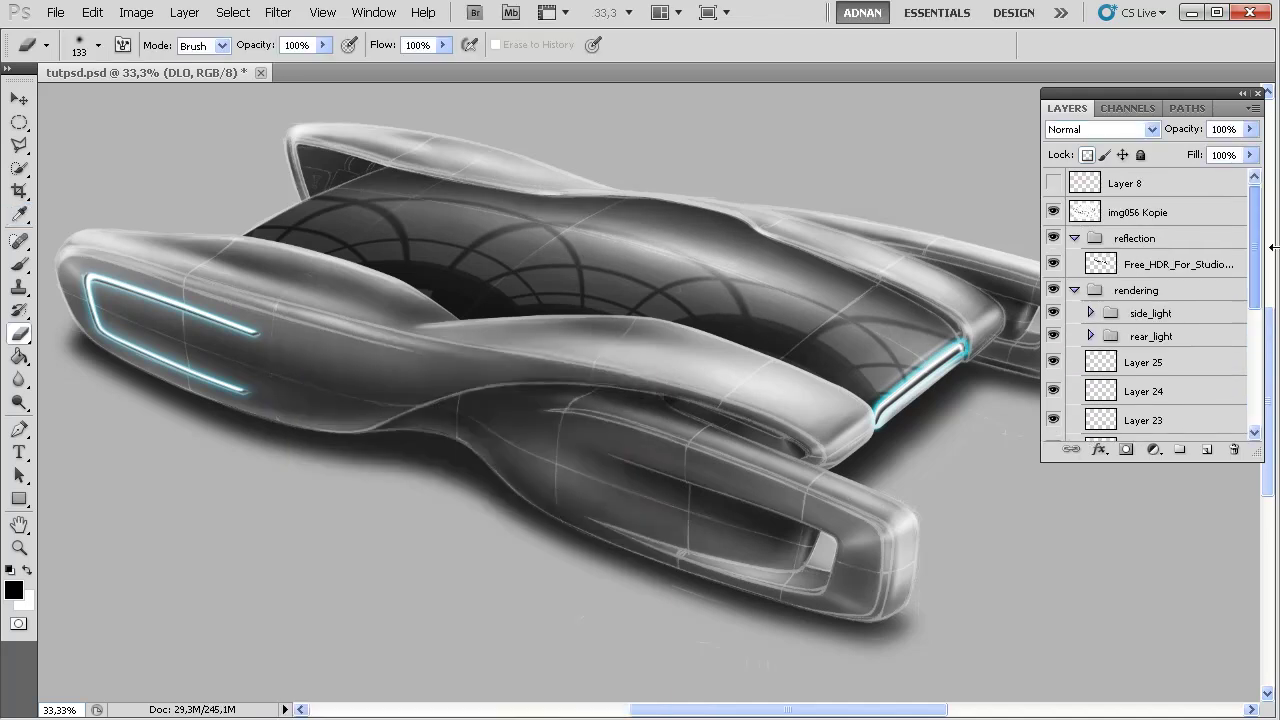
click(1160, 264)
key(ctrl+plus)
drag(777, 443, 254, 323)
drag(661, 457, 548, 484)
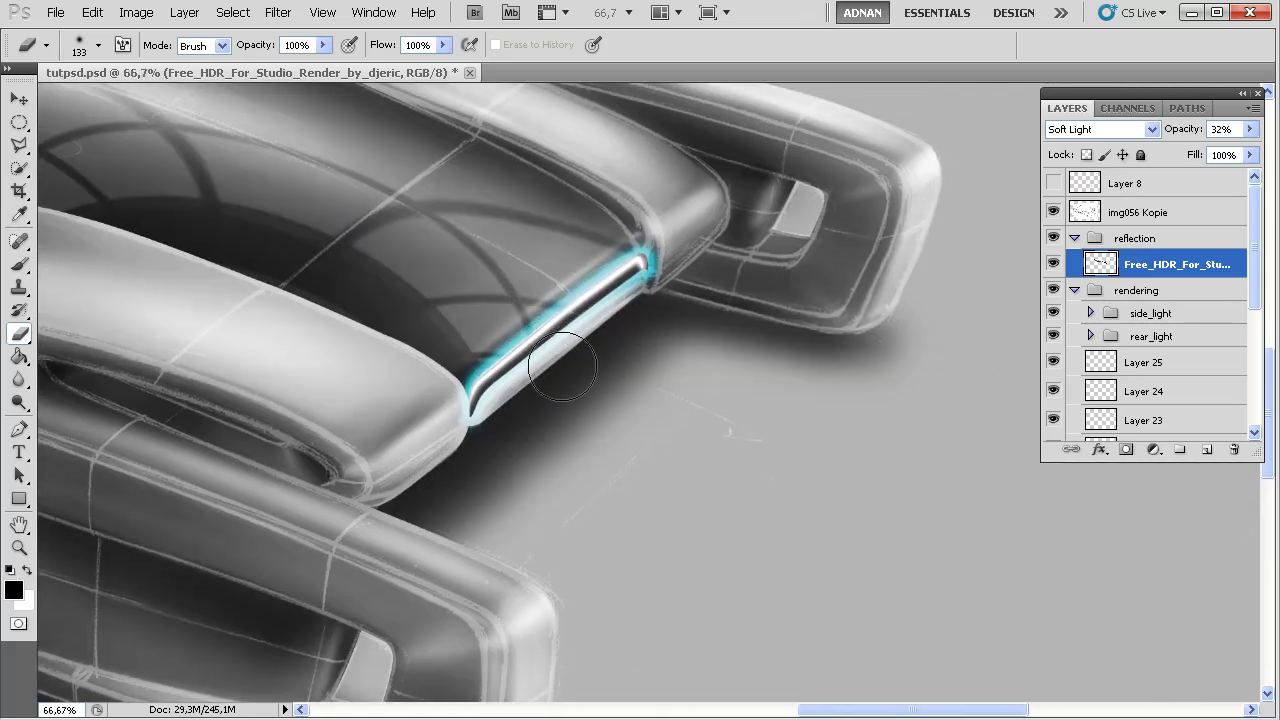
right_click(566, 360)
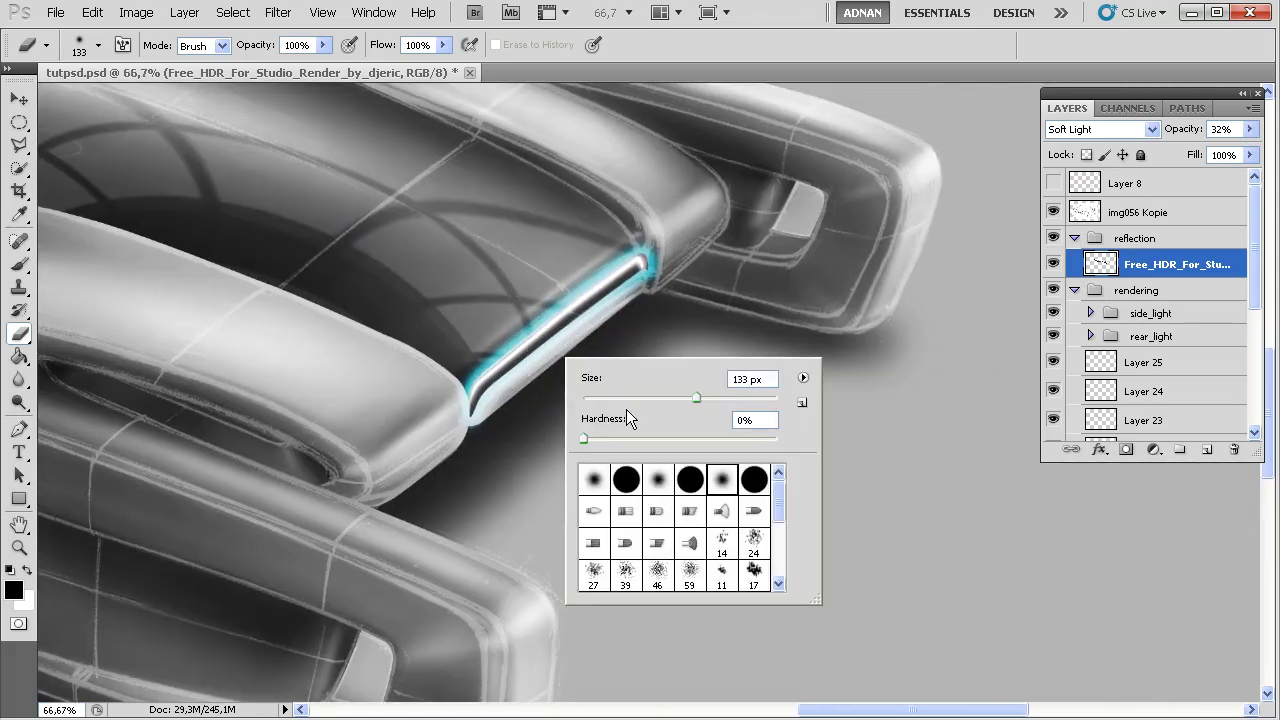
double_click(724, 488)
right_click(588, 352)
drag(717, 392, 617, 394)
click(468, 398)
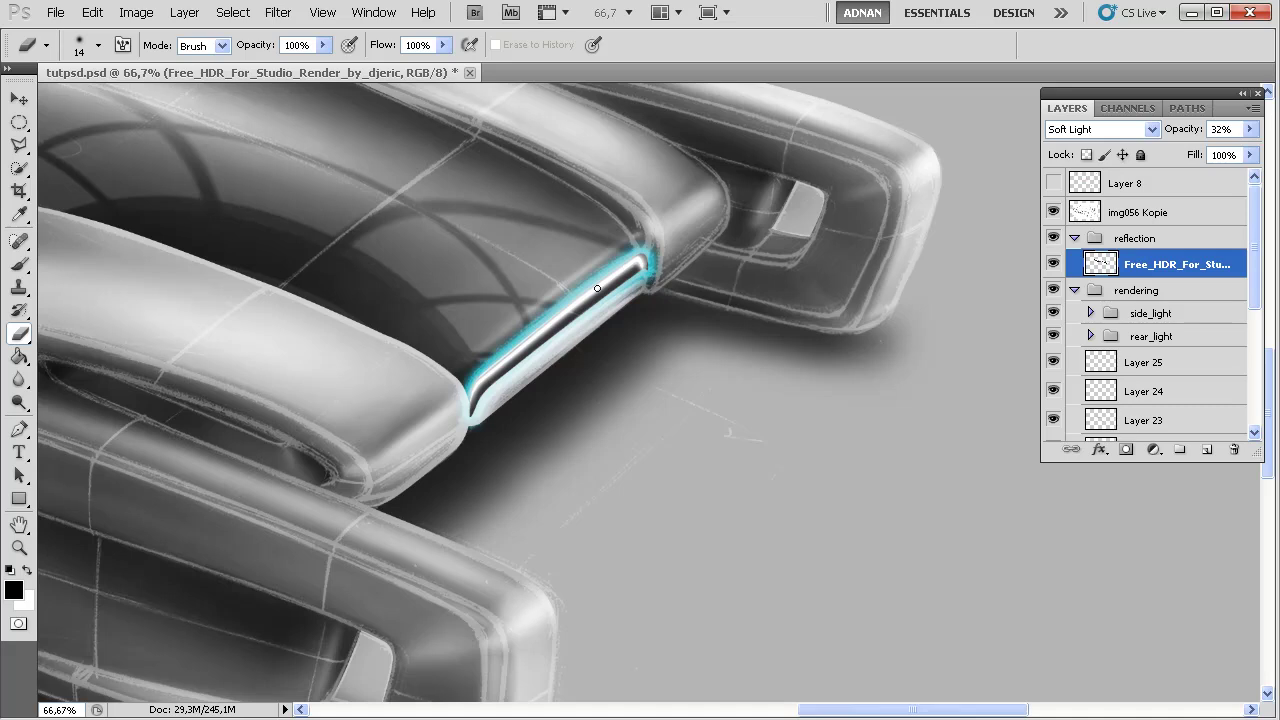
mouse_move(533, 381)
mouse_down()
mouse_move(343, 371)
mouse_move(823, 480)
mouse_move(491, 357)
mouse_move(394, 257)
mouse_move(426, 317)
mouse_move(417, 323)
mouse_up()
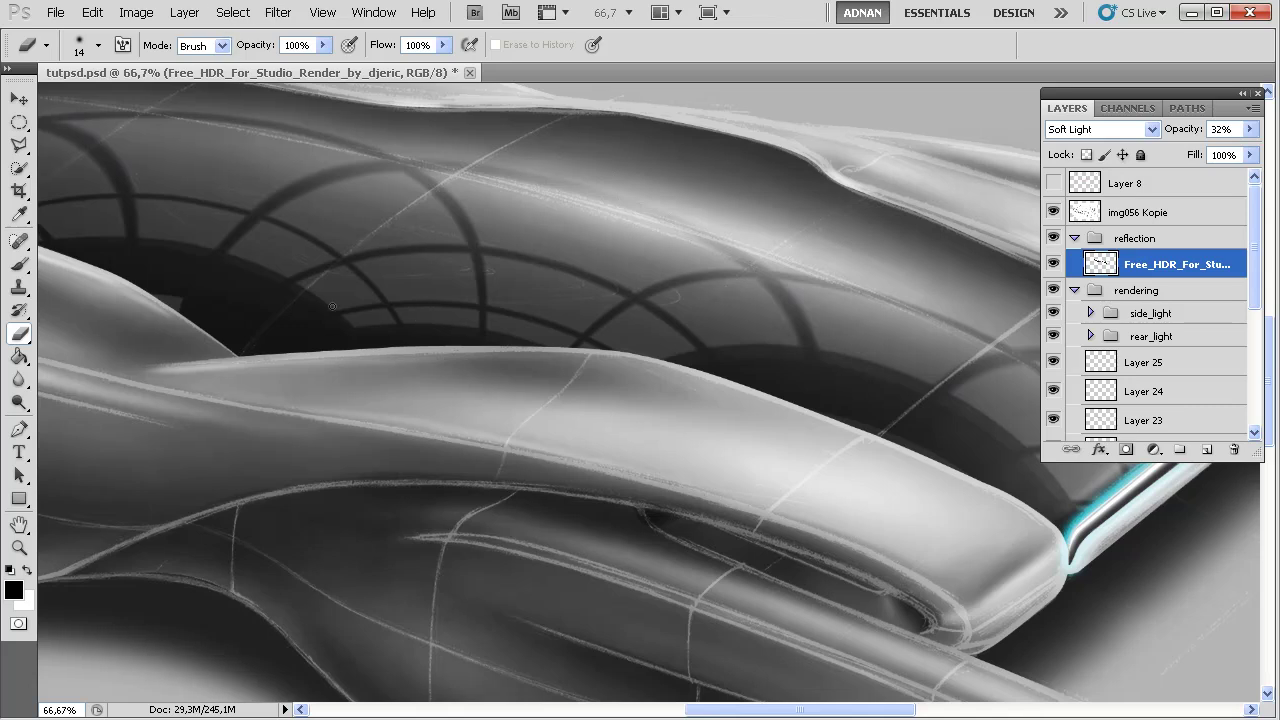
- Place the Free_HDR_For_Studio_Render_by_djeric image again, enlarged and rotated about 17.5° over the car's near front fender
key(alt+Tab)
drag(540, 406, 276, 300)
key(ctrl+minus)
key(ctrl+minus)
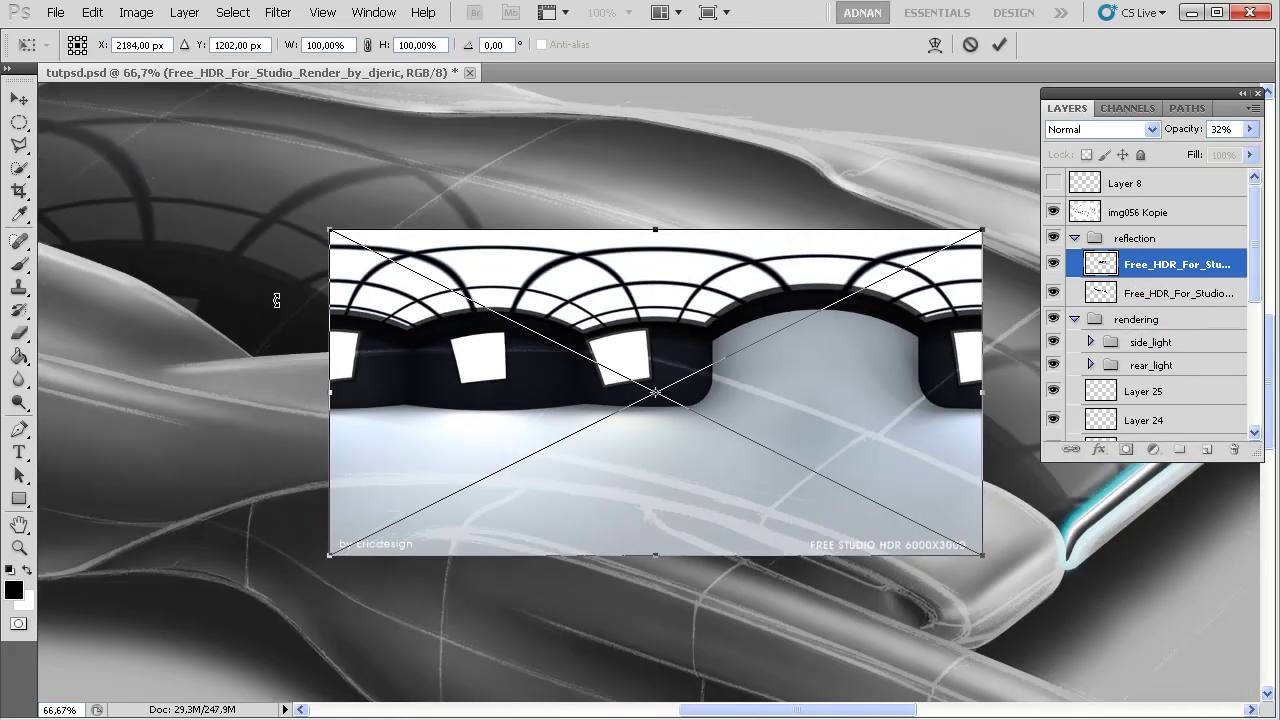
drag(347, 418, 514, 429)
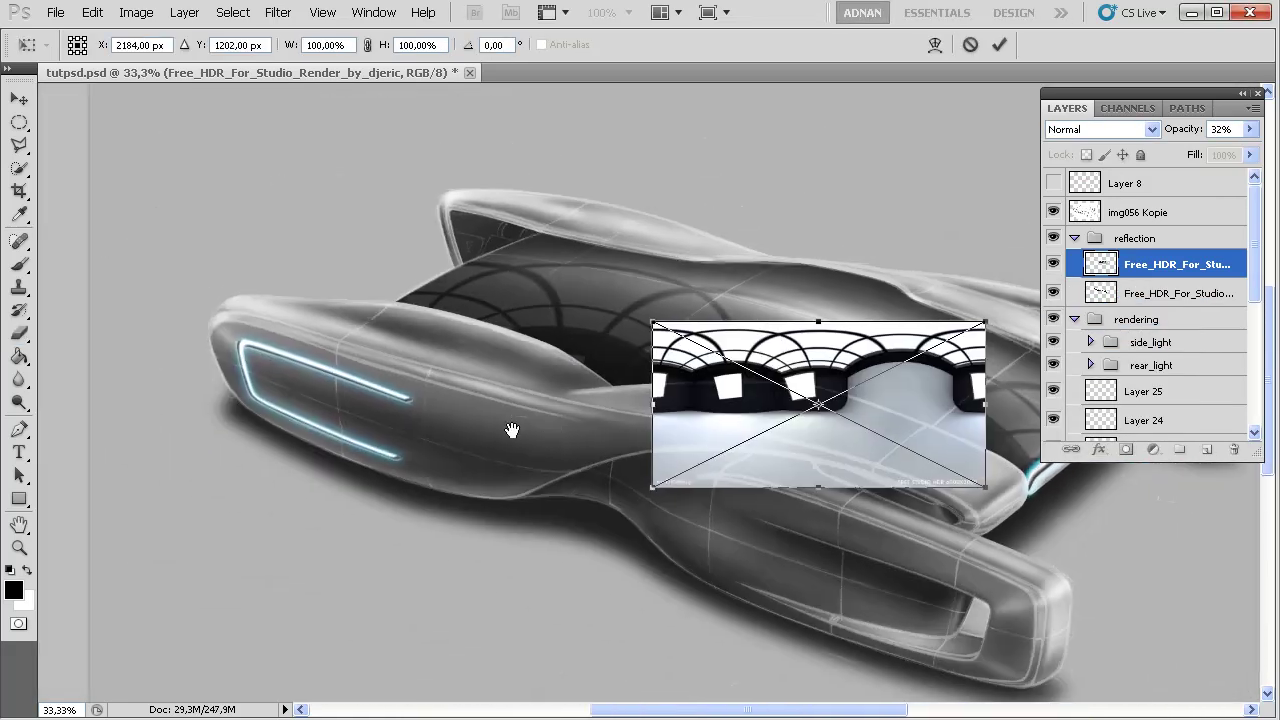
drag(831, 455, 425, 375)
drag(611, 442, 662, 568)
drag(591, 466, 517, 473)
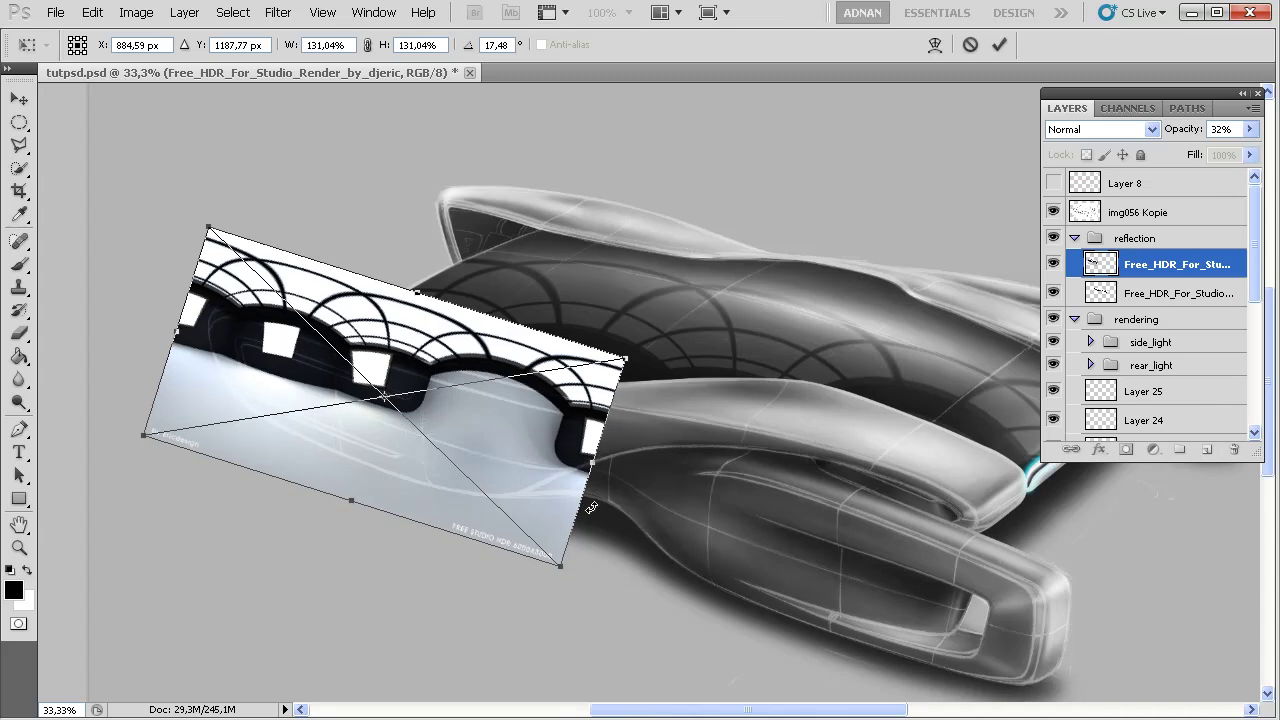
drag(563, 560, 597, 585)
key(Return)
key(e)
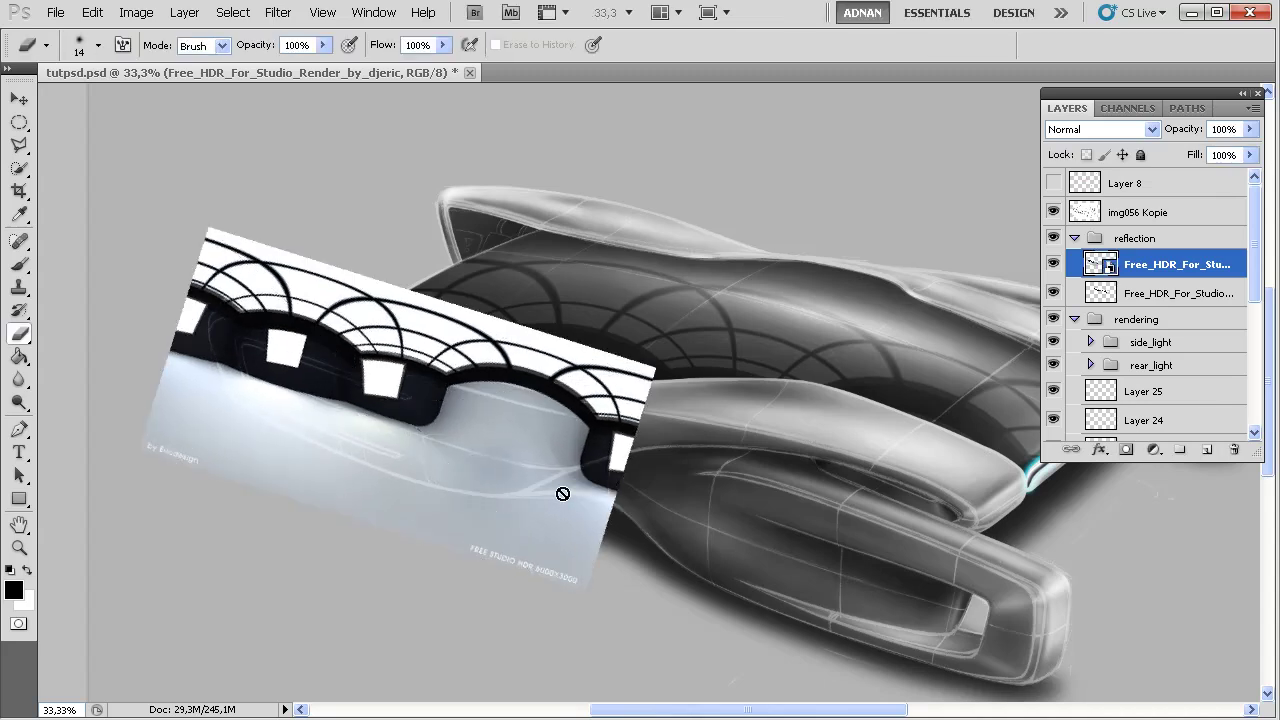
- Rasterize the newly placed HDR layer and set its blend mode to Soft Light
right_click(1138, 277)
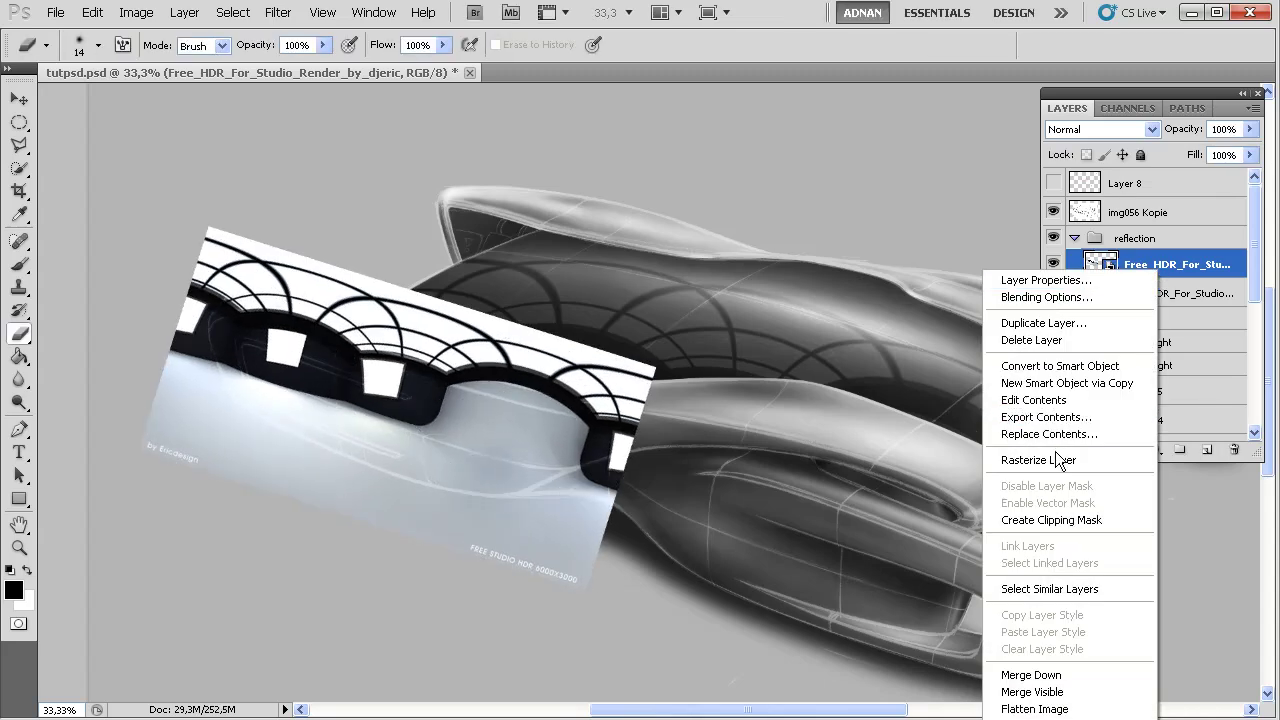
click(1040, 460)
click(1128, 300)
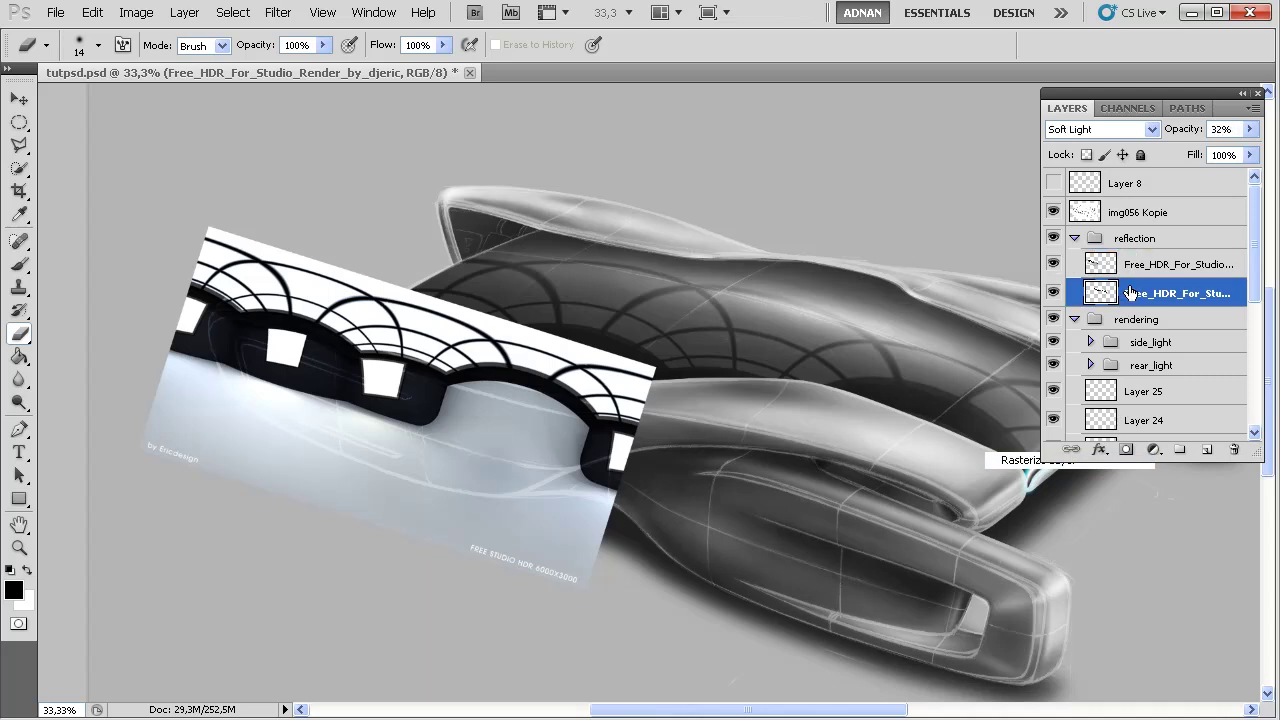
click(1126, 266)
click(1089, 132)
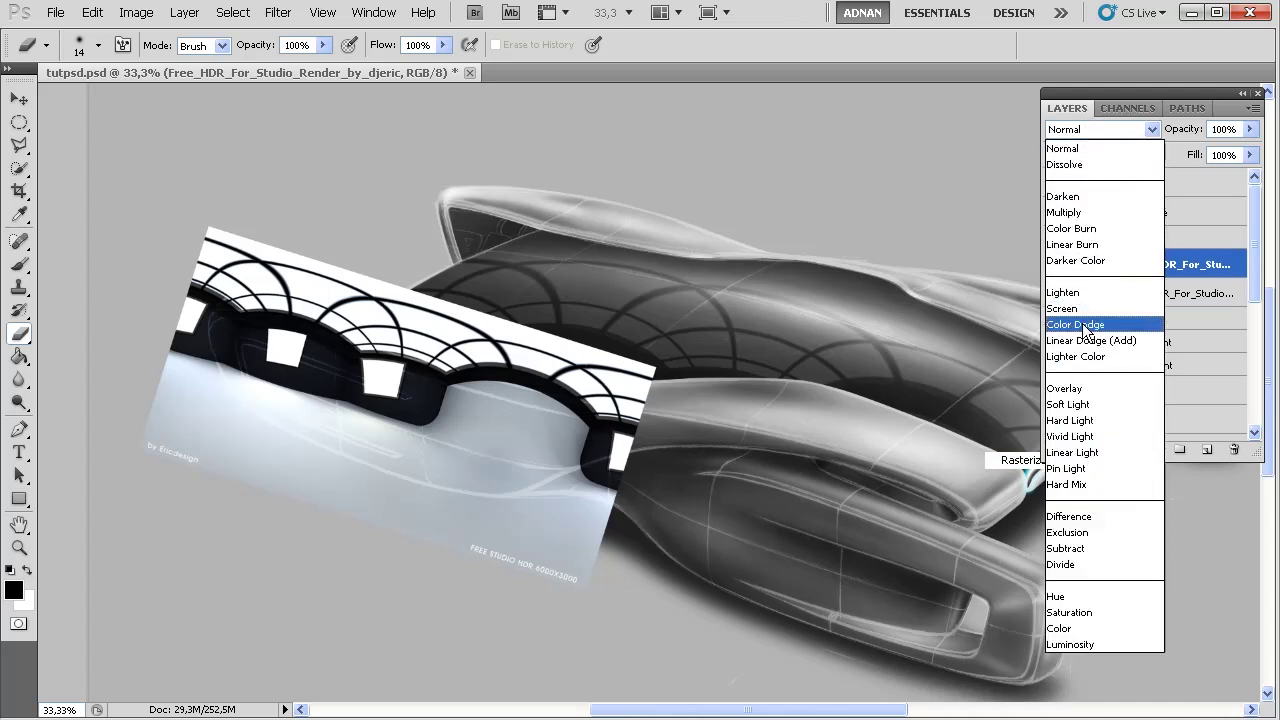
click(1068, 405)
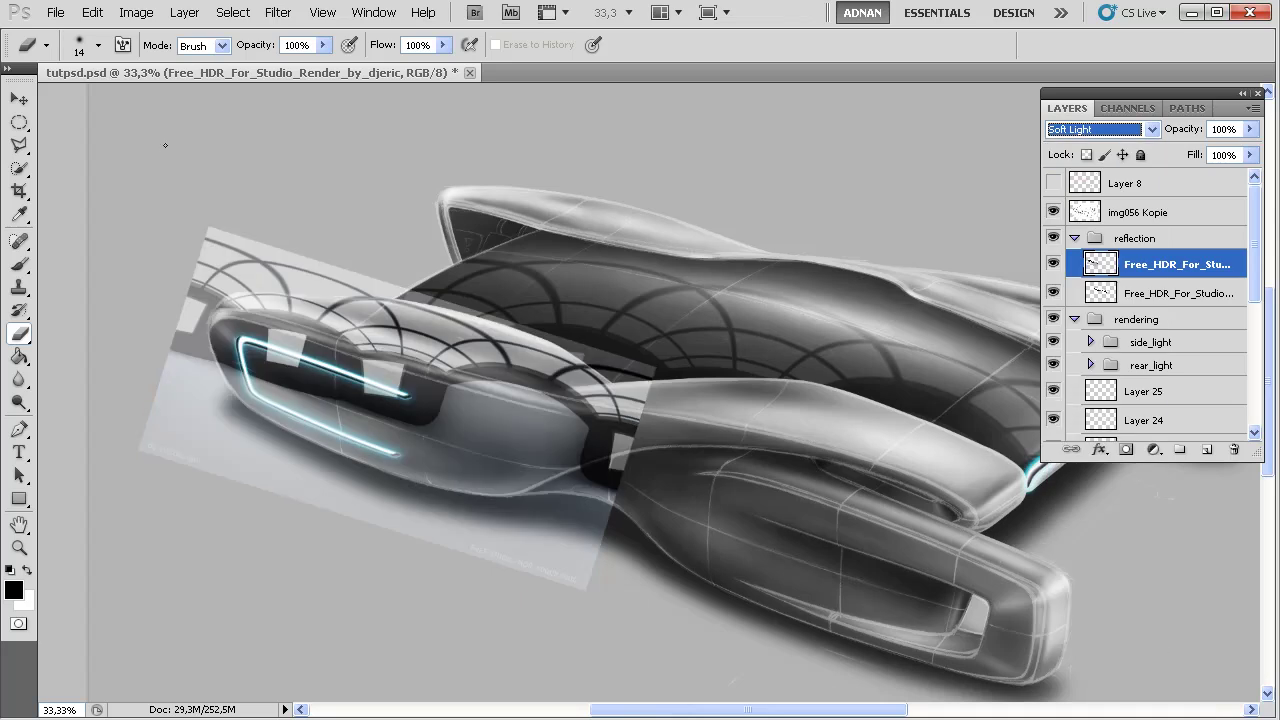
- Warp the new HDR layer so its reflection curves around the rounded outer end and sides of the front fender
click(92, 12)
mouse_move(236, 367)
click(457, 471)
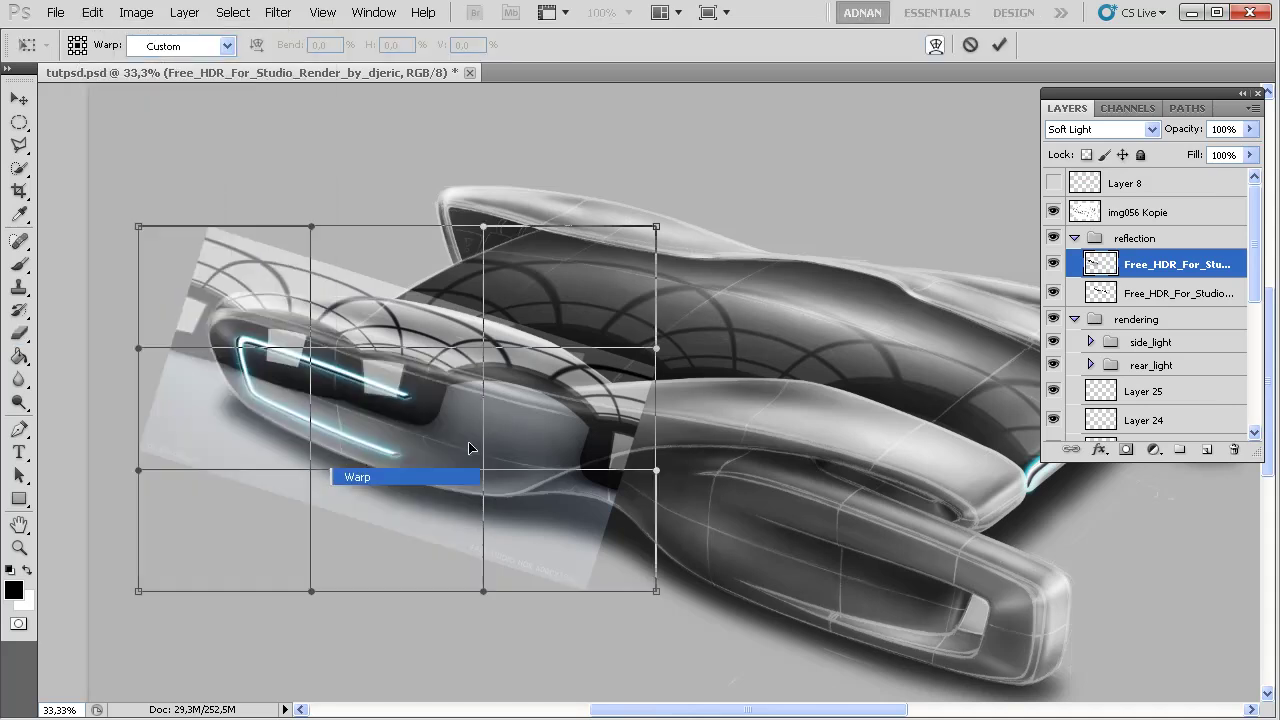
drag(142, 235, 157, 298)
drag(484, 234, 481, 259)
drag(657, 237, 668, 230)
drag(142, 473, 176, 492)
drag(139, 593, 321, 600)
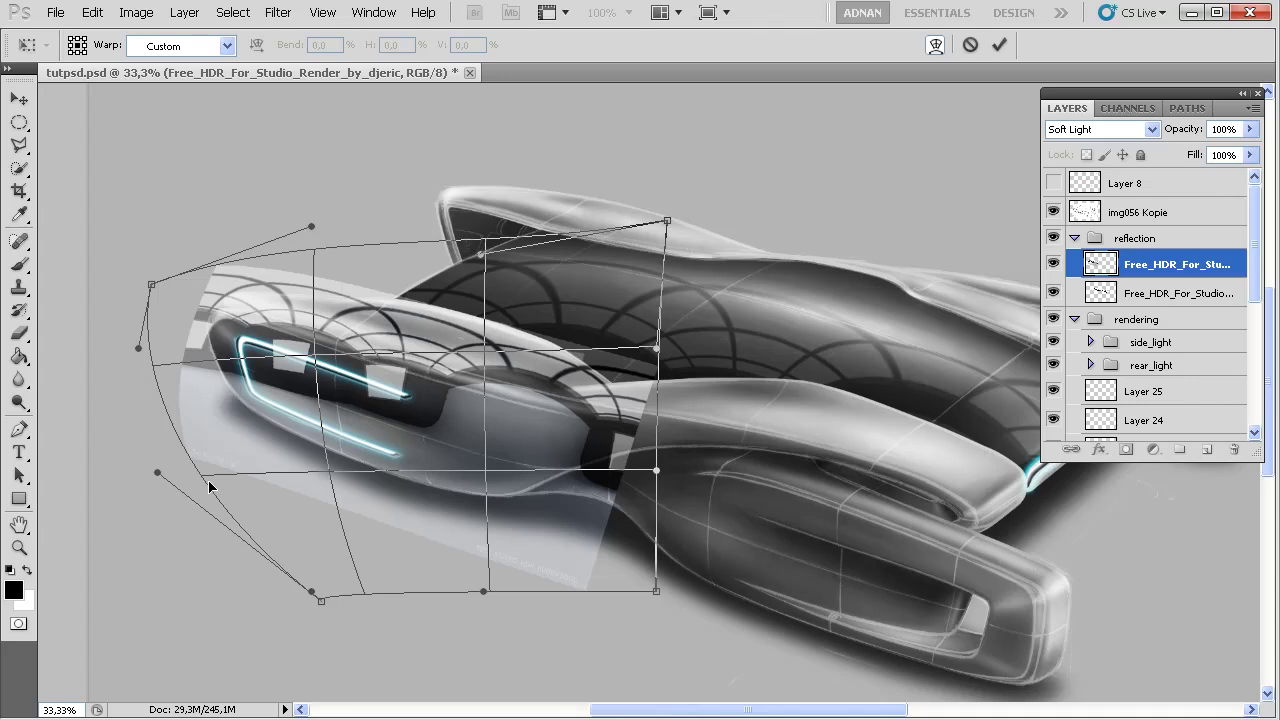
mouse_move(202, 476)
mouse_down()
mouse_move(210, 489)
mouse_move(204, 473)
mouse_up()
mouse_move(488, 355)
mouse_down()
mouse_move(491, 374)
mouse_move(490, 352)
mouse_up()
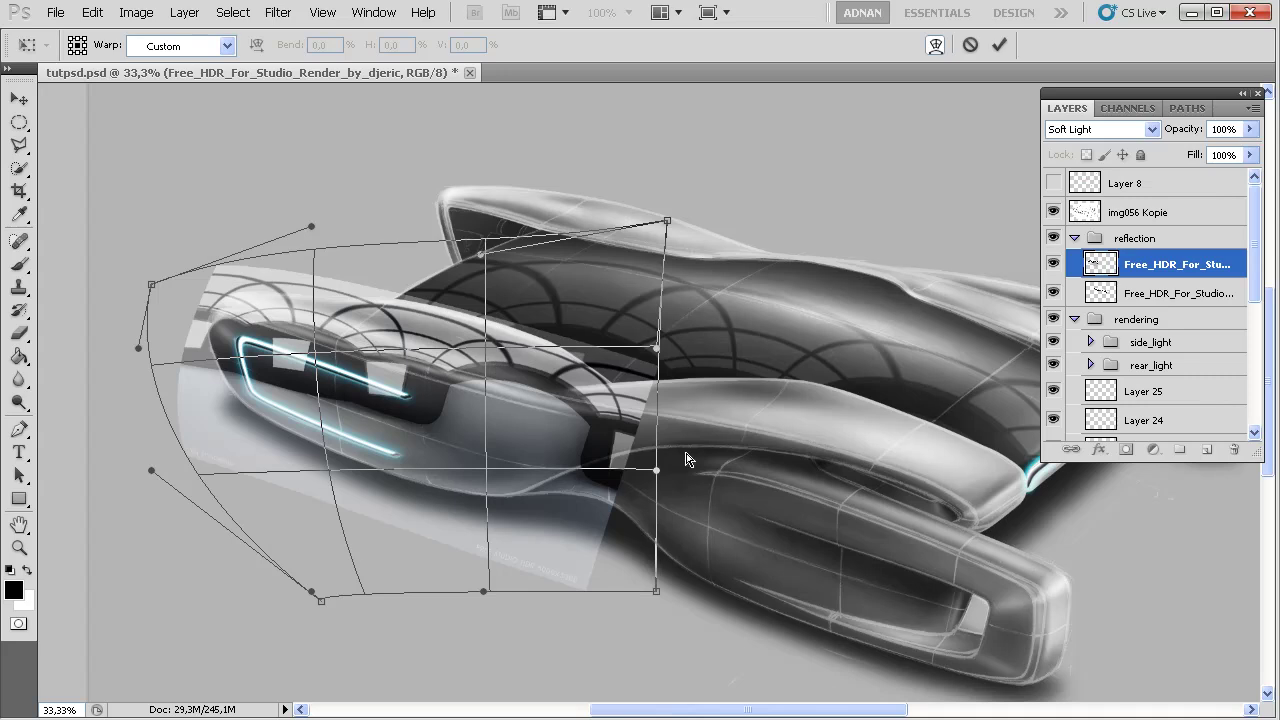
drag(663, 352, 697, 370)
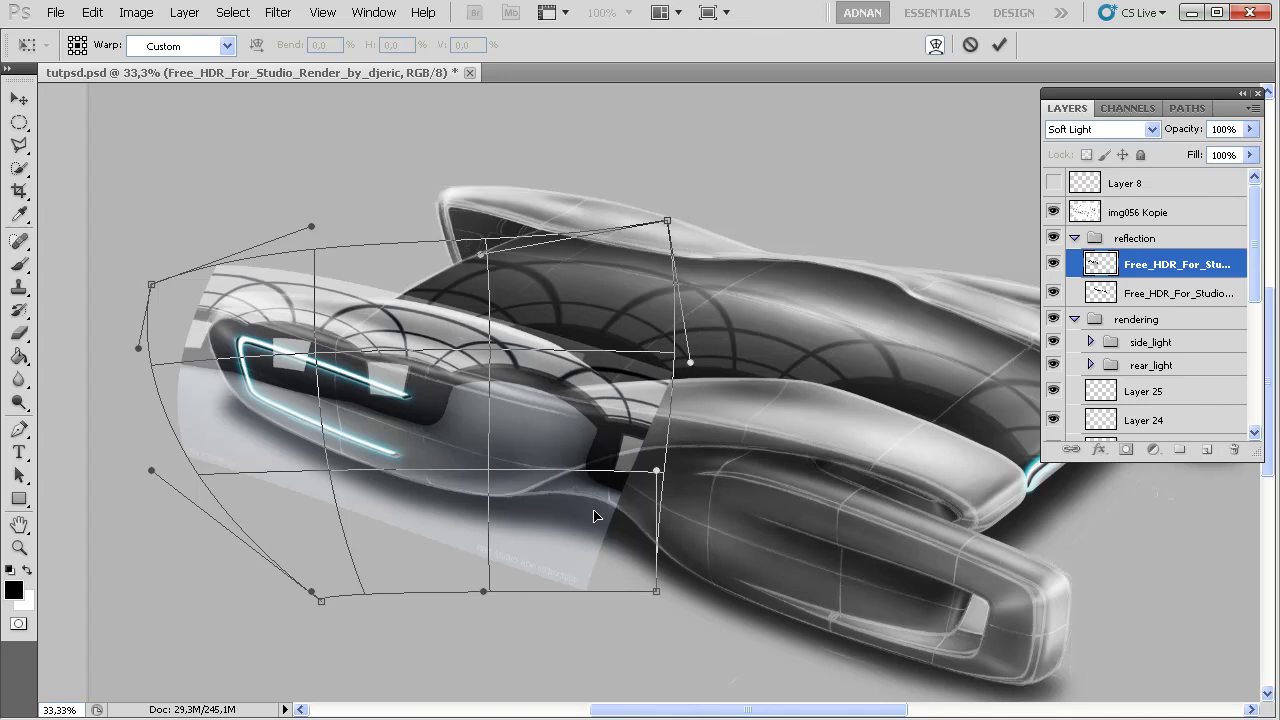
key(Return)
- Using the shape layer's outline in the exterieur group as a selection, delete the new HDR image outside the car body and deselect
key(e)
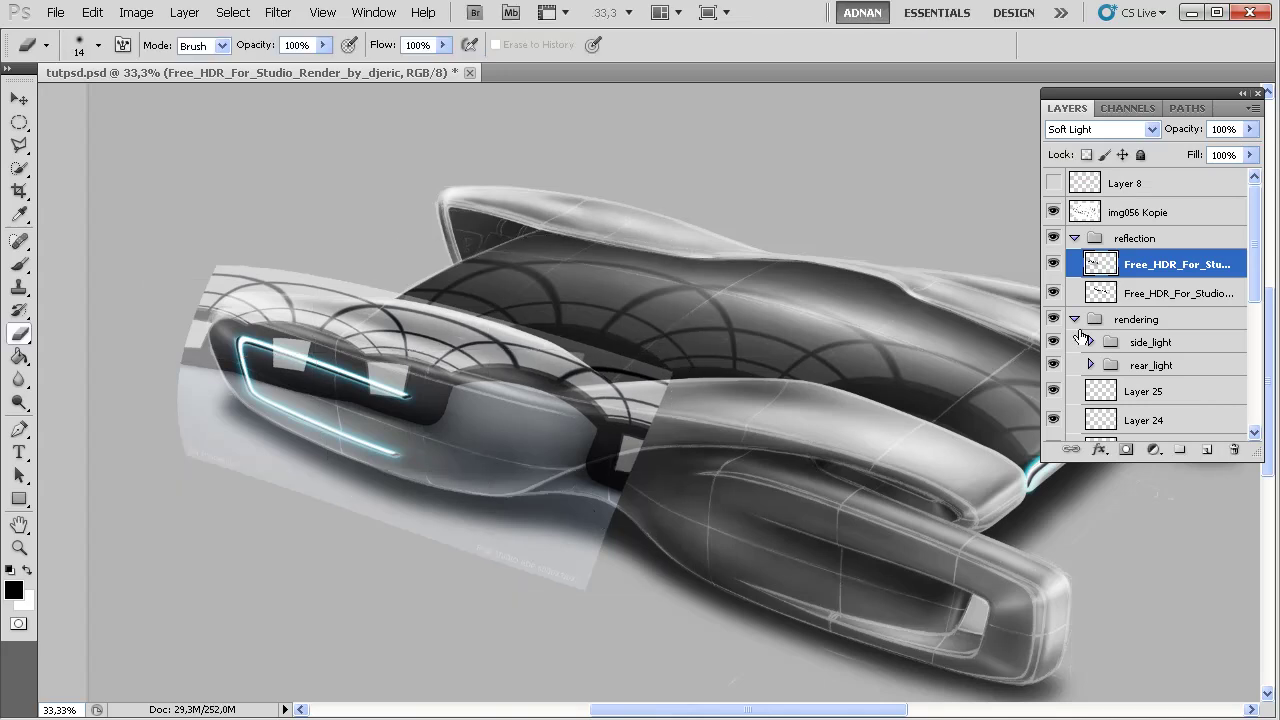
scroll(1137, 292, down, 10)
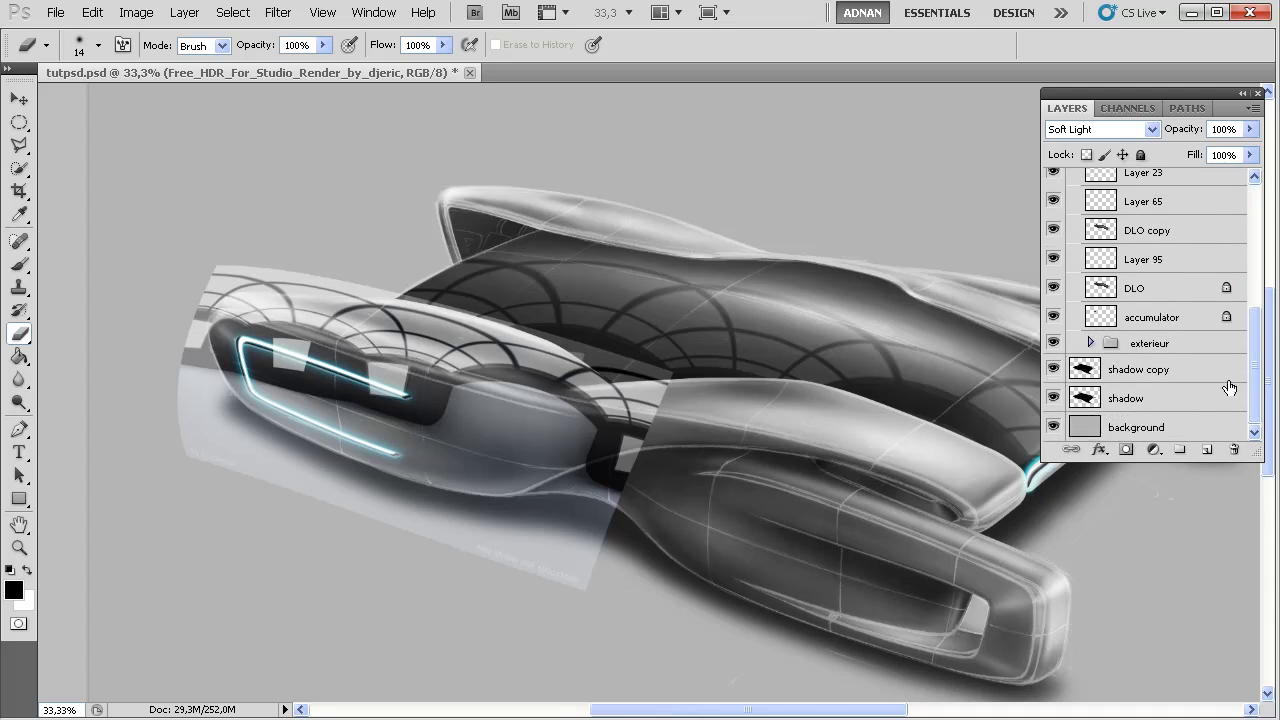
click(1090, 342)
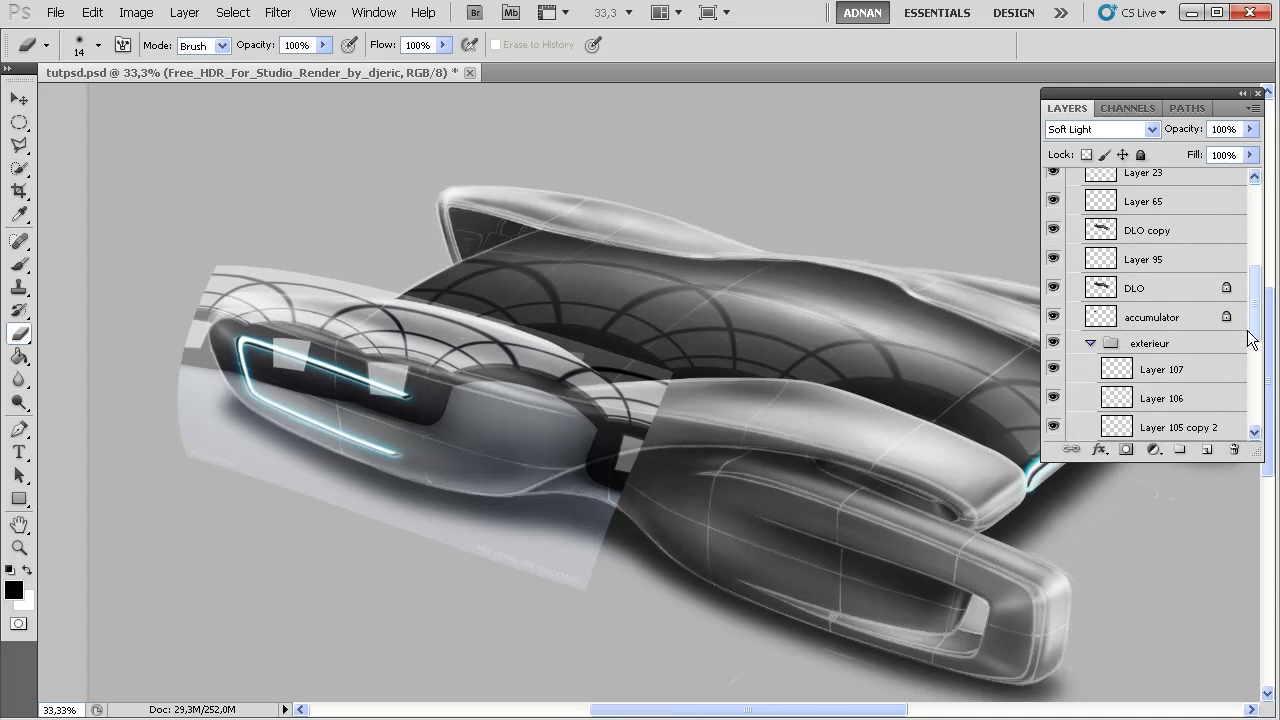
scroll(1229, 443, down, 3)
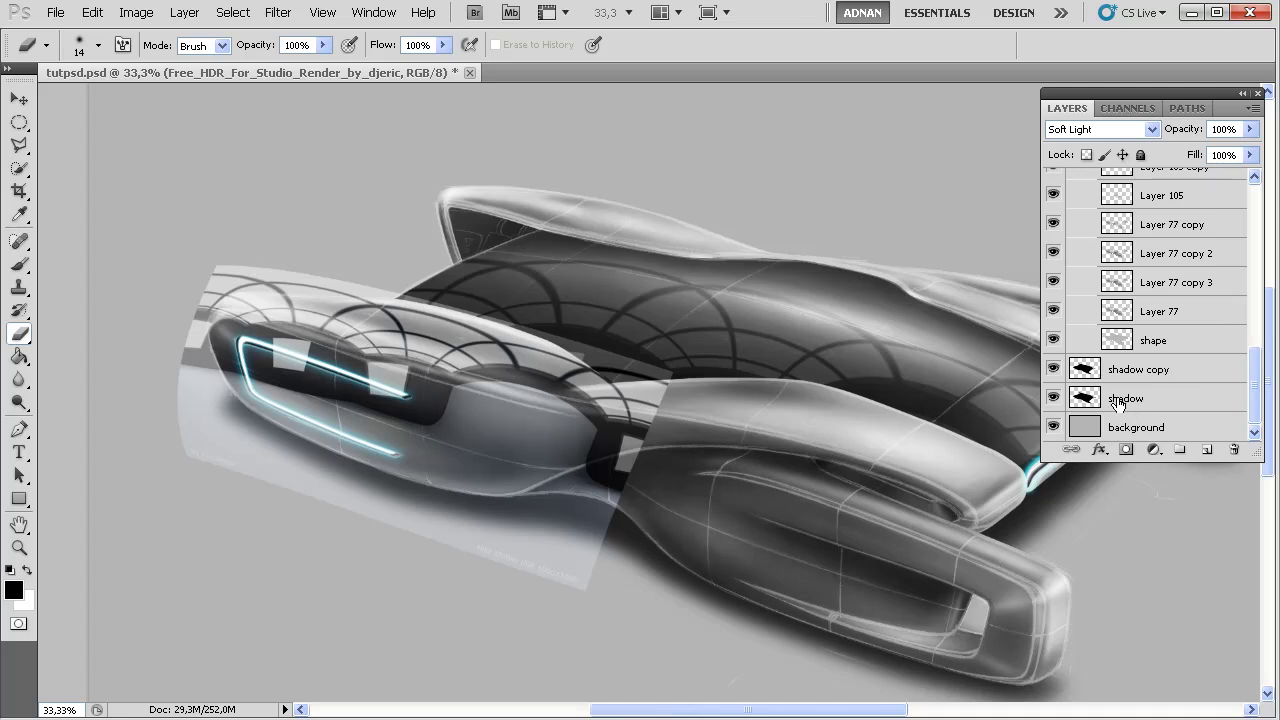
ctrl+click(1117, 341)
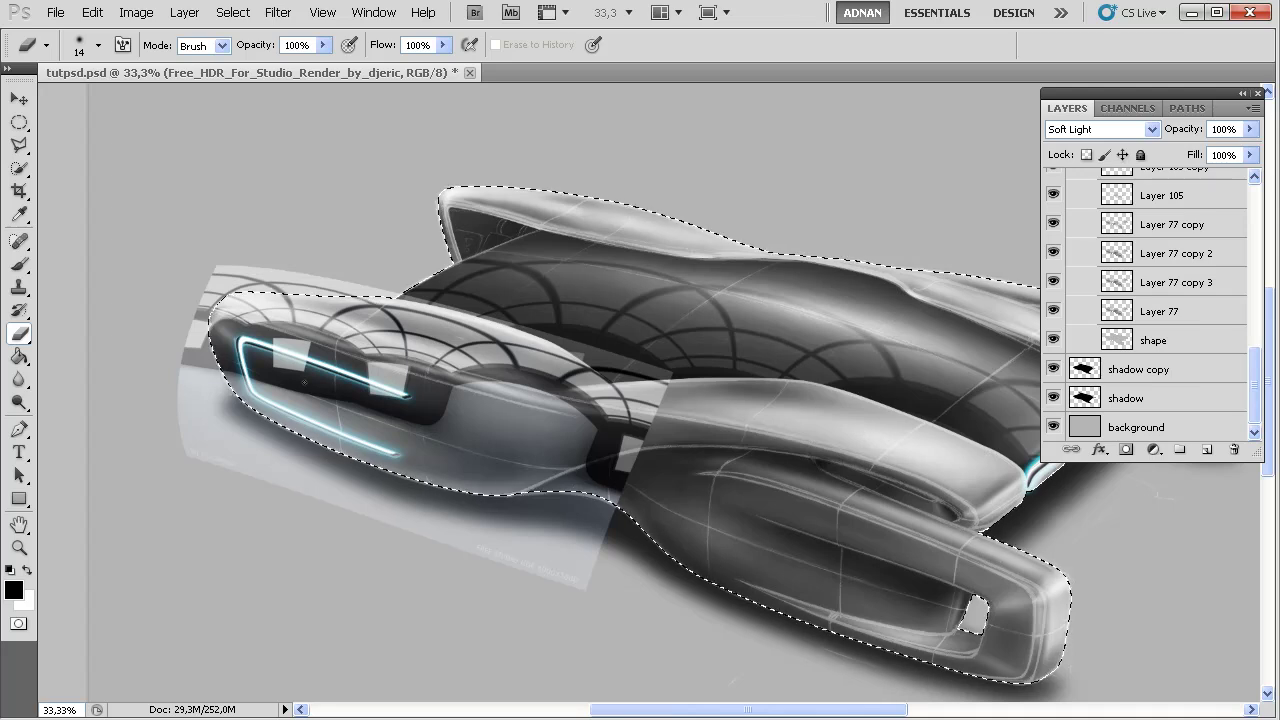
key(ctrl+shift+i)
key(Delete)
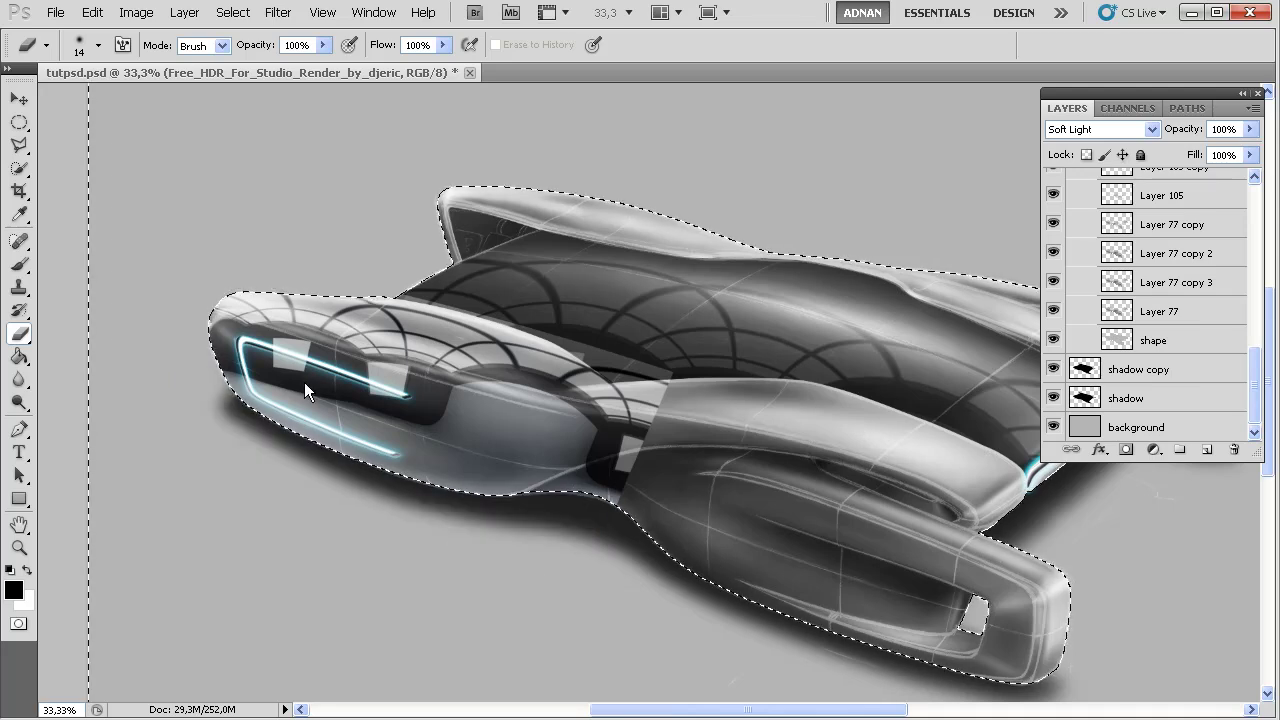
key(ctrl+d)
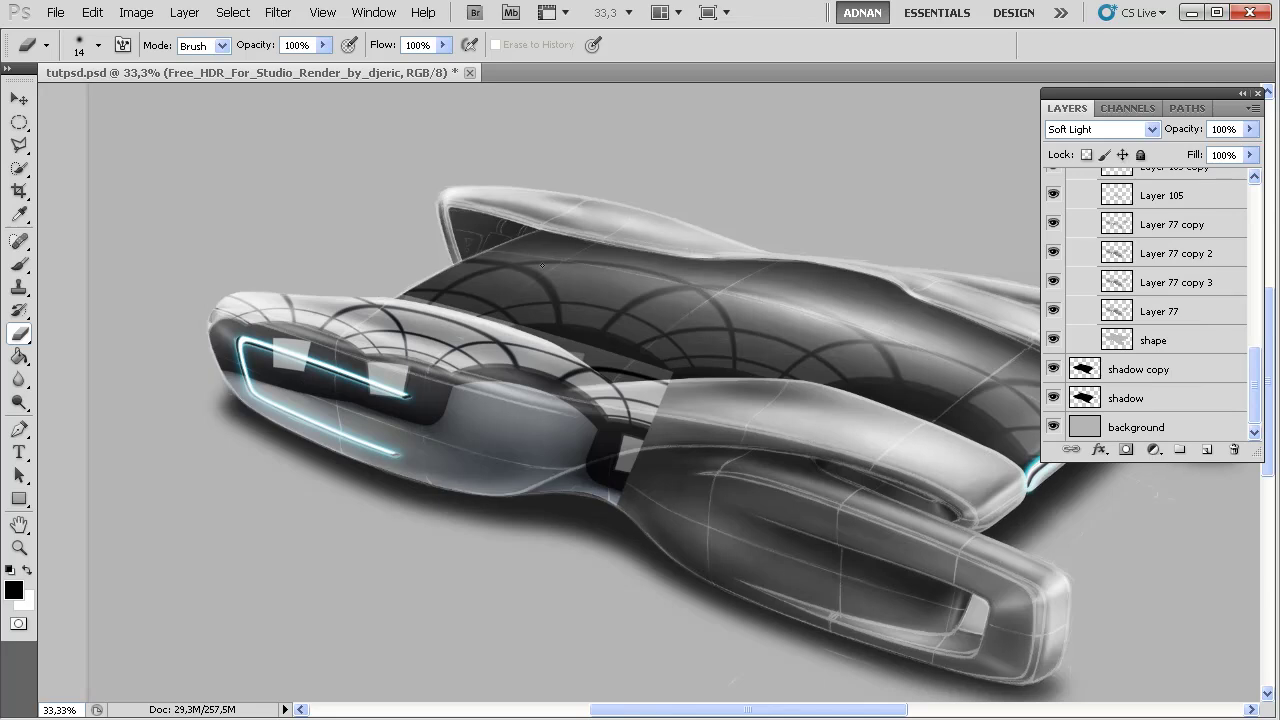
- Erase the fender reflection spilling onto the glass roof edge and the rear fender with a soft 91 px Eraser
right_click(557, 266)
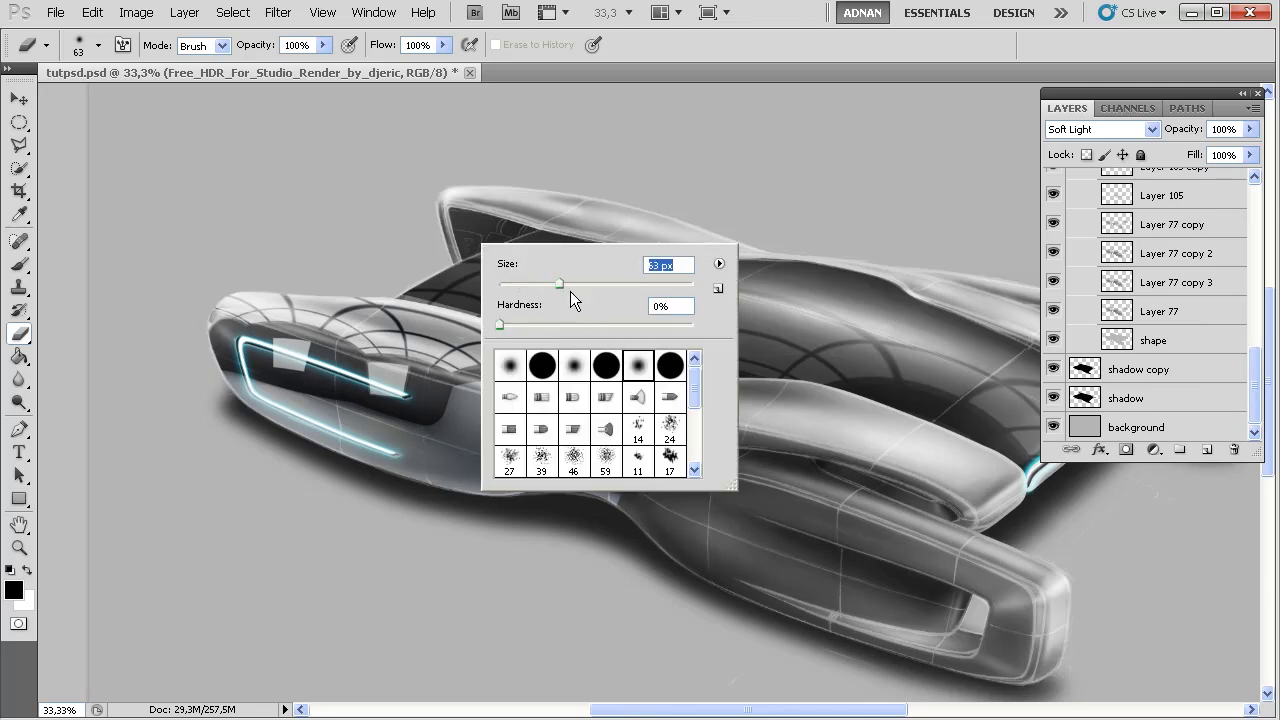
key(Return)
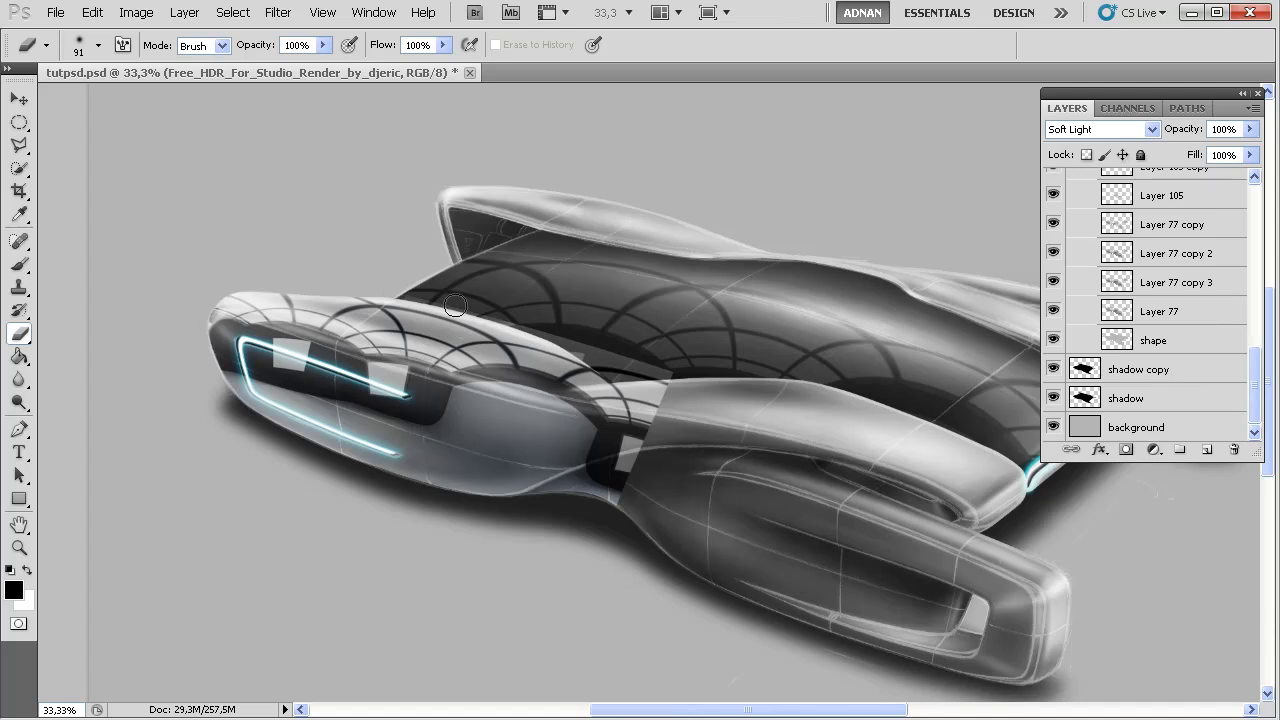
mouse_move(470, 303)
mouse_down()
mouse_move(676, 374)
mouse_move(611, 364)
mouse_move(716, 378)
mouse_move(671, 397)
mouse_move(633, 461)
mouse_move(666, 412)
mouse_move(642, 459)
mouse_move(653, 438)
mouse_move(767, 488)
mouse_move(814, 494)
mouse_up()
- Erase the fender reflection from the junction with the rear fender, using a soft 215 px and then 156 px Eraser
right_click(642, 458)
key(Return)
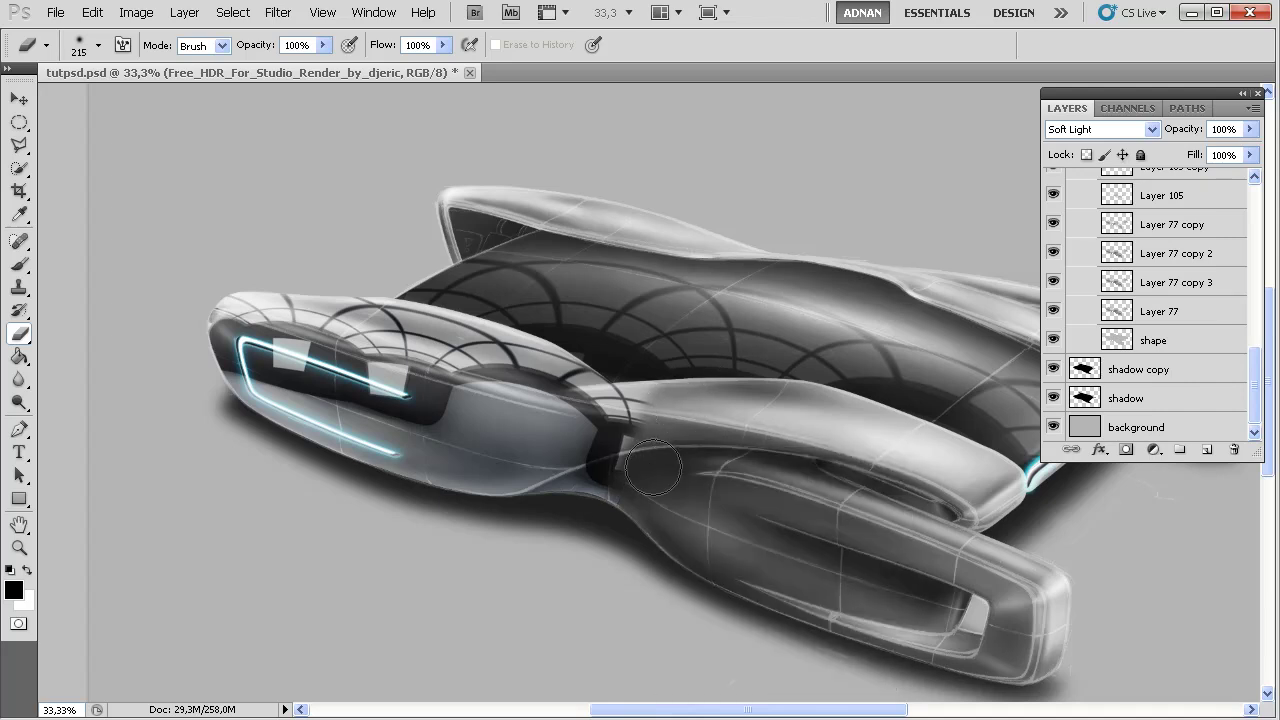
mouse_move(670, 470)
mouse_down()
mouse_move(580, 536)
mouse_move(565, 505)
mouse_move(654, 473)
mouse_move(568, 515)
mouse_move(632, 450)
mouse_move(543, 445)
mouse_move(480, 409)
mouse_up()
right_click(543, 445)
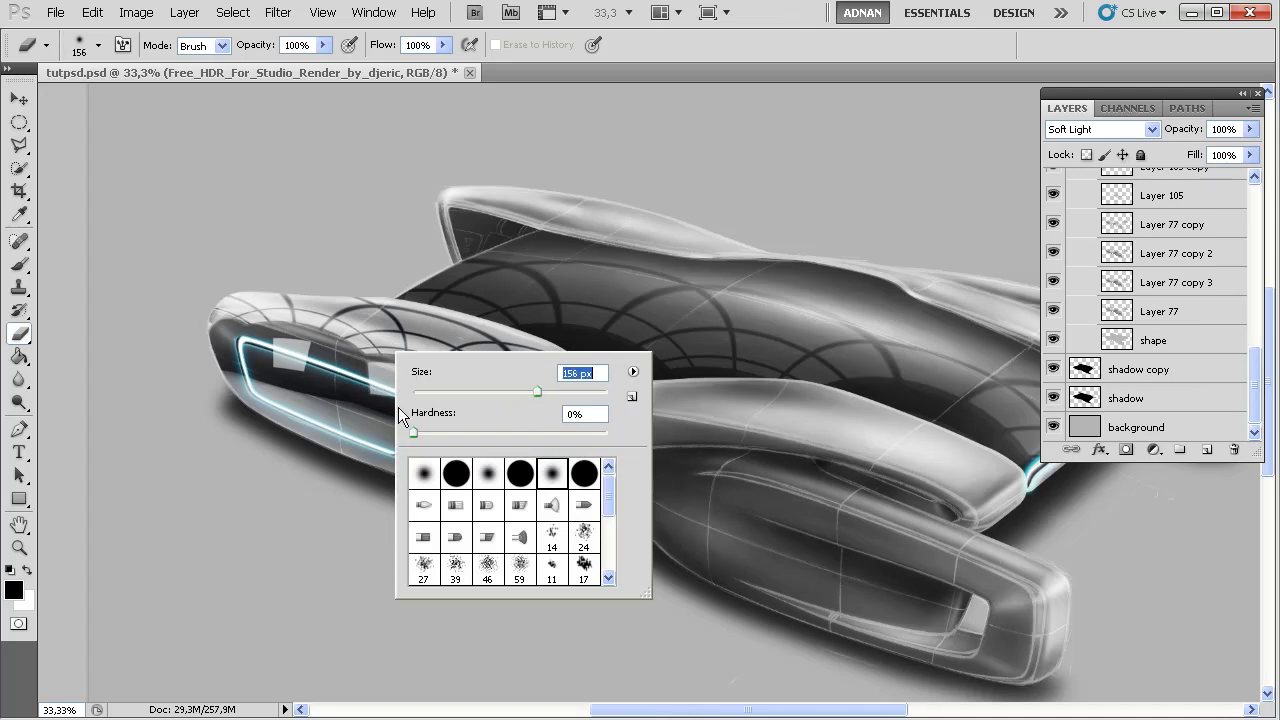
key(Return)
mouse_move(559, 458)
mouse_down()
mouse_move(602, 433)
mouse_move(612, 477)
mouse_up()
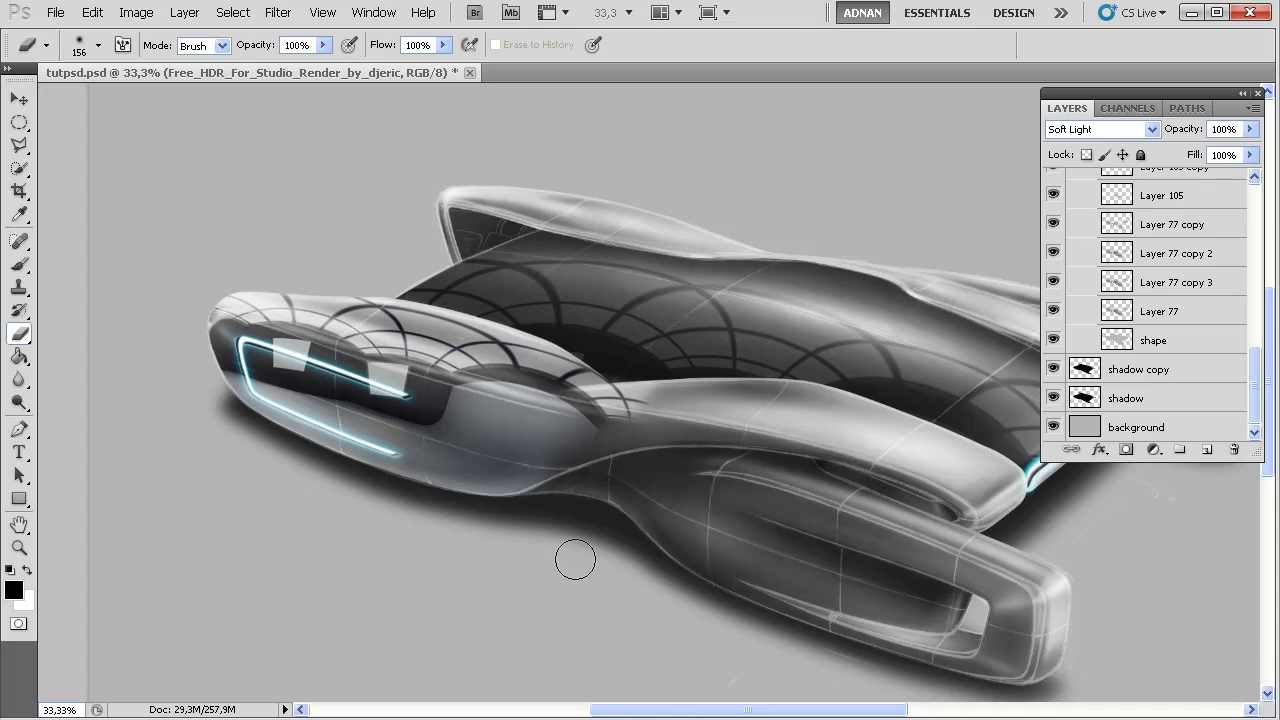
- Fade the white window patches and the reflection's hard edge along the front fender with a soft 199 px Eraser
right_click(322, 382)
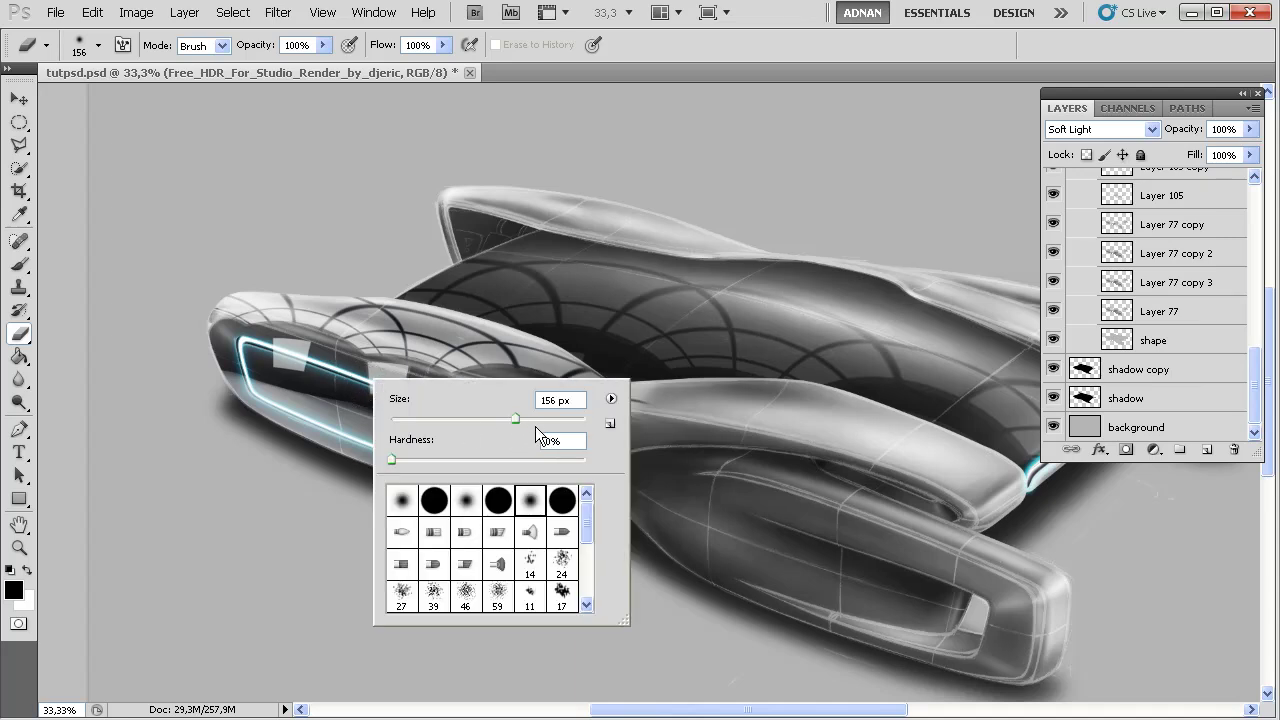
key(Return)
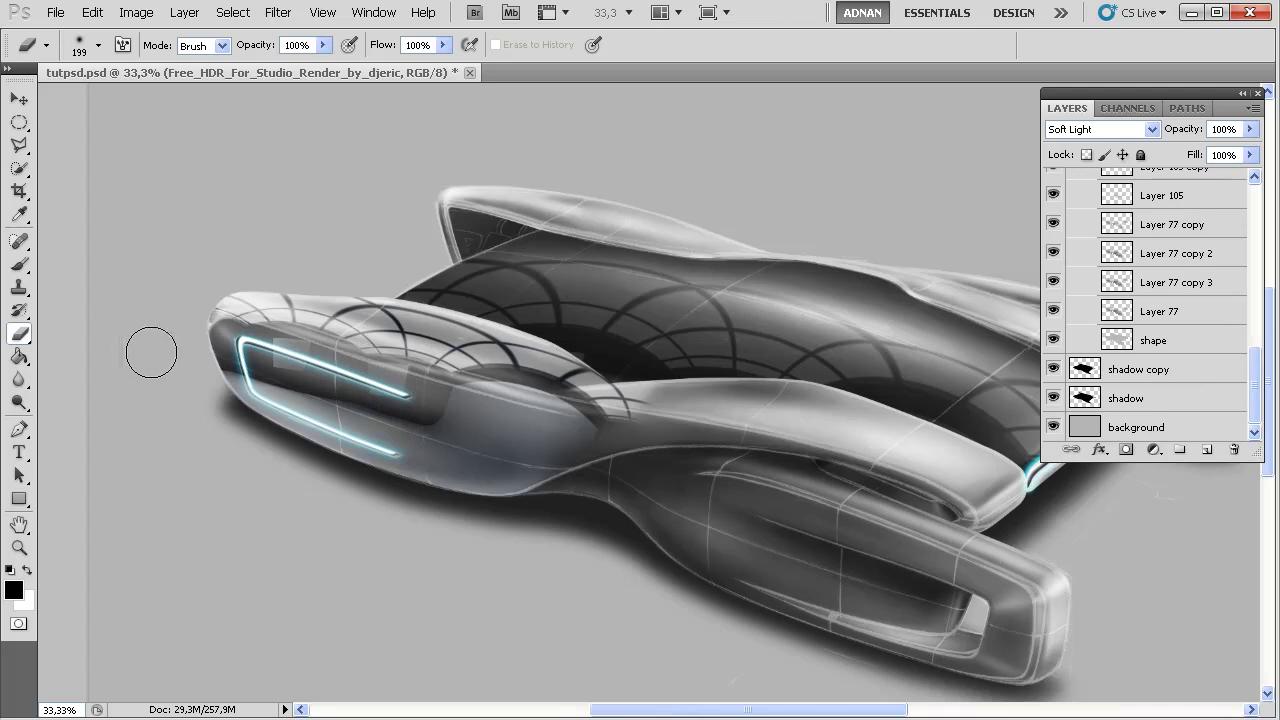
mouse_move(576, 406)
mouse_down()
mouse_move(652, 414)
mouse_move(647, 425)
mouse_move(487, 358)
mouse_up()
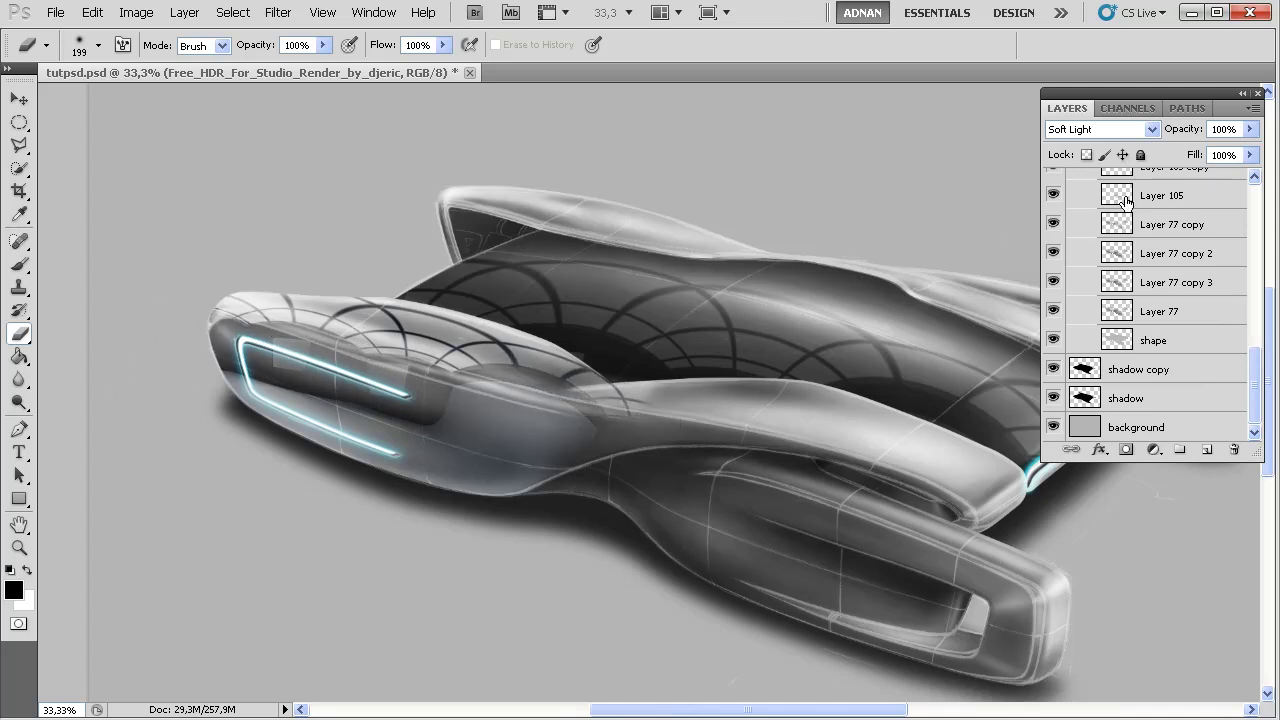
- Set the fender reflection layer's blend mode to Hard Light and its opacity to 11%
click(1249, 129)
drag(1250, 148, 1159, 149)
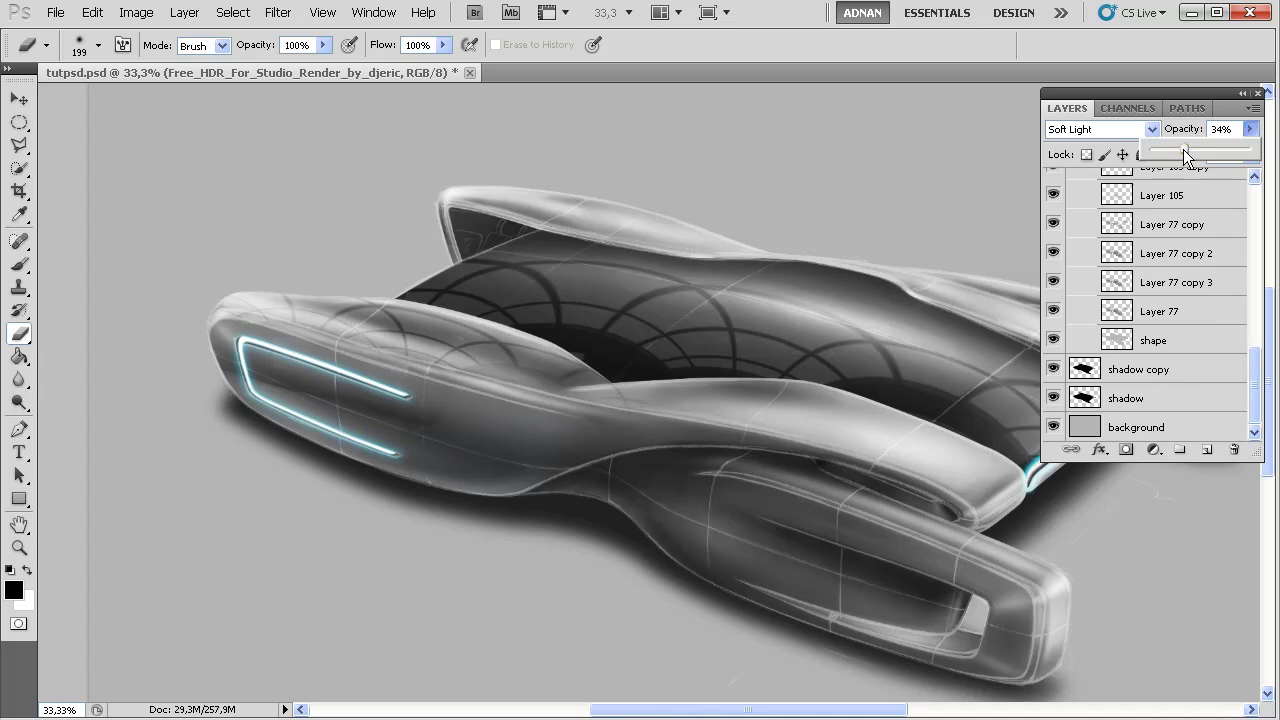
click(1110, 128)
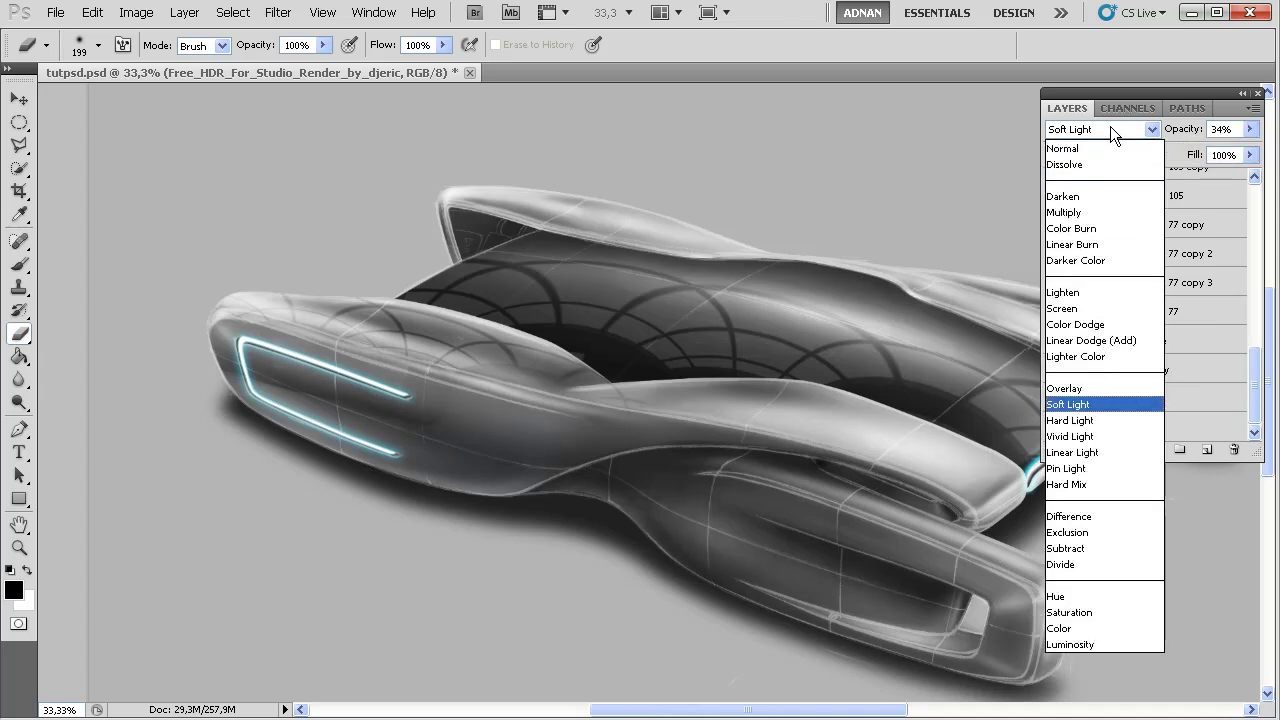
click(1078, 422)
click(1249, 129)
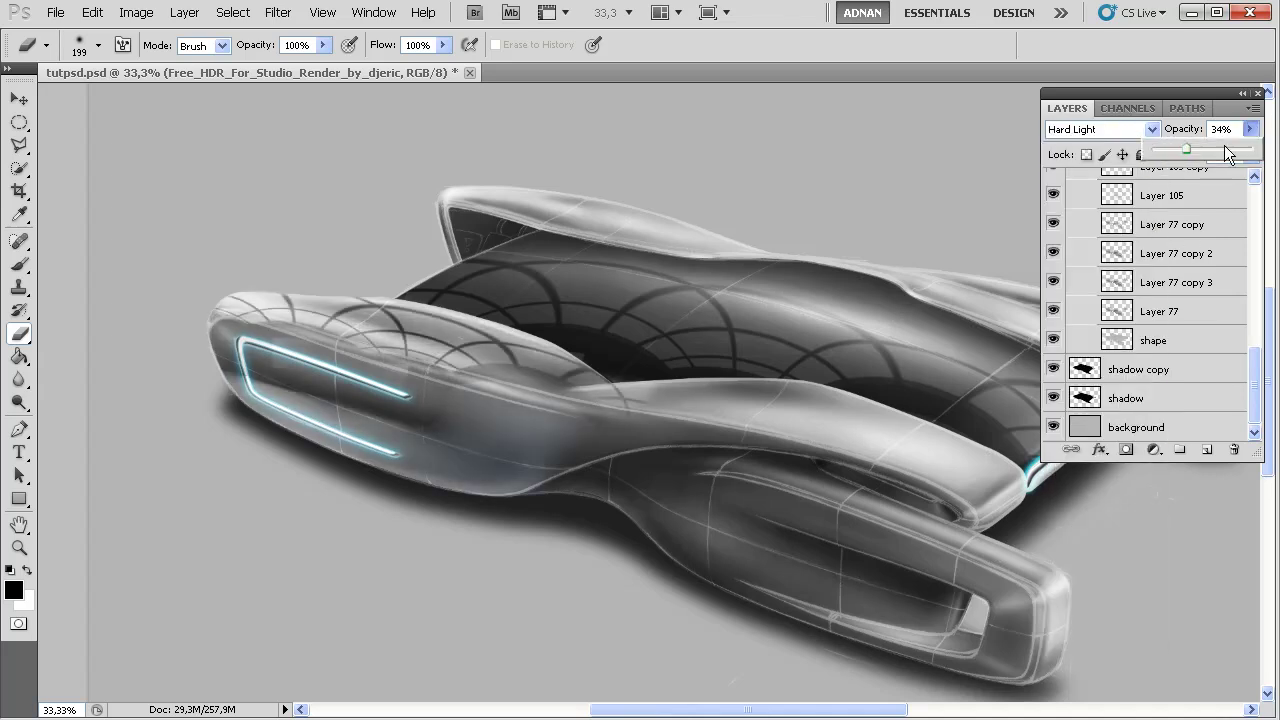
drag(1150, 150, 1168, 156)
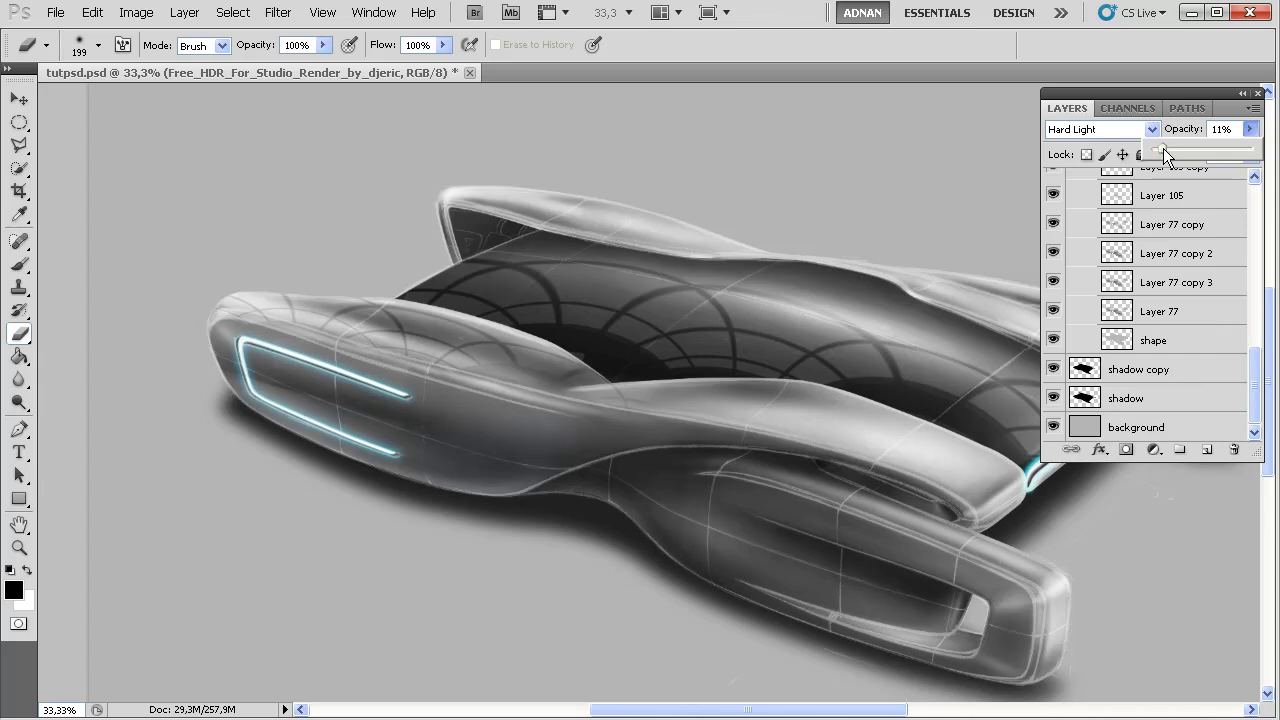
- Duplicate the front fender reflection layer and set the copy's opacity to 12%
drag(1251, 374, 1276, 222)
right_click(1190, 240)
click(1097, 312)
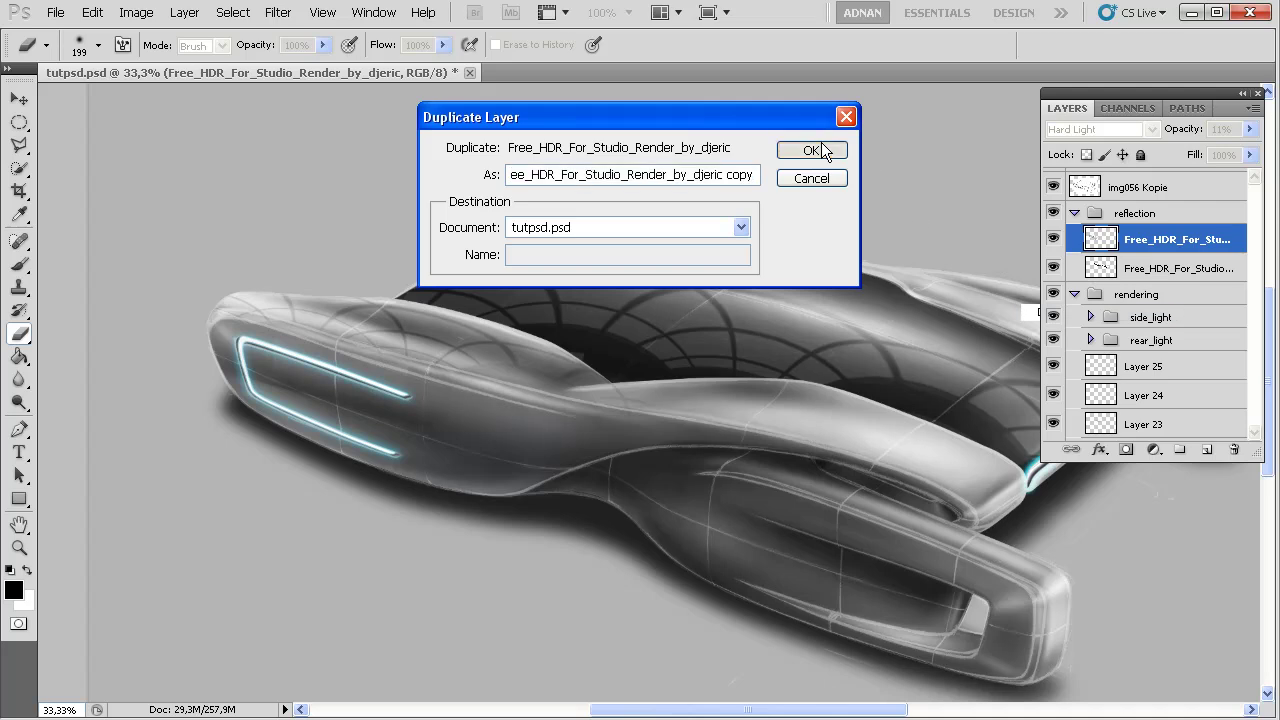
click(811, 150)
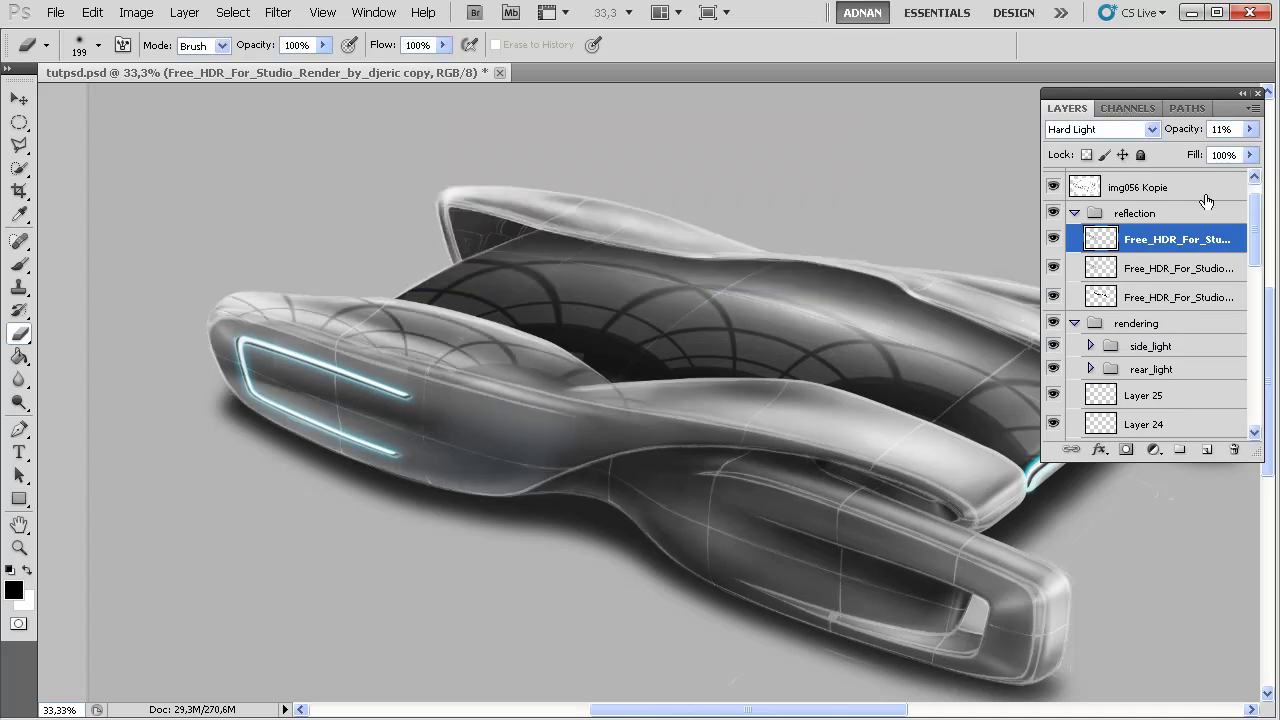
click(1249, 130)
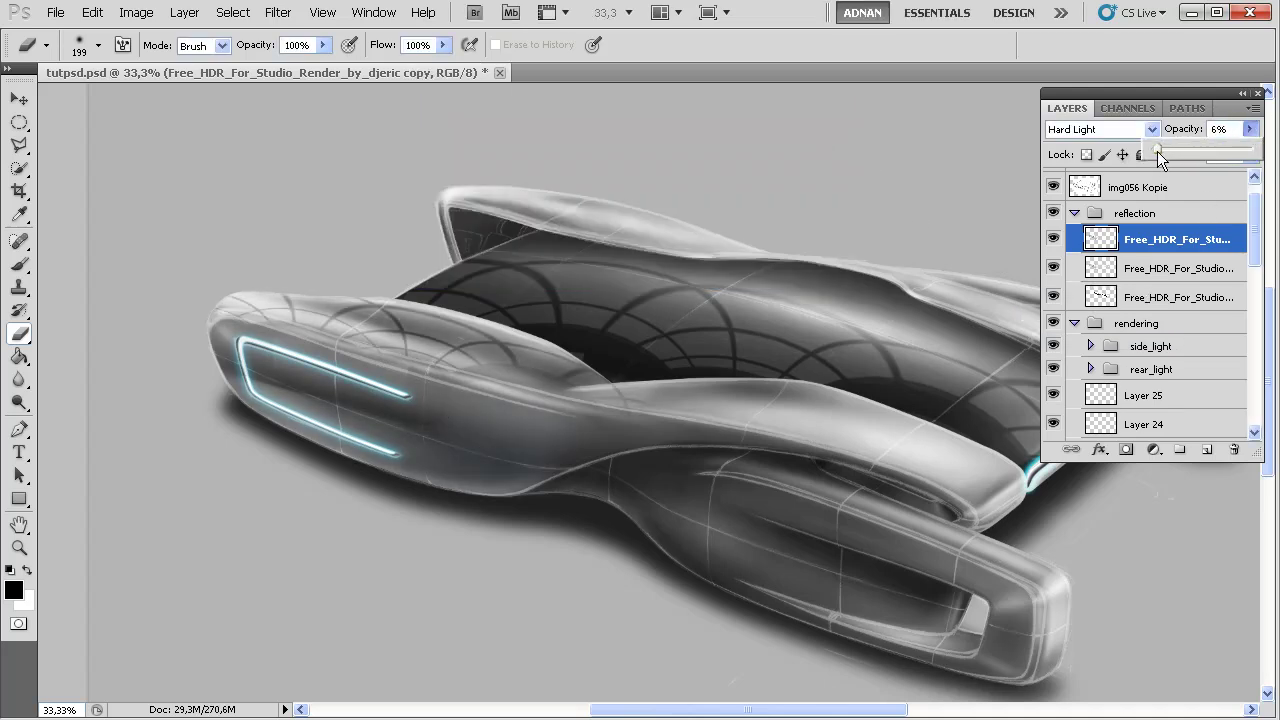
drag(1158, 149, 1163, 148)
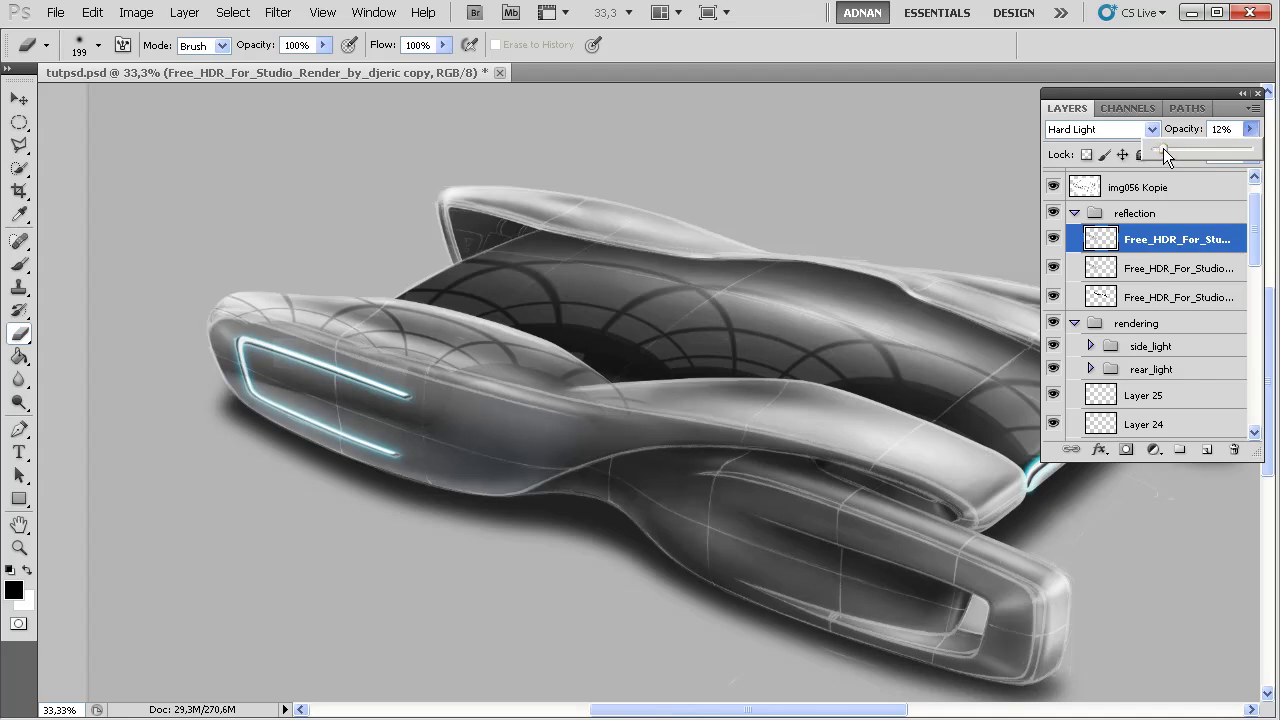
- Softly erase the copy at the fender's outer end and set the original fender reflection layer's opacity to 8%
click(237, 296)
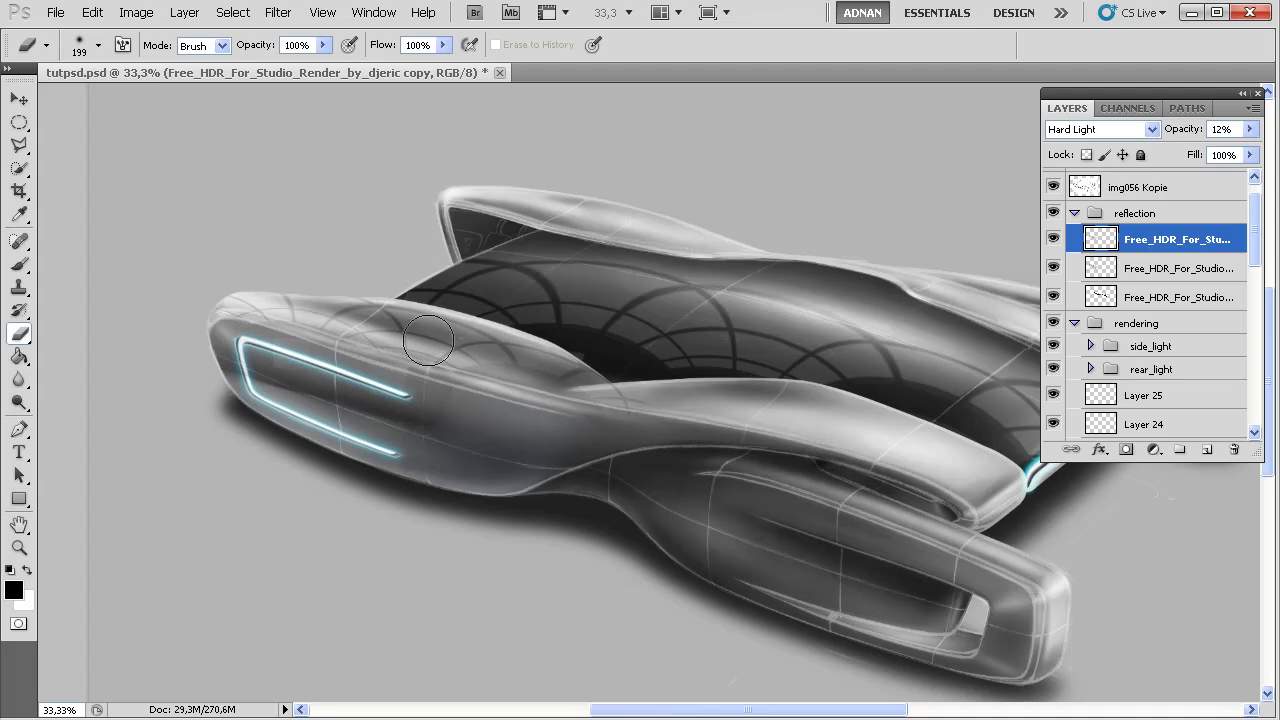
click(1160, 270)
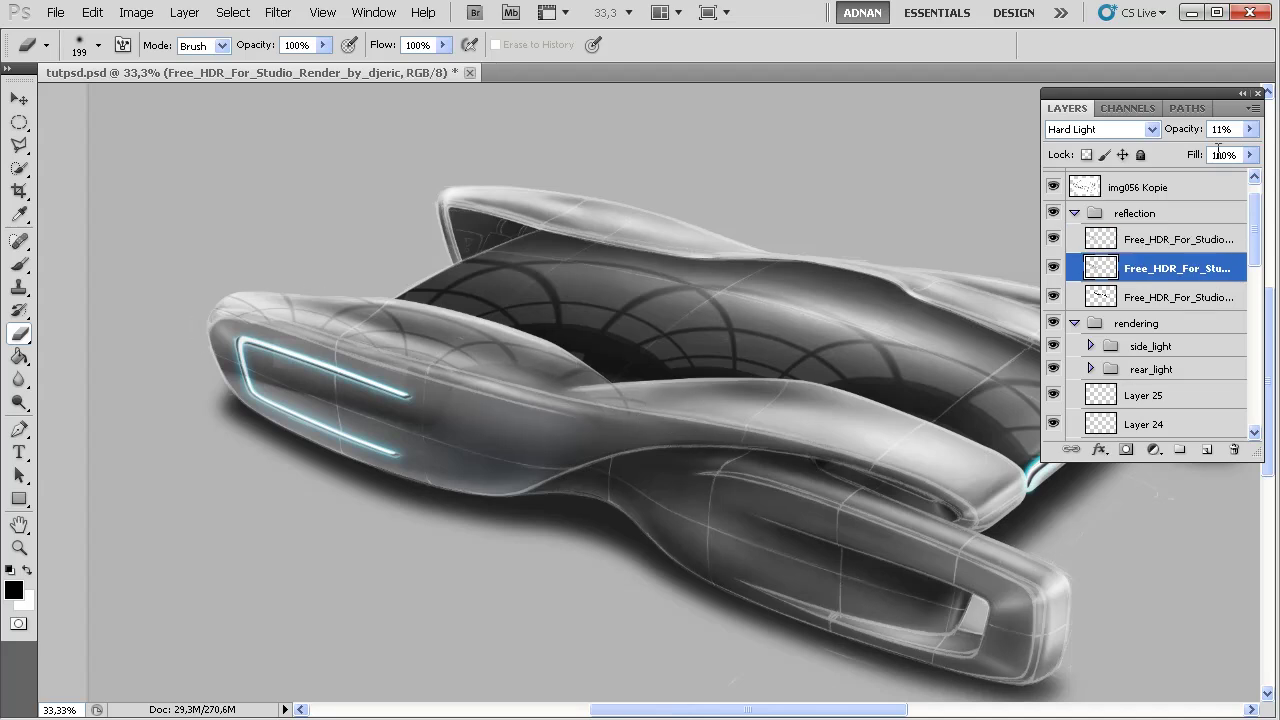
click(1249, 129)
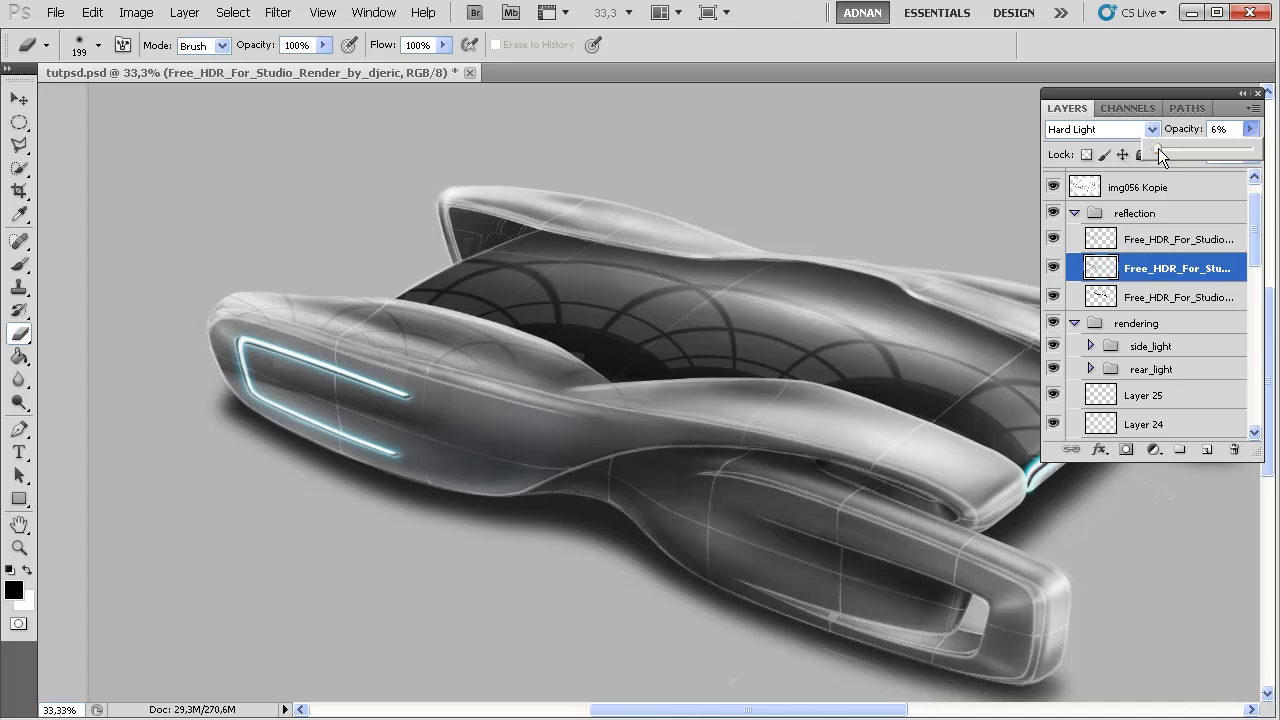
- Try to reuse the front fender reflection on the rear fender by duplicating its layer, moving it over and scaling it to 118.48%
right_click(1137, 272)
click(1082, 342)
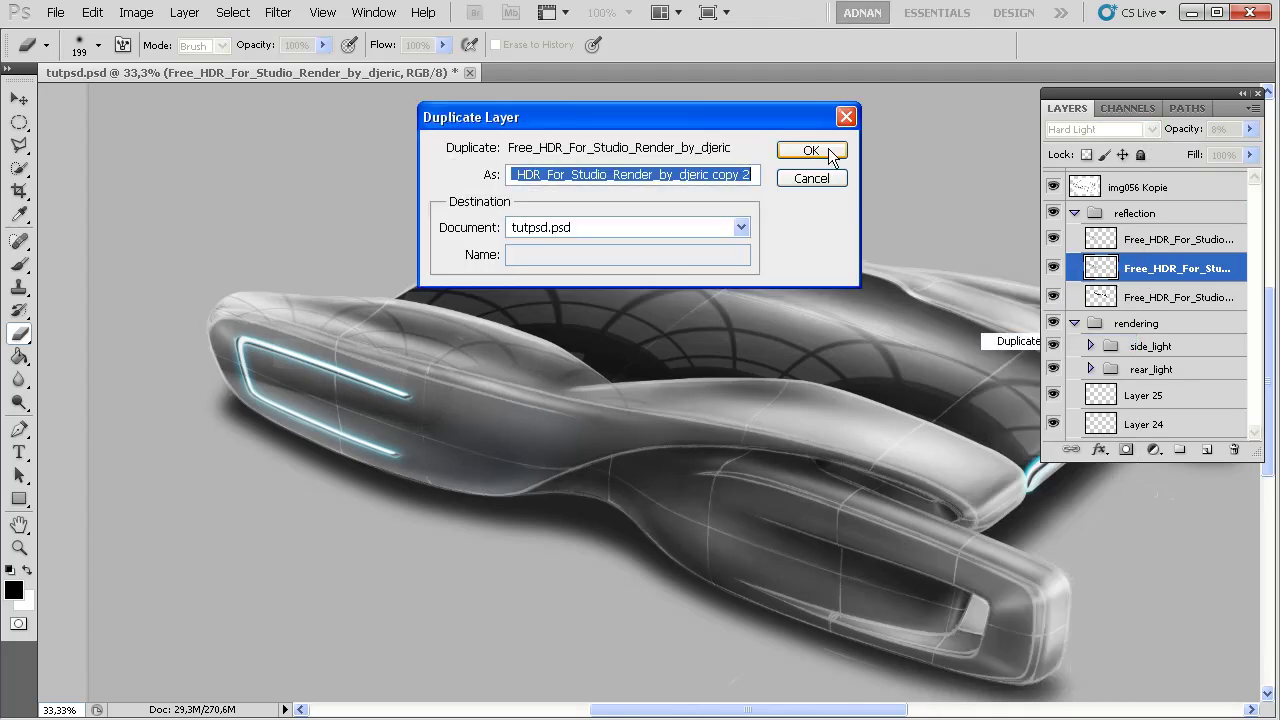
click(812, 156)
key(v)
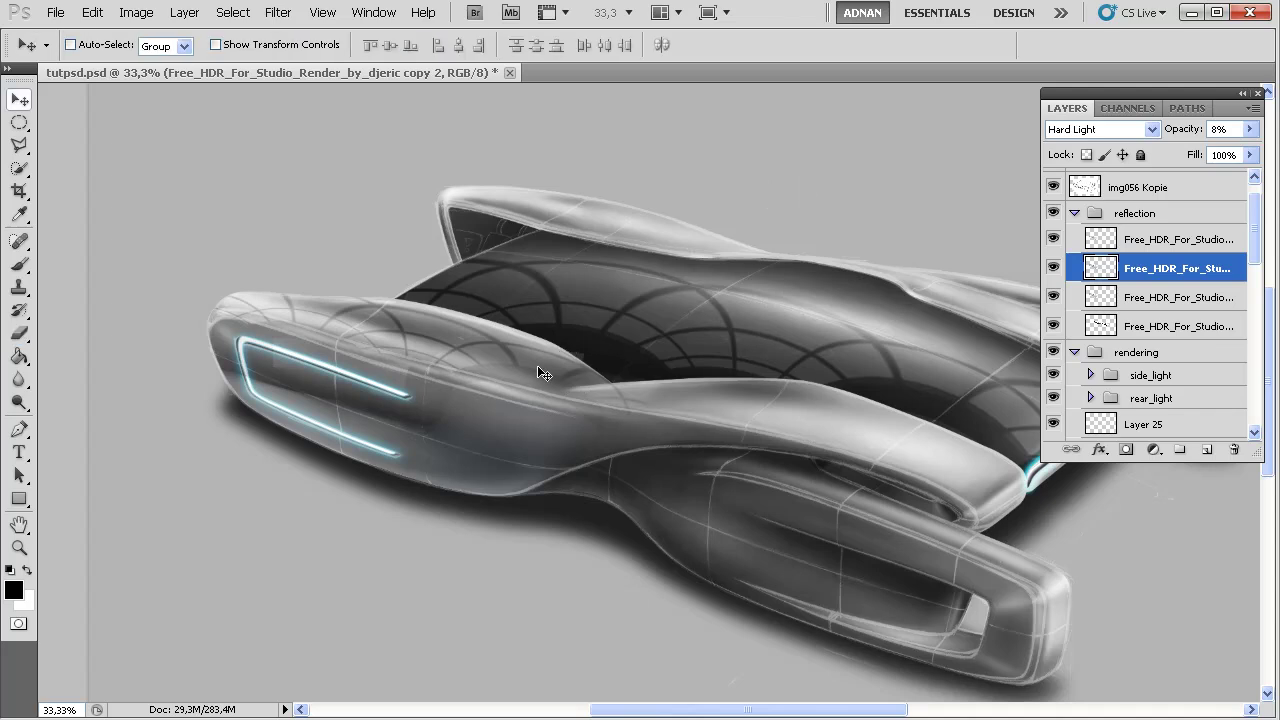
drag(474, 356, 873, 434)
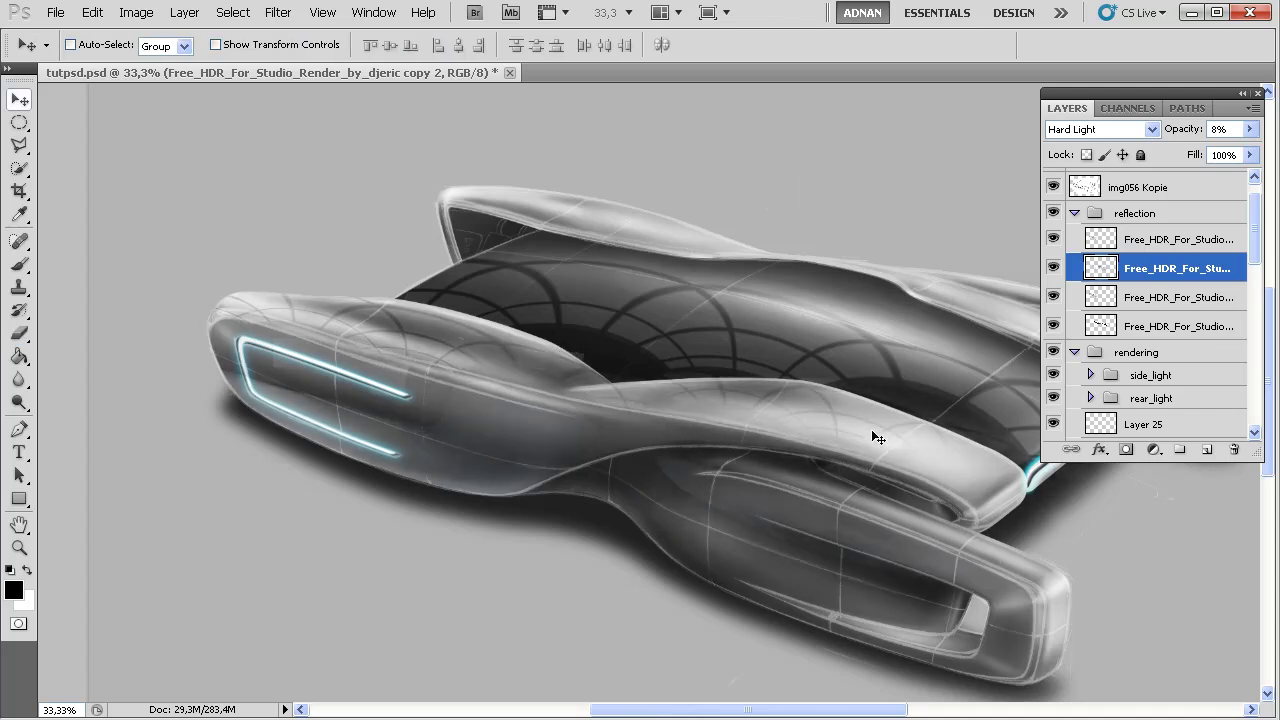
key(ctrl+t)
drag(640, 577, 588, 609)
drag(705, 526, 748, 515)
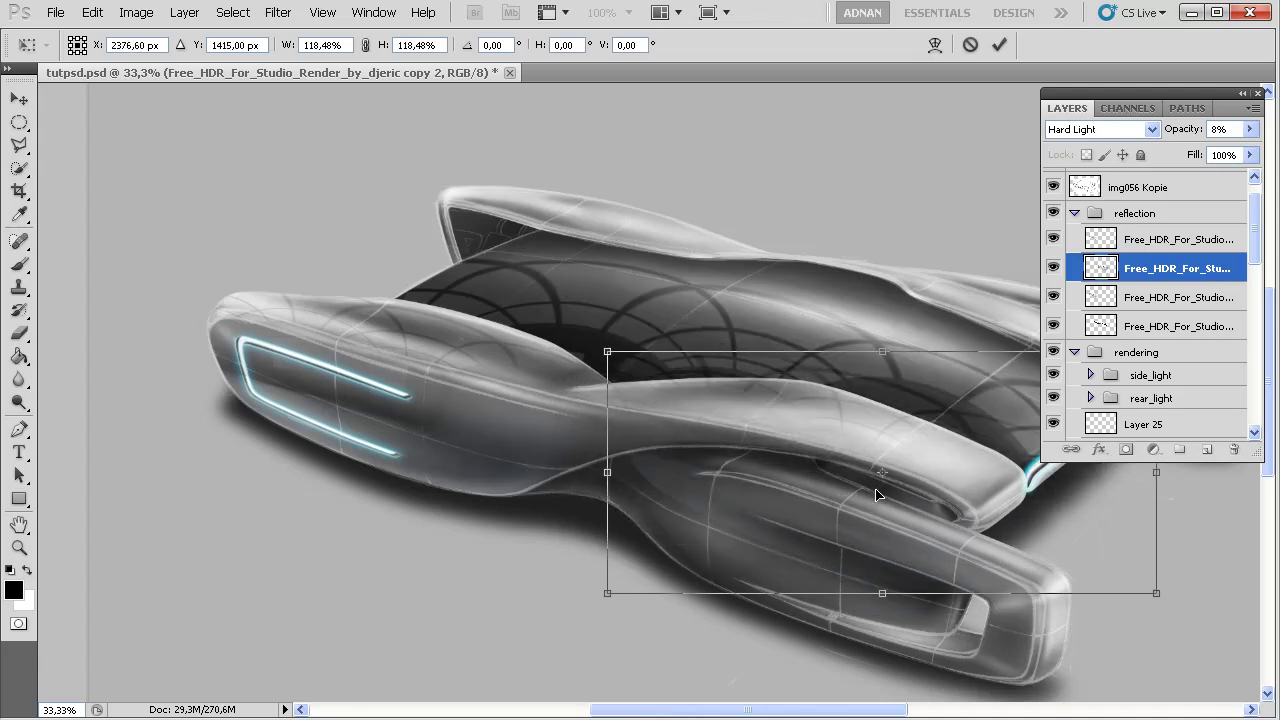
key(Return)
key(ctrl+e)
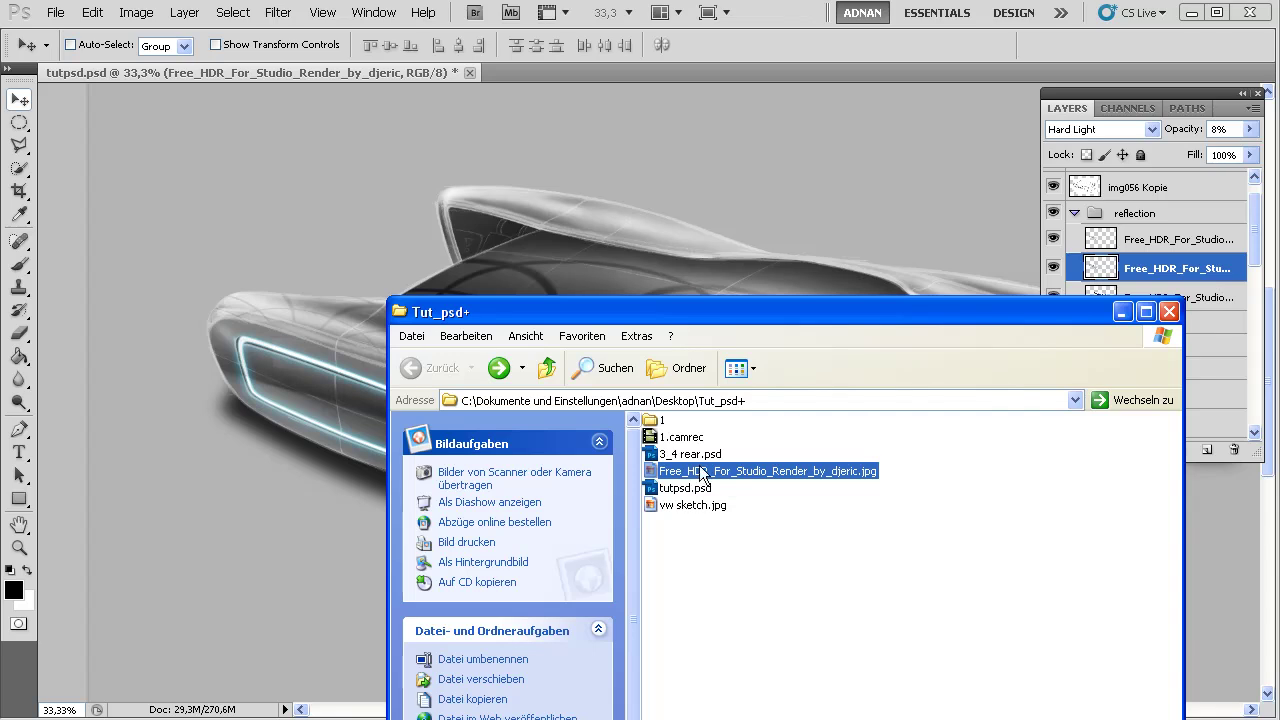
- Place Free_HDR_For_Studio_Render_by_djeric.jpg over the rear fender, scaled to 233.45% and rotated 17.16° to follow the body
drag(718, 312, 673, 529)
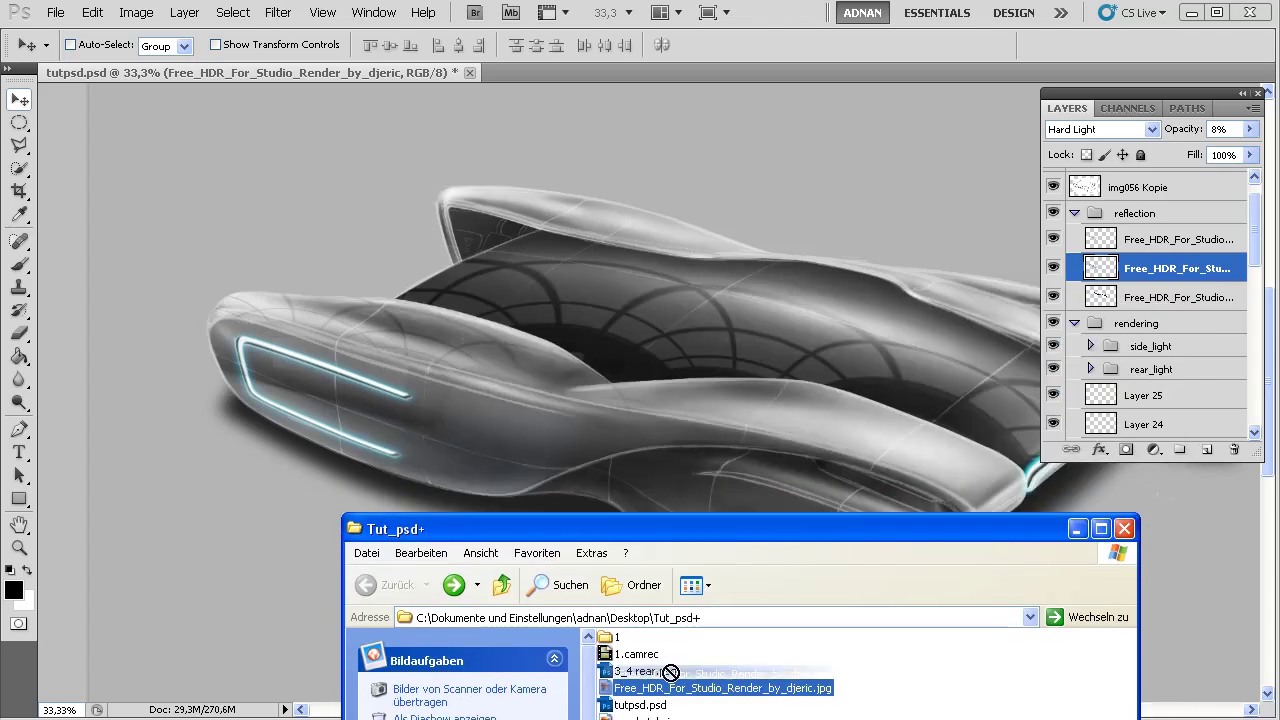
drag(670, 697, 650, 400)
drag(840, 480, 1000, 564)
drag(627, 302, 366, 131)
drag(646, 588, 662, 442)
key(Return)
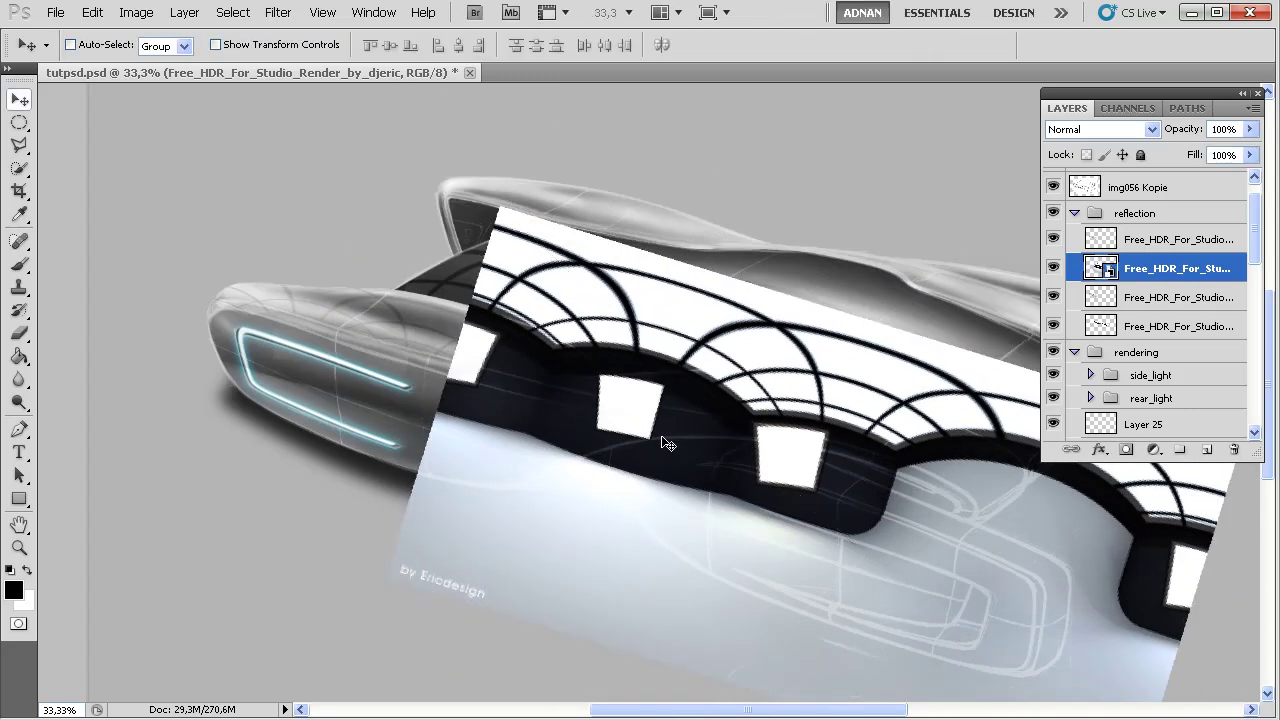
click(92, 12)
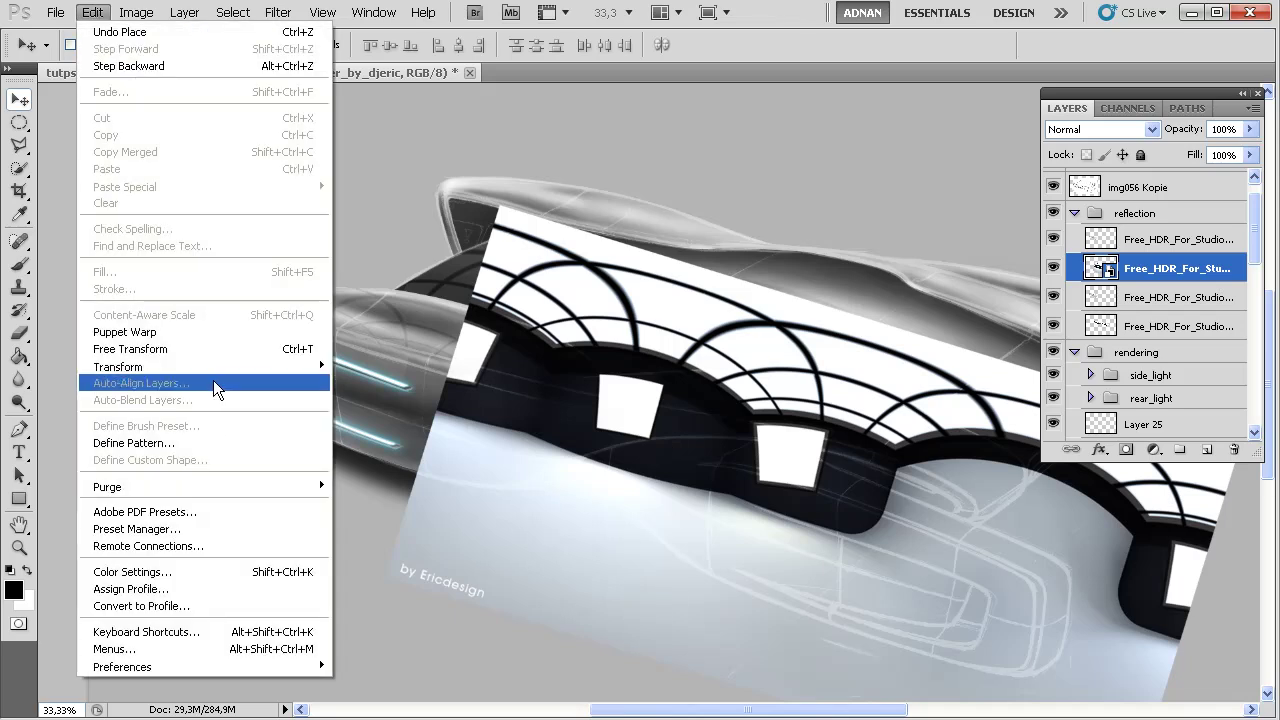
mouse_move(215, 366)
click(397, 462)
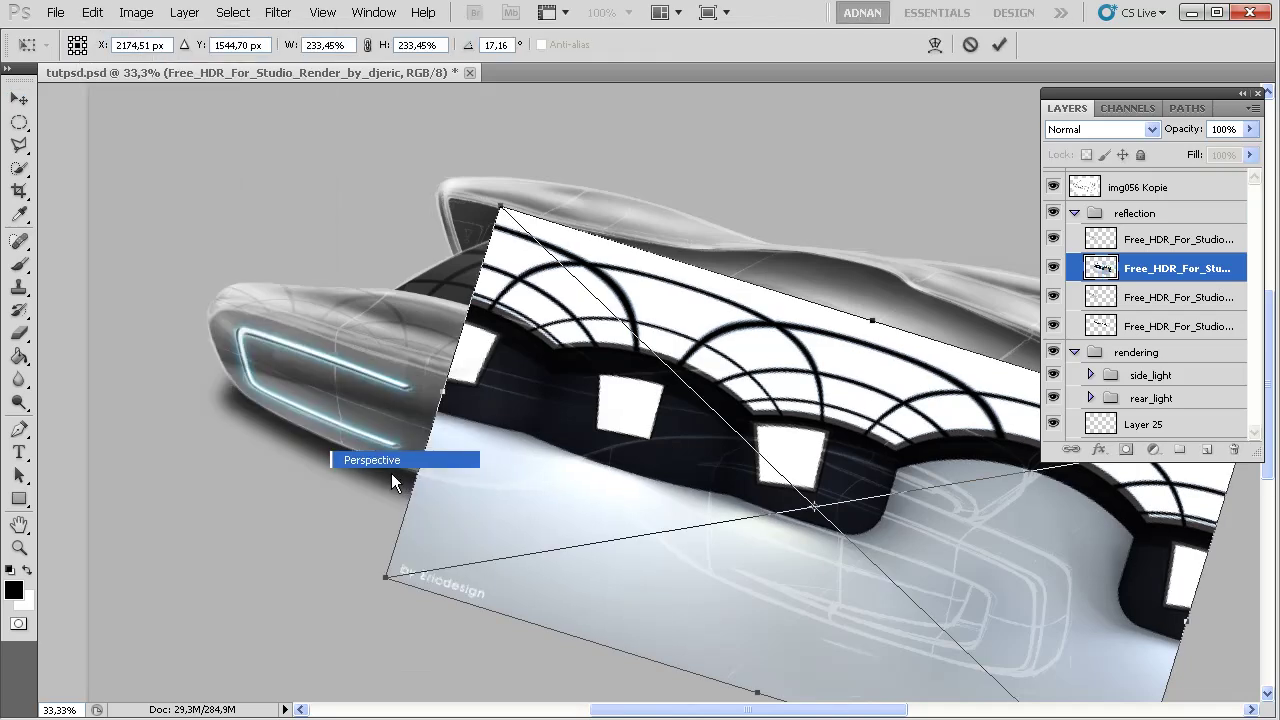
key(Return)
- Warp the placed HDR image so its inner end and upper edge curve around the front part of the rear fender
click(92, 12)
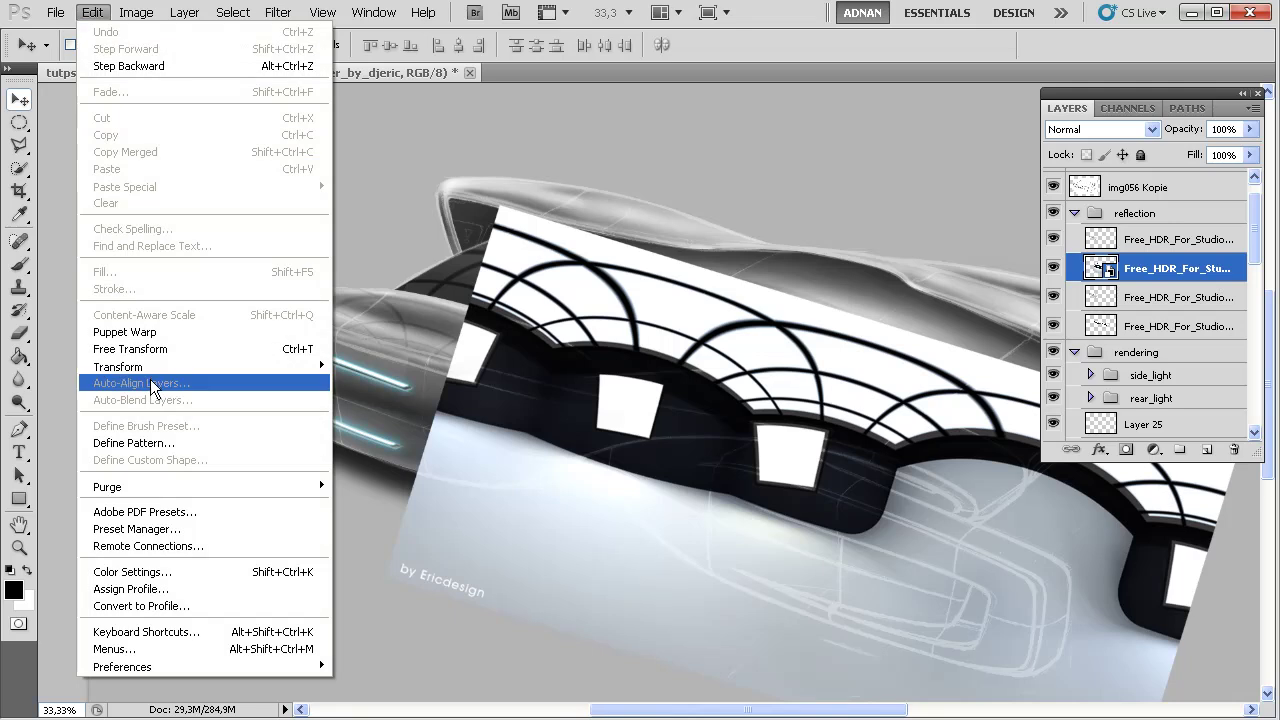
mouse_move(150, 367)
click(360, 478)
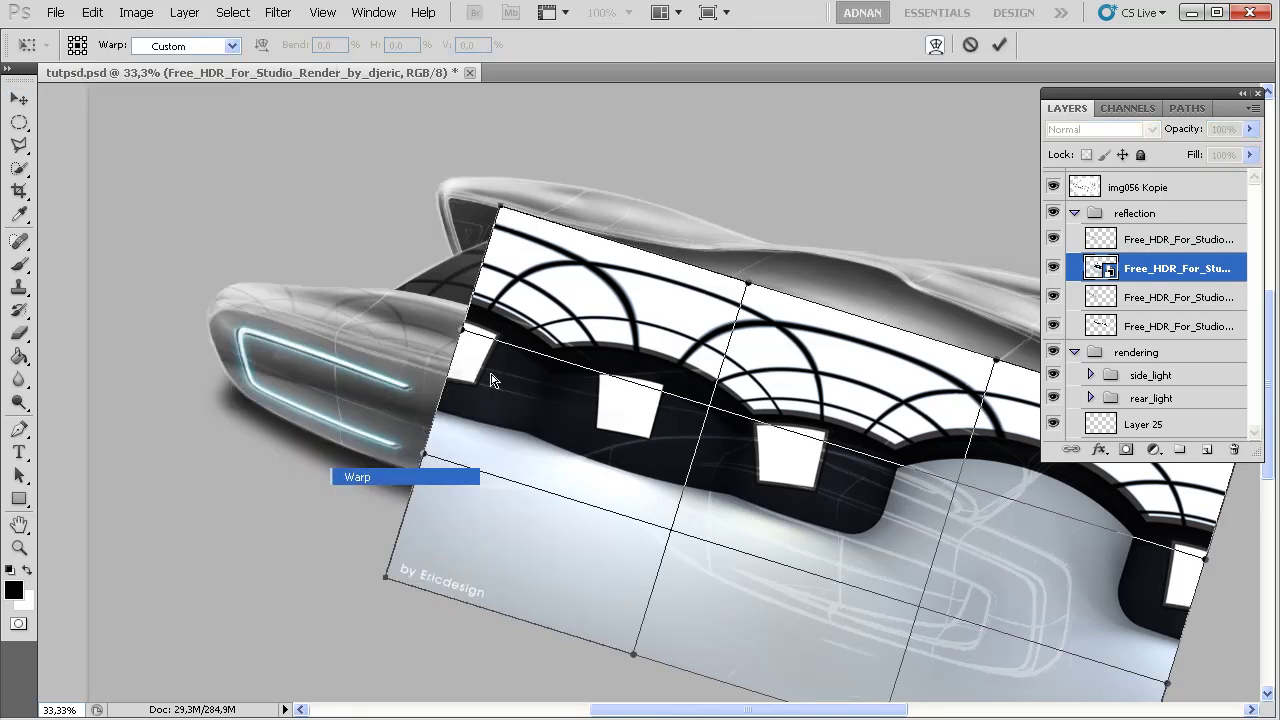
drag(502, 210, 525, 325)
drag(978, 384, 912, 481)
drag(634, 654, 746, 567)
drag(386, 577, 641, 541)
drag(462, 330, 670, 403)
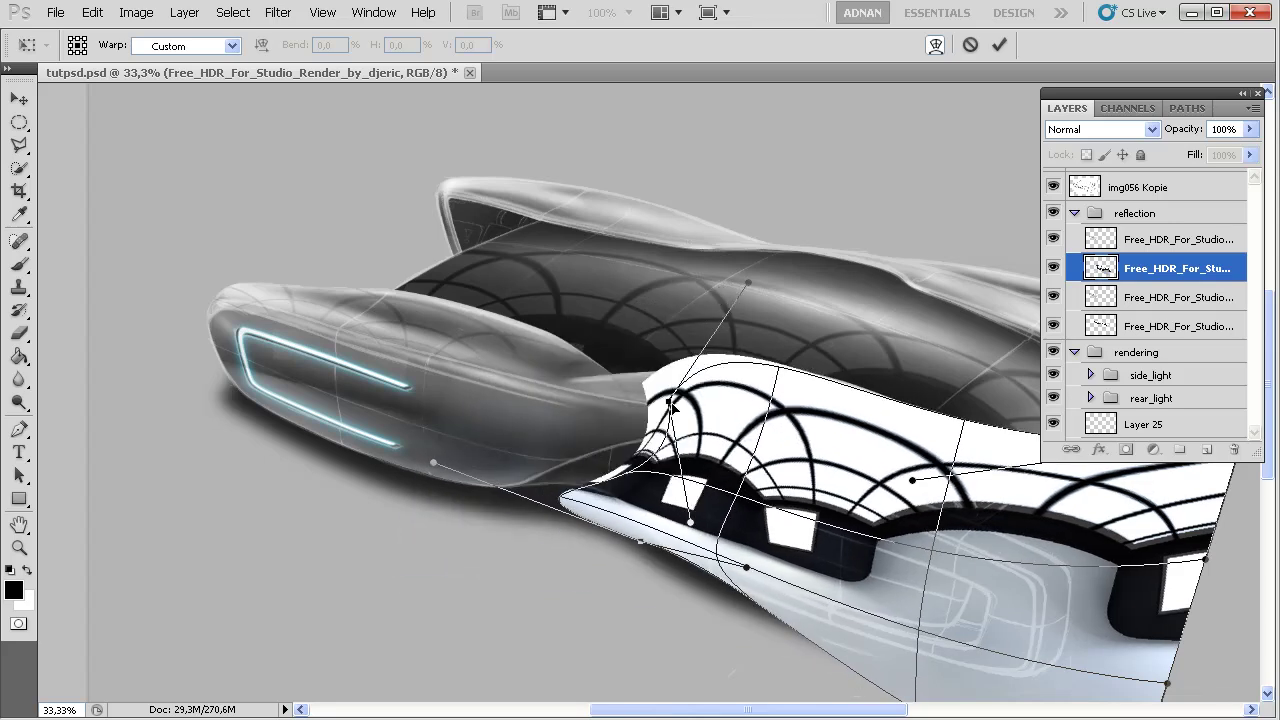
drag(463, 476, 422, 418)
- Warp the HDR image's outer corner and lower edge to follow the underside of the rear fender, and apply the warp
scroll(783, 540, down, 3)
scroll(800, 580, right, 3)
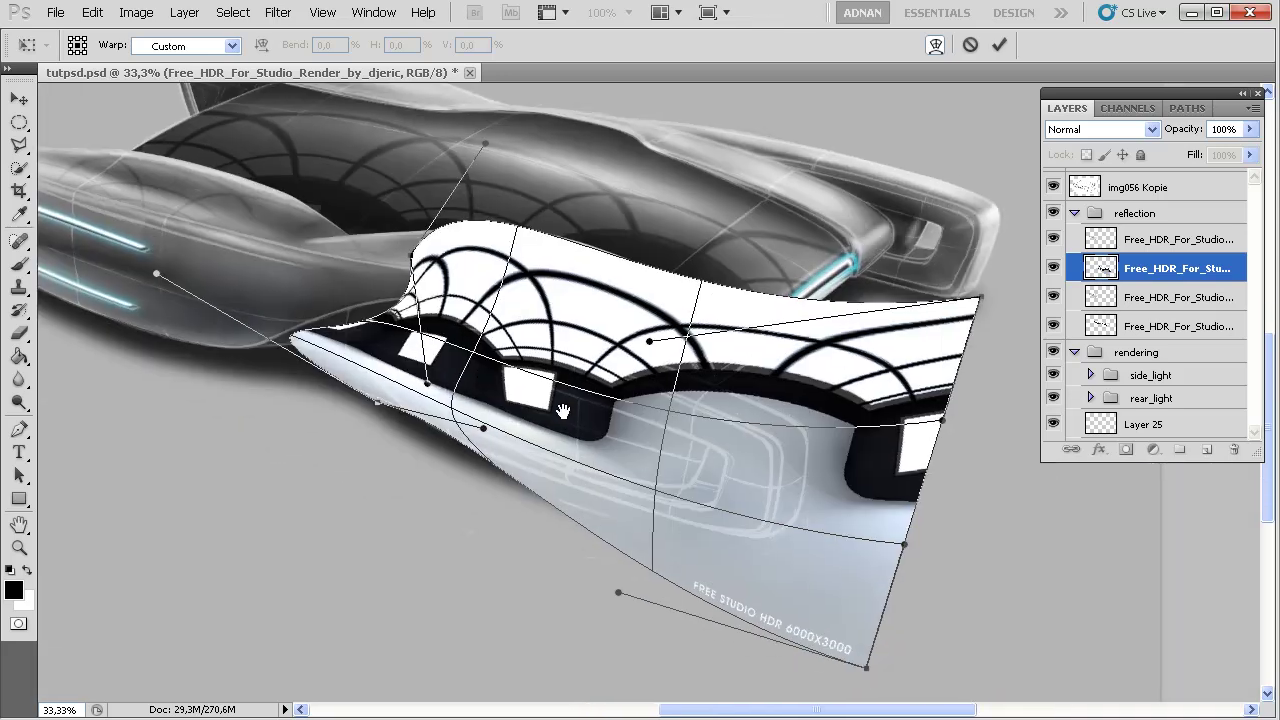
drag(869, 676, 909, 506)
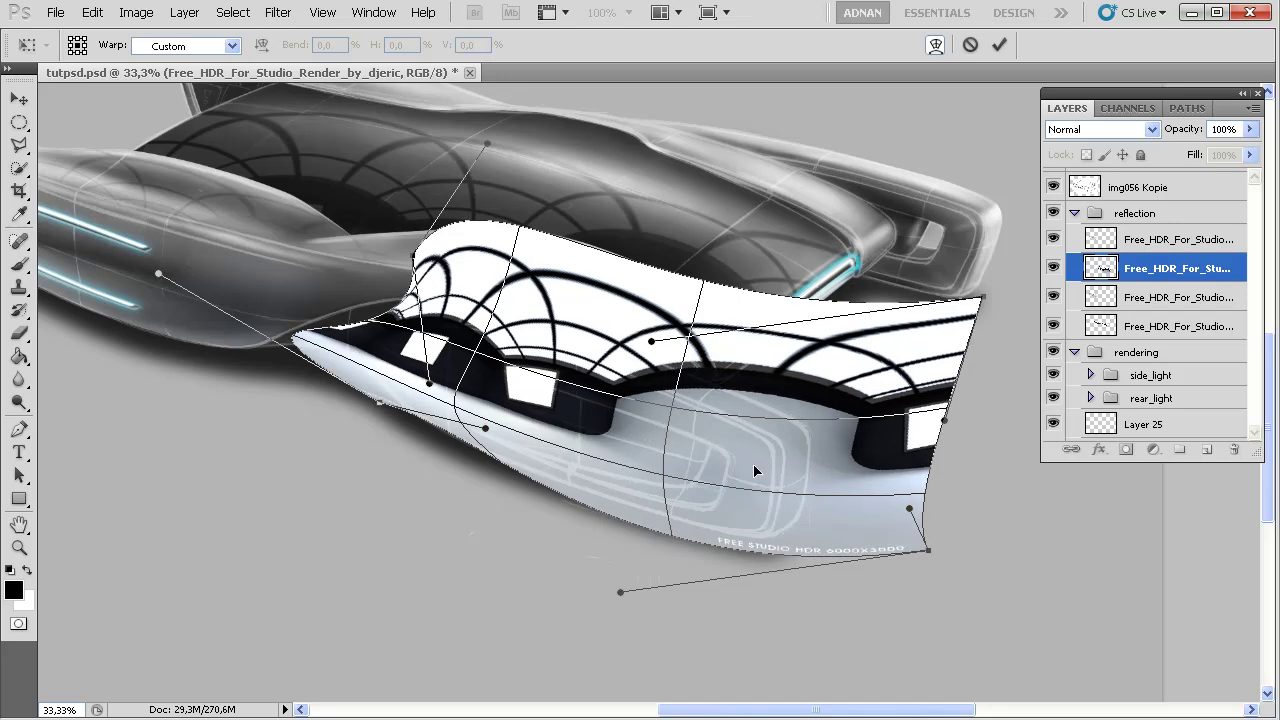
mouse_move(668, 537)
mouse_down()
mouse_move(680, 565)
mouse_move(694, 523)
mouse_move(670, 521)
mouse_up()
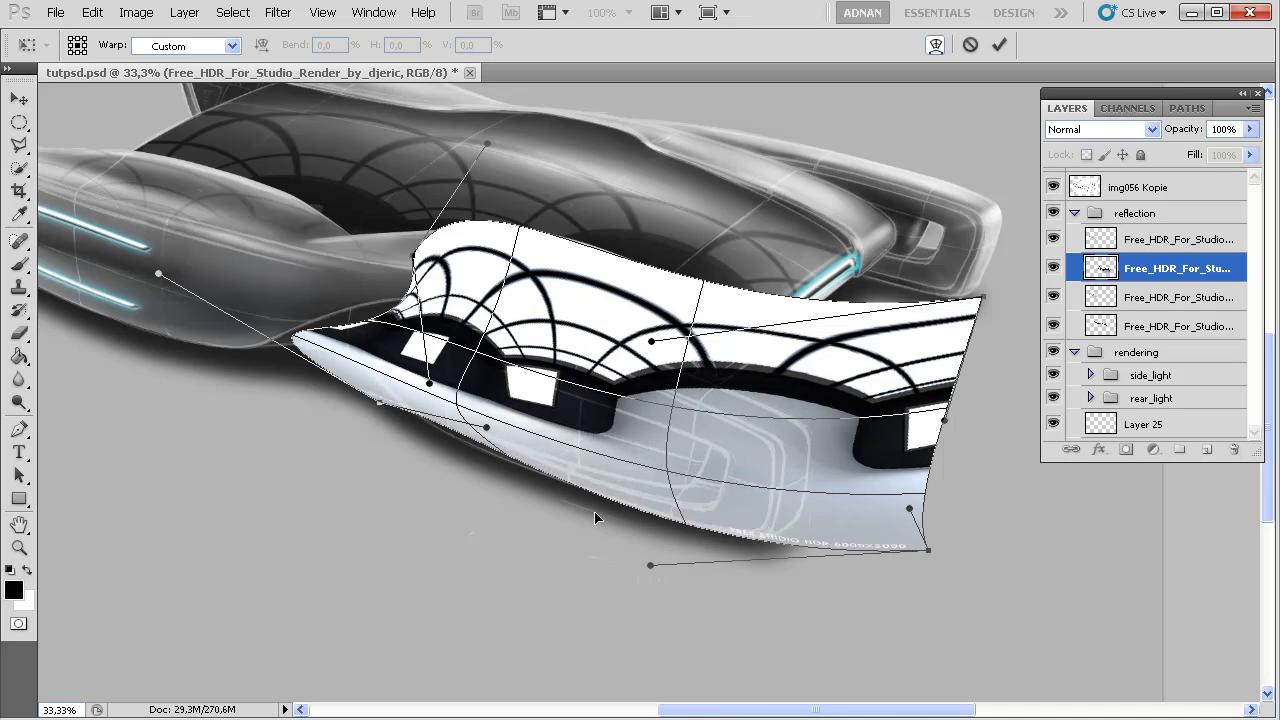
drag(464, 444, 459, 452)
key(Return)
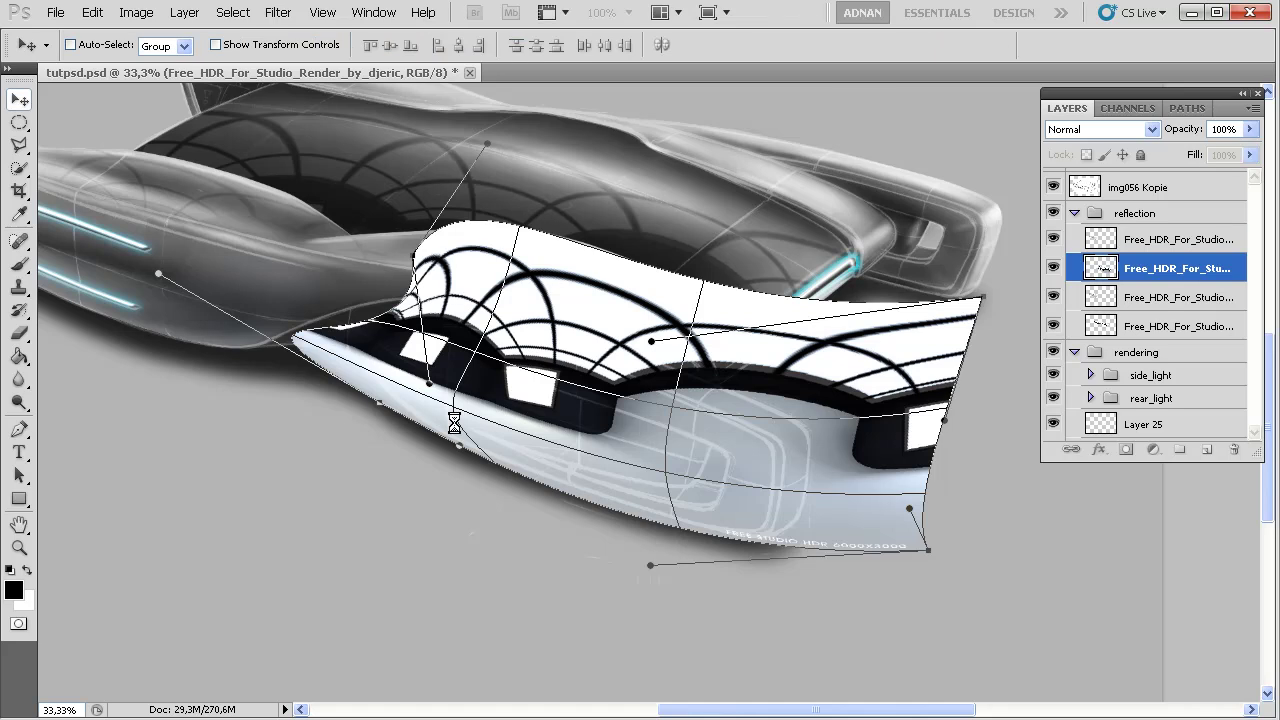
- Set the warped rear fender HDR layer to Hard Light blending at 8% opacity
click(1127, 129)
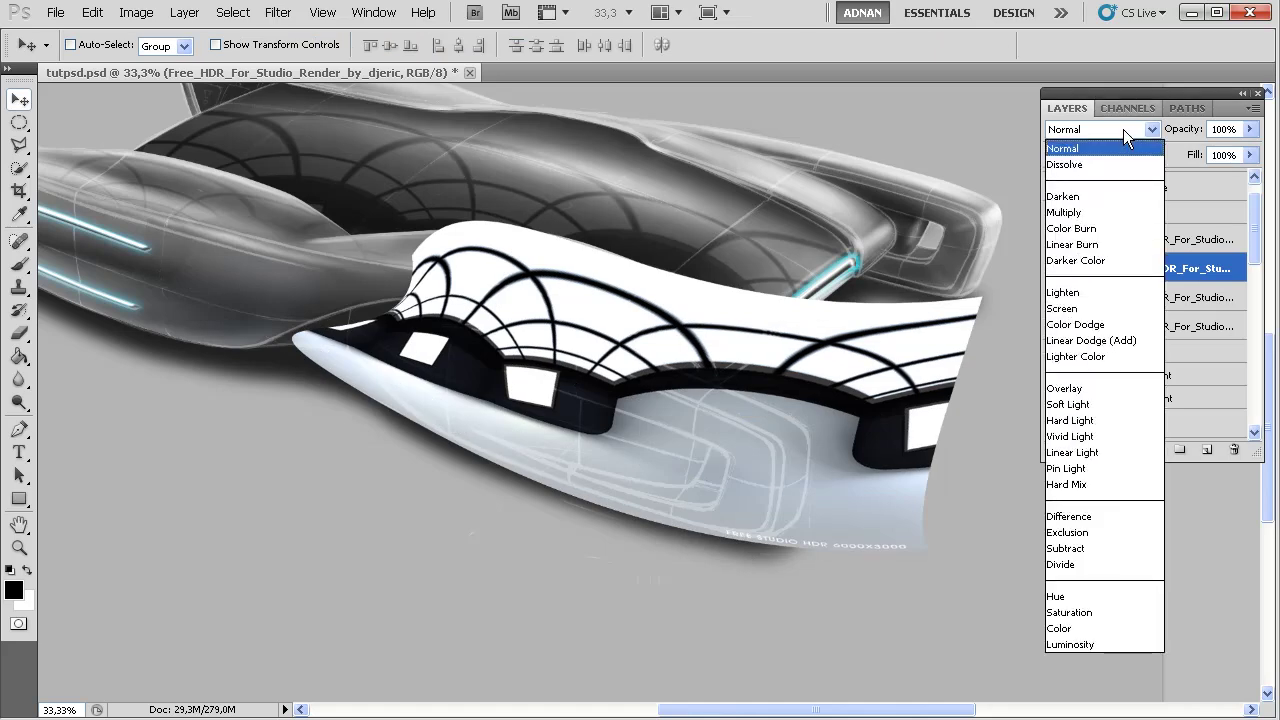
click(1122, 126)
click(1122, 297)
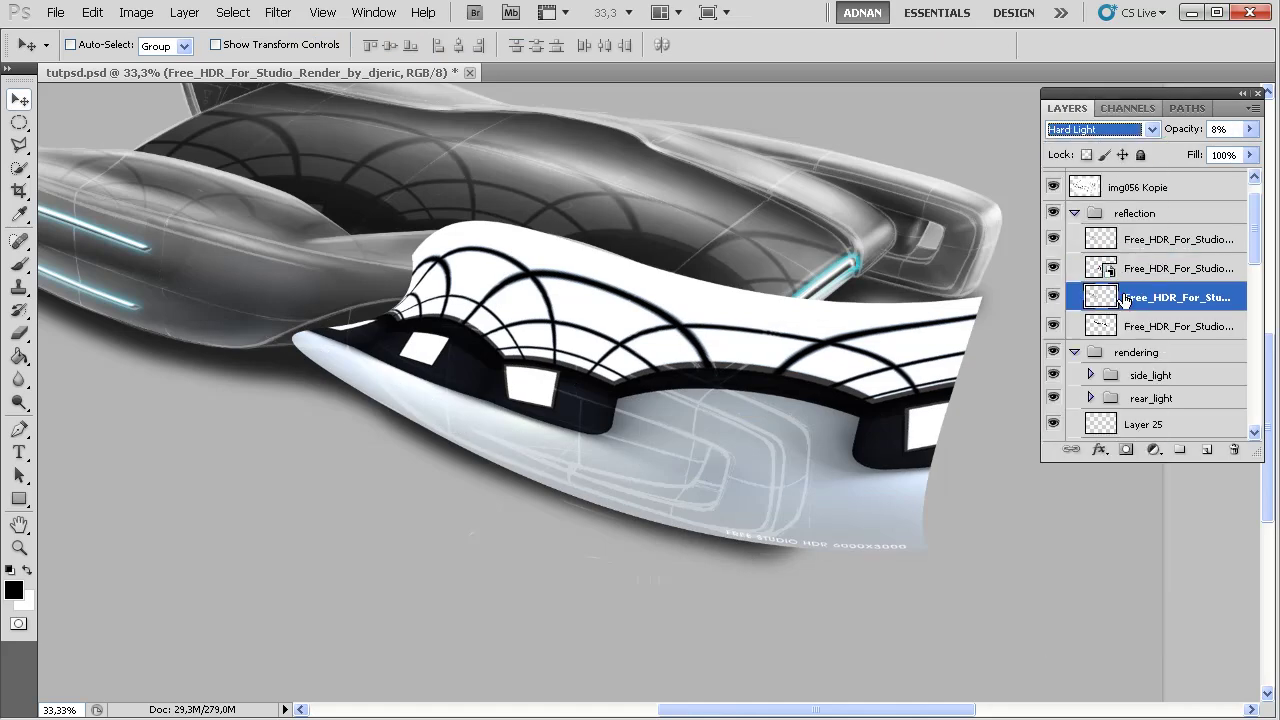
click(1125, 270)
click(1110, 129)
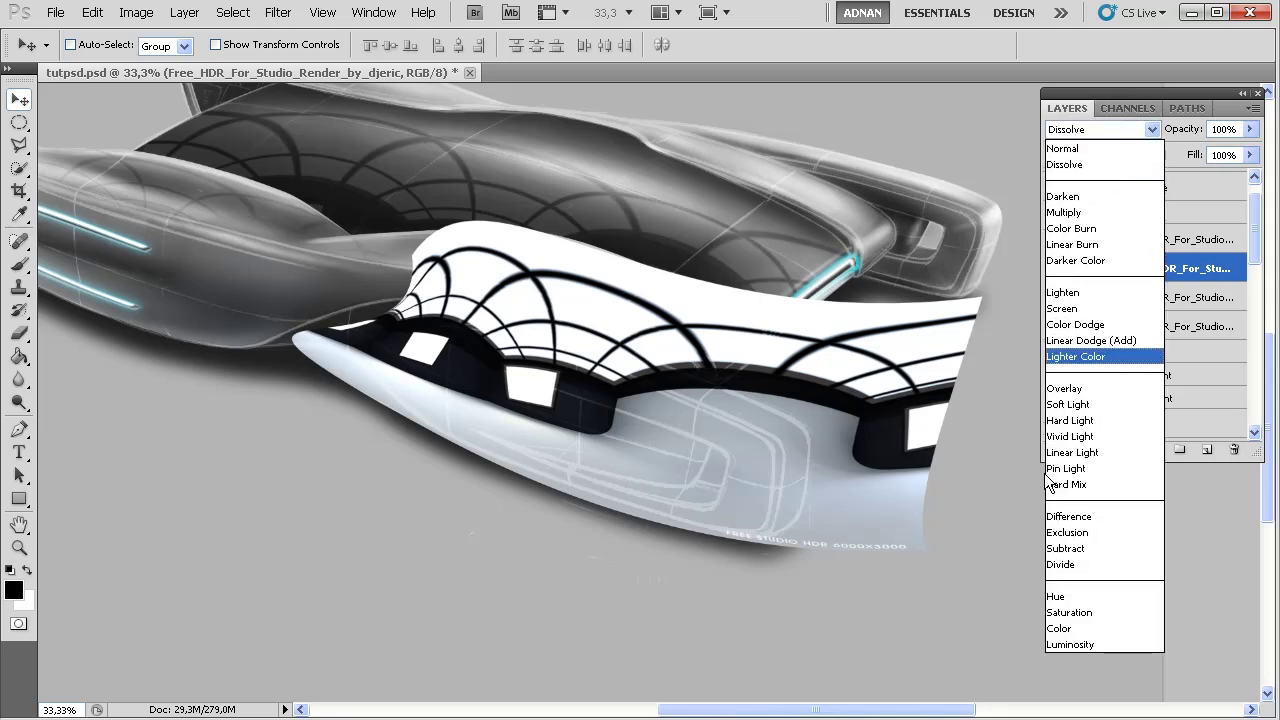
click(1097, 422)
click(1249, 130)
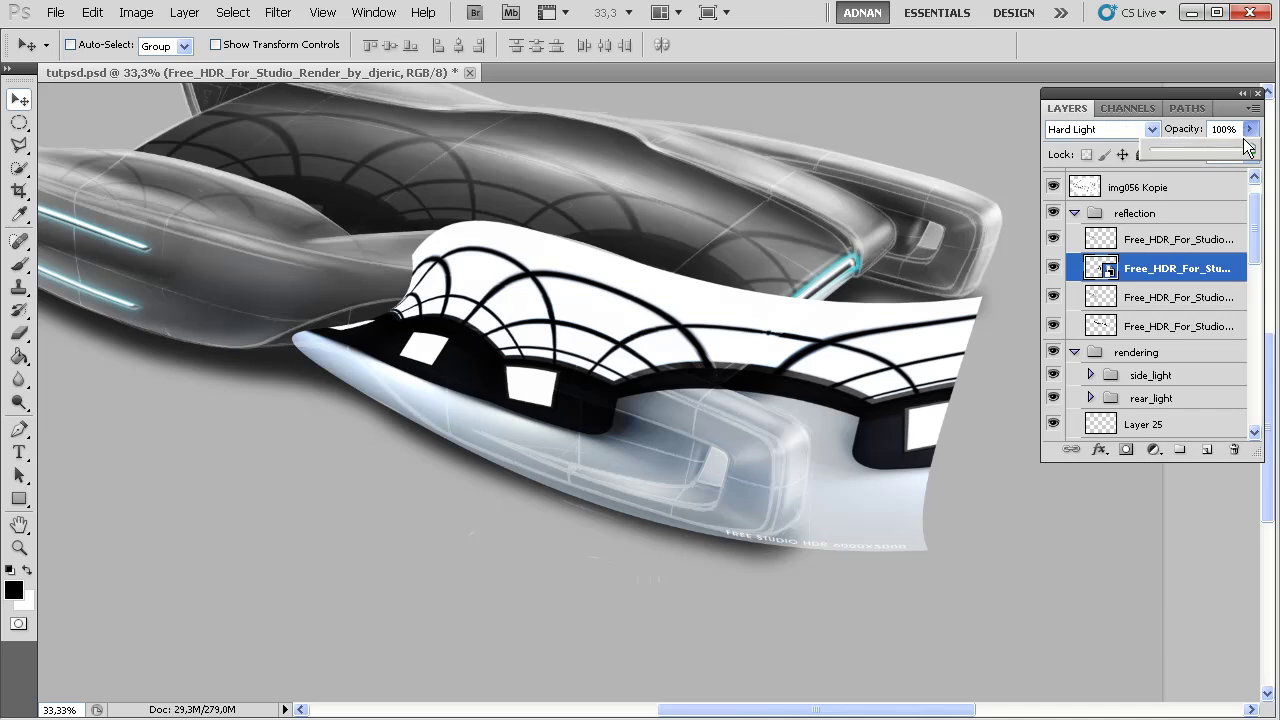
drag(1190, 141, 1158, 146)
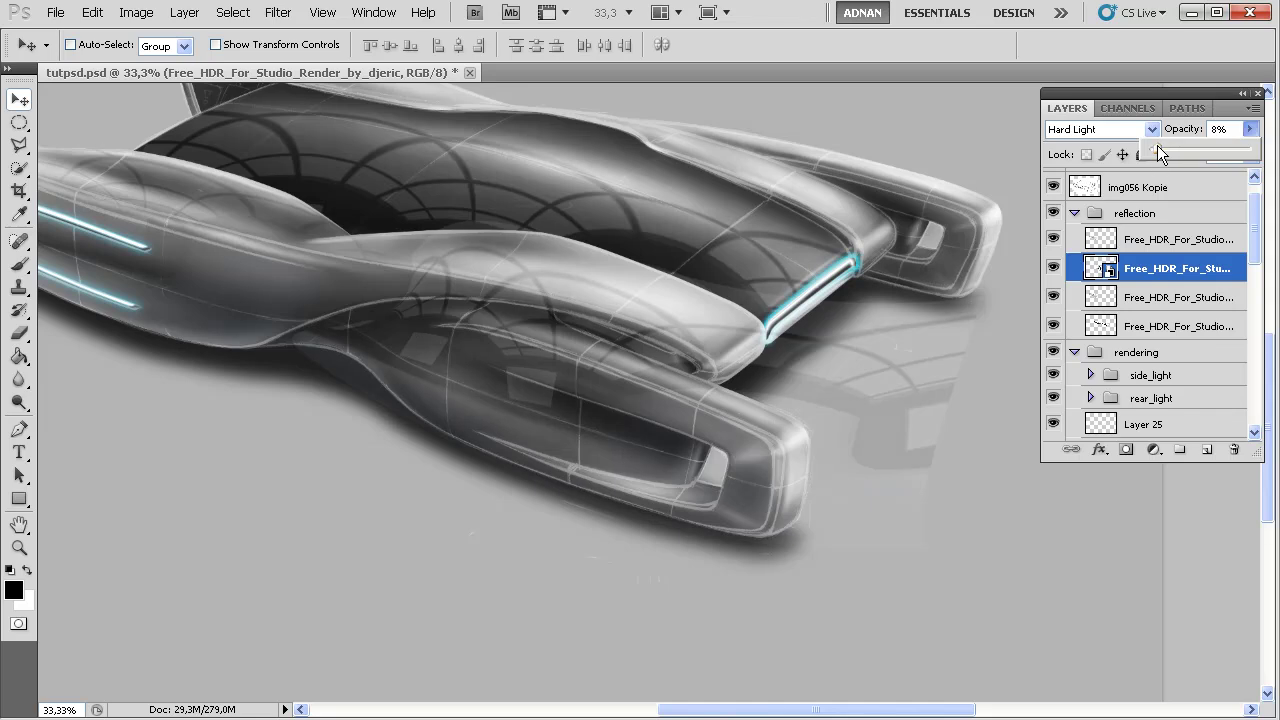
- Warp the rear fender reflection again, pulling its outer corners and edge inward to the fender's rear tip
click(95, 14)
mouse_move(155, 368)
click(402, 477)
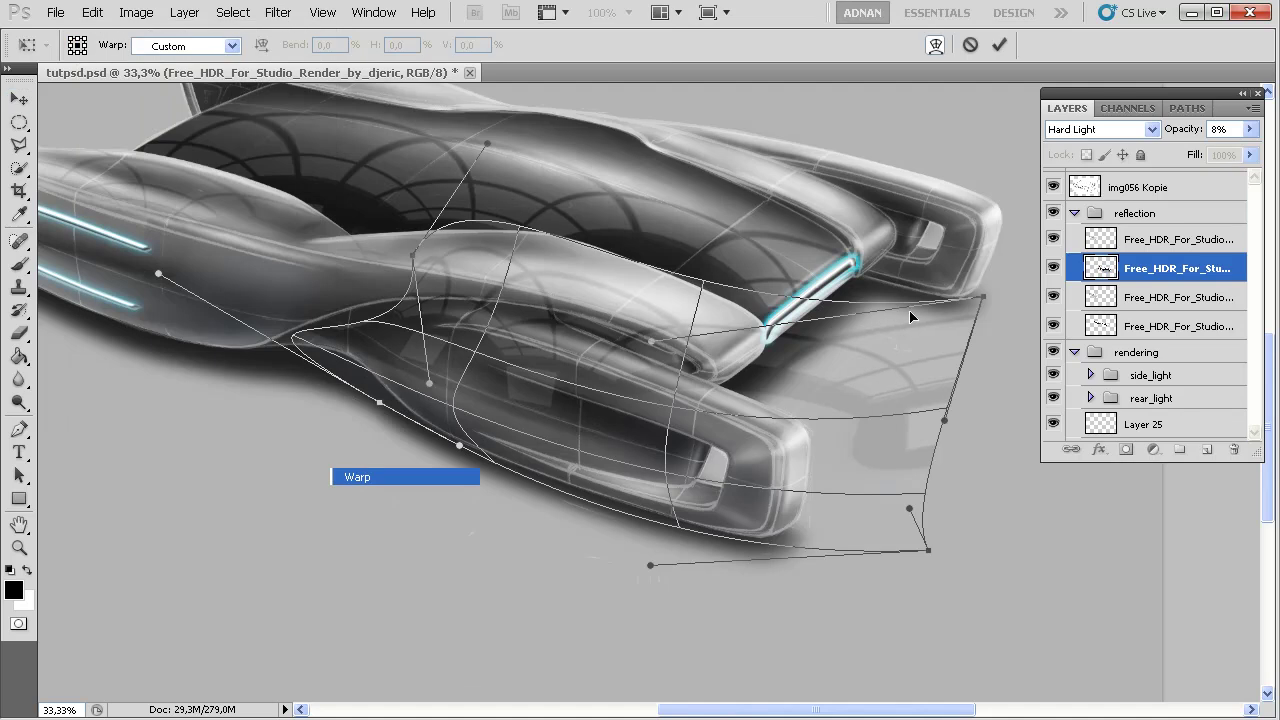
drag(984, 298, 871, 442)
drag(928, 550, 851, 508)
drag(906, 455, 834, 445)
key(Return)
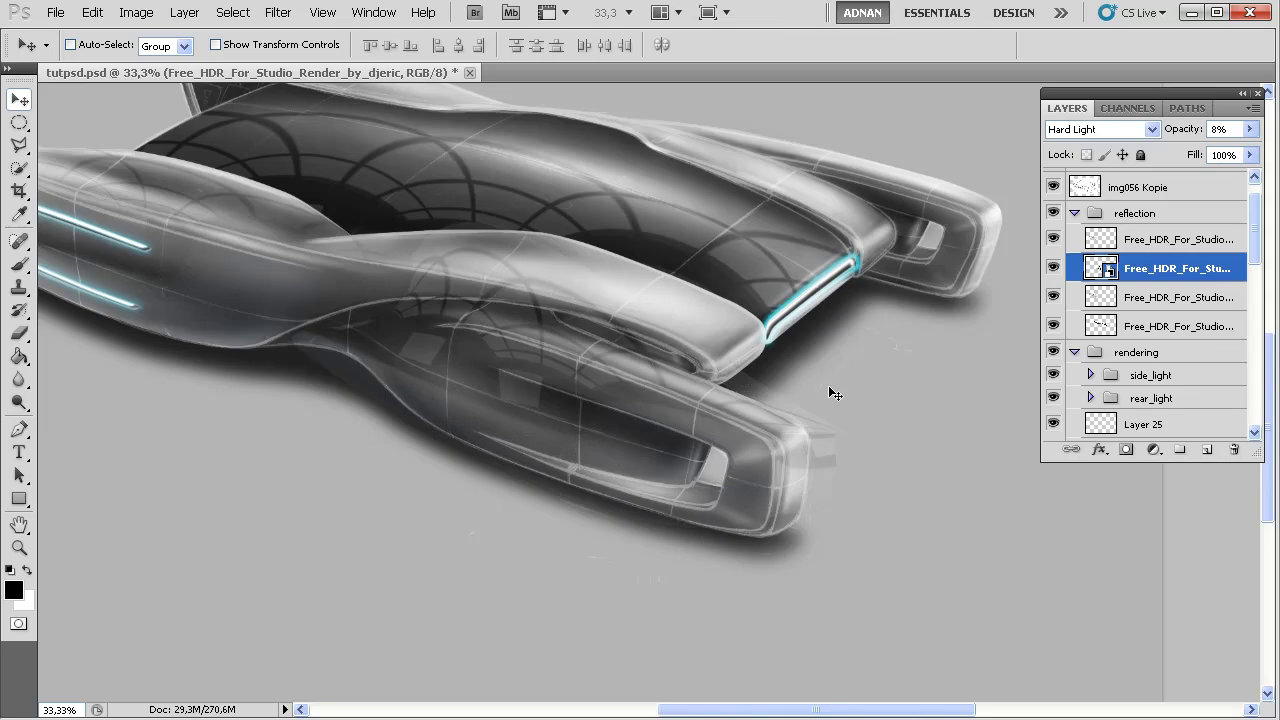
- Rasterize the rear fender reflection layer and delete everything outside the car body, using the outline of the "shape" layer
right_click(1170, 268)
click(1070, 450)
drag(1257, 260, 1250, 425)
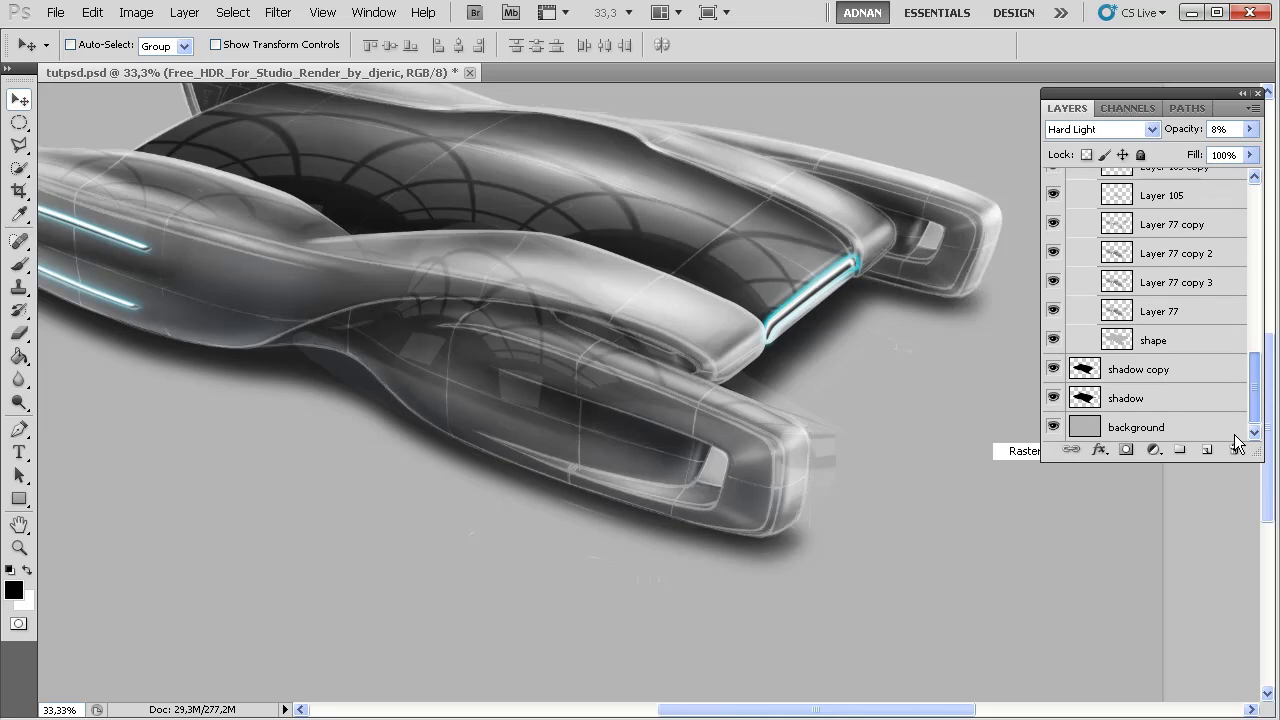
ctrl+click(1117, 341)
ctrl+click(793, 398)
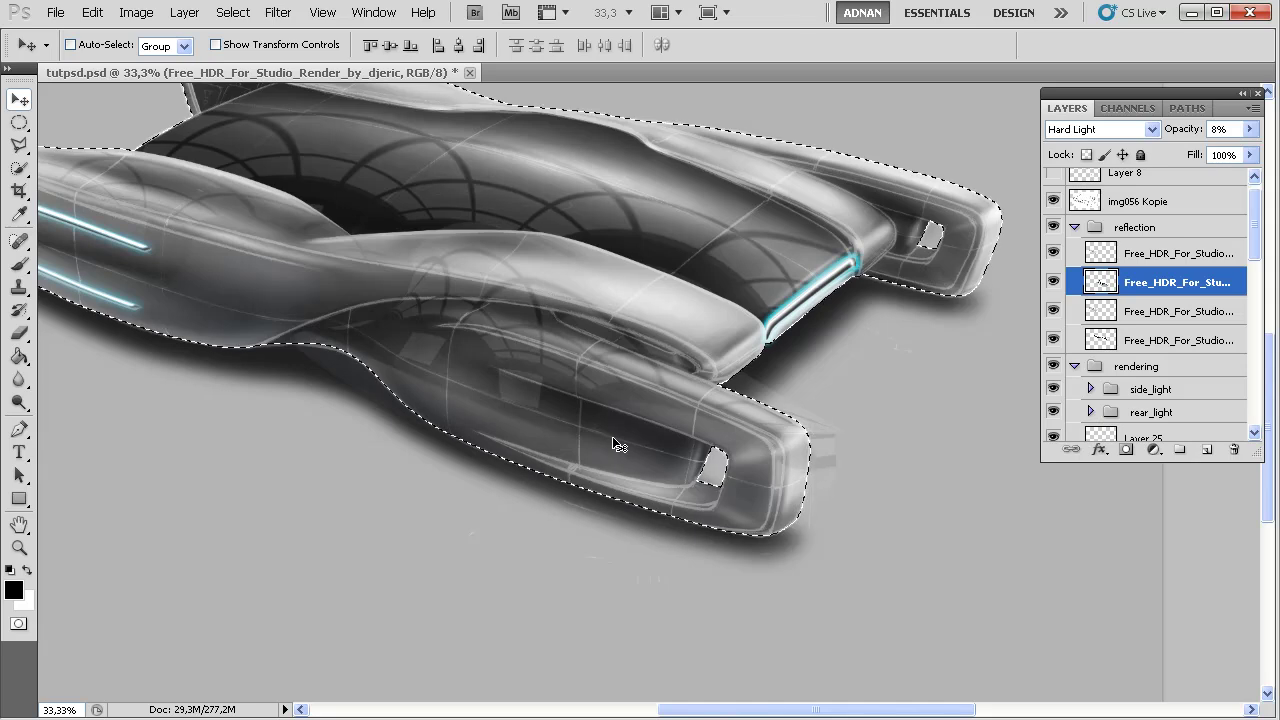
key(ctrl+shift+i)
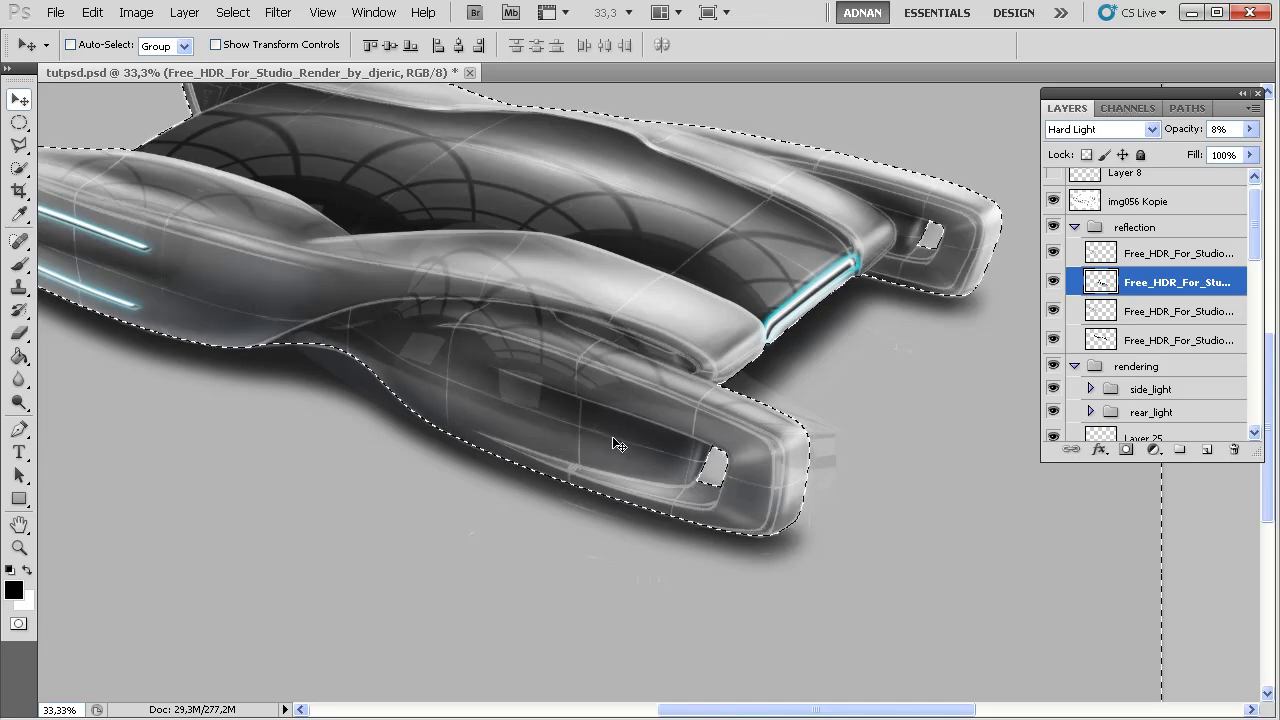
key(Delete)
key(ctrl+d)
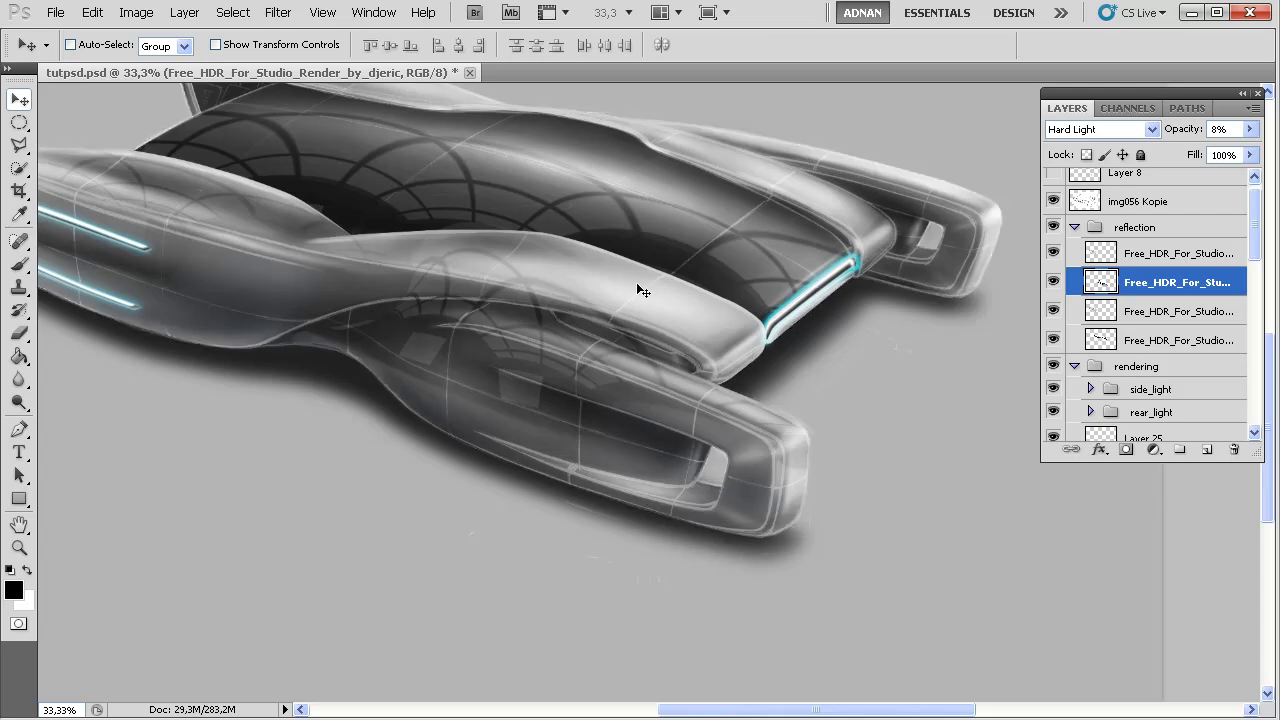
- Erase the unwanted rear fender reflection over the body and lower fender surfaces with a soft 158 px eraser at 0% hardness
key(e)
right_click(647, 342)
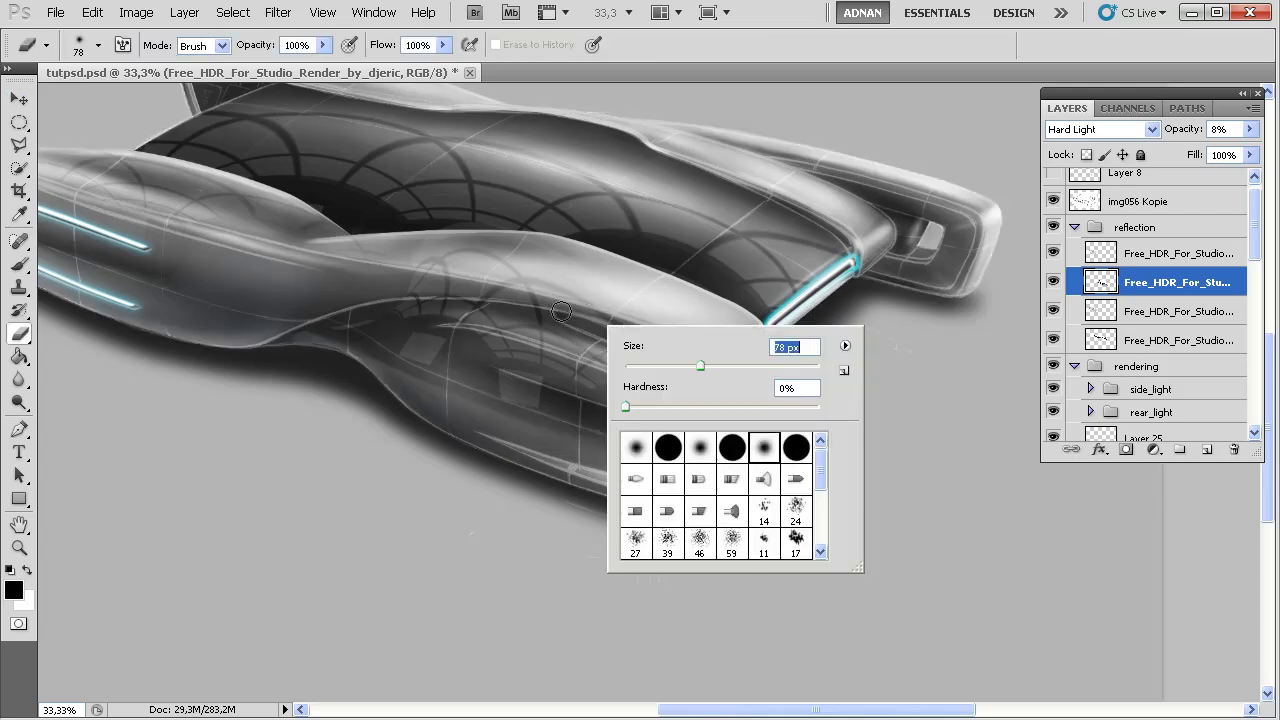
key(Return)
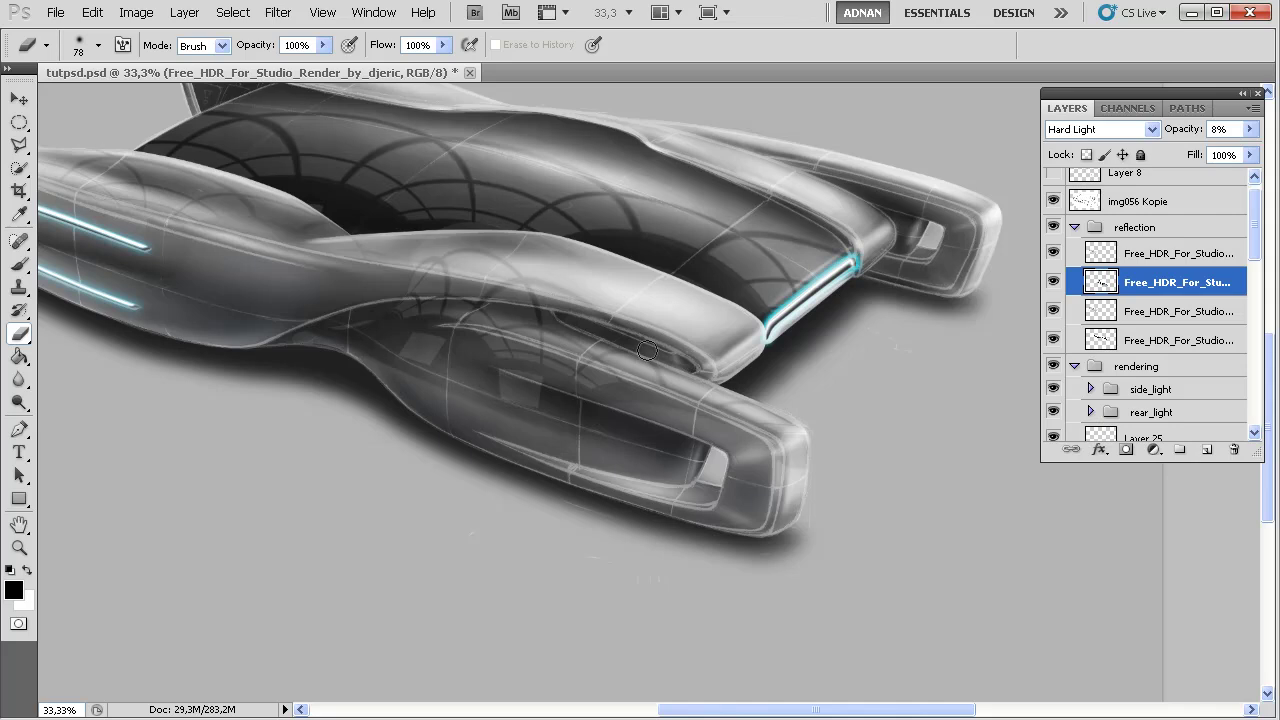
right_click(566, 391)
drag(640, 392, 650, 402)
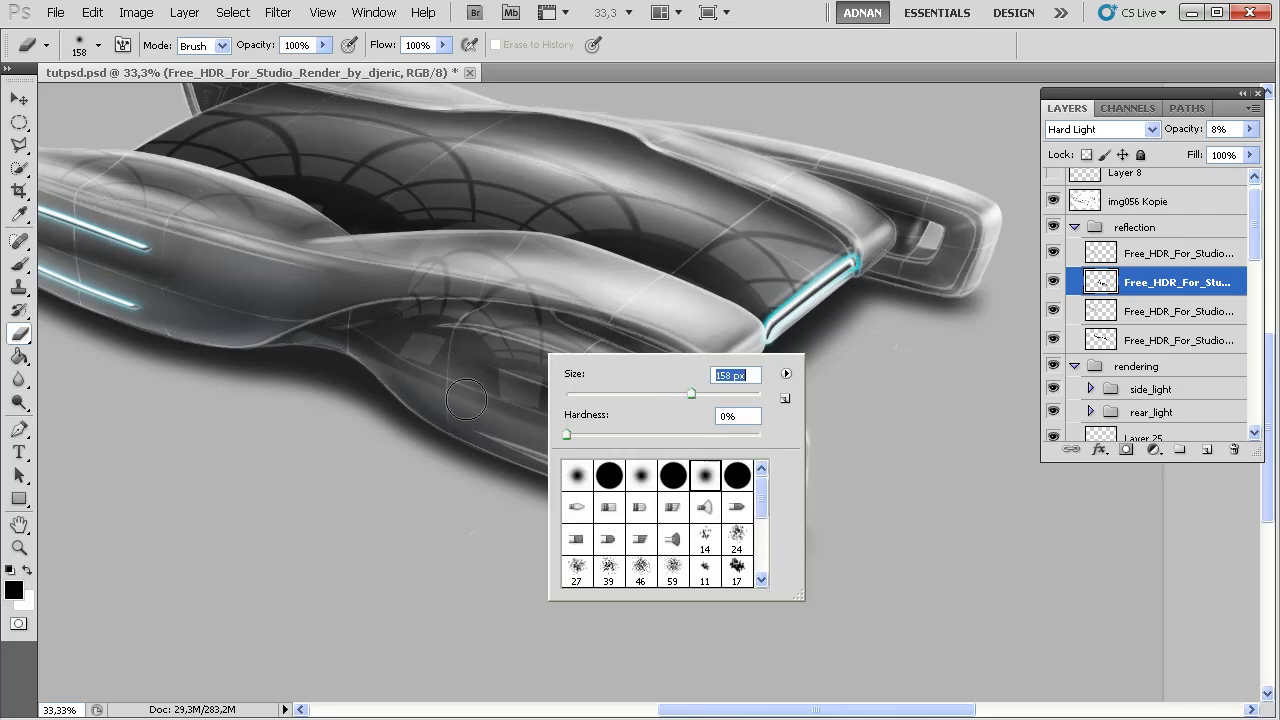
key(Return)
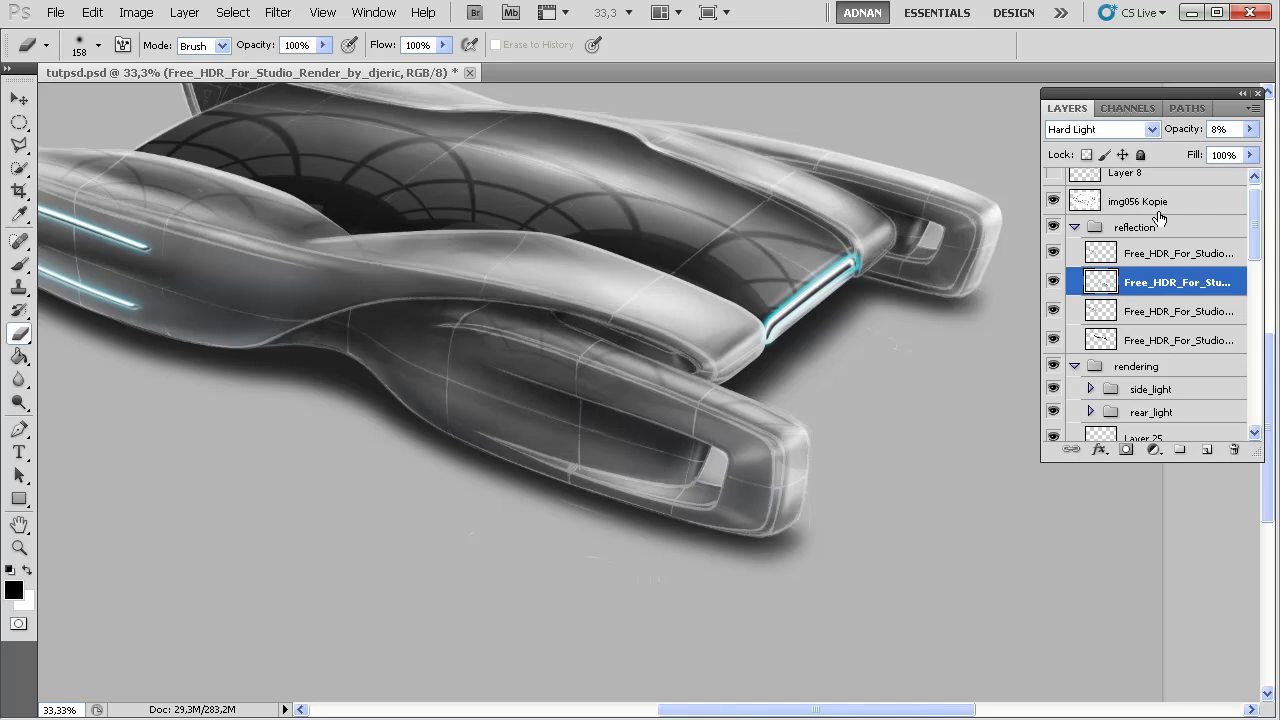
- Duplicate the rear fender reflection layer within tutpsd.psd under the suggested name ending in "copy 2"
click(1250, 130)
right_click(1153, 291)
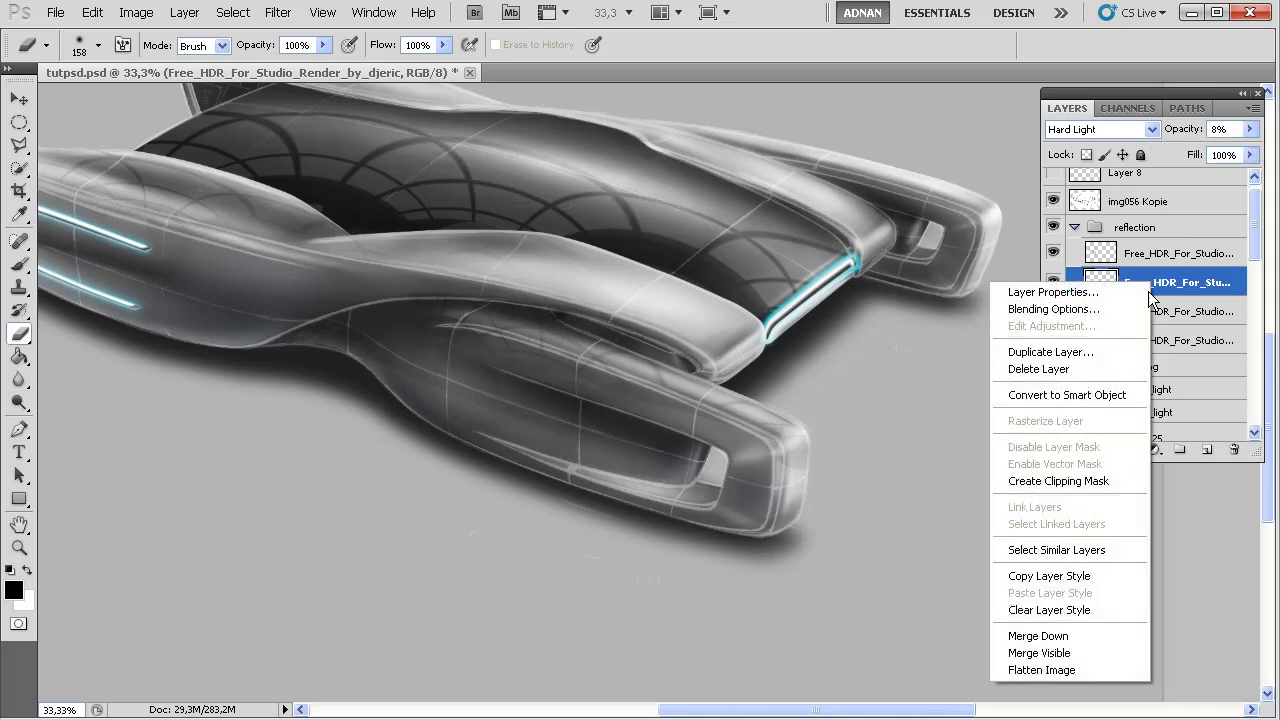
click(1040, 352)
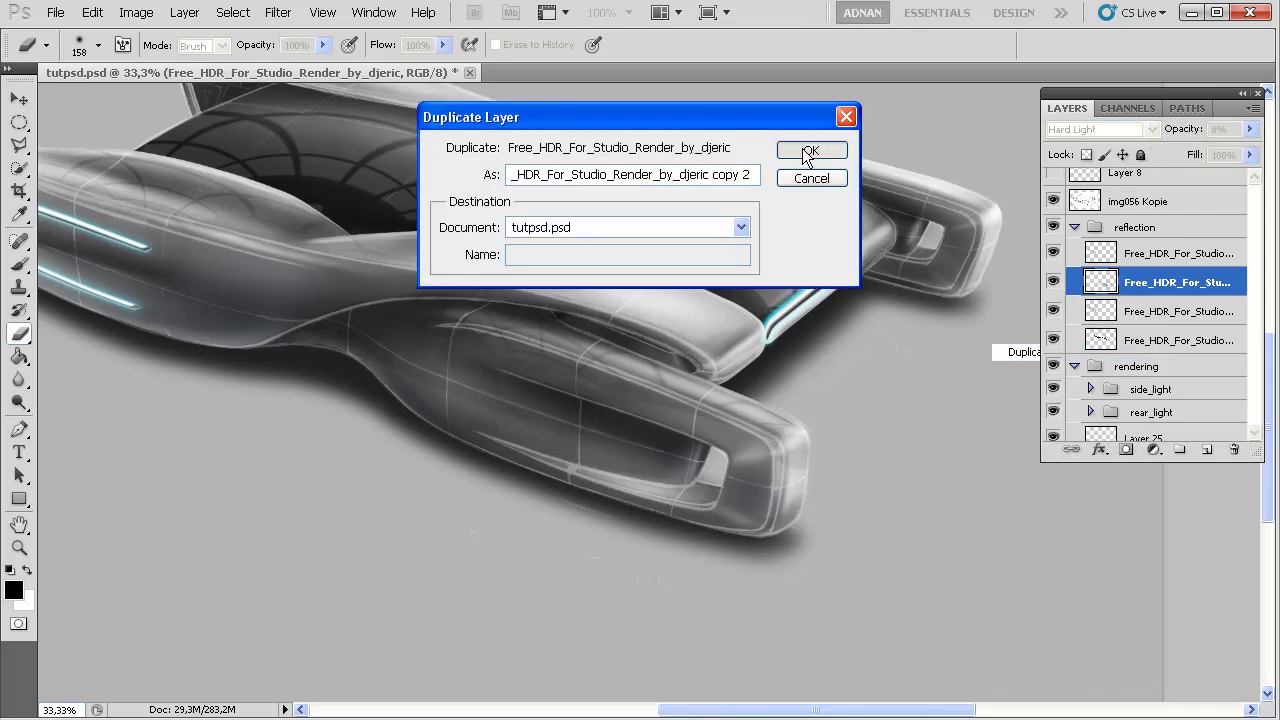
click(811, 150)
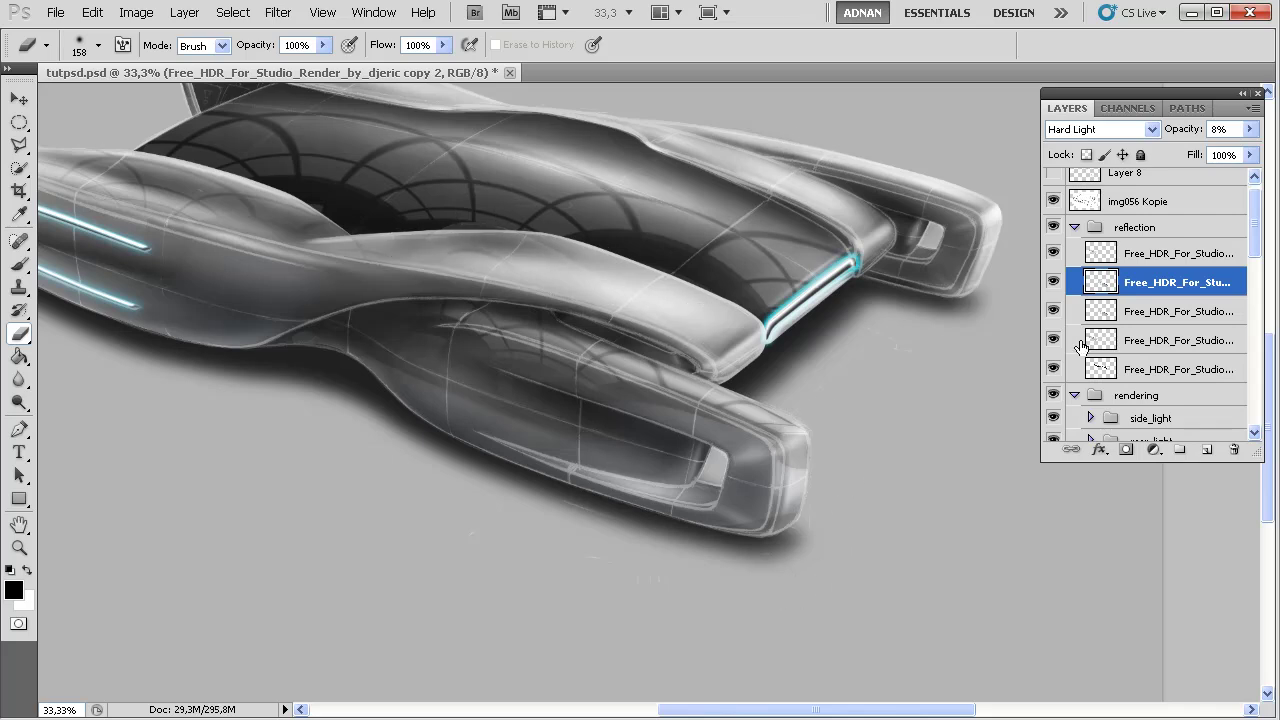
- Compare the reflection layers by selecting them in turn and toggling the visibility of the topmost copy and the new duplicate
click(1140, 312)
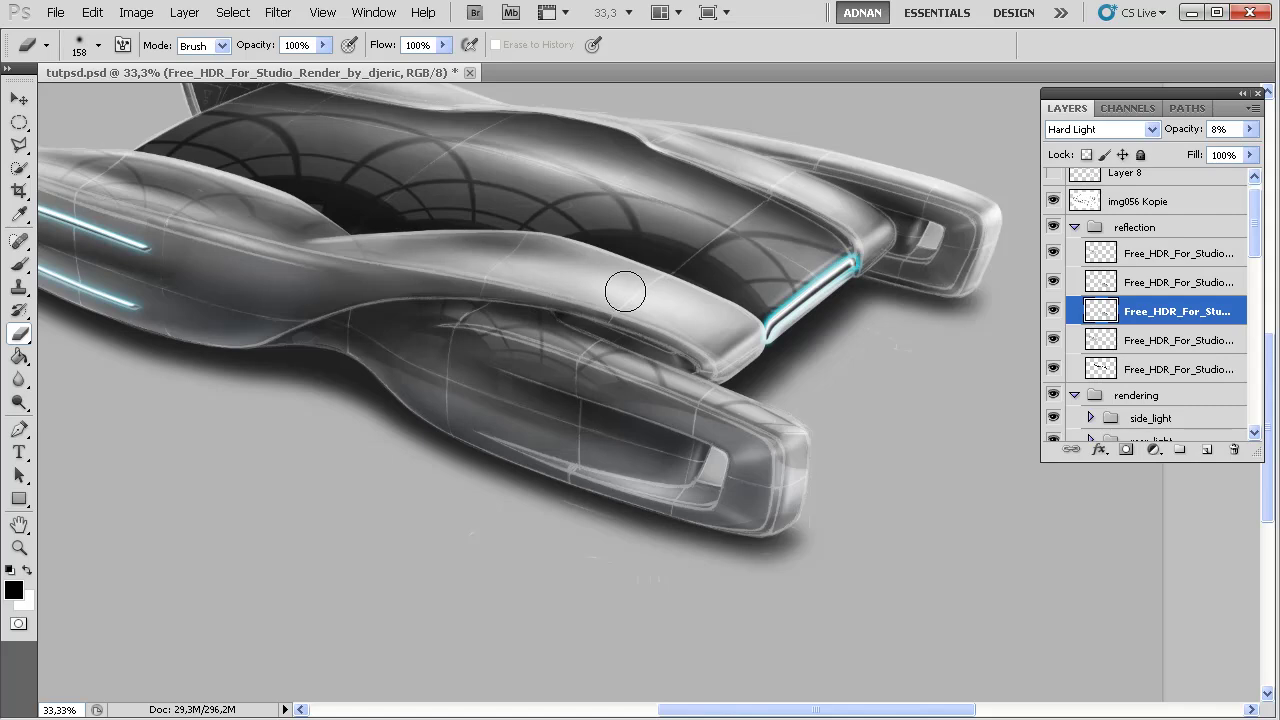
click(1105, 341)
click(1124, 262)
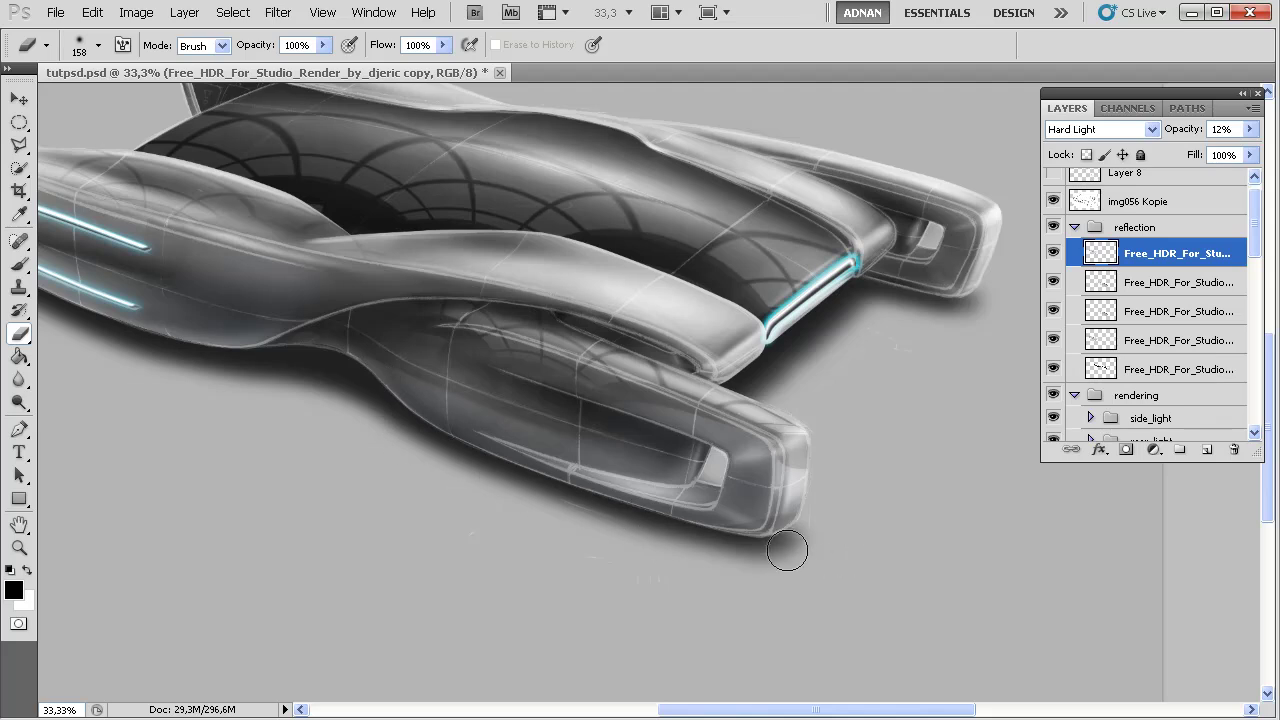
click(1082, 291)
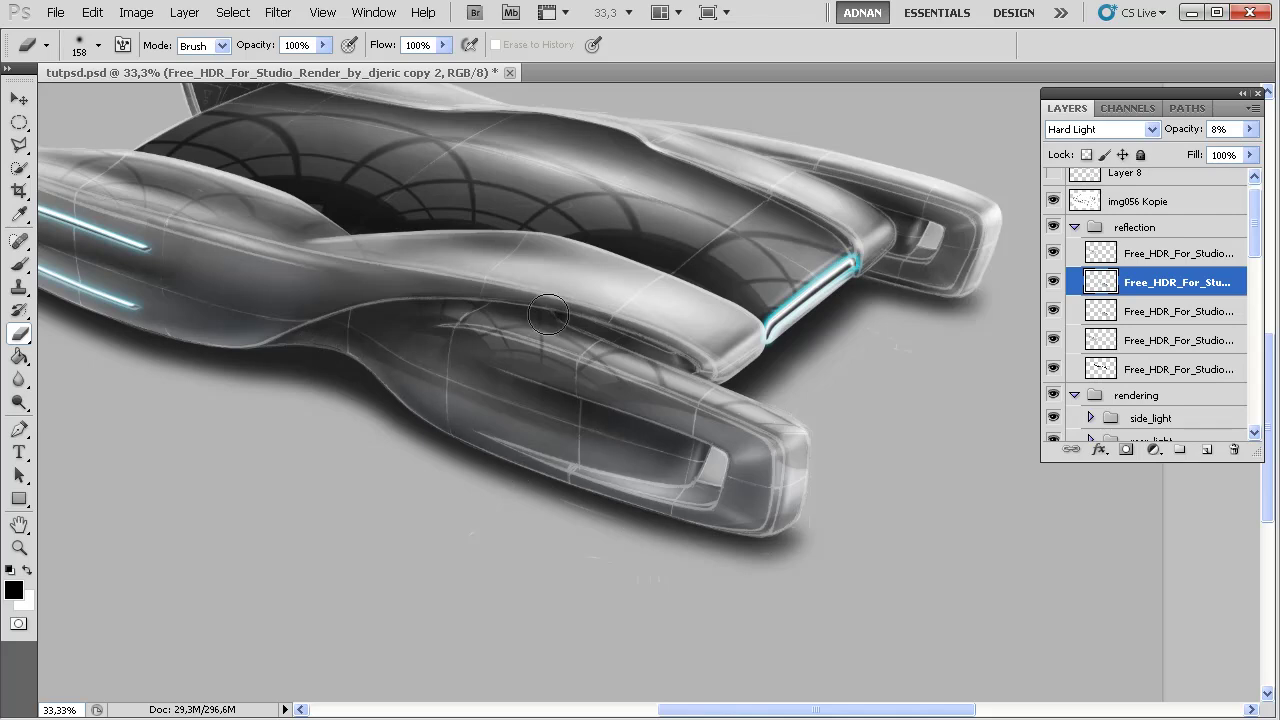
click(1053, 254)
click(1053, 254)
click(1054, 283)
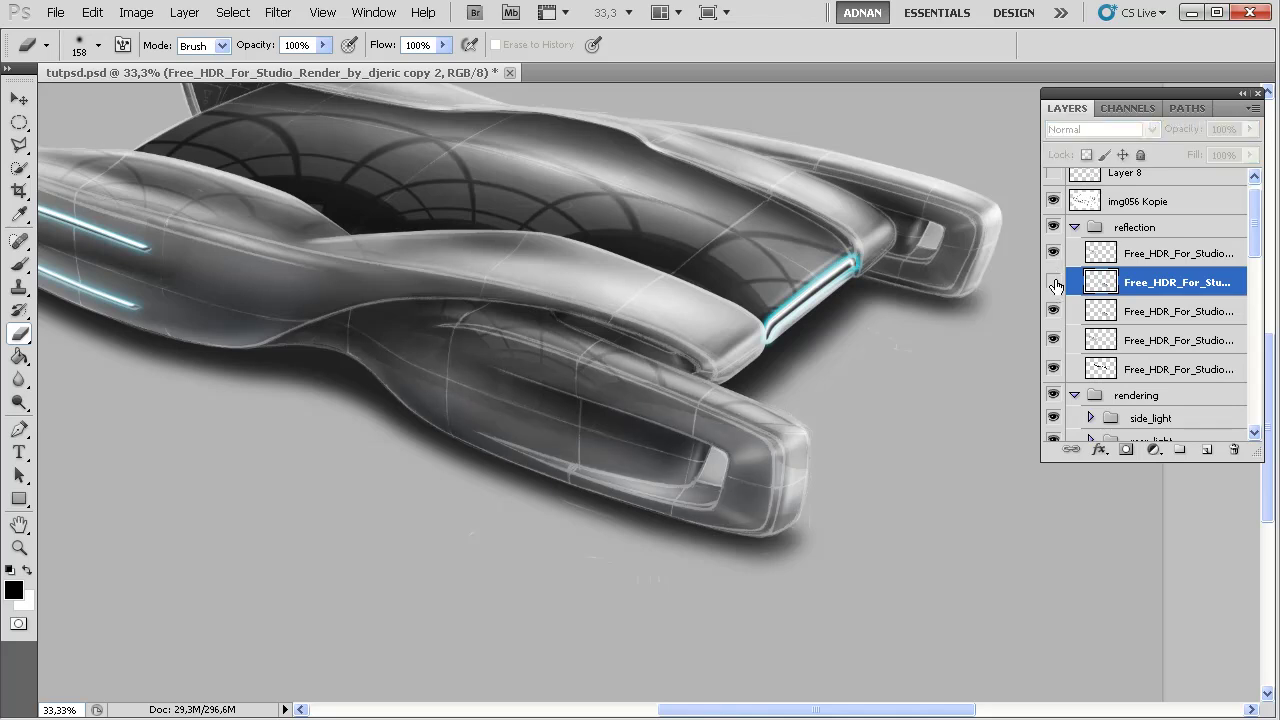
click(1054, 283)
click(1054, 283)
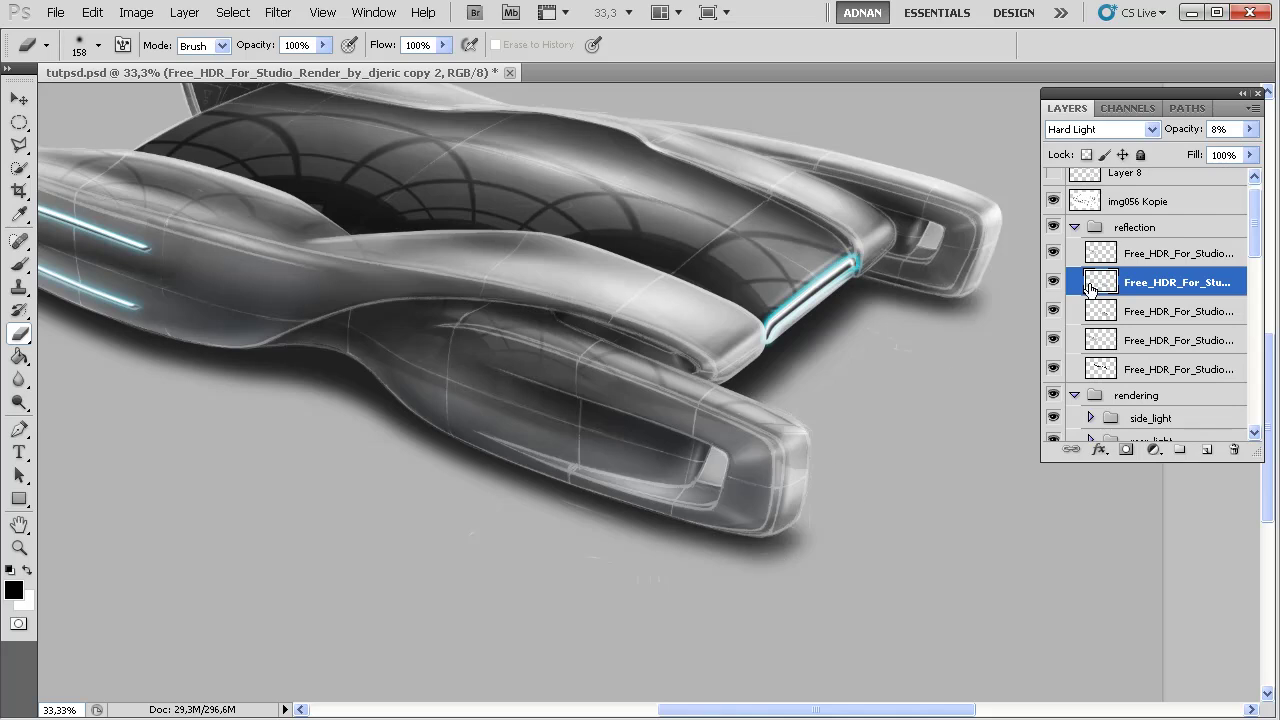
key(alt+bracketright)
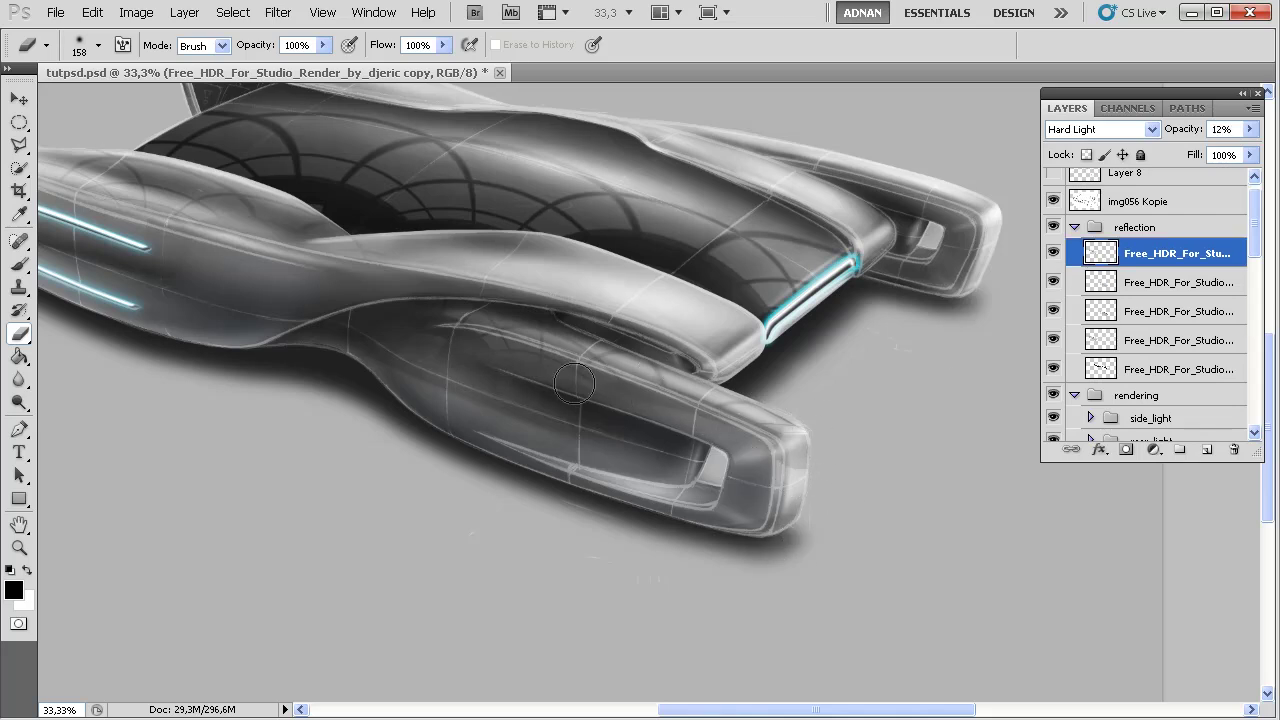
- Adjust the opacity of the topmost reflection layer and set the "copy 2" reflection layer to 9% opacity
drag(518, 471, 607, 529)
click(1250, 129)
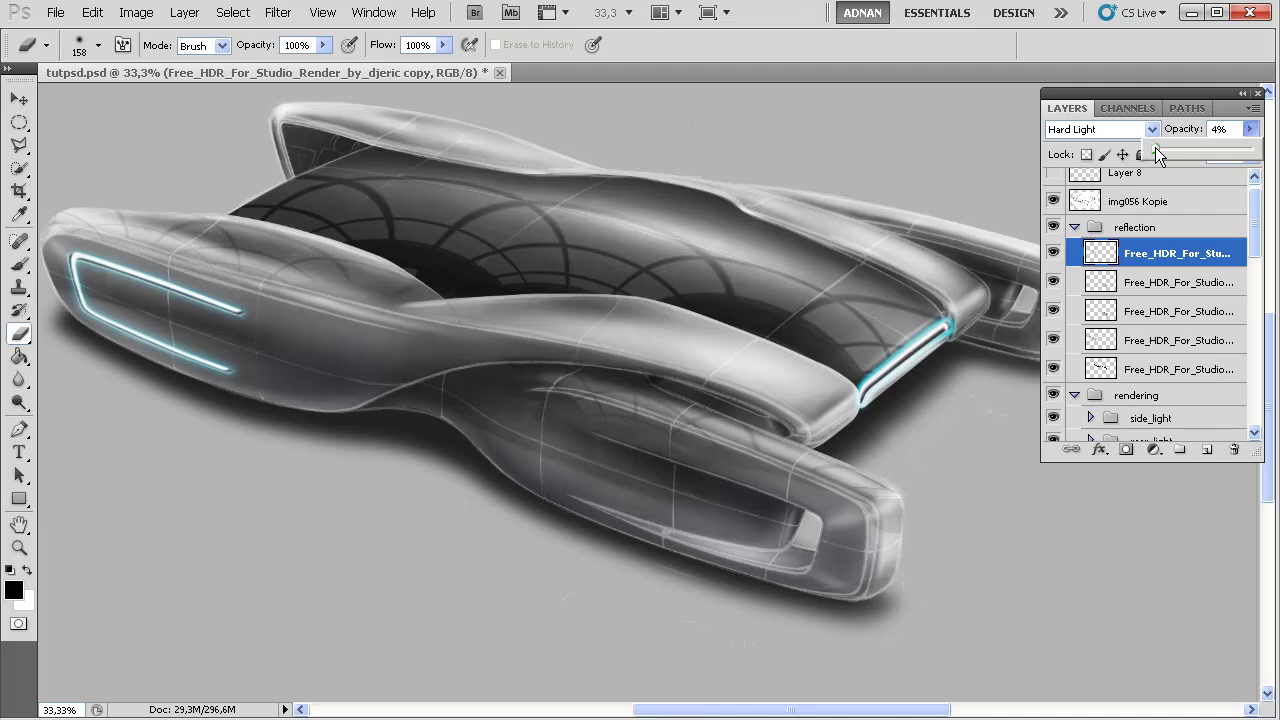
drag(1158, 148, 1166, 150)
click(1125, 280)
click(1126, 281)
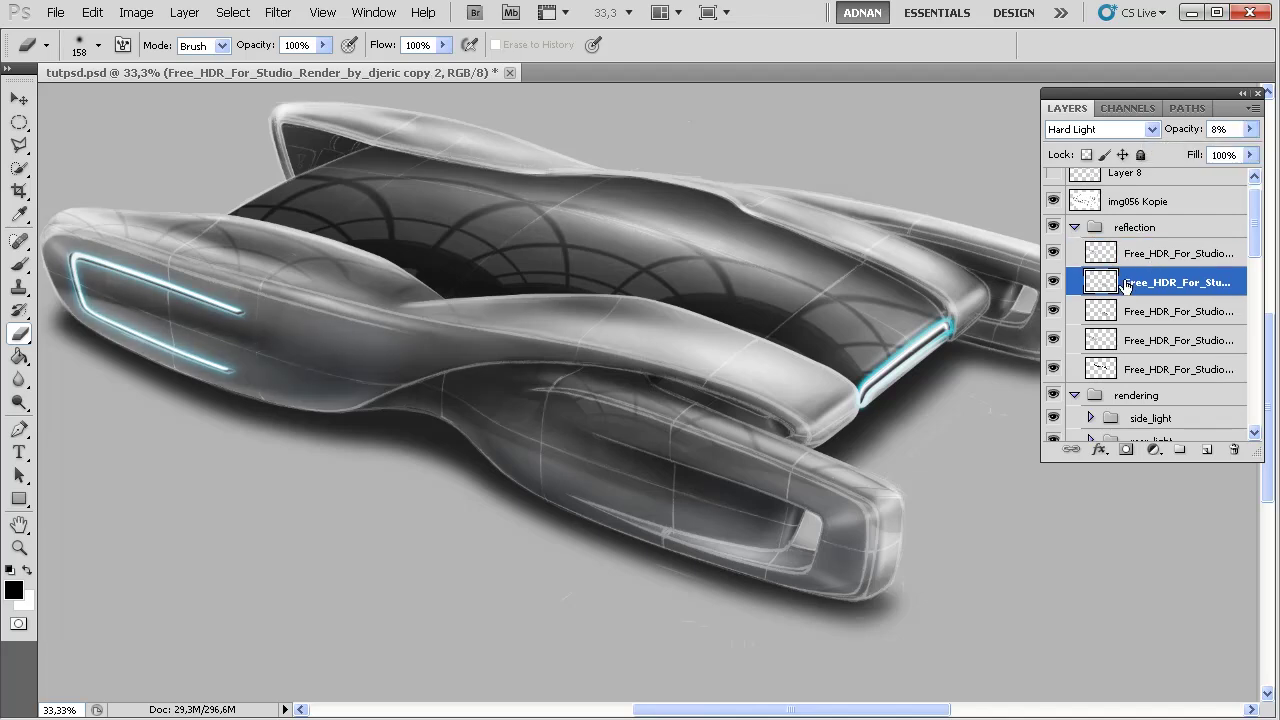
click(1250, 129)
drag(1165, 148, 1162, 151)
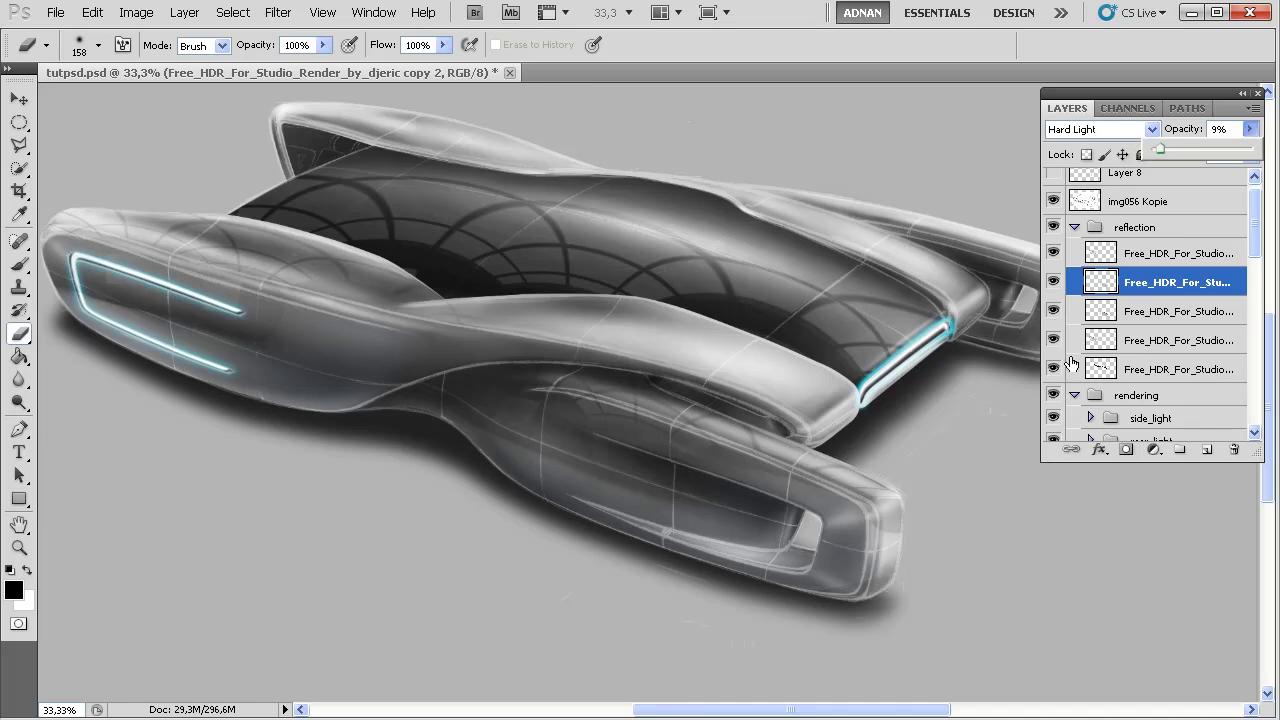
- Duplicate the "copy 2" reflection layer, raise the new copy to 28% opacity and reposition it over the rear fender
right_click(1154, 296)
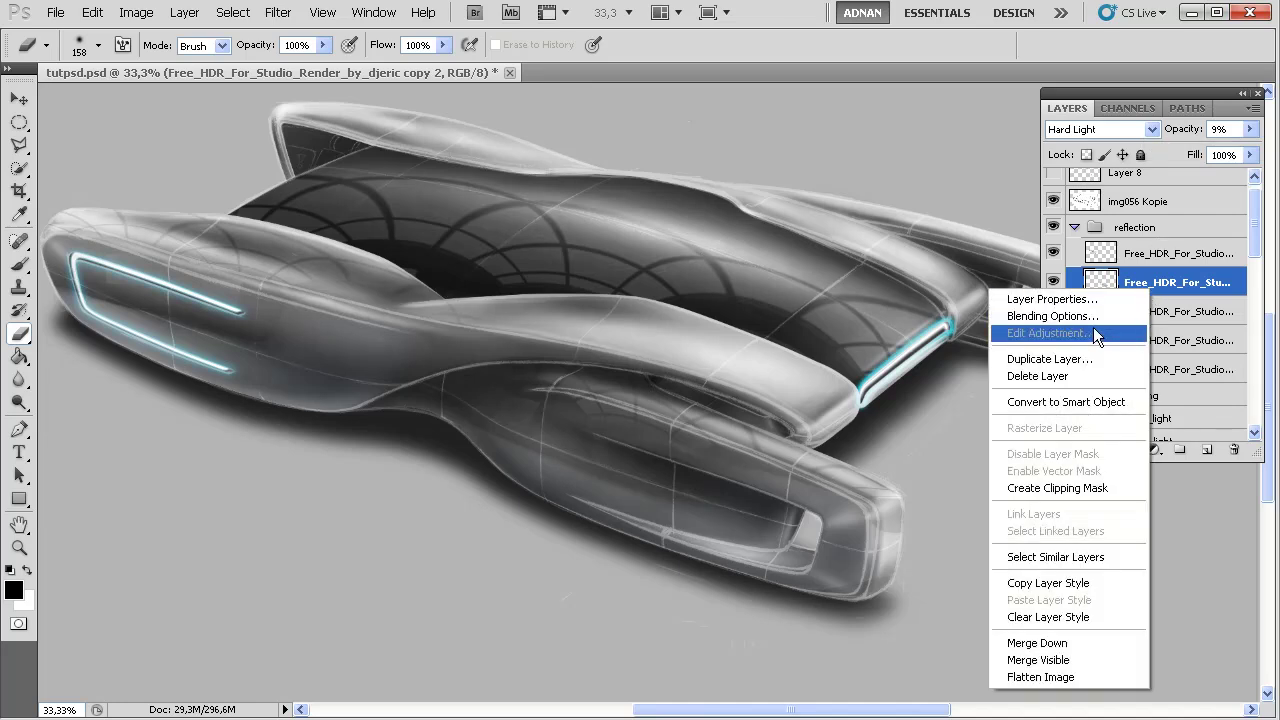
click(1063, 360)
click(831, 153)
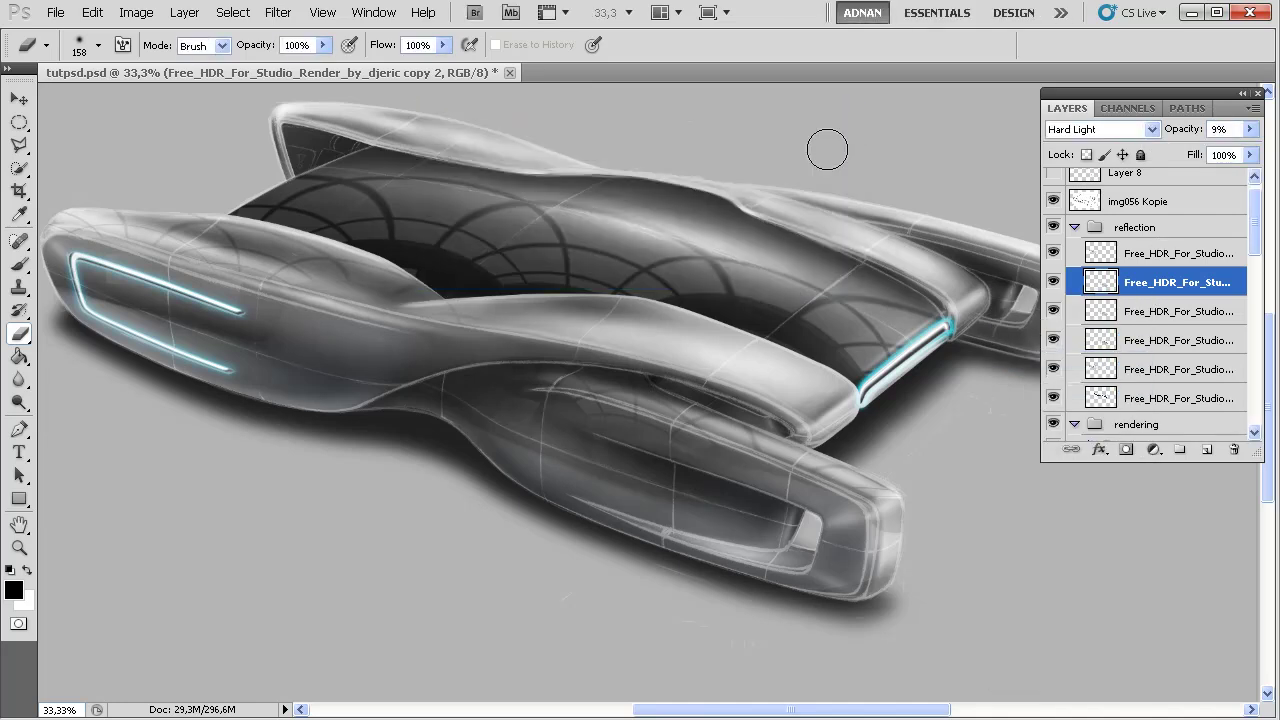
key(v)
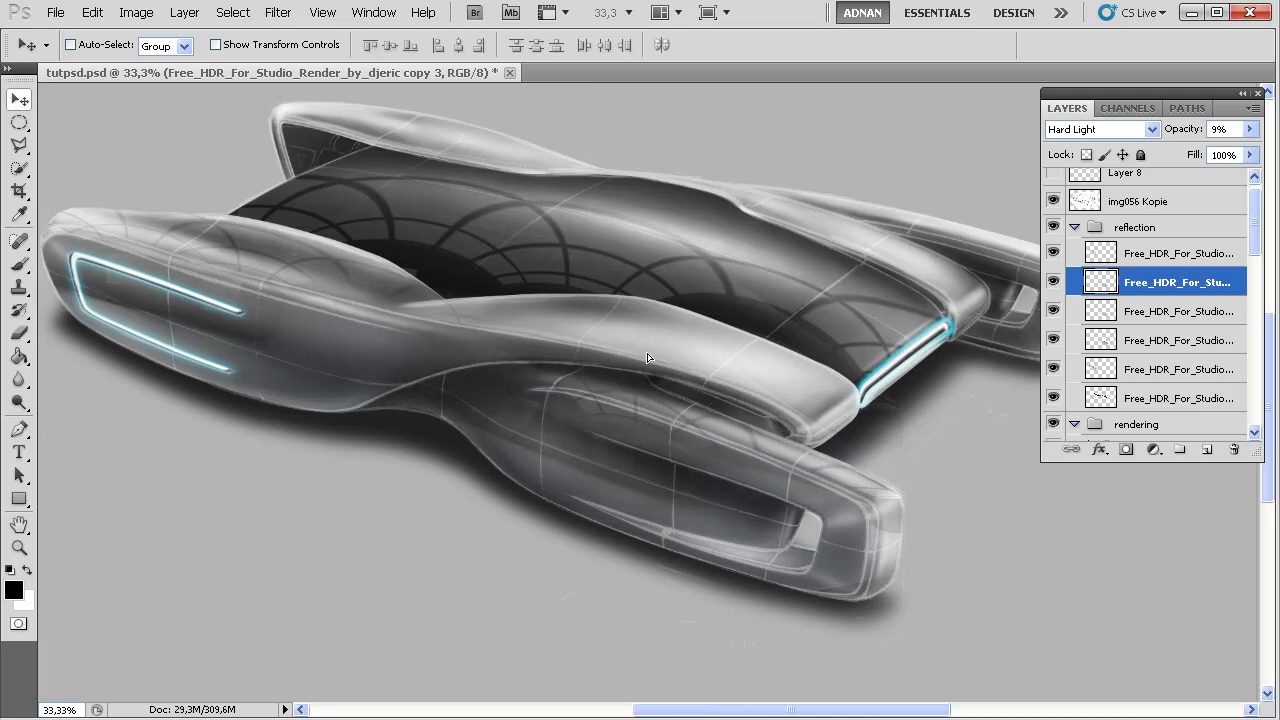
drag(626, 362, 634, 297)
click(1250, 129)
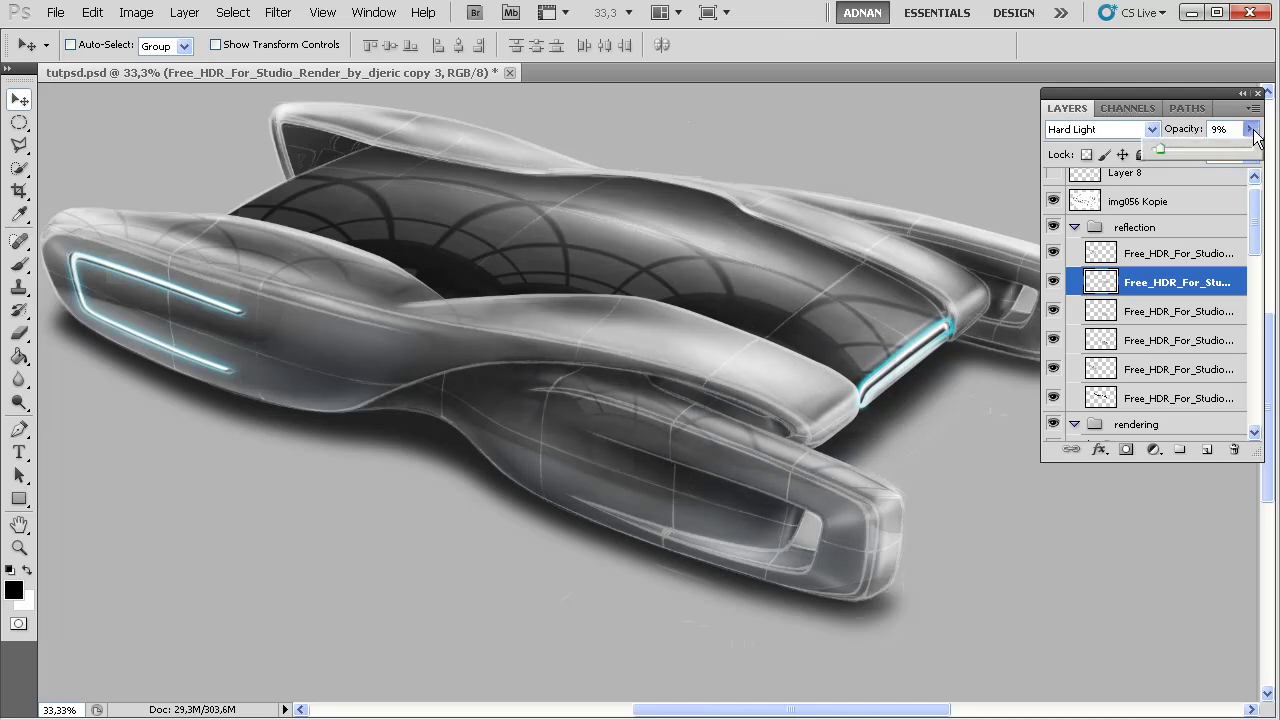
click(1180, 149)
drag(741, 341, 730, 410)
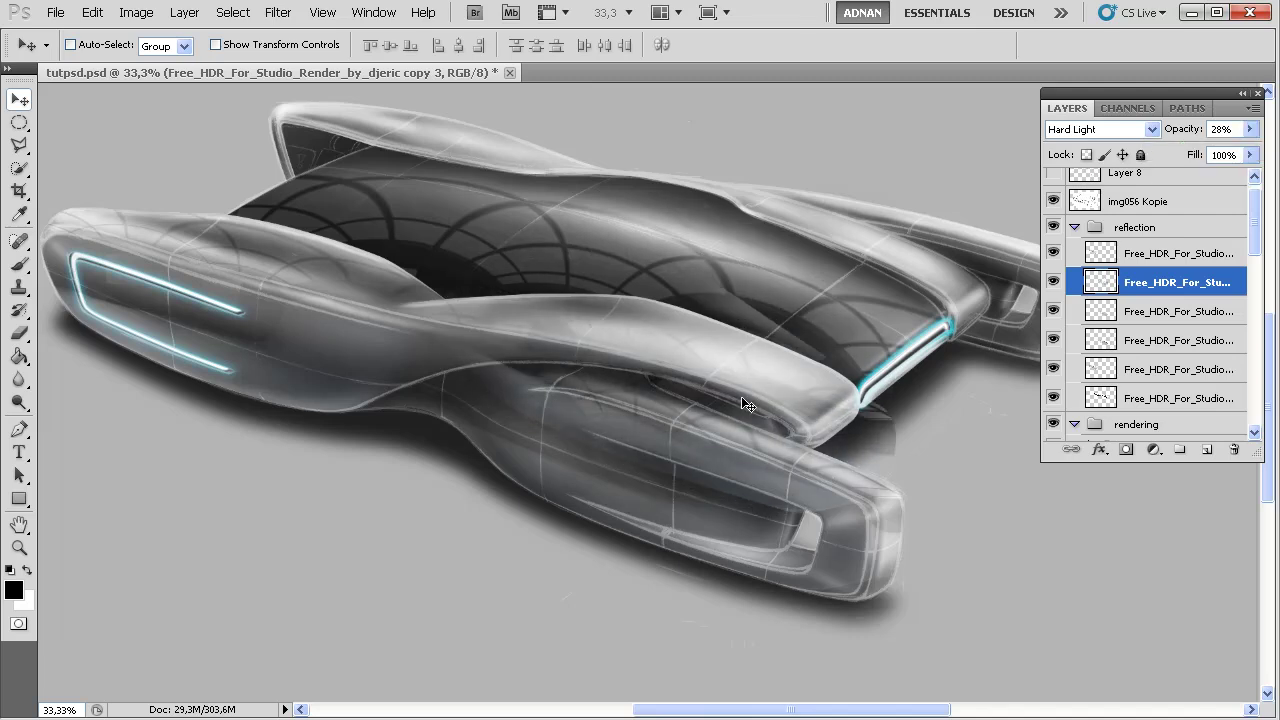
- Scale the new reflection copy to 123.26% and shift it along the rear fender
key(ctrl+t)
drag(380, 514, 258, 584)
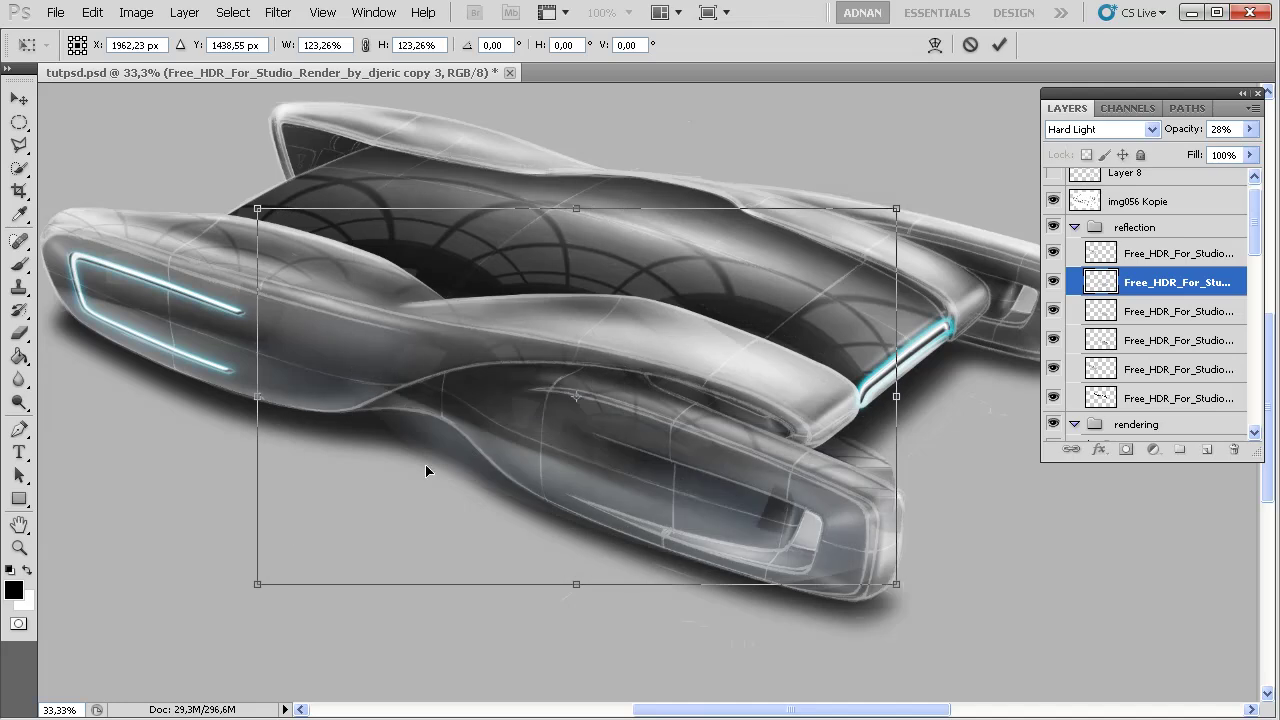
drag(674, 436, 702, 397)
key(Return)
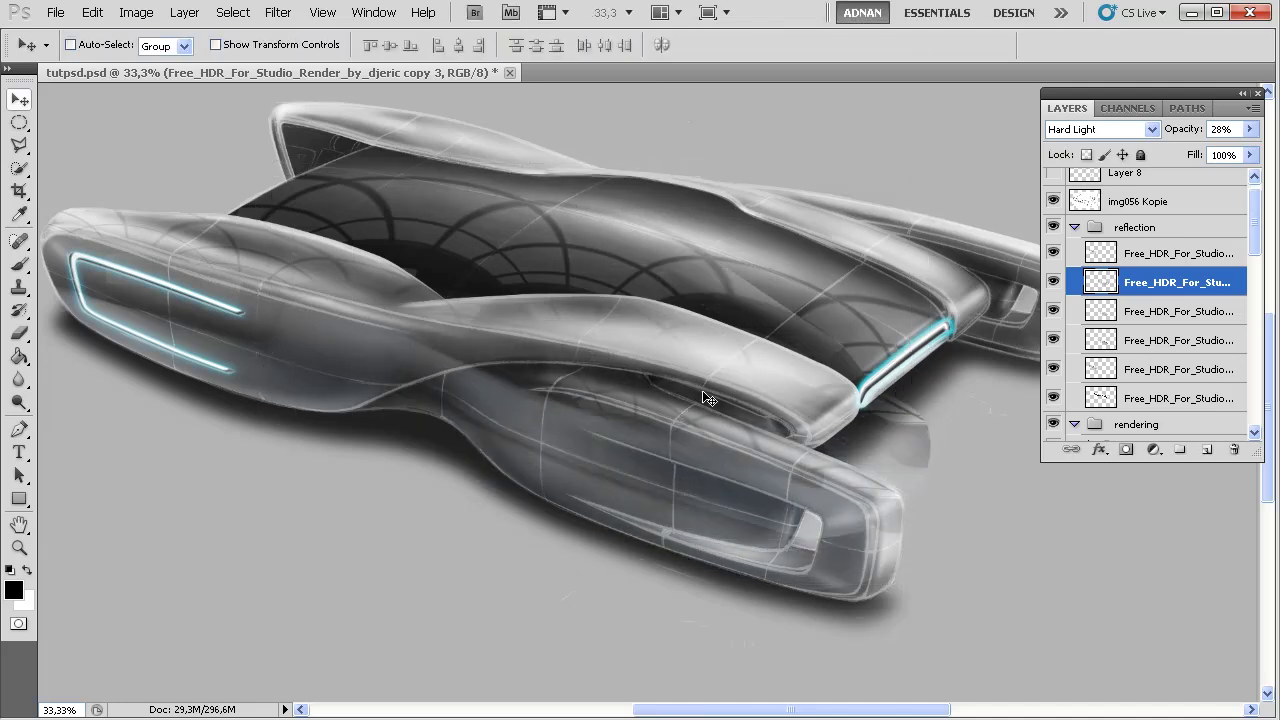
- Erase the unwanted parts of the "copy 3" reflection around the rear fender using a soft eraser, reduced to 104 px
key(e)
right_click(576, 455)
key(Return)
right_click(700, 490)
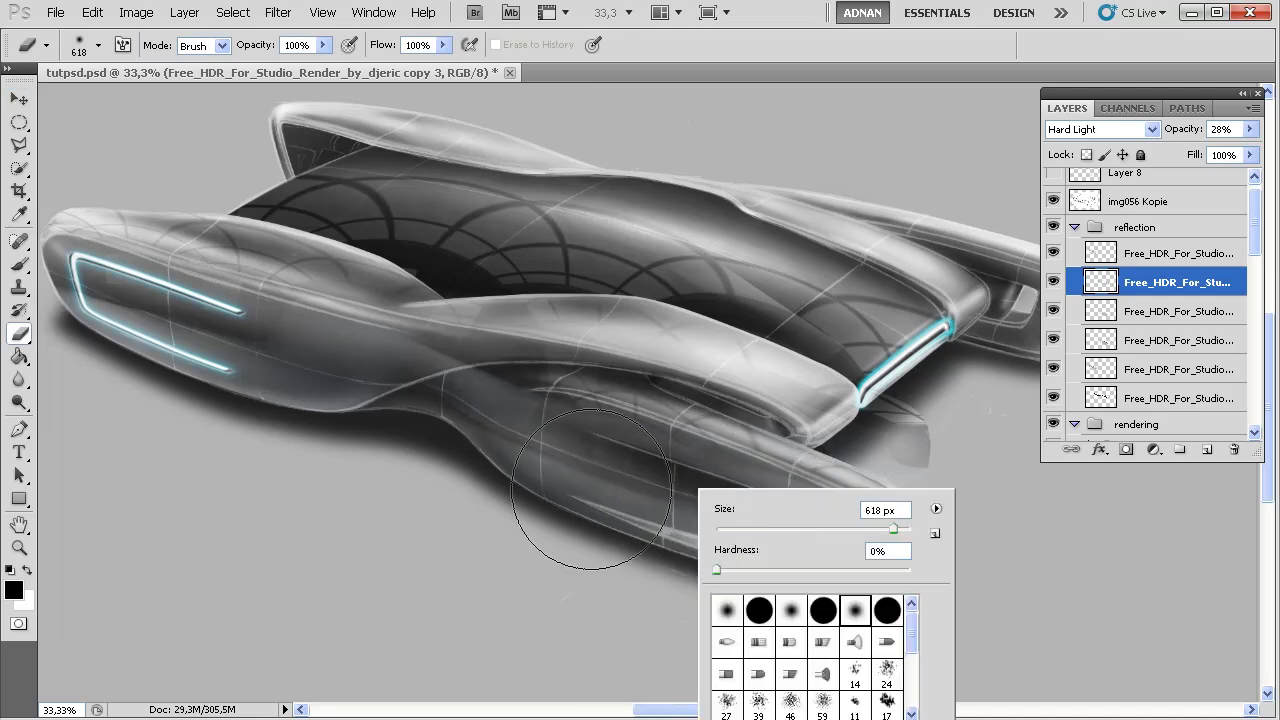
key(Return)
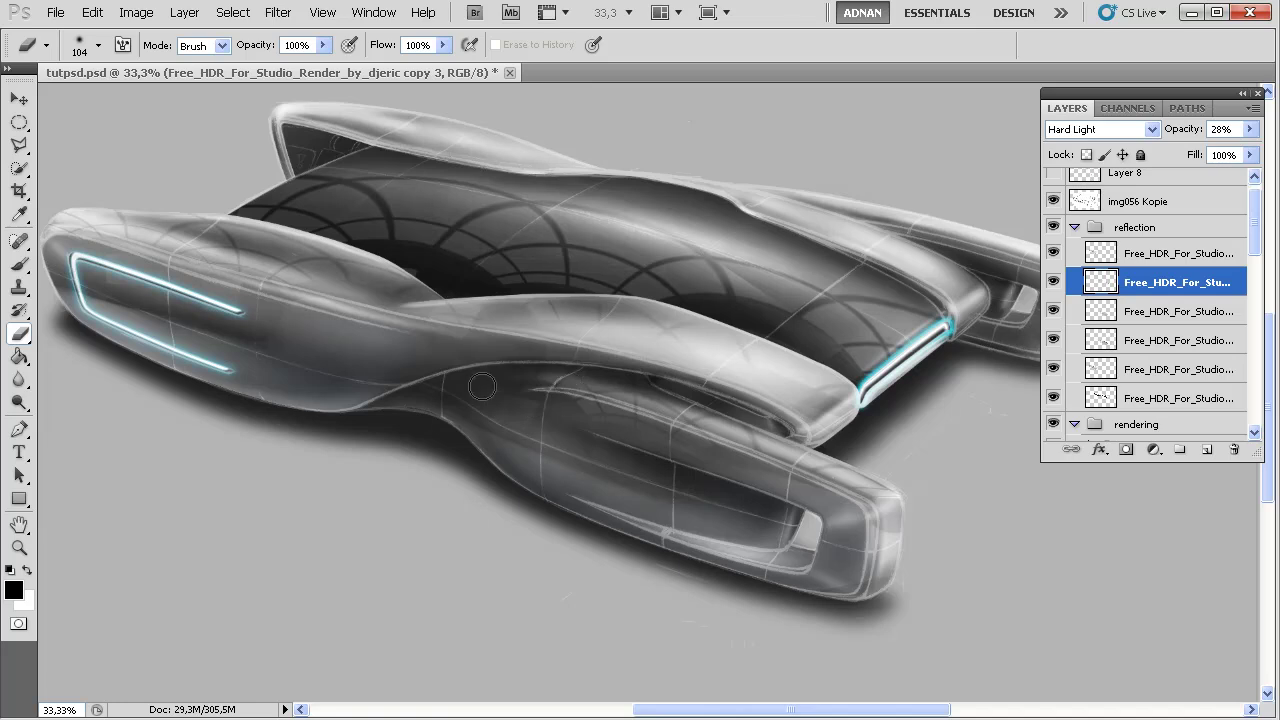
- Duplicate the "copy 3" reflection layer and reselect the original beneath the new copy
scroll(430, 450, right, 3)
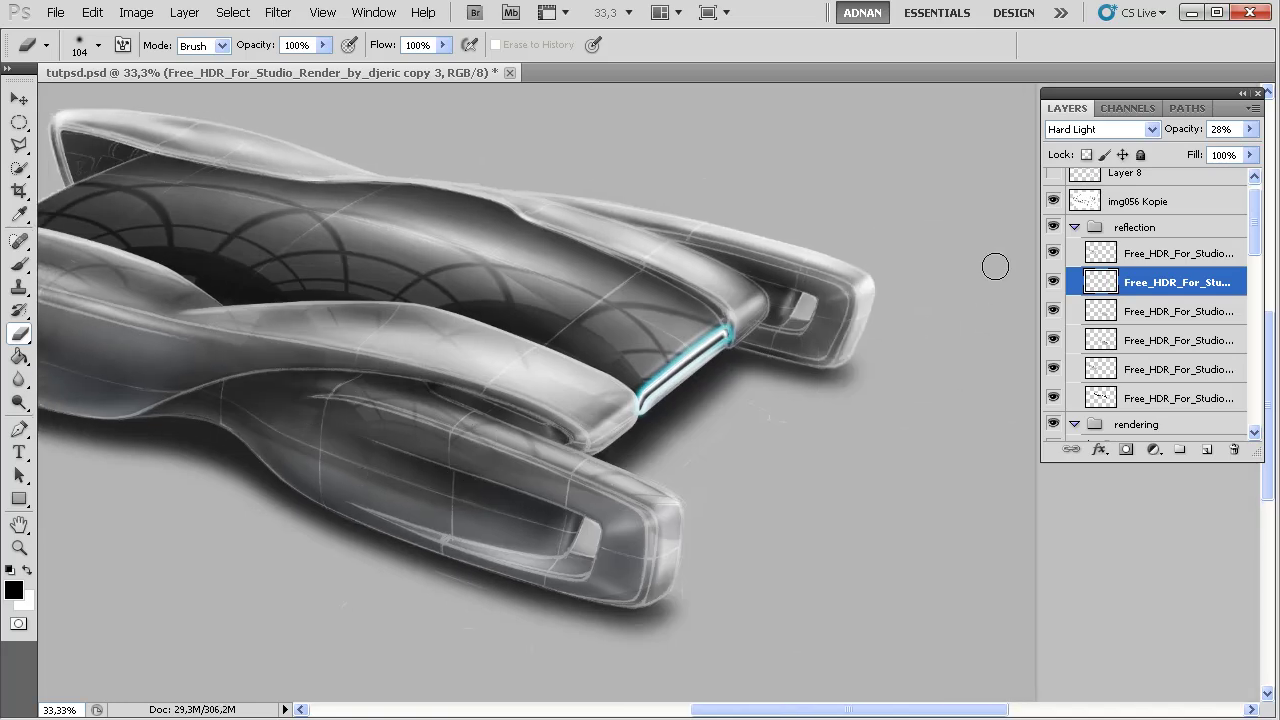
right_click(1130, 289)
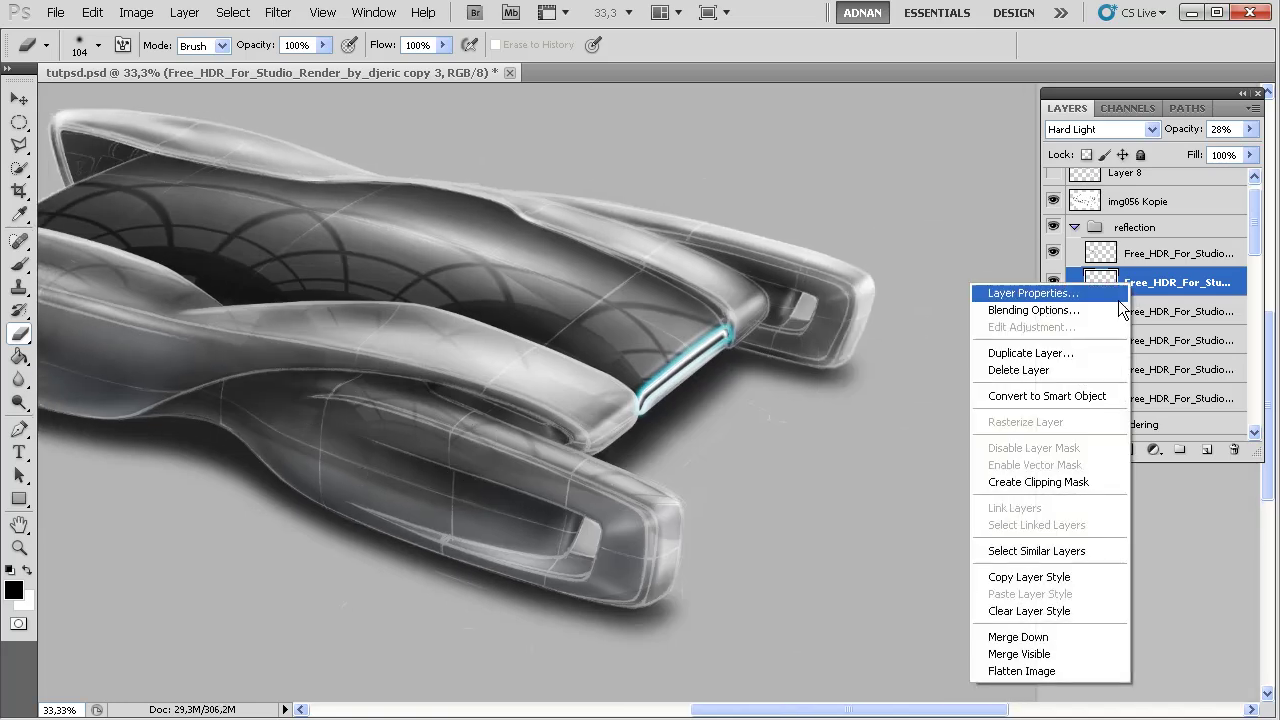
click(1075, 362)
click(812, 148)
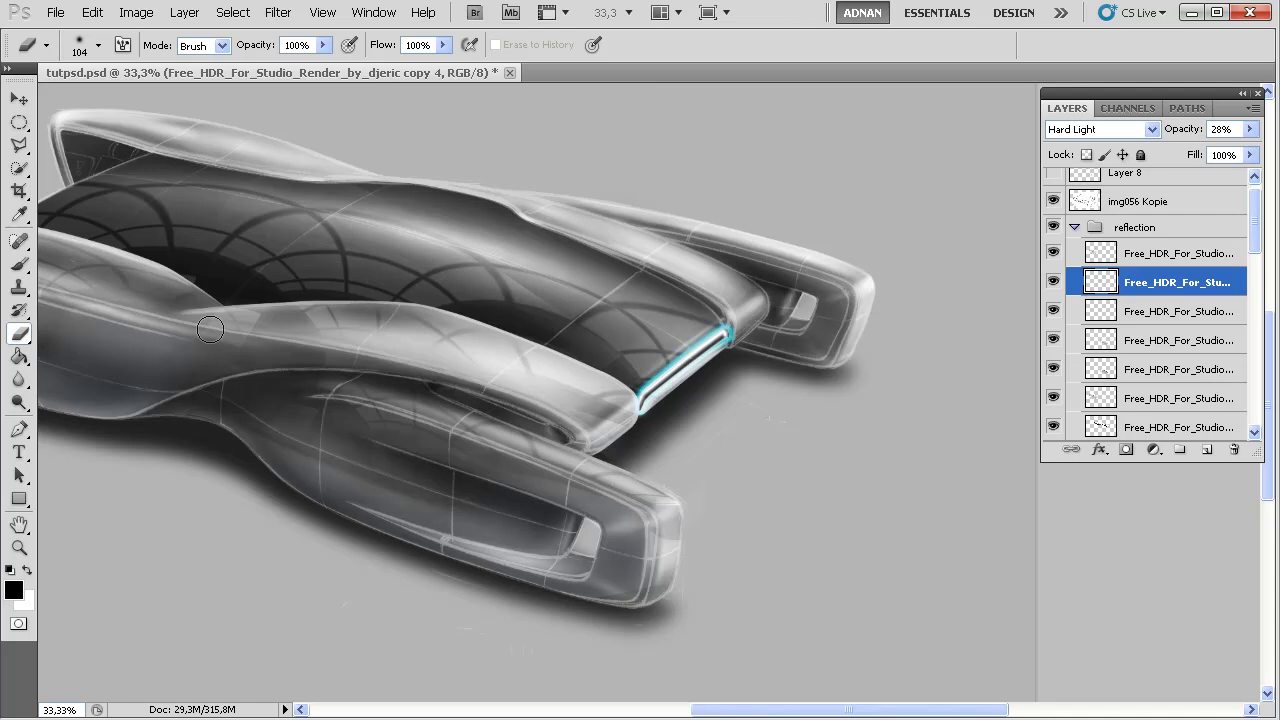
key(alt+bracketleft)
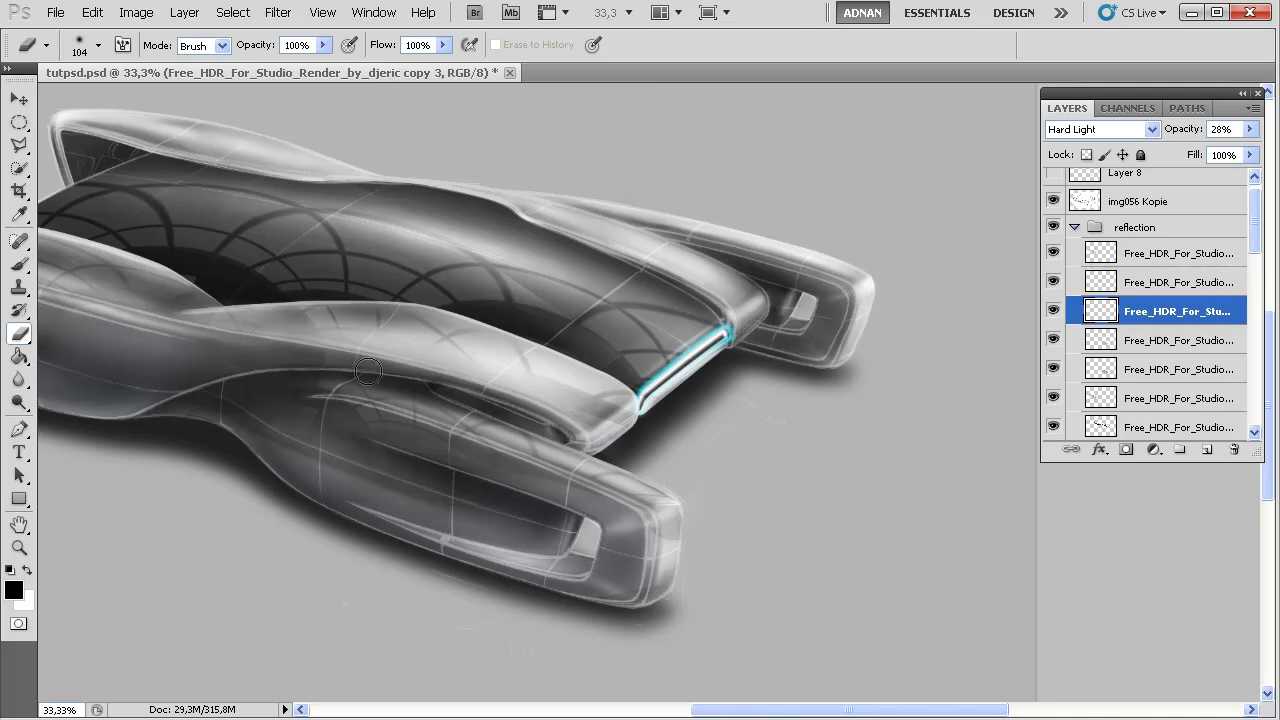
- Duplicate the "copy 4" reflection layer and move the new copy over the far rear fender
right_click(1144, 282)
click(1066, 356)
click(806, 151)
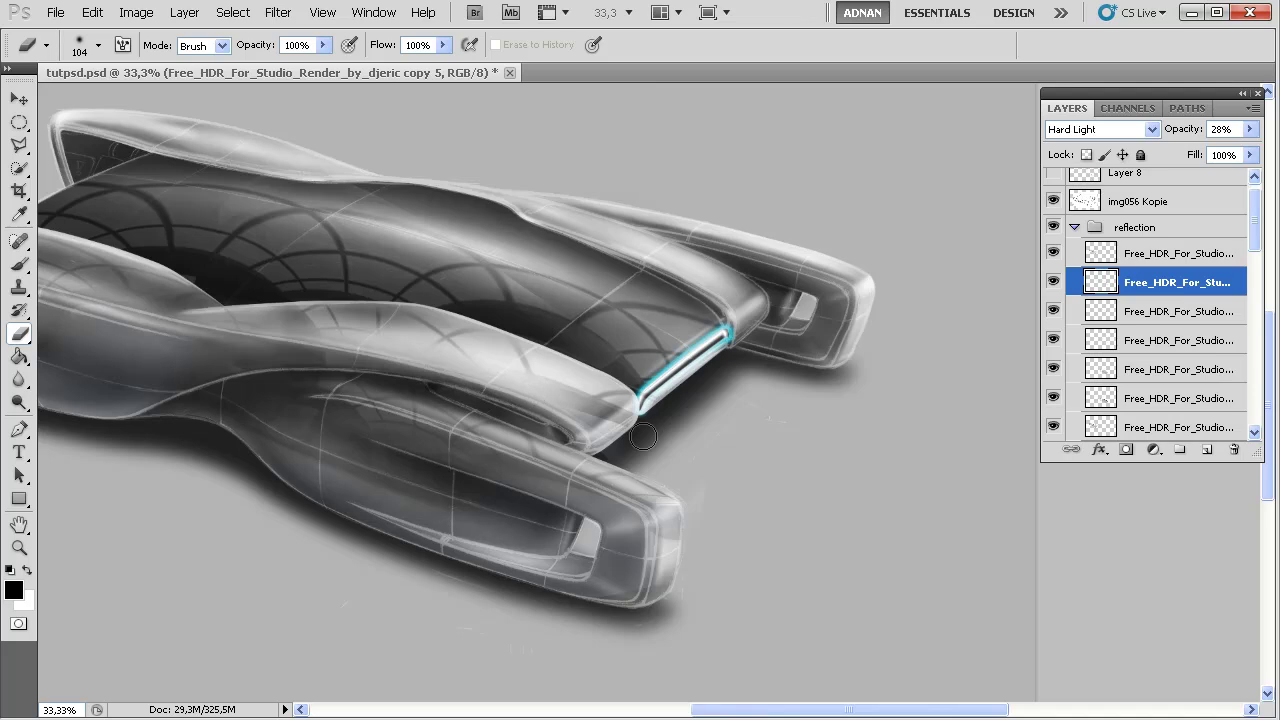
key(v)
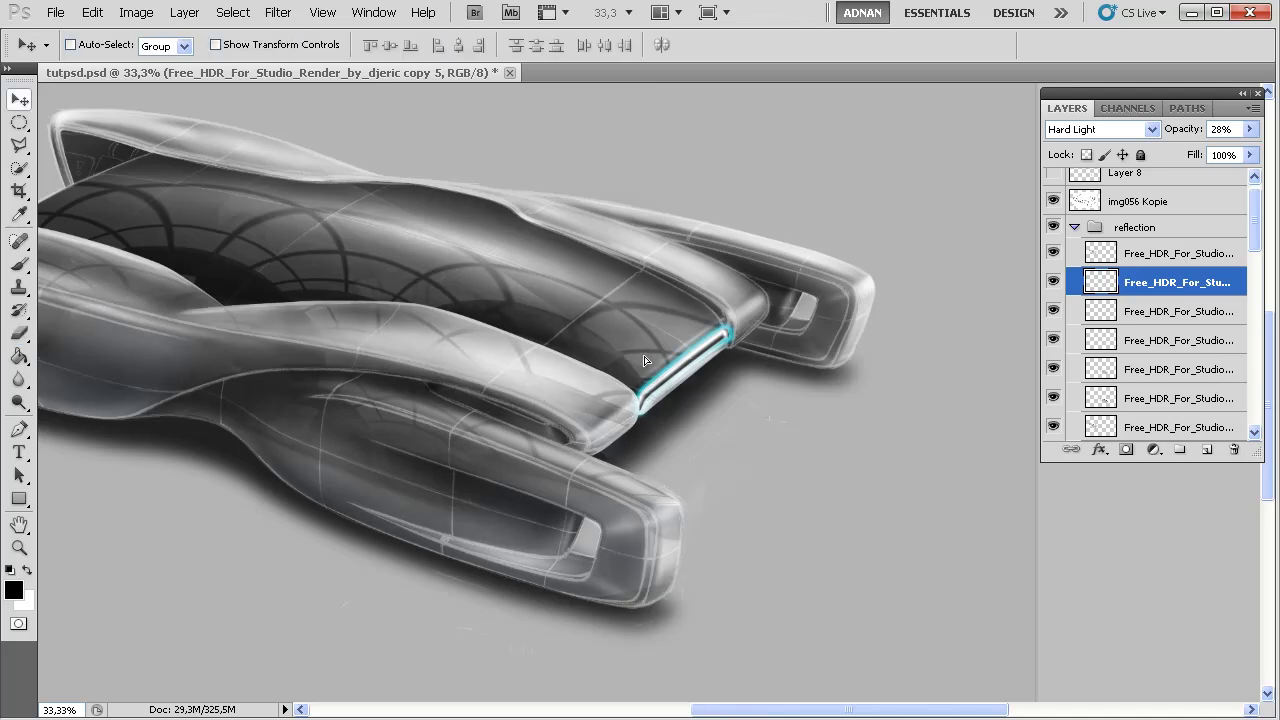
drag(820, 276, 798, 289)
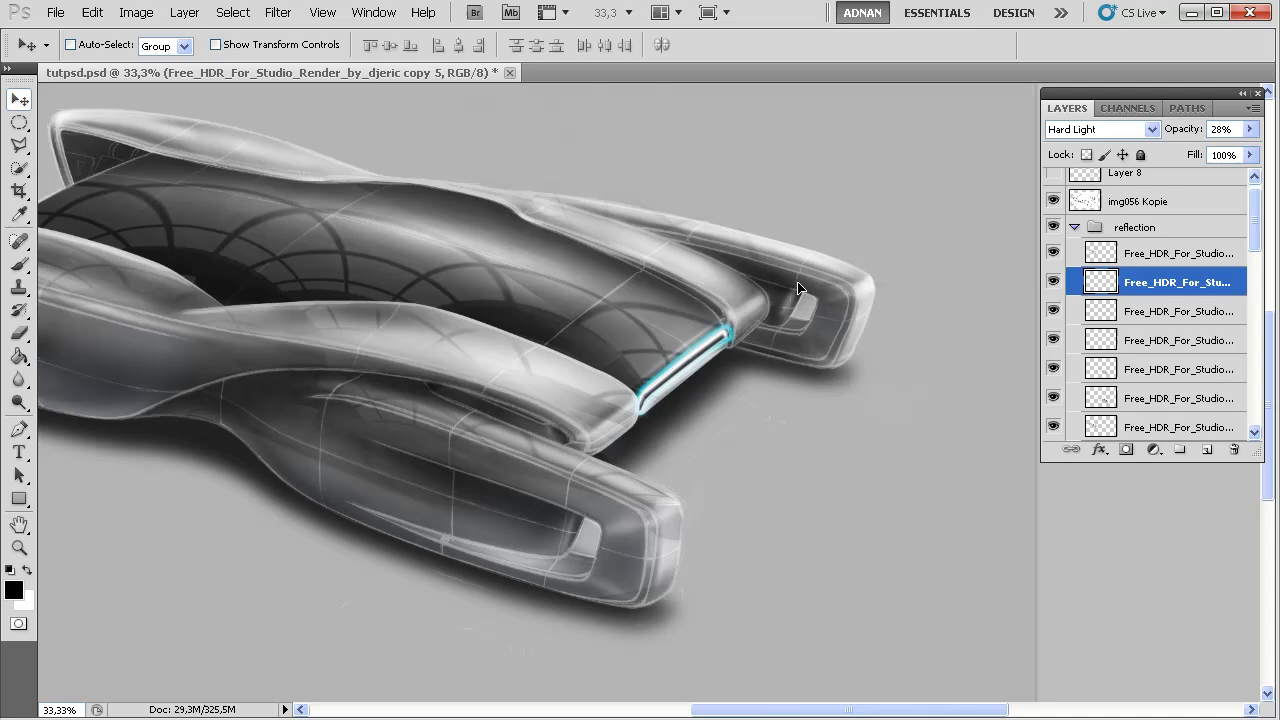
- Try Soft Light blending on the "copy 5" reflection layer, raise its opacity to 64% and set its blending back to Hard Light
click(1249, 129)
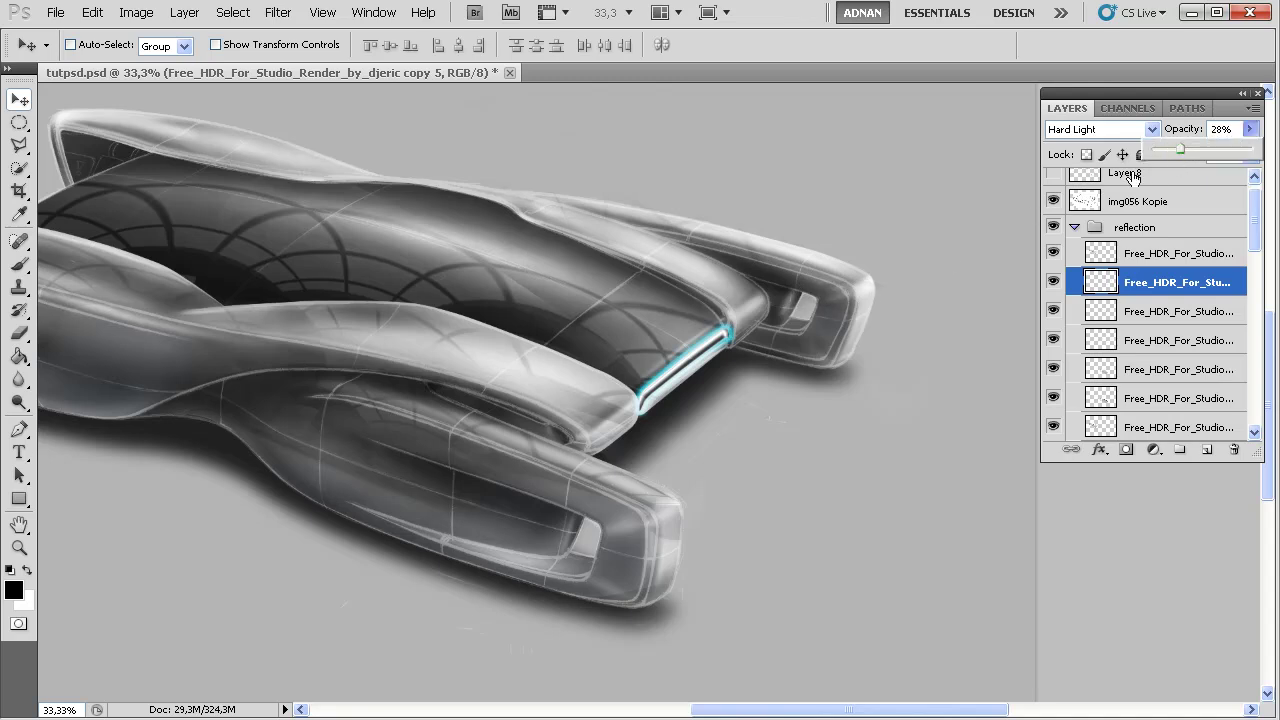
click(1110, 129)
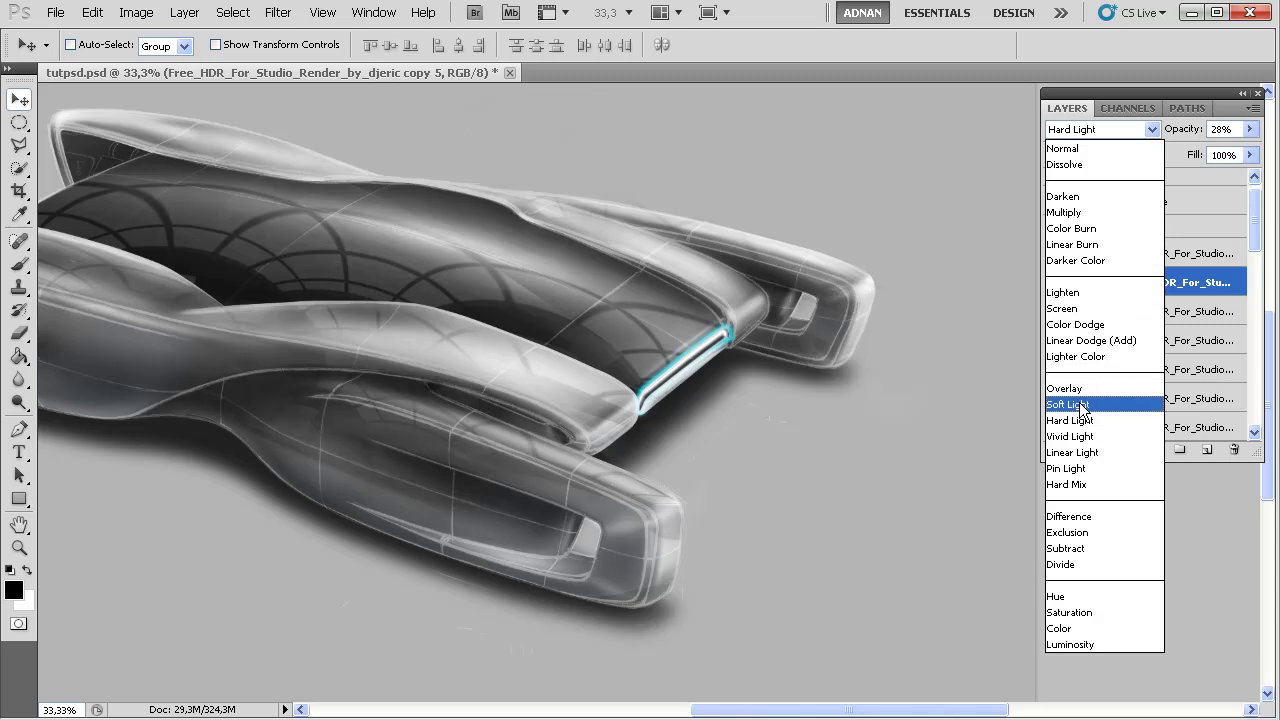
click(1081, 406)
click(1249, 129)
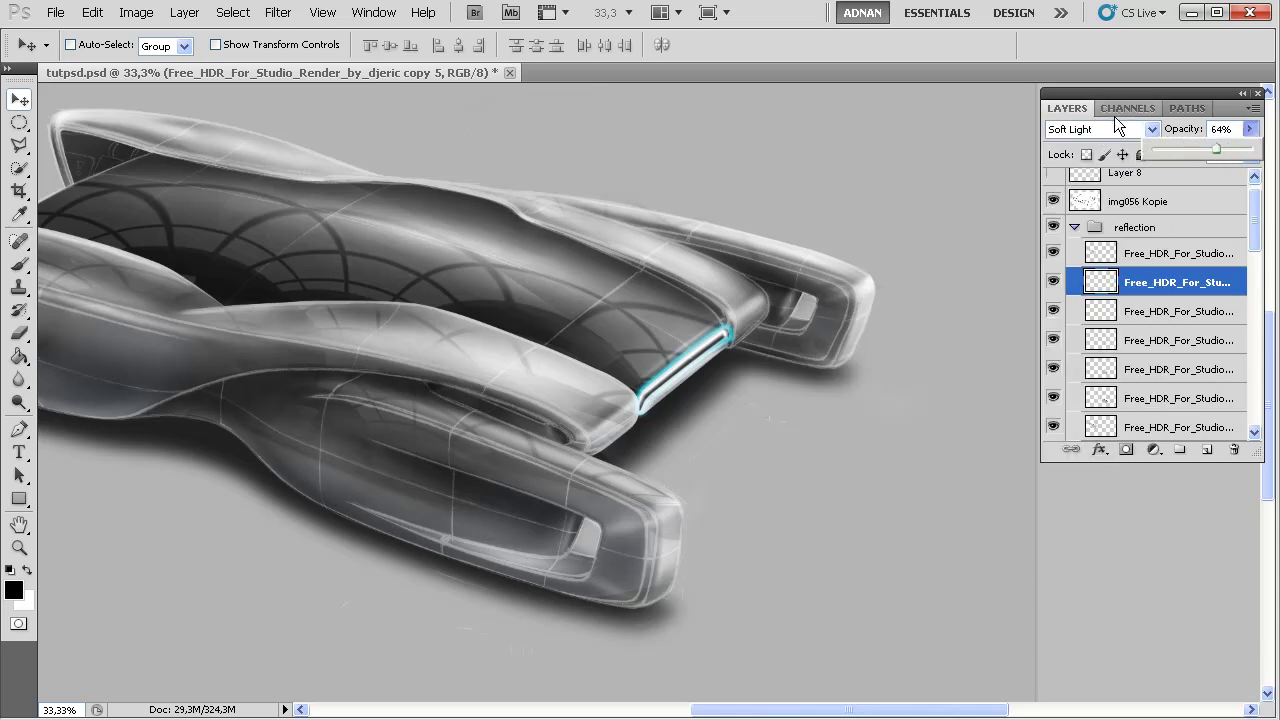
click(1148, 129)
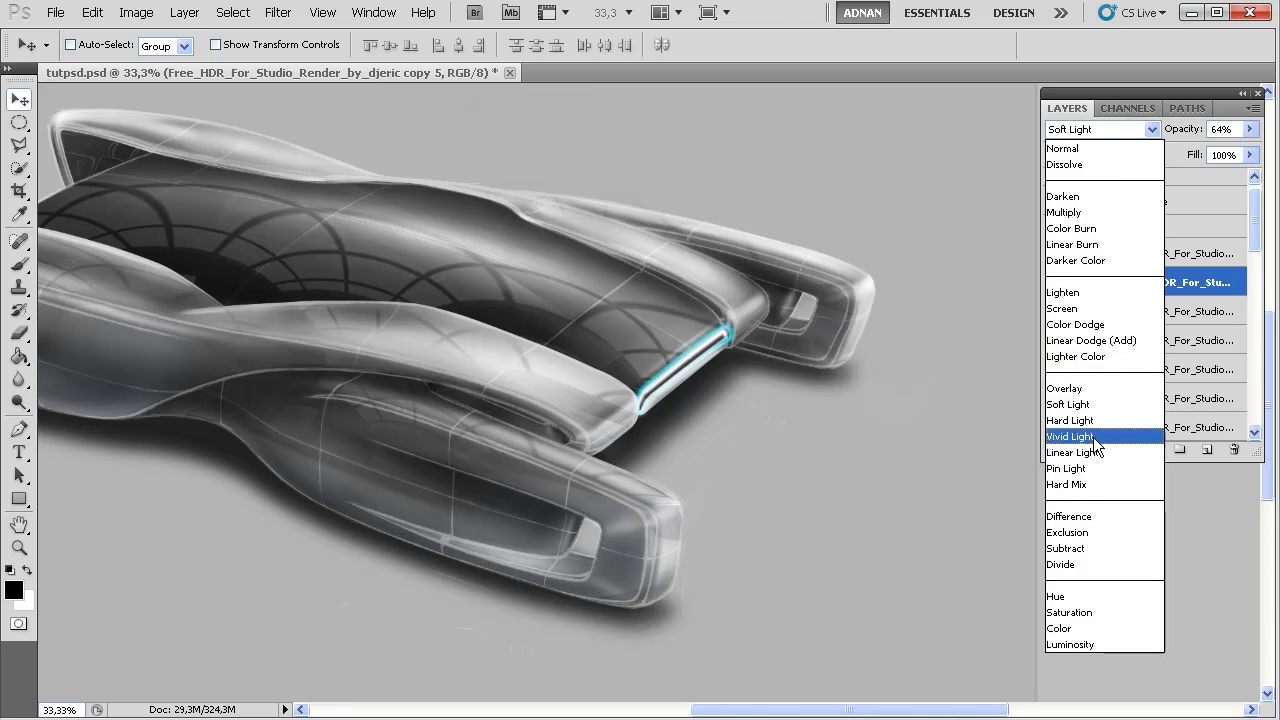
click(1088, 421)
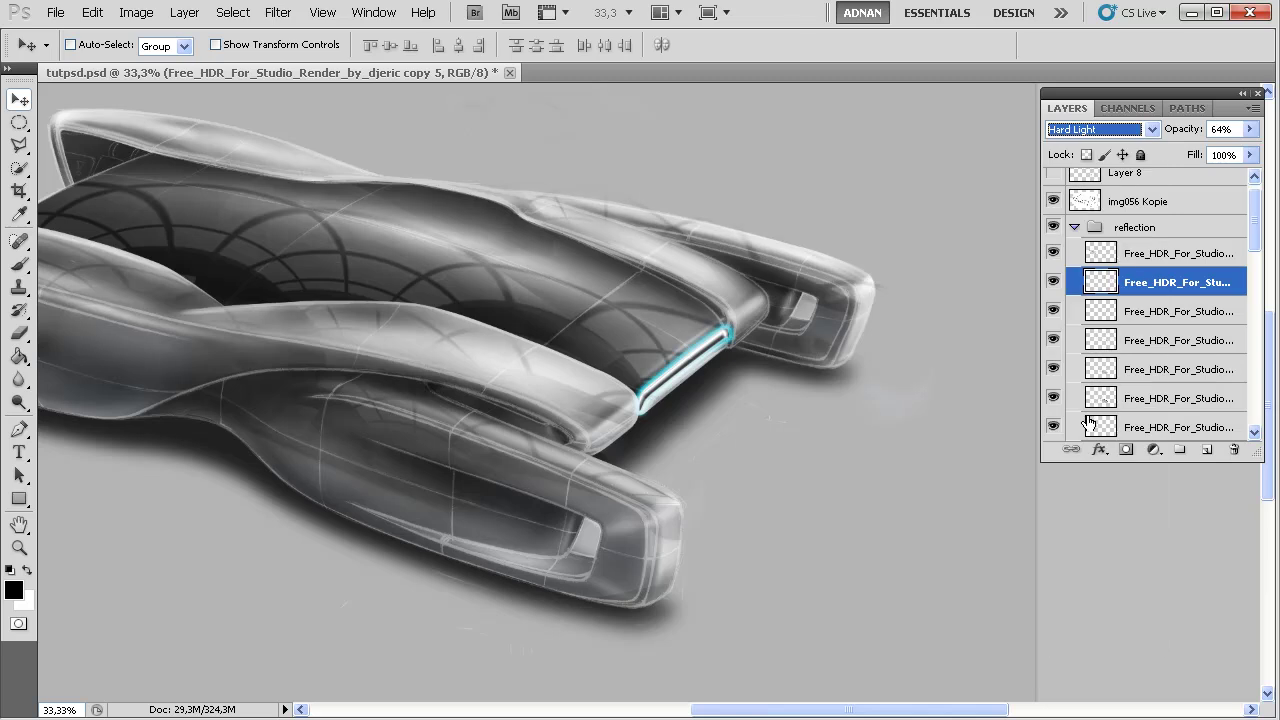
- Nudge the "copy 5" reflection along the far rear fender and erase its spill beyond the fender's upper edge with the 104 px eraser
drag(760, 249, 752, 243)
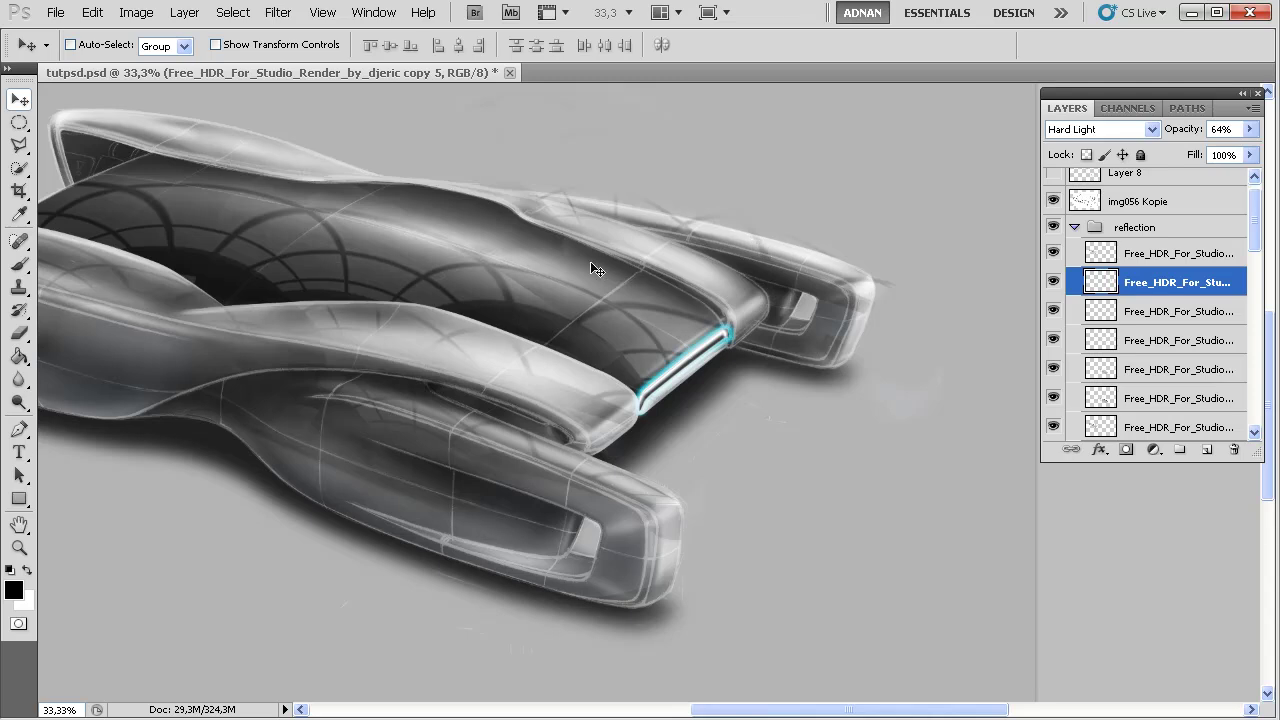
key(e)
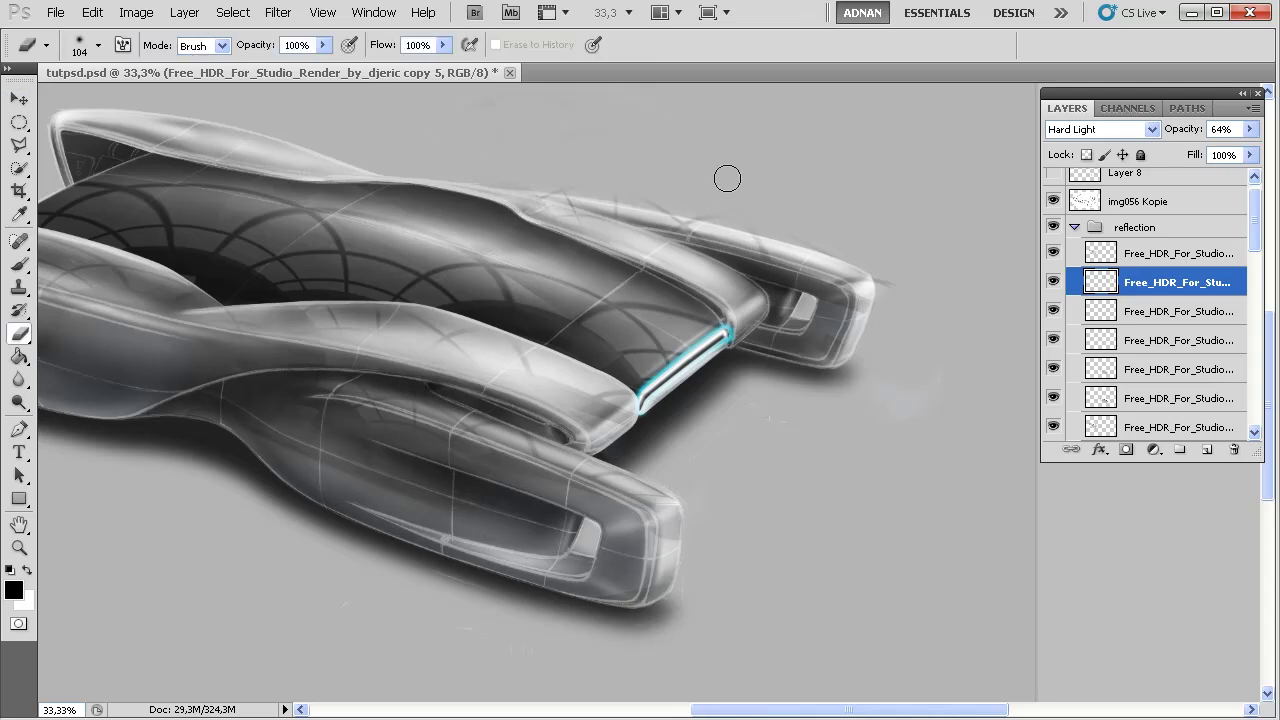
drag(881, 274, 834, 250)
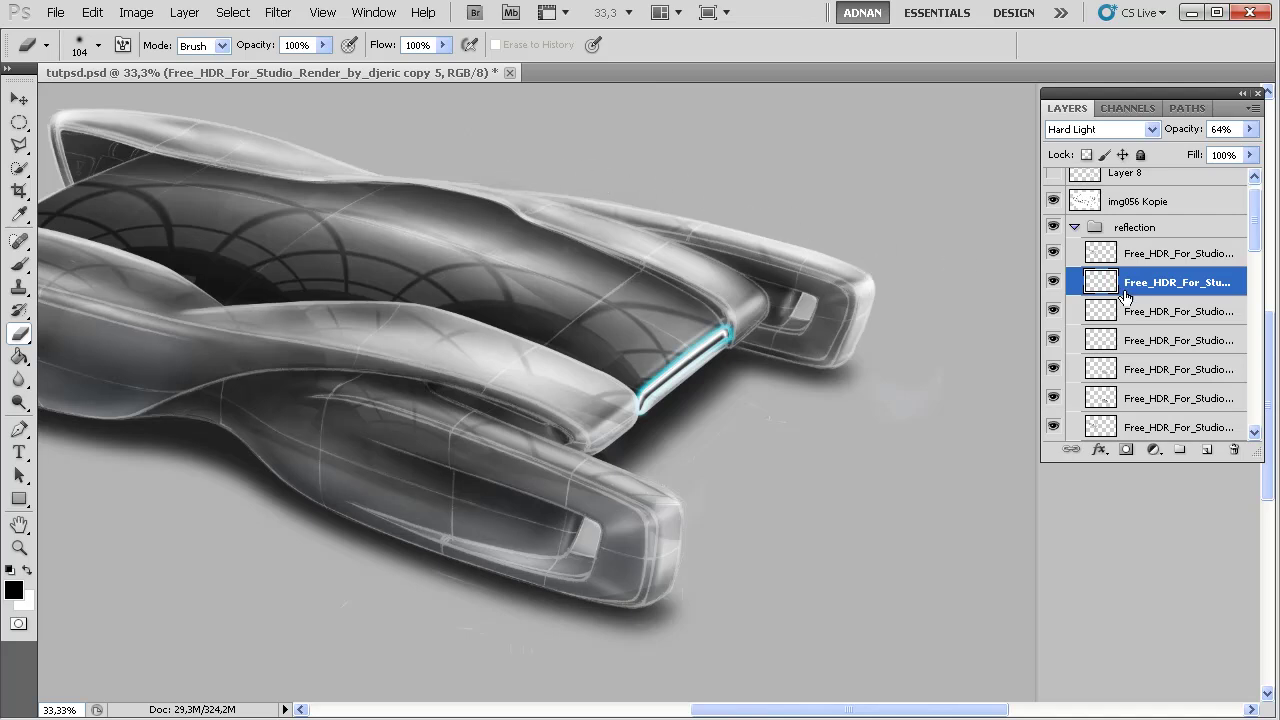
- Toggle the visibility of the reflection layers one after another to identify which layer covers the near front fender
drag(818, 290, 1057, 318)
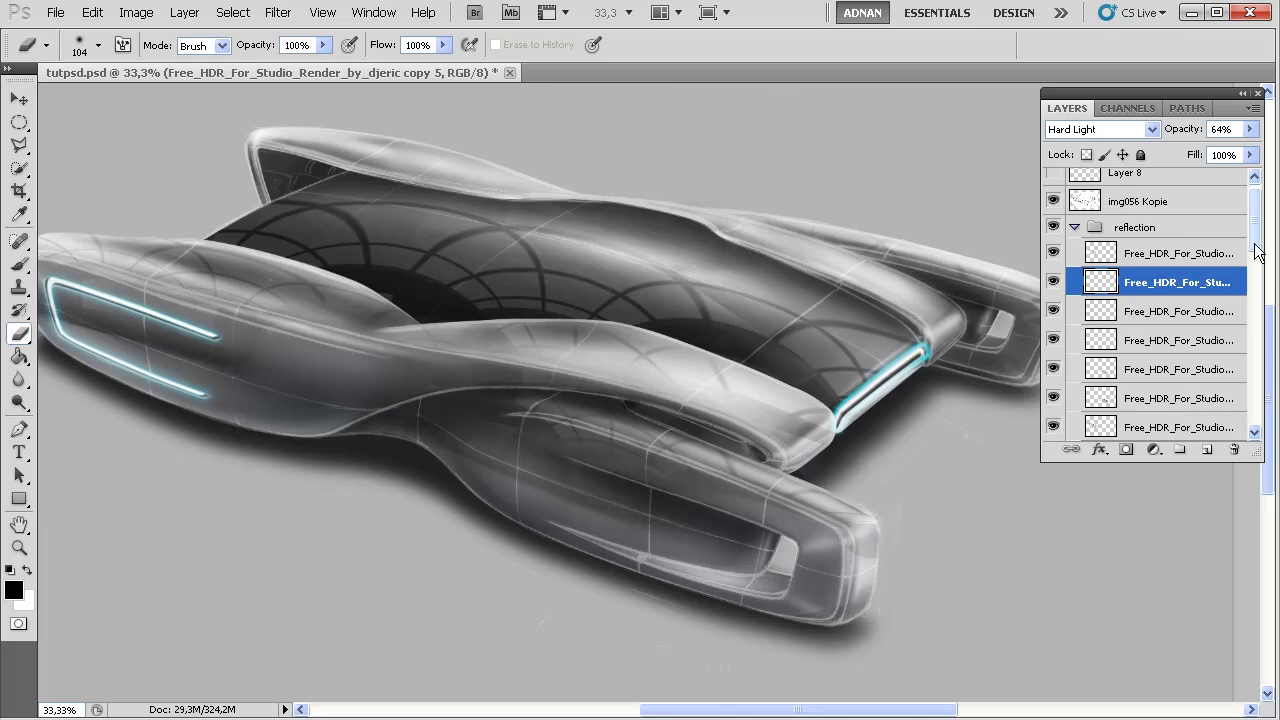
scroll(1163, 350, down, 5)
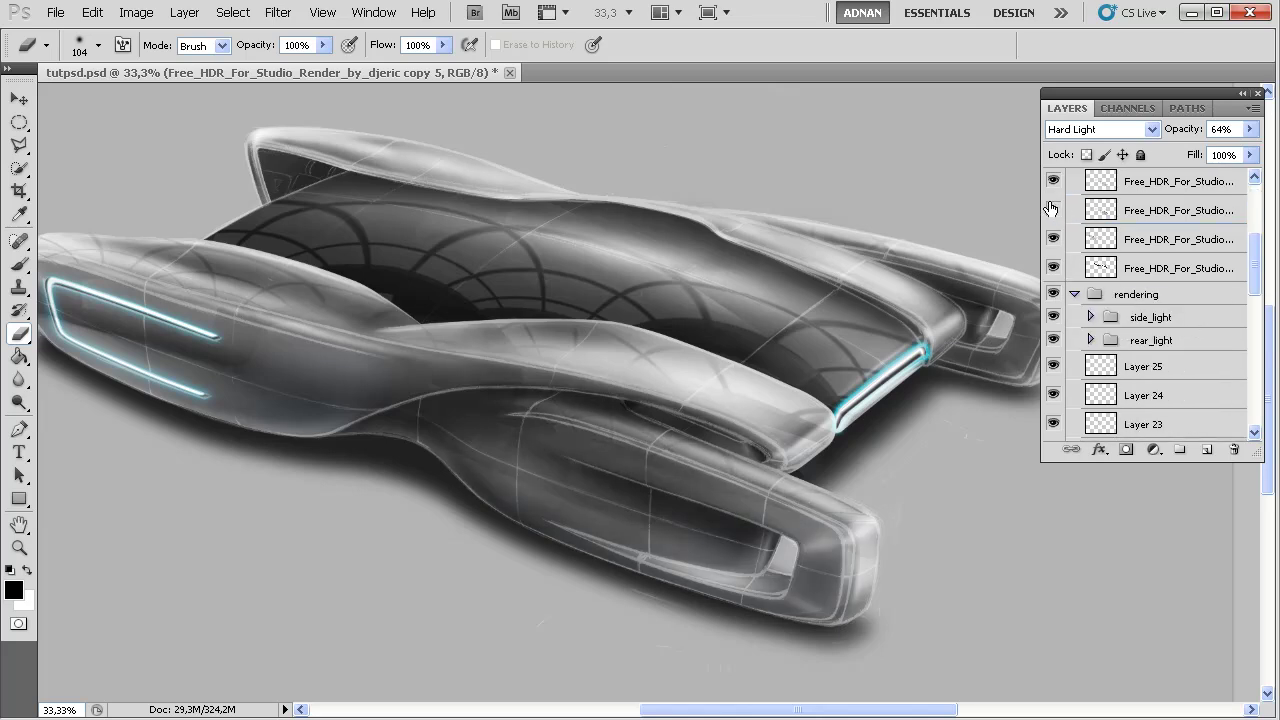
drag(851, 239, 951, 333)
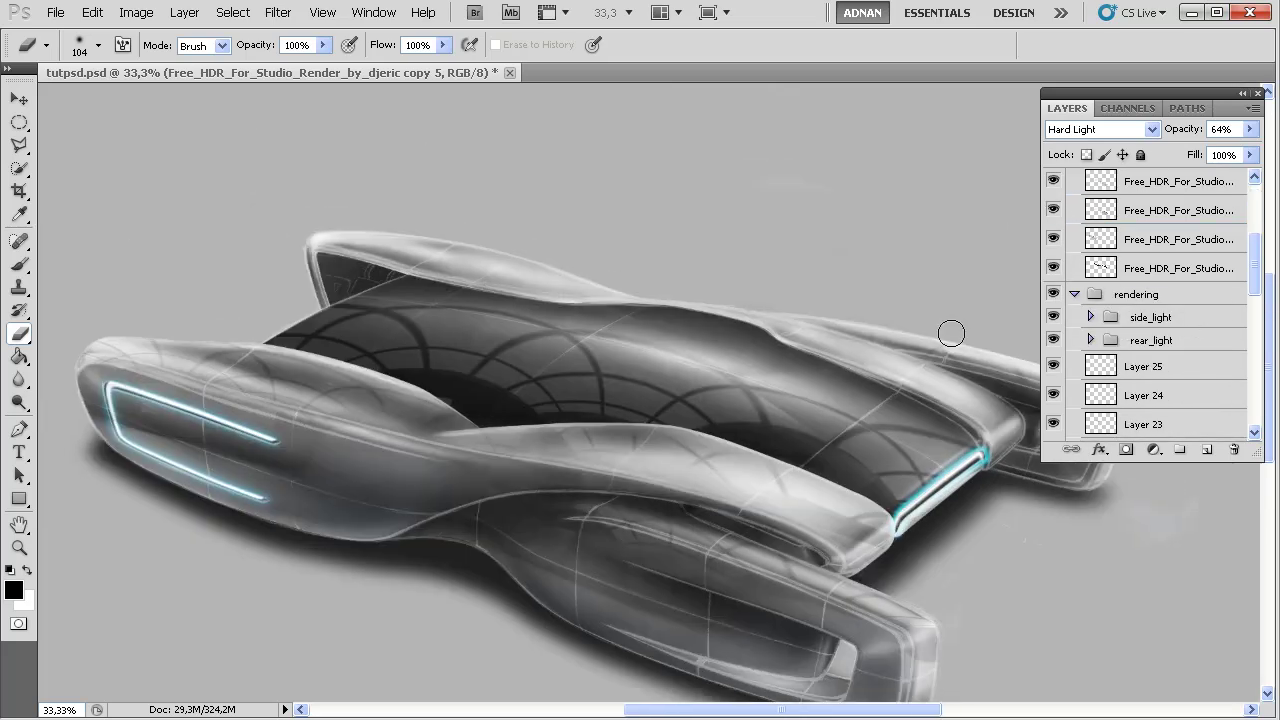
click(1053, 211)
click(1053, 211)
click(1053, 181)
click(1053, 181)
scroll(1078, 250, up, 2)
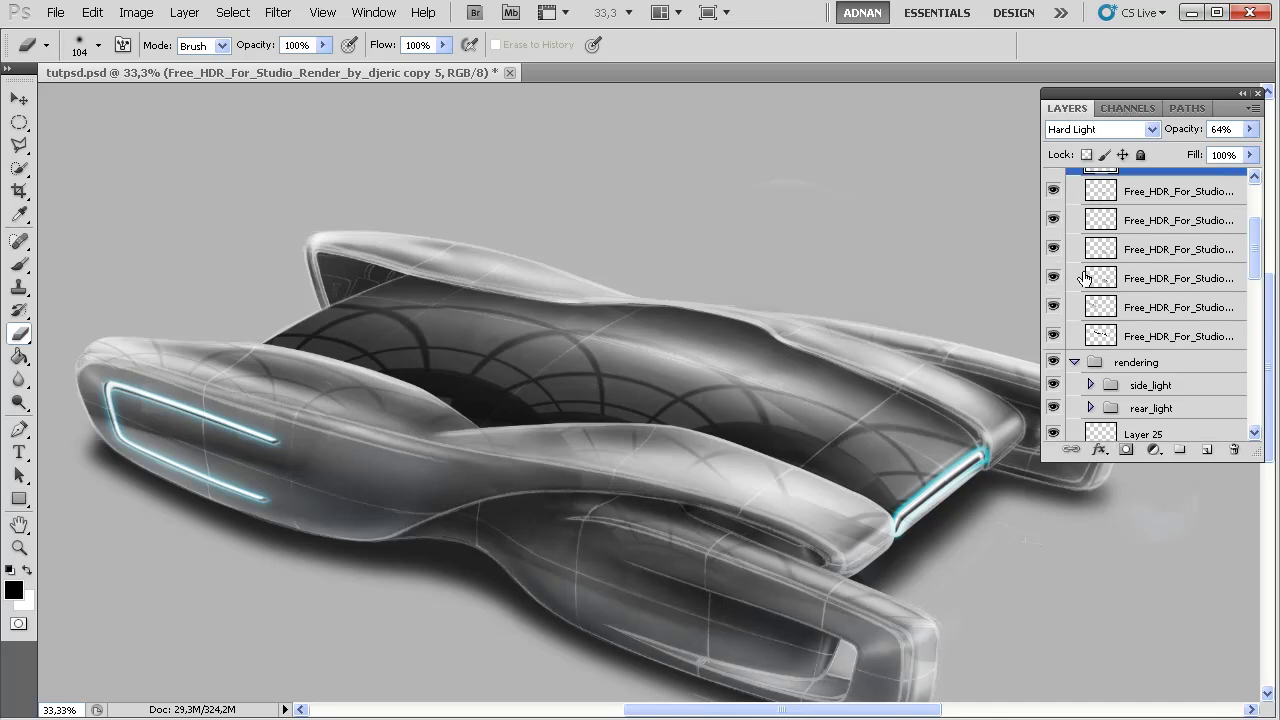
click(1053, 218)
click(1053, 191)
click(1053, 191)
scroll(1071, 250, up, 3)
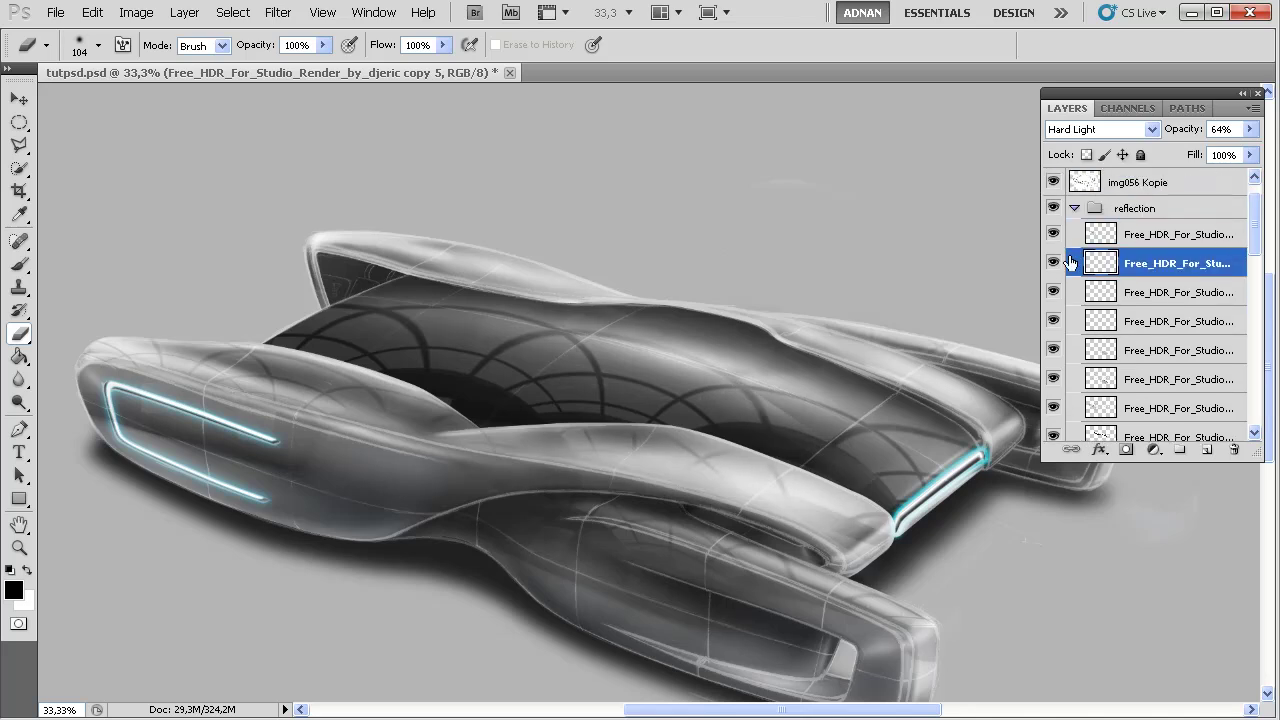
click(1053, 438)
click(1053, 438)
scroll(1258, 280, down, 3)
click(1053, 319)
click(1053, 319)
click(1053, 290)
- Duplicate the near front fender's reflection layer and move the new copy onto the far front fender
click(1140, 295)
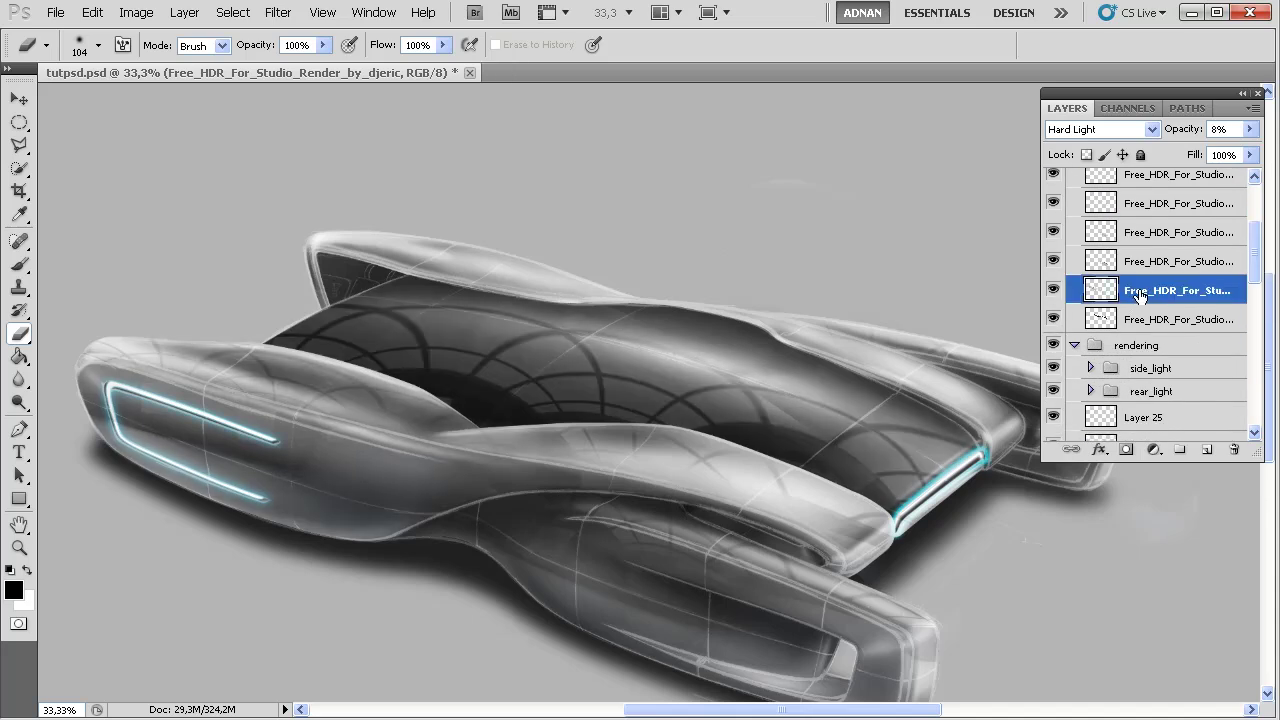
right_click(1143, 292)
click(1045, 360)
click(811, 150)
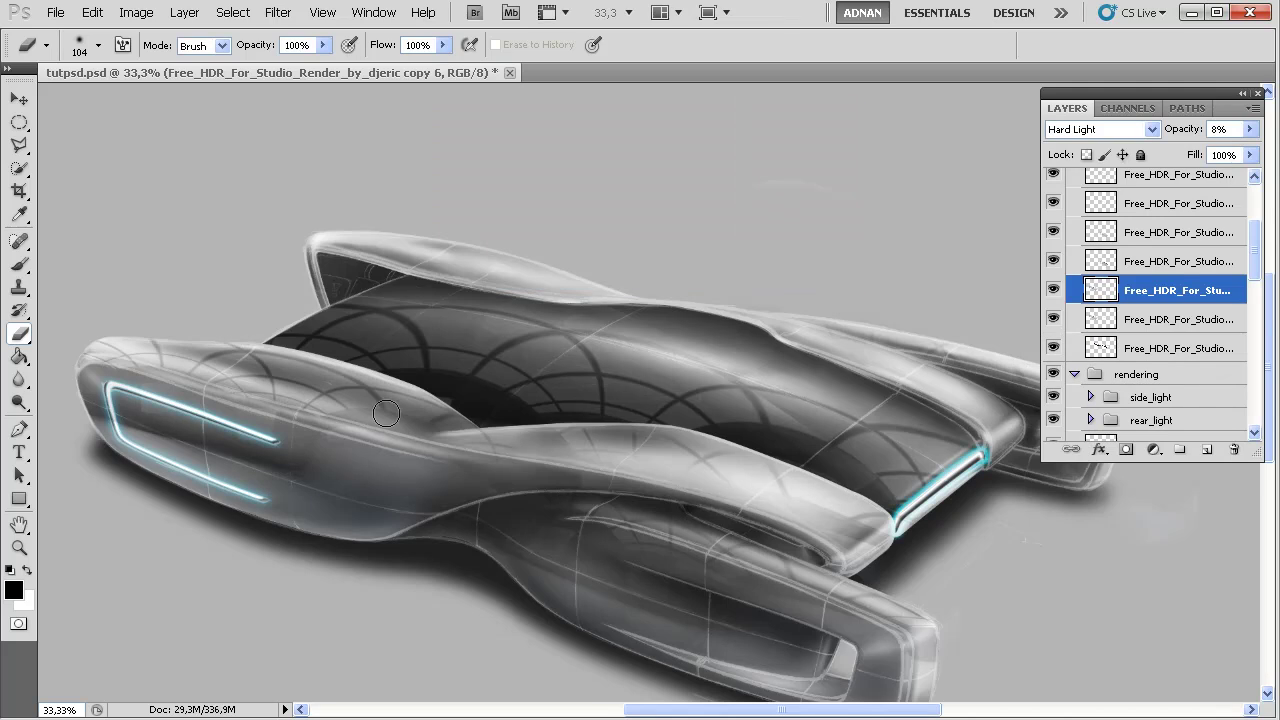
key(v)
drag(292, 386, 446, 270)
- Scale the new reflection copy to 67.60%, widen it to fit the far front fender and erase its spill with the 104 px eraser
key(ctrl+t)
drag(229, 411, 378, 345)
drag(449, 257, 403, 280)
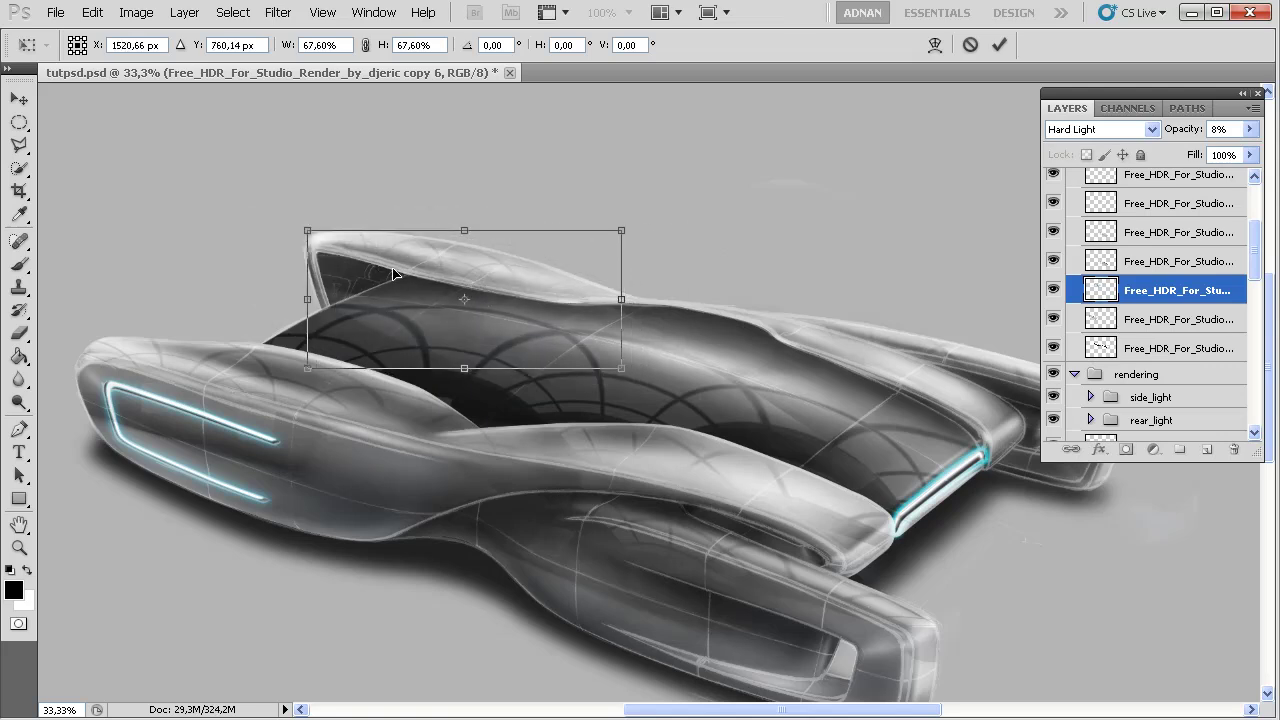
drag(622, 298, 680, 299)
key(Return)
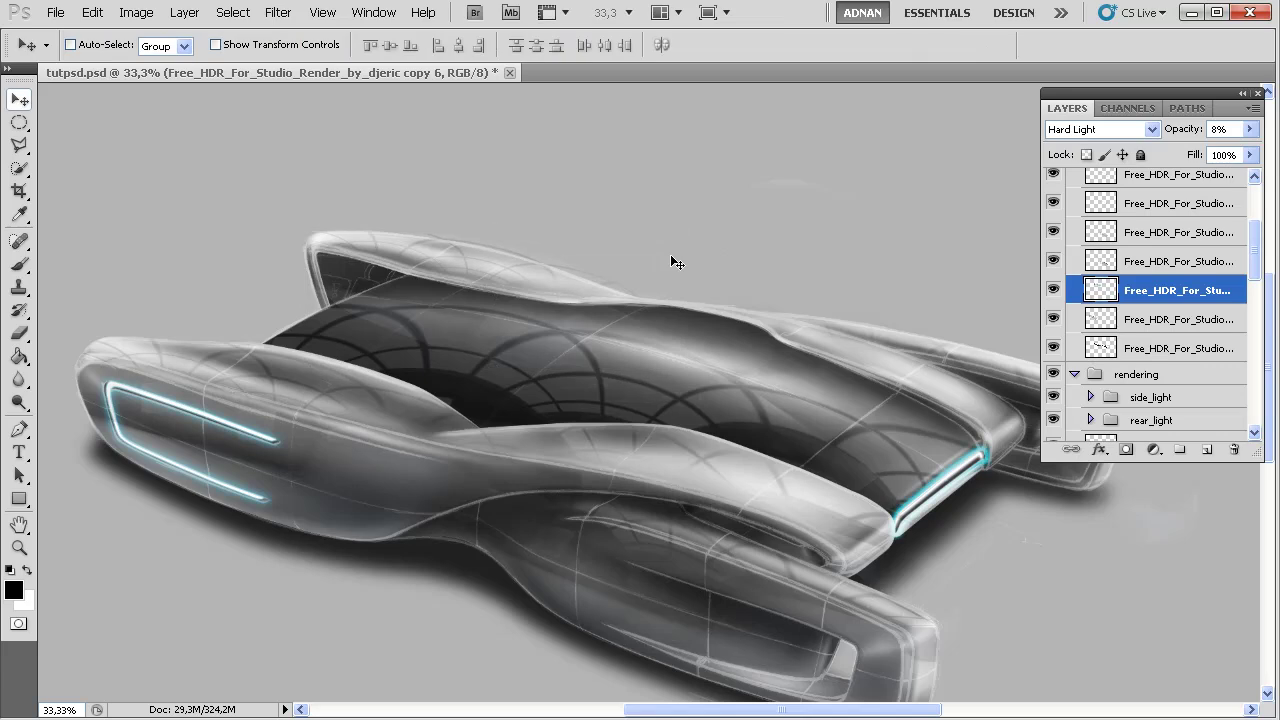
key(e)
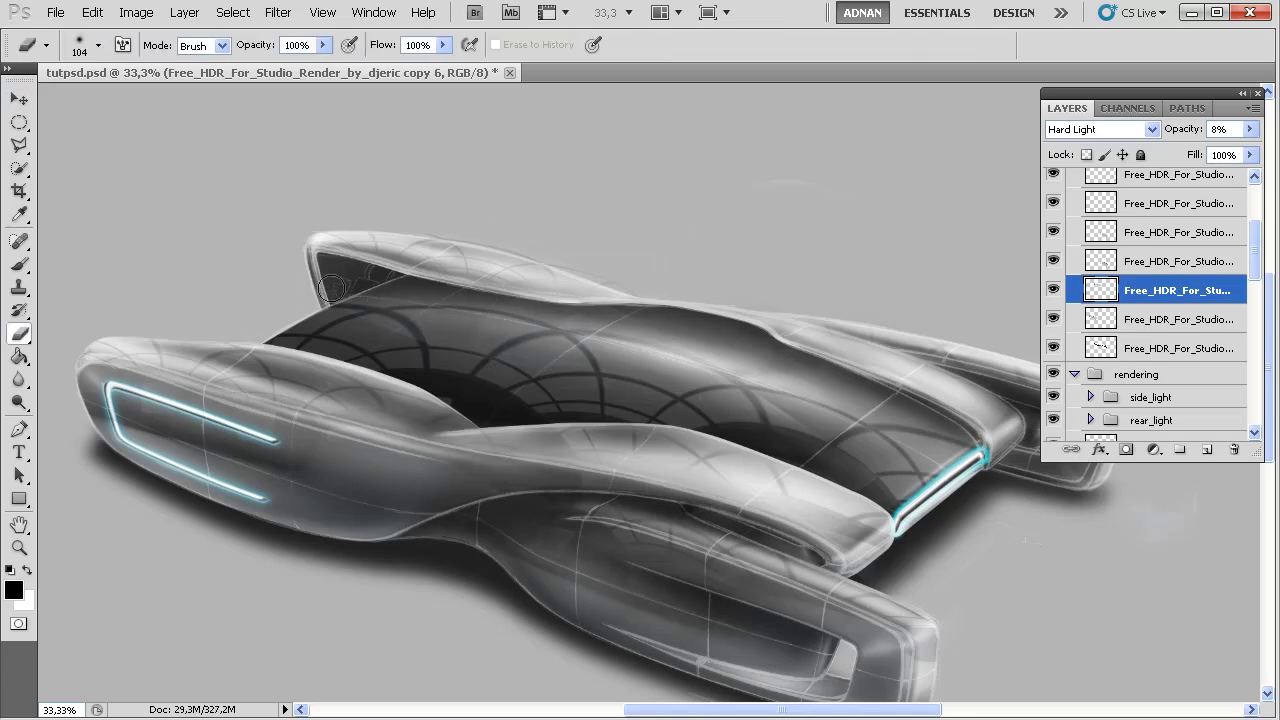
- Load the outline of the "shape" layer as a selection around the whole car body
drag(1255, 272, 1255, 422)
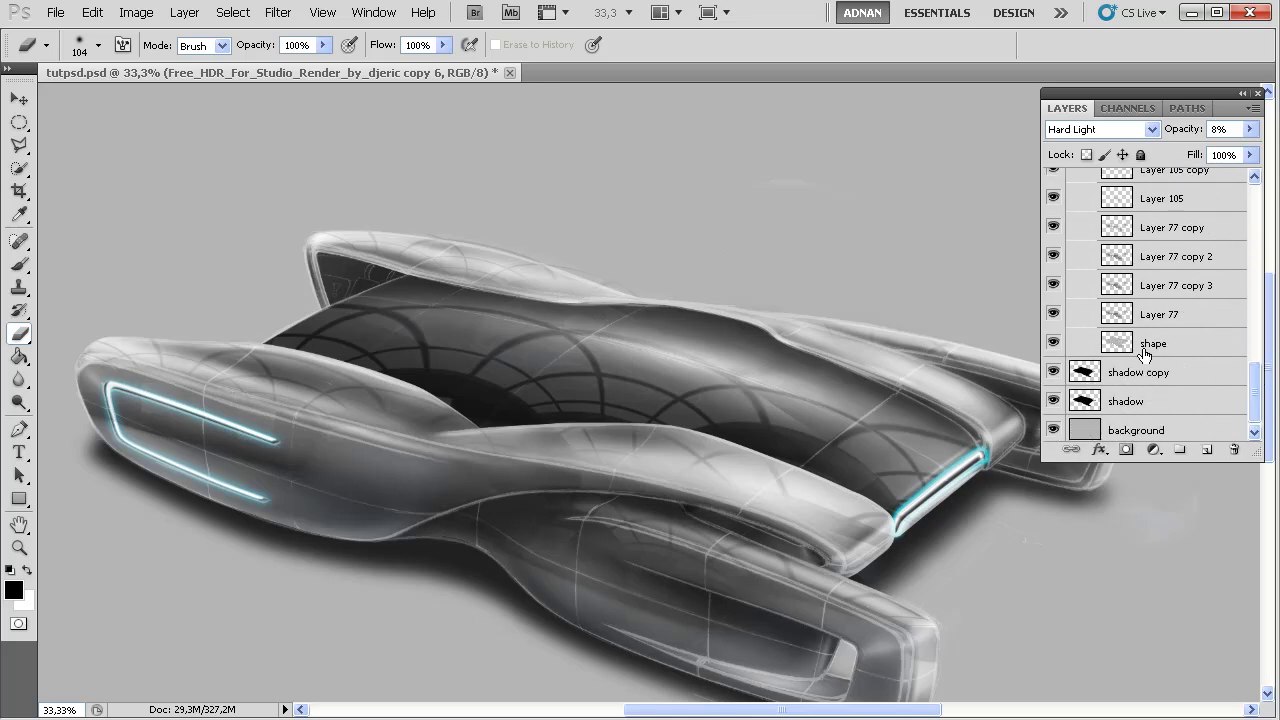
ctrl+click(1118, 344)
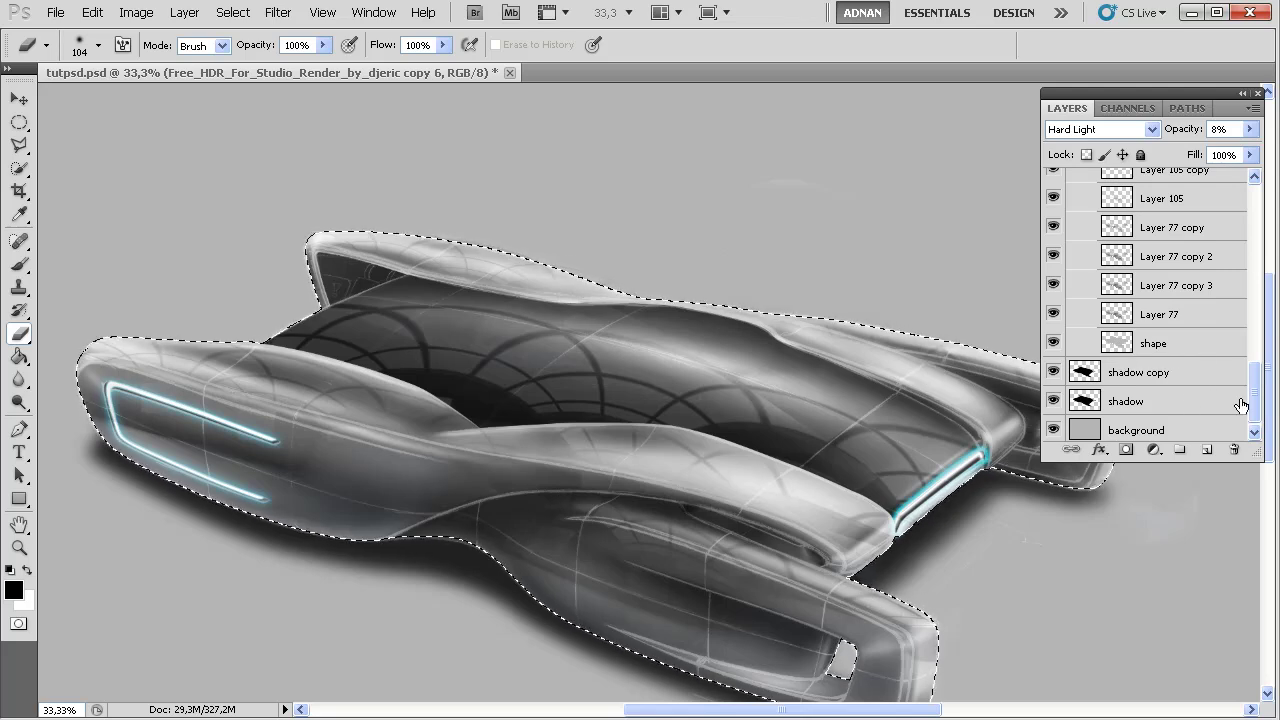
scroll(1240, 404, up, 10)
- Delete the spill outside the car outline from each layer in the "reflection" group one after another, and clear the selection
click(1190, 265)
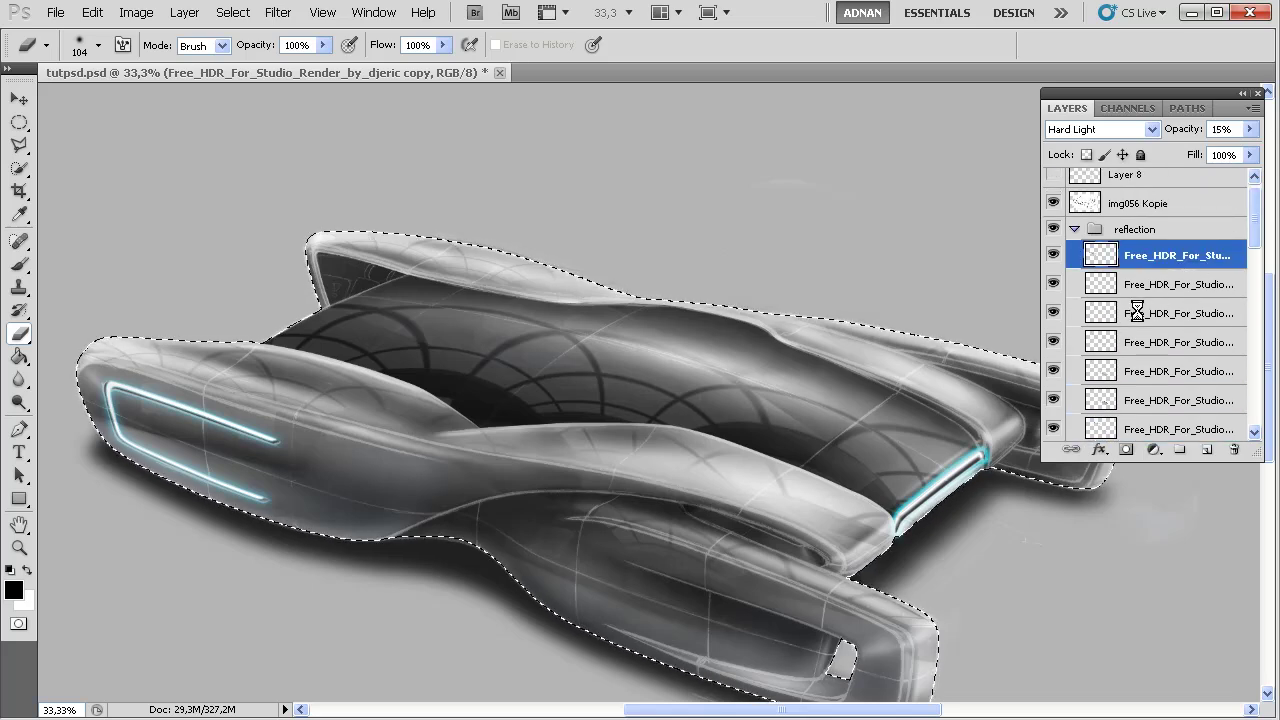
click(1140, 288)
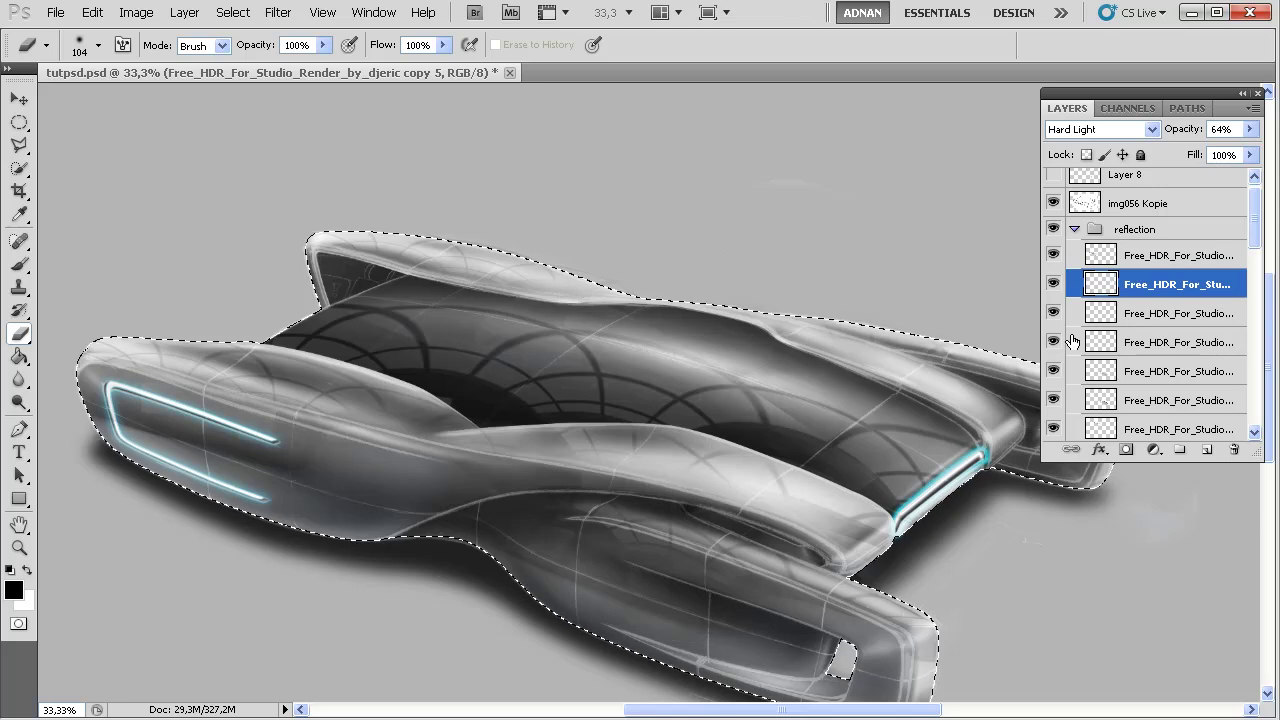
click(1140, 316)
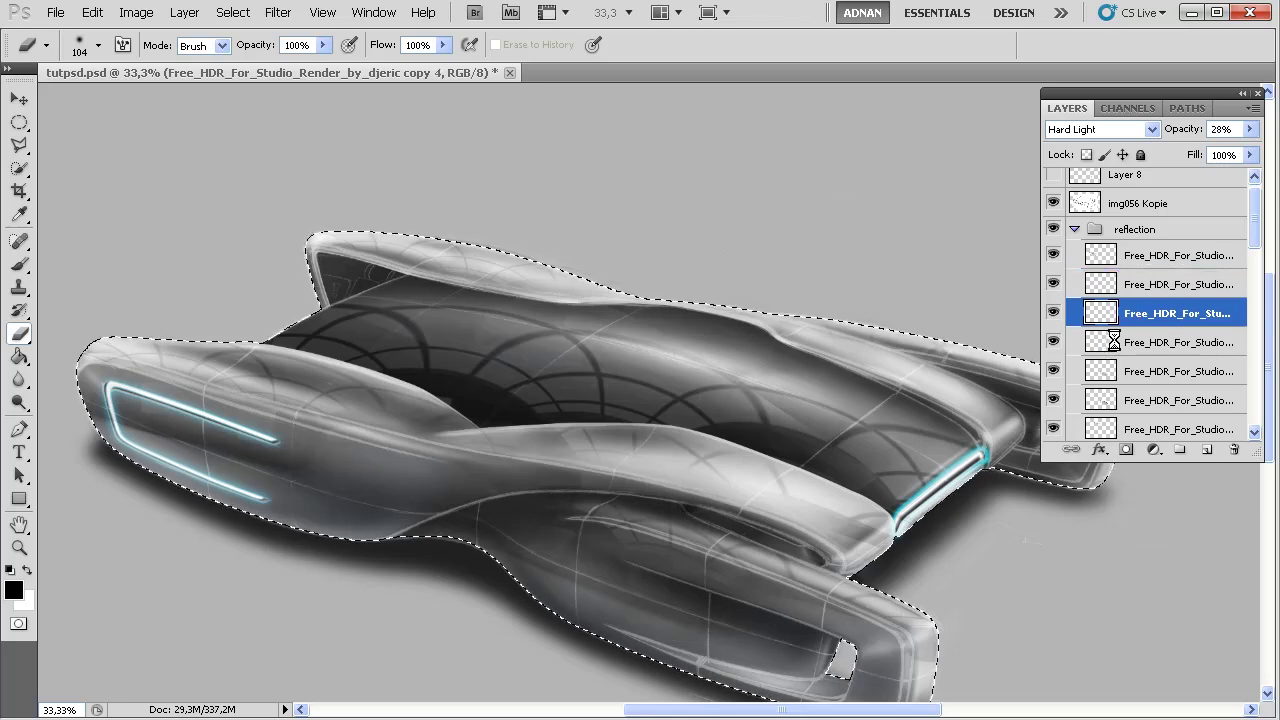
click(1140, 342)
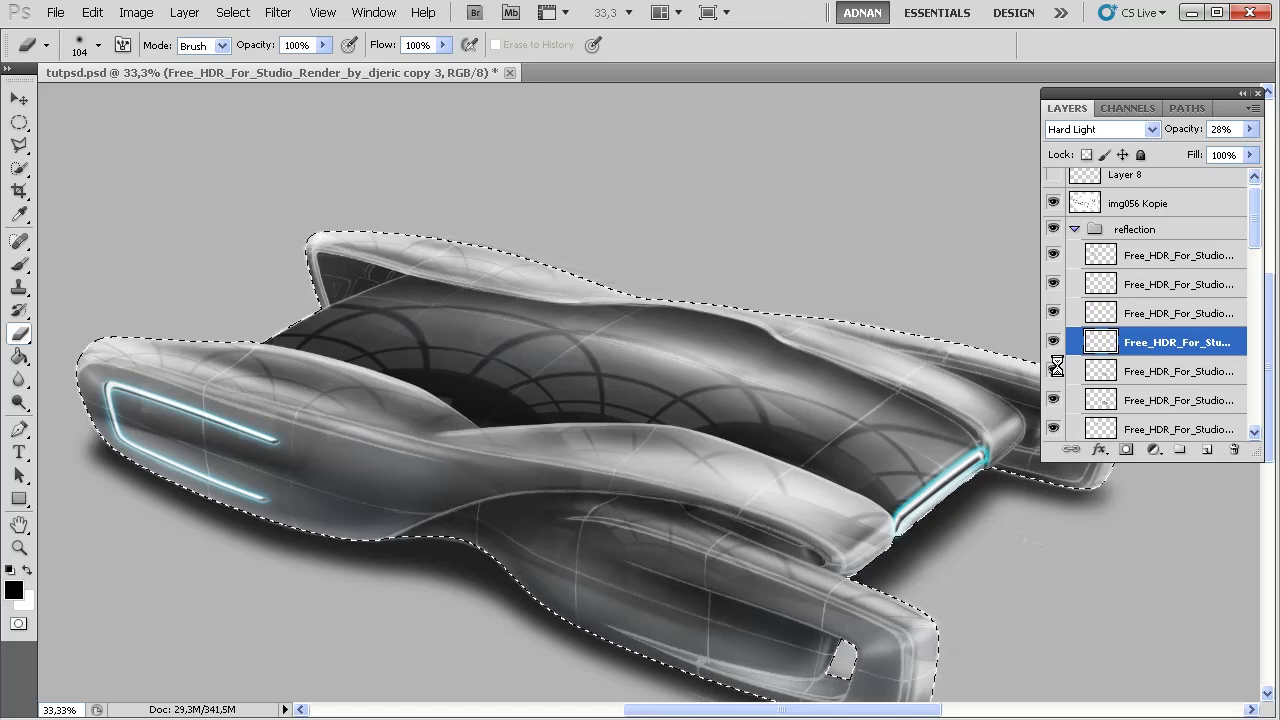
click(1138, 372)
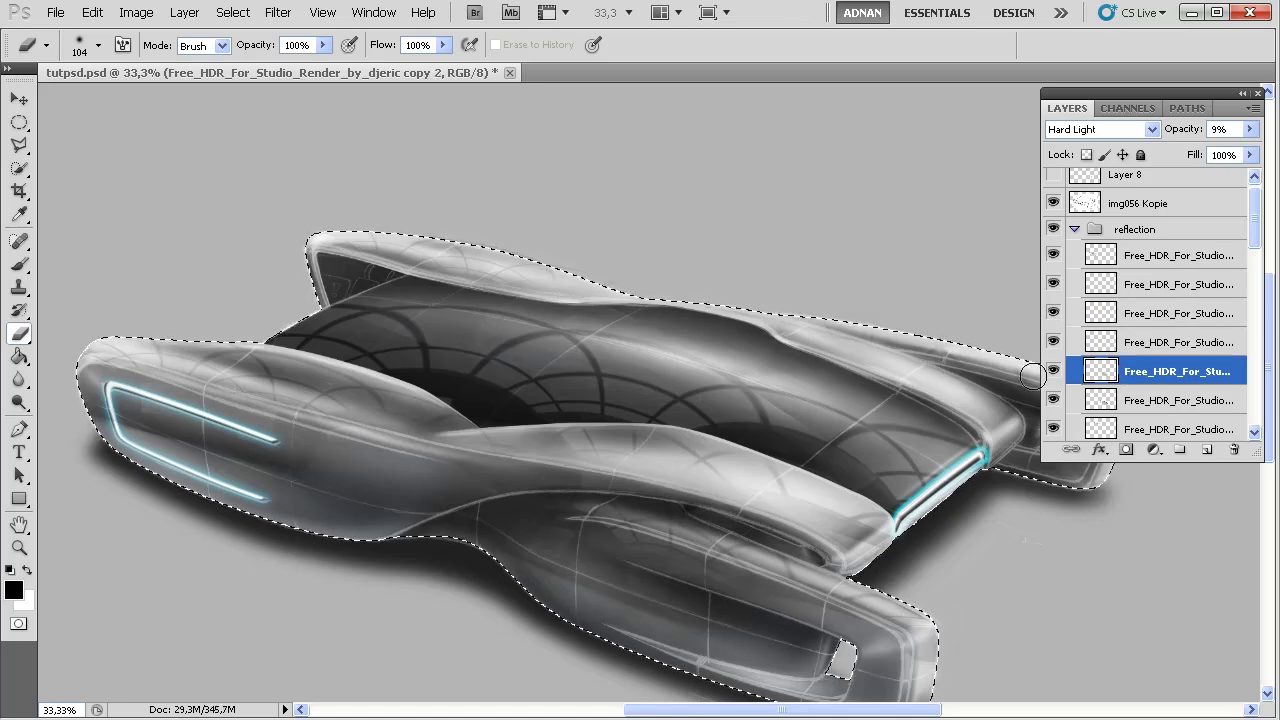
click(1145, 400)
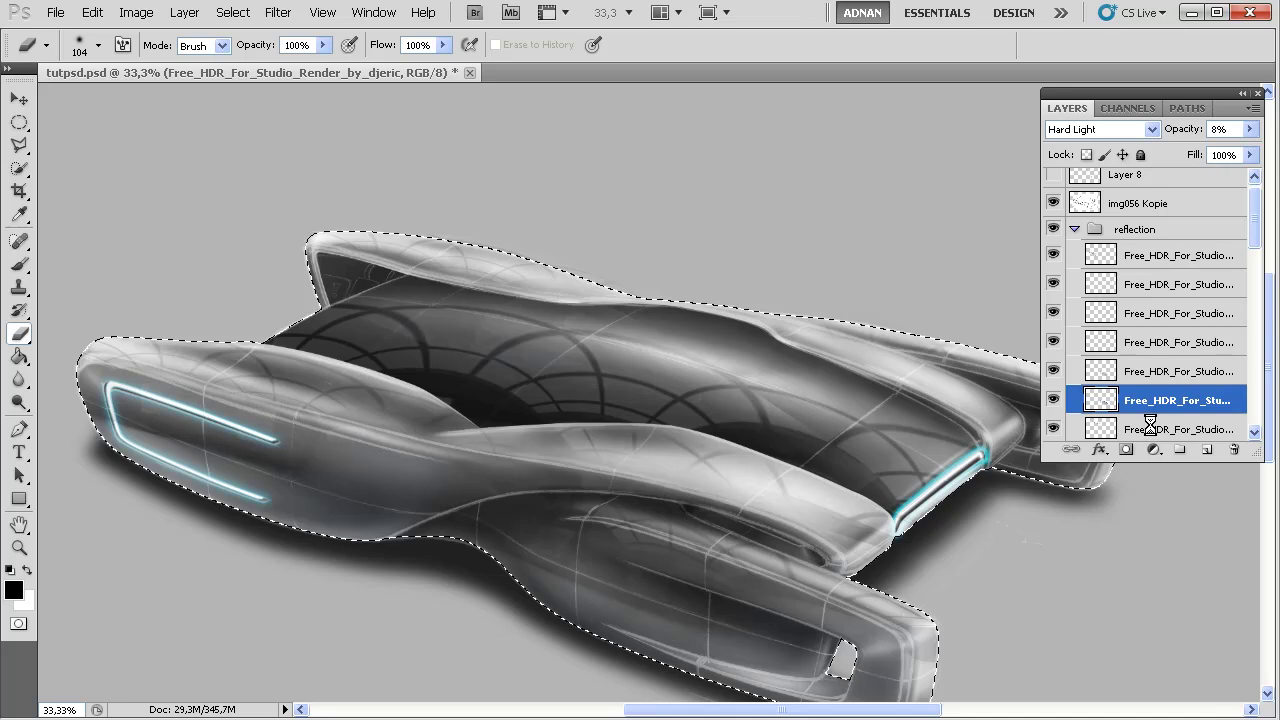
click(1150, 427)
scroll(1250, 234, down, 3)
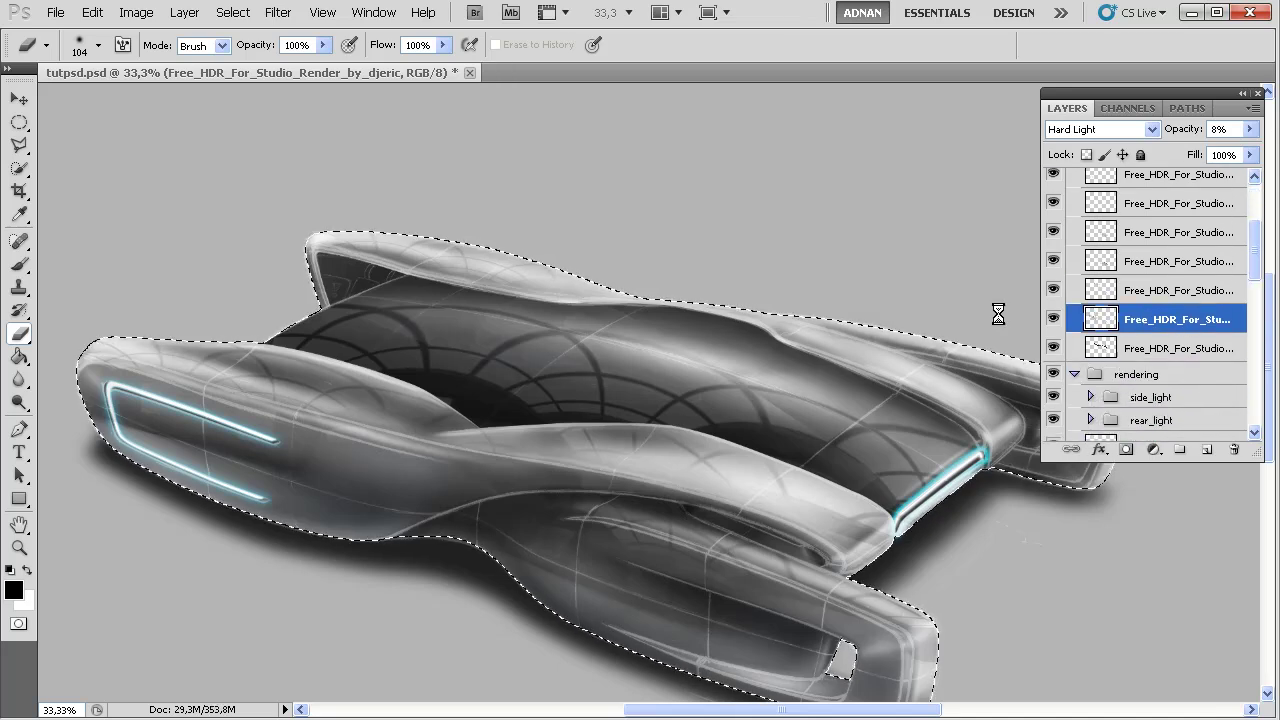
click(1157, 352)
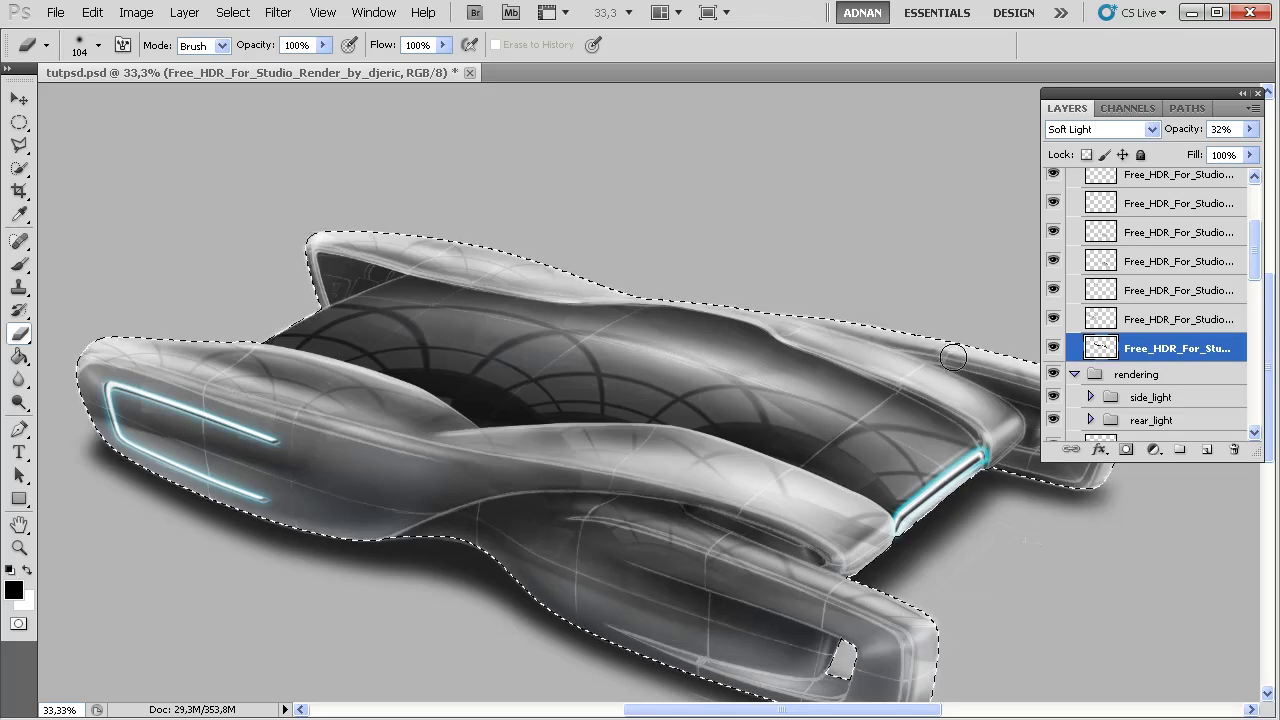
key(ctrl+d)
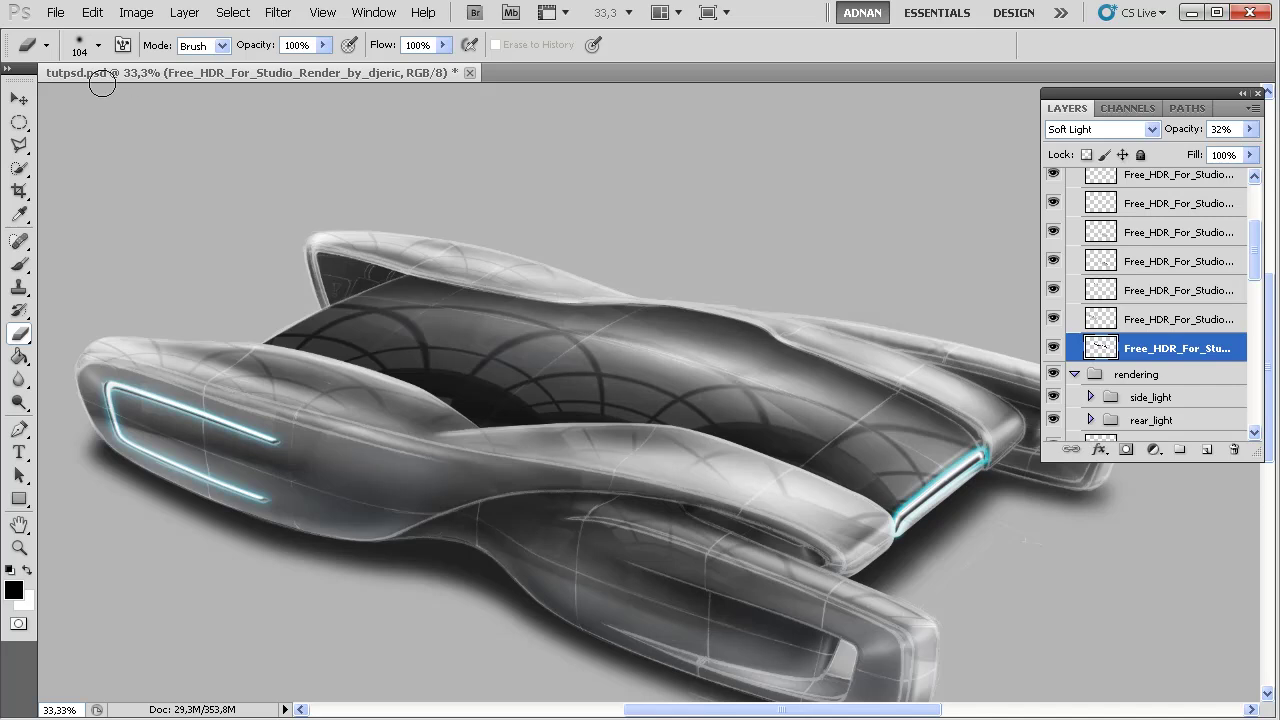
- Save the document with its layers as tutpsd.psd in Photoshop format, replacing the existing file
click(55, 12)
click(144, 290)
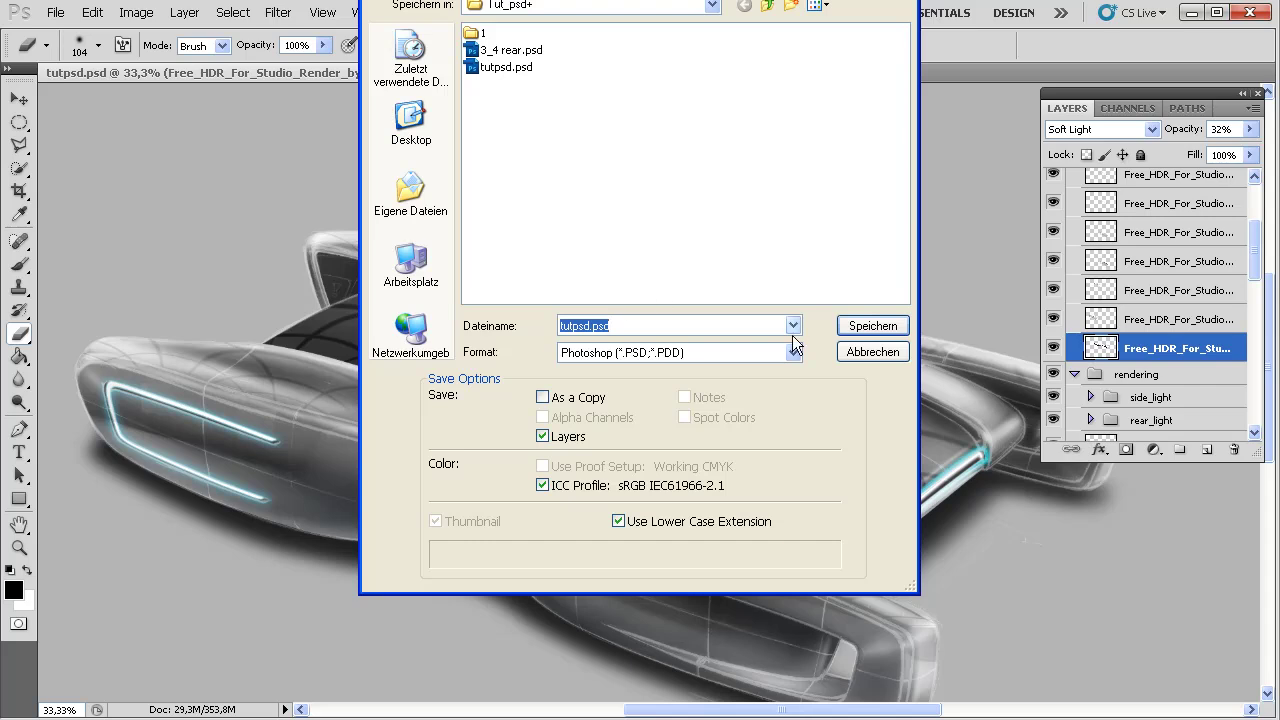
key(Return)
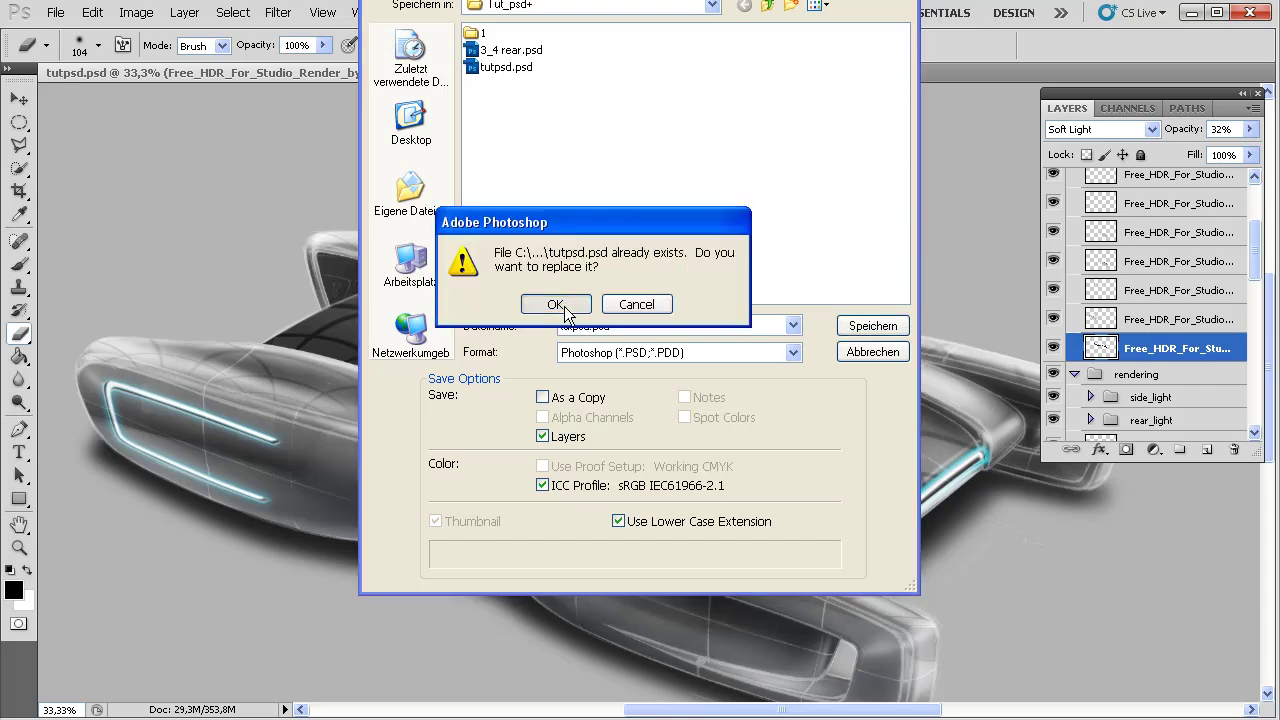
click(556, 305)
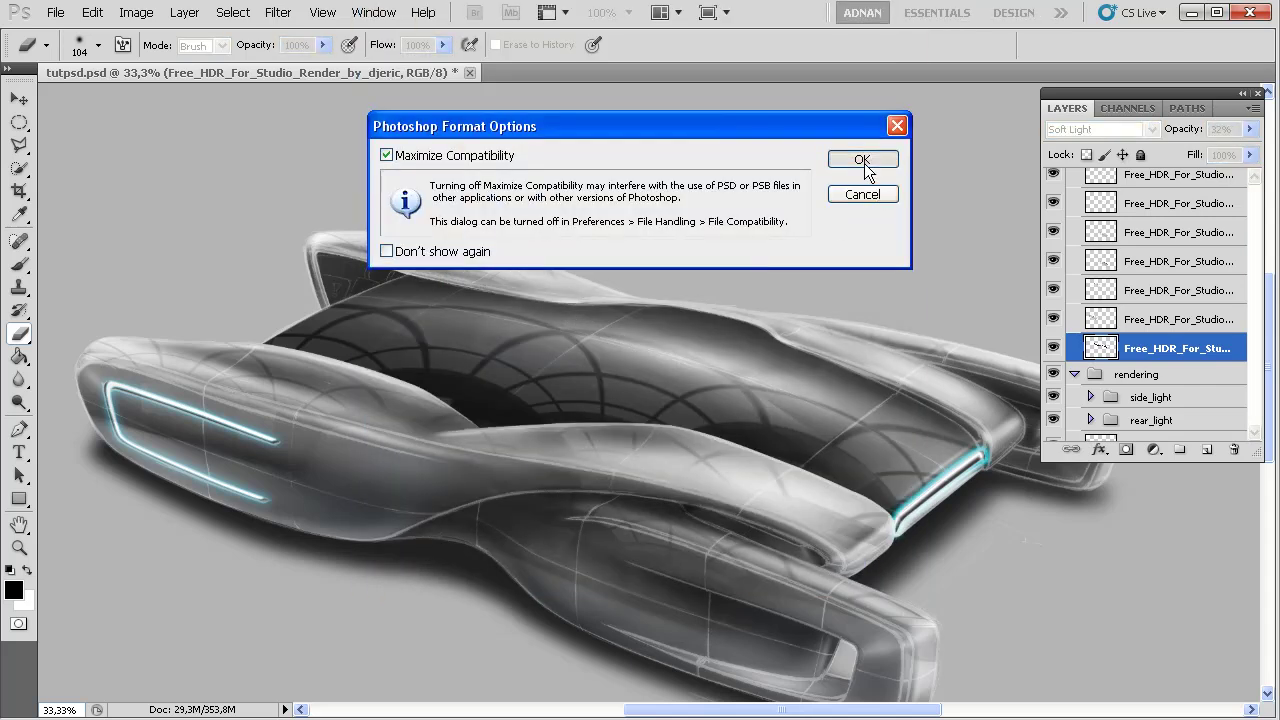